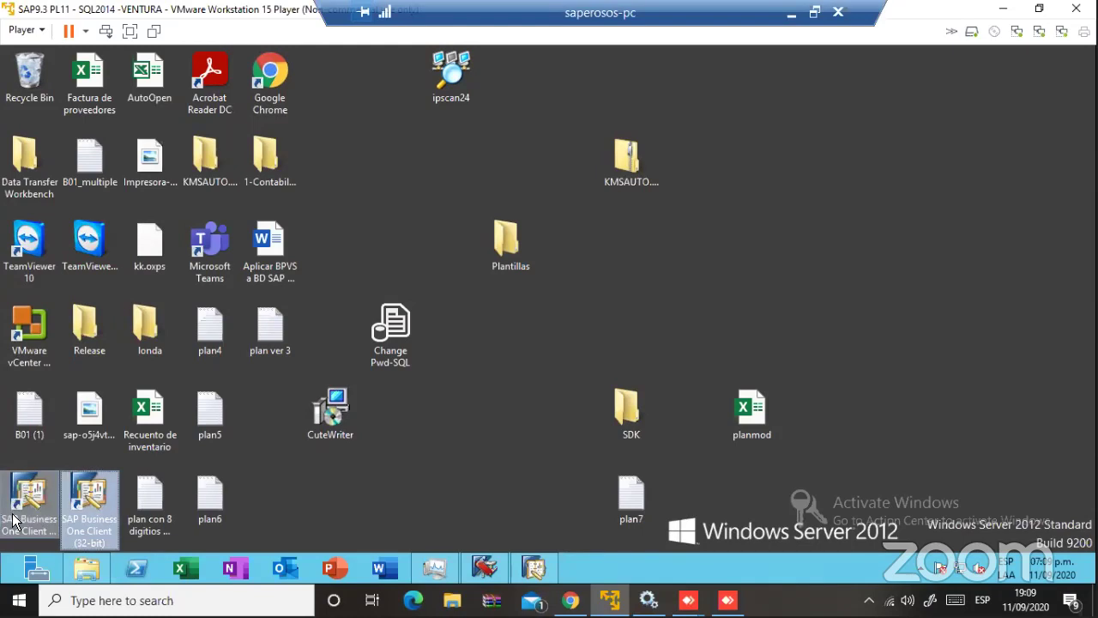
# Step: Launch the SAP Business One Client (64-bit) from the desktop
pyautogui.click(27, 530)
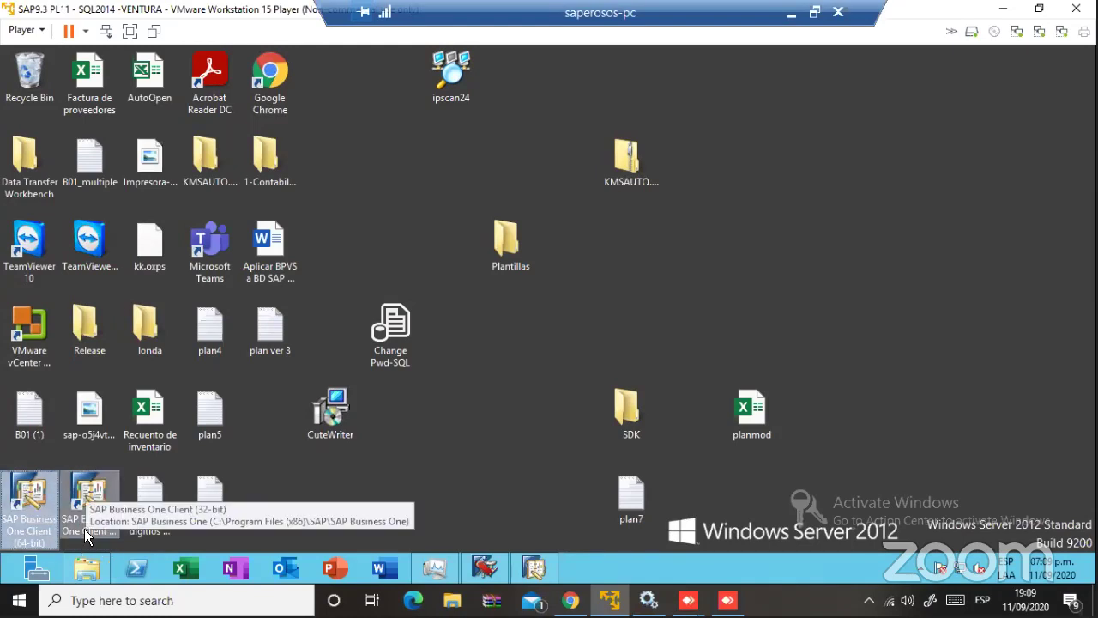
pyautogui.click(89, 526)
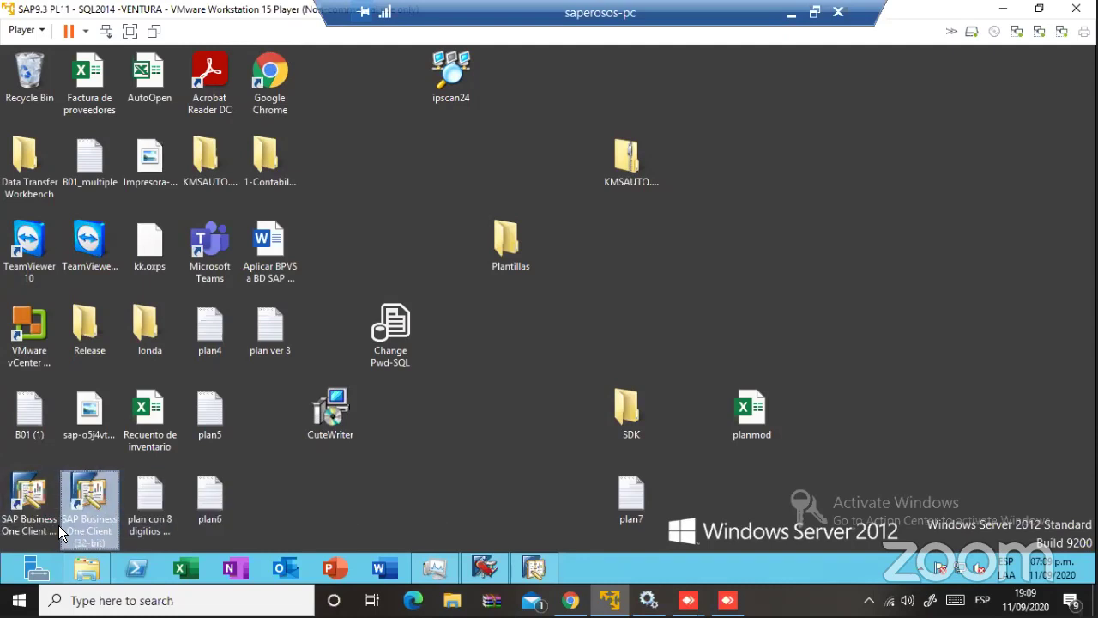
pyautogui.doubleClick(31, 527)
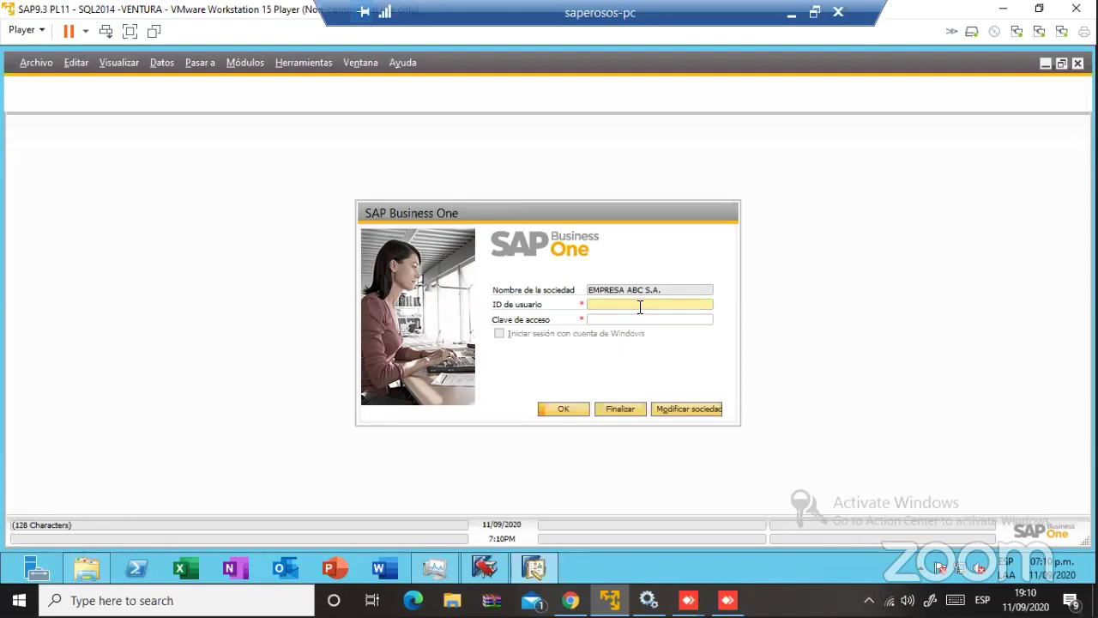
# Step: Put the cursor in the Clave de acceso field of the EMPRESA ABC S.A. login window
pyautogui.click(642, 321)
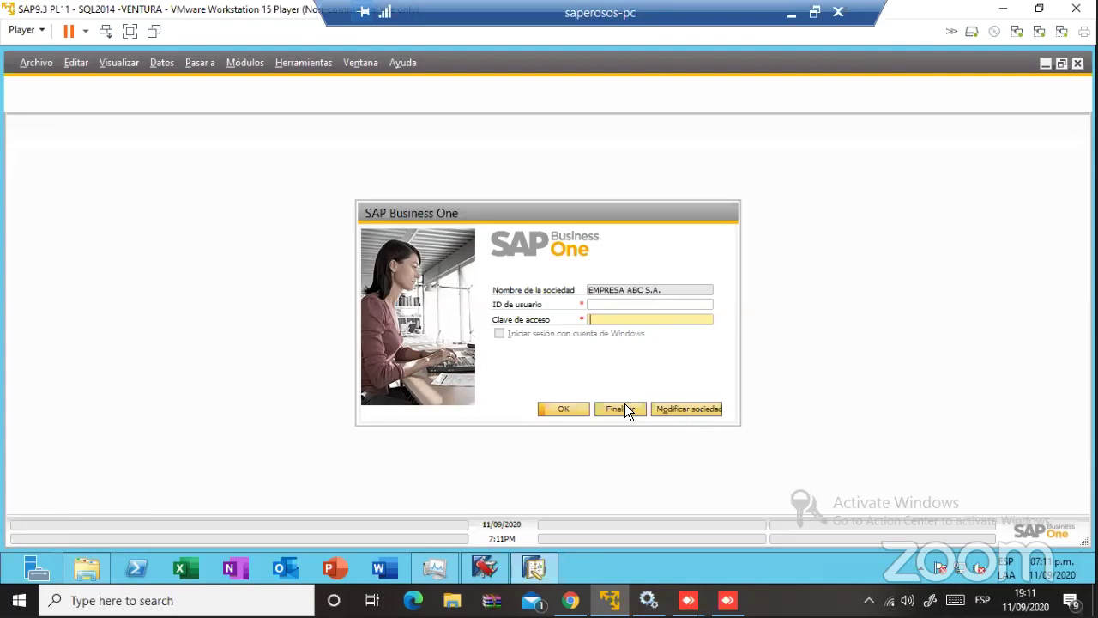
# Step: Via Modificar sociedad, select EMPRESA ABC S.A. with the WORKSHOP database
pyautogui.click(671, 410)
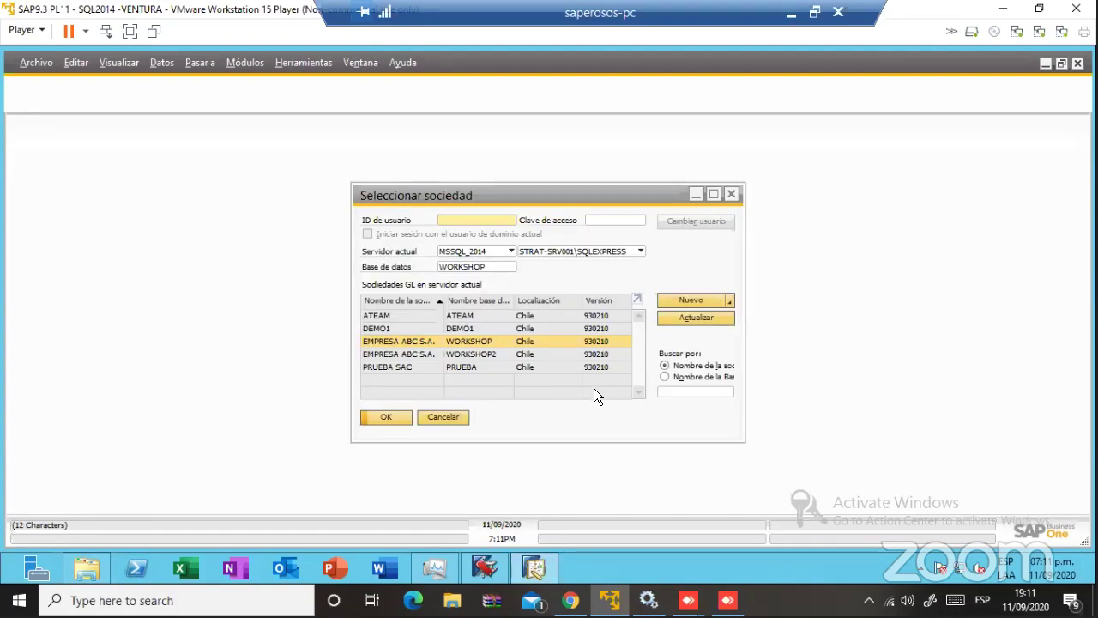
pyautogui.click(481, 315)
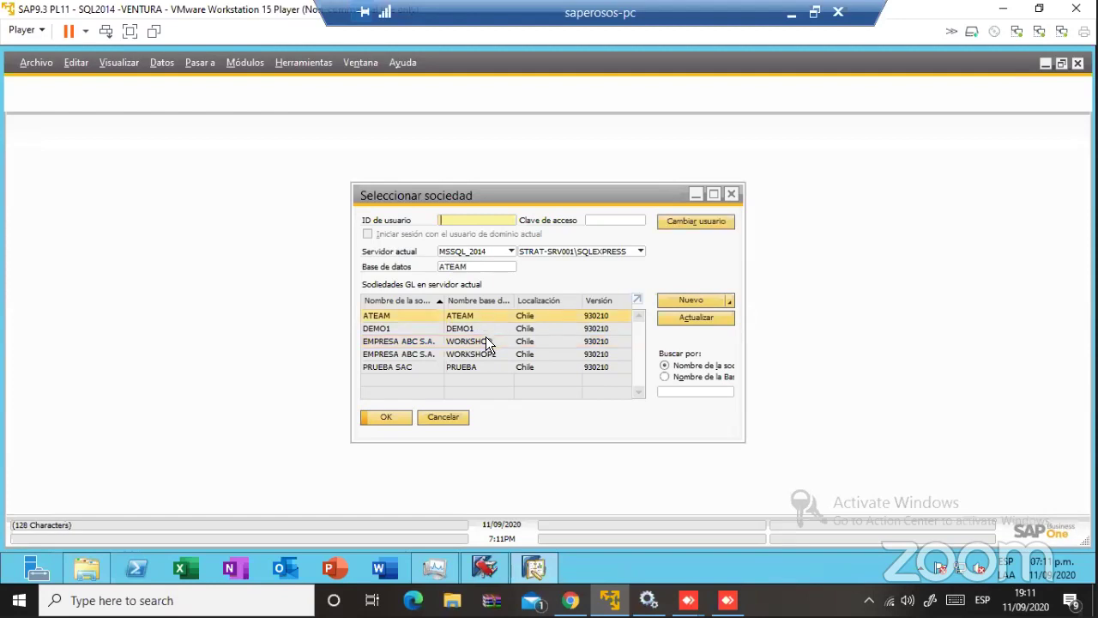
pyautogui.click(486, 339)
pyautogui.click(487, 317)
pyautogui.press('Down')
pyautogui.press('Down')
pyautogui.press('Down')
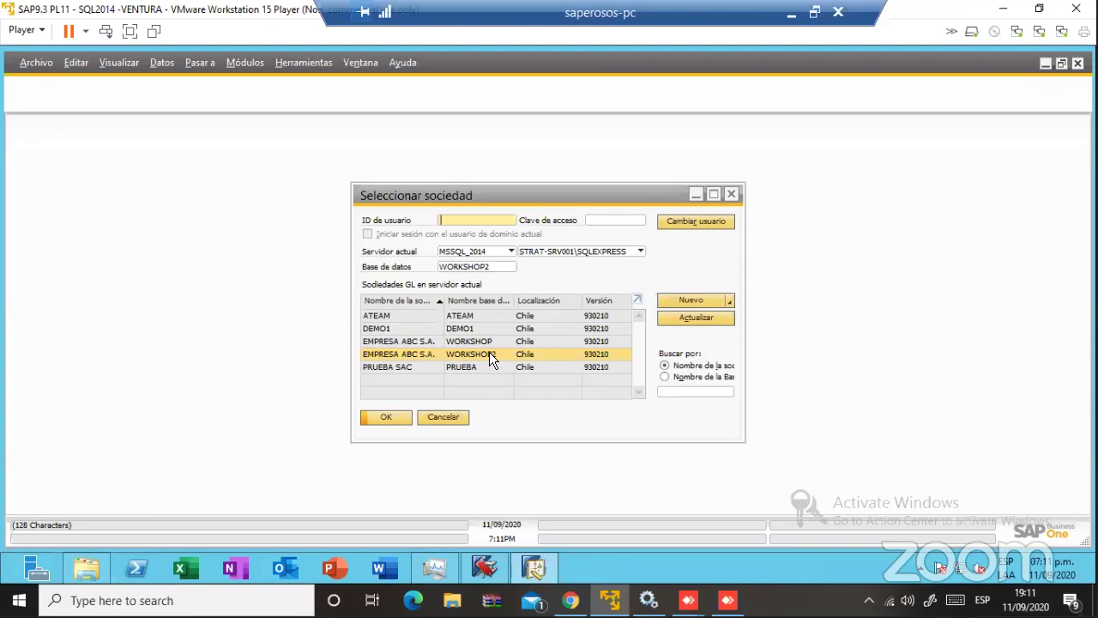
pyautogui.click(485, 315)
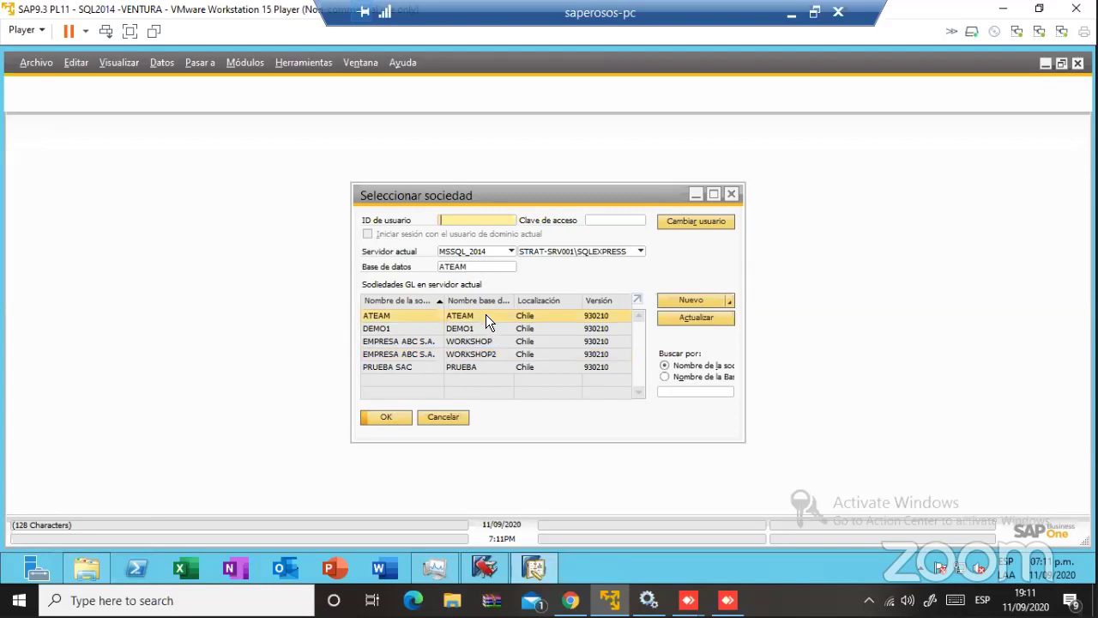
pyautogui.click(487, 329)
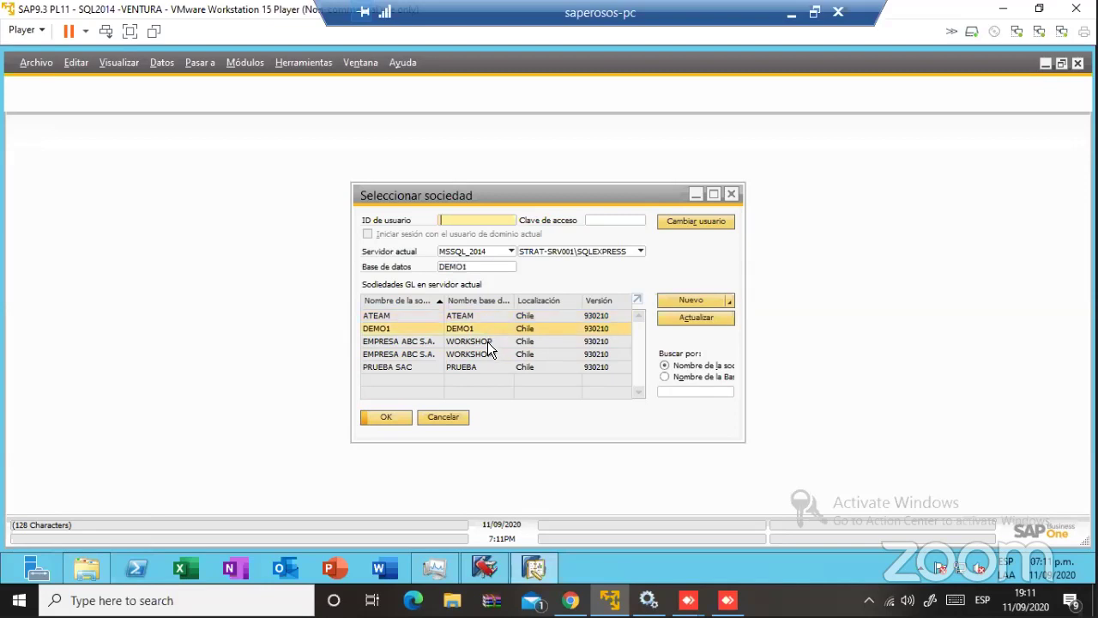
pyautogui.click(487, 341)
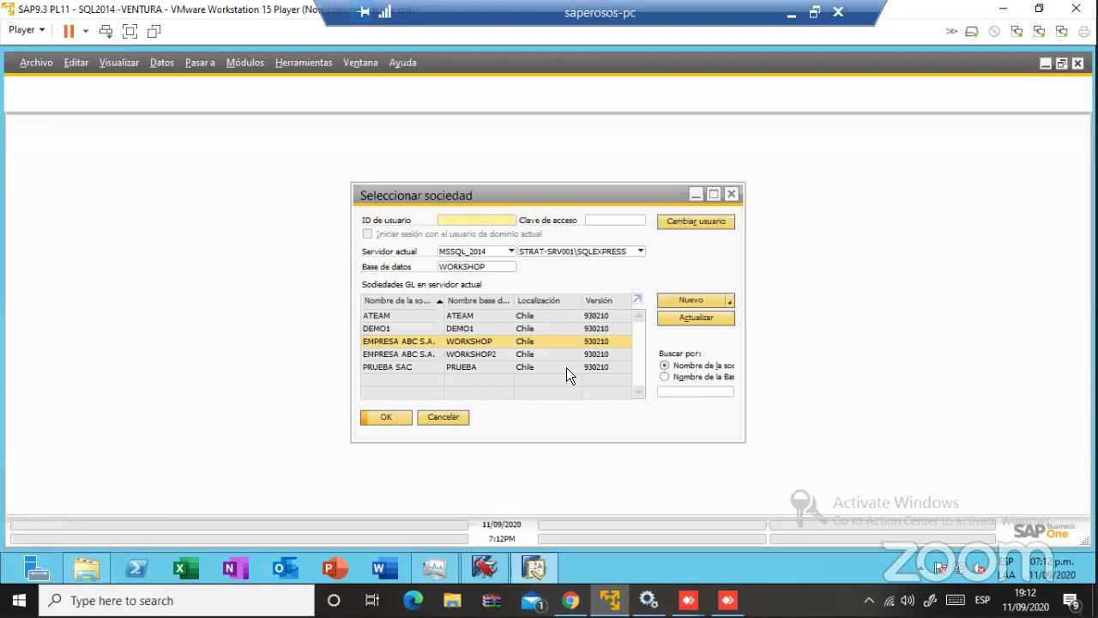
pyautogui.click(401, 354)
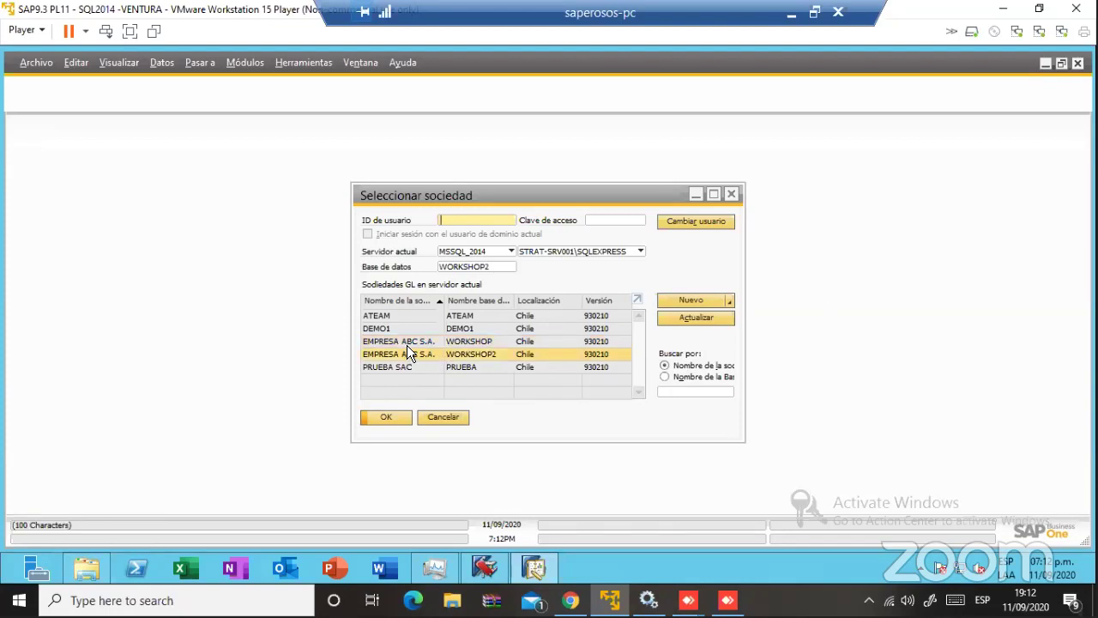
pyautogui.click(407, 345)
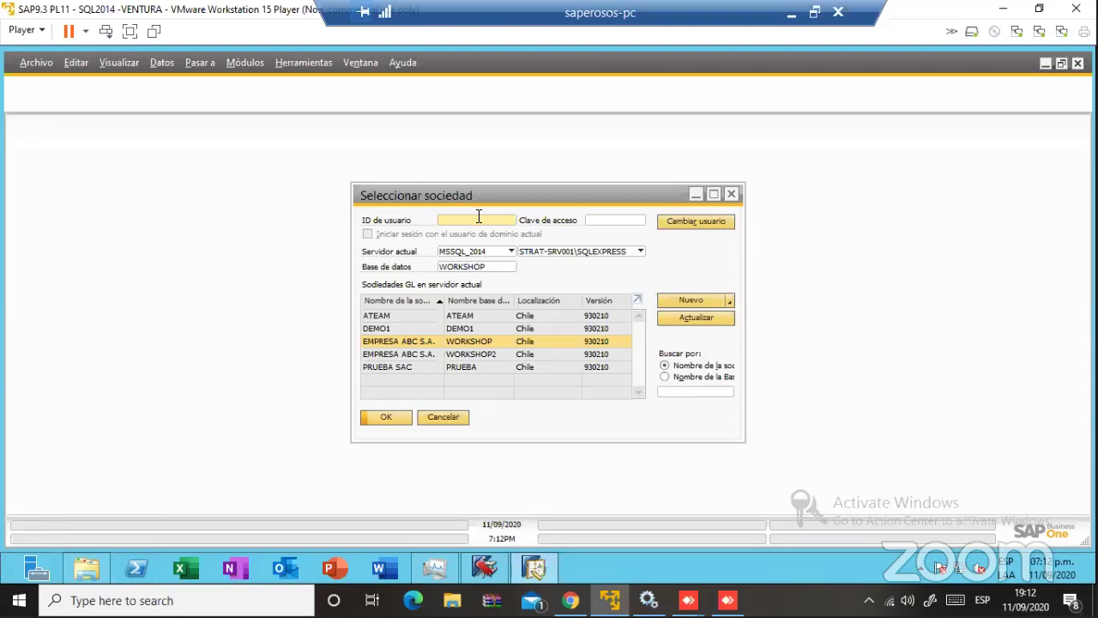
# Step: Enter the user ID and password and log in to the WORKSHOP company
pyautogui.write('mana')
pyautogui.write('ger')
pyautogui.click(619, 222)
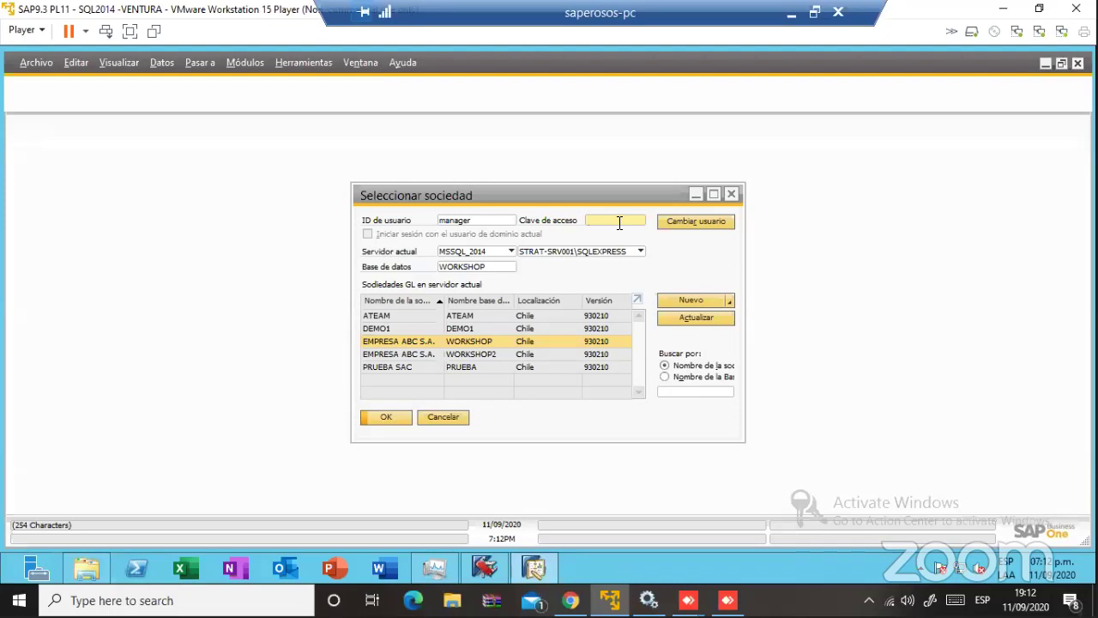
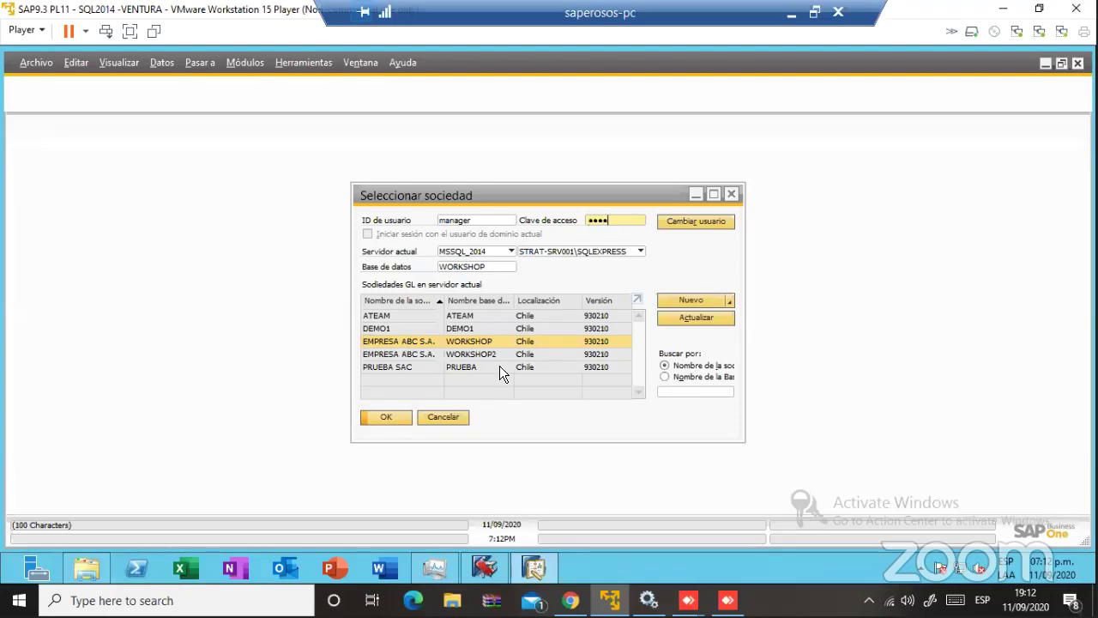
pyautogui.click(386, 418)
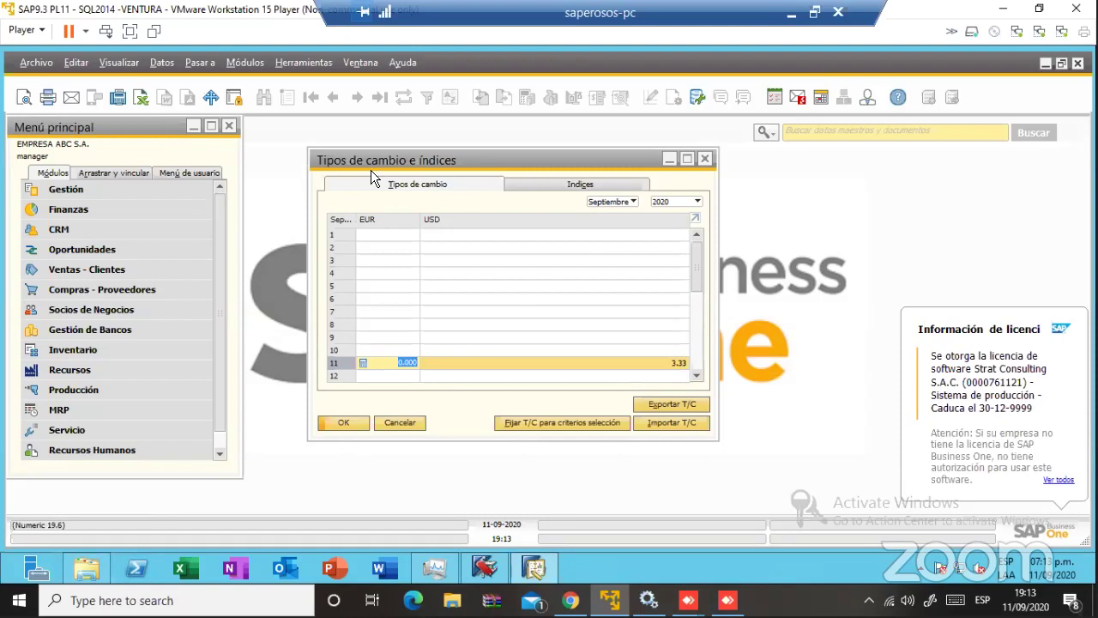
# Step: Enter 4 as the EUR rate for 11 September 2020, update, and close the window
pyautogui.moveTo(446, 165); pyautogui.dragTo(479, 170)
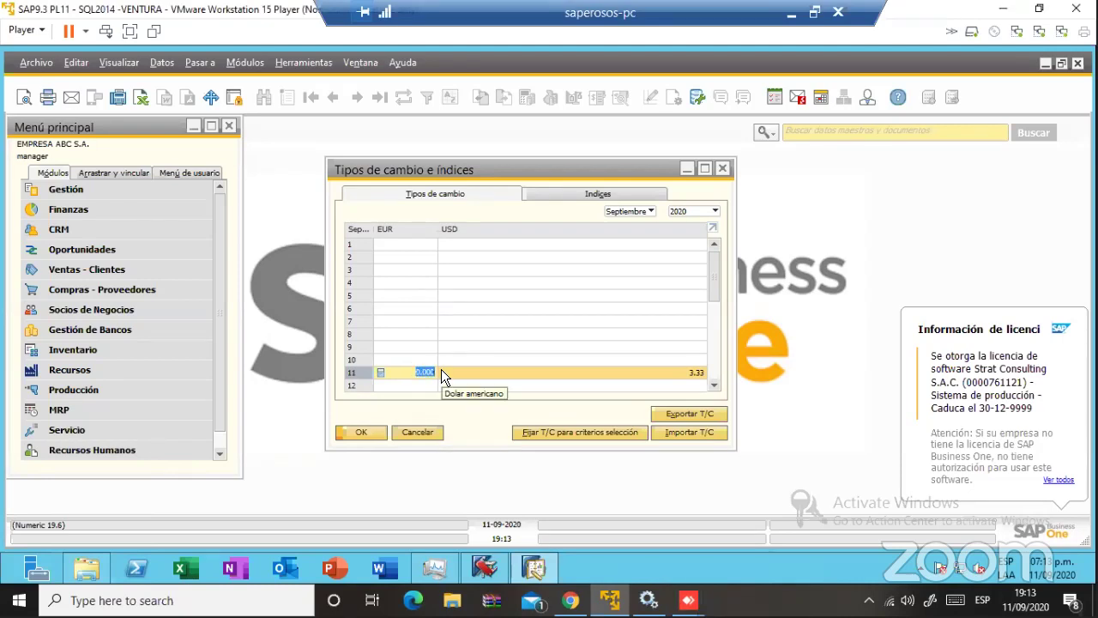
pyautogui.write('4')
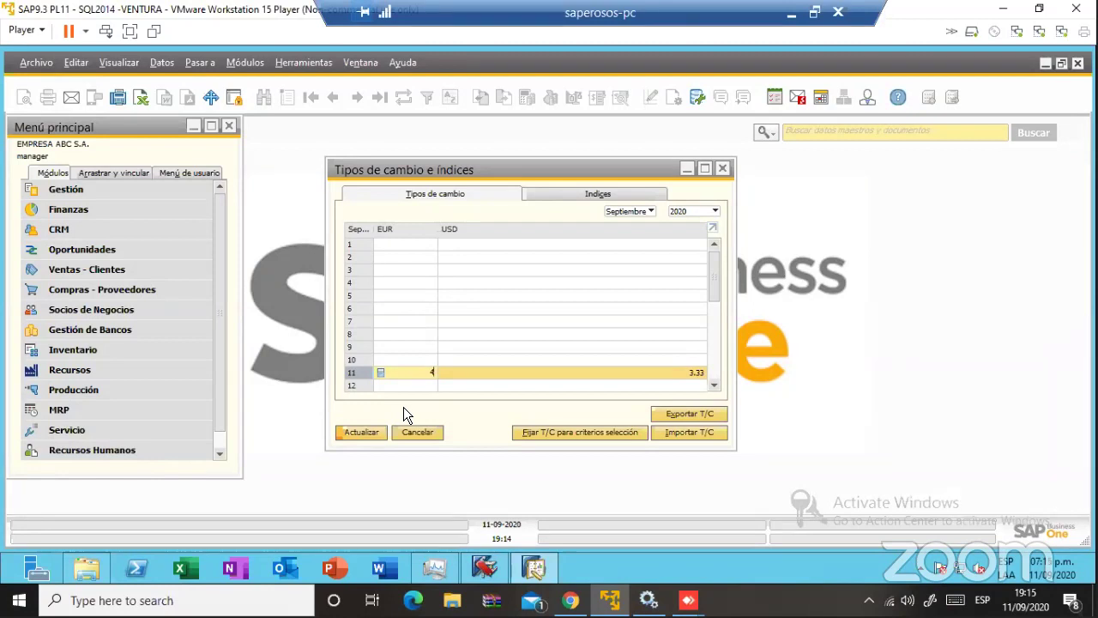
pyautogui.moveTo(487, 171); pyautogui.dragTo(552, 182)
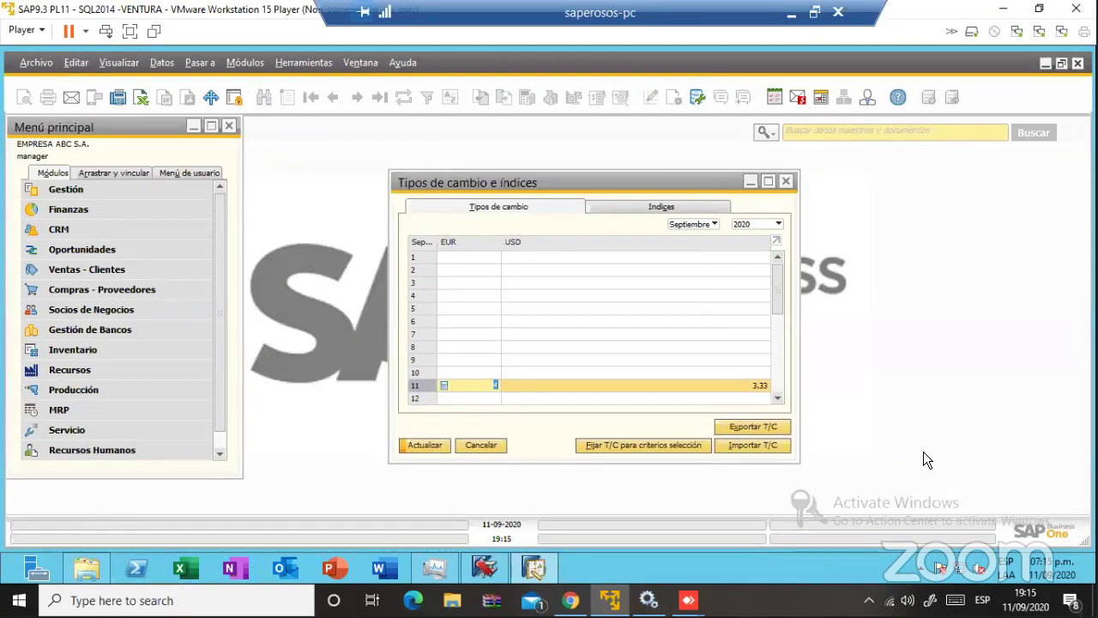
pyautogui.click(422, 448)
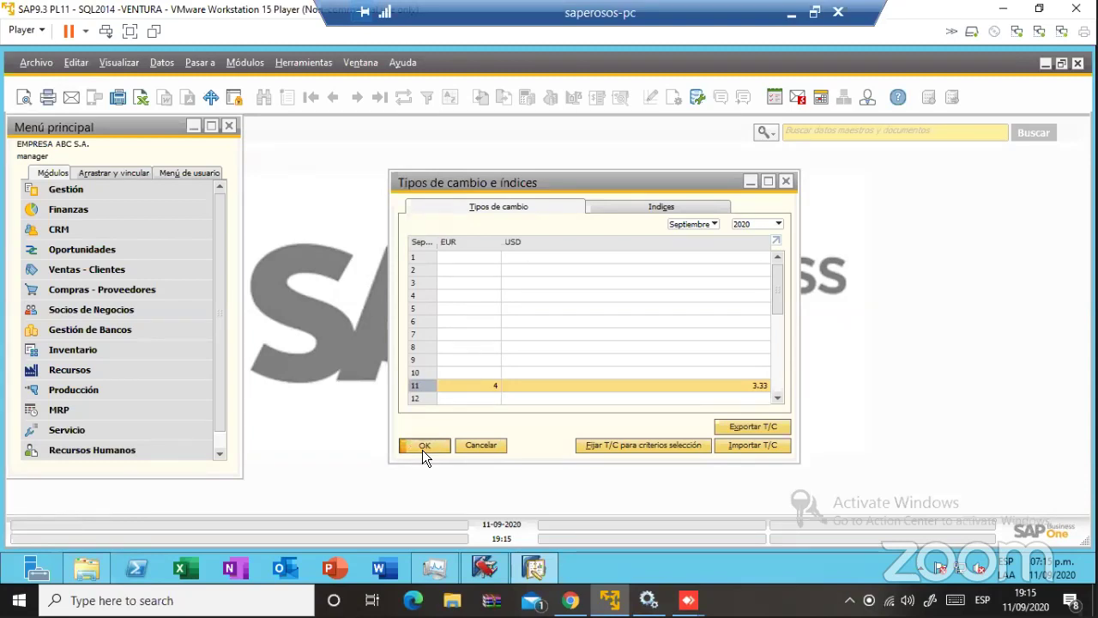
pyautogui.click(422, 448)
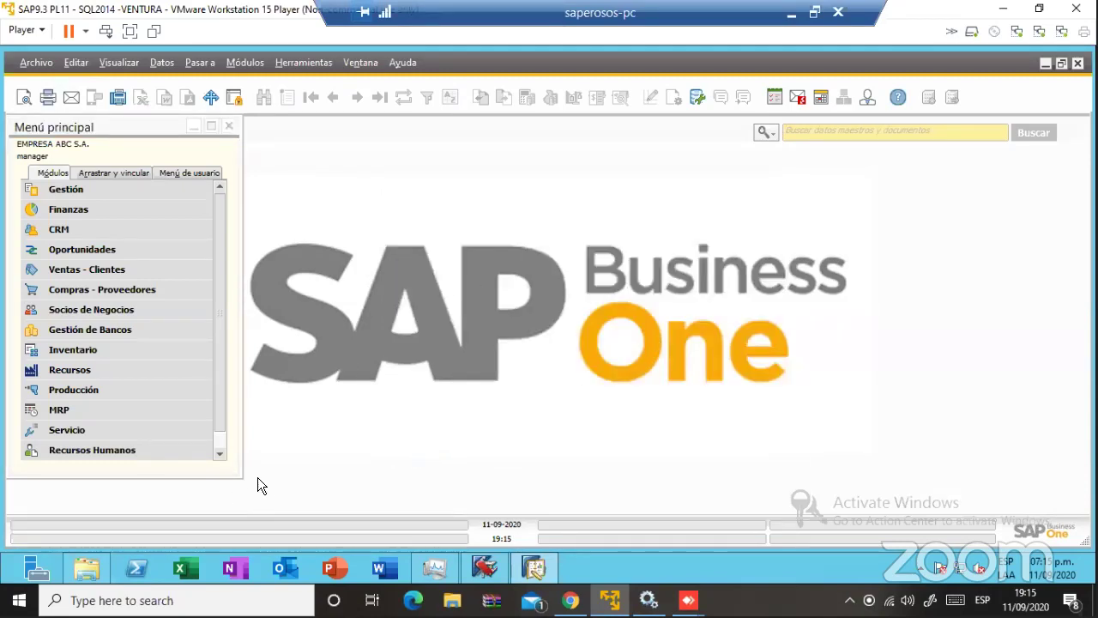
# Step: Make the main menu taller to show Informes and shift it slightly down and right
pyautogui.moveTo(243, 478); pyautogui.dragTo(243, 503)
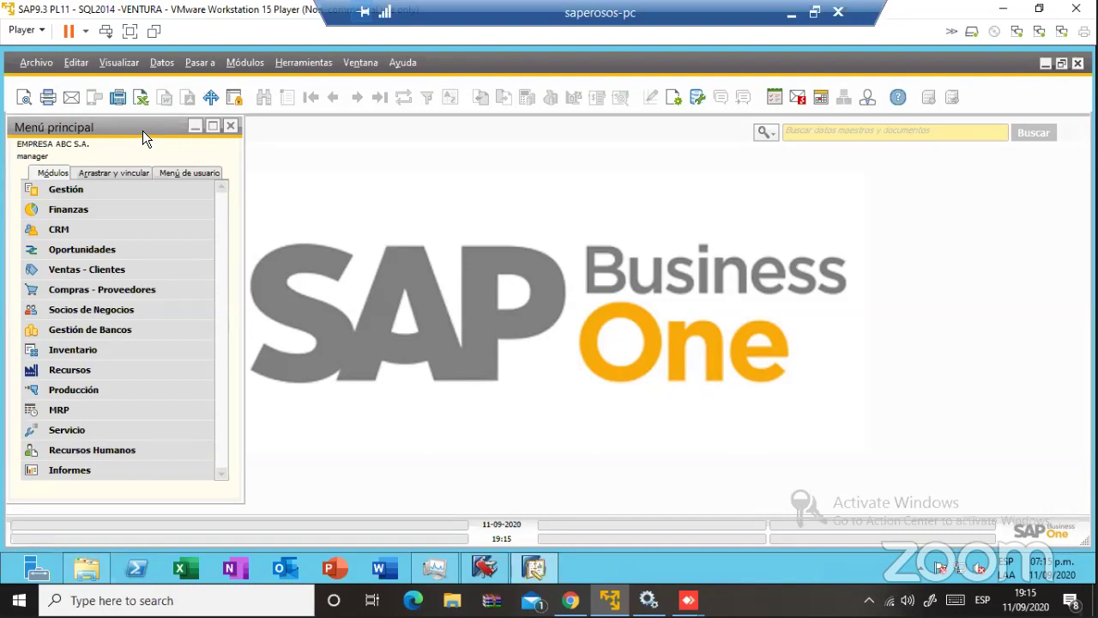
pyautogui.moveTo(143, 131); pyautogui.dragTo(151, 142)
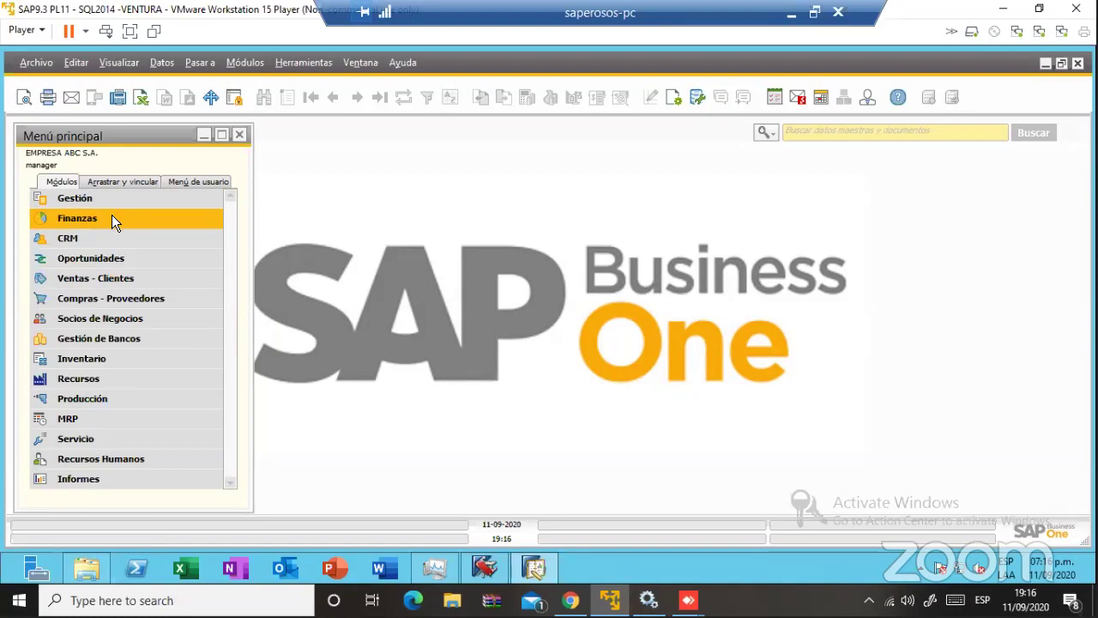
pyautogui.click(110, 218)
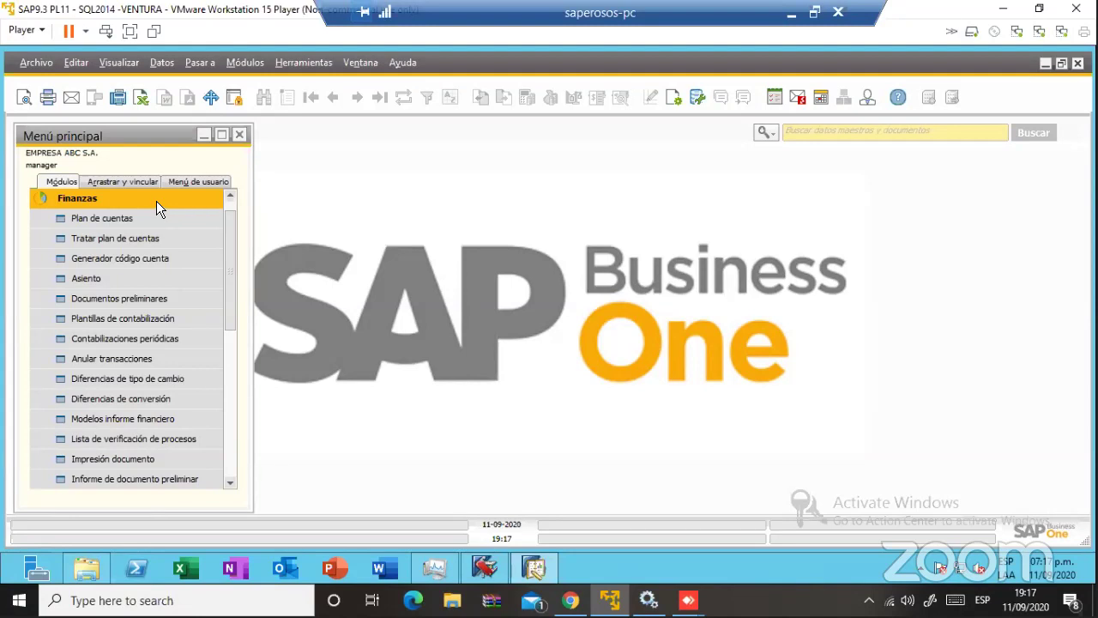
pyautogui.click(96, 200)
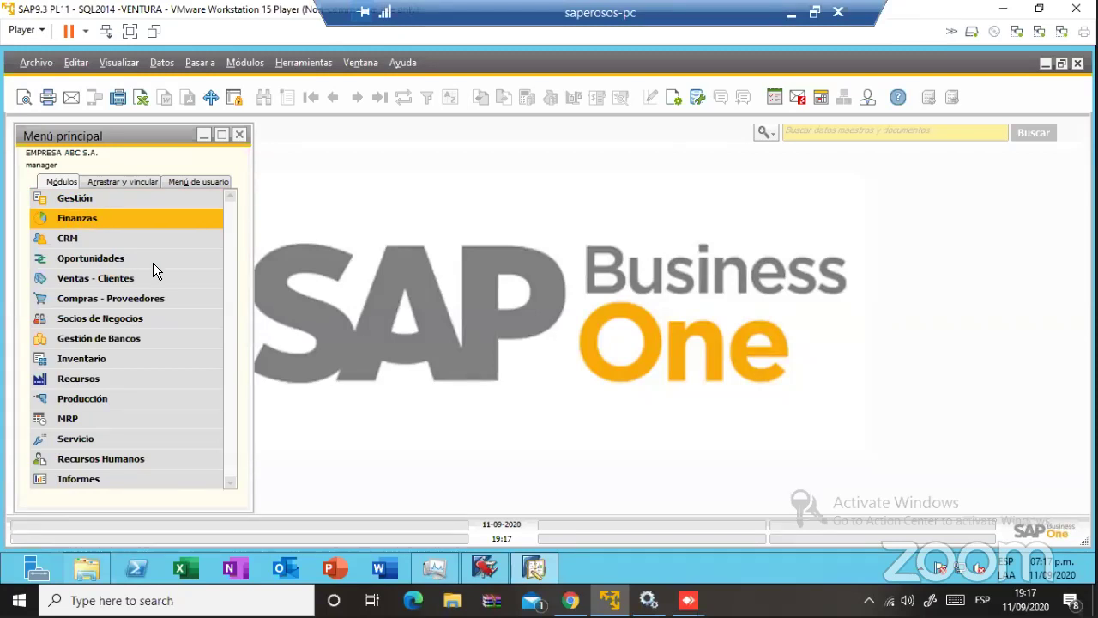
pyautogui.click(98, 220)
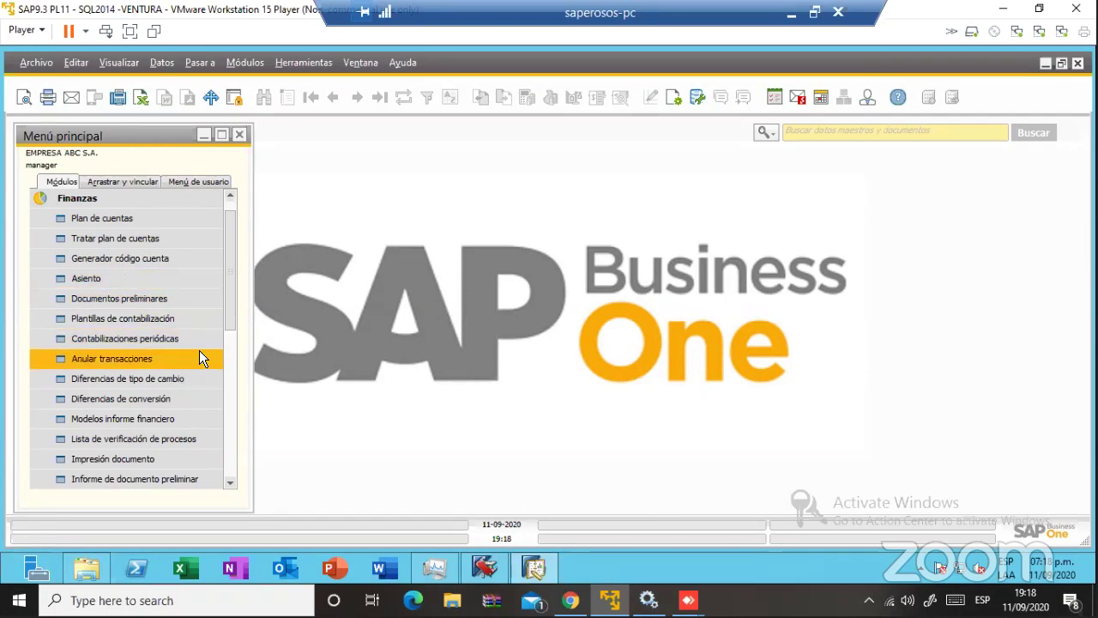
pyautogui.scroll(-2, 199, 350)
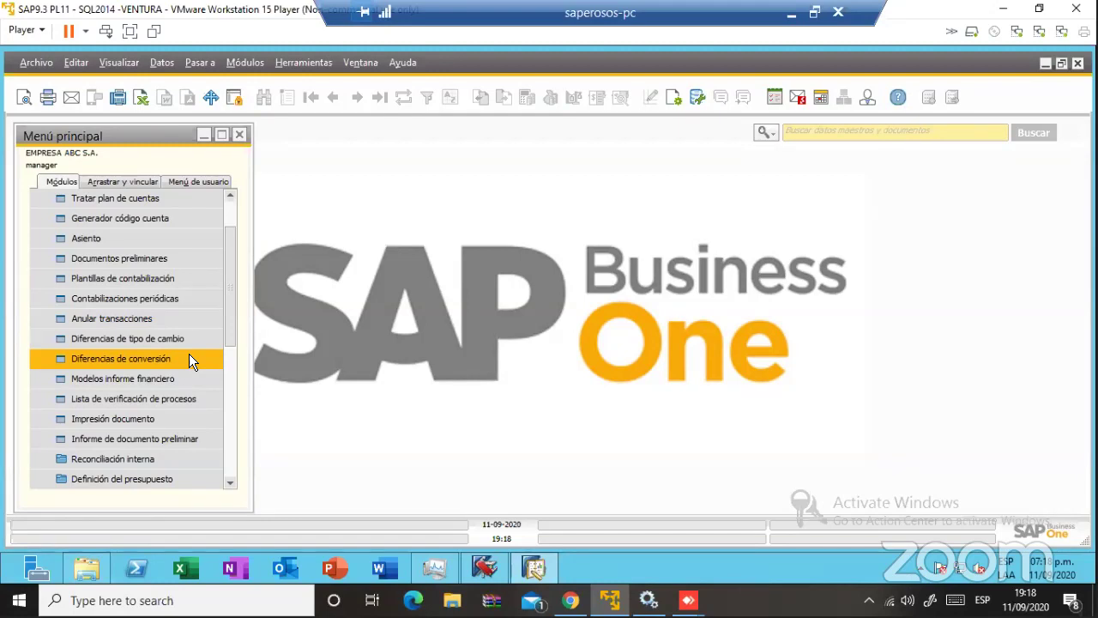
pyautogui.scroll(-2, 171, 384)
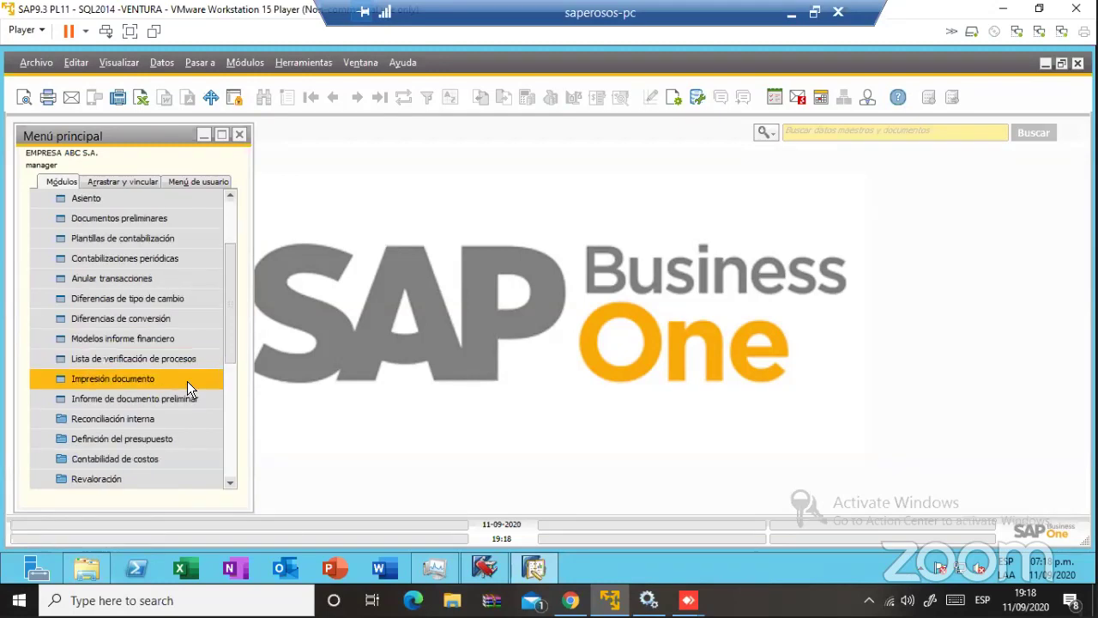
pyautogui.scroll(-1, 165, 425)
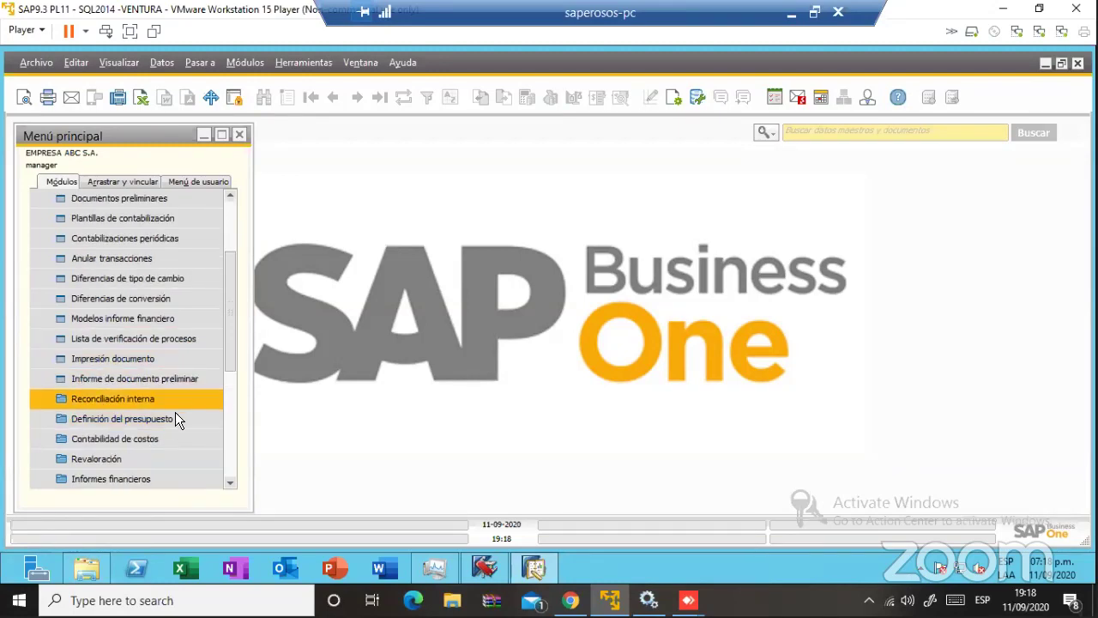
pyautogui.scroll(-1, 170, 418)
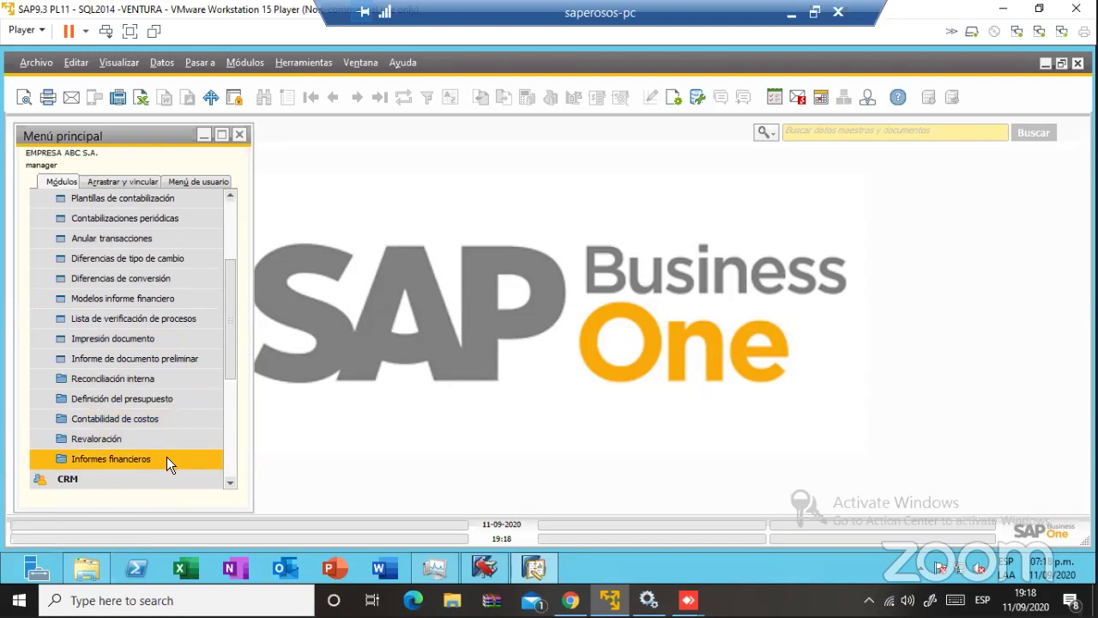
pyautogui.click(170, 454)
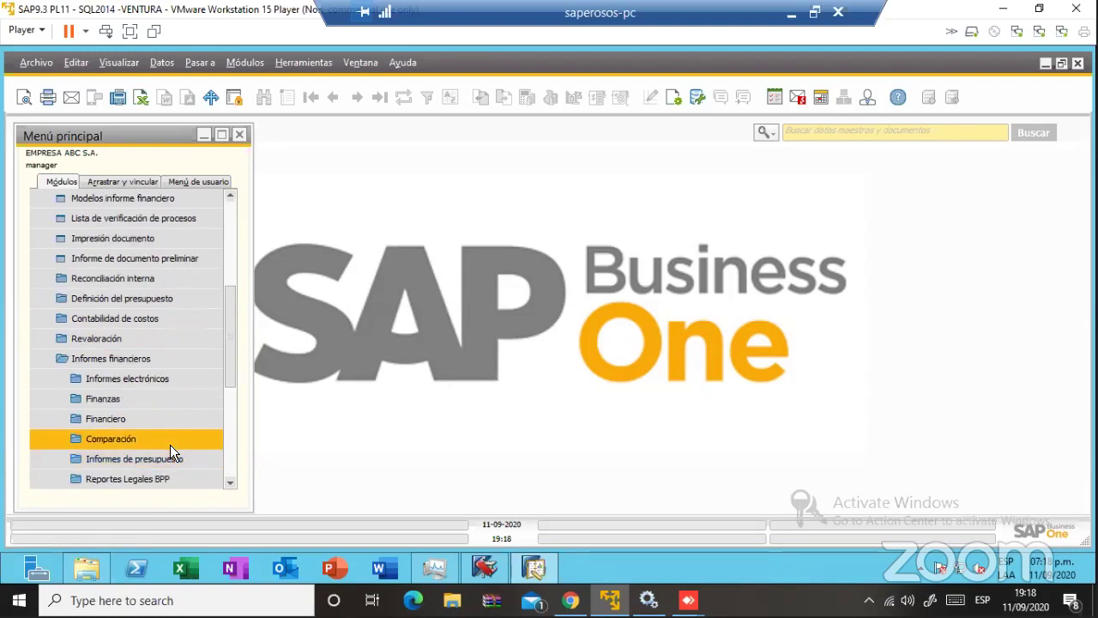
pyautogui.scroll(-1, 170, 444)
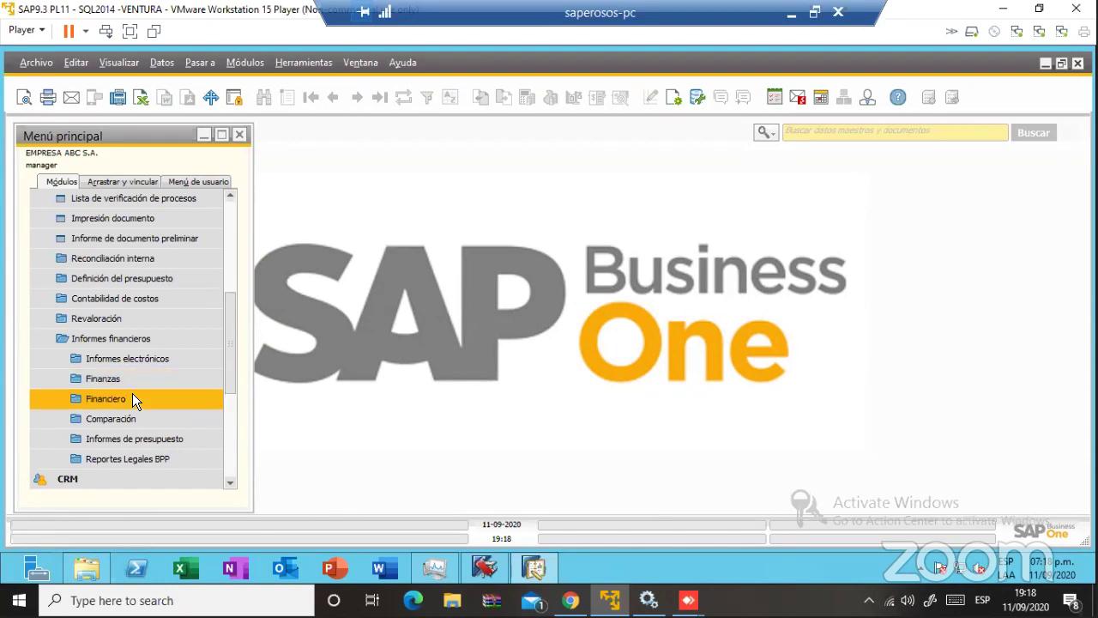
pyautogui.scroll(2, 153, 325)
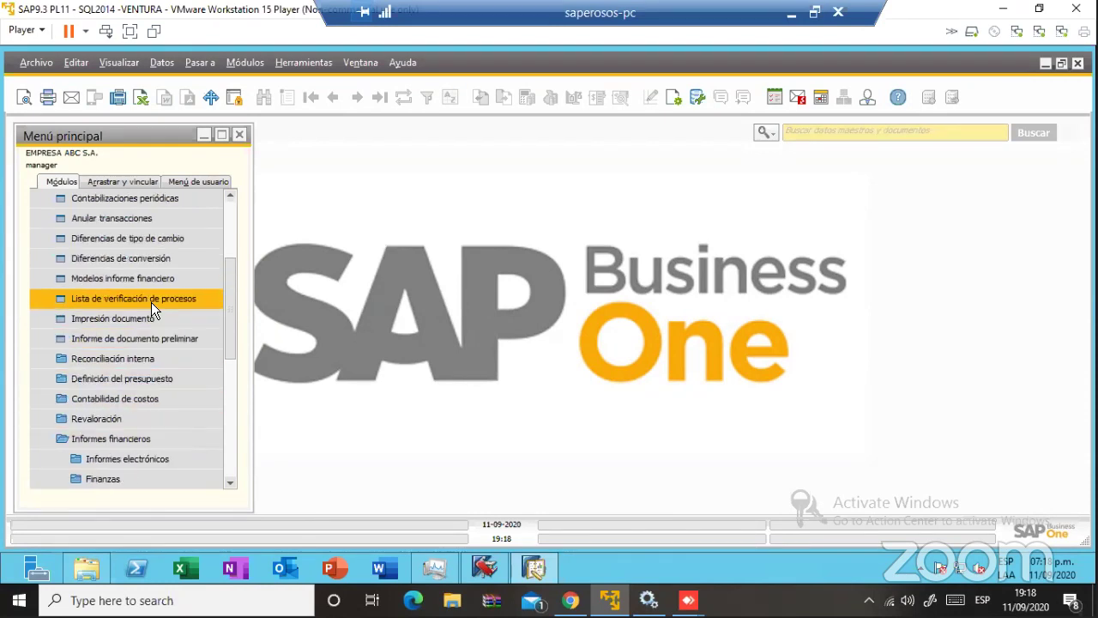
pyautogui.scroll(3, 153, 301)
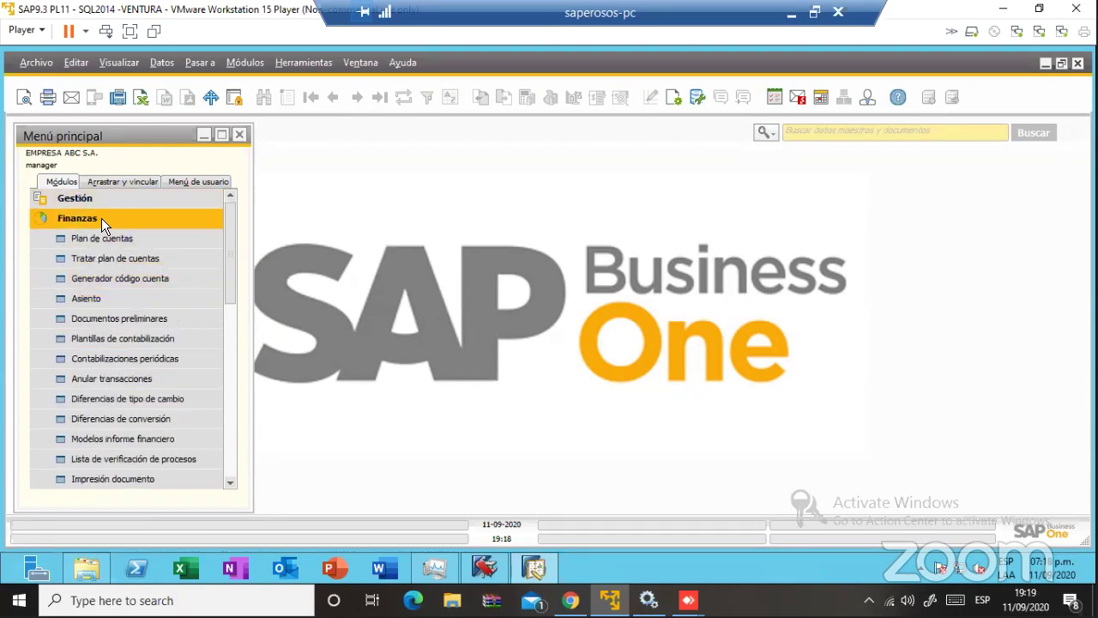
pyautogui.click(101, 217)
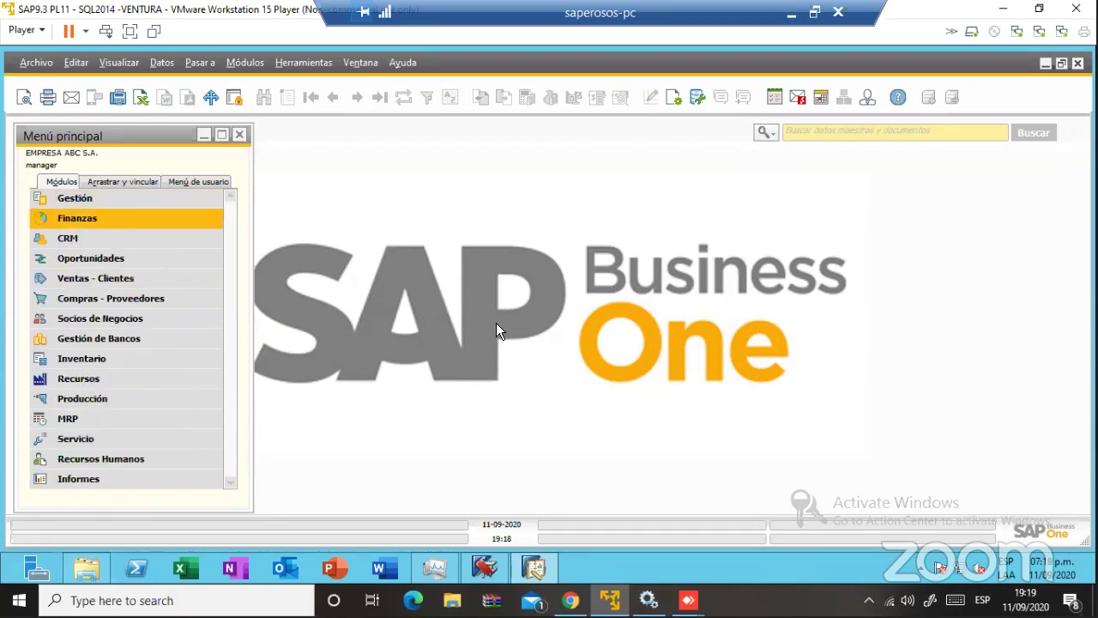
pyautogui.click(158, 237)
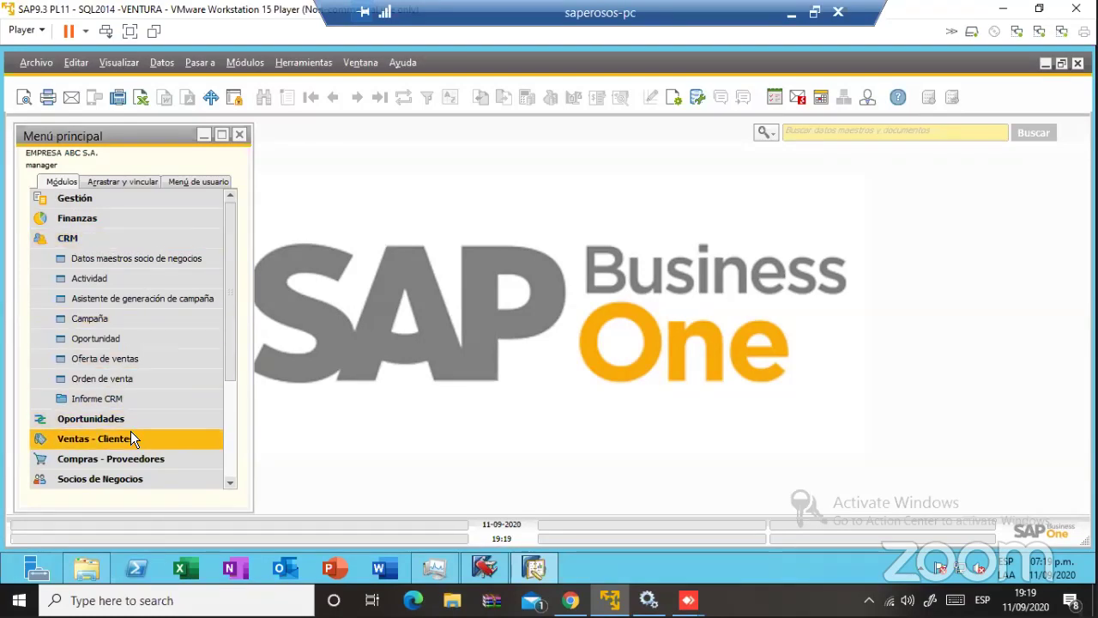
pyautogui.click(86, 245)
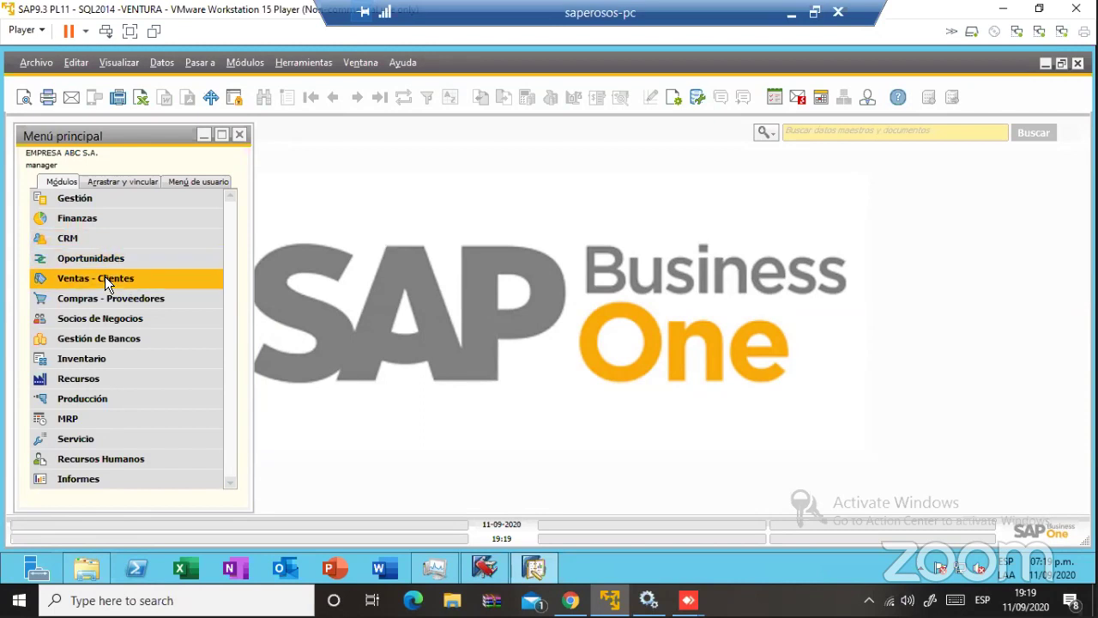
pyautogui.click(105, 278)
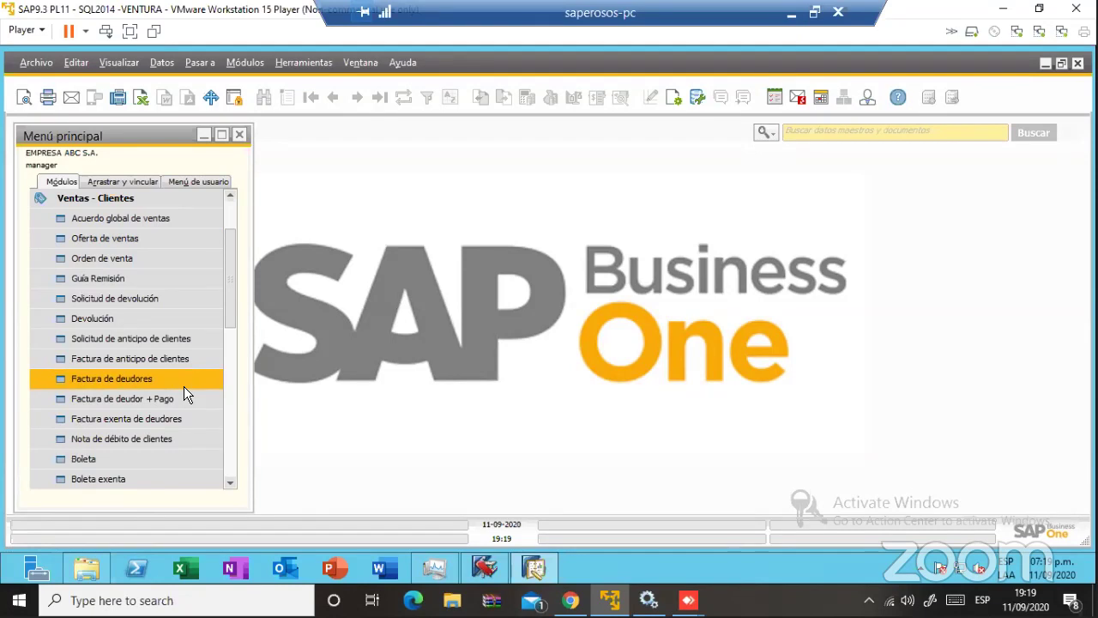
pyautogui.scroll(-1, 170, 389)
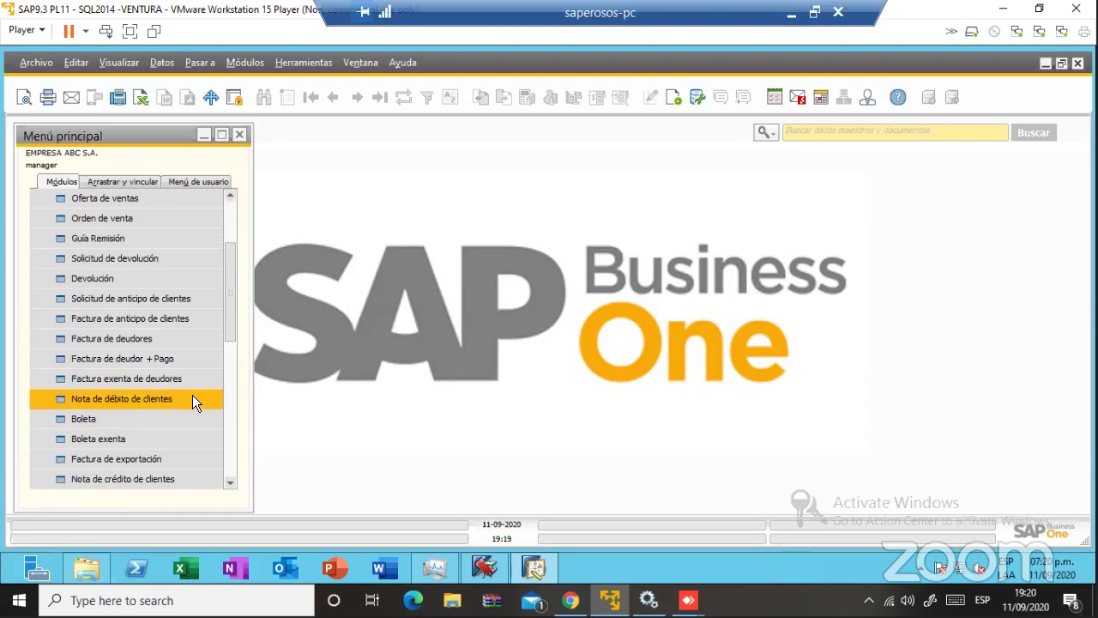
pyautogui.scroll(-1, 180, 400)
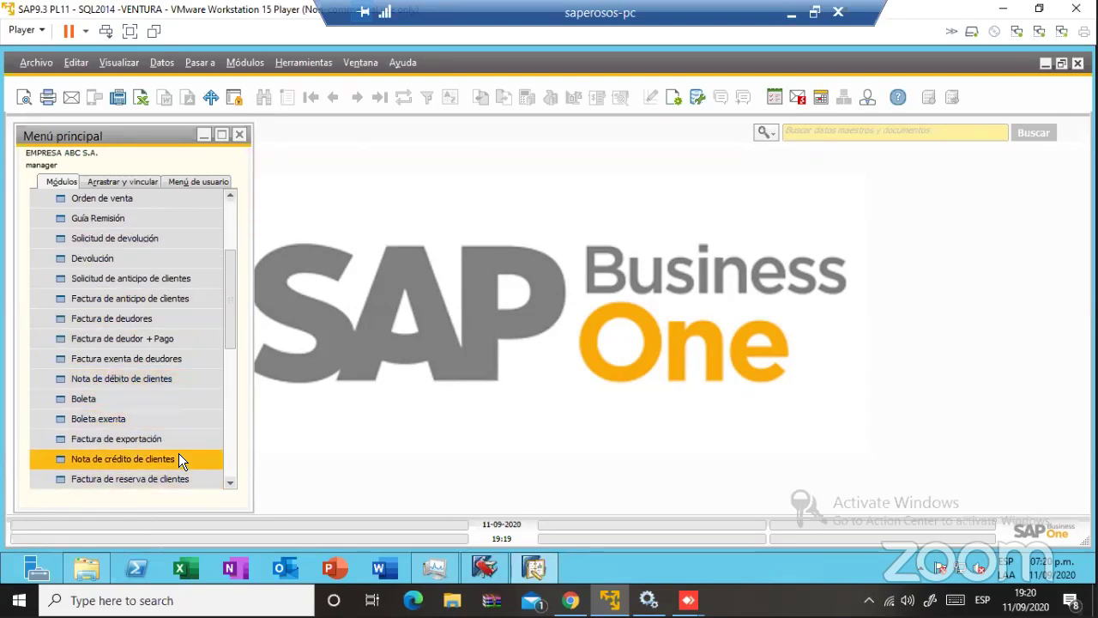
pyautogui.scroll(-3, 158, 433)
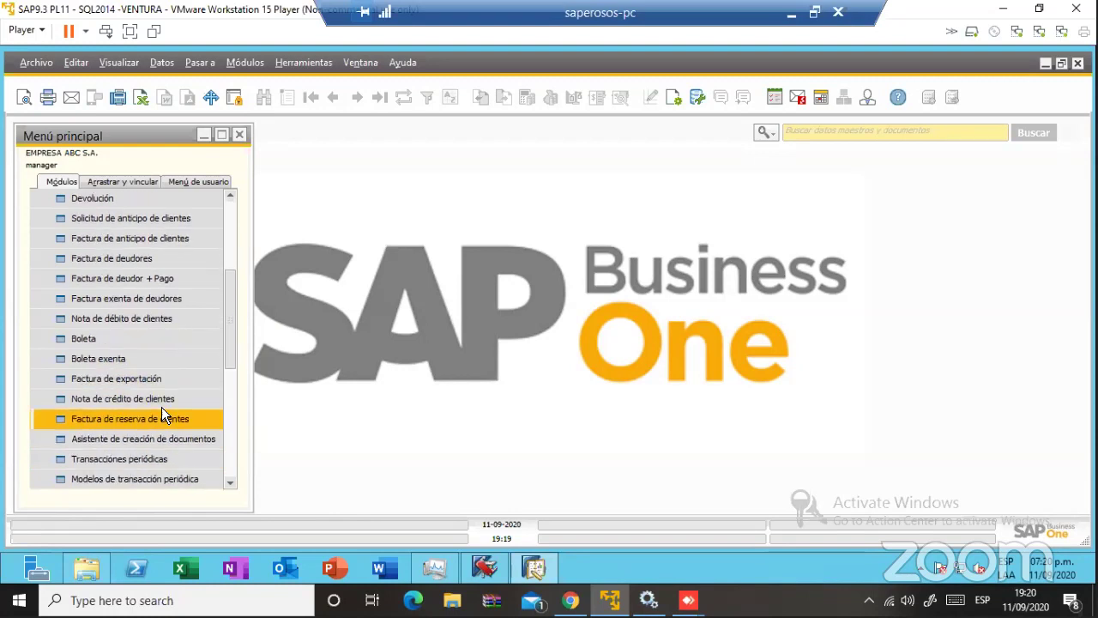
pyautogui.click(163, 417)
pyautogui.scroll(4, 212, 224)
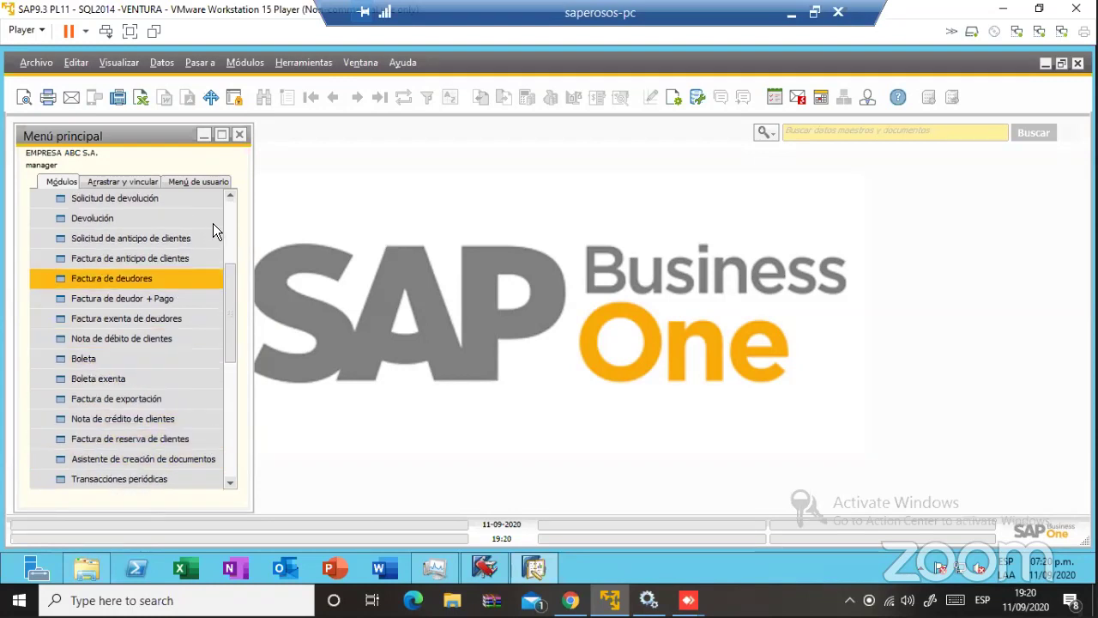
pyautogui.click(105, 275)
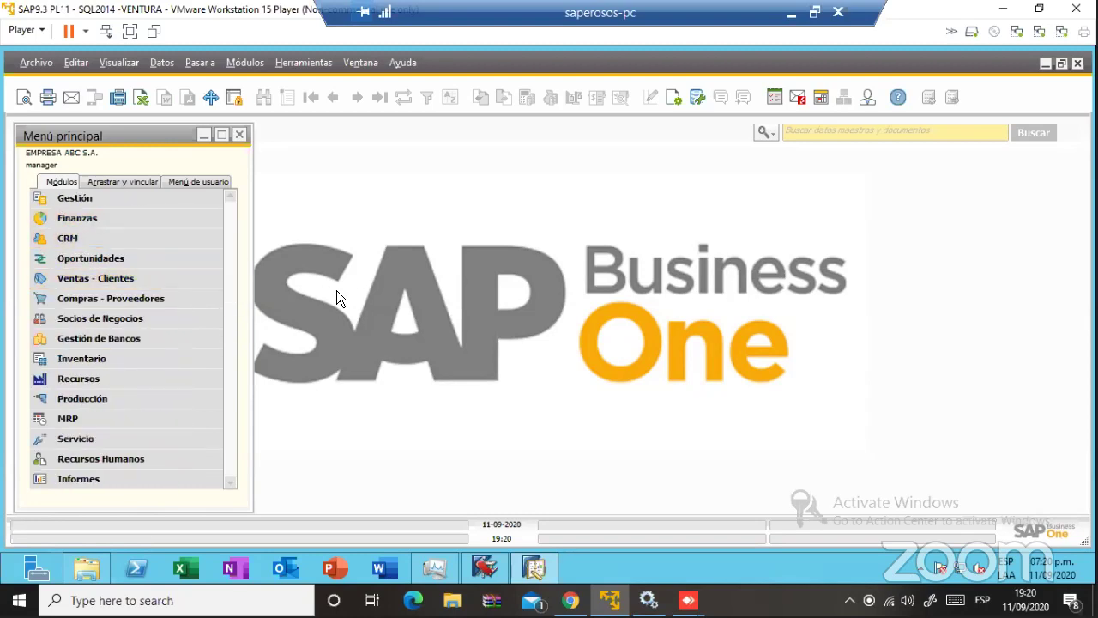
pyautogui.click(163, 297)
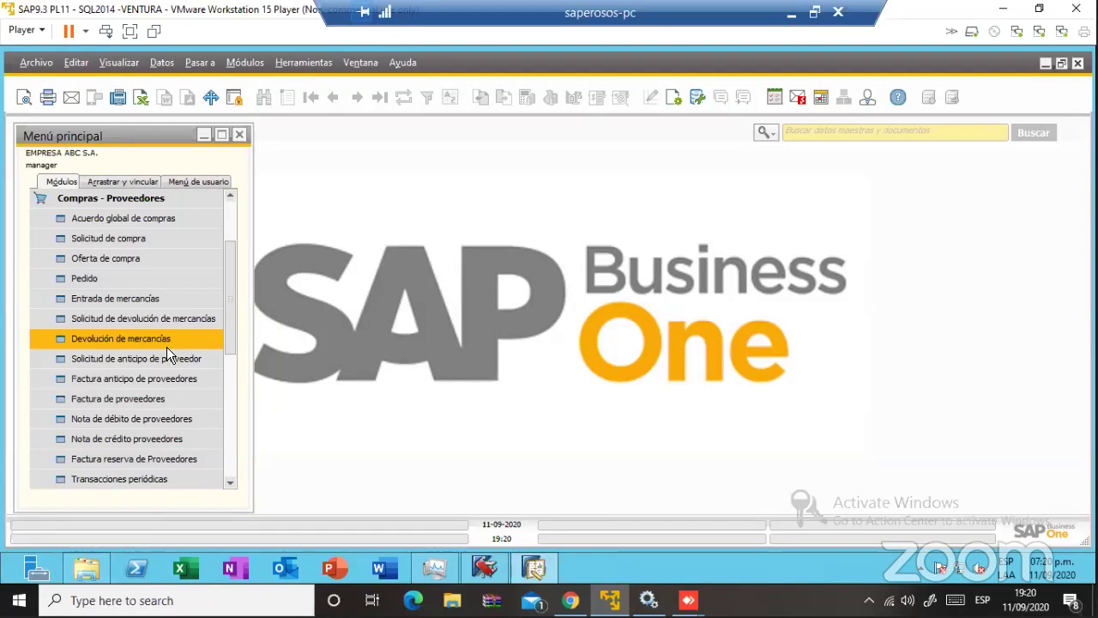
pyautogui.click(144, 240)
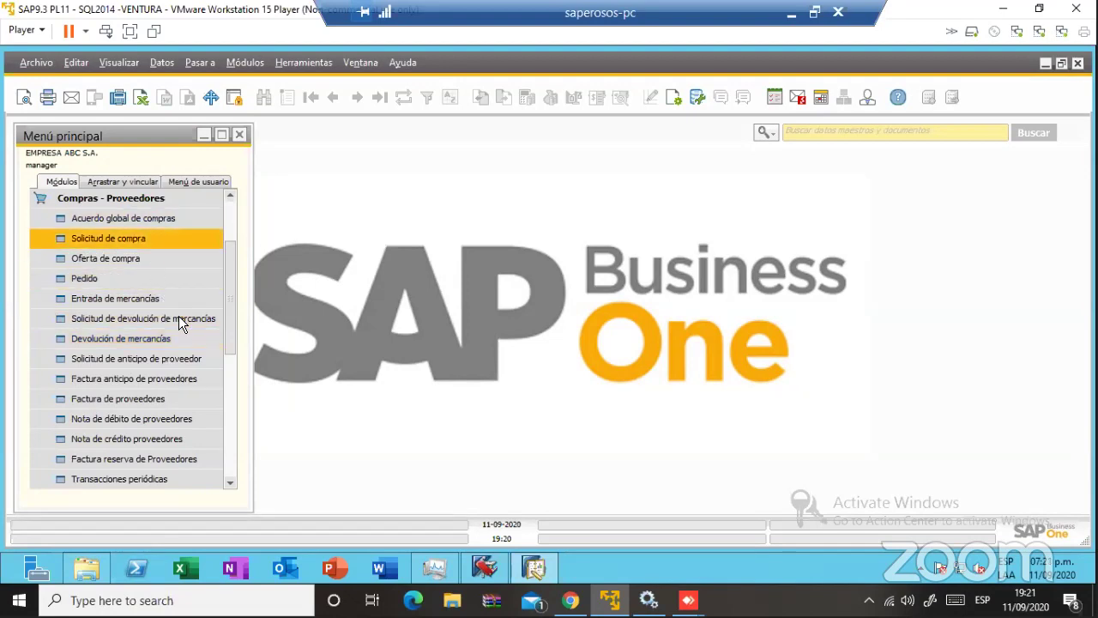
pyautogui.click(163, 198)
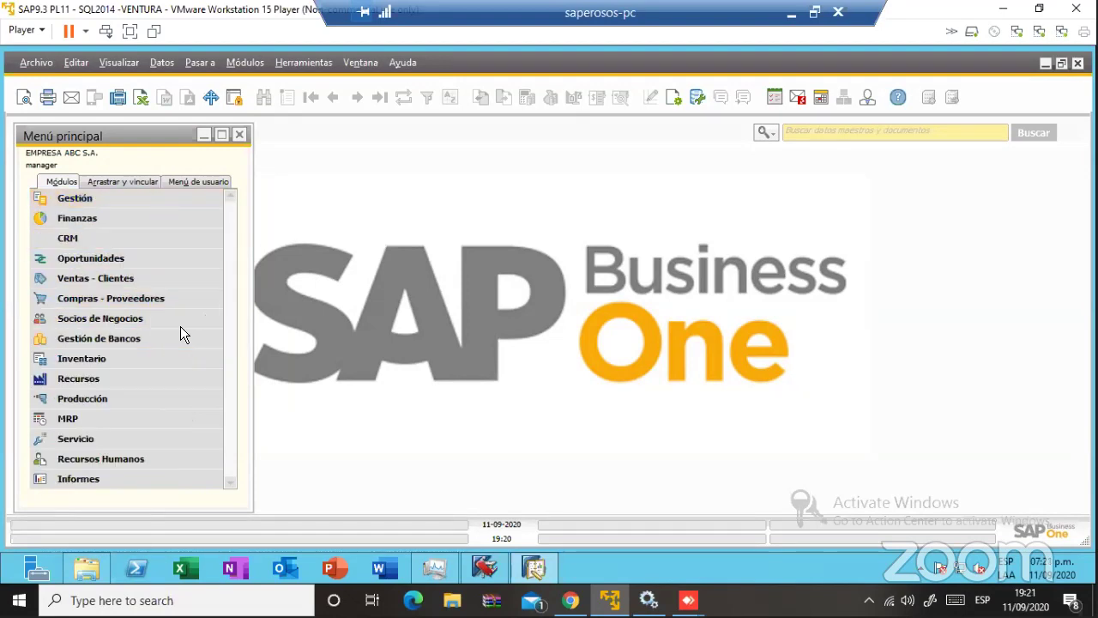
pyautogui.click(136, 320)
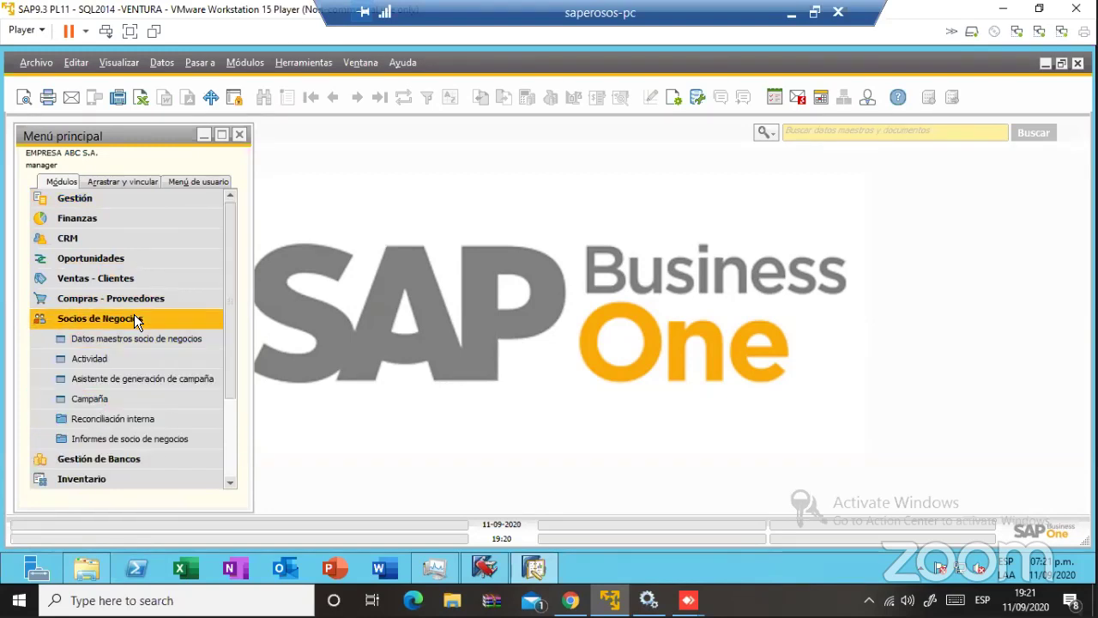
pyautogui.scroll(-1, 130, 307)
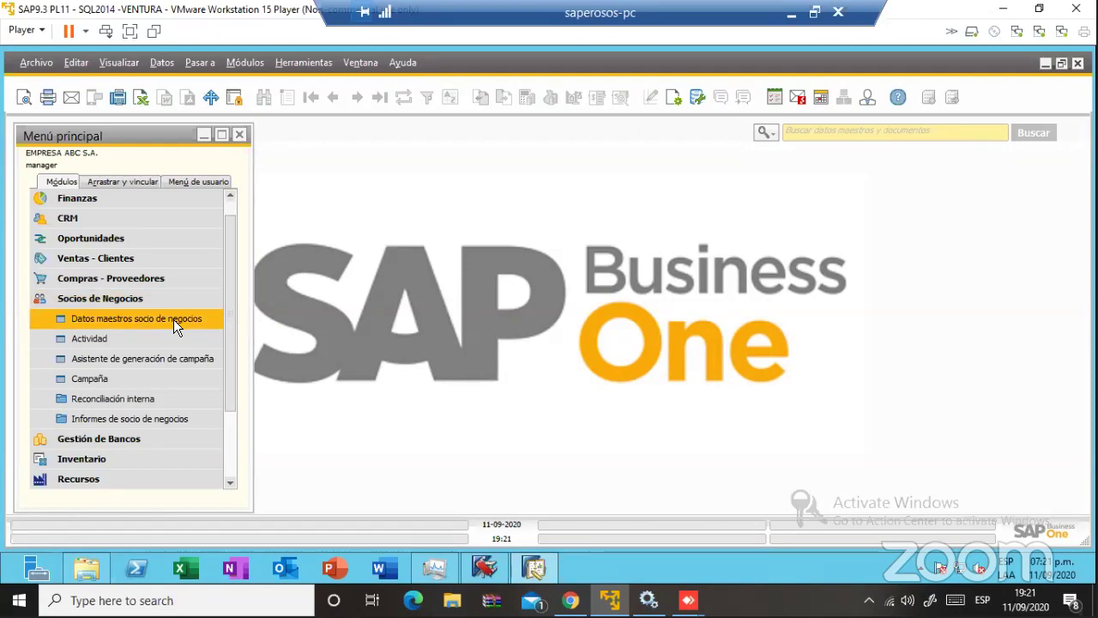
pyautogui.click(118, 303)
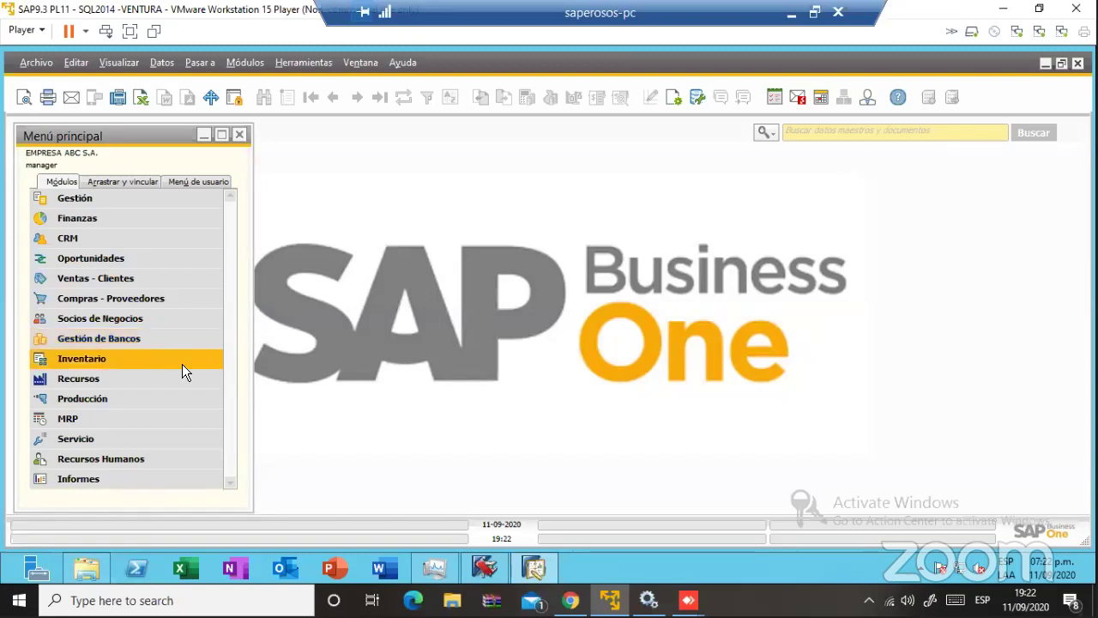
# Step: Expand the Inventario module and scroll through its items
pyautogui.click(120, 364)
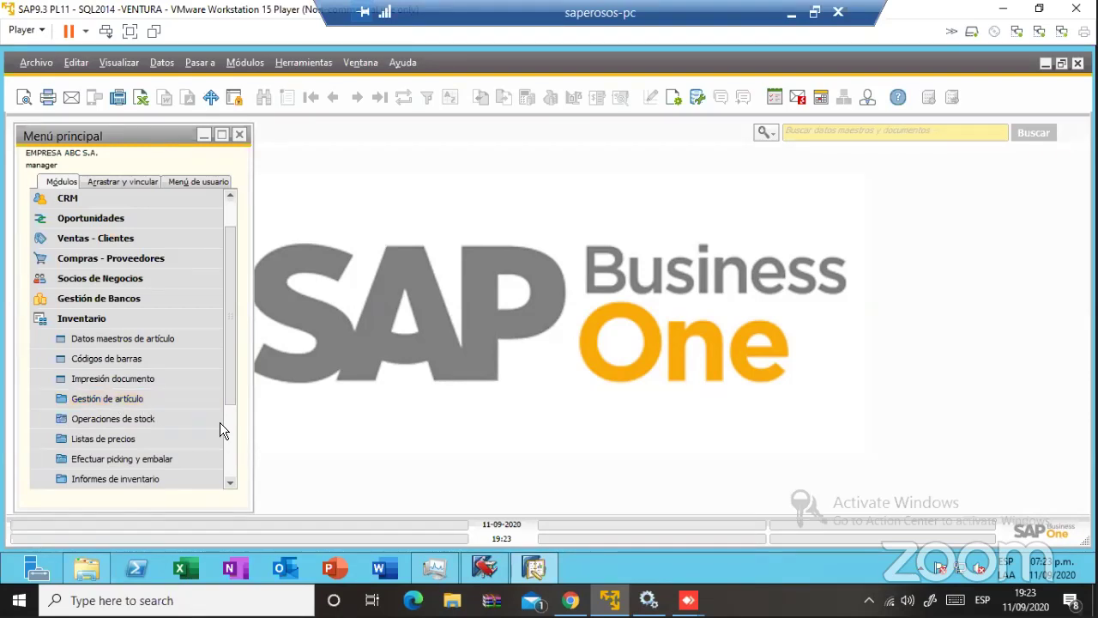
pyautogui.scroll(-2, 217, 422)
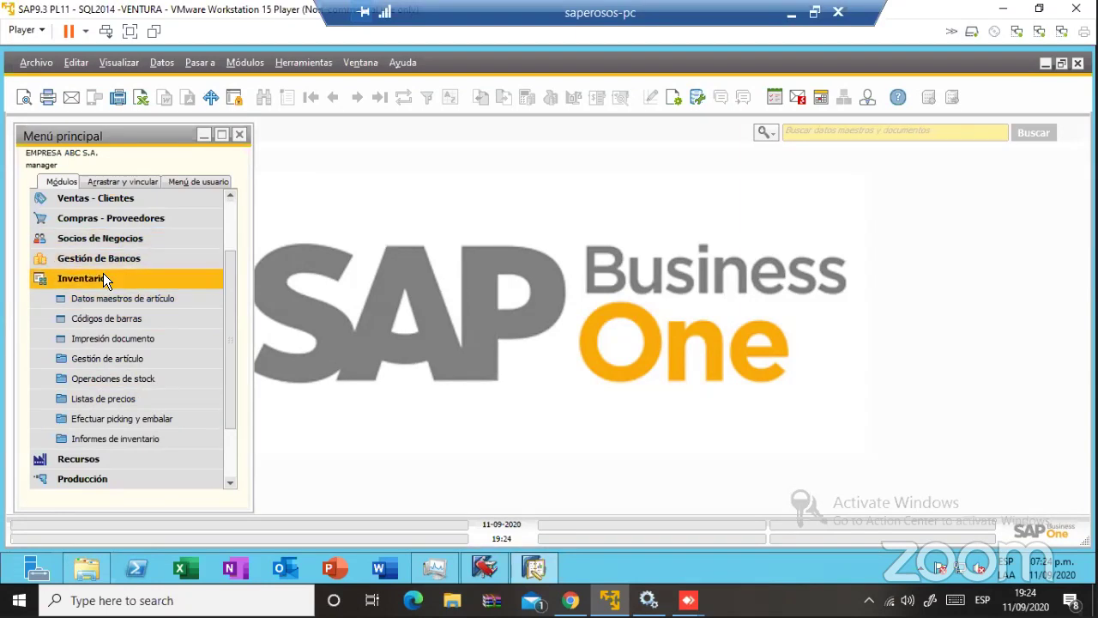
pyautogui.scroll(4, 120, 269)
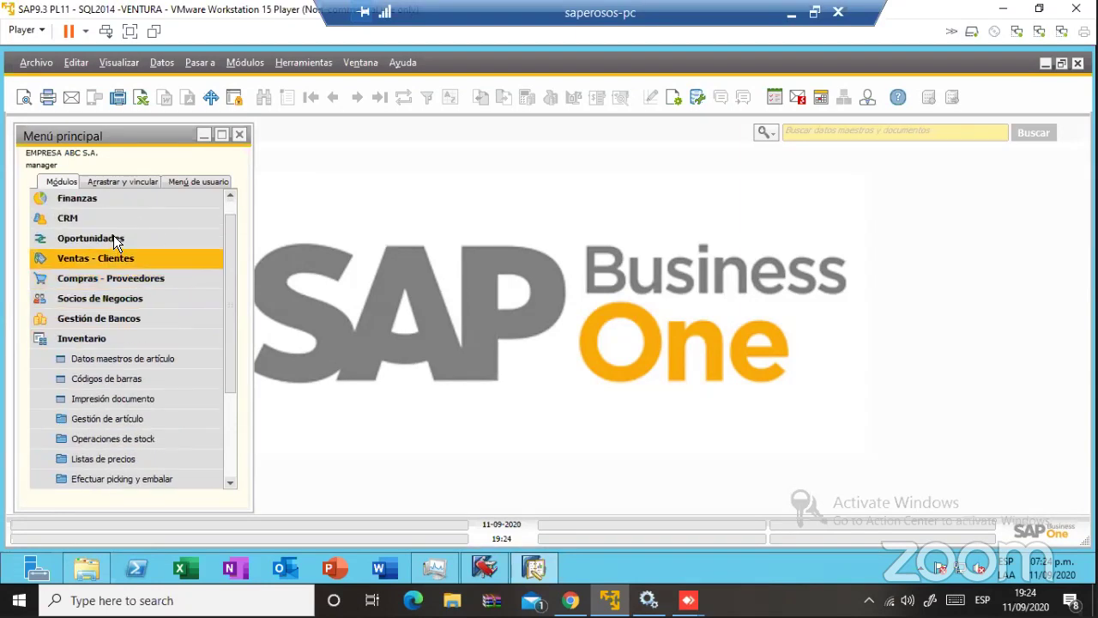
# Step: Expand Ventas - Clientes and scroll through its sales document entries
pyautogui.click(112, 278)
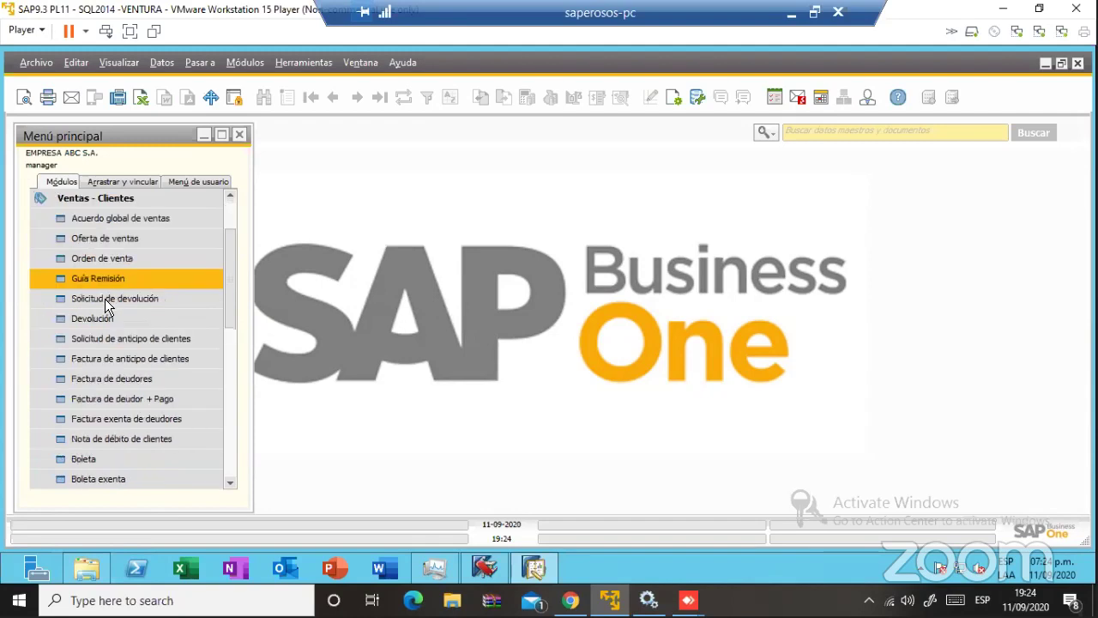
pyautogui.click(78, 190)
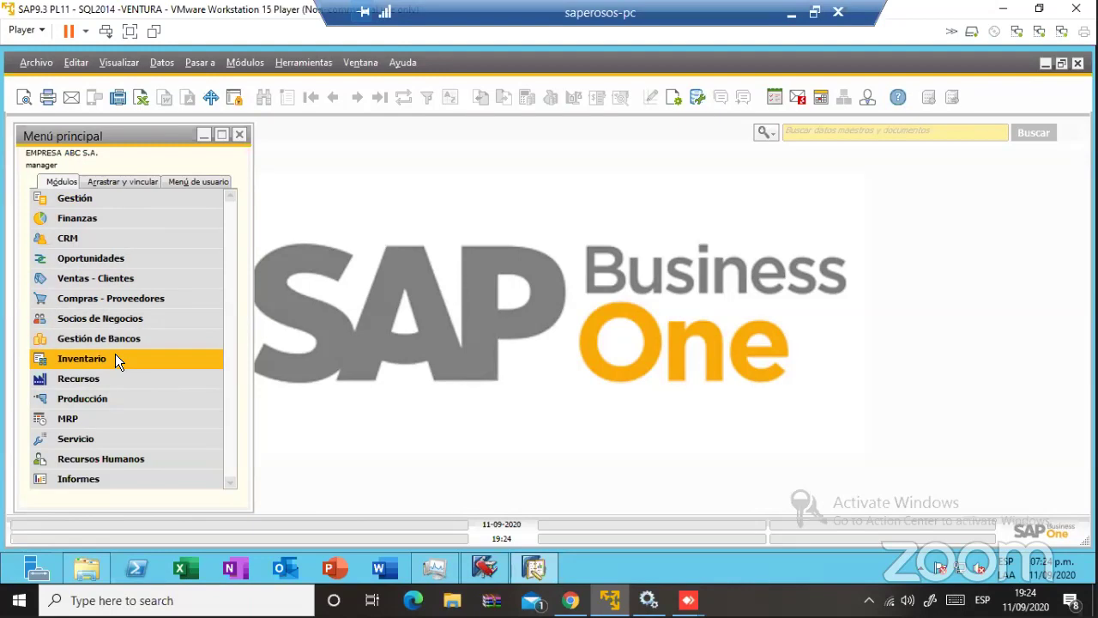
pyautogui.click(142, 278)
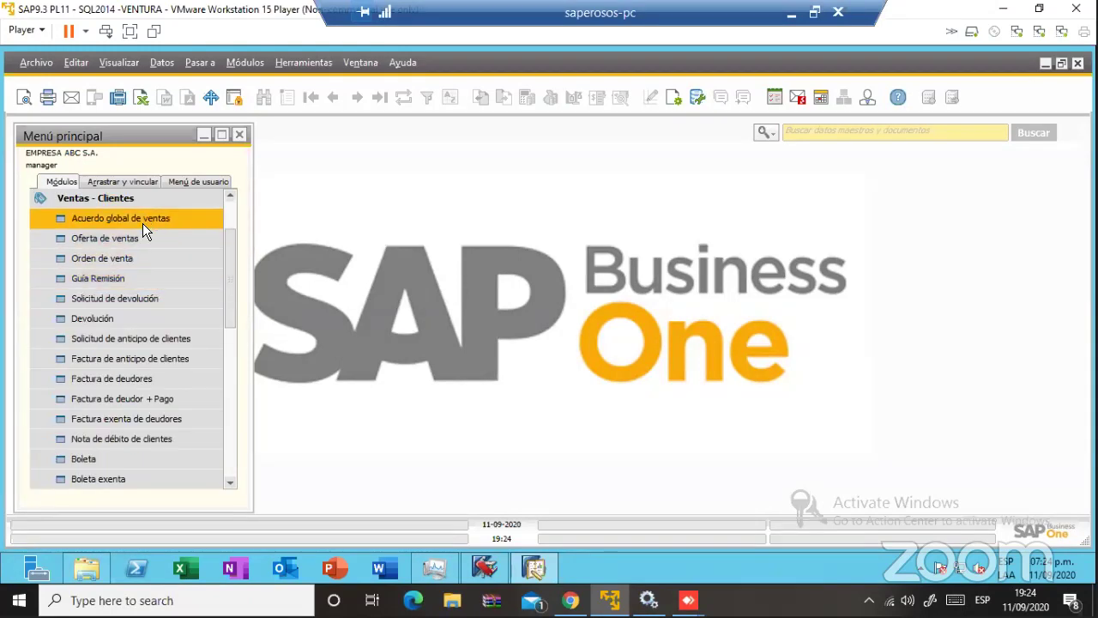
pyautogui.scroll(-5, 129, 278)
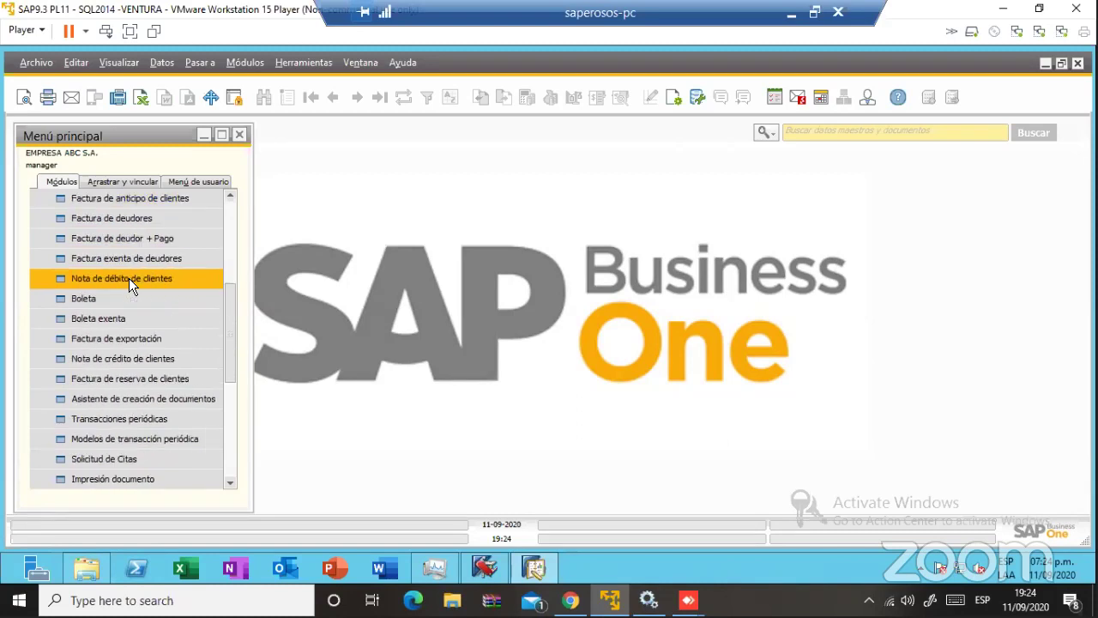
pyautogui.scroll(-3, 128, 278)
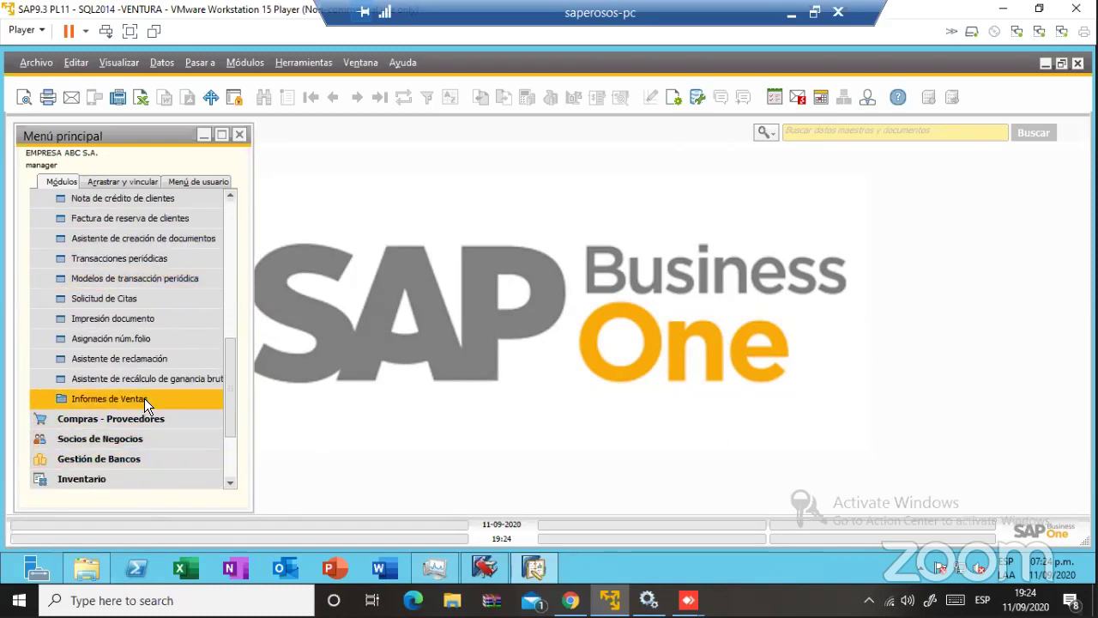
# Step: Browse Compras - Proveedores, then expand and collapse Socios de Negocios
pyautogui.click(125, 417)
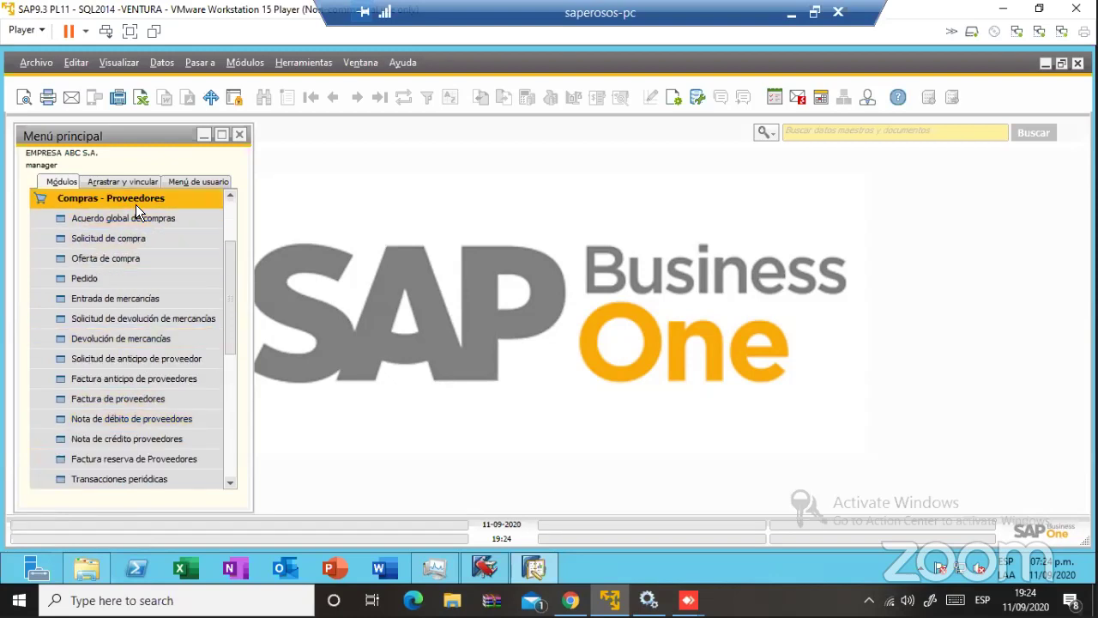
pyautogui.scroll(-1, 124, 318)
pyautogui.scroll(-5, 125, 319)
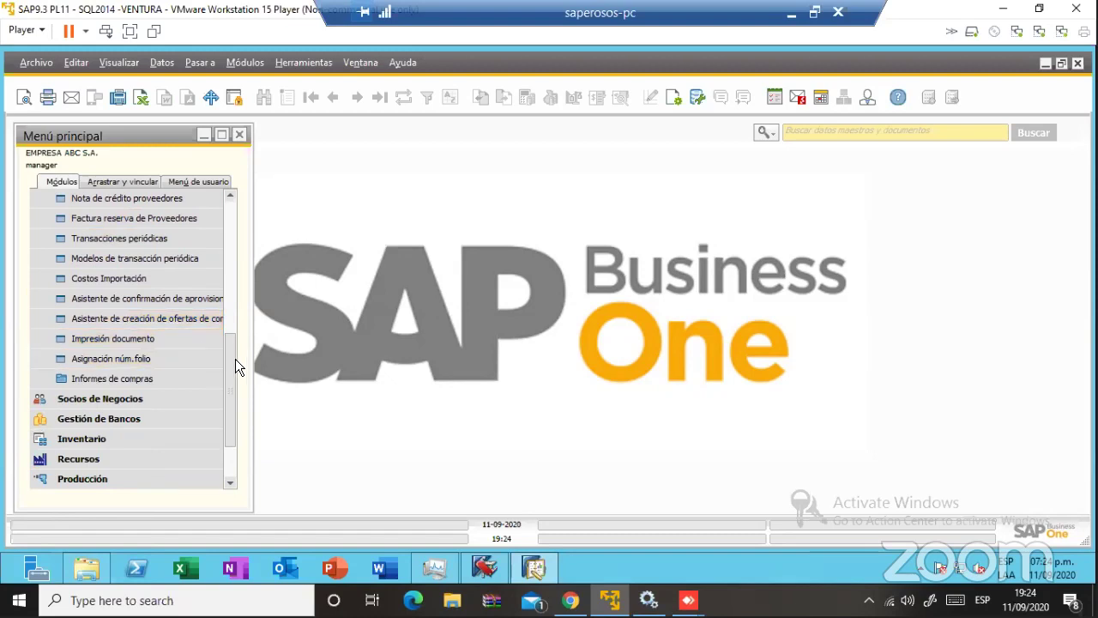
pyautogui.click(124, 397)
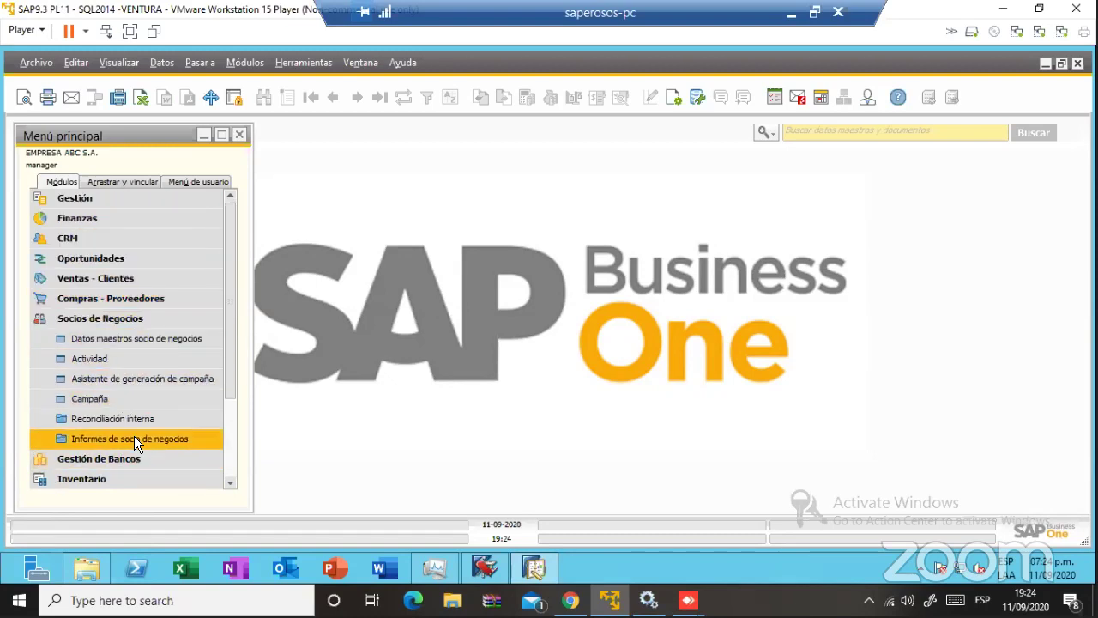
pyautogui.click(110, 319)
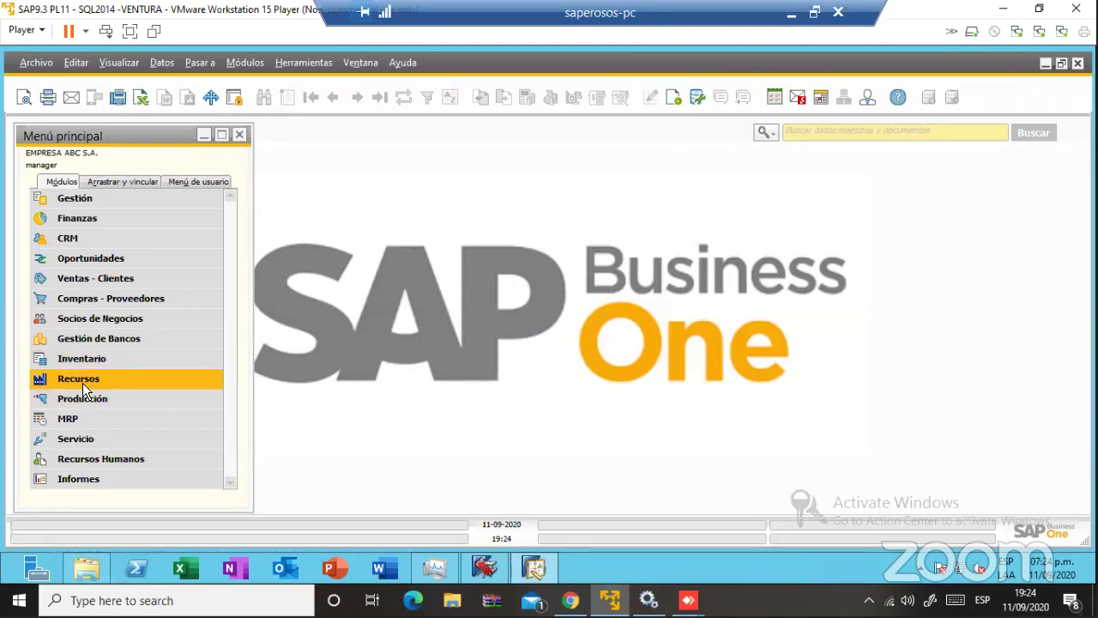
# Step: Expand the Recursos module, scroll its items, and collapse it again
pyautogui.click(91, 377)
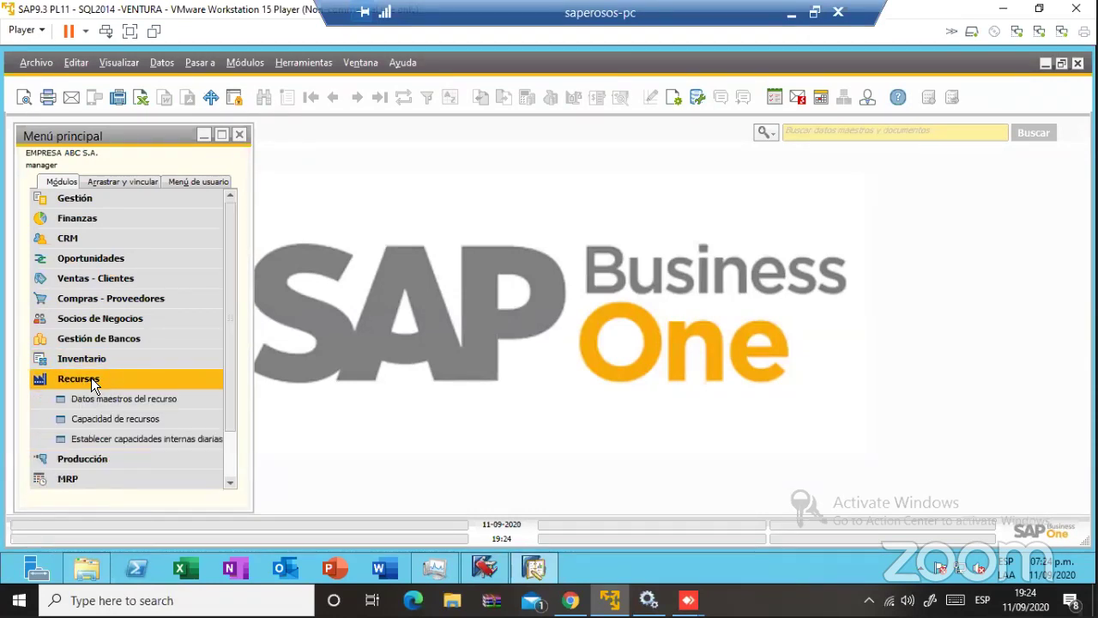
pyautogui.scroll(-1, 127, 388)
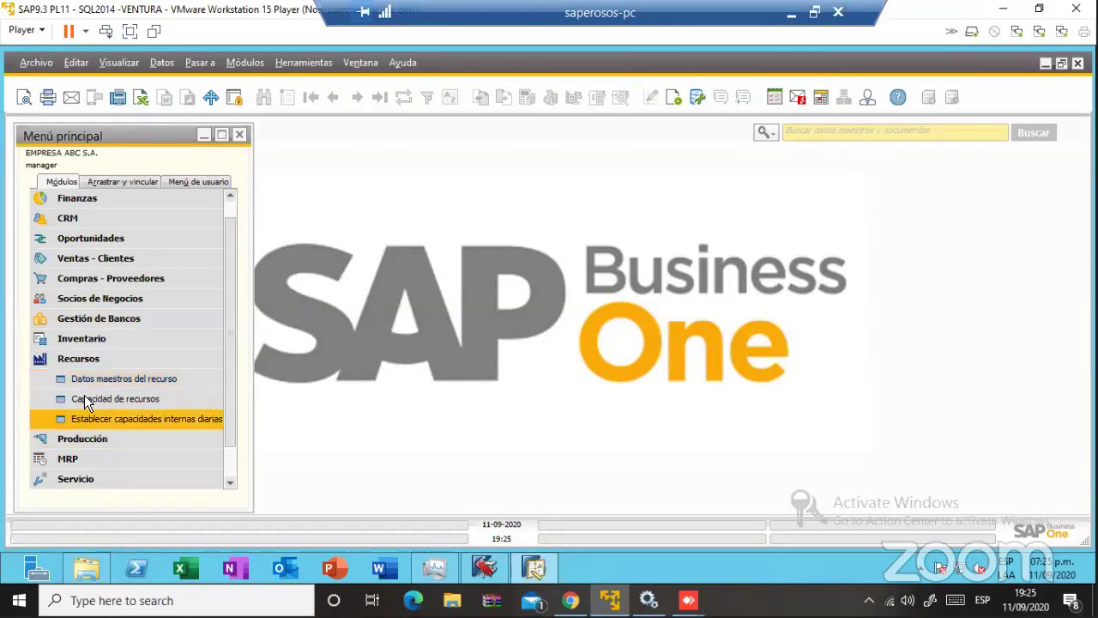
pyautogui.click(84, 361)
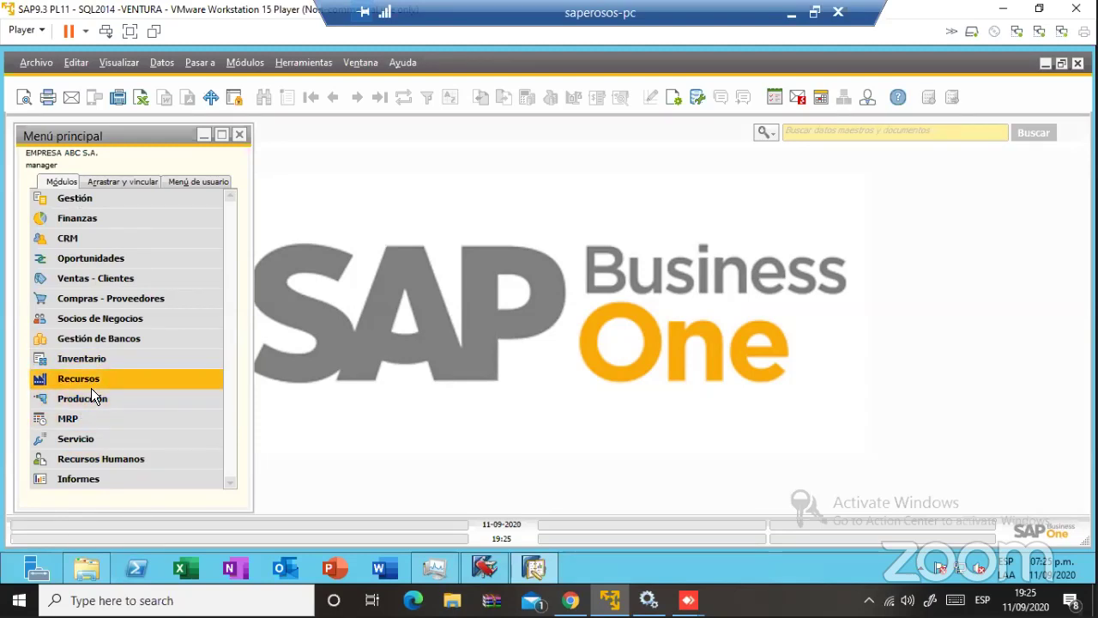
# Step: Expand Producción, widen the main menu to read its entries, then collapse it
pyautogui.click(120, 402)
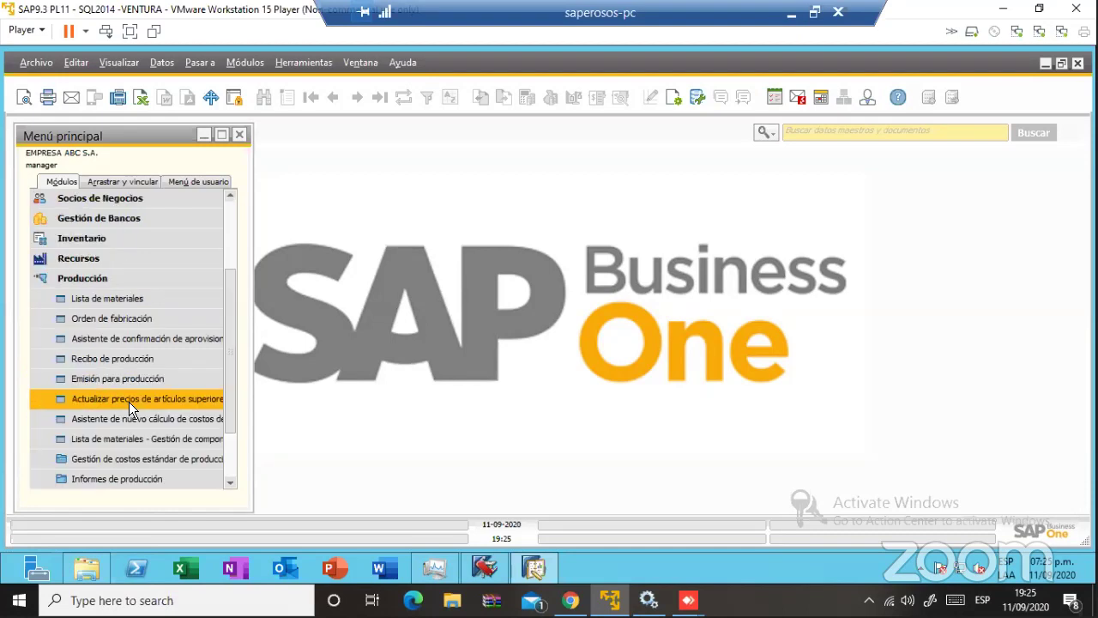
pyautogui.scroll(-1, 100, 337)
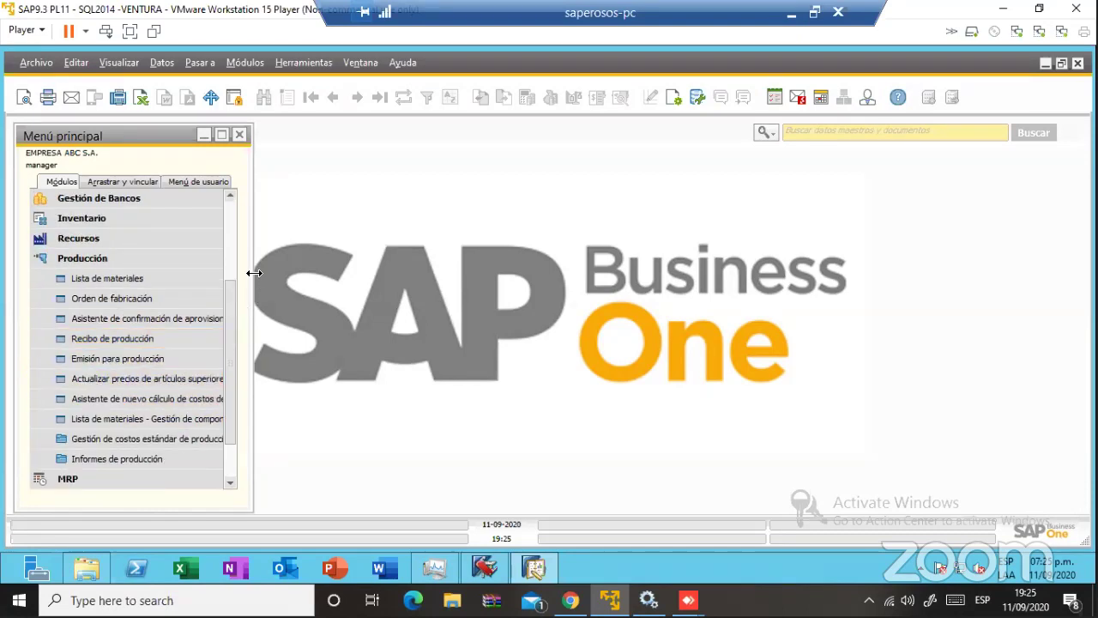
pyautogui.moveTo(254, 274); pyautogui.dragTo(292, 279)
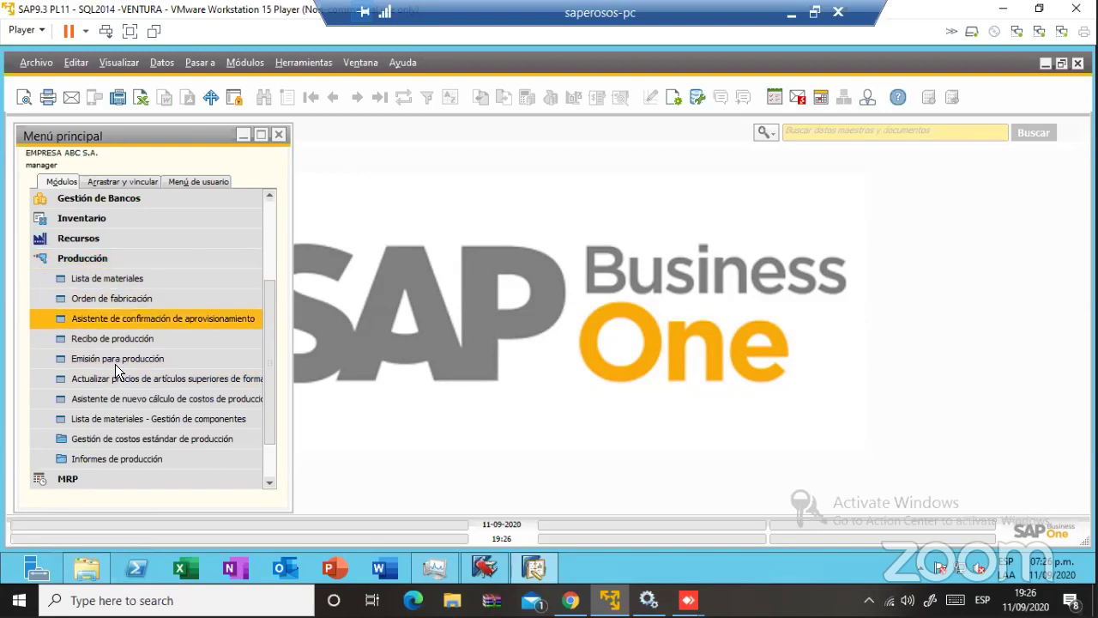
pyautogui.click(96, 261)
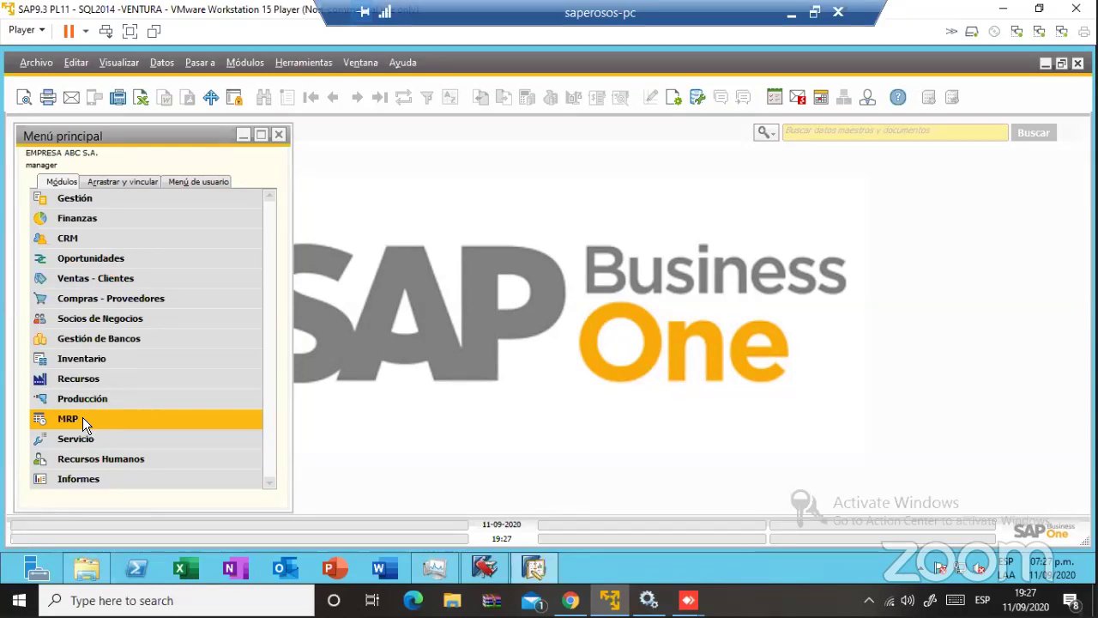
pyautogui.click(84, 417)
pyautogui.scroll(-1, 82, 413)
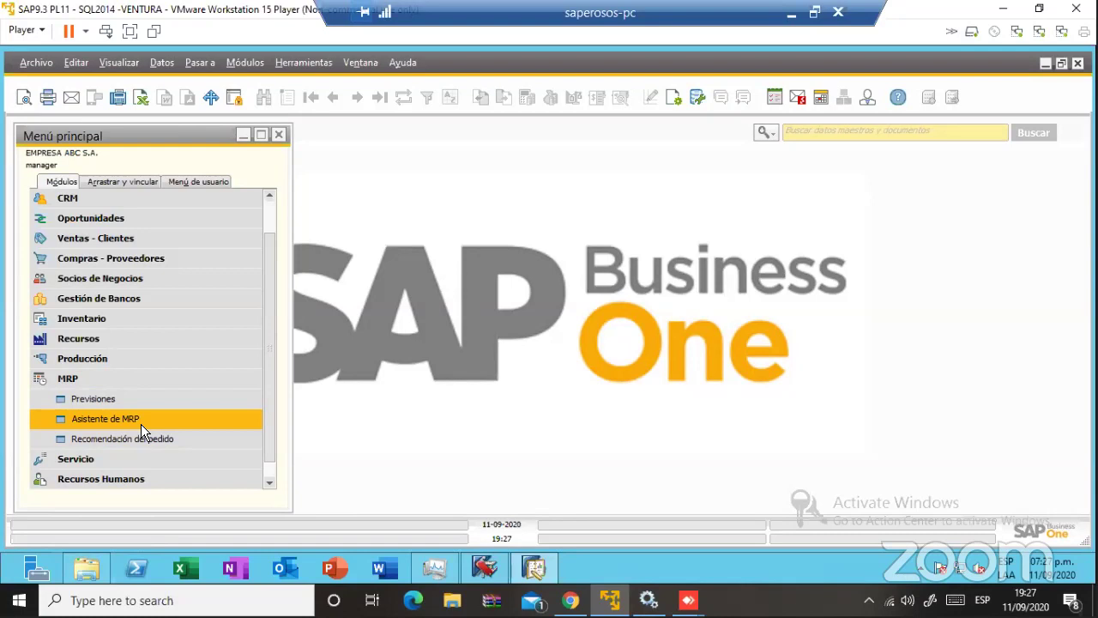
pyautogui.click(69, 379)
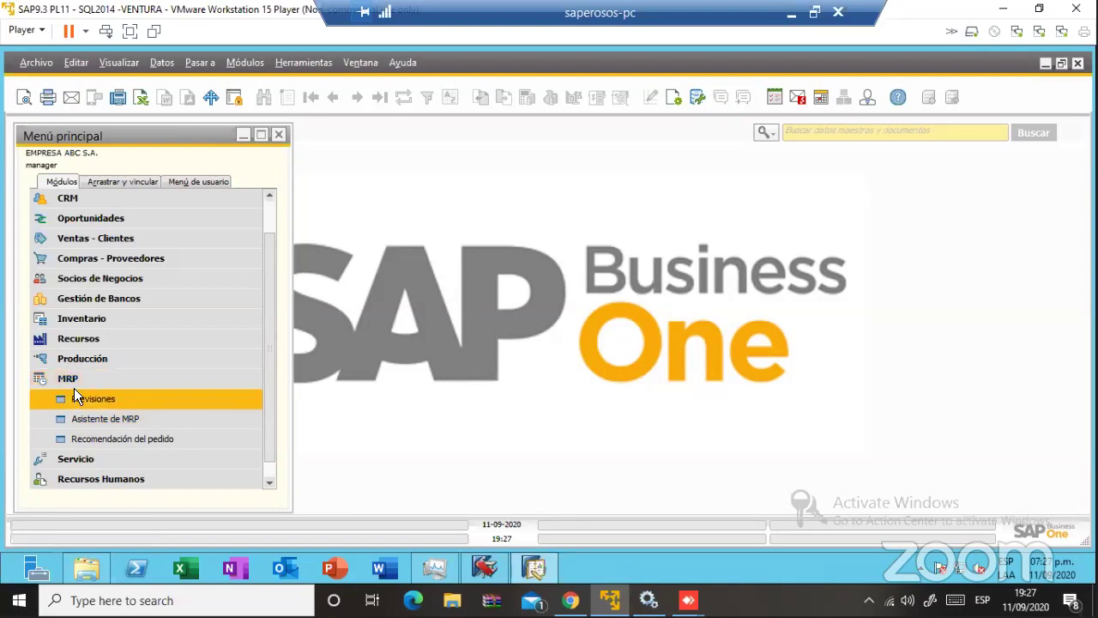
pyautogui.click(159, 382)
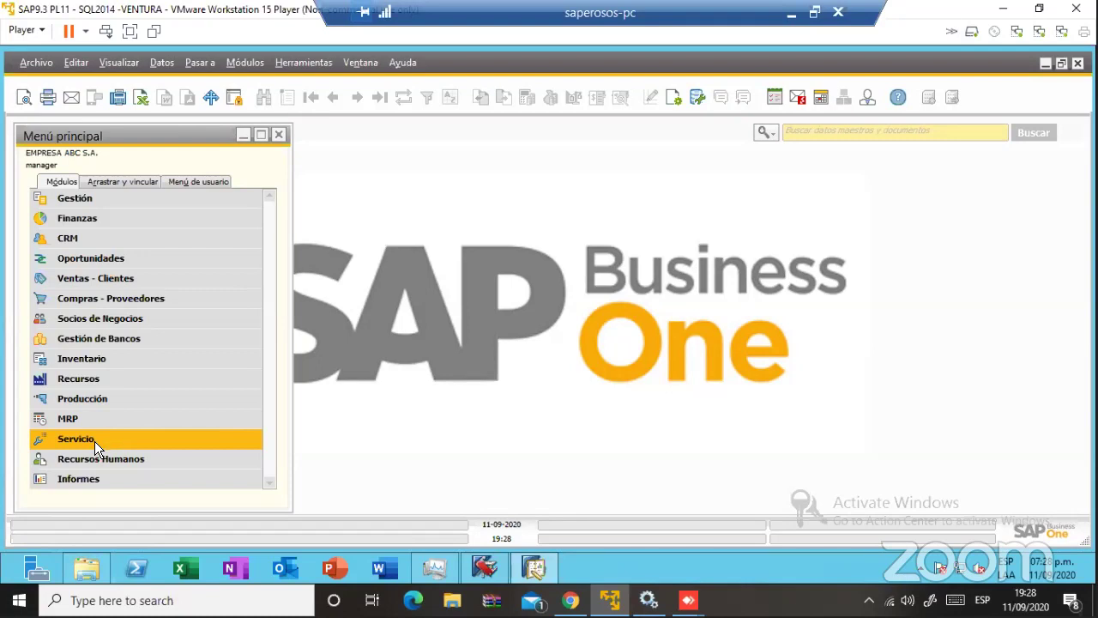
# Step: Collapse the Servicio module so the menu shows only Gestión through Informes
pyautogui.click(93, 439)
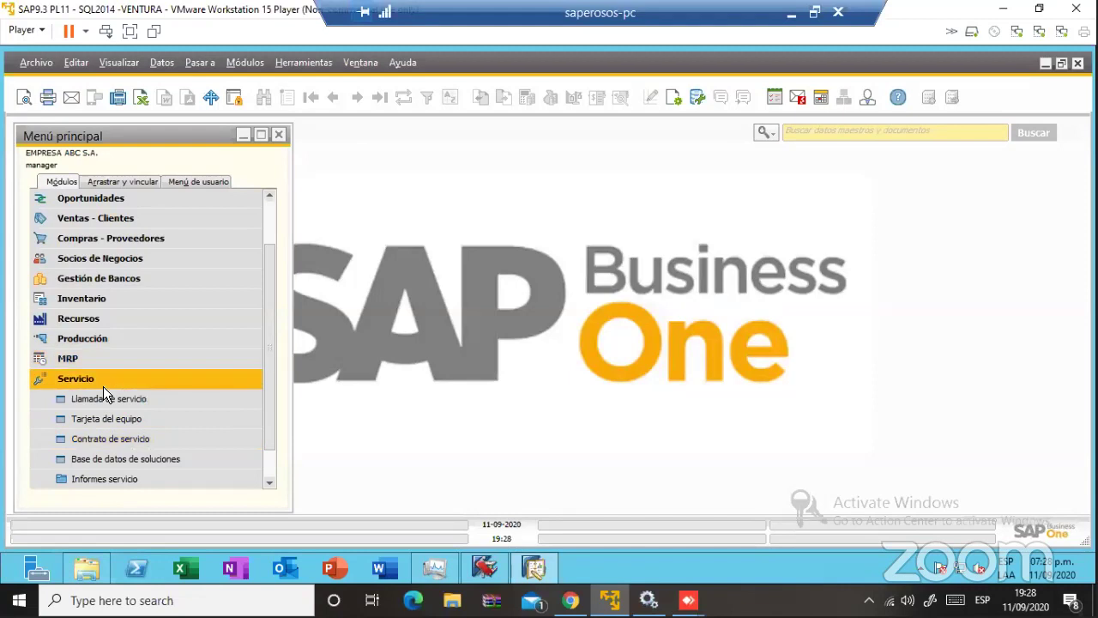
pyautogui.scroll(-1, 103, 386)
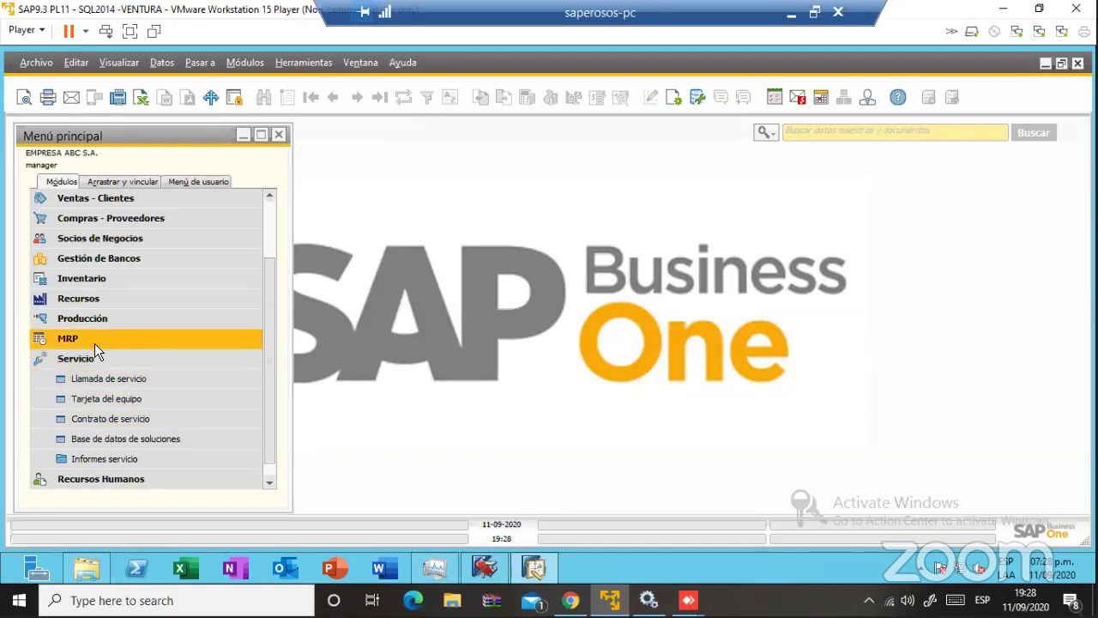
pyautogui.click(98, 360)
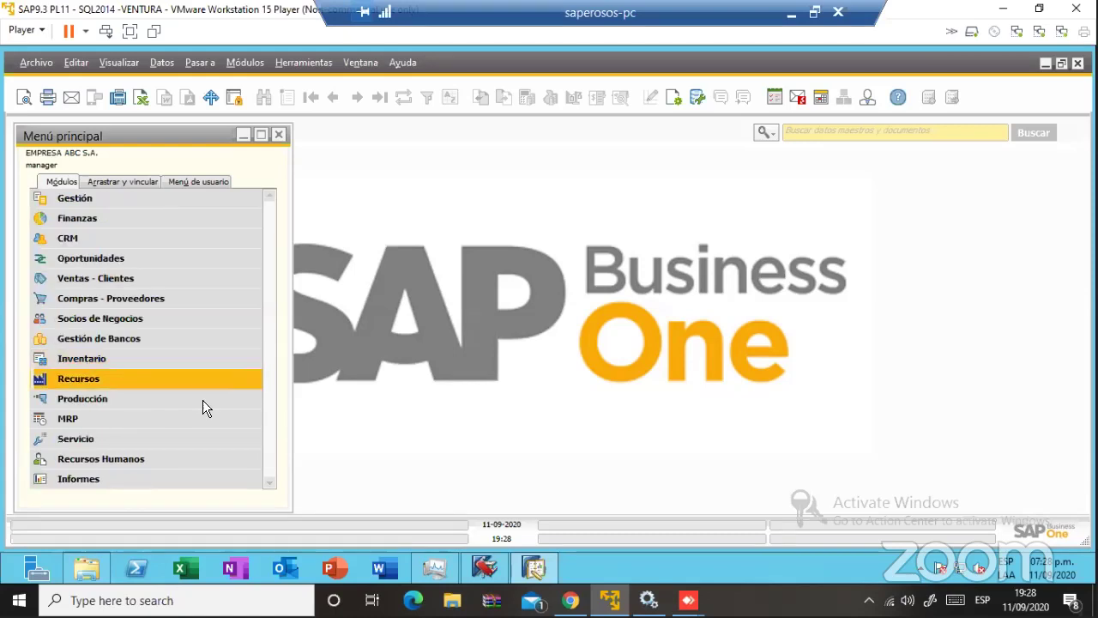
# Step: Open a blank Datos maestros empleado form from the Recursos Humanos module
pyautogui.click(235, 459)
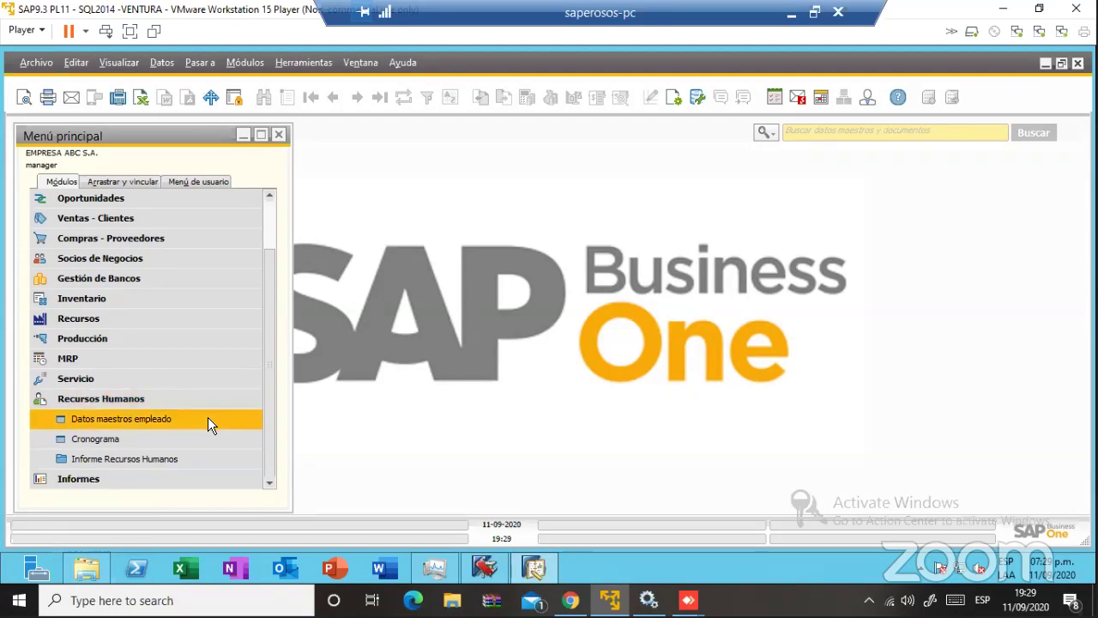
pyautogui.click(165, 420)
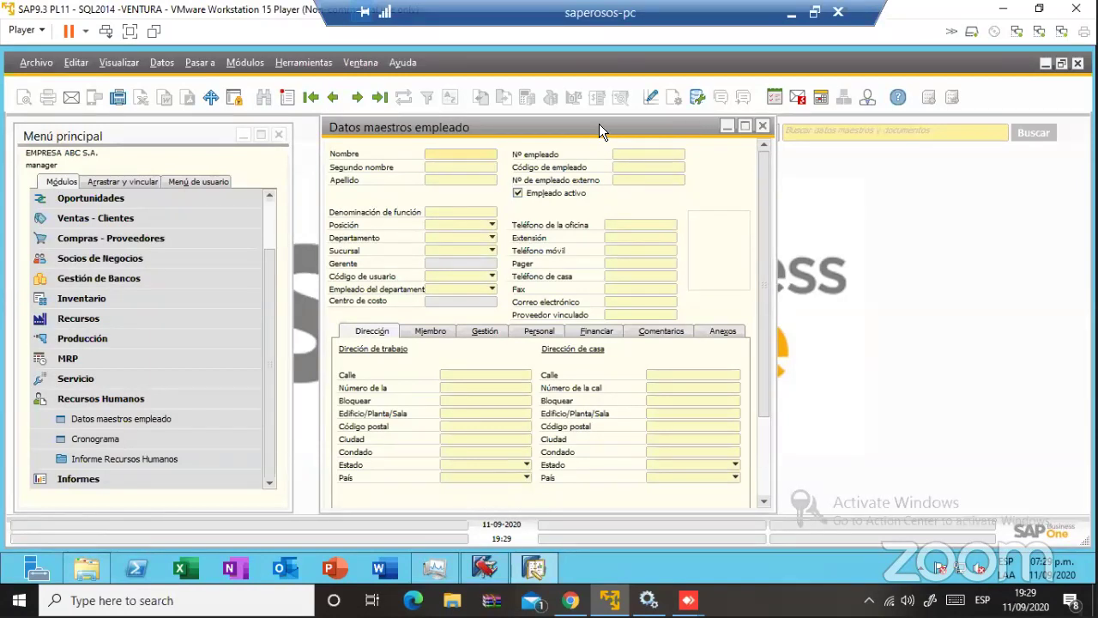
pyautogui.moveTo(599, 125); pyautogui.dragTo(605, 135)
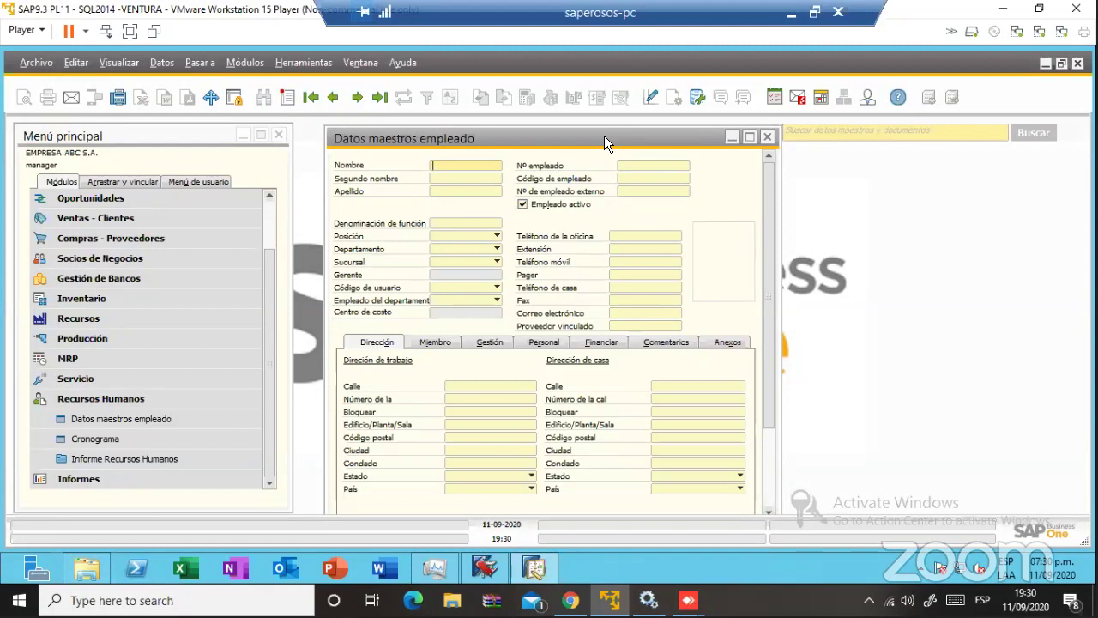
# Step: Collapse the Recursos Humanos folder in Menú principal to show all modules
pyautogui.click(111, 398)
pyautogui.click(111, 398)
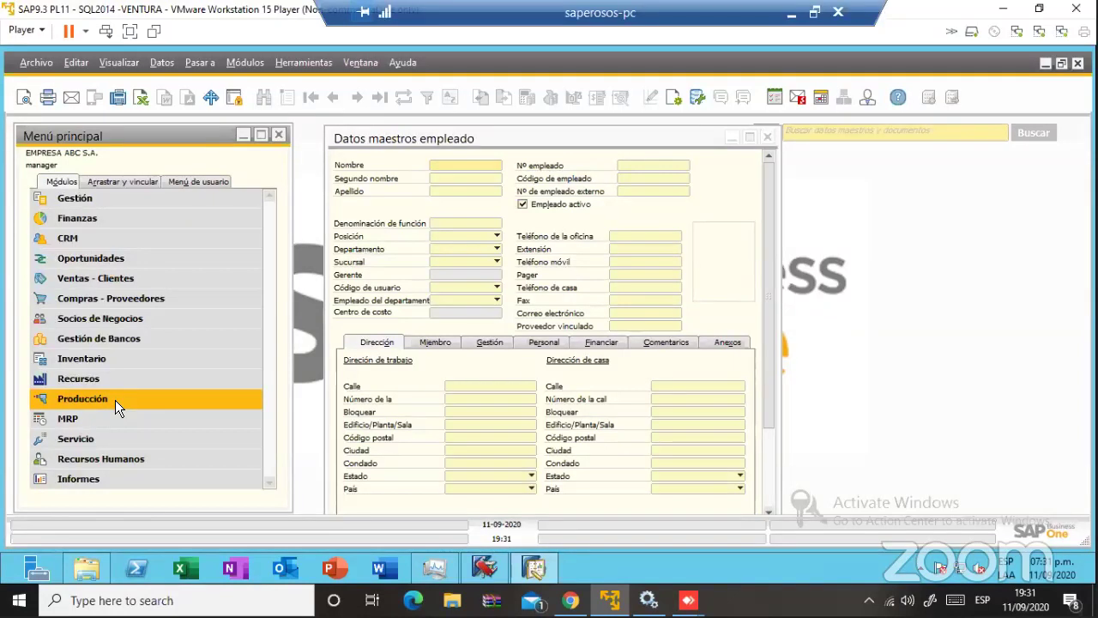
# Step: Expand the Informes module and scroll through its report entries
pyautogui.click(89, 482)
pyautogui.scroll(5, 99, 249)
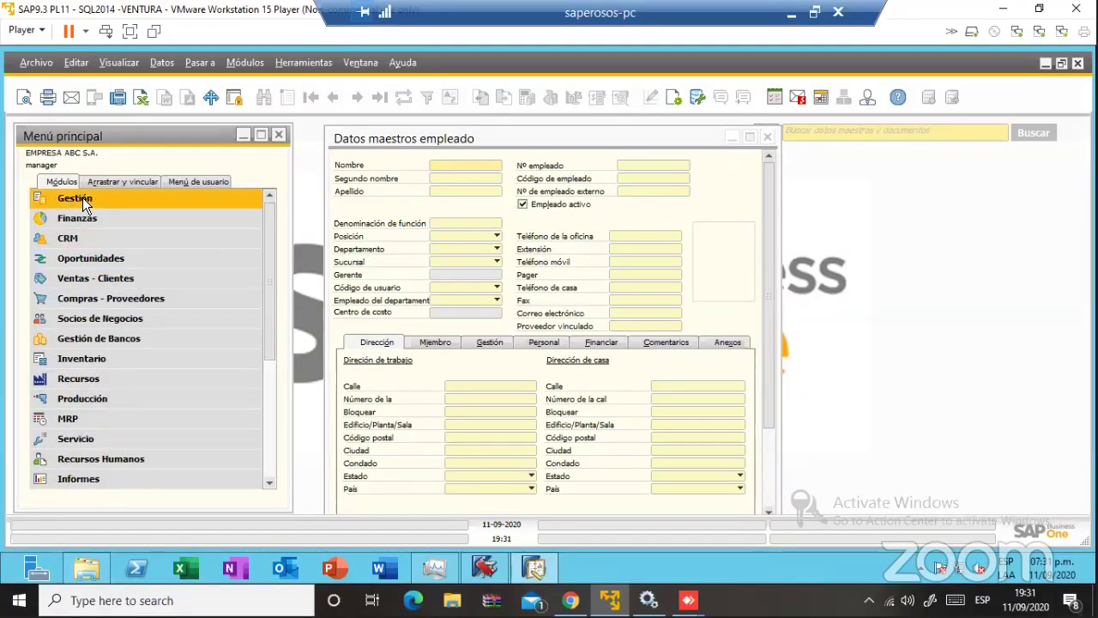
pyautogui.scroll(-3, 86, 370)
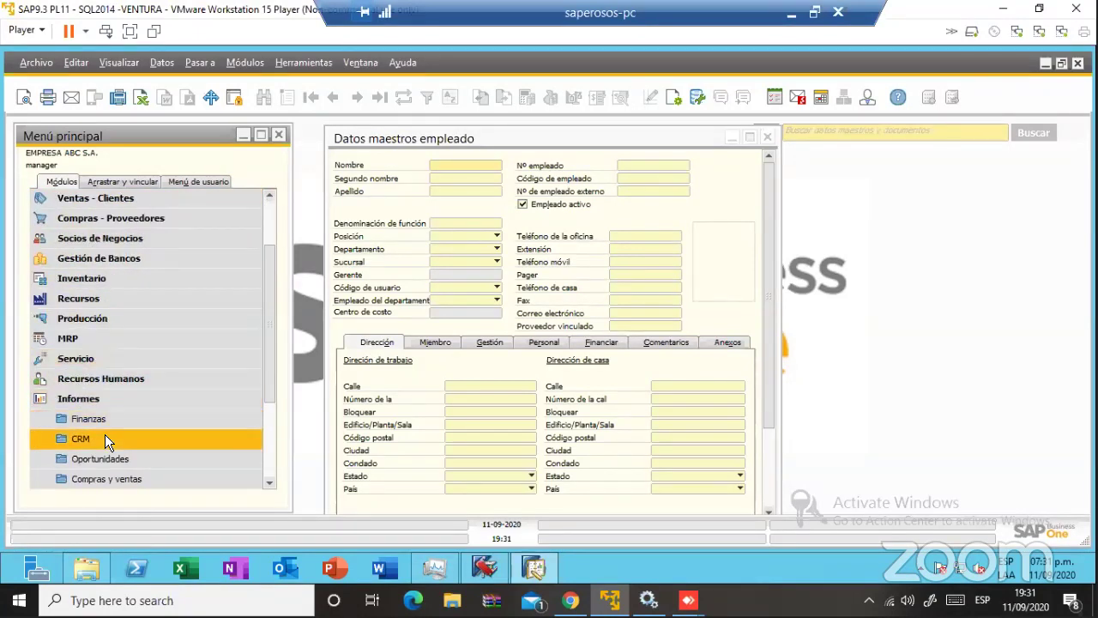
pyautogui.scroll(-2, 105, 434)
pyautogui.scroll(-2, 106, 378)
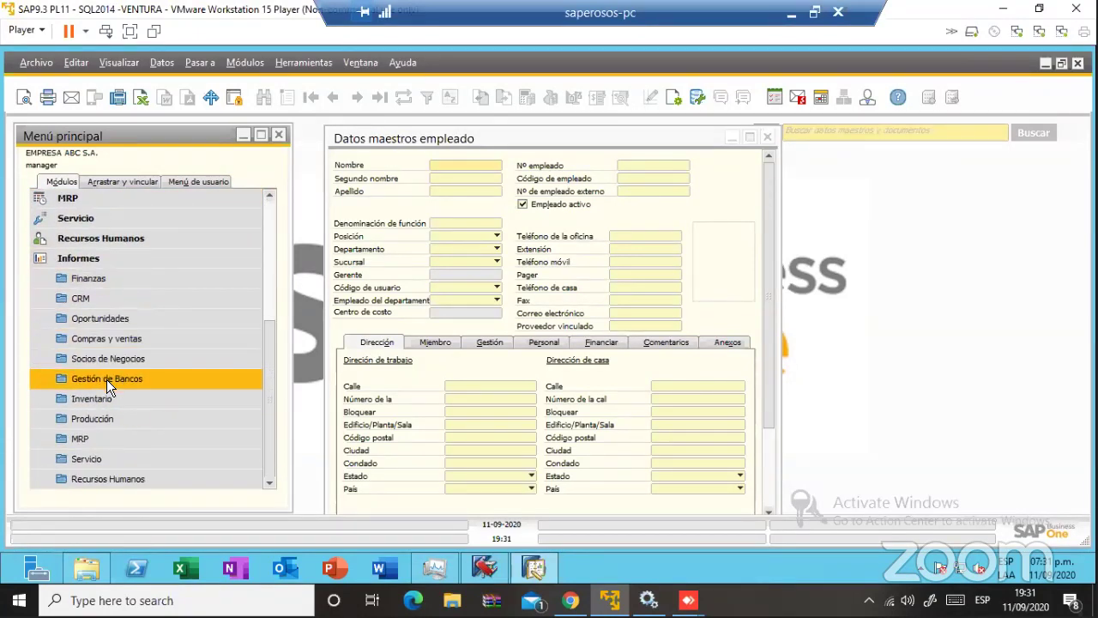
pyautogui.scroll(3, 154, 292)
pyautogui.scroll(1, 158, 244)
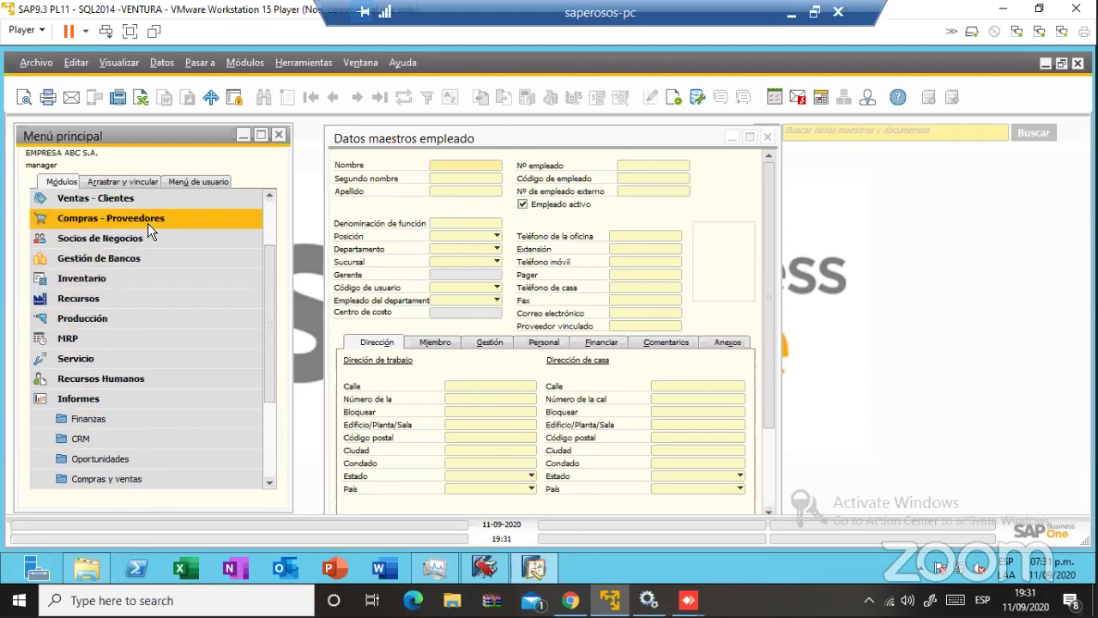
# Step: Collapse Informes and close the Datos maestros empleado form
pyautogui.click(98, 398)
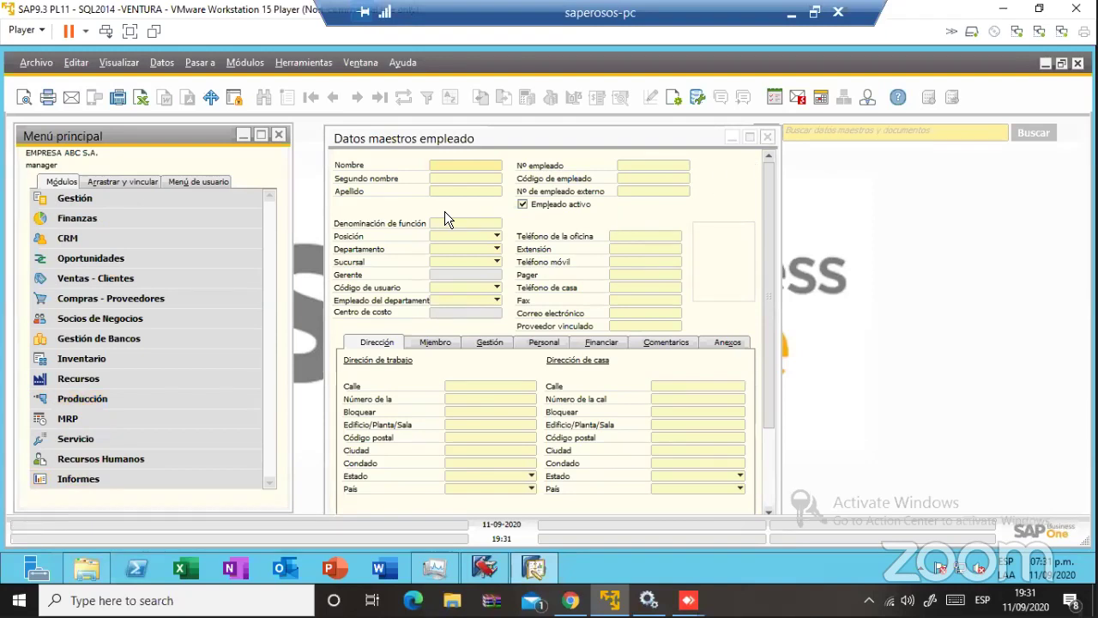
pyautogui.moveTo(649, 144); pyautogui.dragTo(685, 132)
pyautogui.click(821, 131)
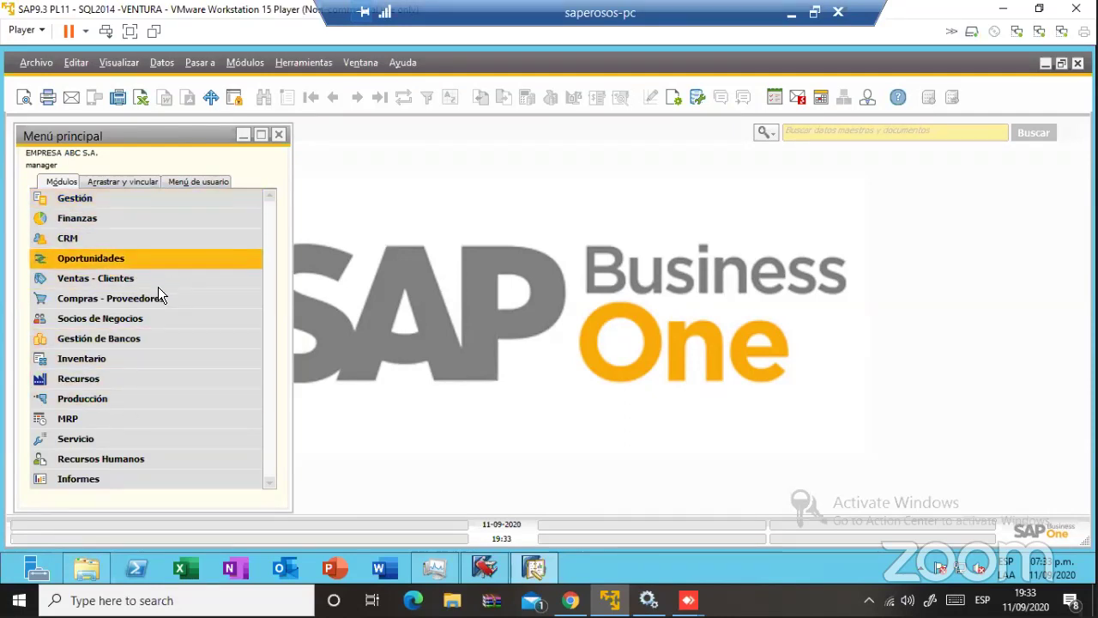
# Step: Open Gestión > Add-ons > Gestor de add-ons, showing an empty installed add-ons list
pyautogui.click(118, 202)
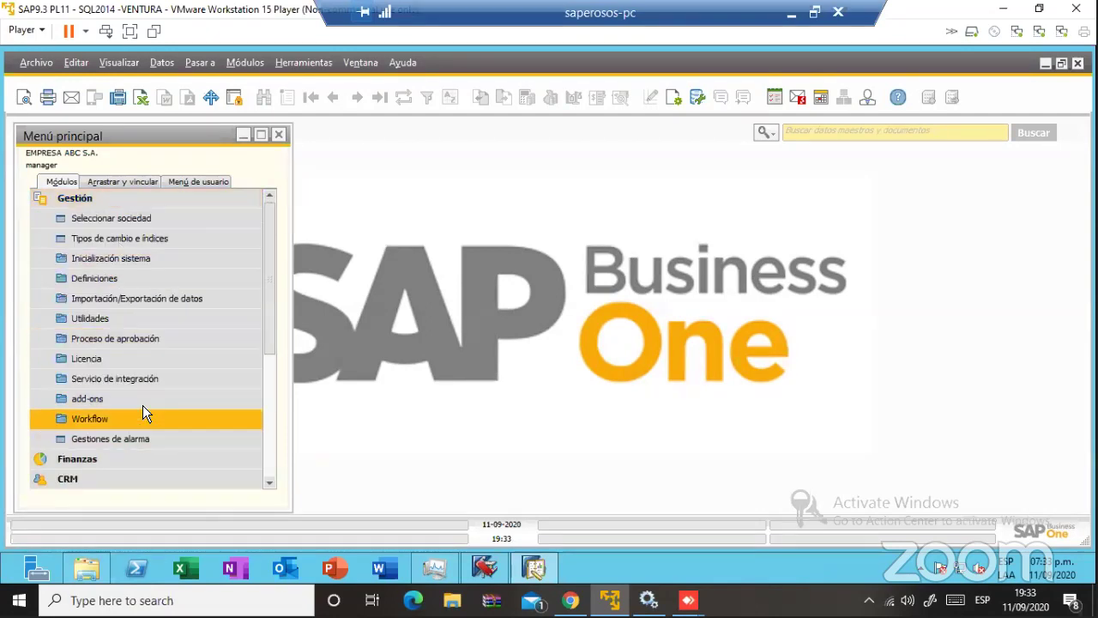
pyautogui.click(101, 398)
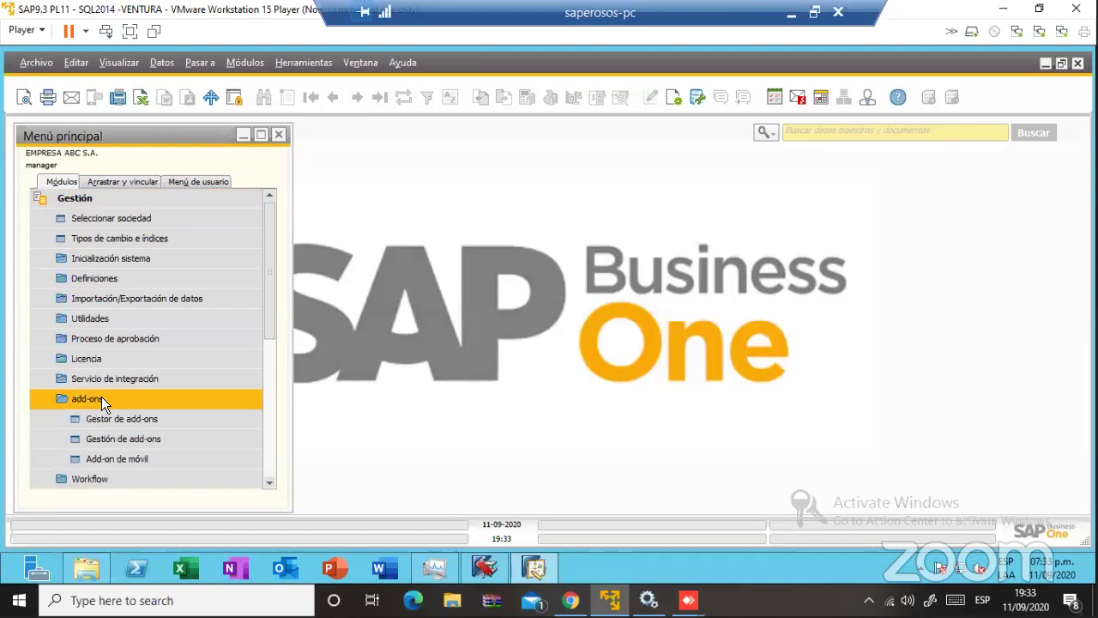
pyautogui.click(129, 418)
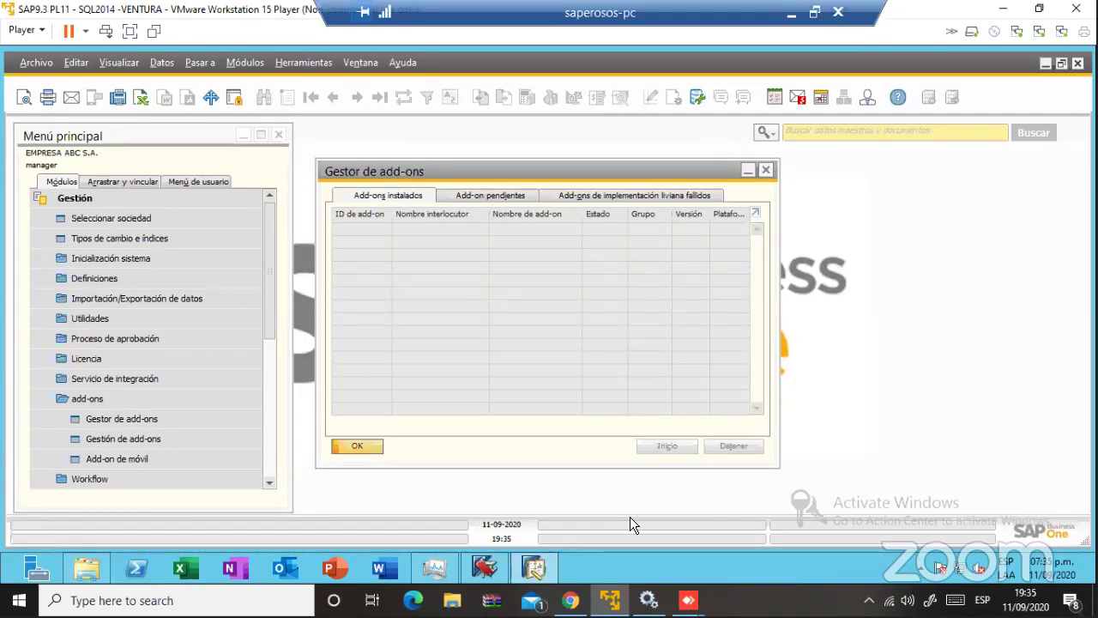
pyautogui.rightClick(654, 563)
# Step: Show the desktop, search for 'd' and launch Data Transfer Workbench (32-bit)
pyautogui.click(719, 492)
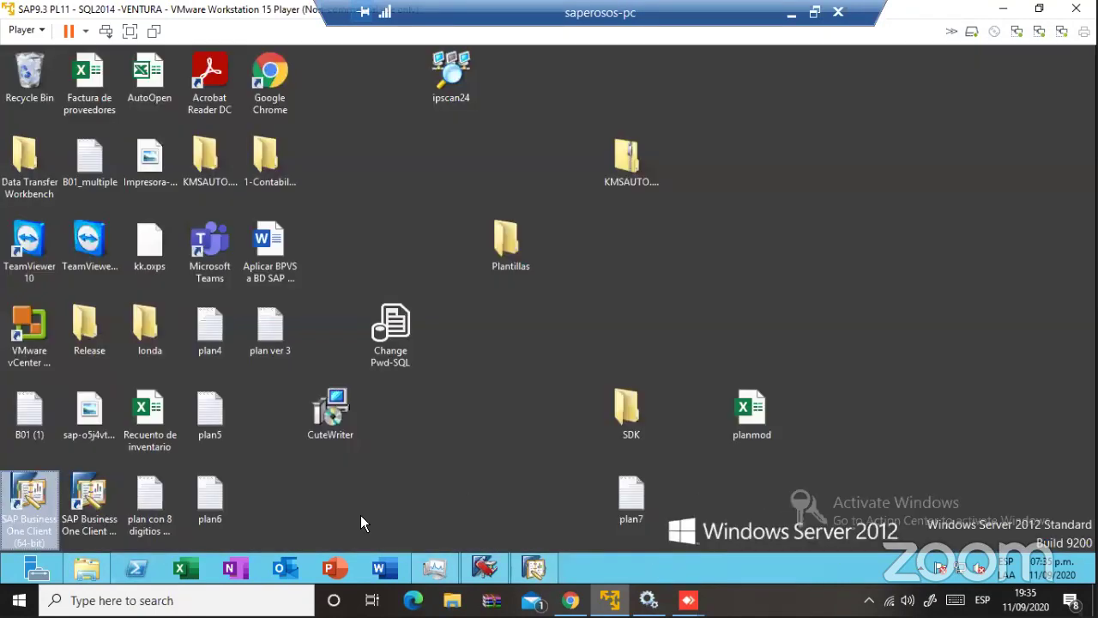
pyautogui.moveTo(1095, 592)
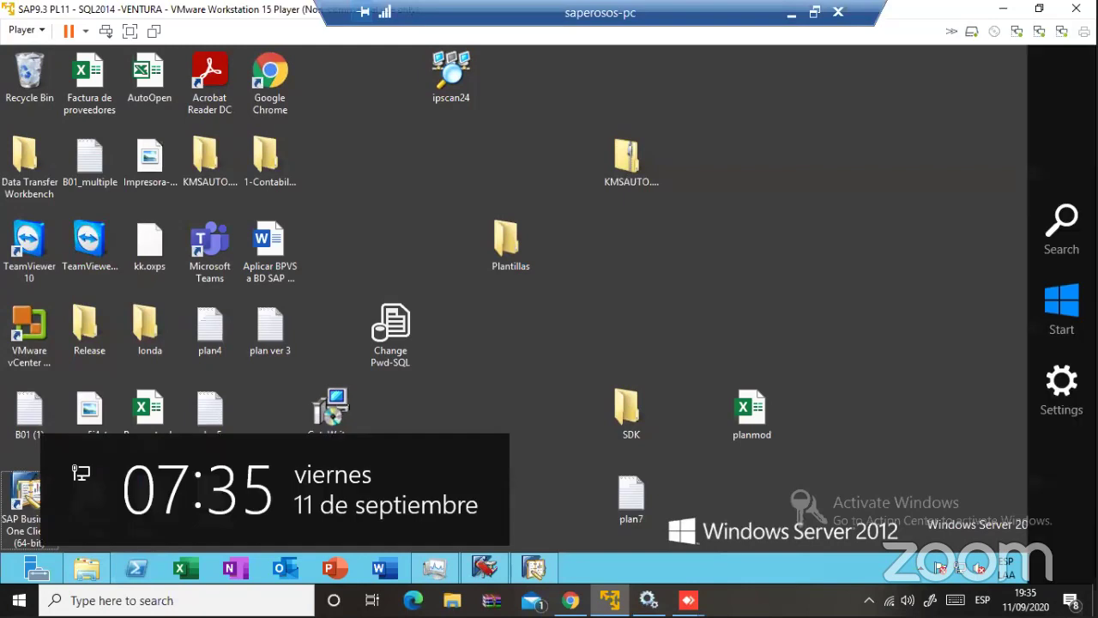
pyautogui.click(1057, 246)
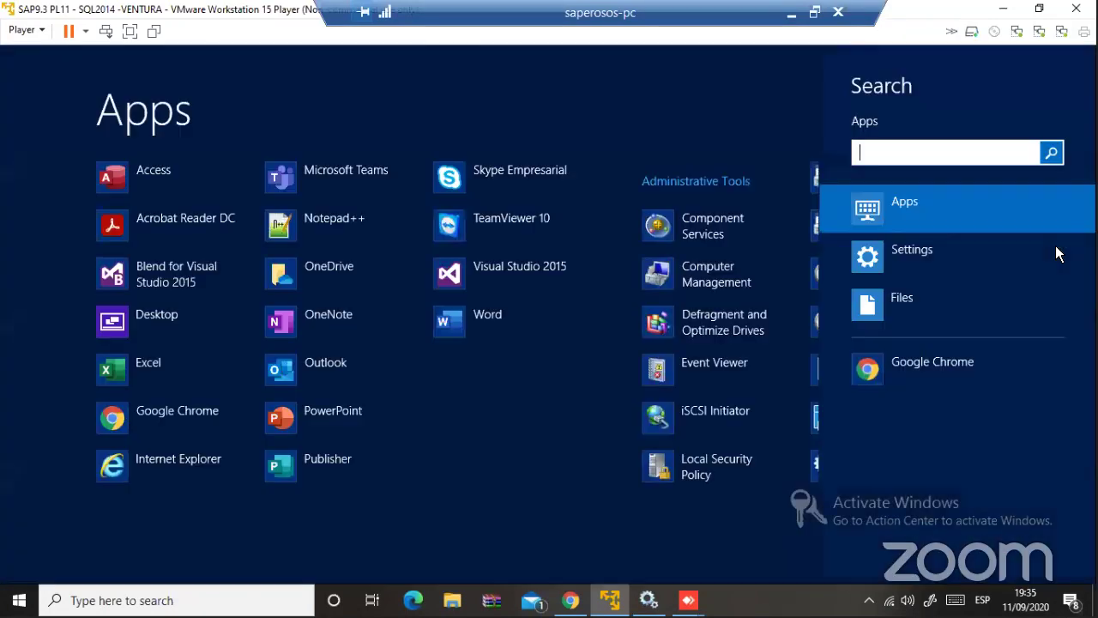
pyautogui.write('d')
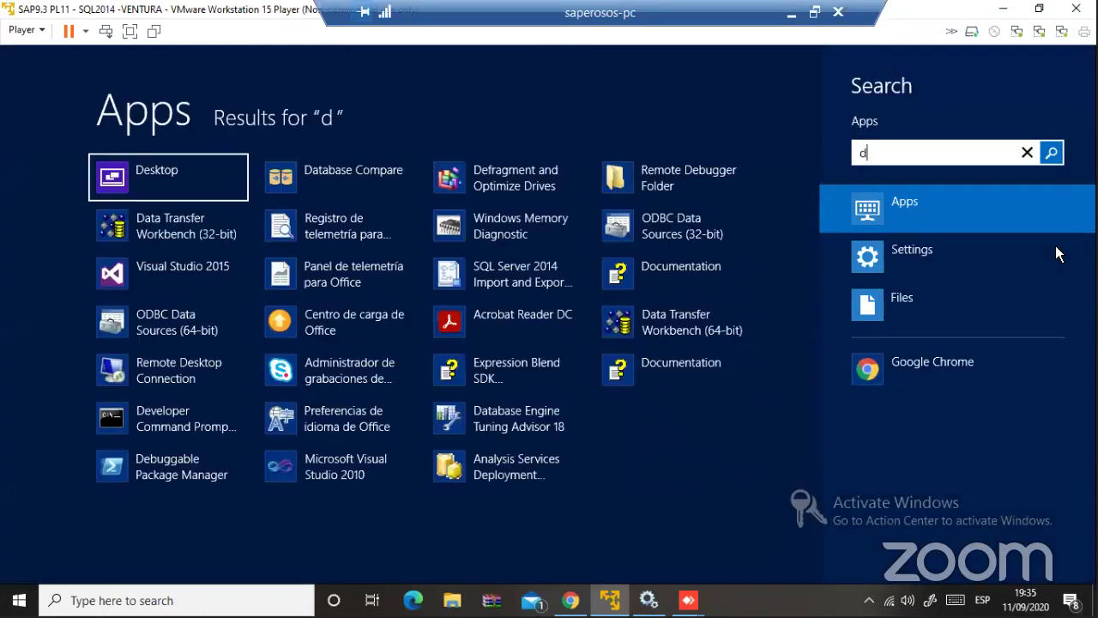
pyautogui.click(171, 230)
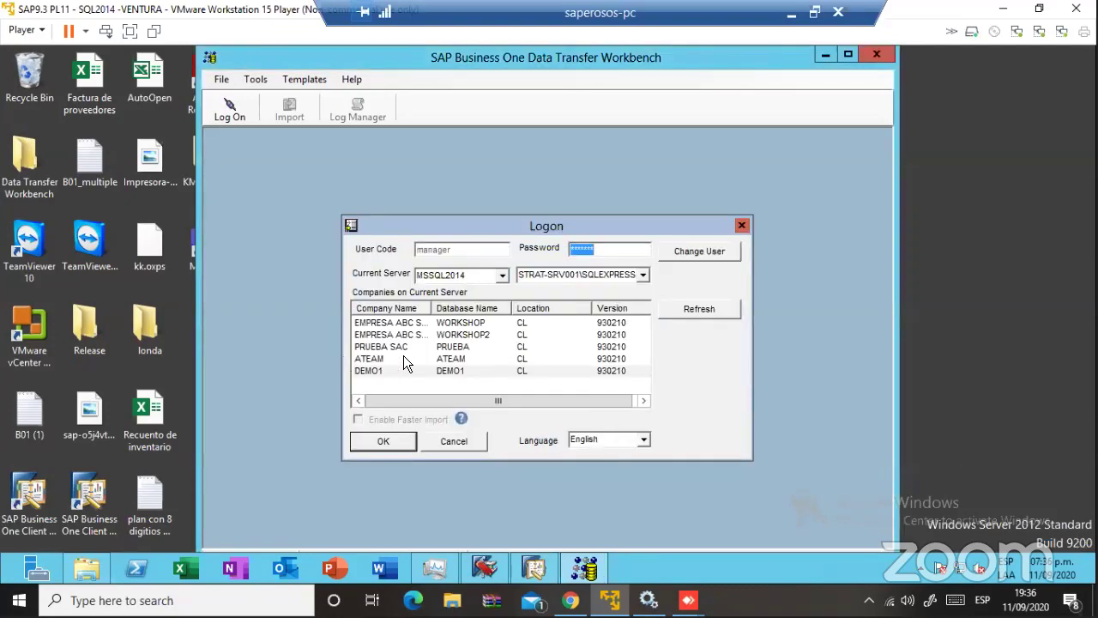
# Step: Log on to the WORKSHOP database with its password and start the Data Import Wizard
pyautogui.click(465, 346)
pyautogui.click(469, 334)
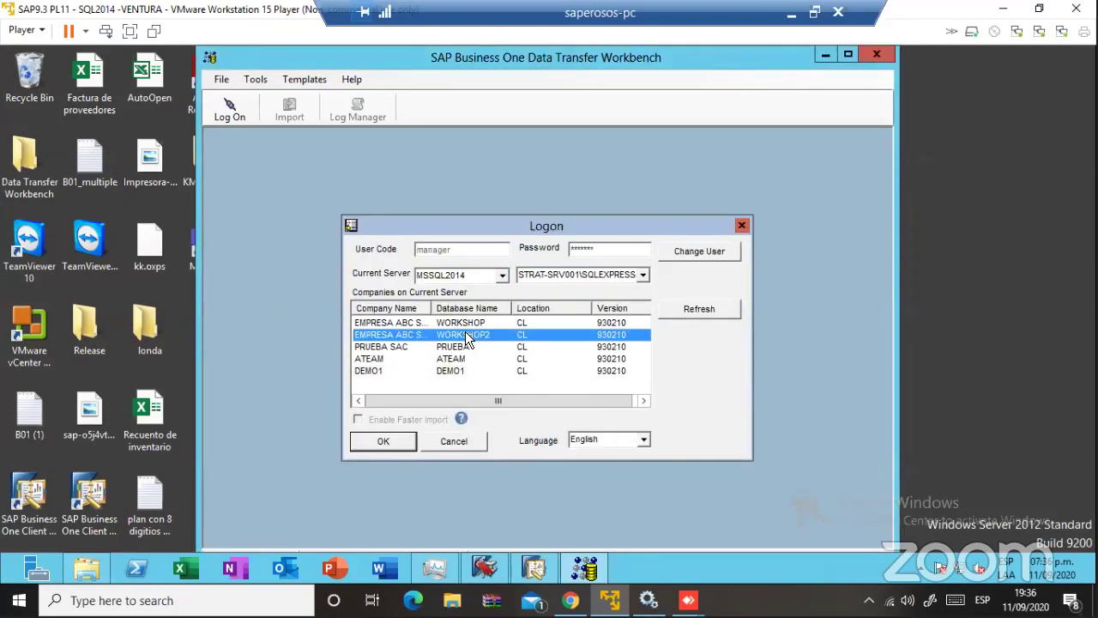
pyautogui.click(464, 322)
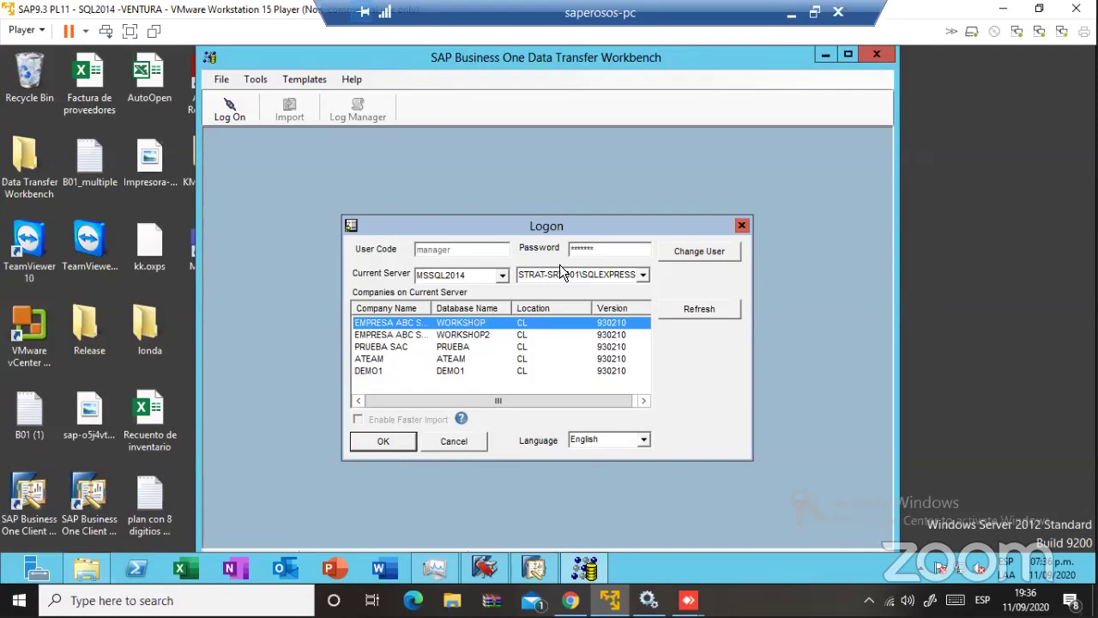
pyautogui.click(607, 251)
pyautogui.write('****')
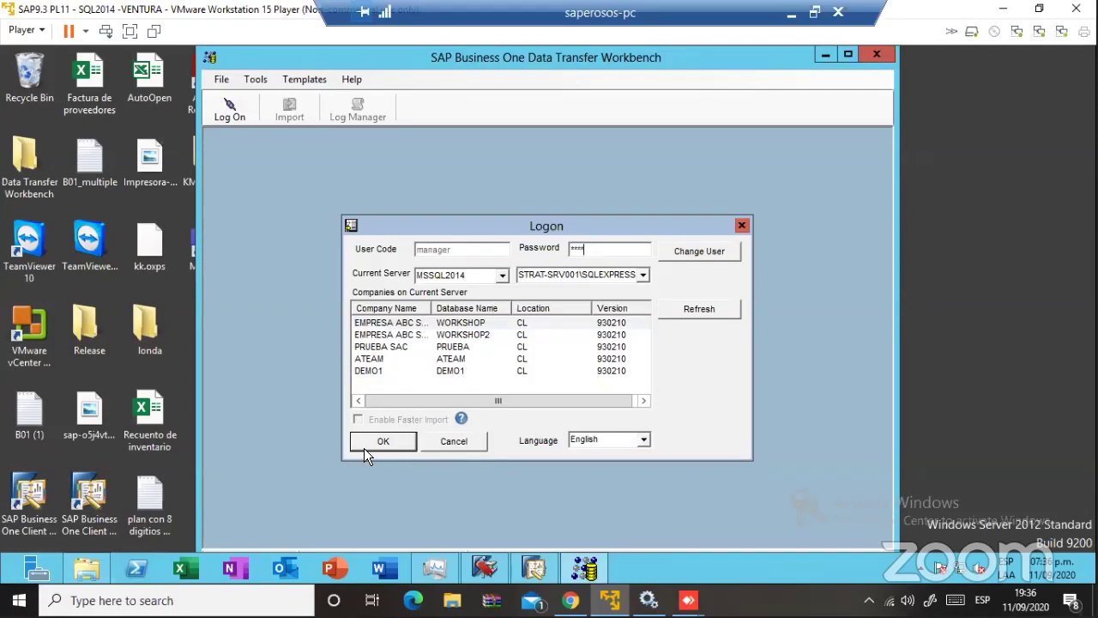
pyautogui.click(387, 443)
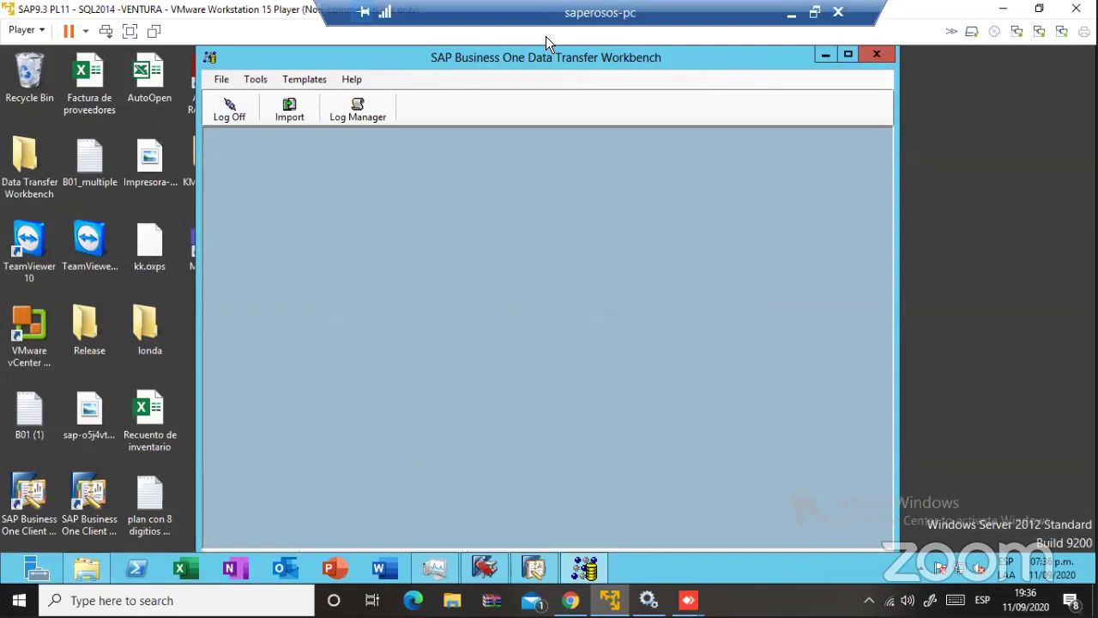
pyautogui.click(289, 109)
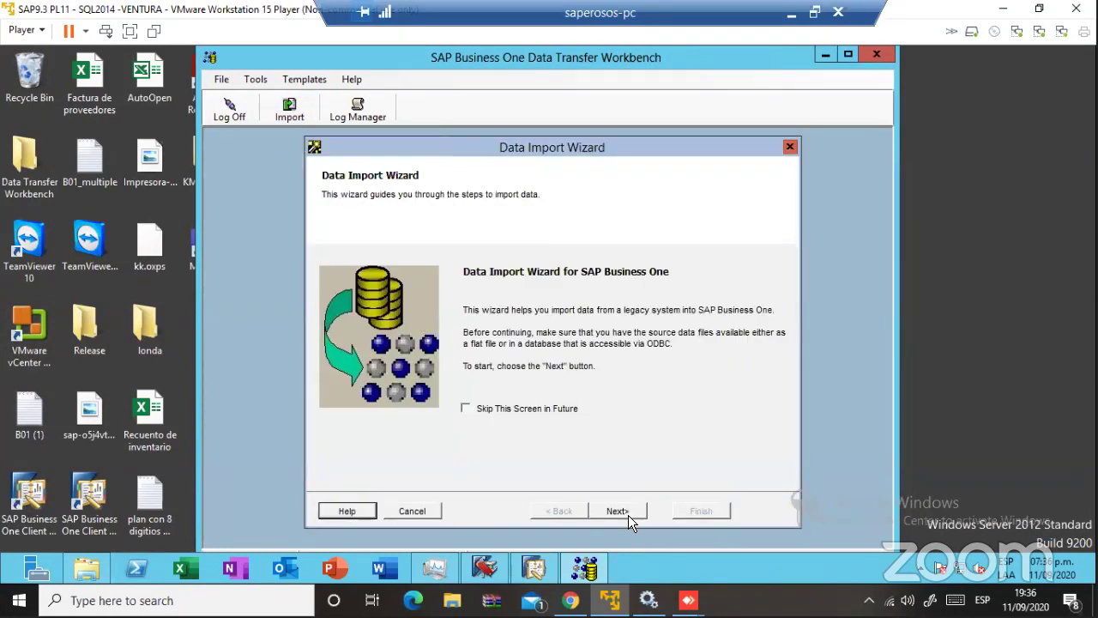
pyautogui.click(628, 513)
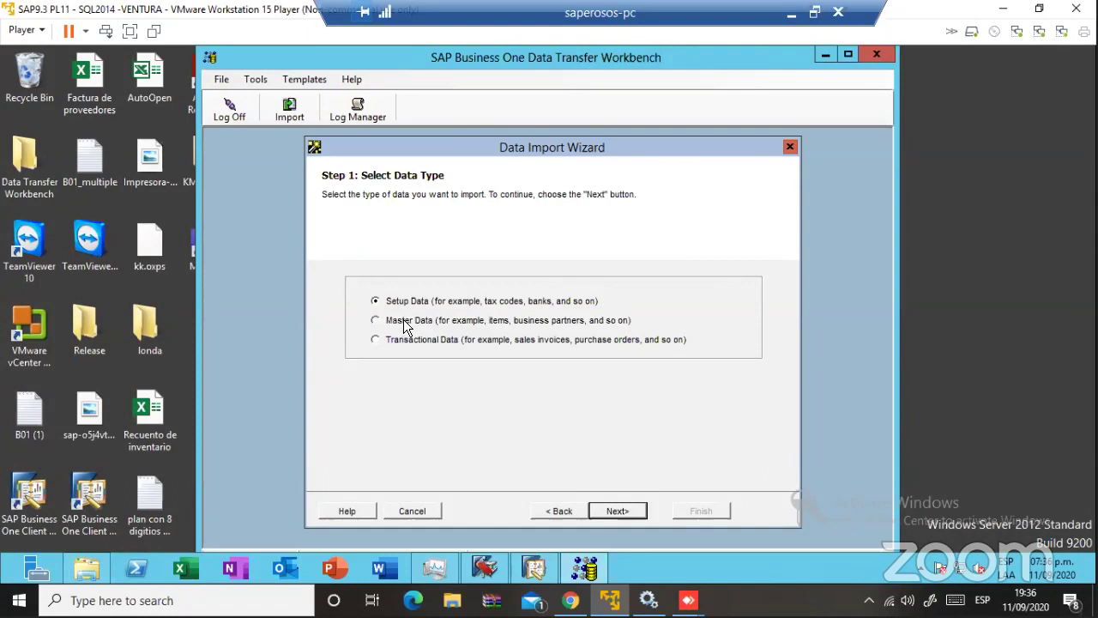
# Step: Choose Master Data with Add New Data and advance to Step 3: Select a Business Object
pyautogui.click(404, 325)
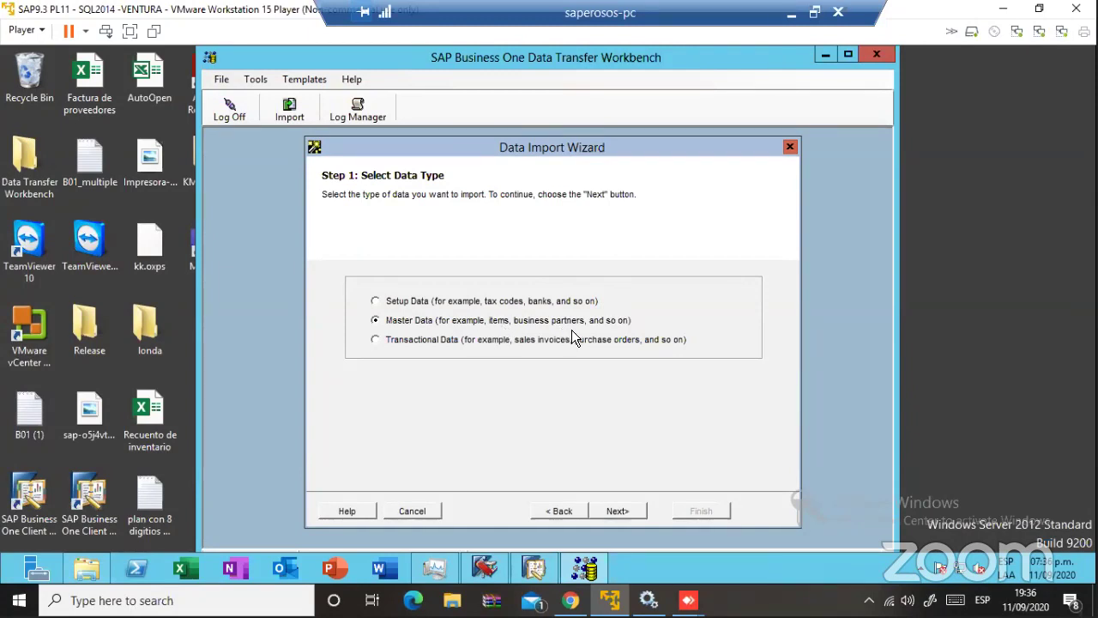
pyautogui.click(621, 511)
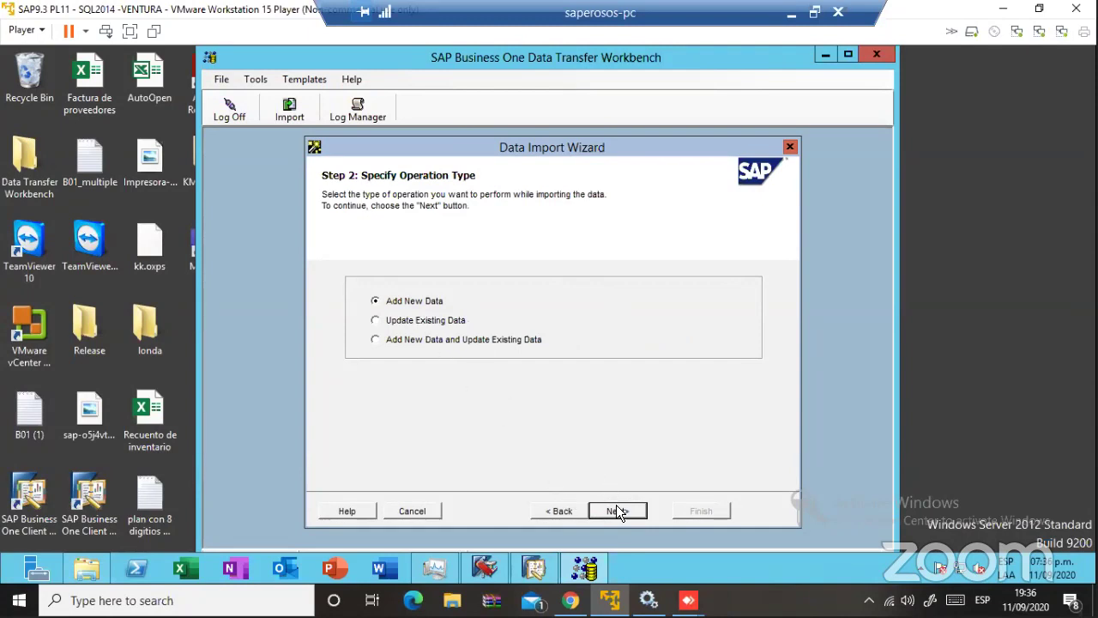
pyautogui.click(619, 511)
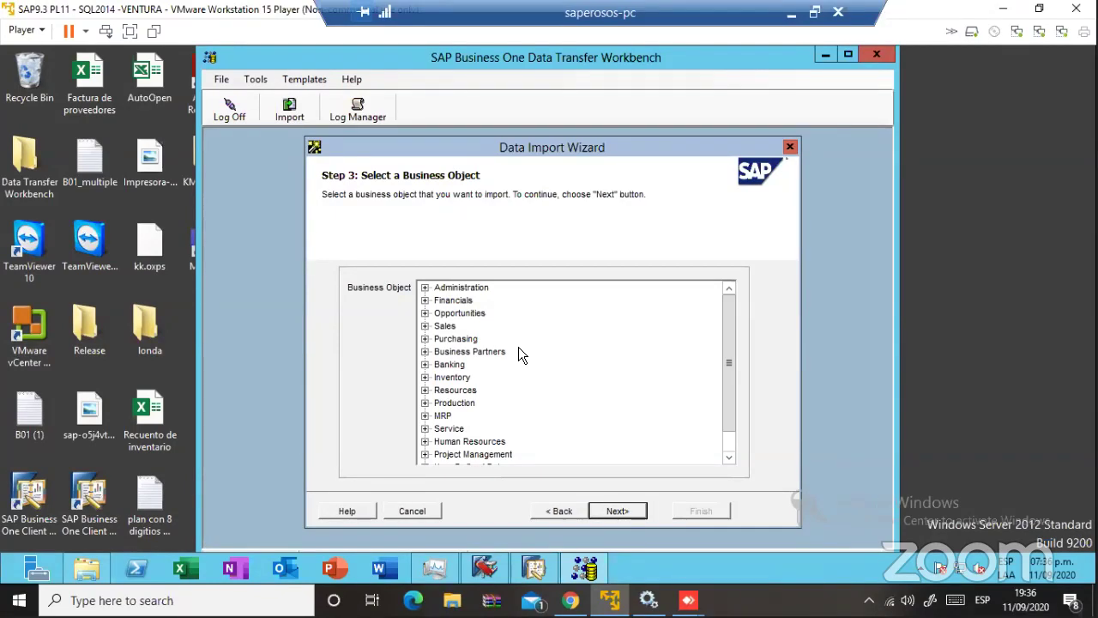
# Step: Select Business Partners > Business Partner Master Data and advance to Step 4: Select Data Source
pyautogui.click(425, 352)
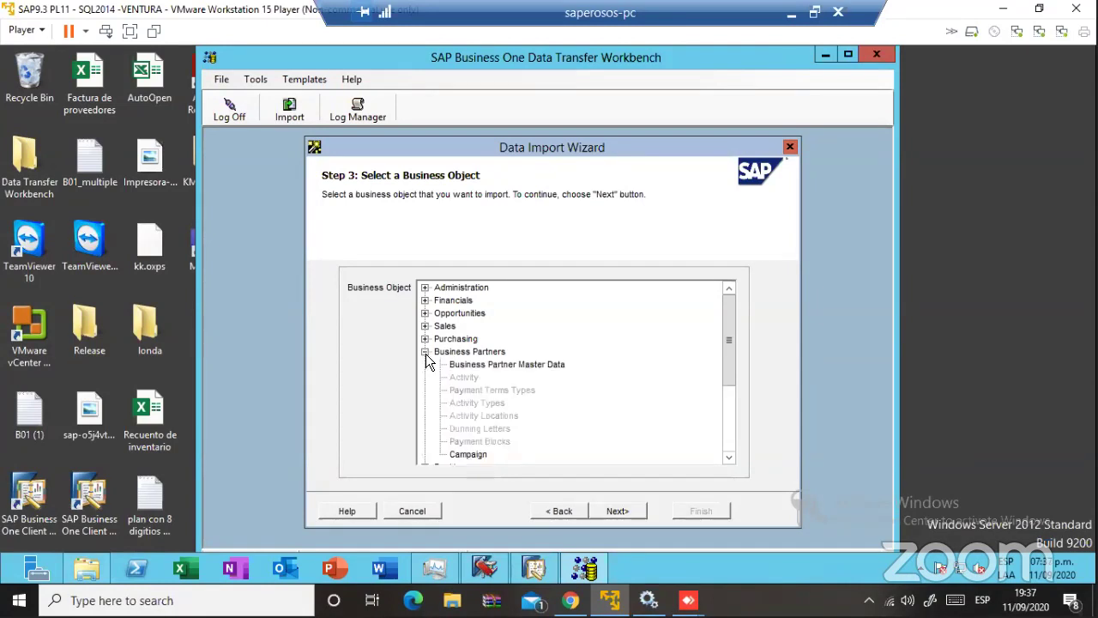
pyautogui.click(482, 363)
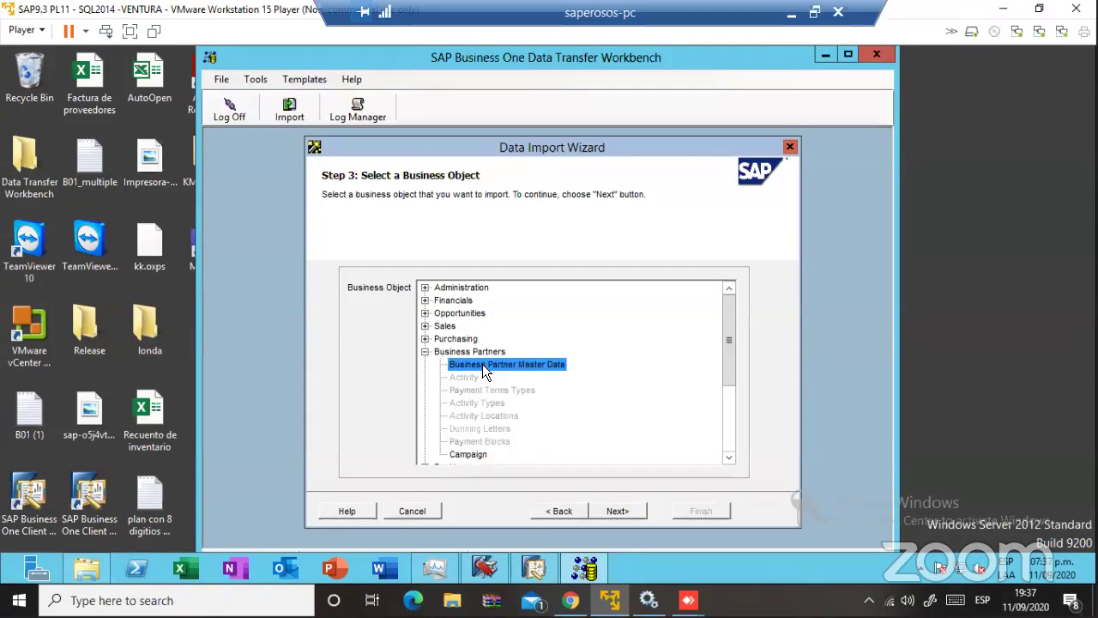
pyautogui.click(618, 511)
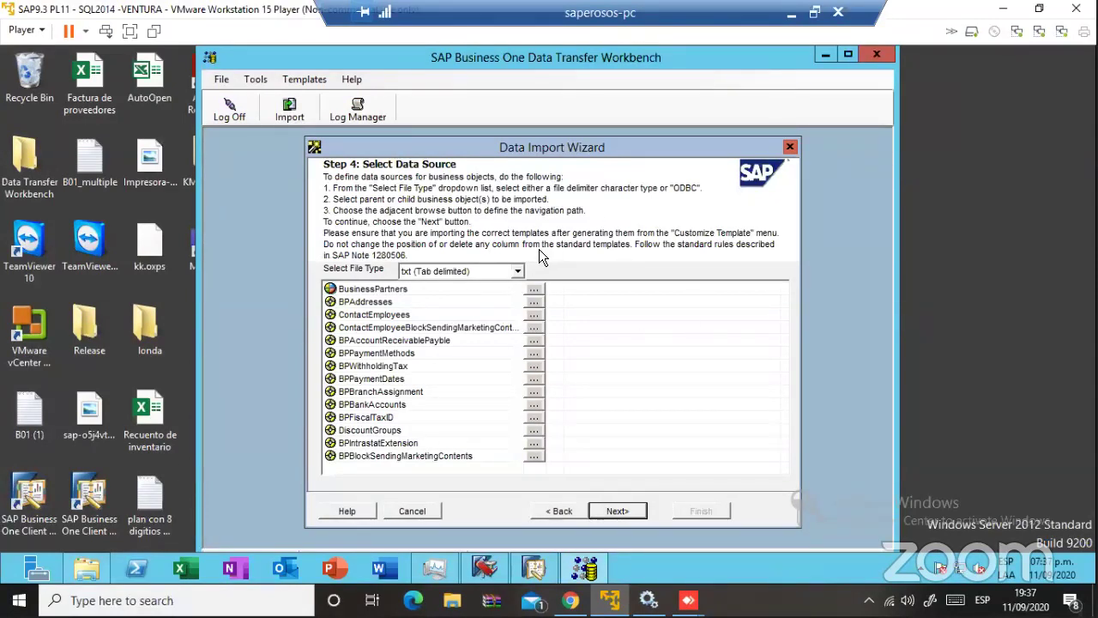
# Step: Switch to SAP Business One and open Datos maestros socio de negocios from Socios de Negocios
pyautogui.click(536, 568)
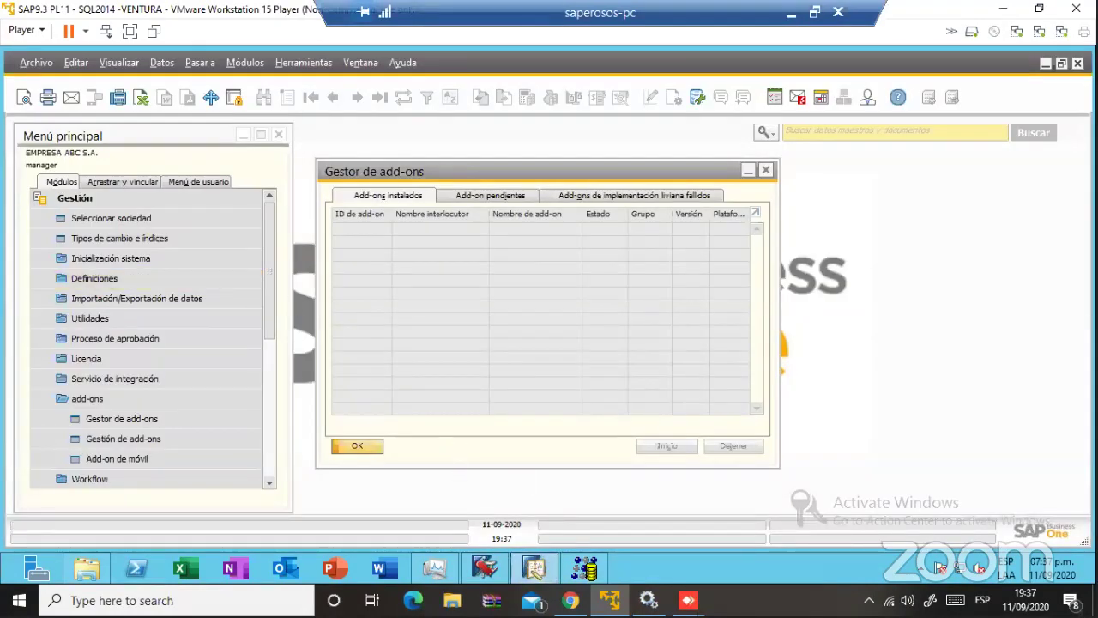
pyautogui.click(82, 202)
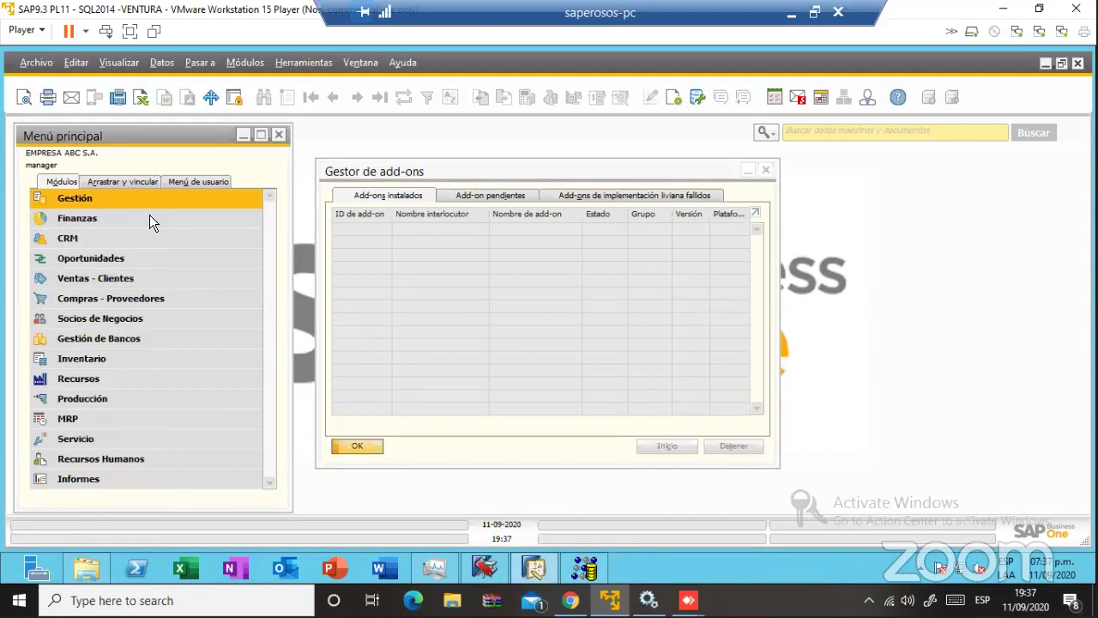
pyautogui.click(113, 317)
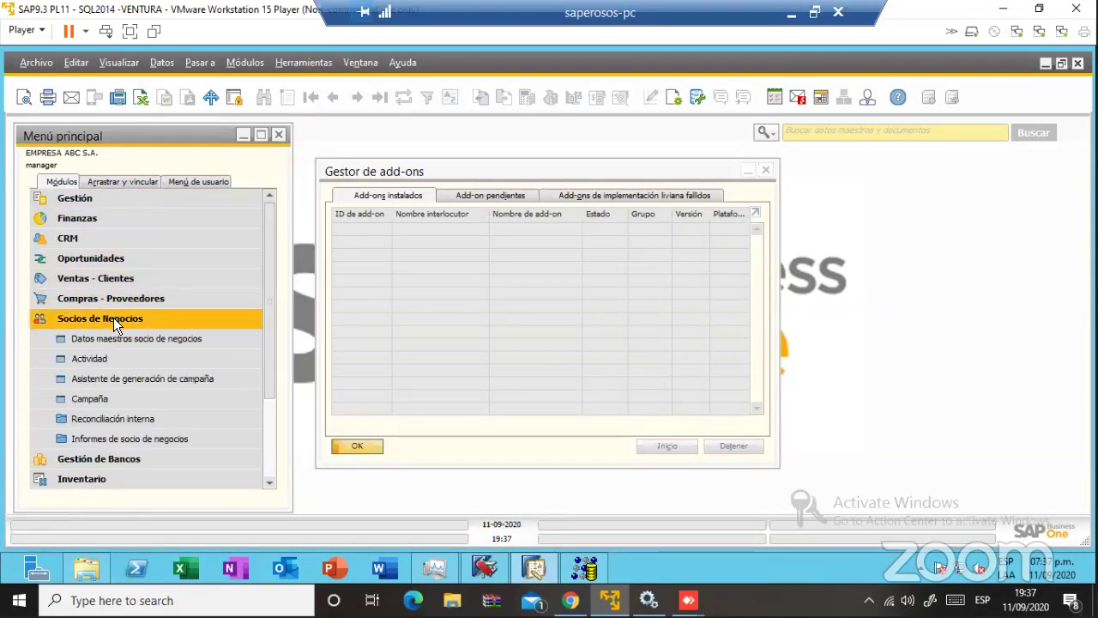
pyautogui.click(125, 338)
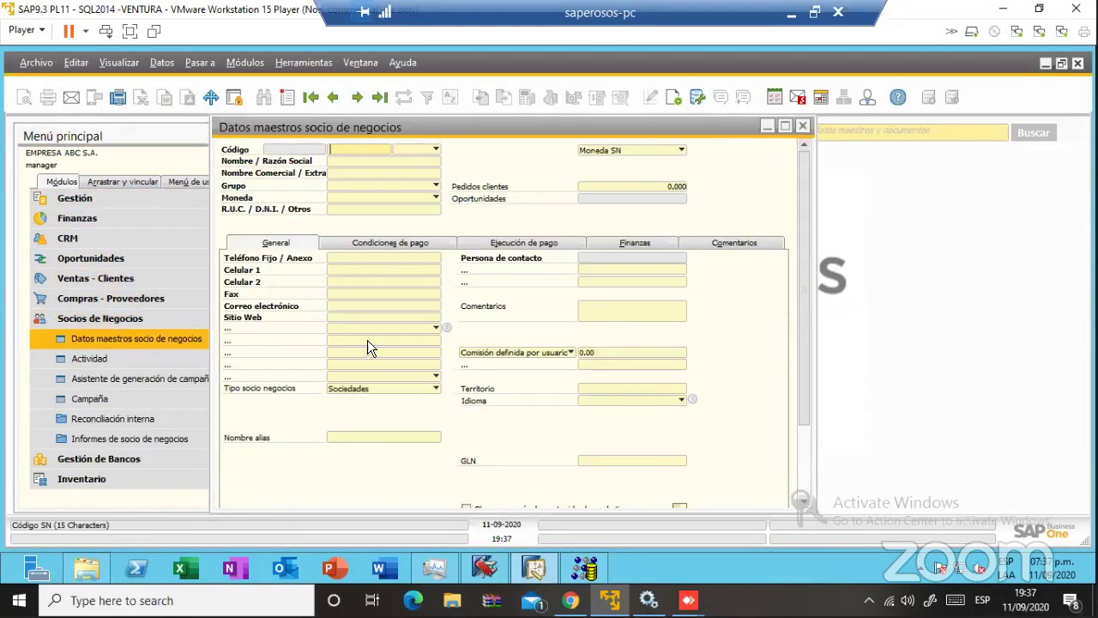
# Step: Page through the existing business partner records with the next-record arrow
pyautogui.click(357, 98)
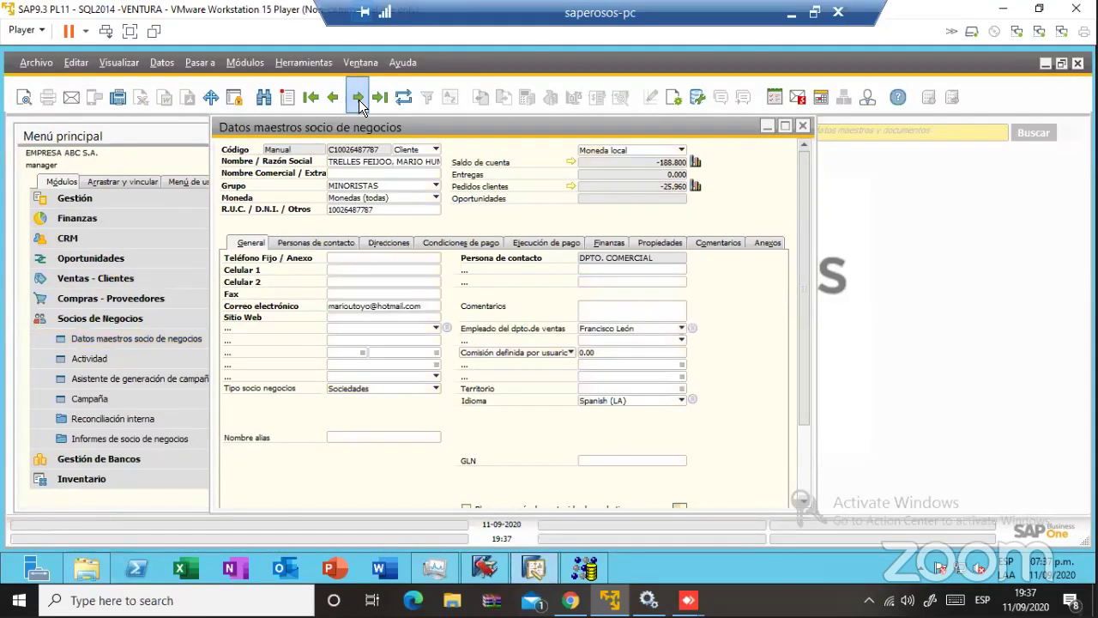
pyautogui.click(359, 99)
pyautogui.click(358, 100)
pyautogui.click(359, 100)
pyautogui.click(358, 100)
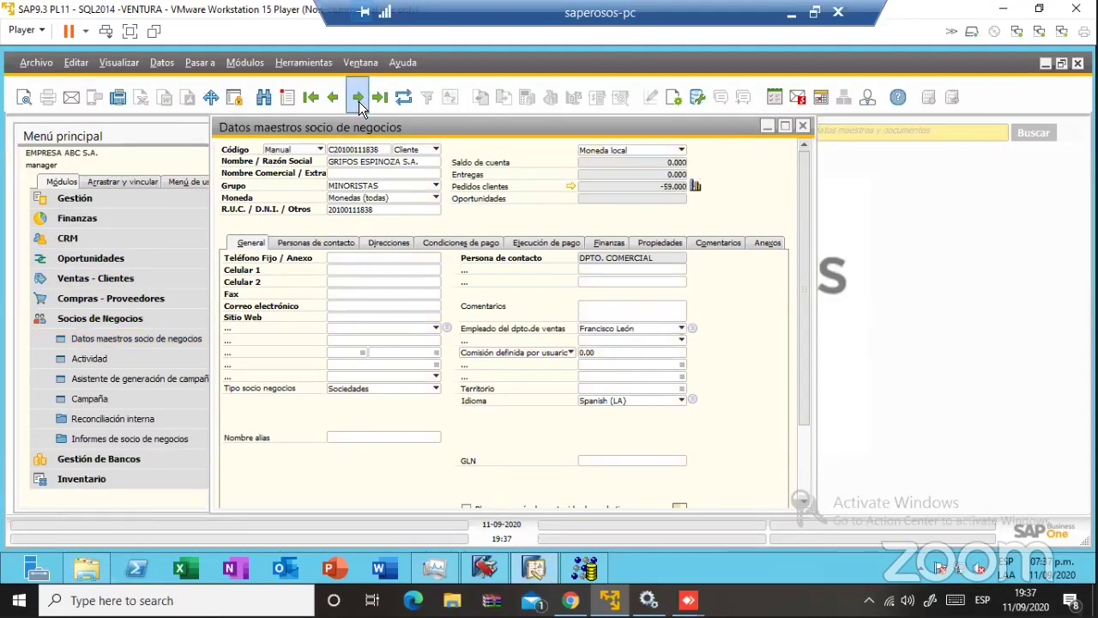
pyautogui.click(359, 100)
pyautogui.click(359, 100)
pyautogui.click(358, 99)
pyautogui.click(358, 99)
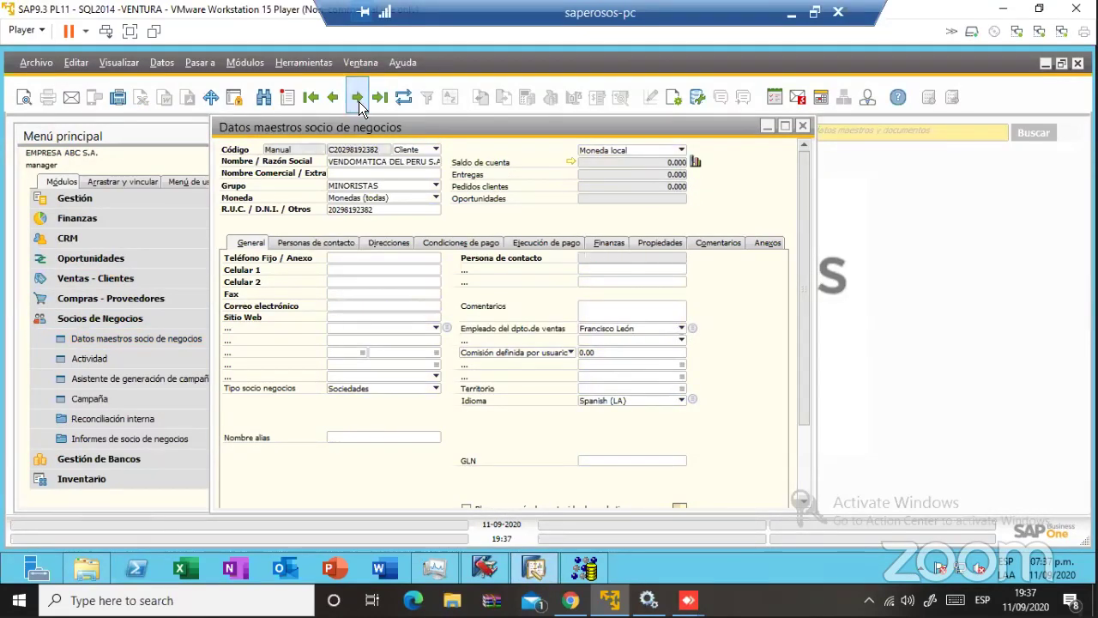
pyautogui.click(358, 100)
pyautogui.click(358, 99)
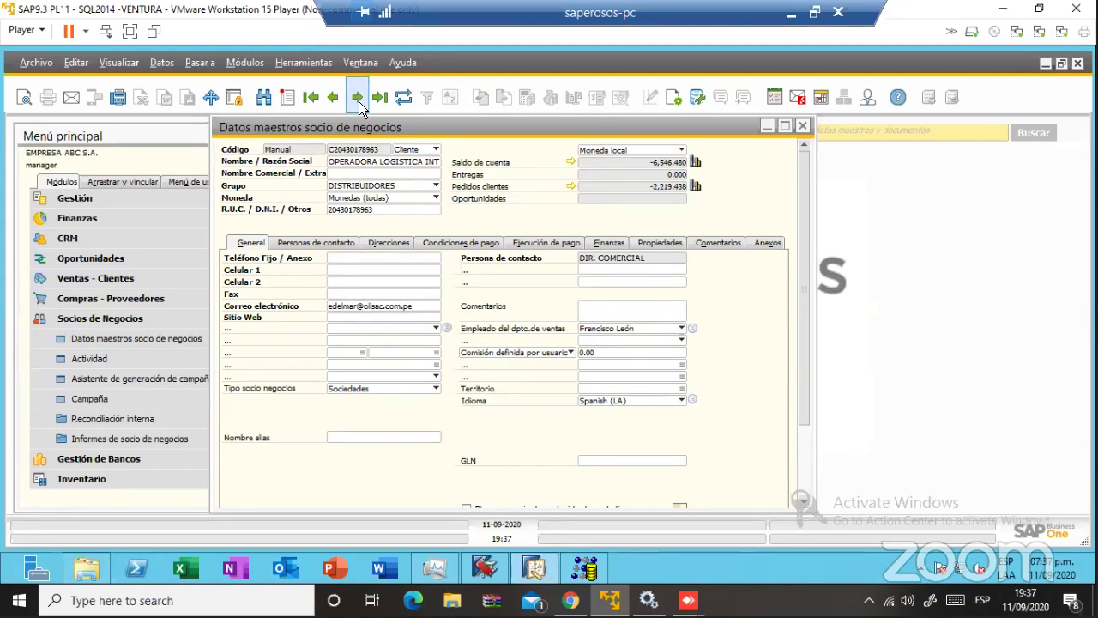
pyautogui.click(358, 99)
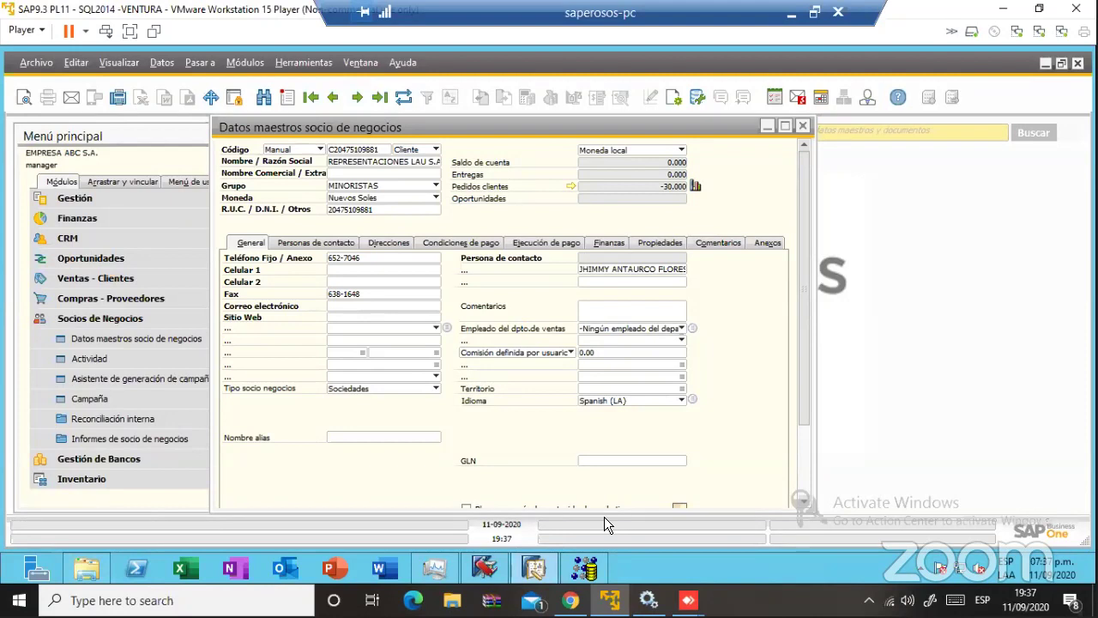
# Step: Page forward five business partner records to ASIA MARKET S.C.R.L., a MINORISTAS customer with -277.800 balance
pyautogui.click(598, 576)
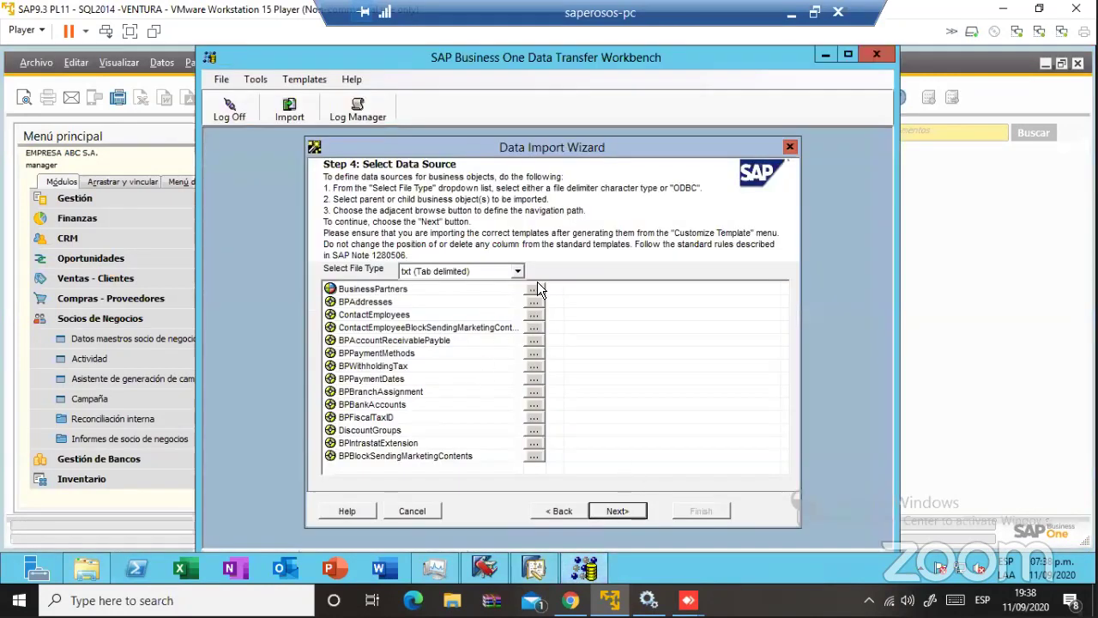
pyautogui.click(825, 55)
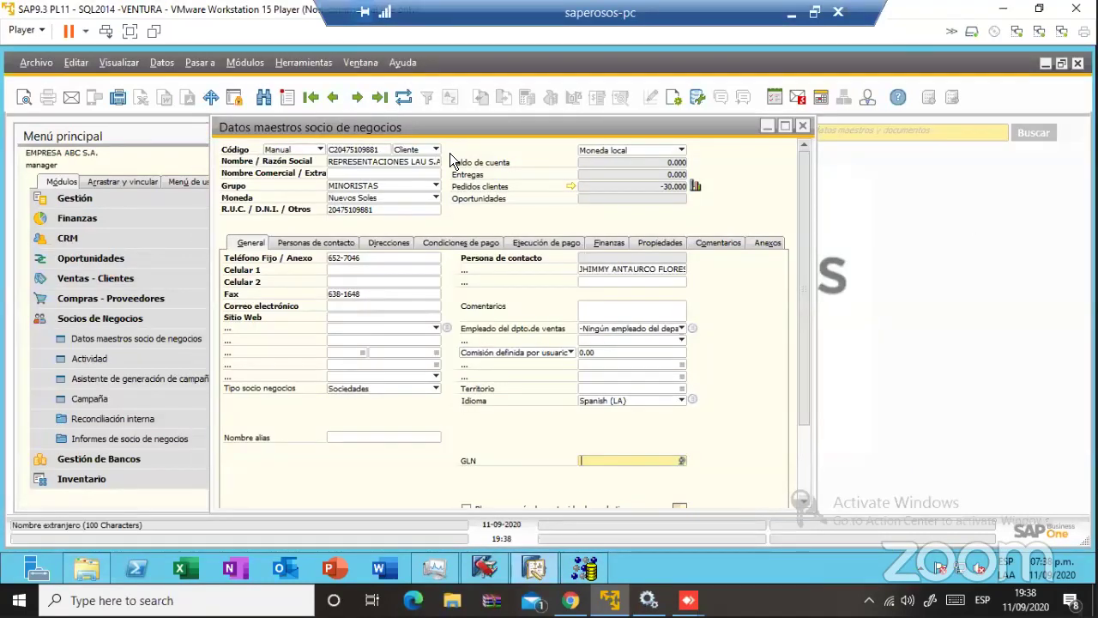
pyautogui.click(357, 98)
pyautogui.click(357, 98)
pyautogui.click(357, 98)
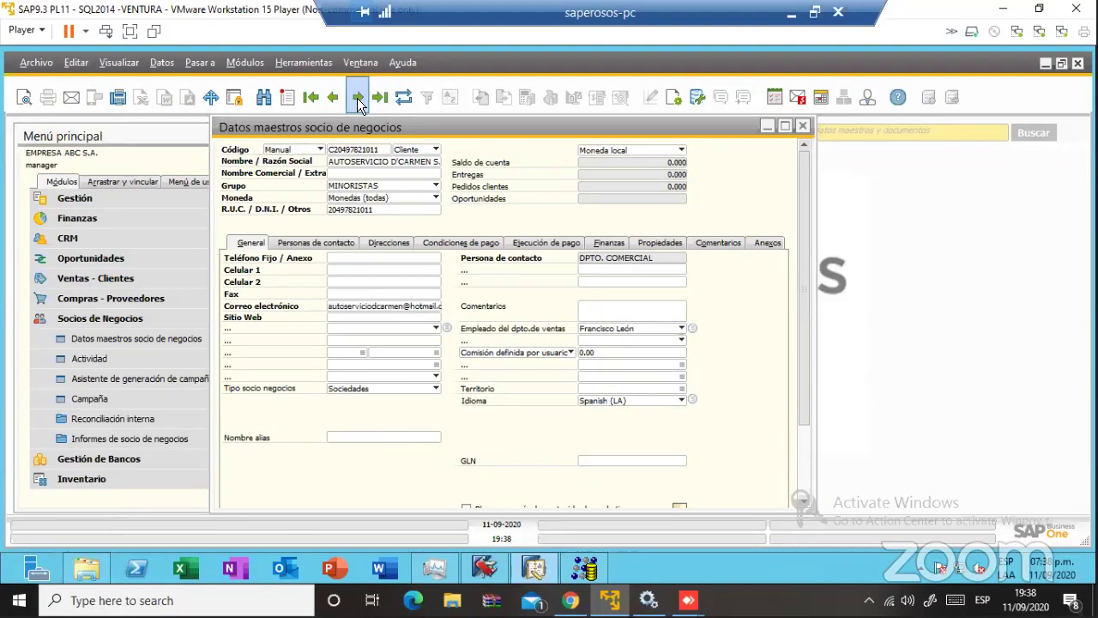
pyautogui.click(357, 98)
pyautogui.click(357, 98)
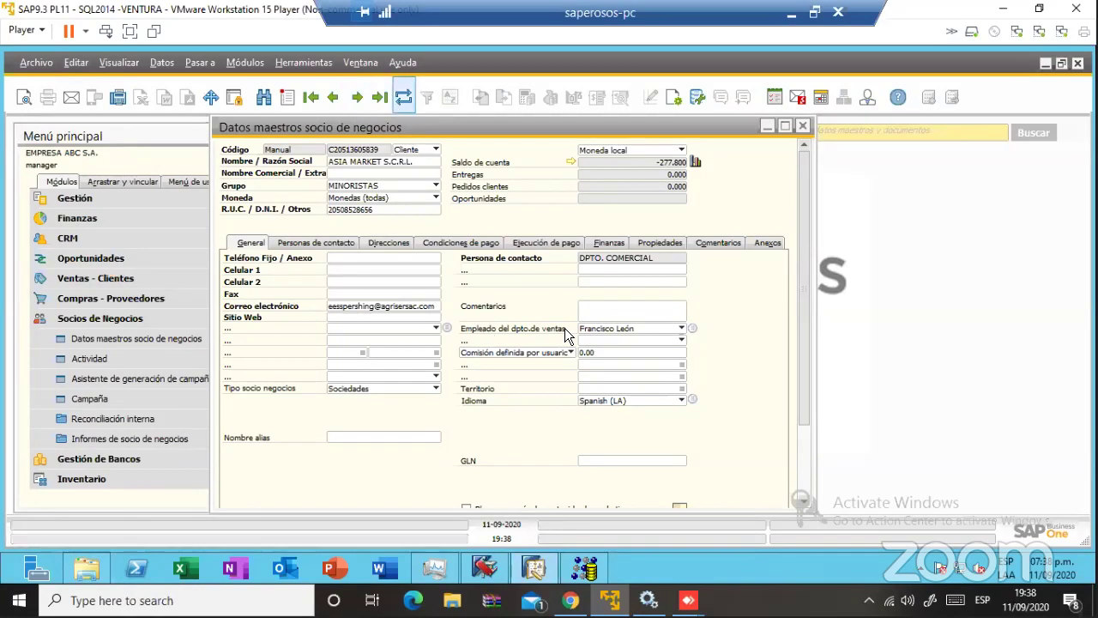
pyautogui.moveTo(586, 573)
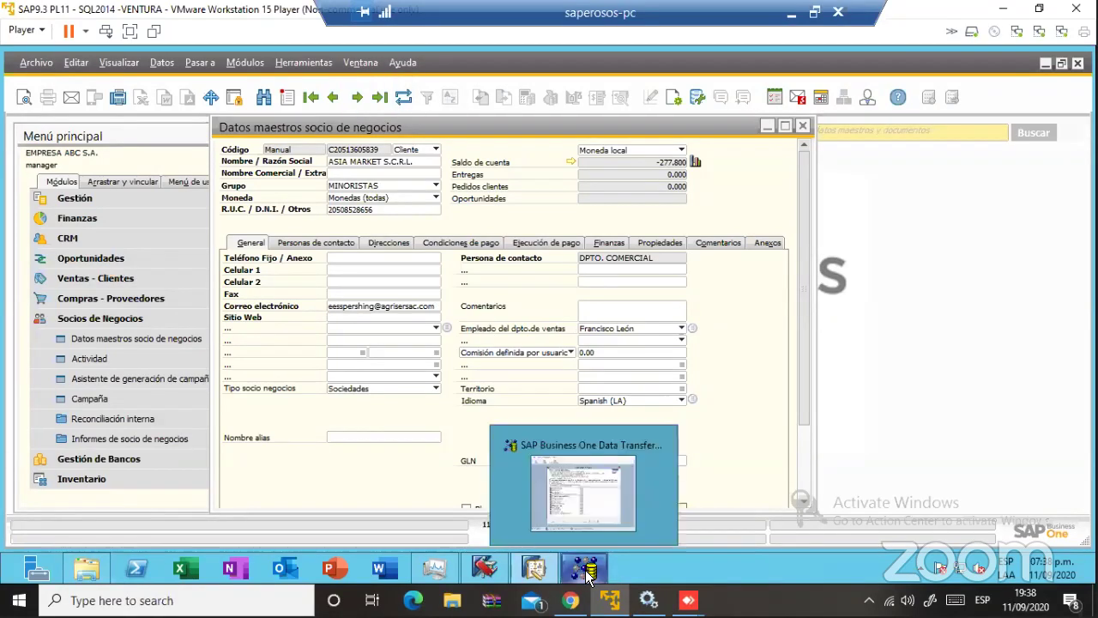
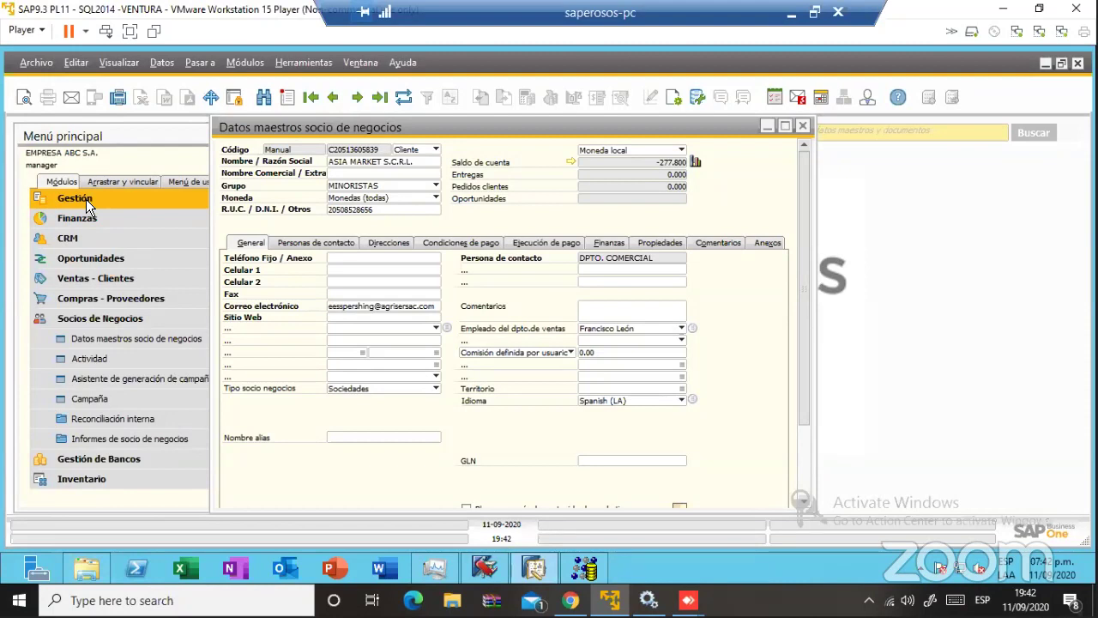
# Step: Bring the Menú principal in front, collapsing Socios de Negocios so every module is listed
pyautogui.click(84, 314)
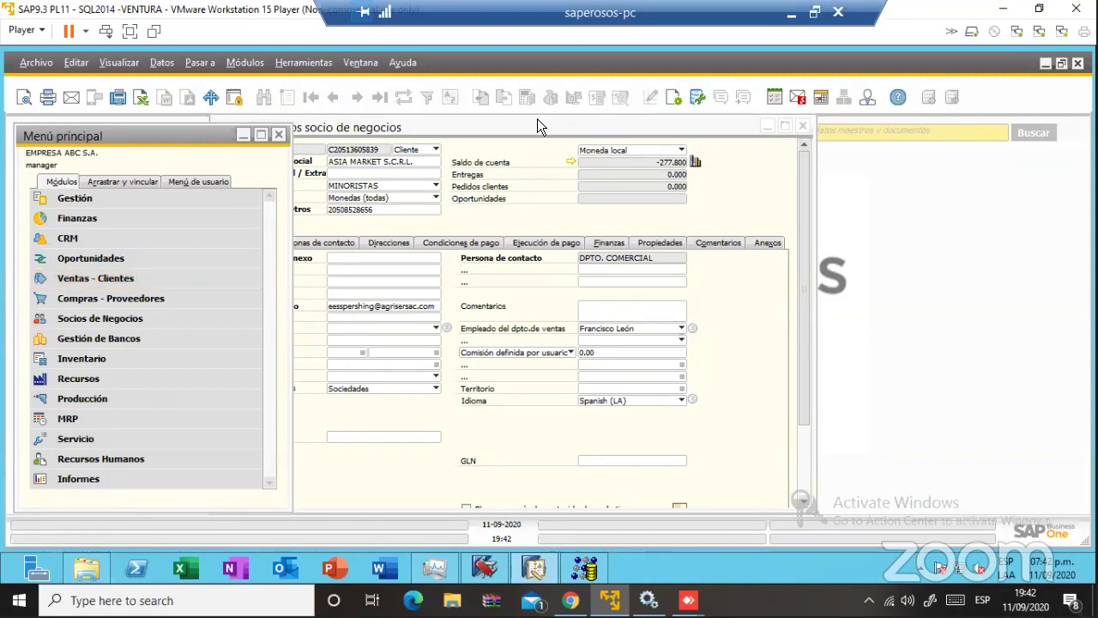
# Step: Reposition the ASIA MARKET S.C.R.L. partner form, minimize VMware Player, and show the 'Temario del Curso' brochure PDF in Chrome
pyautogui.moveTo(530, 127); pyautogui.dragTo(565, 134)
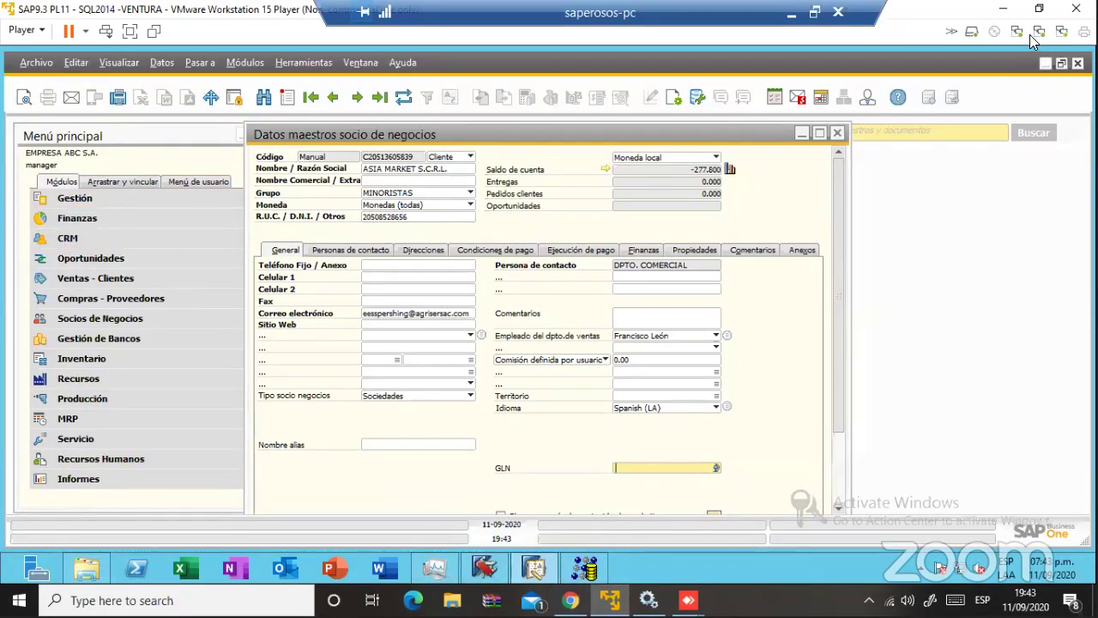
pyautogui.click(1003, 9)
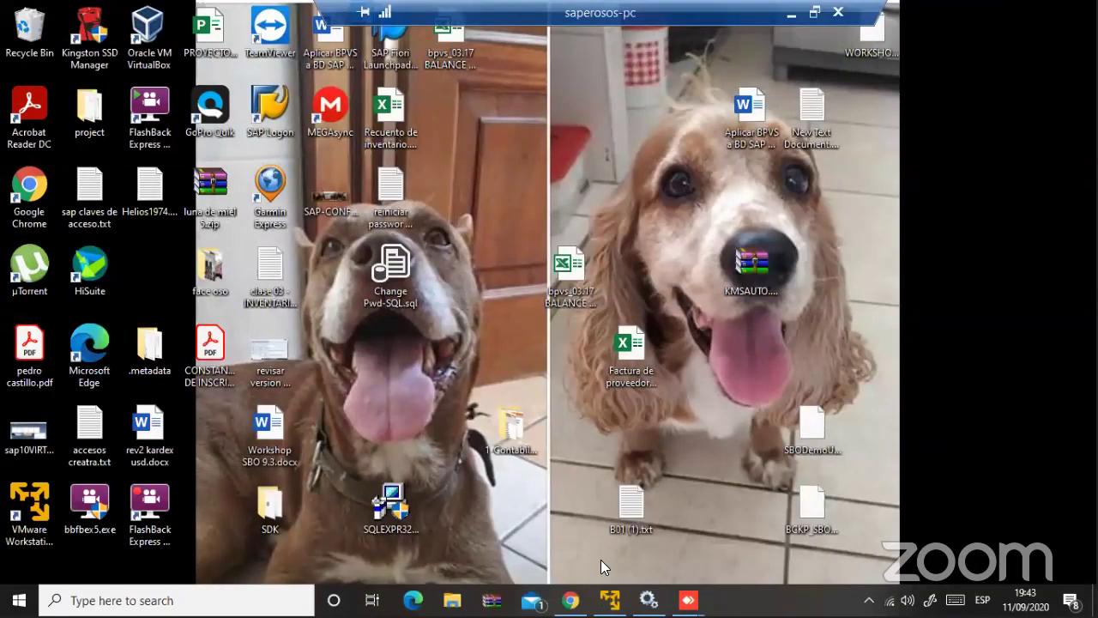
pyautogui.click(571, 596)
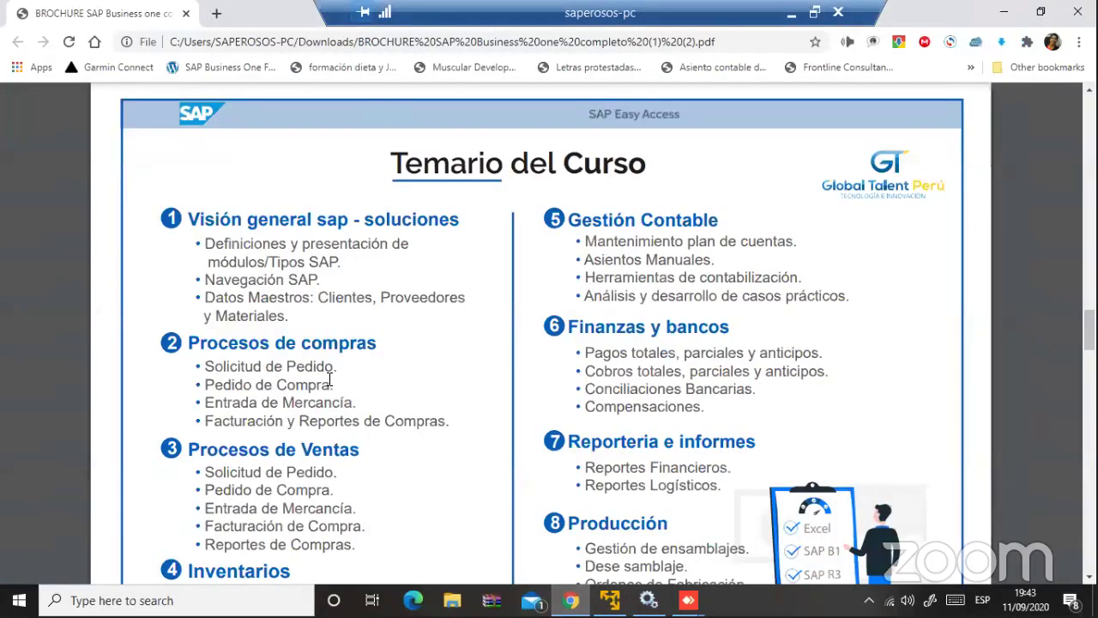
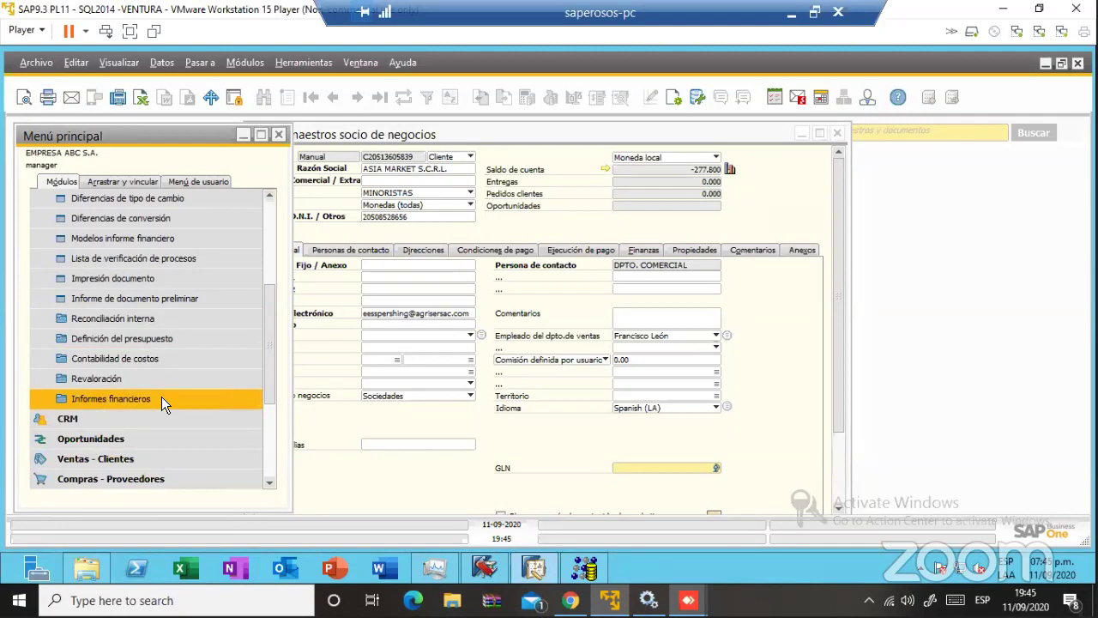
# Step: Expand and re-collapse Informes financieros, then collapse the Finanzas module in the Menú principal
pyautogui.click(162, 396)
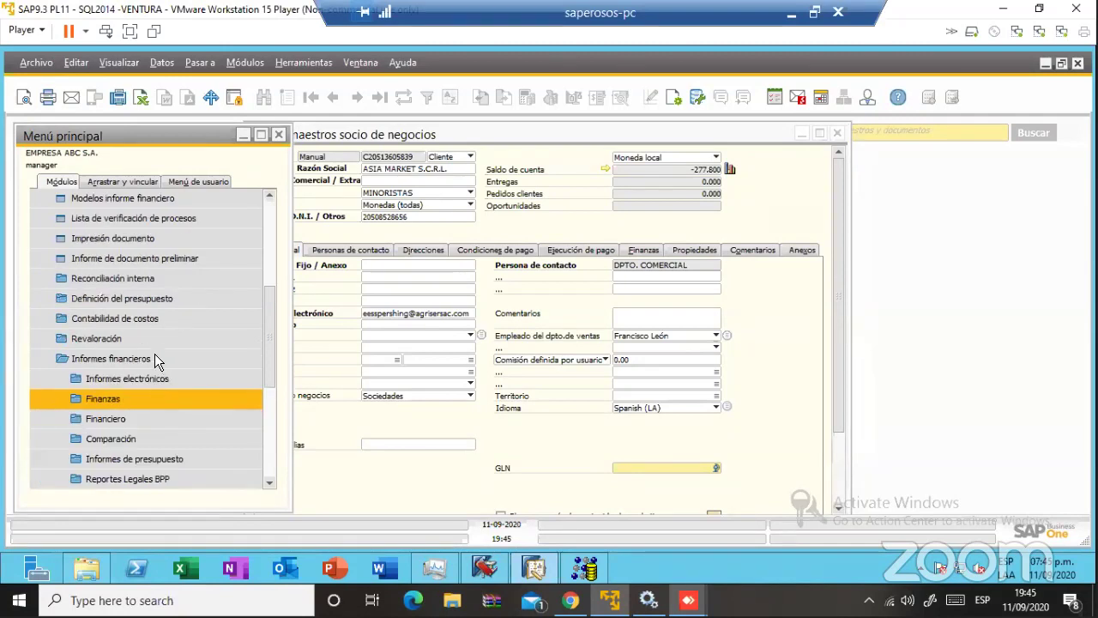
pyautogui.scroll(-1, 154, 353)
pyautogui.click(156, 355)
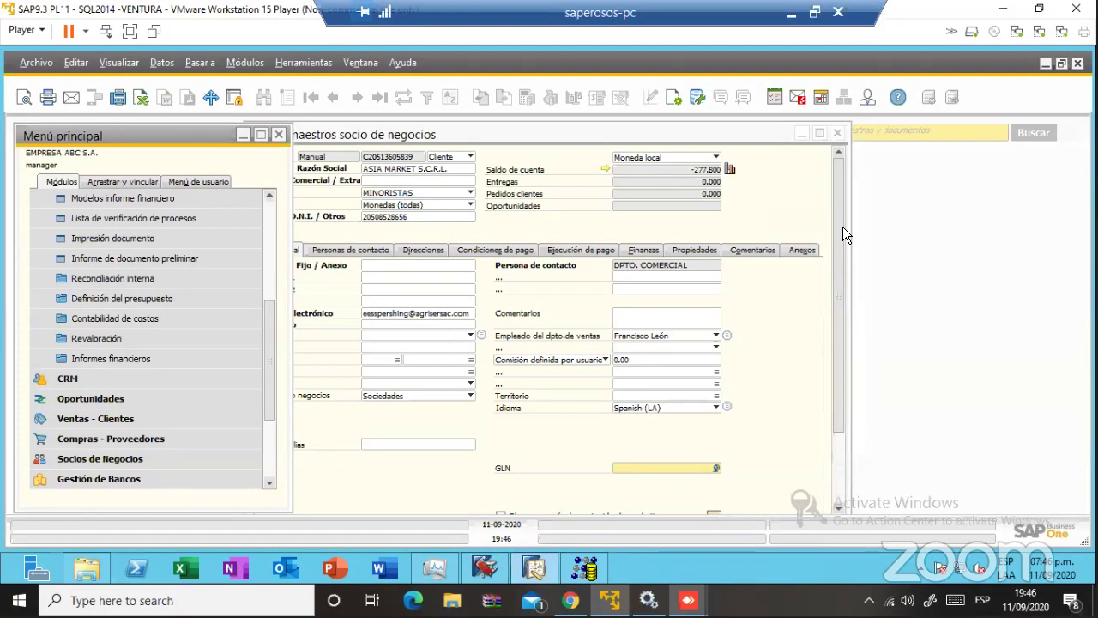
pyautogui.click(271, 222)
pyautogui.click(201, 219)
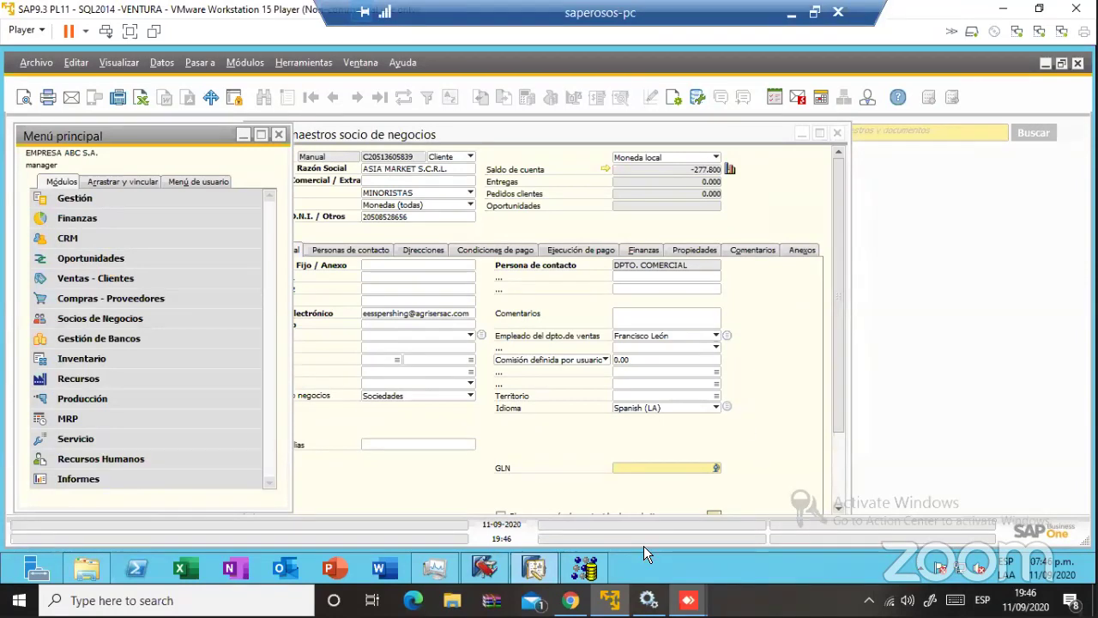
# Step: Show the desktop, switch to the course brochure PDF in Chrome and clear its highlight
pyautogui.rightClick(705, 566)
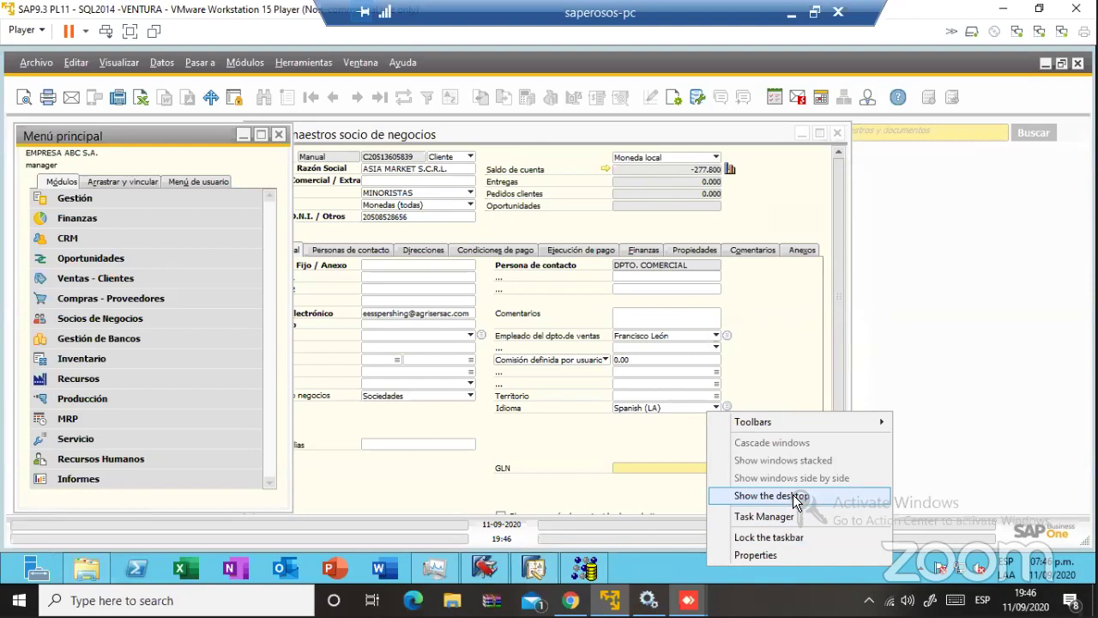
pyautogui.click(771, 496)
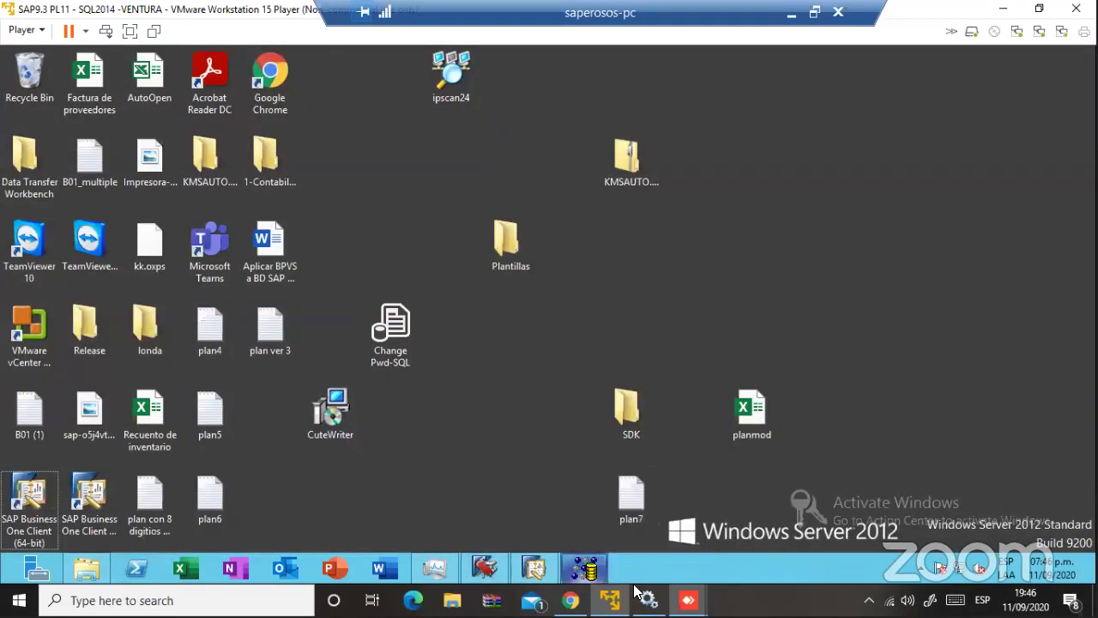
pyautogui.moveTo(485, 566)
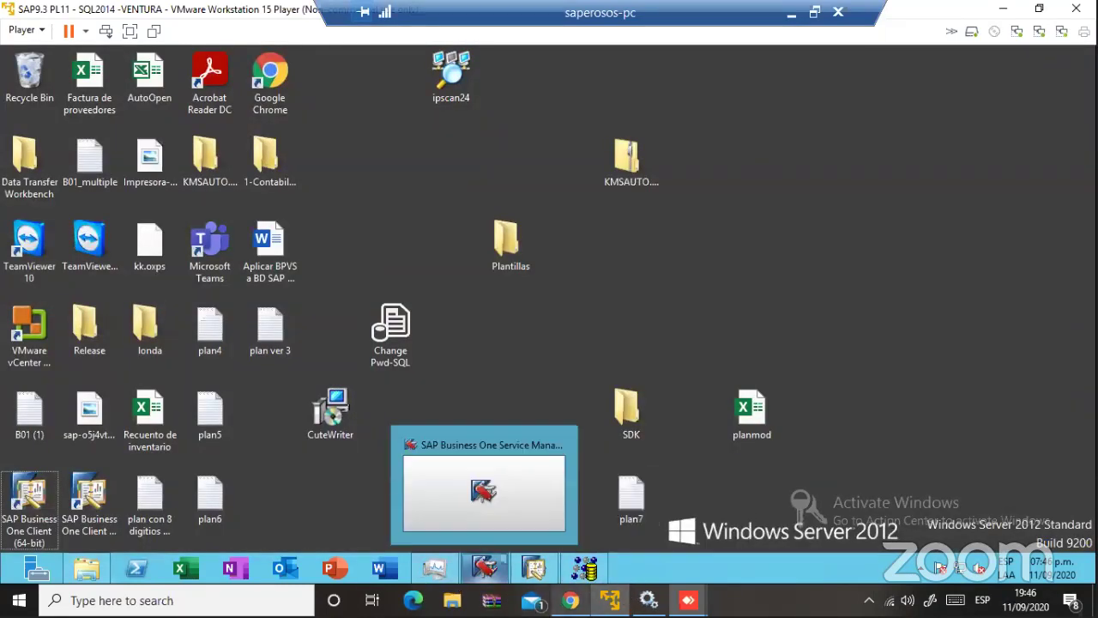
pyautogui.click(571, 600)
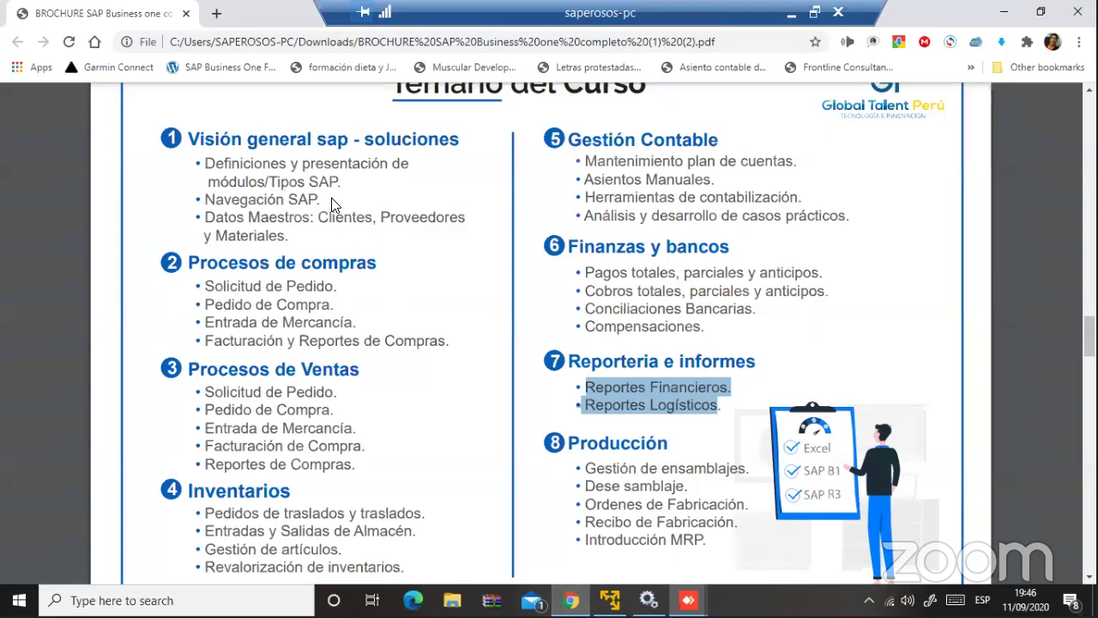
pyautogui.click(208, 199)
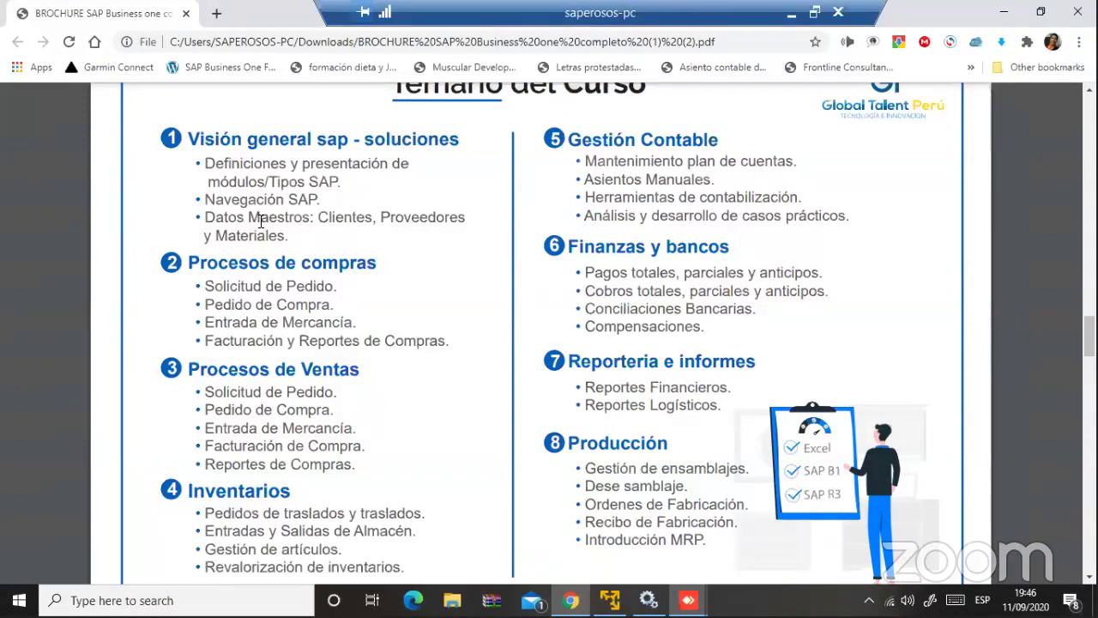
# Step: Highlight the Datos Maestros syllabus item and return to the SAP virtual machine
pyautogui.moveTo(246, 220); pyautogui.dragTo(350, 218)
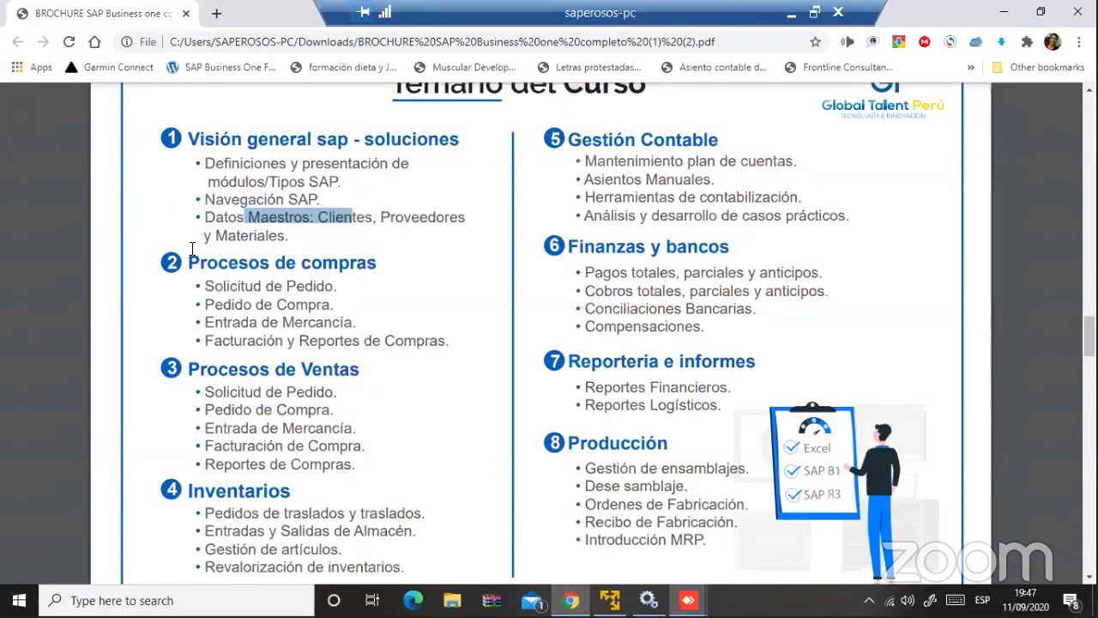
pyautogui.moveTo(610, 600)
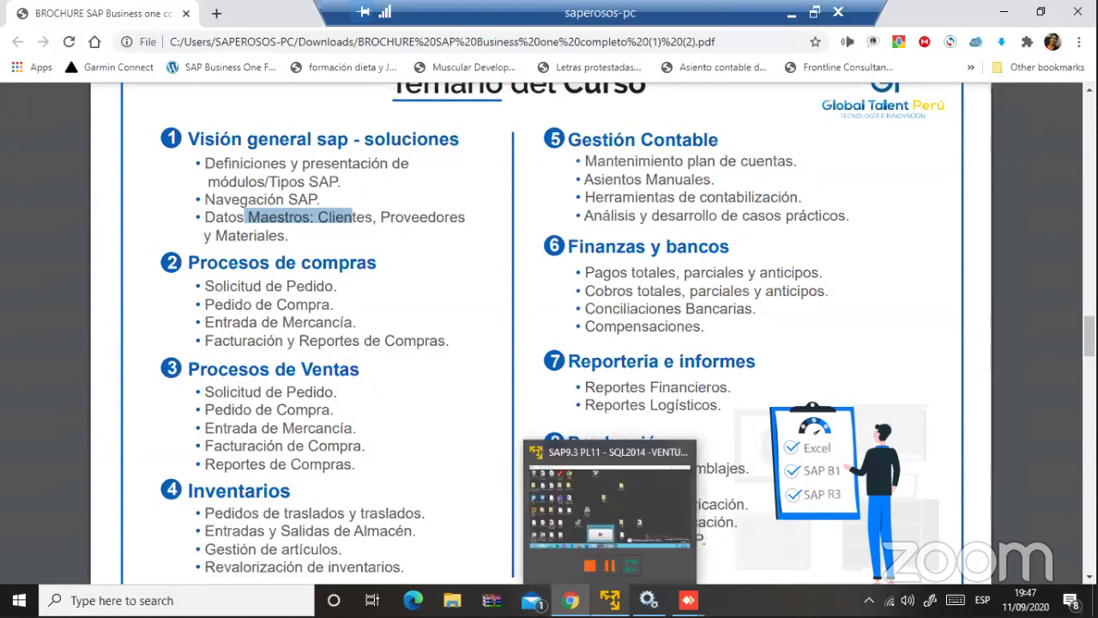
pyautogui.click(610, 599)
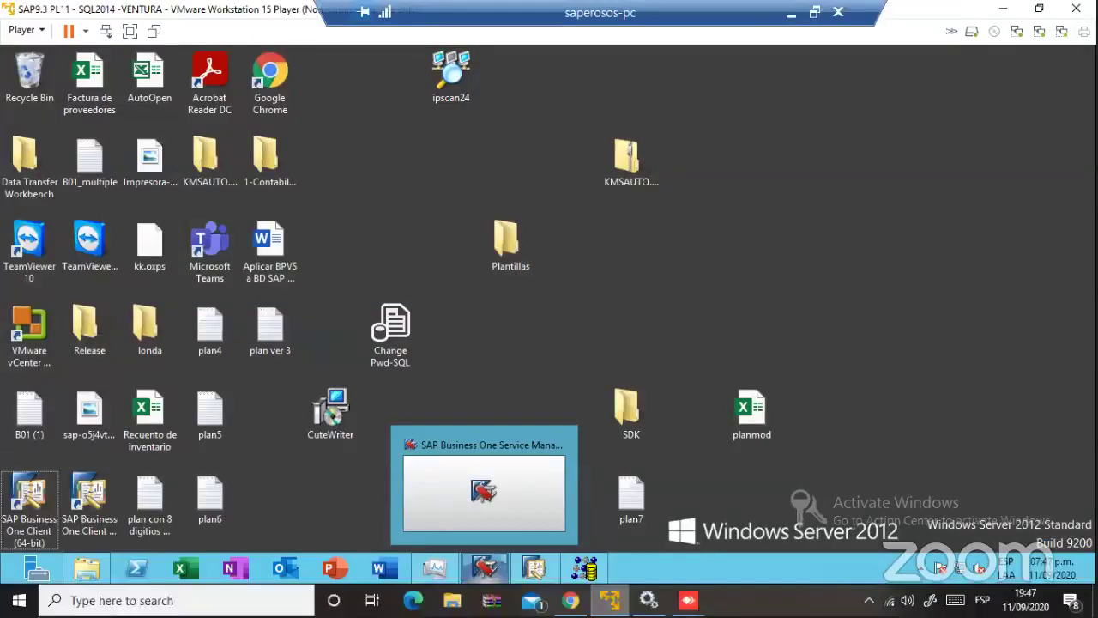
# Step: Close the business partner window and Gestor de add-ons, then open Gestión > Seleccionar sociedad
pyautogui.click(534, 578)
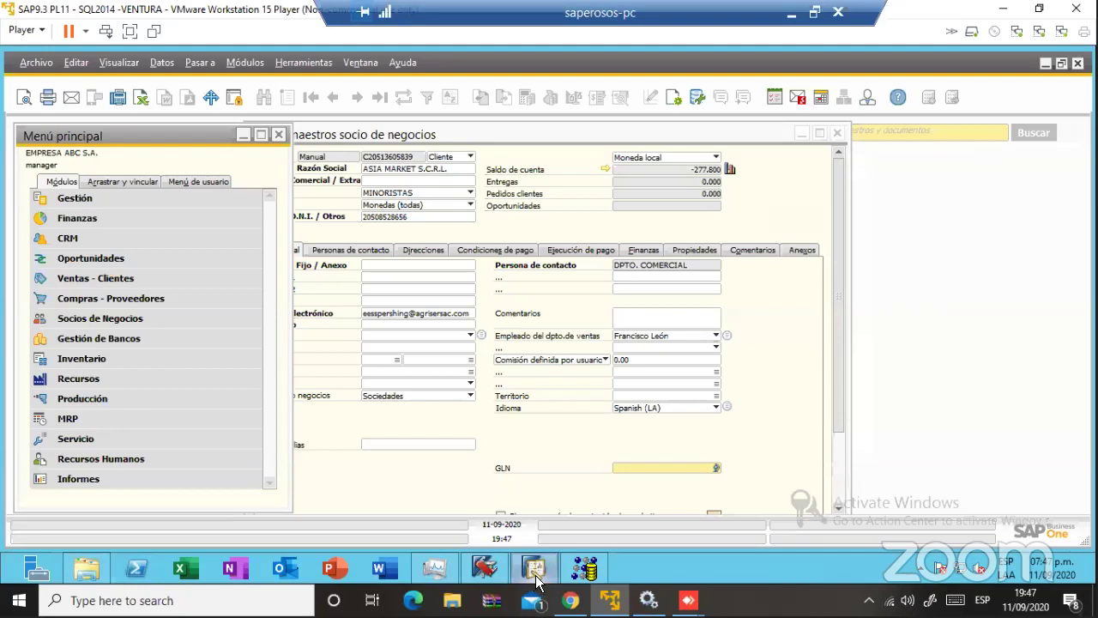
pyautogui.click(835, 134)
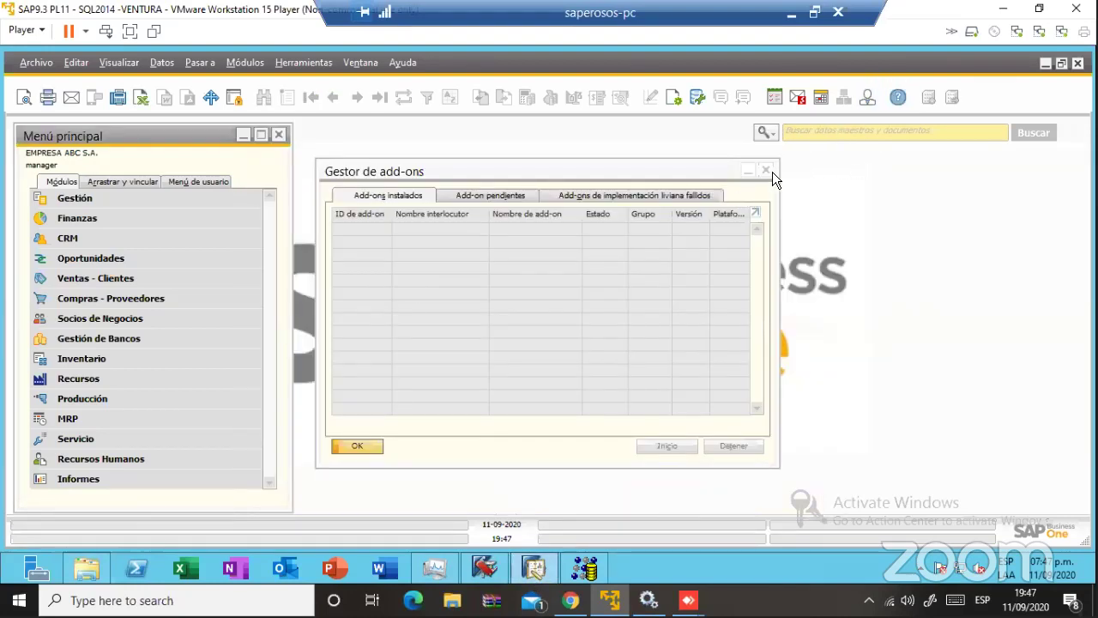
pyautogui.click(770, 172)
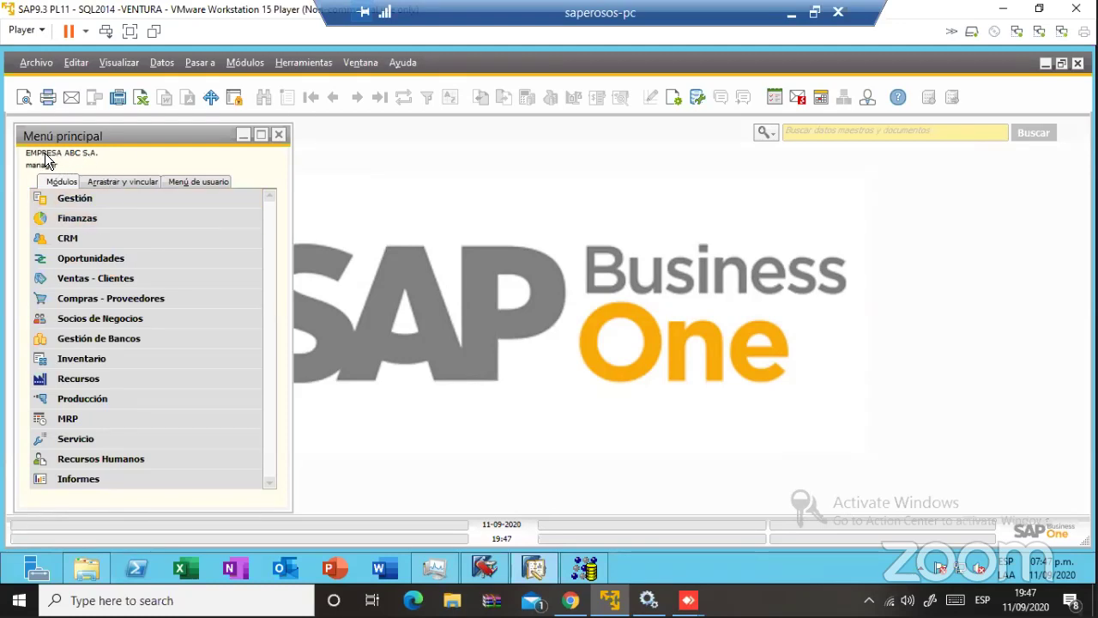
pyautogui.click(151, 197)
pyautogui.click(163, 216)
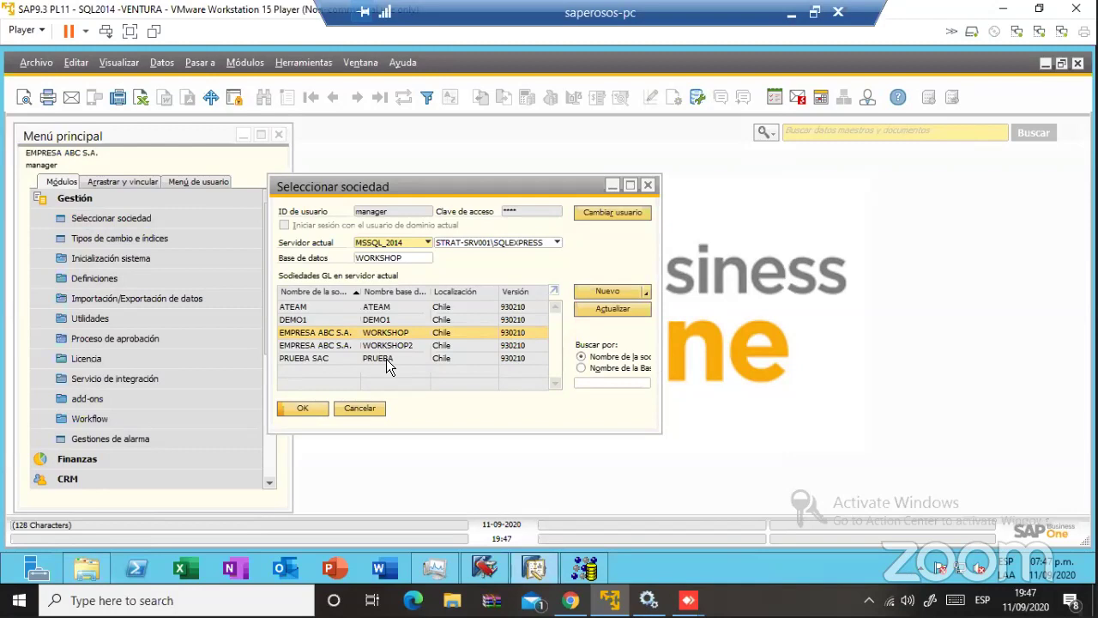
# Step: Select the PRUEBA SAC company, after briefly trying ATEAM, and focus the ID de usuario field
pyautogui.click(390, 358)
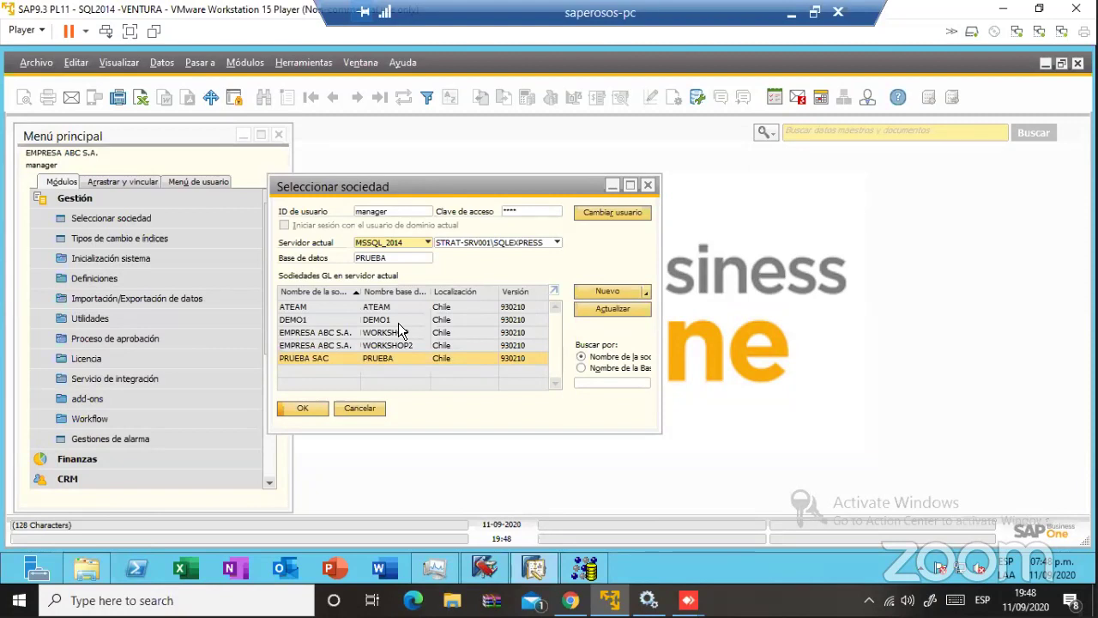
pyautogui.click(377, 311)
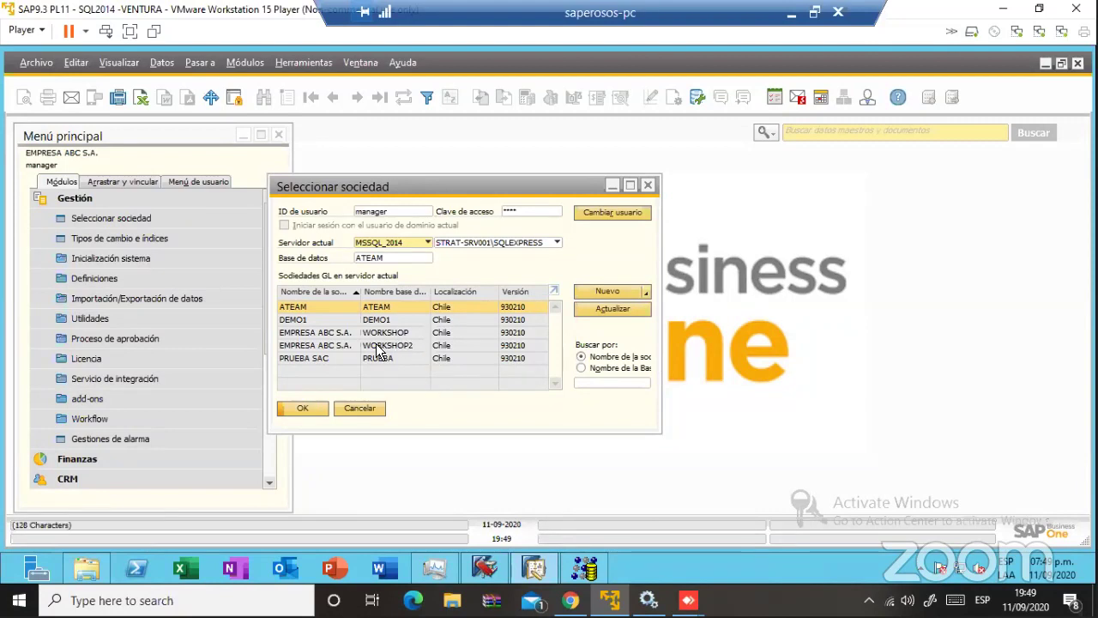
pyautogui.click(420, 356)
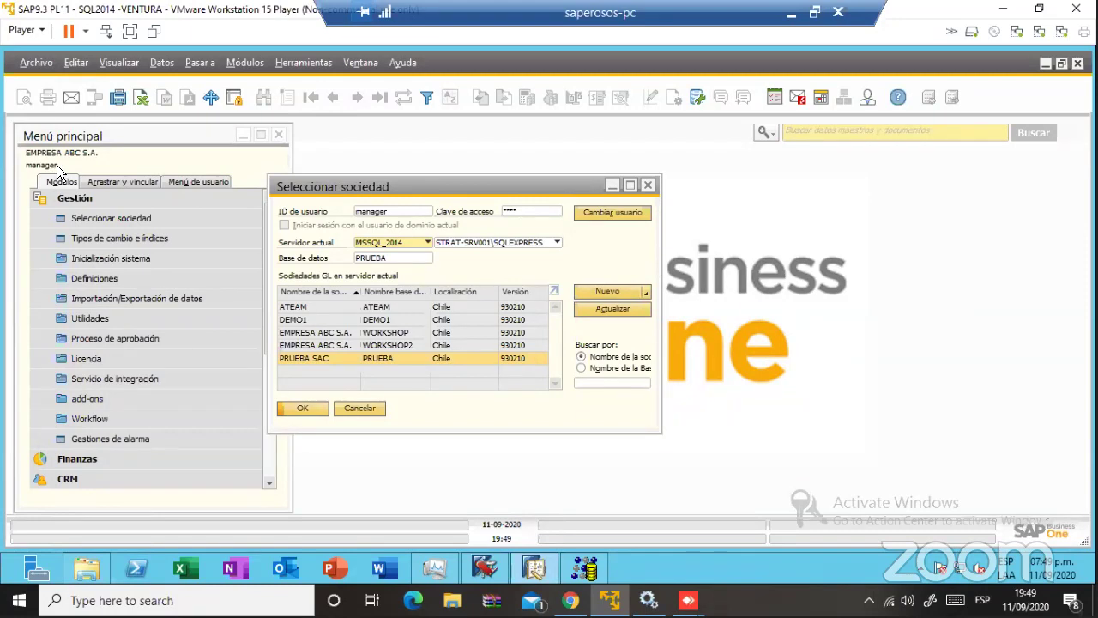
pyautogui.click(395, 214)
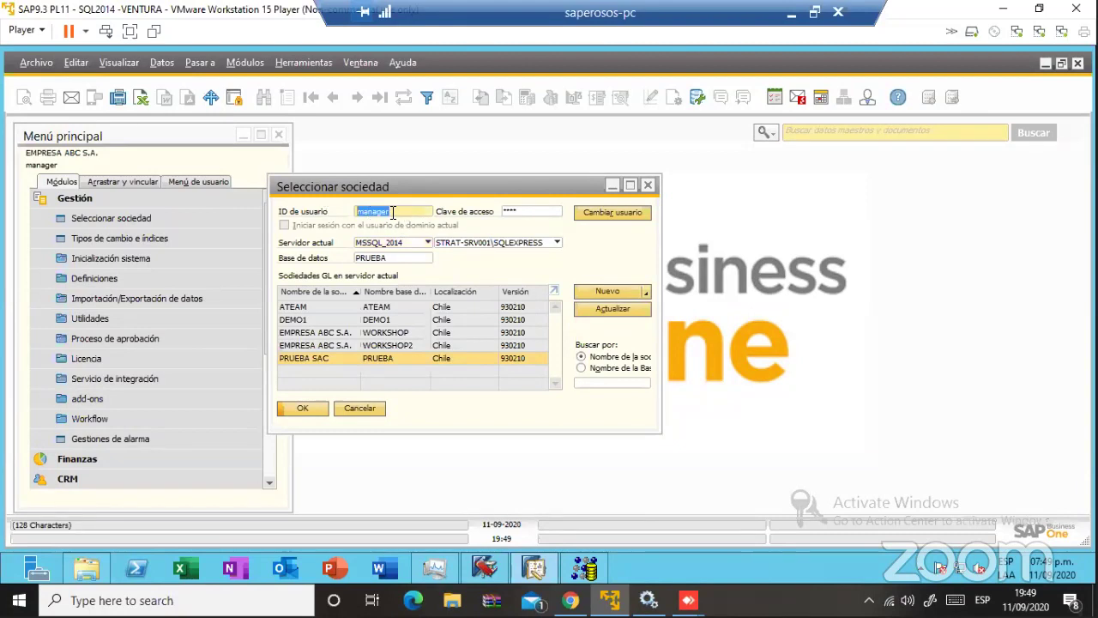
# Step: Select the user ID text, focus Clave de acceso, then close and reopen Seleccionar sociedad
pyautogui.moveTo(404, 211); pyautogui.dragTo(350, 211)
pyautogui.click(522, 211)
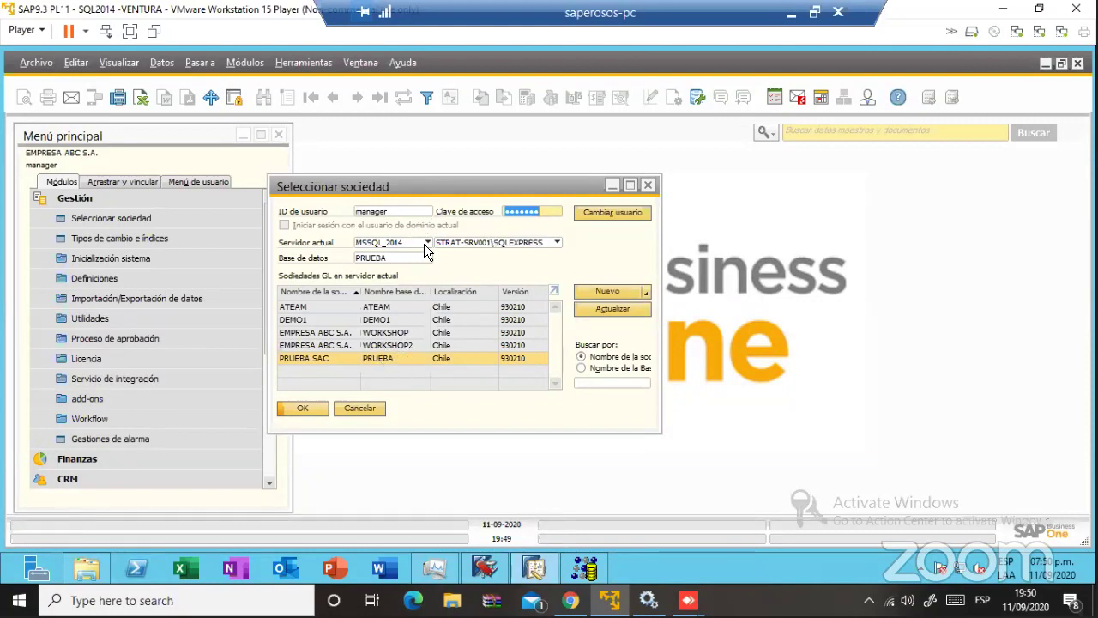
pyautogui.click(647, 186)
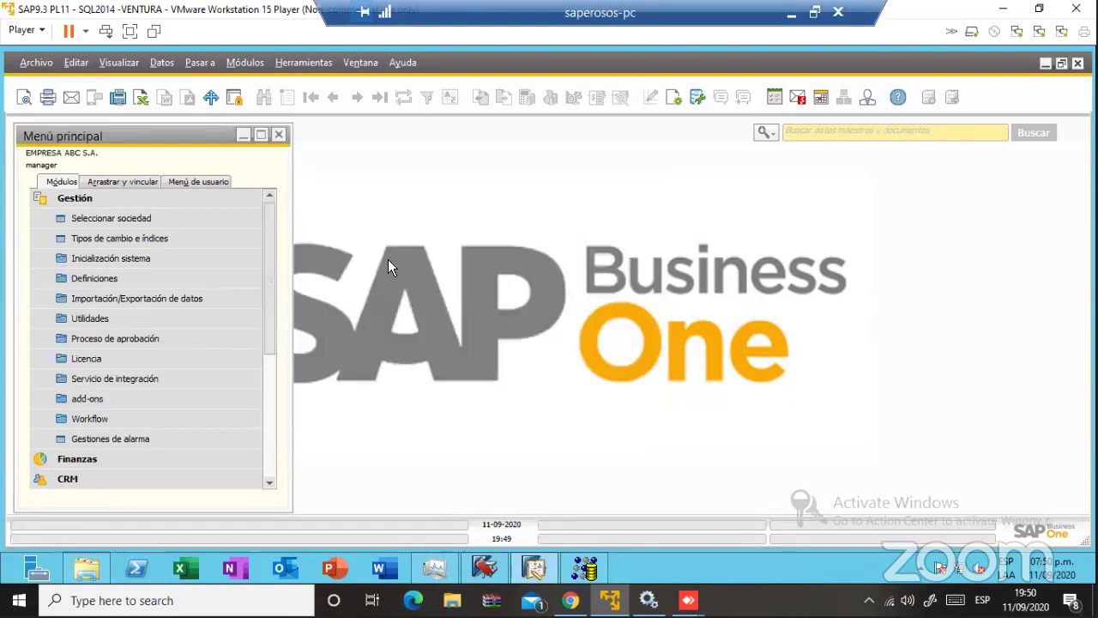
pyautogui.click(160, 218)
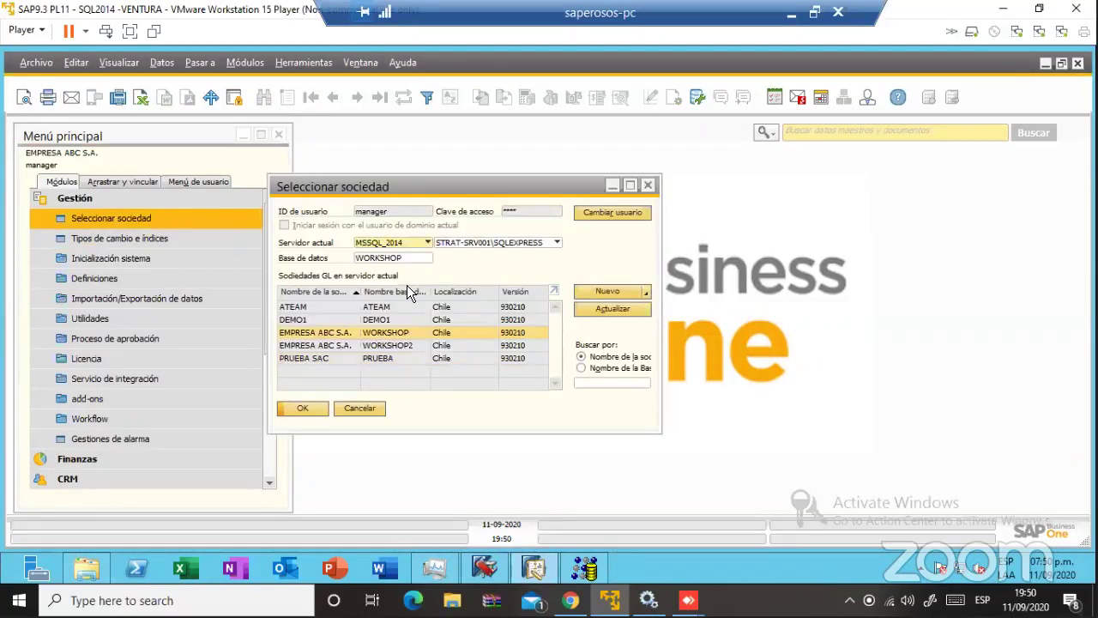
# Step: Pick PRUEBA SAC, enter the account password in Clave de acceso and confirm with OK
pyautogui.click(333, 357)
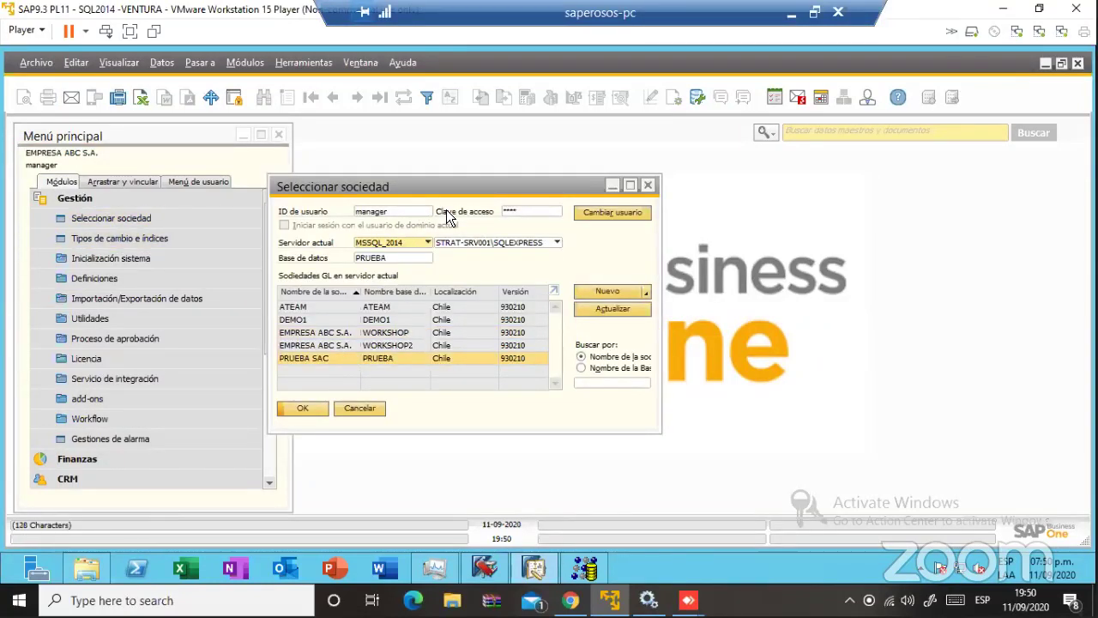
pyautogui.click(526, 209)
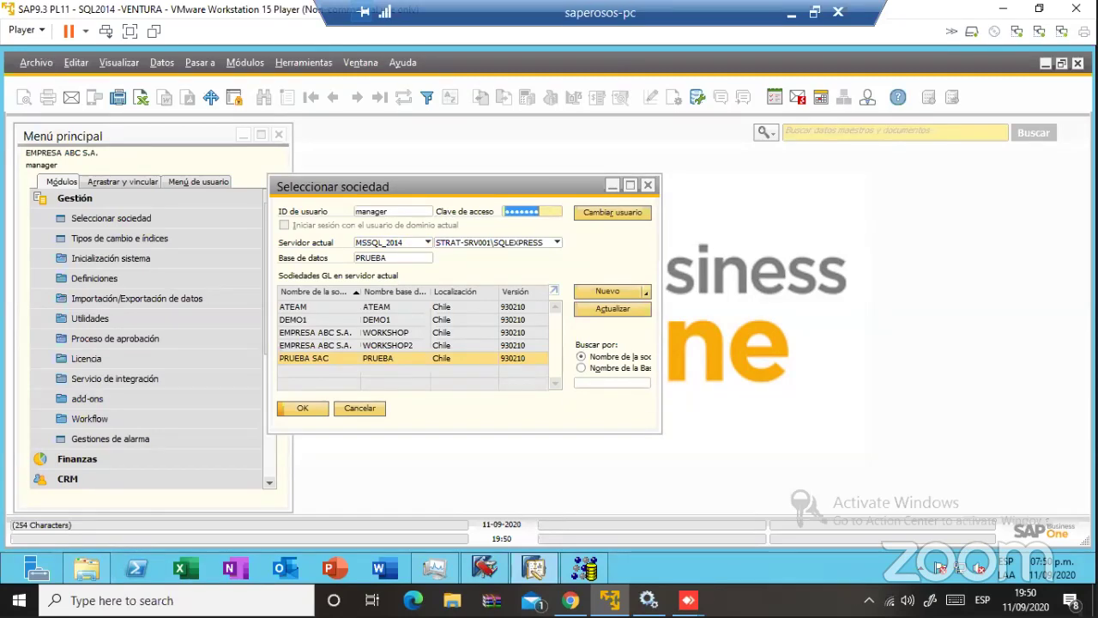
pyautogui.click(317, 410)
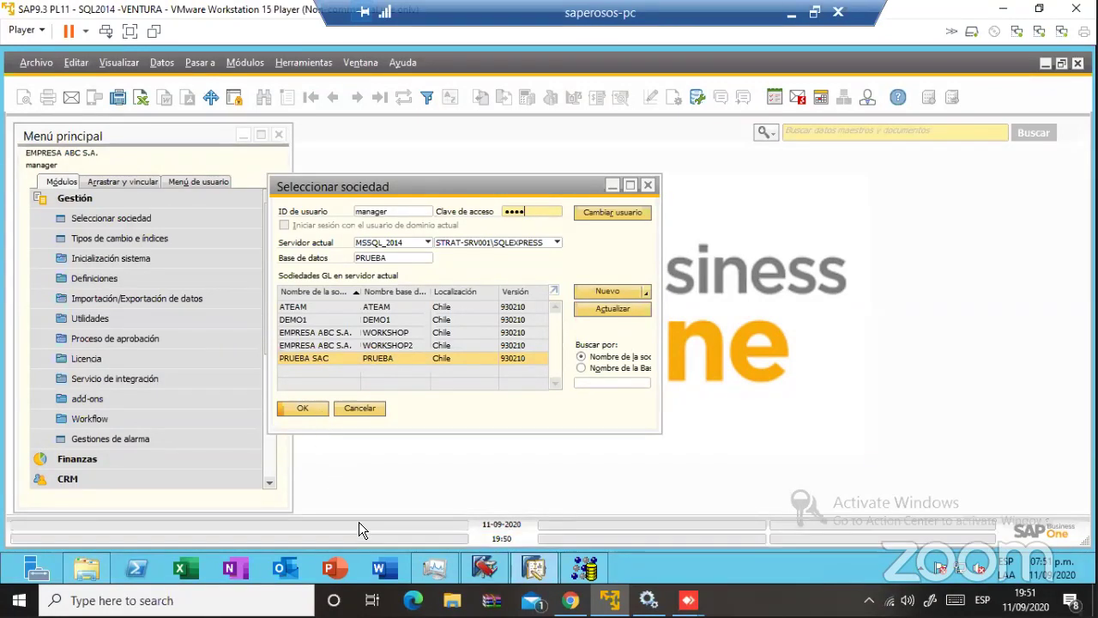
# Step: Retry the PRUEBA SAC login twice, dismissing the blocked-user error in between
pyautogui.click(309, 408)
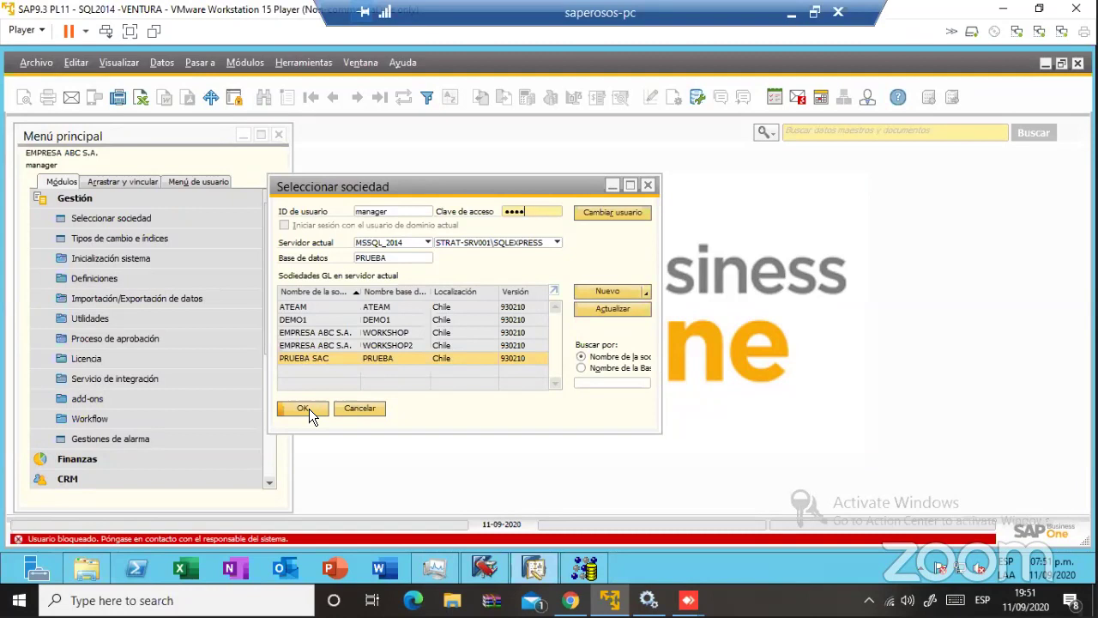
pyautogui.click(309, 409)
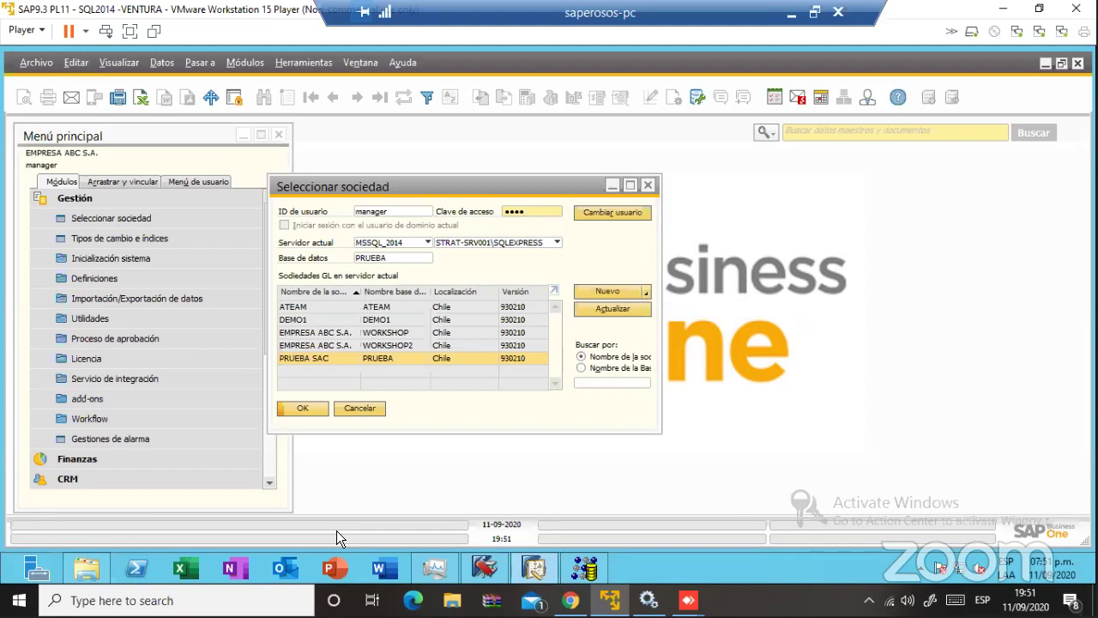
pyautogui.click(300, 410)
# Step: Attempt to log into ATEAM with the re-entered password, then select DEMO1 instead
pyautogui.click(380, 312)
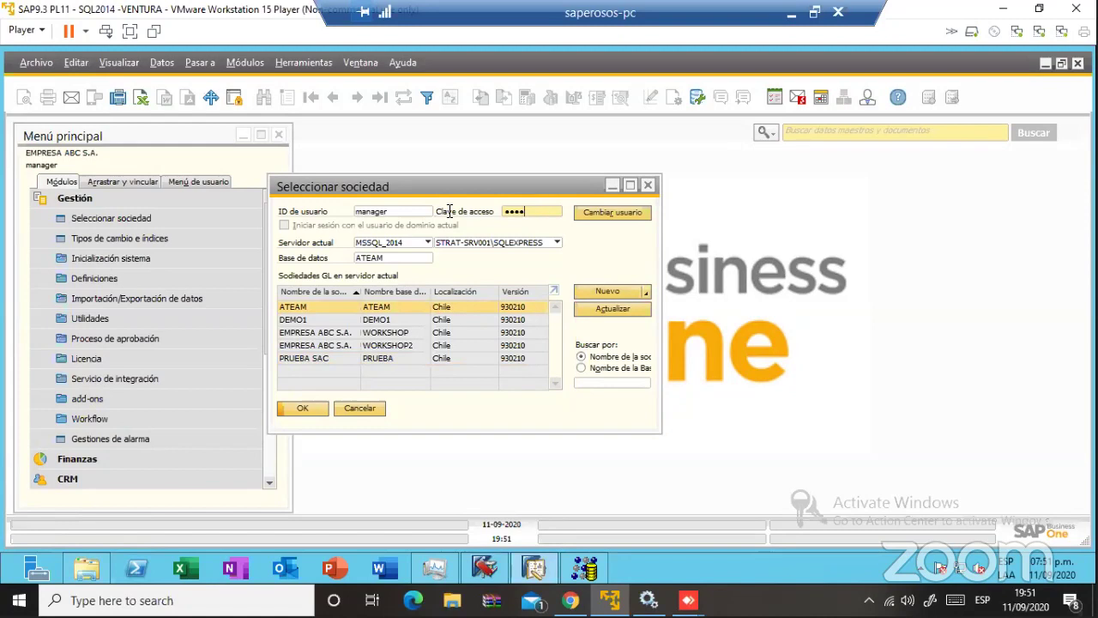
pyautogui.hotkey('ctrl', 'a')
pyautogui.click(300, 414)
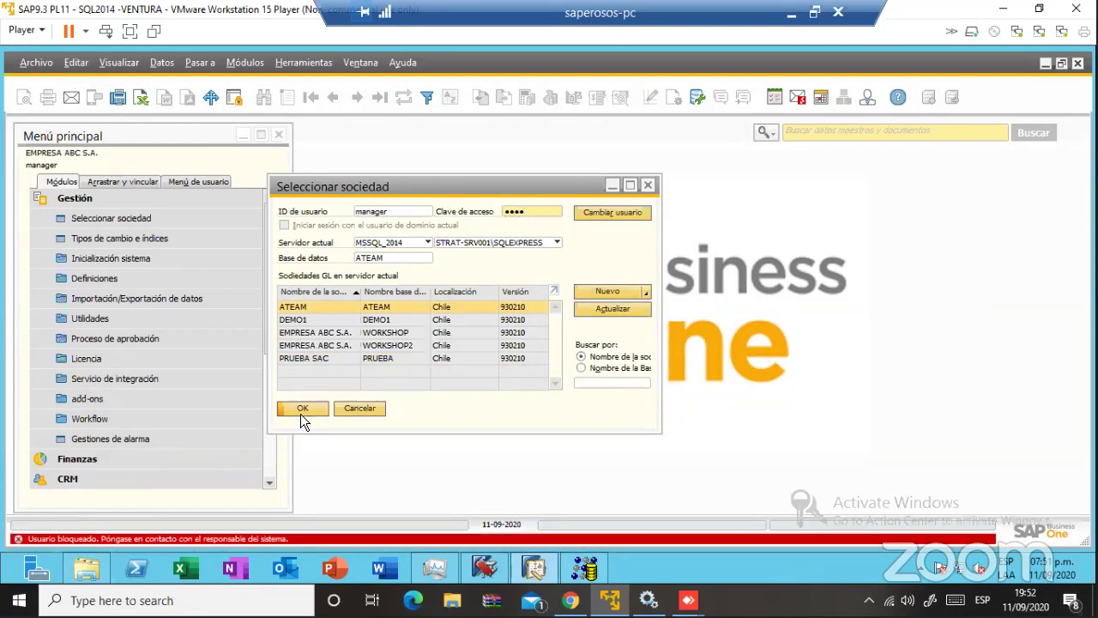
pyautogui.click(341, 319)
# Step: Re-enter the account password and log into the DEMO1 company
pyautogui.doubleClick(535, 212)
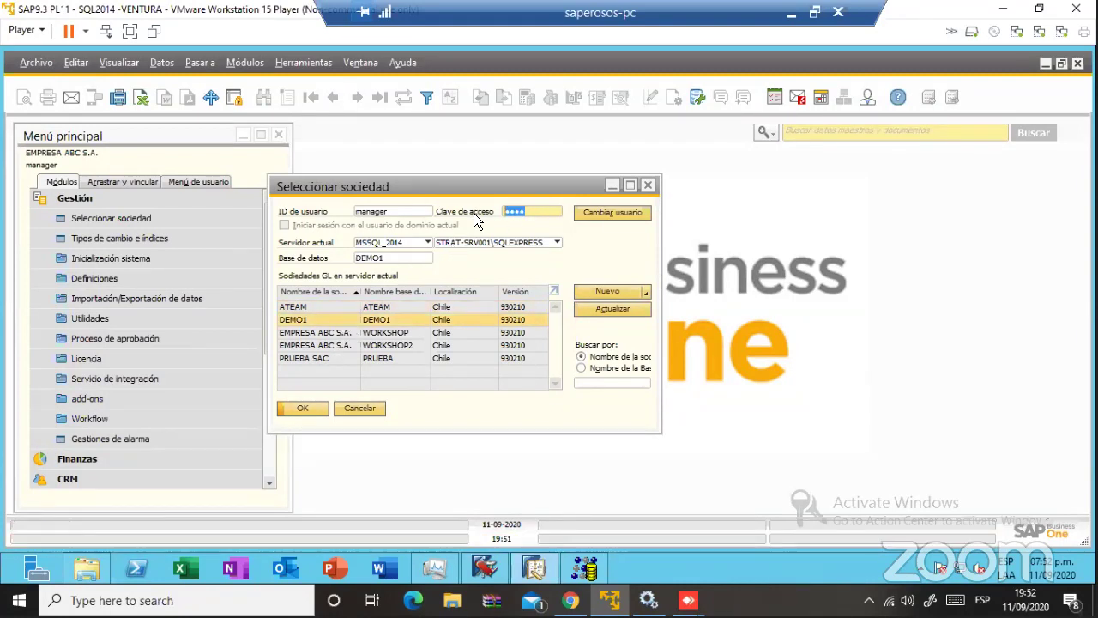
pyautogui.click(304, 408)
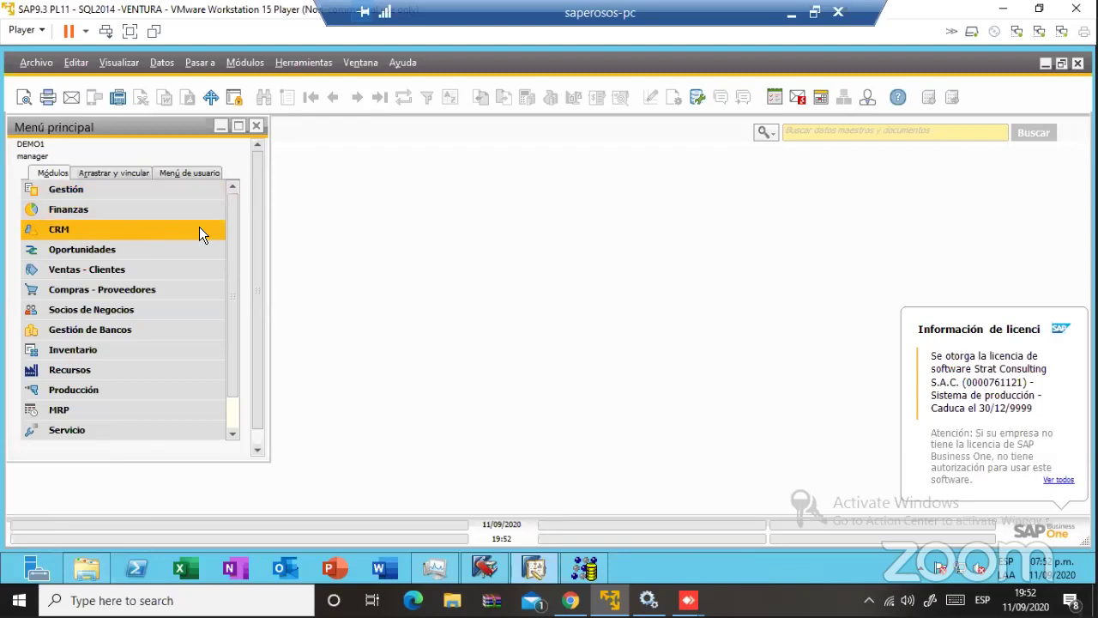
# Step: Open Gestión > Seleccionar sociedad and select the EMPRESA ABC S.A. WORKSHOP company
pyautogui.click(133, 189)
pyautogui.click(133, 189)
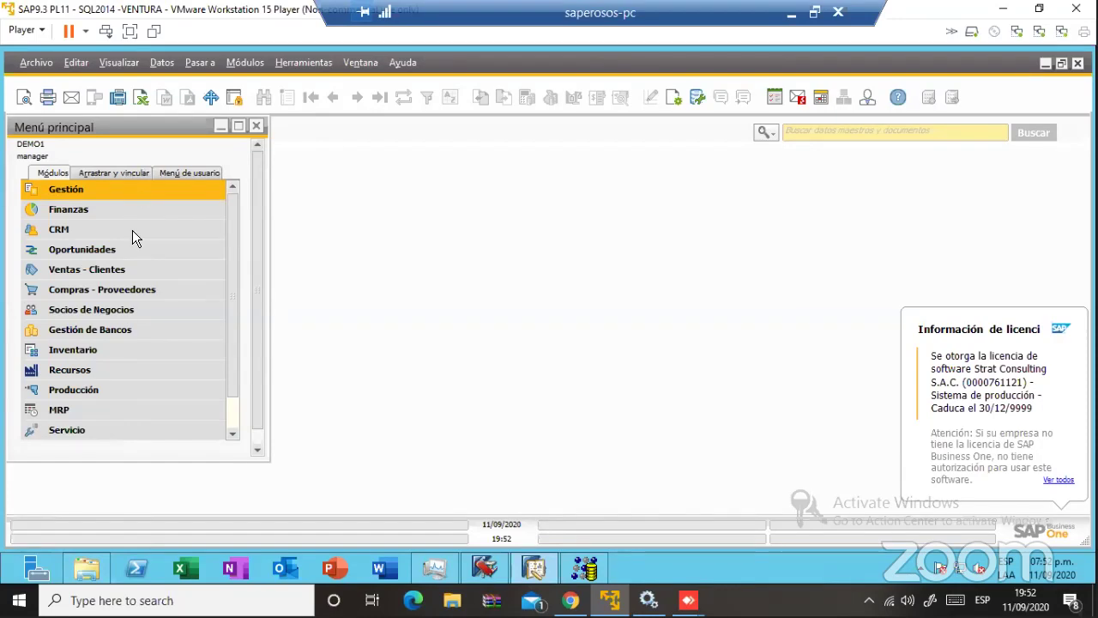
pyautogui.click(84, 189)
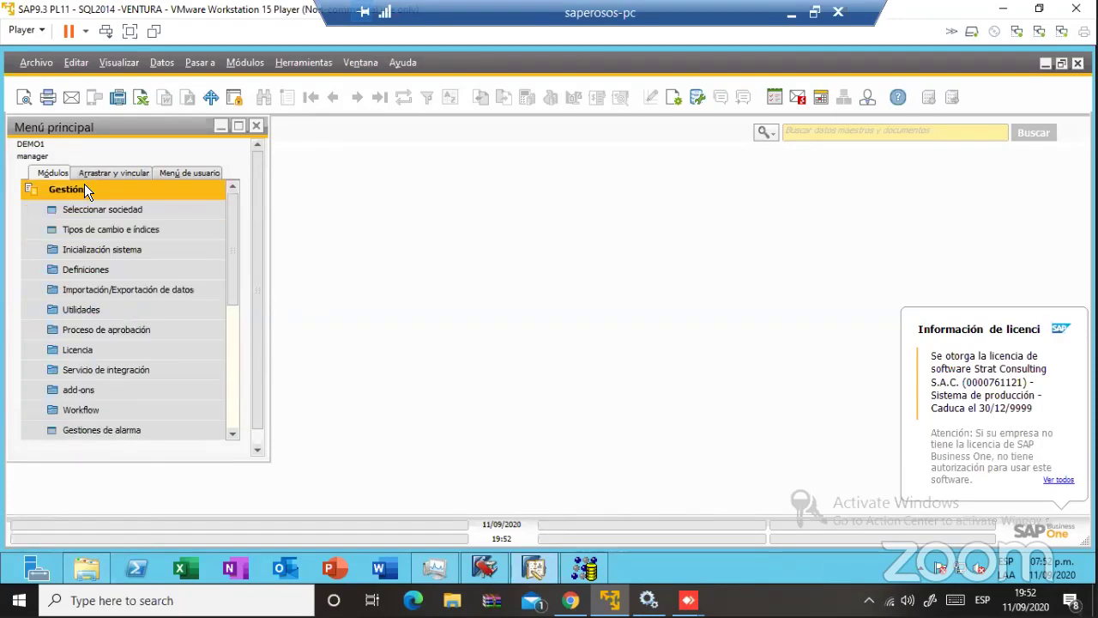
pyautogui.click(89, 210)
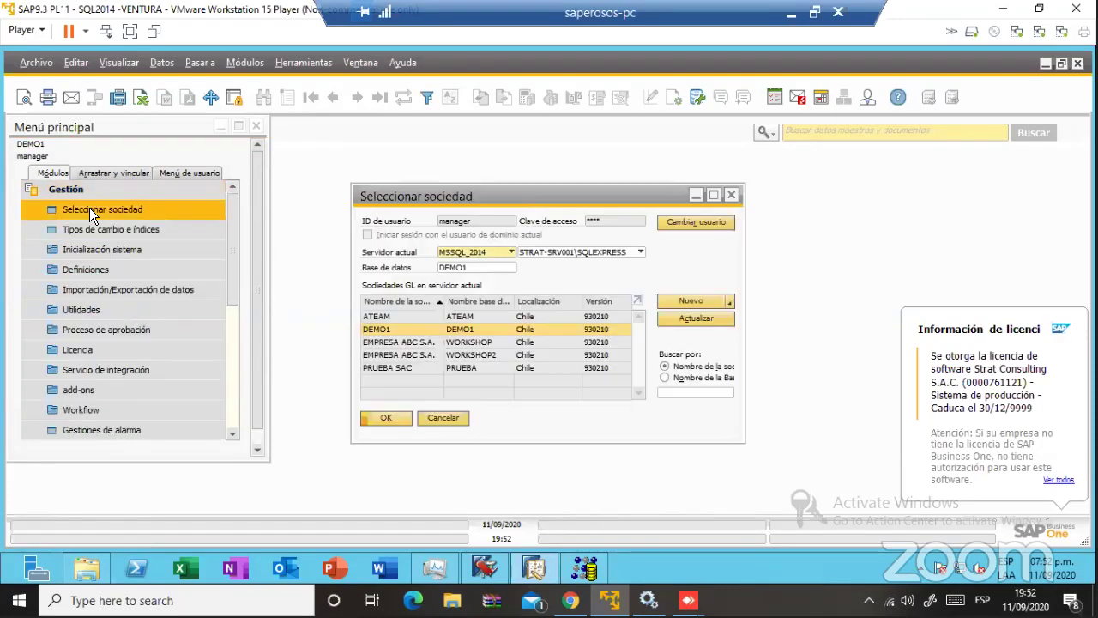
pyautogui.click(474, 343)
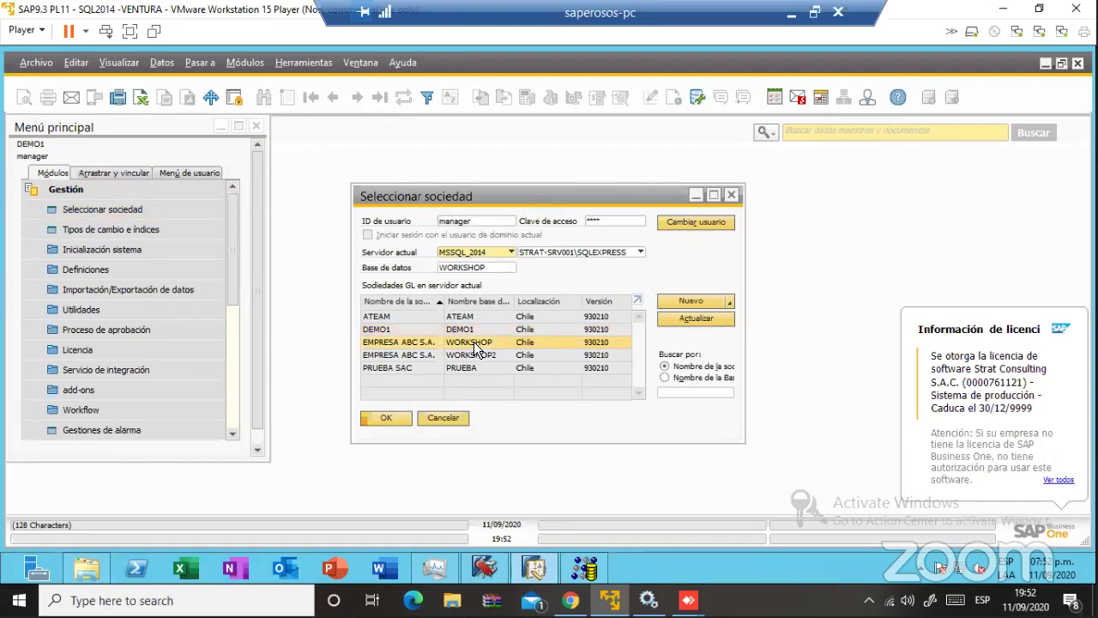
# Step: Re-enter the account password and log into EMPRESA ABC S.A. on WORKSHOP
pyautogui.click(607, 221)
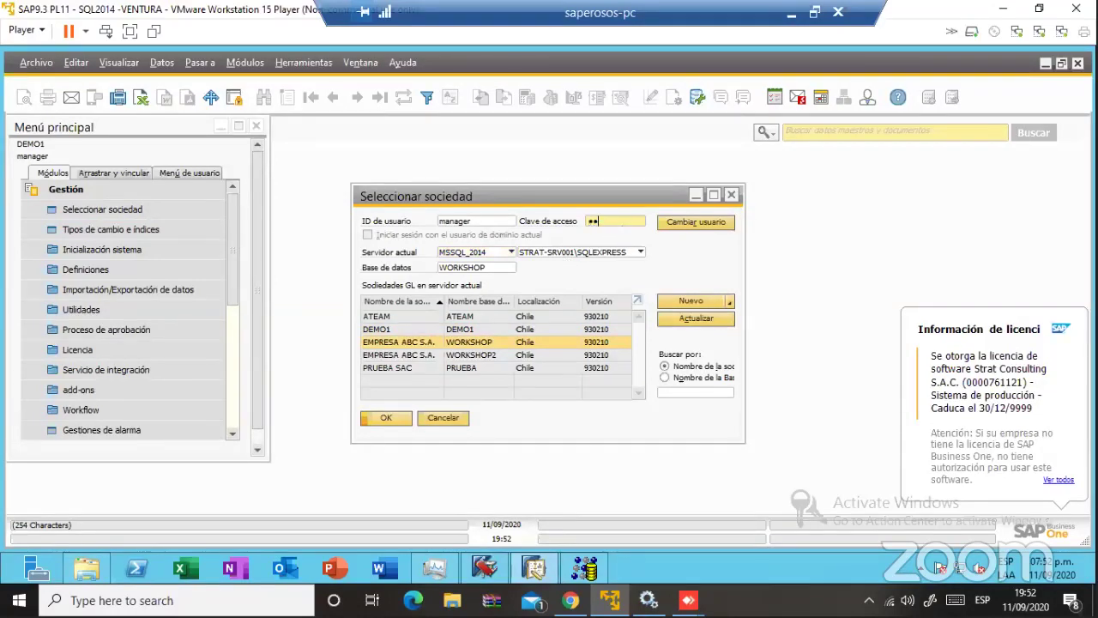
pyautogui.click(386, 417)
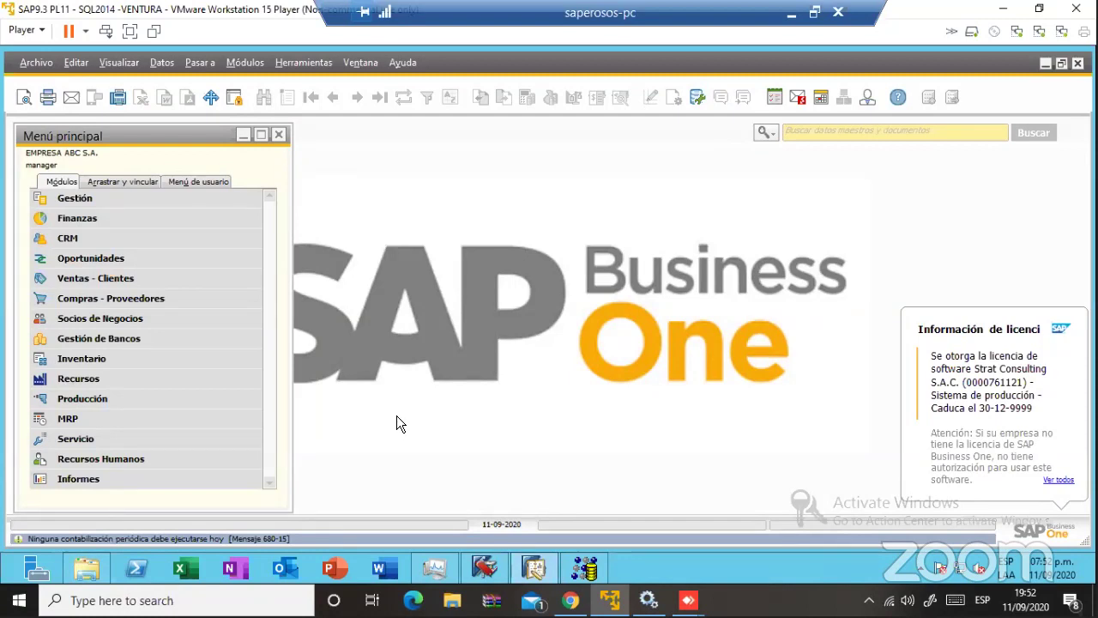
# Step: Narrow the main menu and expand Ventas - Clientes to list Acuerdo global de ventas through Boleta exenta
pyautogui.moveTo(290, 198); pyautogui.dragTo(267, 212)
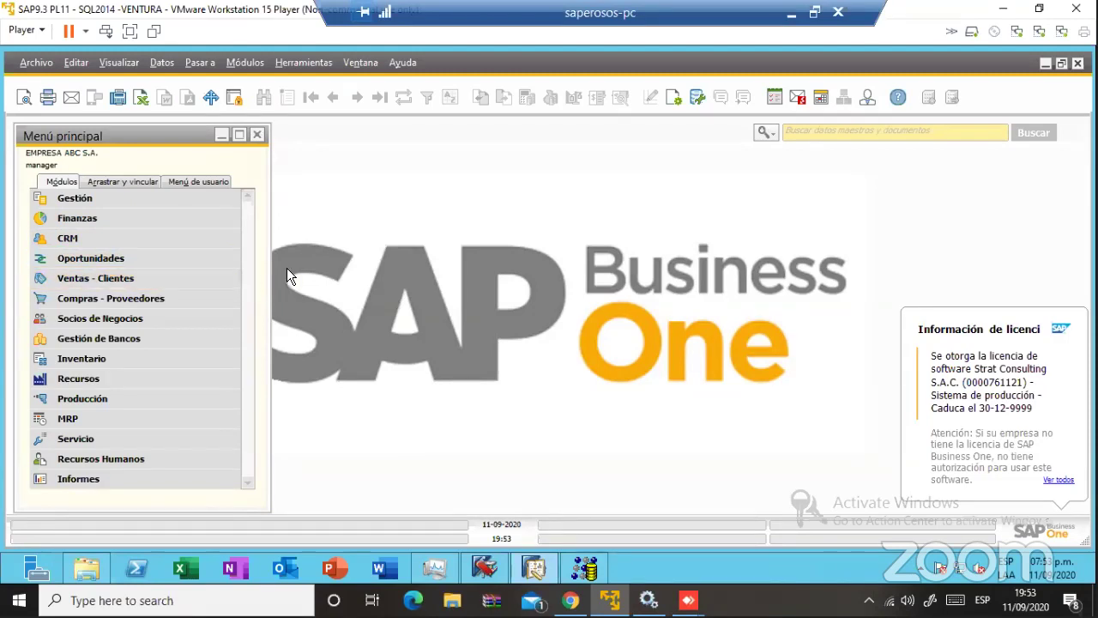
pyautogui.click(136, 279)
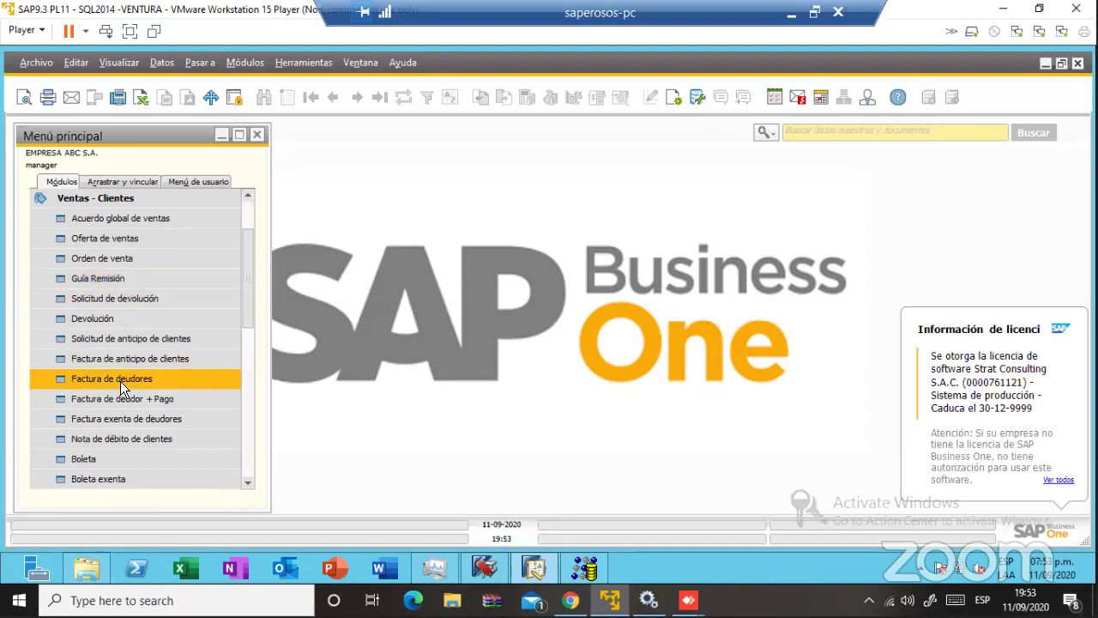
# Step: Open a new Factura de deudores invoice form from the Ventas - Clientes list
pyautogui.click(121, 380)
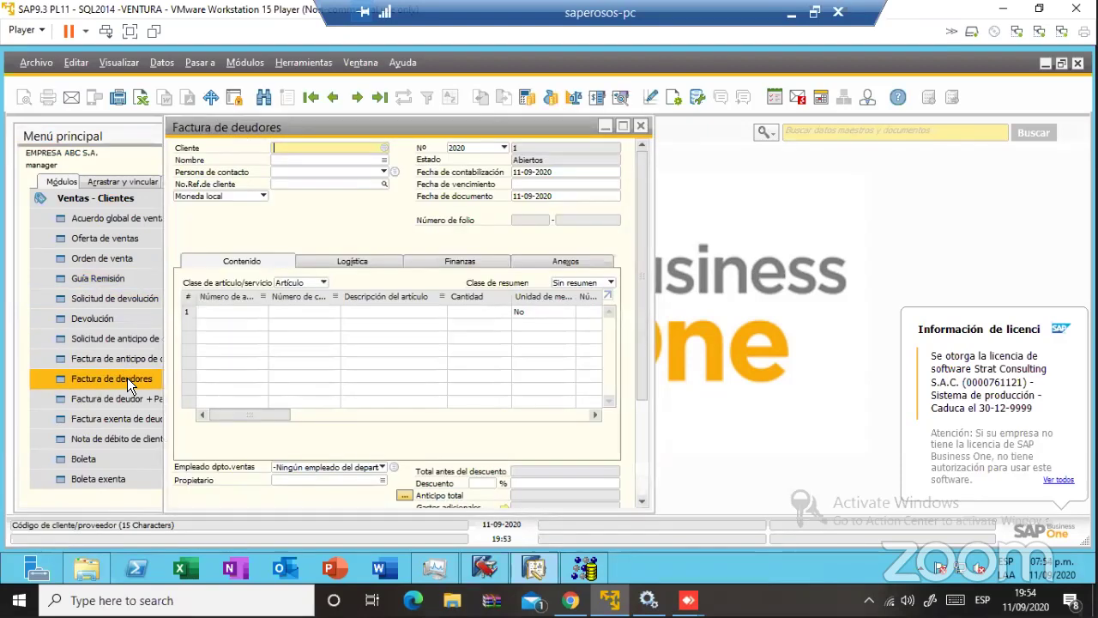
# Step: Load the latest invoice and page back through invoices 490, 488 and 486 to 482 and earlier
pyautogui.click(333, 97)
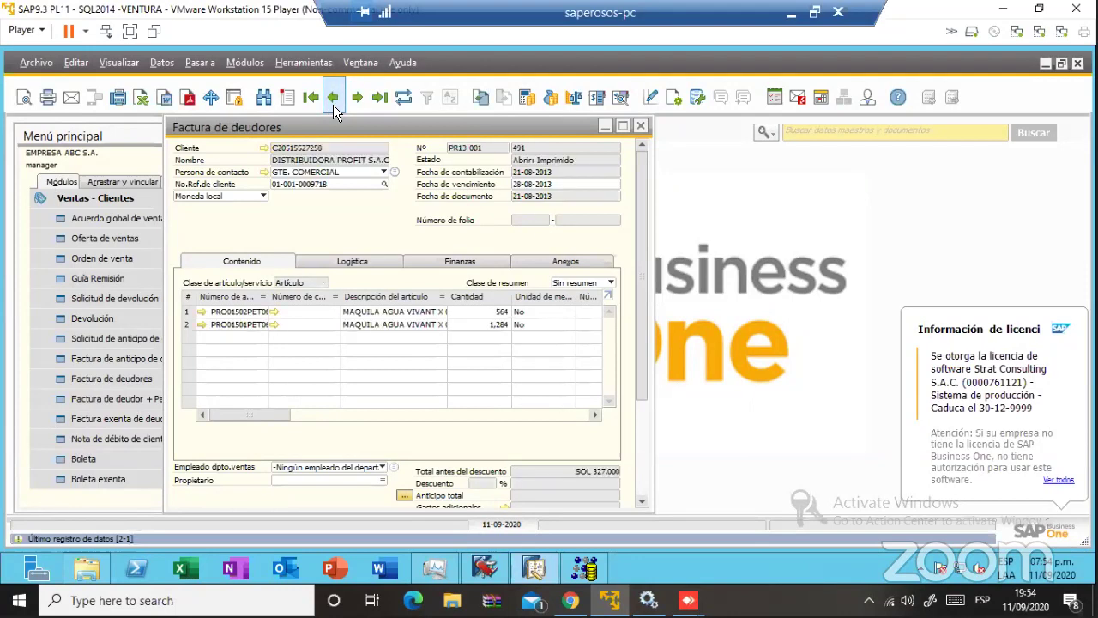
pyautogui.click(333, 103)
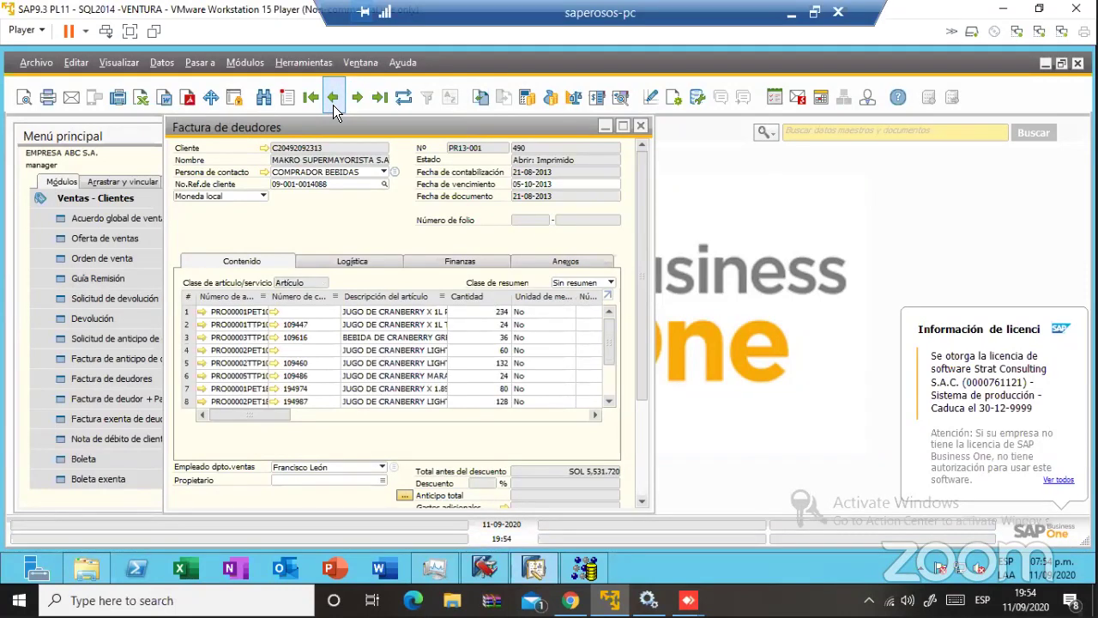
pyautogui.click(332, 103)
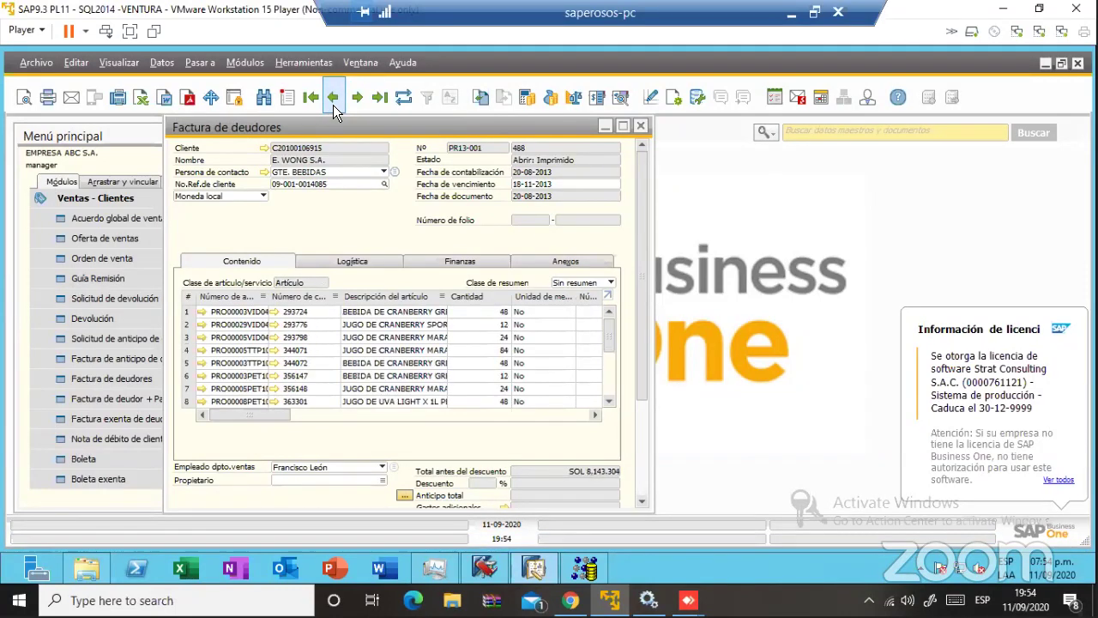
pyautogui.click(333, 103)
pyautogui.click(333, 103)
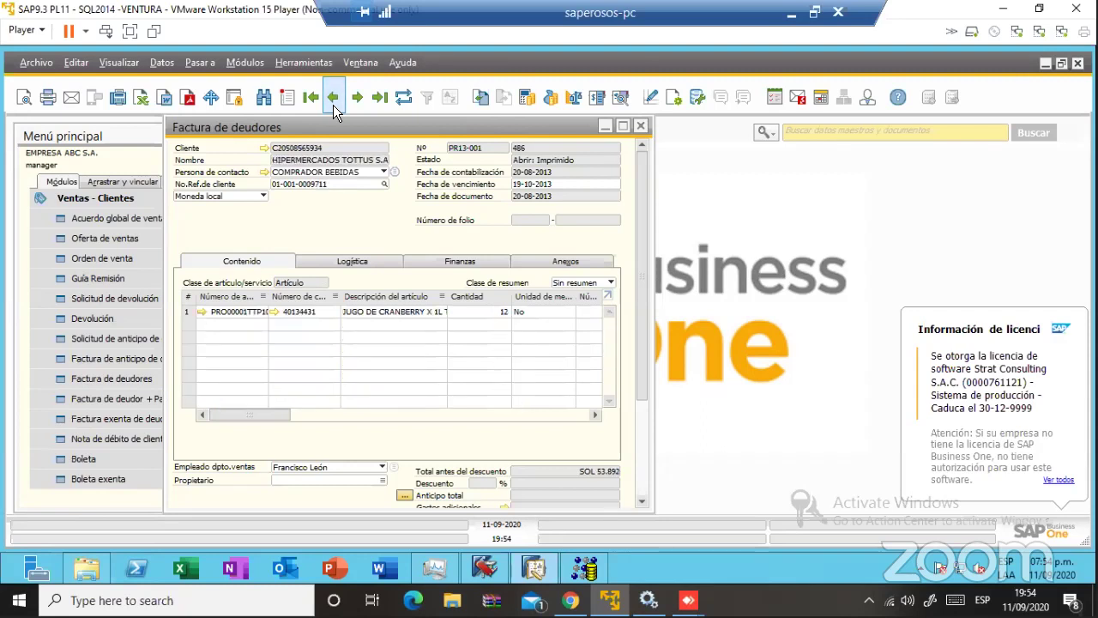
pyautogui.click(332, 103)
pyautogui.click(333, 103)
pyautogui.click(333, 103)
pyautogui.click(333, 103)
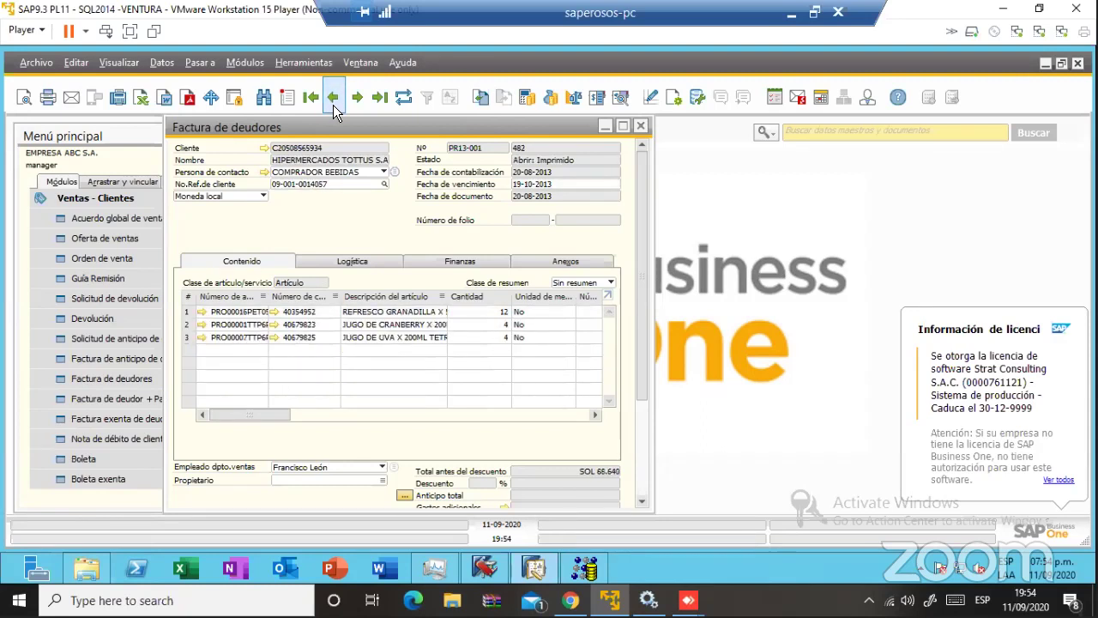
pyautogui.click(332, 97)
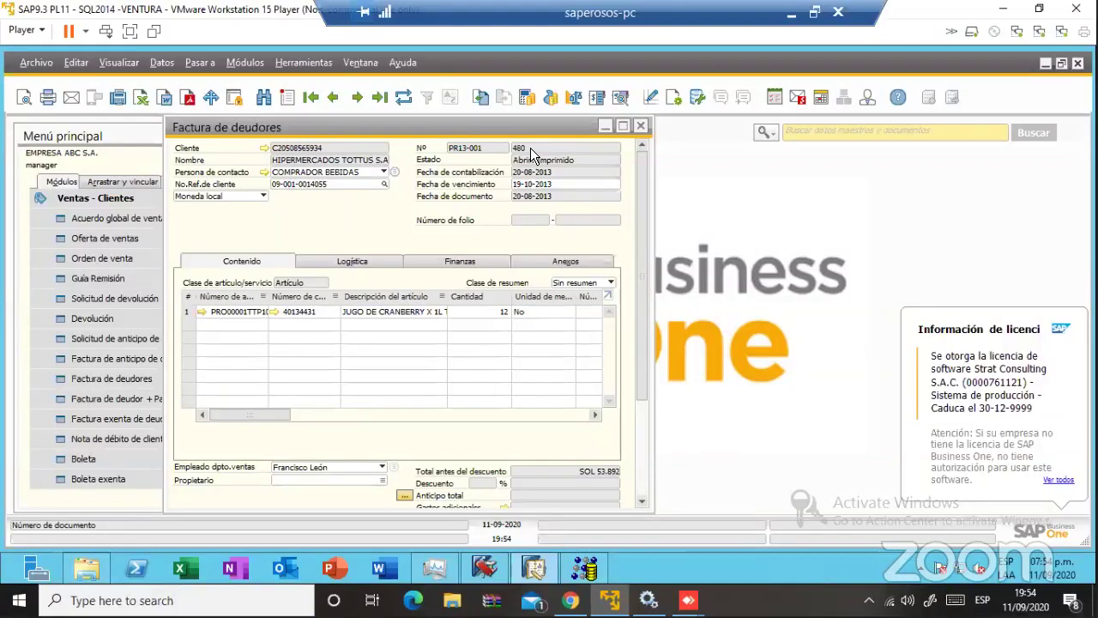
# Step: Page forward through invoices 483, 486 and 489 up to invoice 490
pyautogui.click(357, 98)
pyautogui.click(357, 98)
pyautogui.click(357, 97)
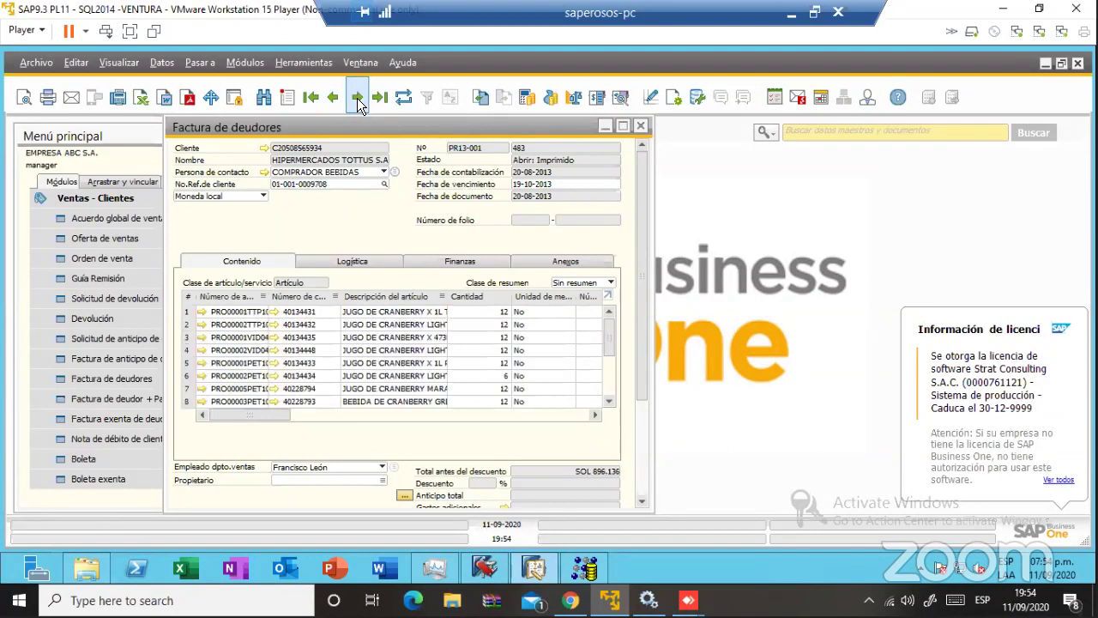
pyautogui.click(356, 97)
pyautogui.click(355, 98)
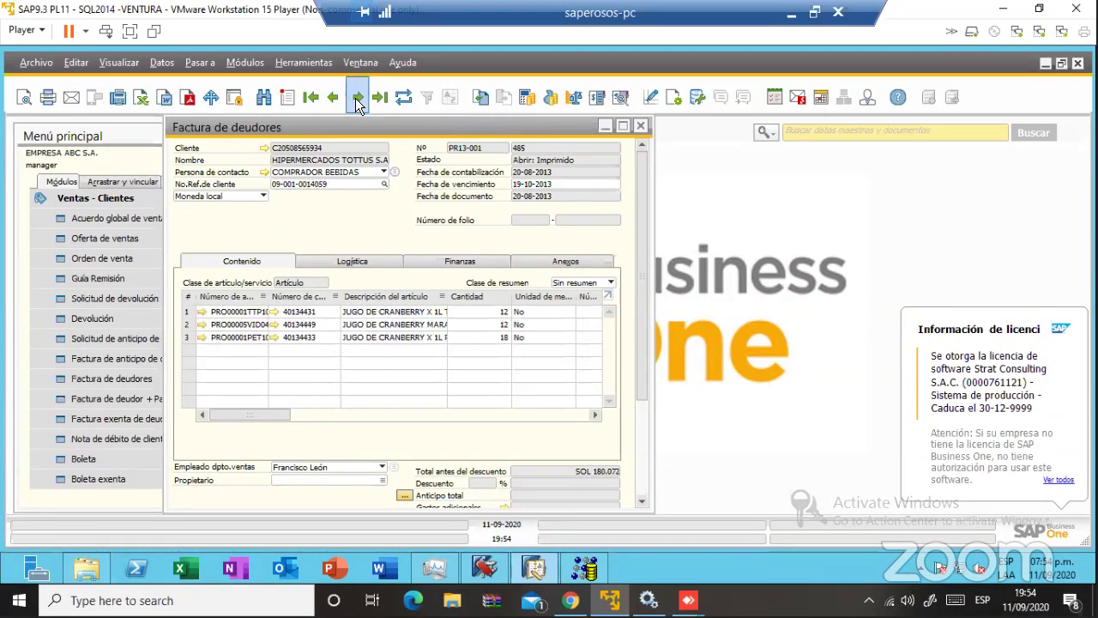
pyautogui.click(355, 98)
pyautogui.click(355, 98)
pyautogui.click(355, 98)
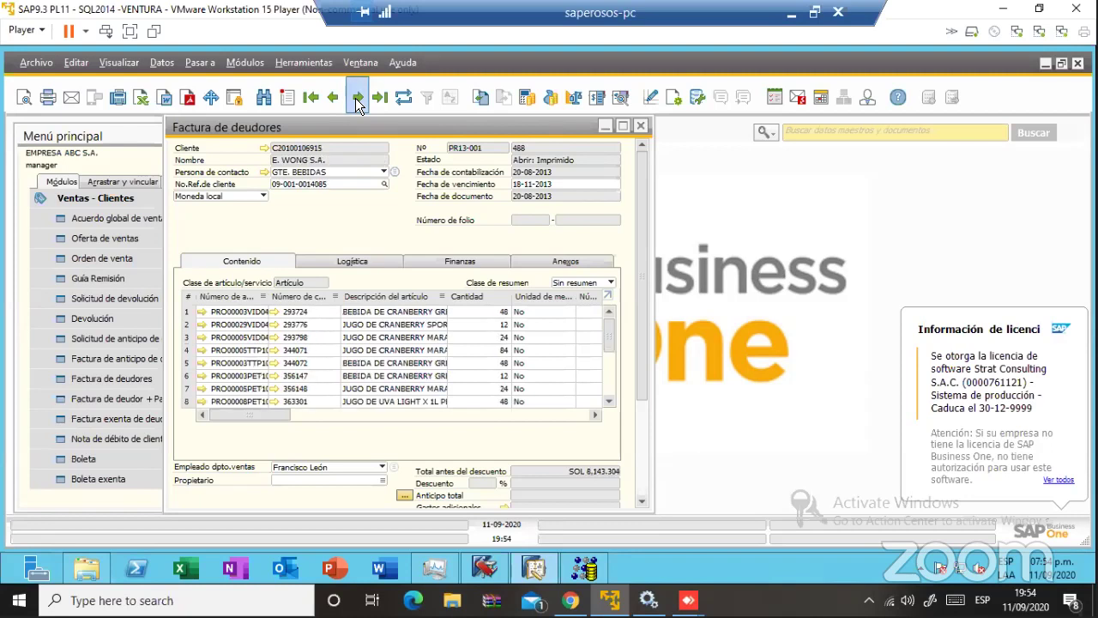
pyautogui.click(355, 97)
pyautogui.click(355, 98)
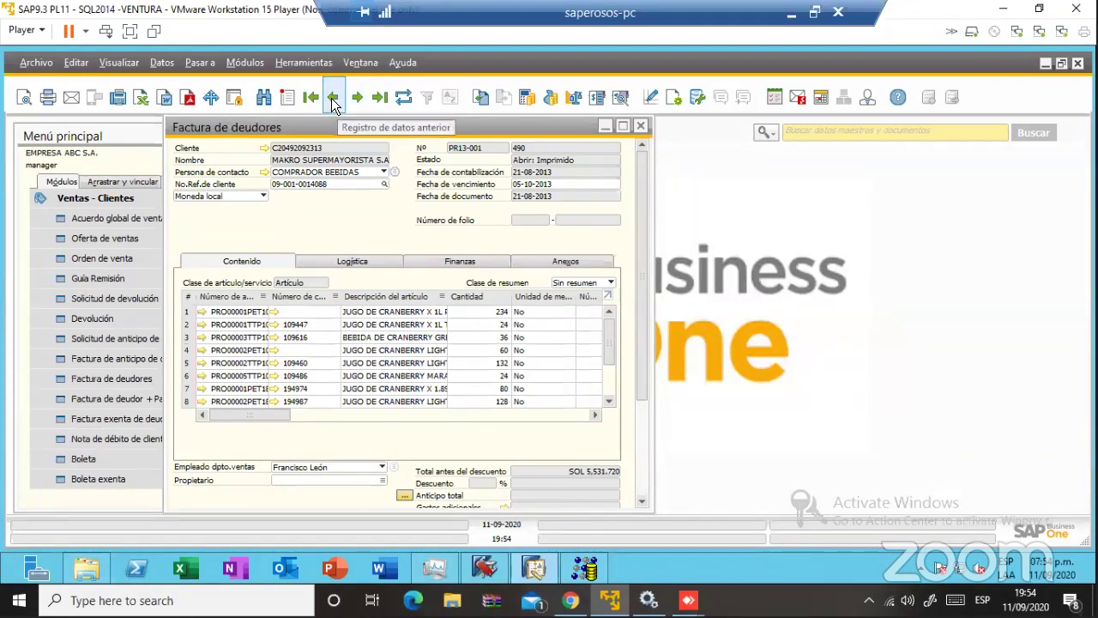
# Step: Page back from invoice 489 to invoice 478 for HIPERMERCADOS TOTTUS S.A
pyautogui.click(333, 98)
pyautogui.click(331, 98)
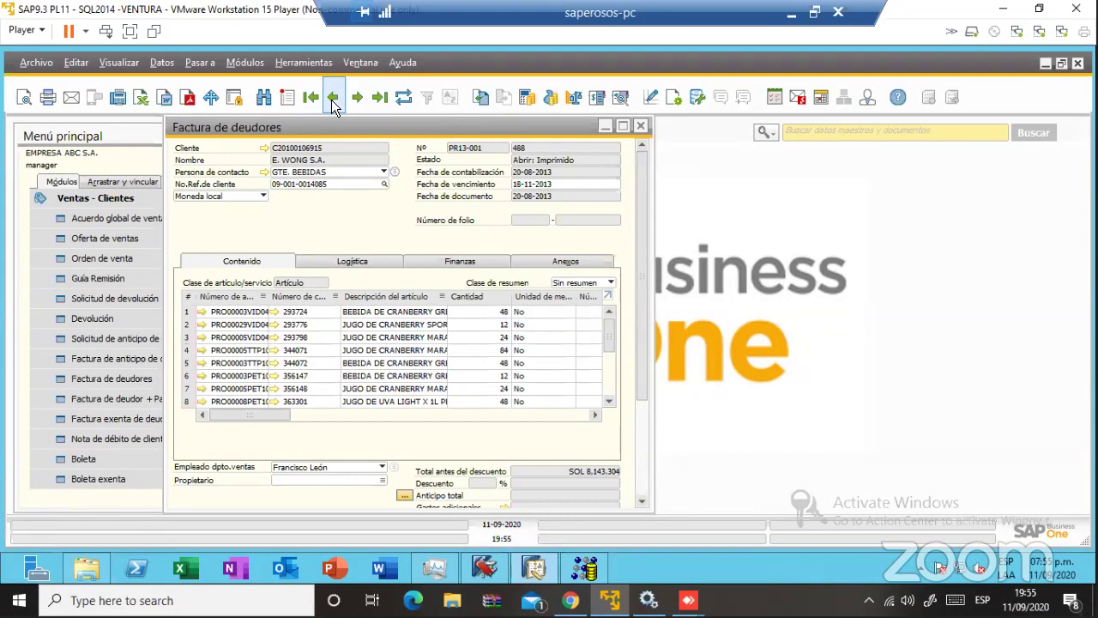
pyautogui.click(332, 100)
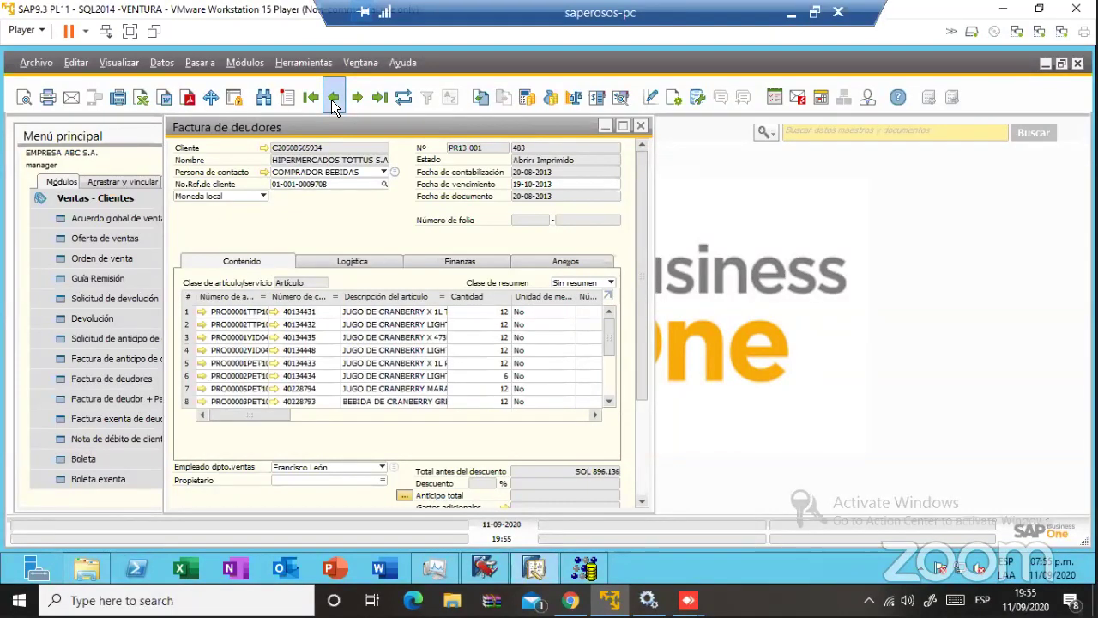
pyautogui.click(331, 100)
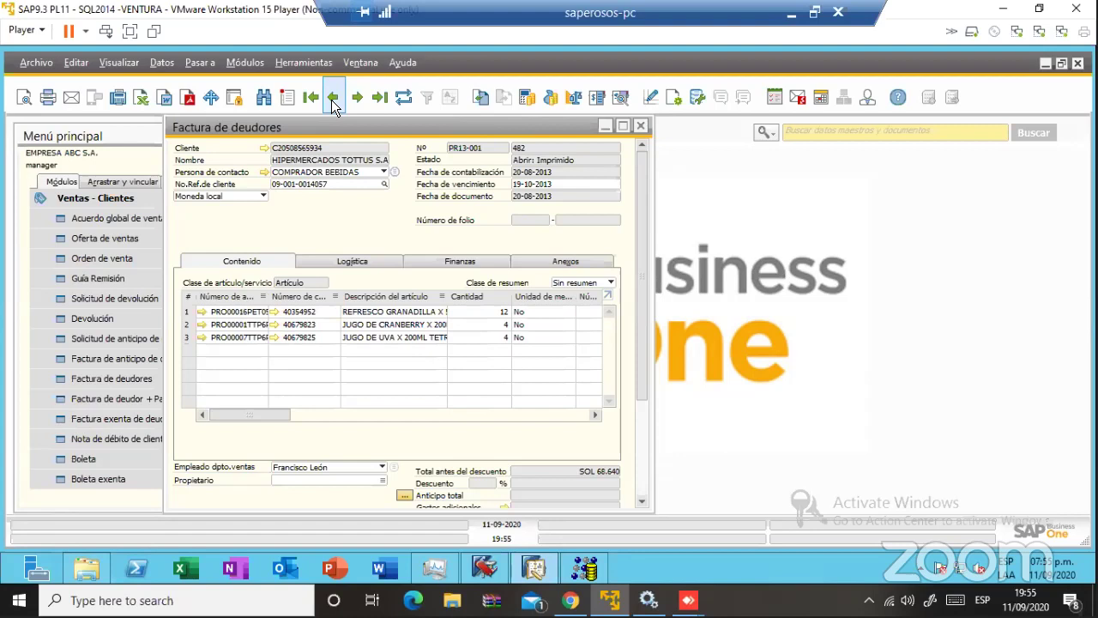
pyautogui.click(331, 99)
pyautogui.click(331, 100)
pyautogui.click(331, 99)
pyautogui.click(331, 99)
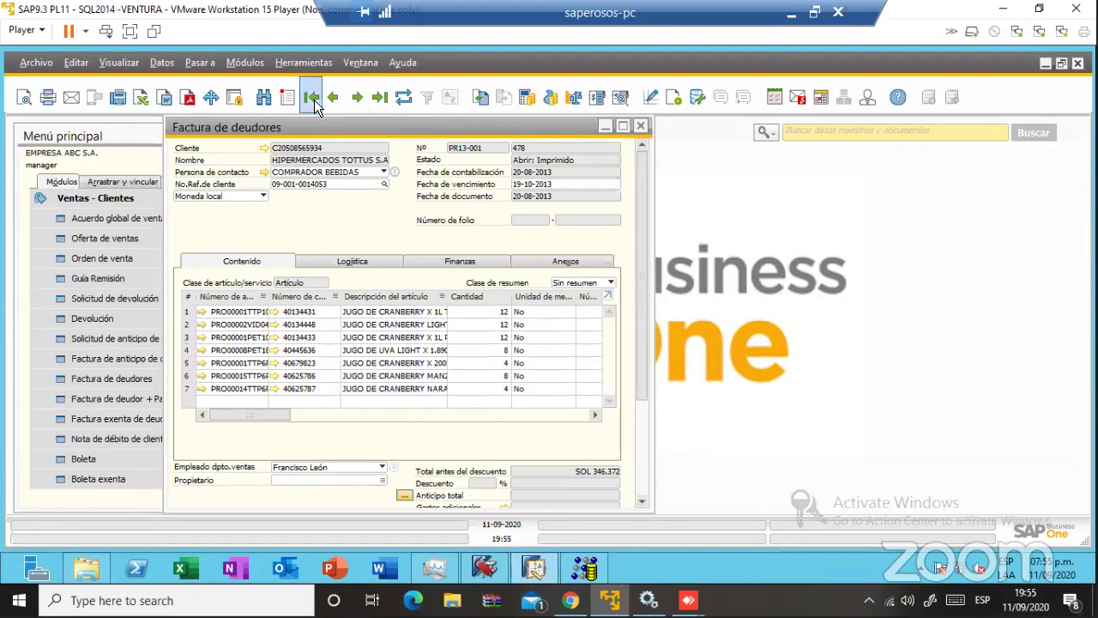
# Step: Jump to the first invoice, then to the last, invoice 491 for DISTRIBUIDORA PROFIT S.A.C
pyautogui.click(314, 99)
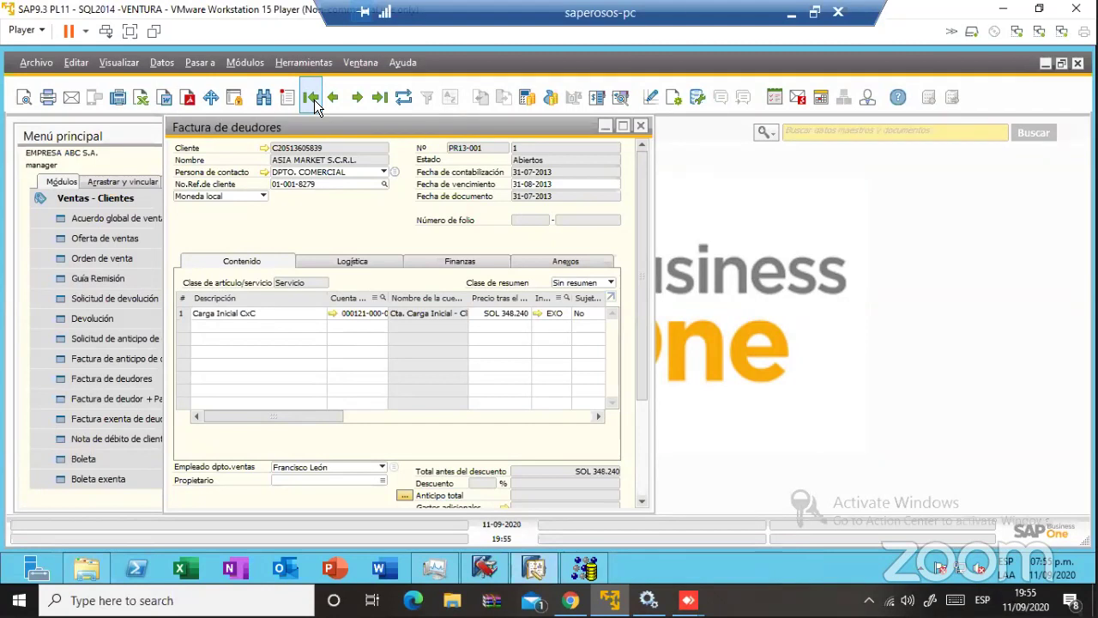
pyautogui.click(381, 98)
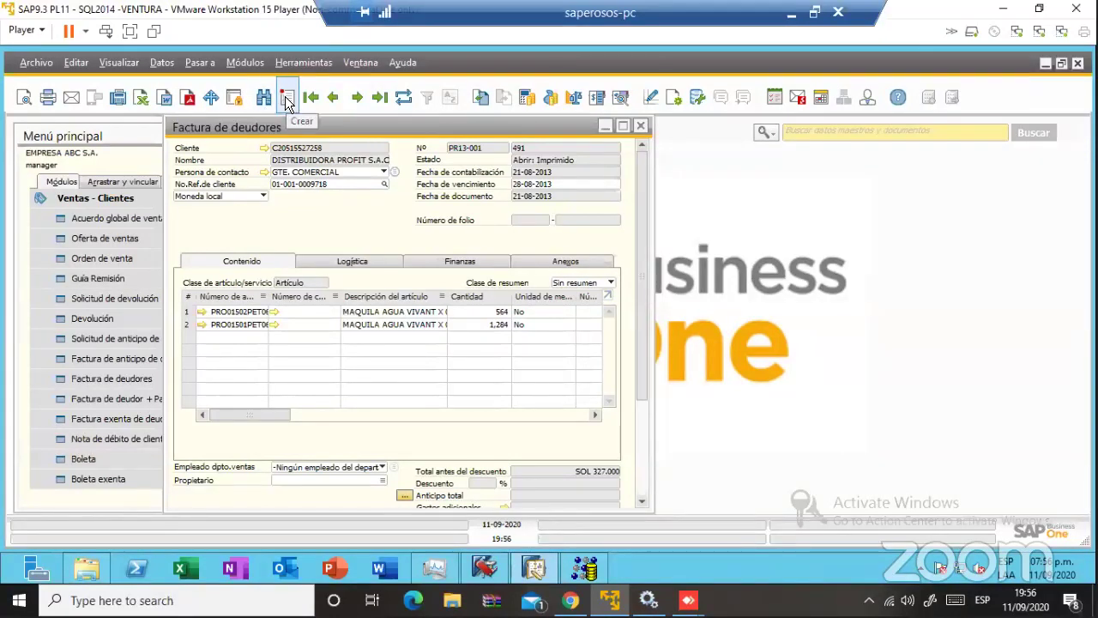
# Step: Shift the invoice window right and step back through ten earlier invoices
pyautogui.moveTo(333, 123); pyautogui.dragTo(343, 127)
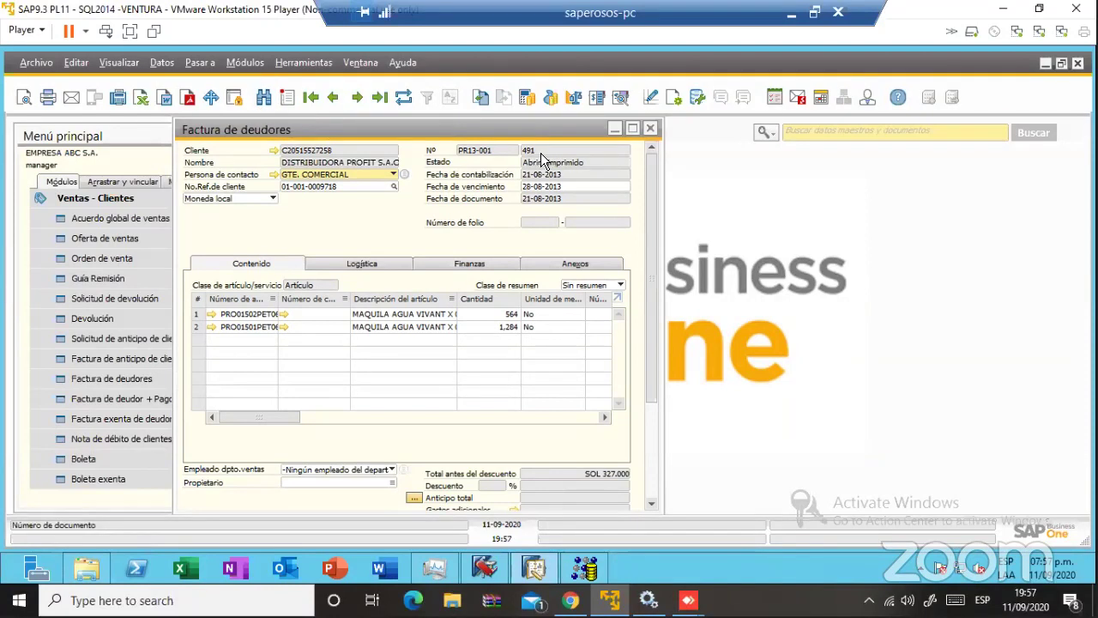
pyautogui.click(332, 99)
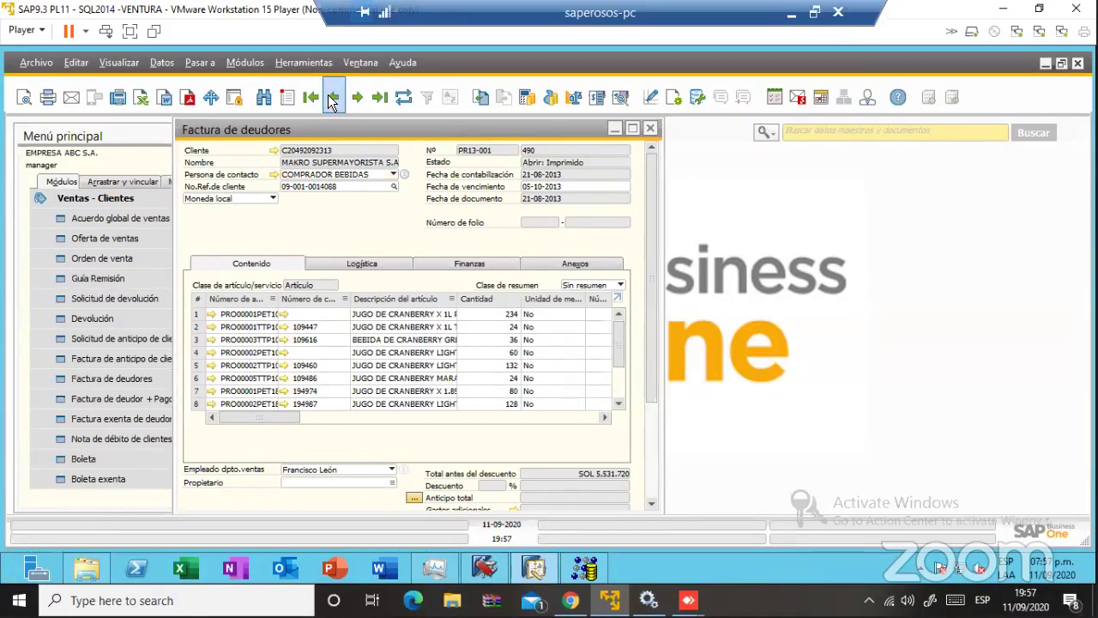
pyautogui.click(332, 98)
pyautogui.click(332, 98)
pyautogui.click(332, 99)
pyautogui.click(332, 99)
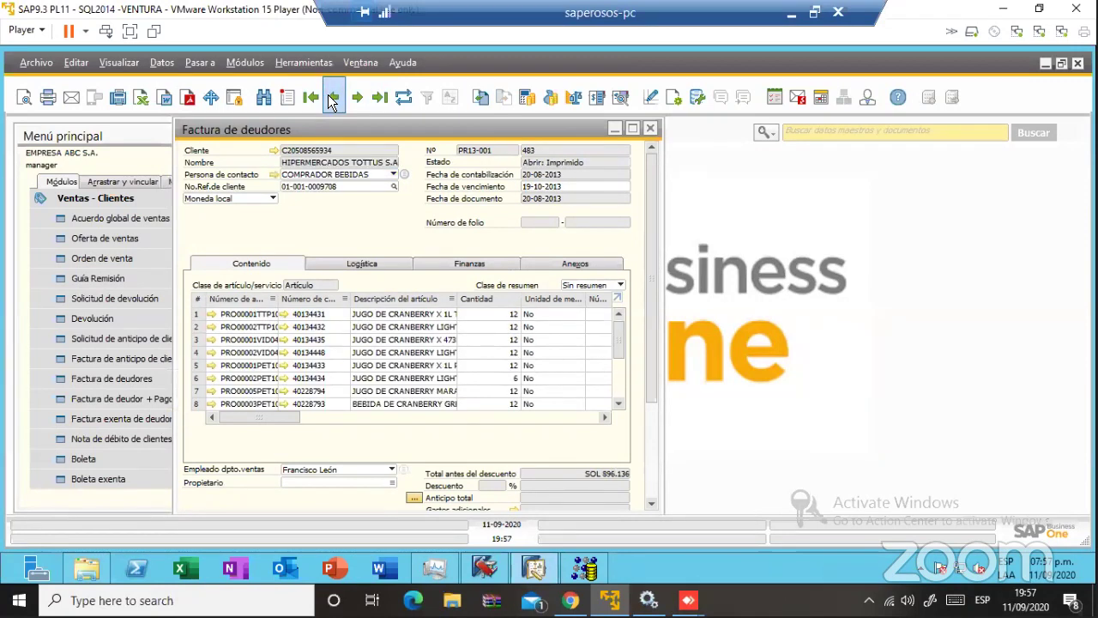
pyautogui.click(332, 99)
pyautogui.click(332, 98)
pyautogui.click(332, 99)
pyautogui.click(332, 99)
pyautogui.click(332, 98)
pyautogui.click(332, 99)
pyautogui.click(332, 99)
pyautogui.click(332, 99)
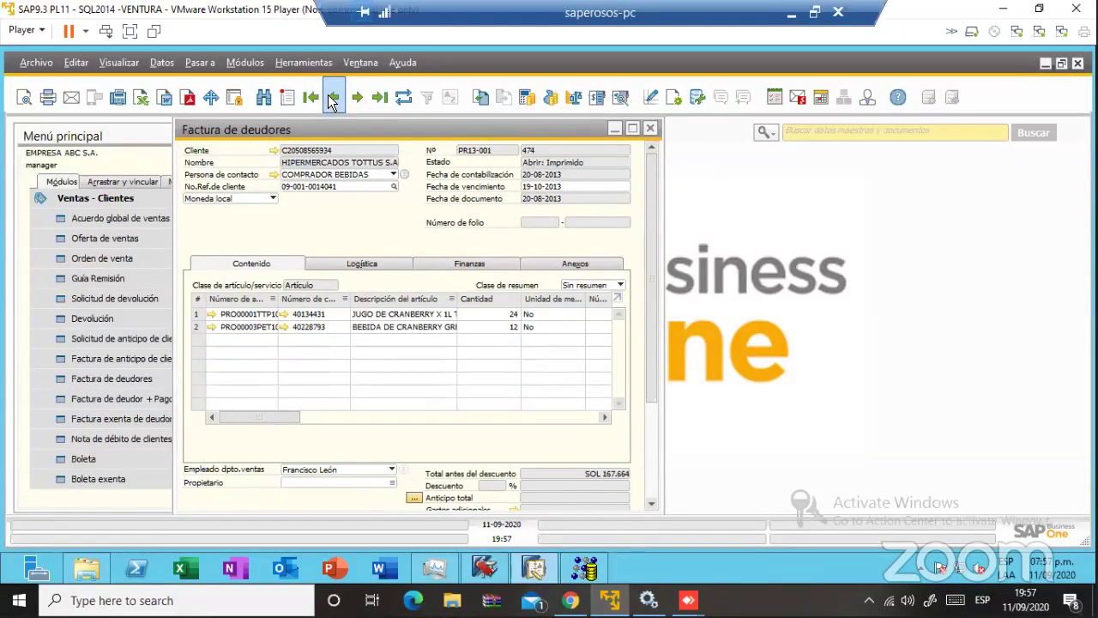
pyautogui.click(332, 99)
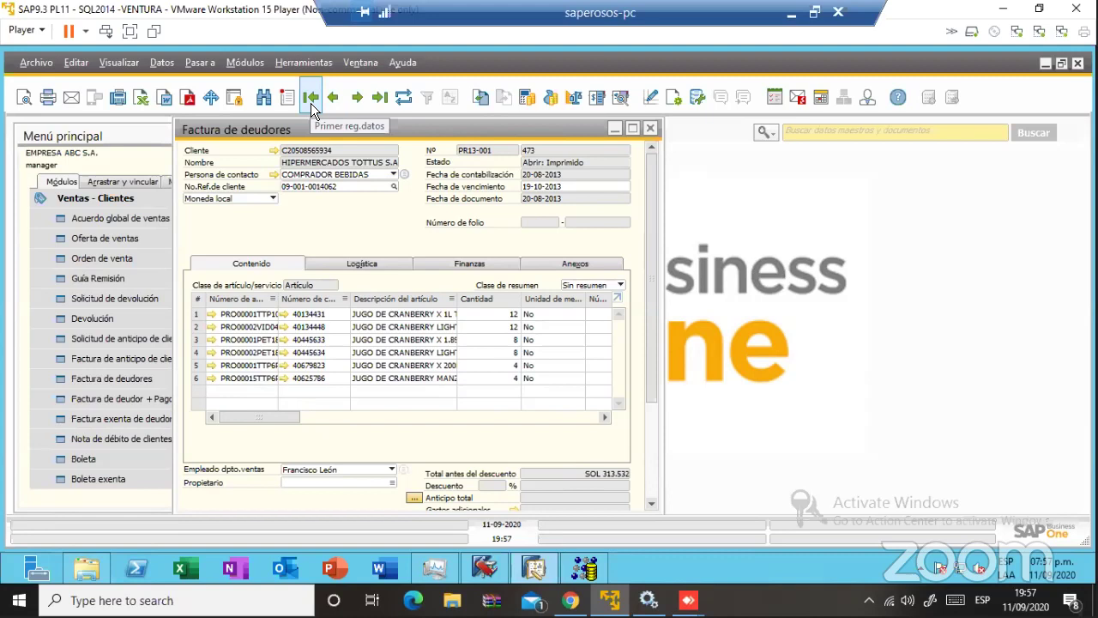
# Step: Jump to the first invoice and advance to invoice Nº 3 for CENCOSUD RETAIL PERU
pyautogui.click(311, 98)
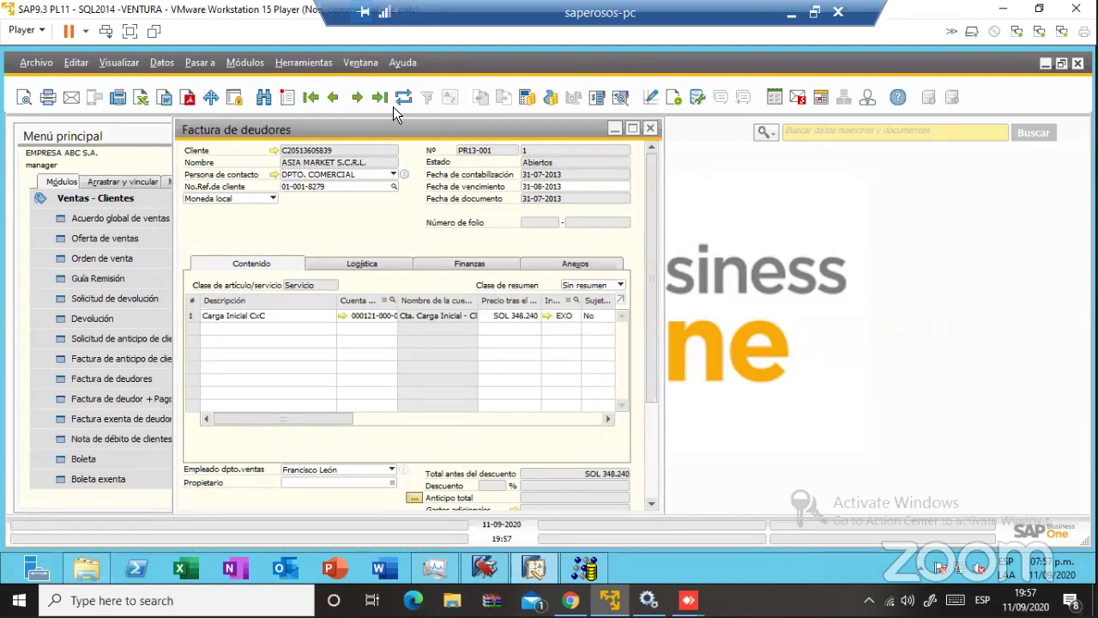
pyautogui.click(359, 99)
pyautogui.click(358, 99)
pyautogui.click(358, 99)
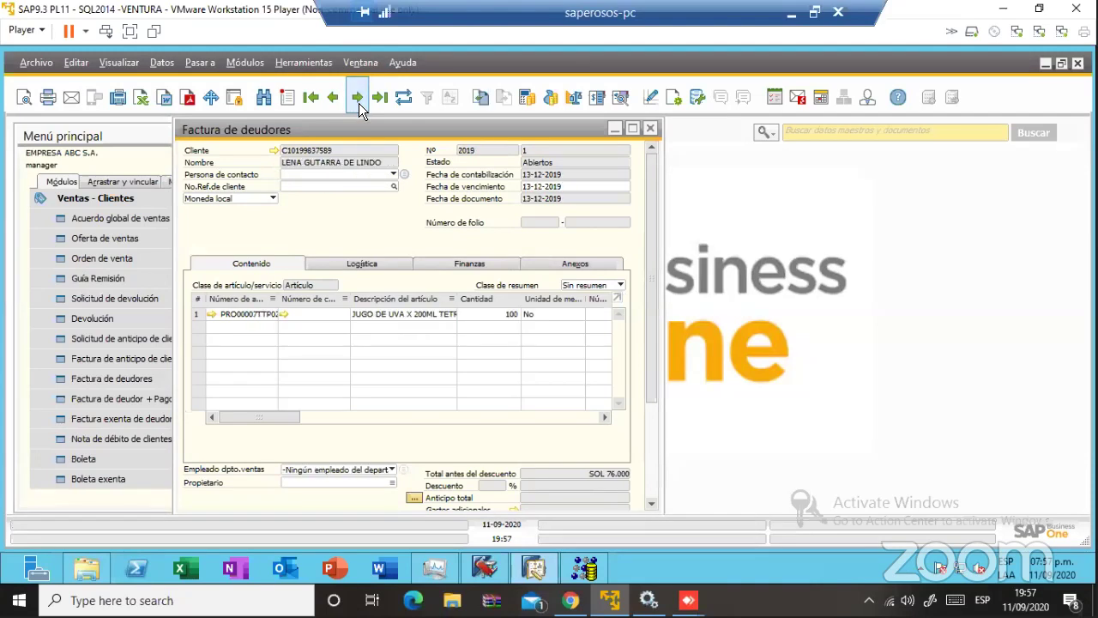
pyautogui.click(359, 99)
pyautogui.click(359, 99)
pyautogui.click(358, 99)
pyautogui.click(358, 98)
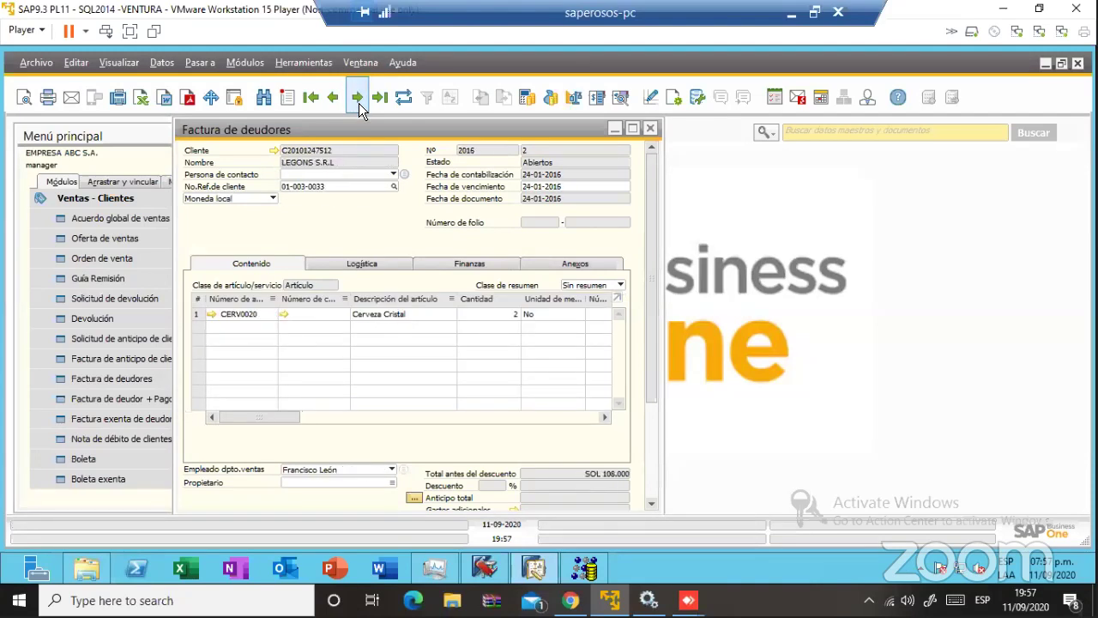
pyautogui.click(359, 99)
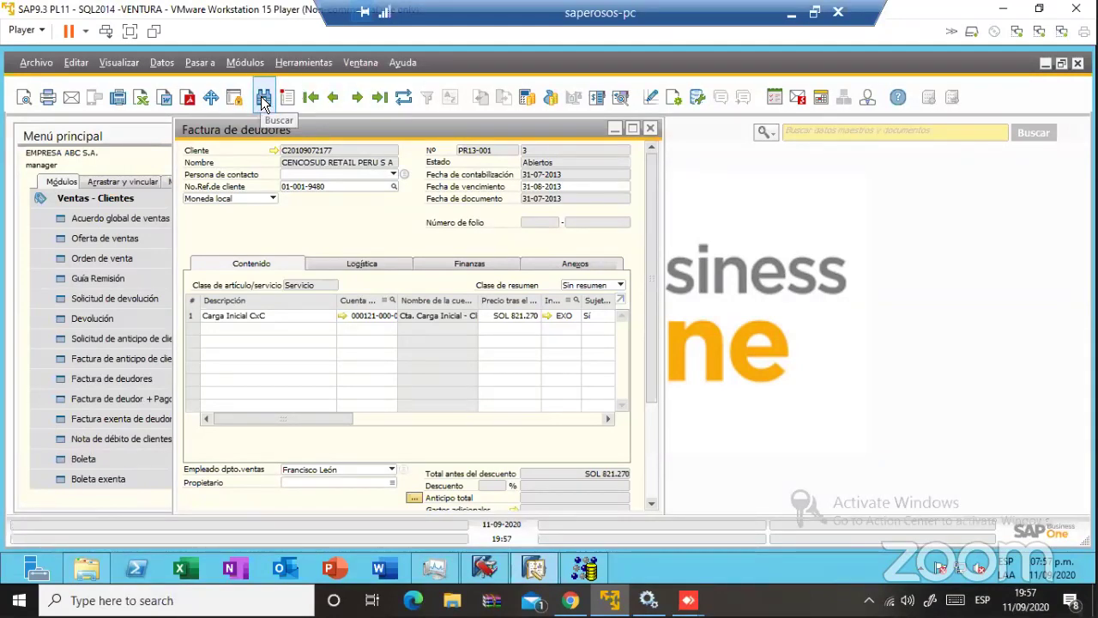
# Step: Switch the invoice form to Find mode and enter 200 in the Nº field
pyautogui.click(263, 99)
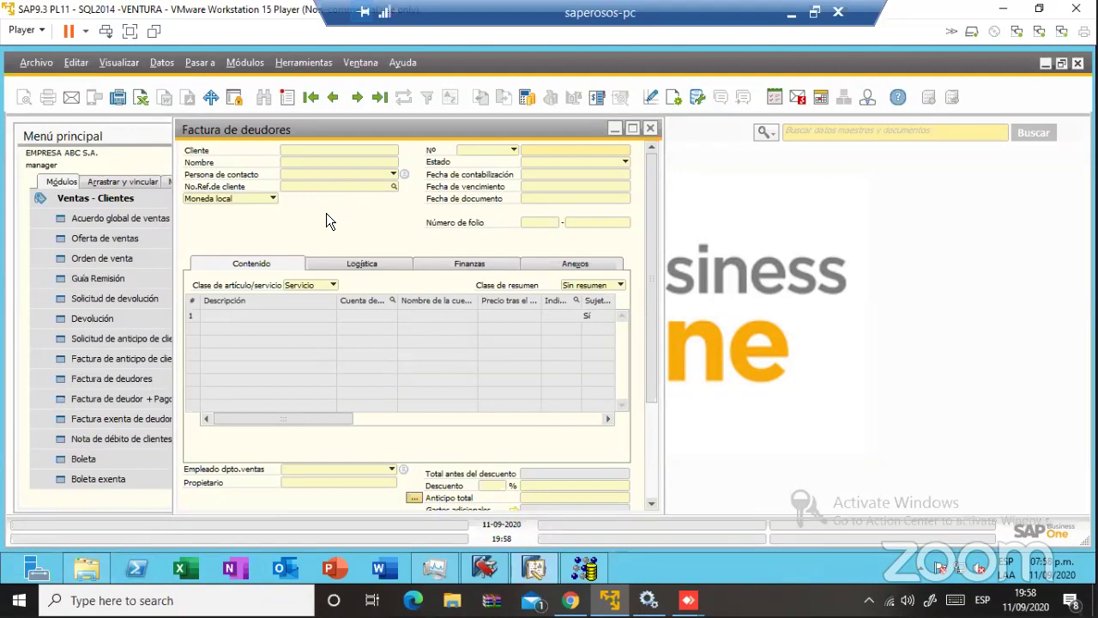
pyautogui.click(546, 150)
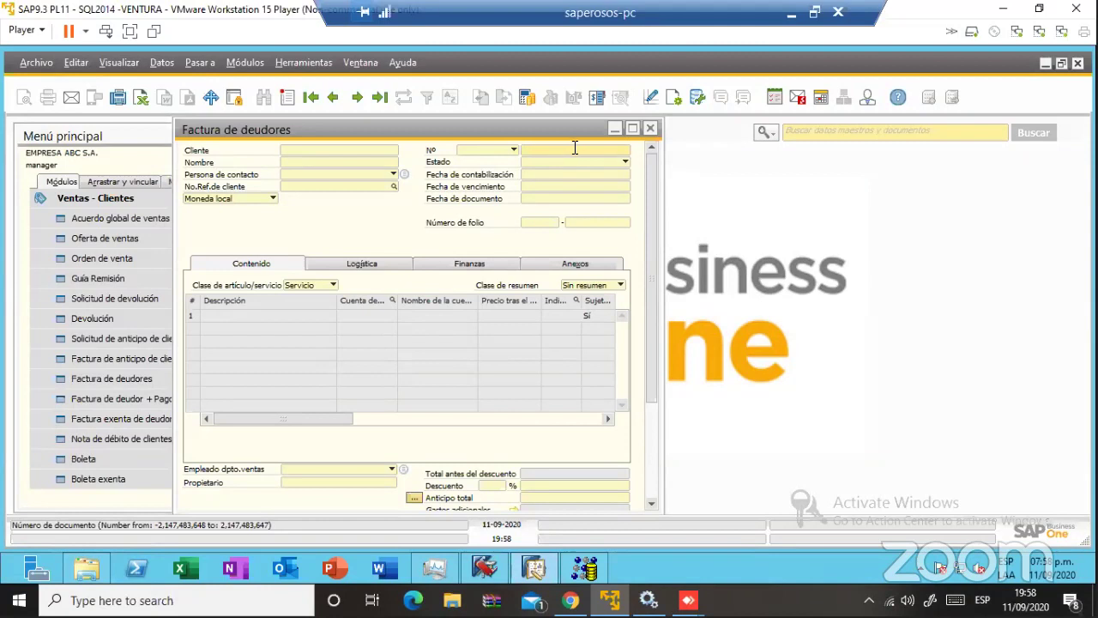
pyautogui.click(613, 174)
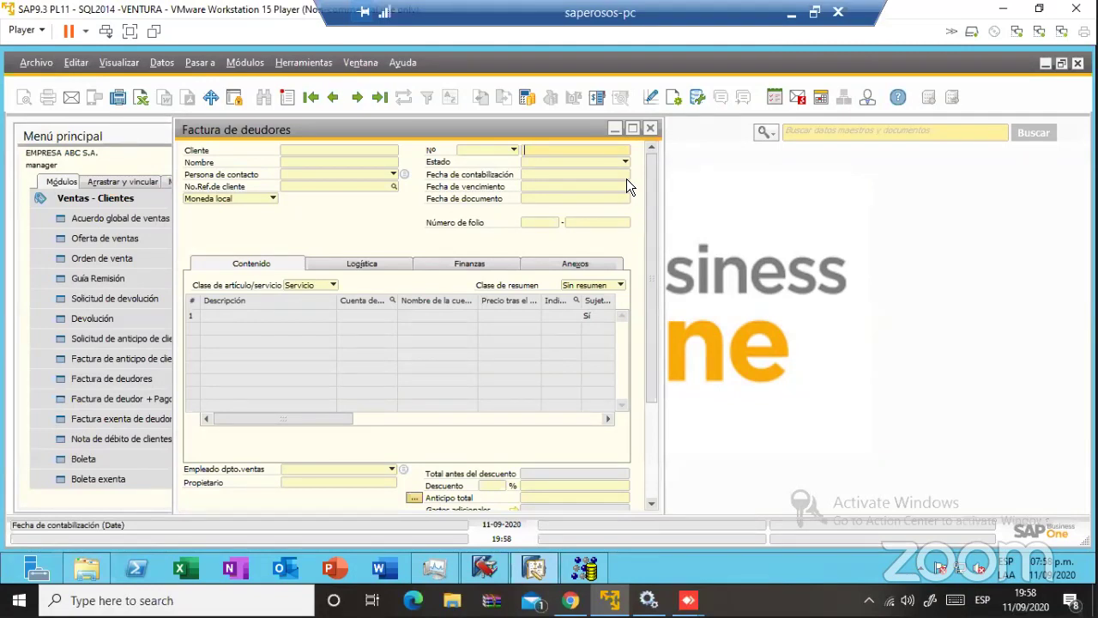
pyautogui.click(599, 151)
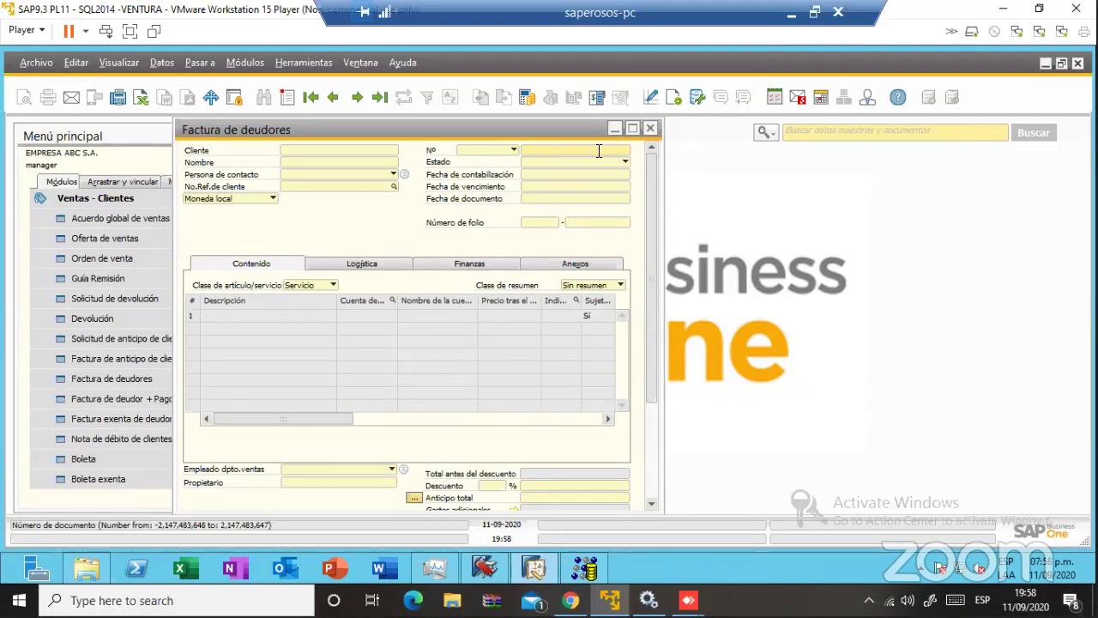
pyautogui.write('200')
# Step: Select the number 200 and scroll the blank search form up and down
pyautogui.doubleClick(548, 151)
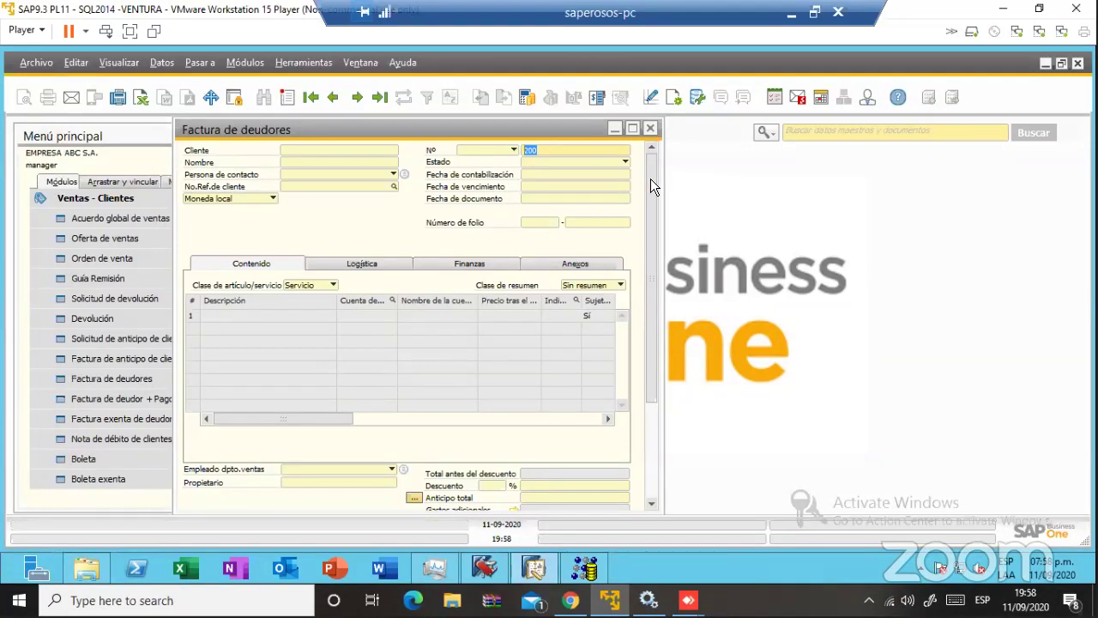
pyautogui.moveTo(650, 180); pyautogui.dragTo(655, 343)
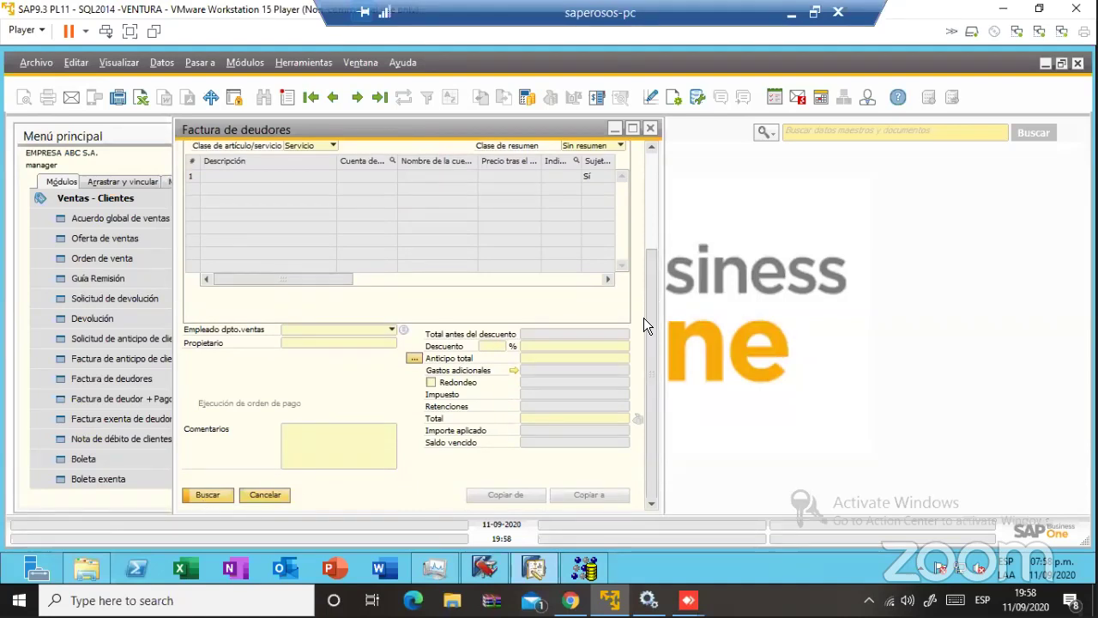
pyautogui.moveTo(650, 316); pyautogui.dragTo(651, 178)
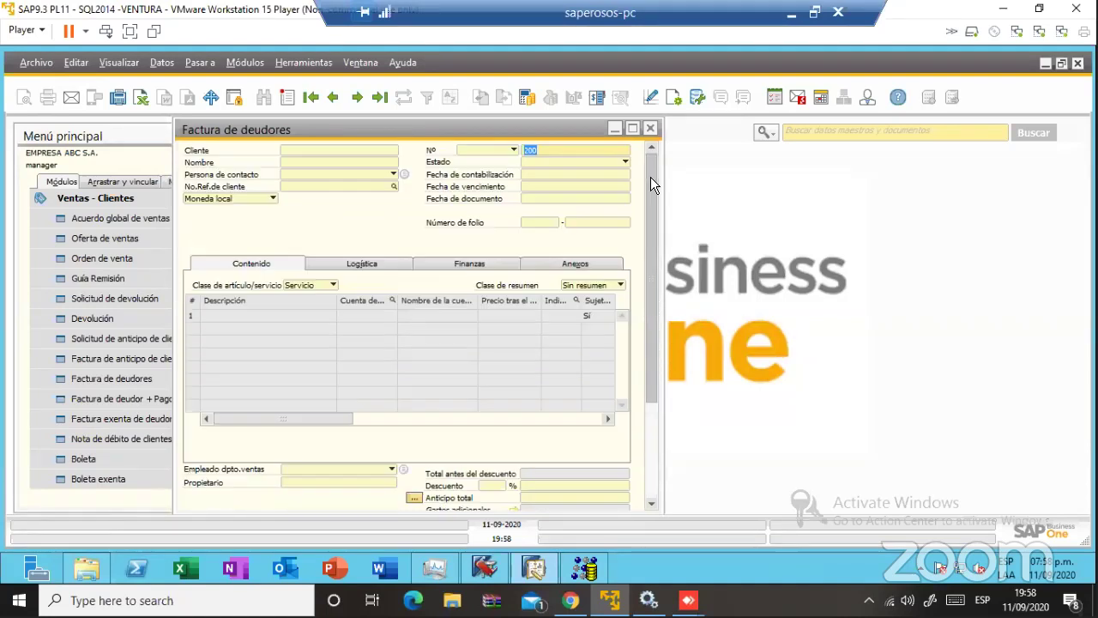
pyautogui.click(558, 153)
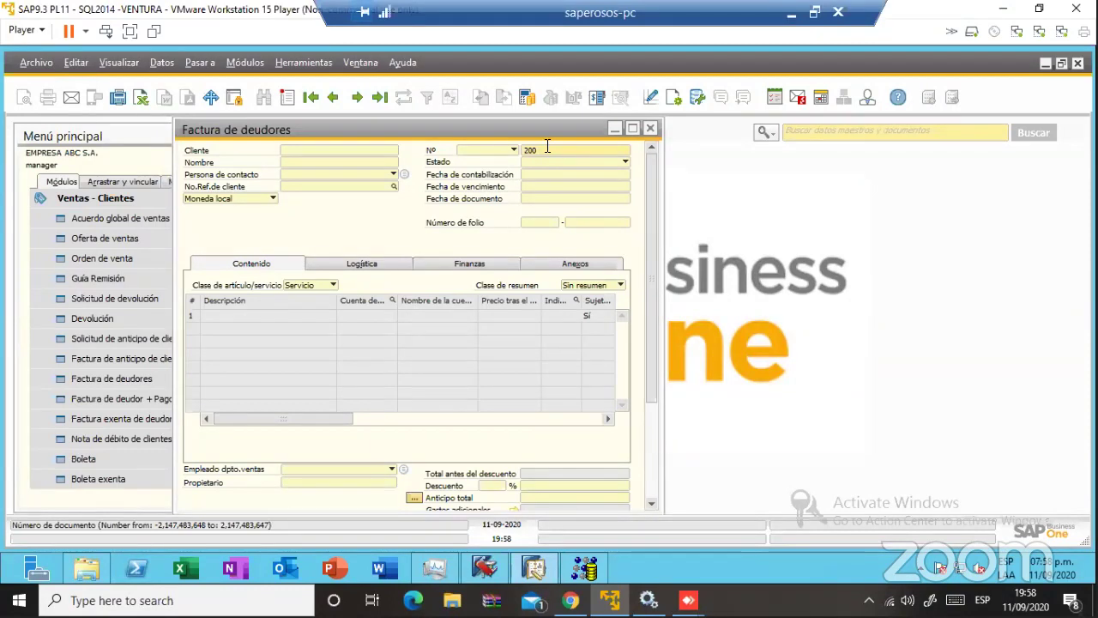
pyautogui.scroll(-3, 645, 269)
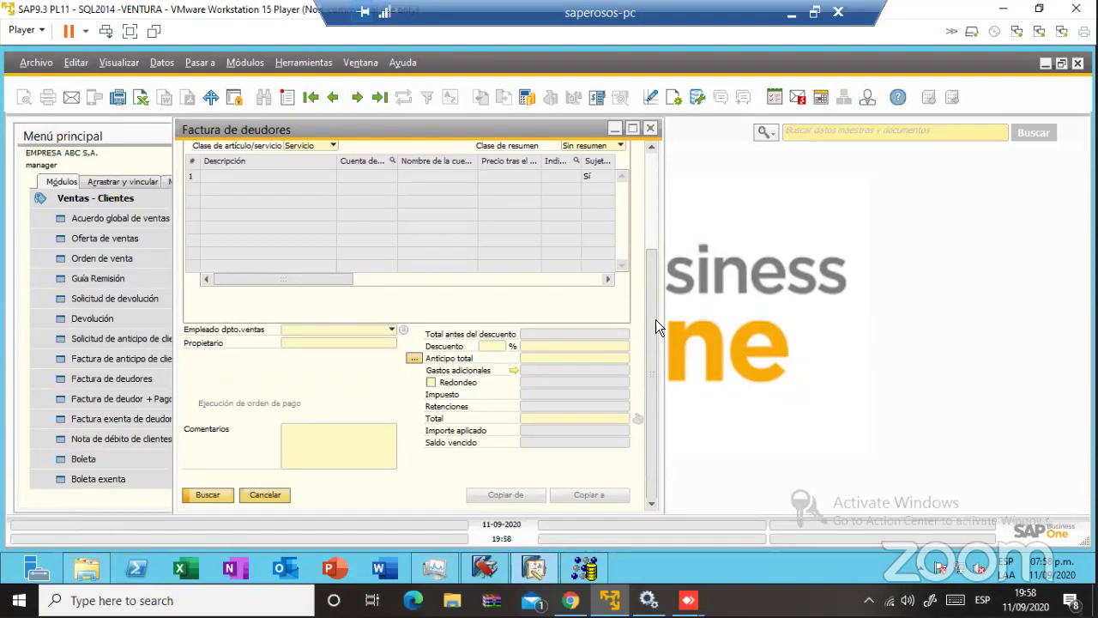
pyautogui.moveTo(655, 319); pyautogui.dragTo(659, 202)
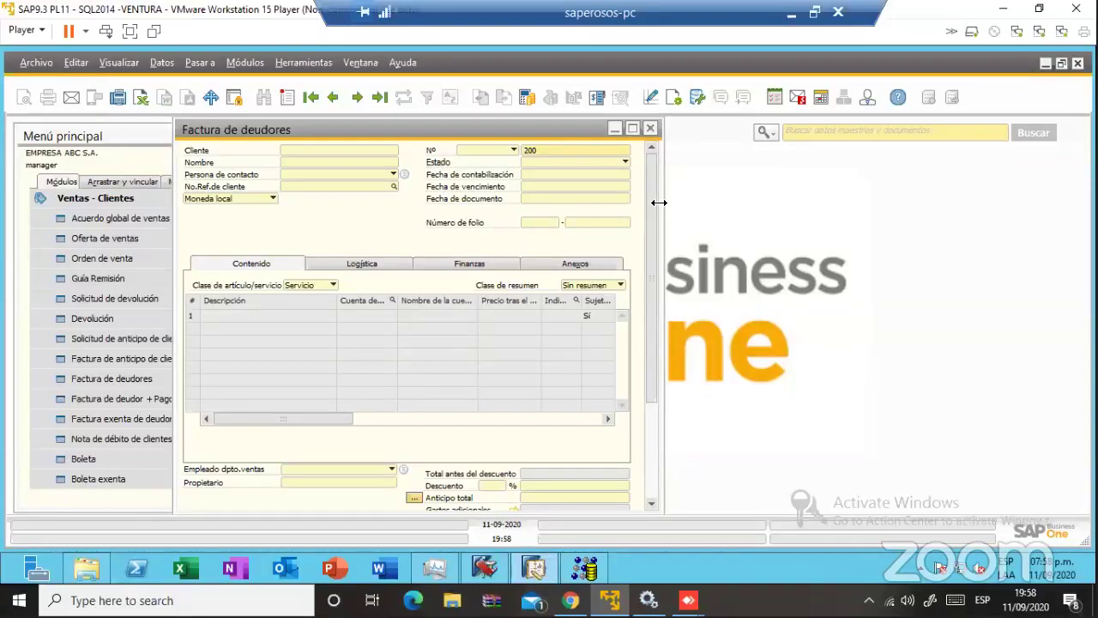
pyautogui.moveTo(654, 200); pyautogui.dragTo(661, 322)
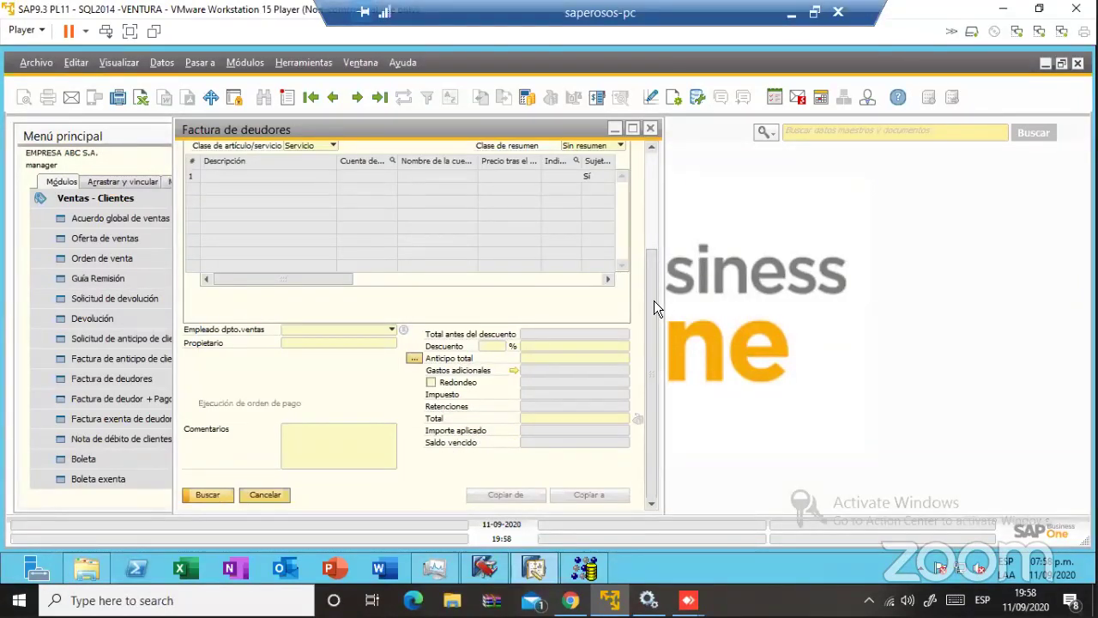
pyautogui.moveTo(654, 302); pyautogui.dragTo(667, 175)
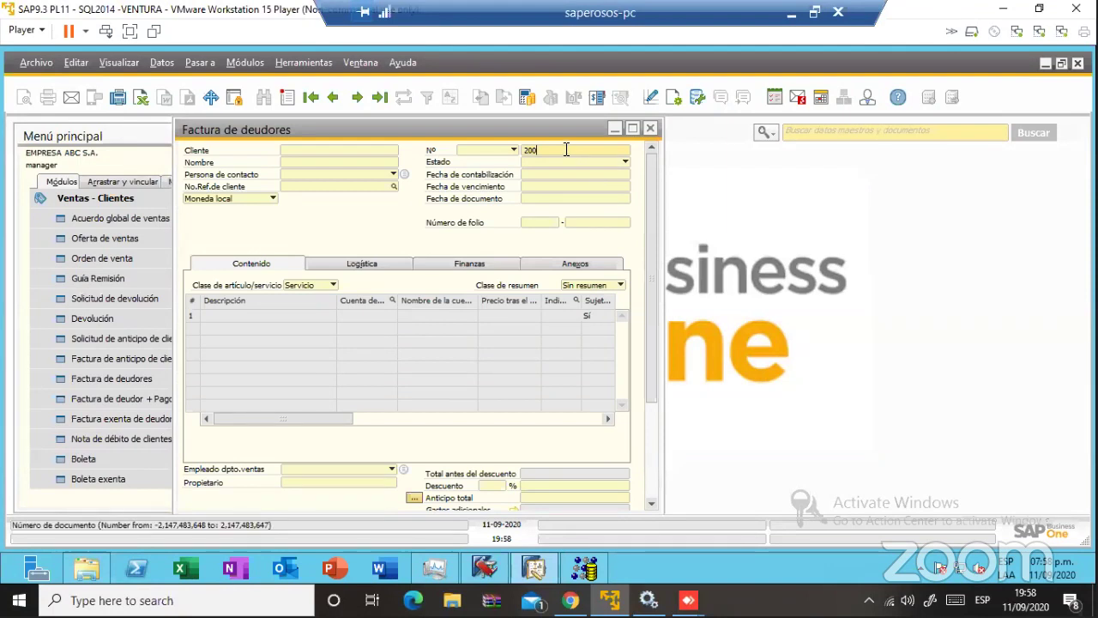
# Step: Run the search to retrieve invoice 200 for HIPERMERCADOS TOTTUS S.A., then return to Find mode
pyautogui.press('Return')
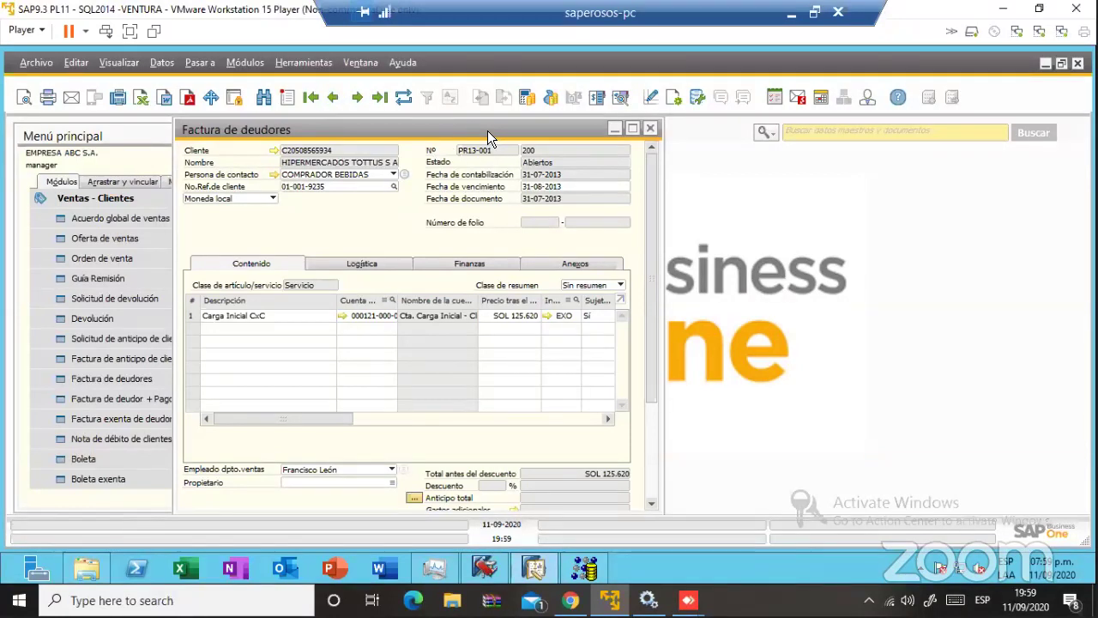
pyautogui.moveTo(318, 129); pyautogui.dragTo(333, 133)
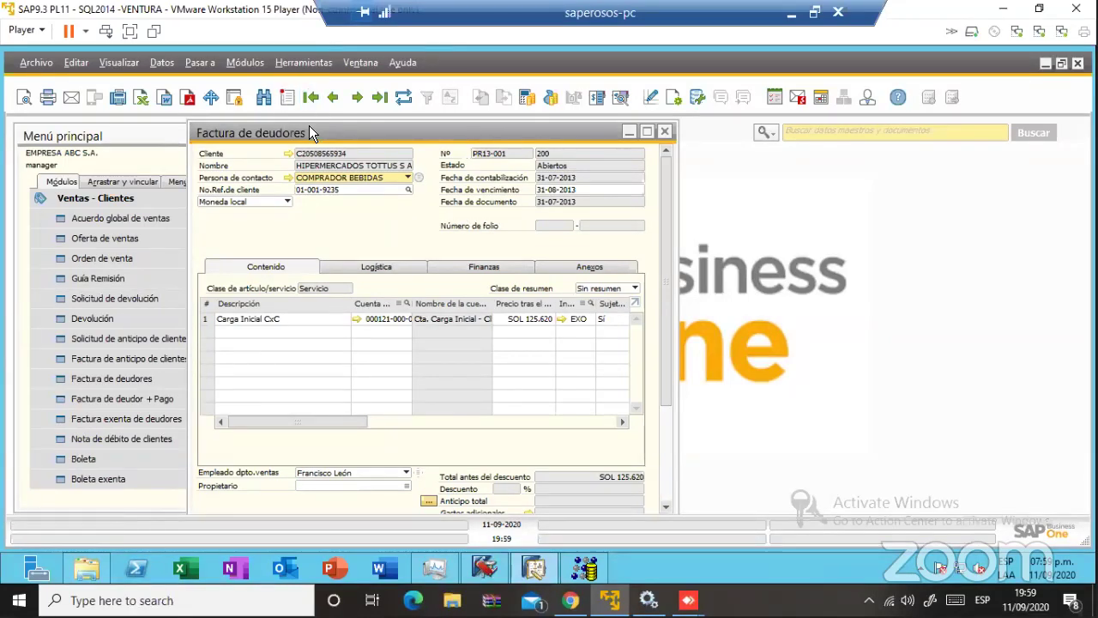
pyautogui.click(266, 101)
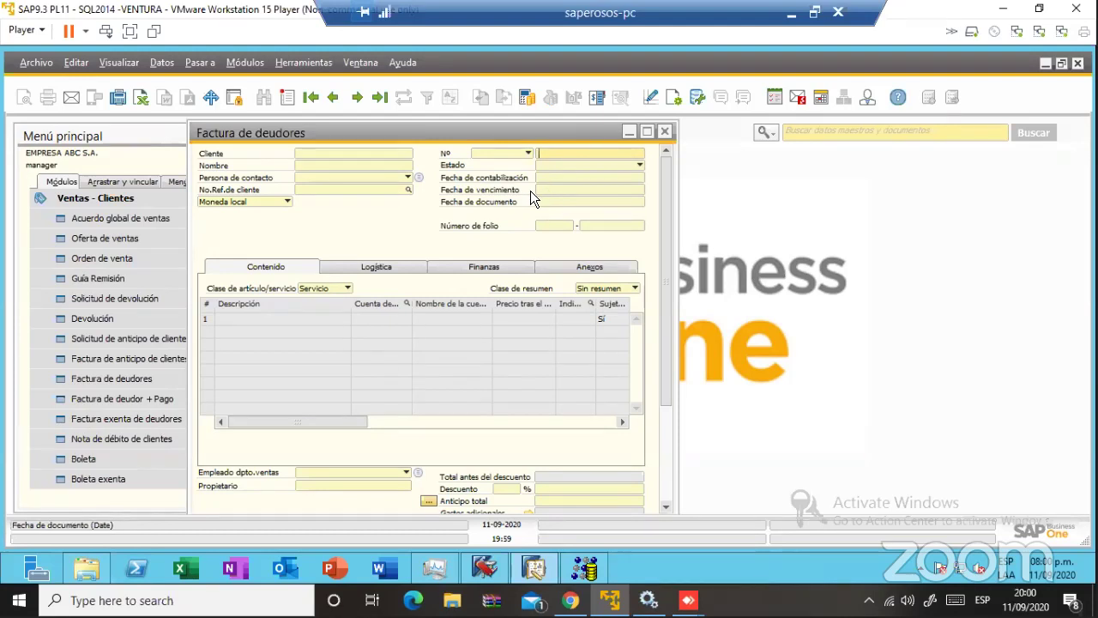
# Step: Start a blank new invoice Nº 1 dated 11-09-2020 and bring the form to the front
pyautogui.click(289, 100)
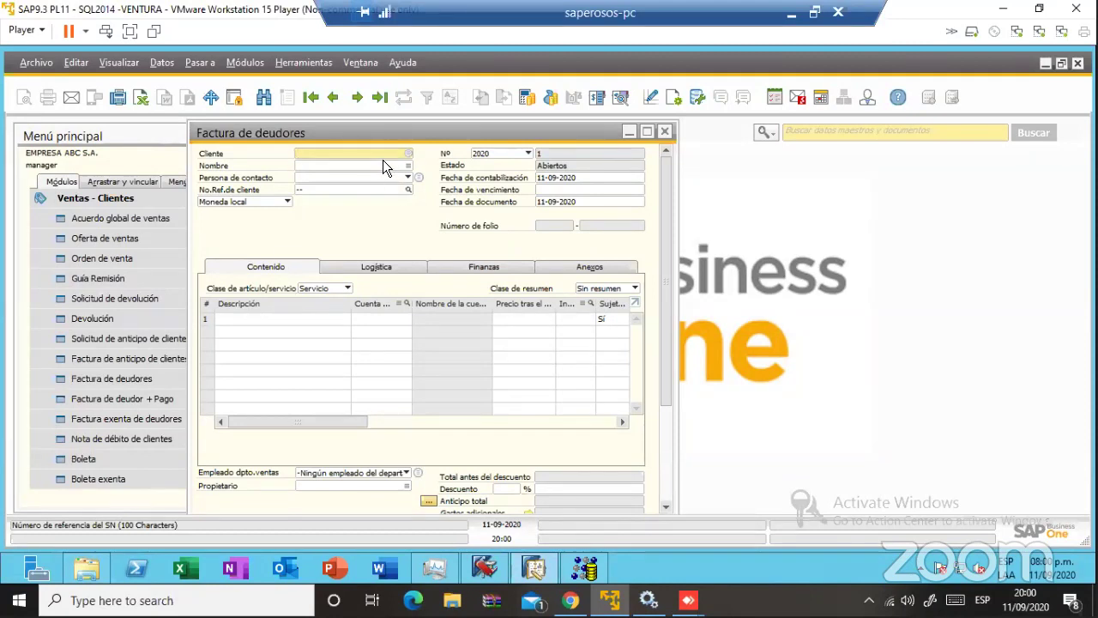
pyautogui.click(352, 166)
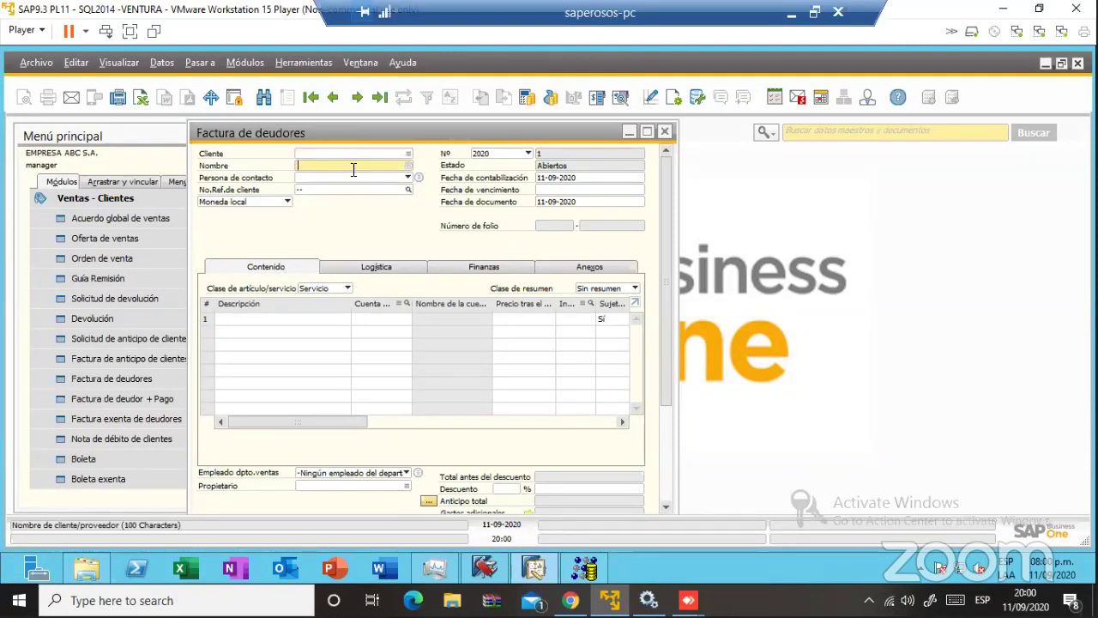
pyautogui.click(353, 153)
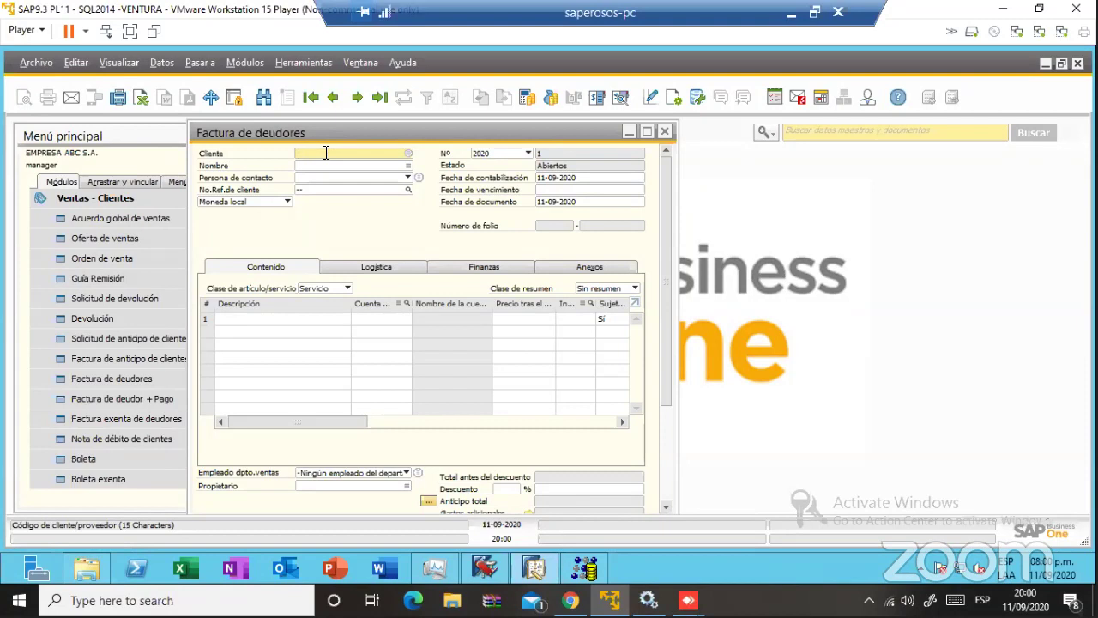
pyautogui.moveTo(334, 130); pyautogui.dragTo(378, 127)
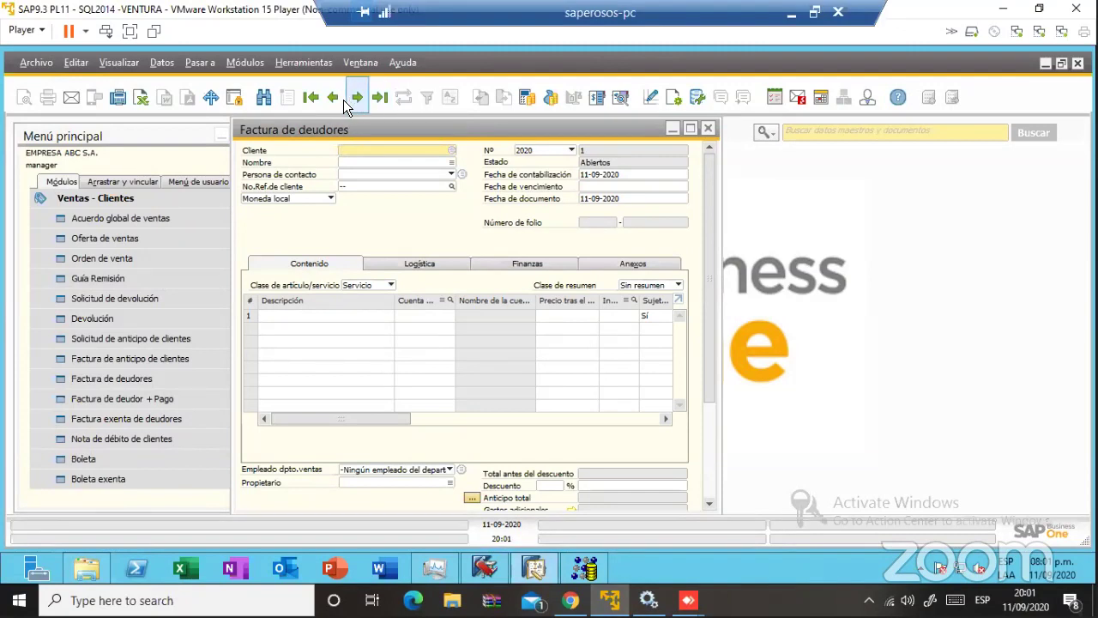
pyautogui.click(381, 129)
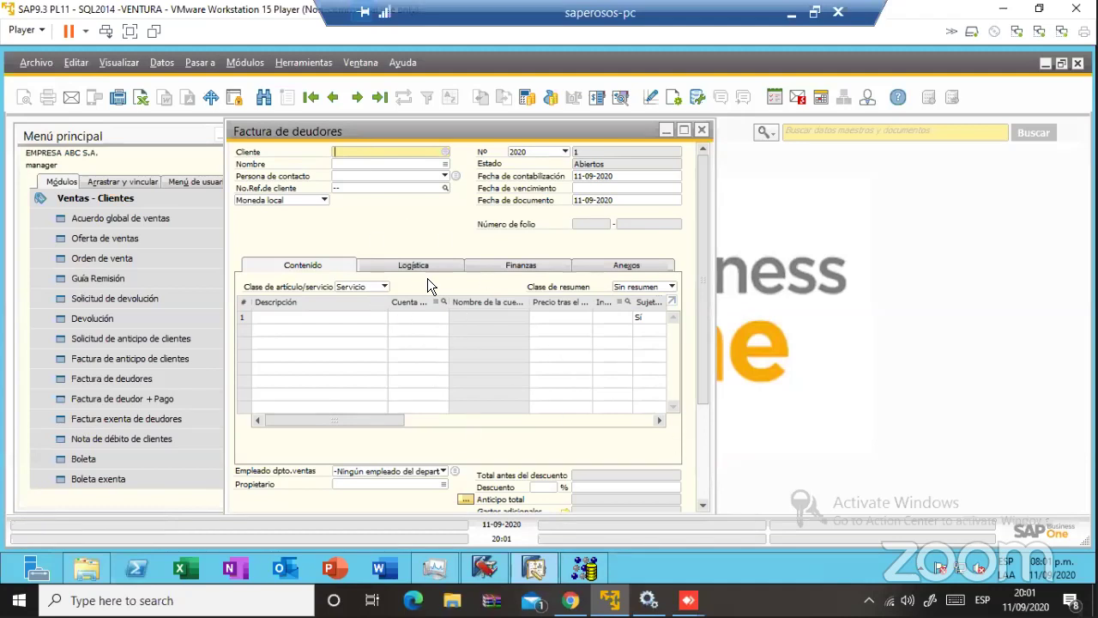
# Step: Discard the blank invoice, return to invoice 491, and open its Factura_PE Artículos print preview
pyautogui.click(333, 99)
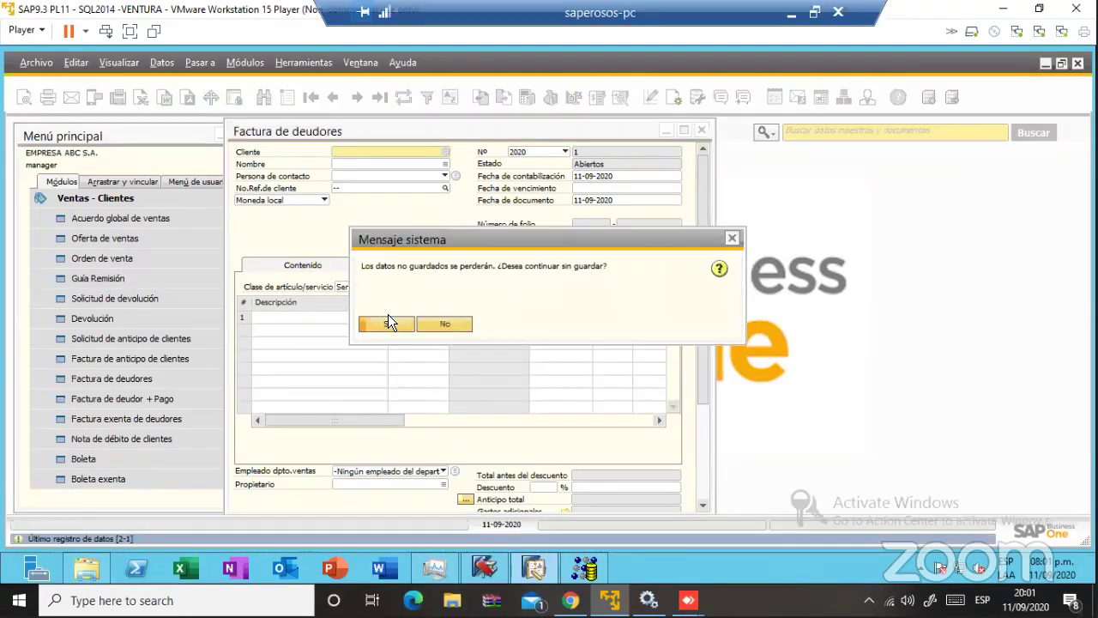
pyautogui.click(395, 319)
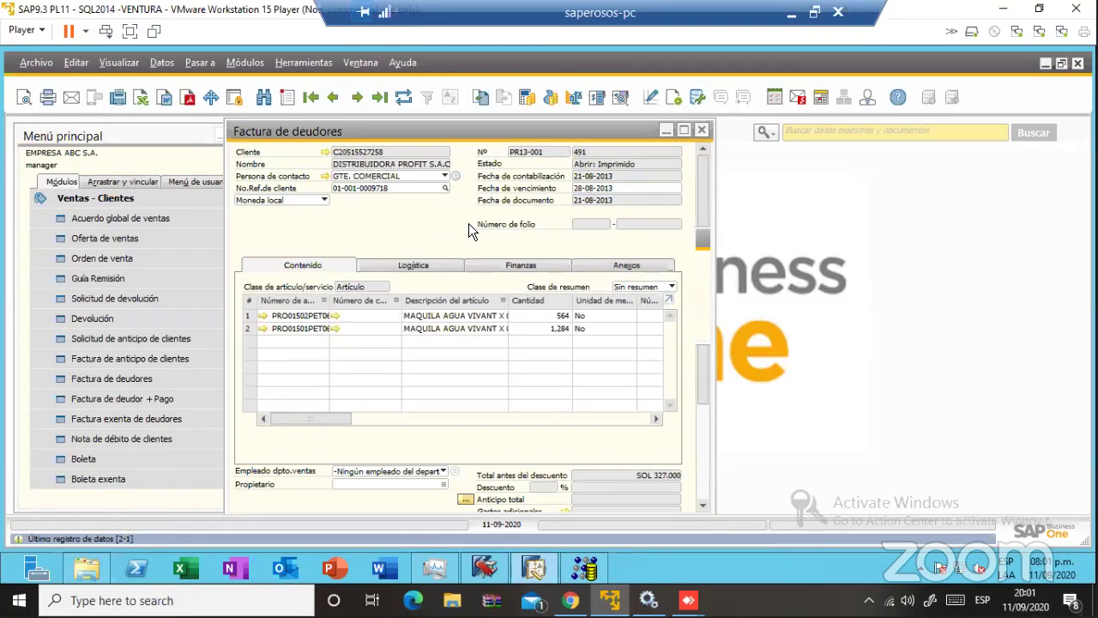
pyautogui.moveTo(490, 130); pyautogui.dragTo(539, 129)
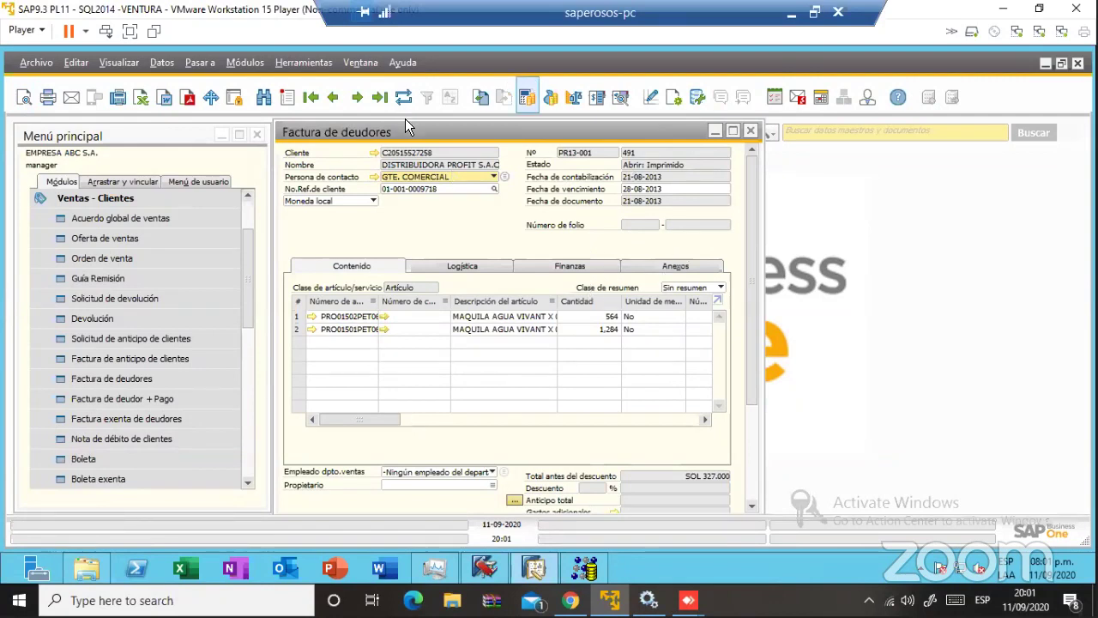
pyautogui.moveTo(417, 132); pyautogui.dragTo(441, 132)
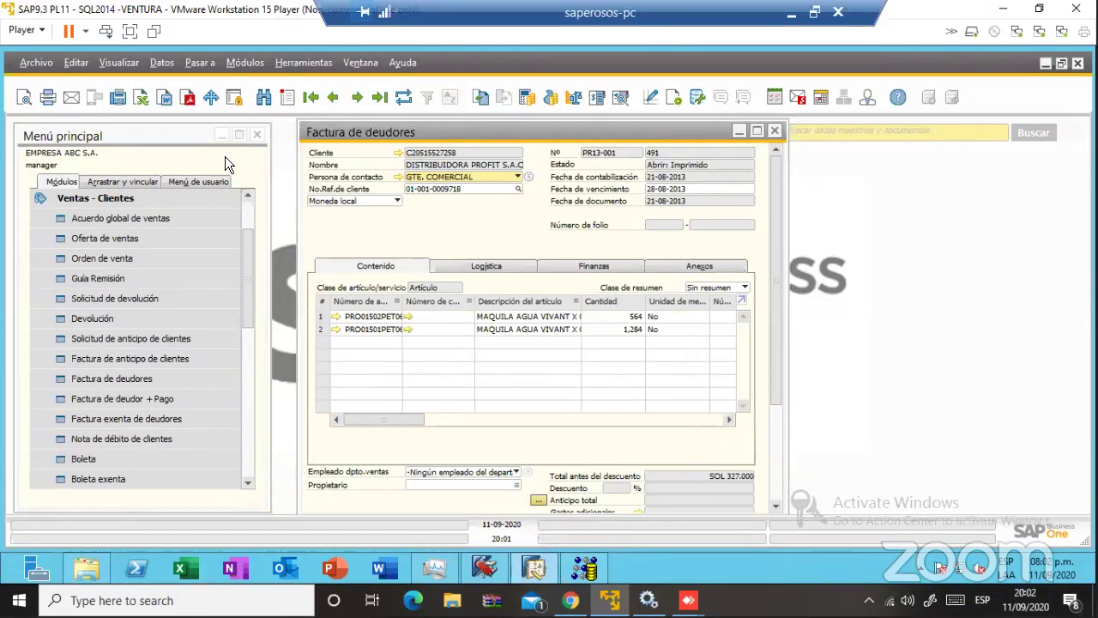
pyautogui.click(21, 97)
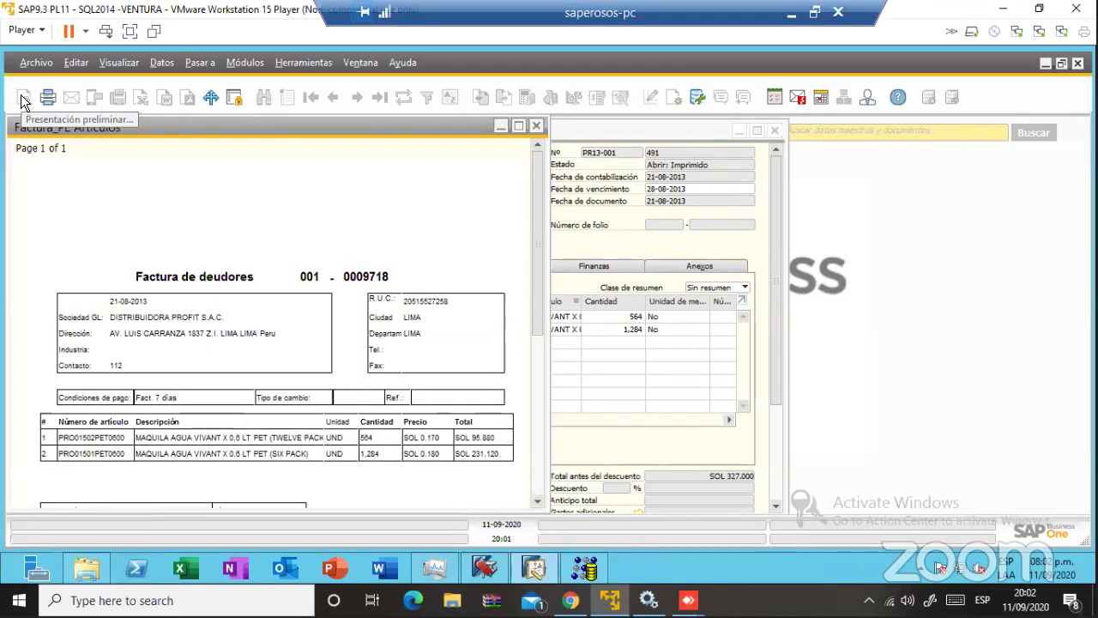
pyautogui.moveTo(537, 188); pyautogui.dragTo(536, 291)
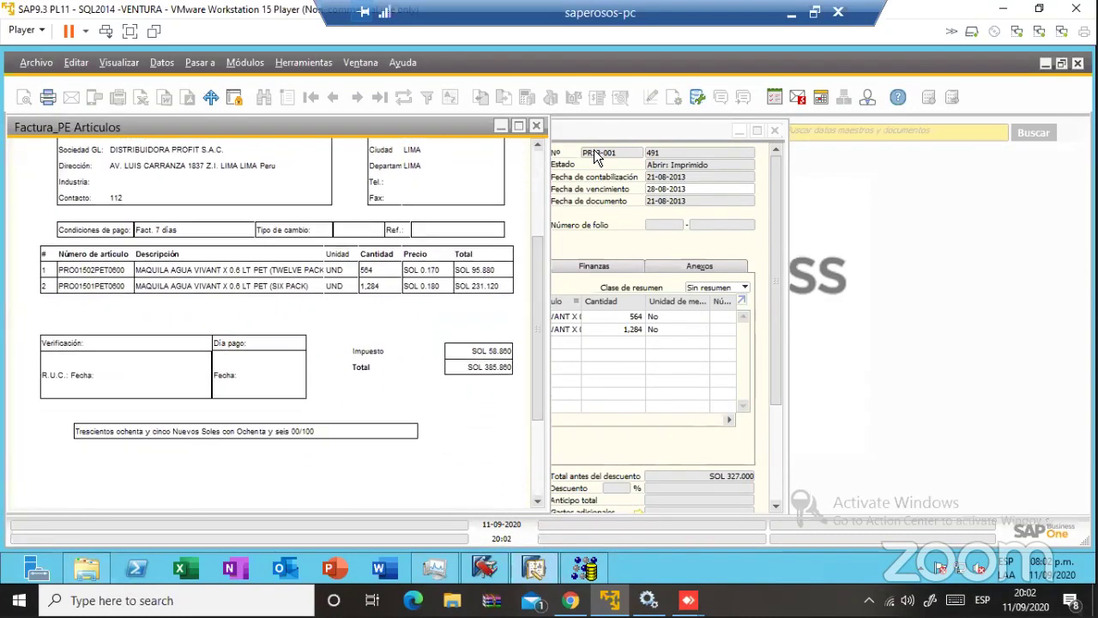
pyautogui.moveTo(629, 141); pyautogui.dragTo(855, 138)
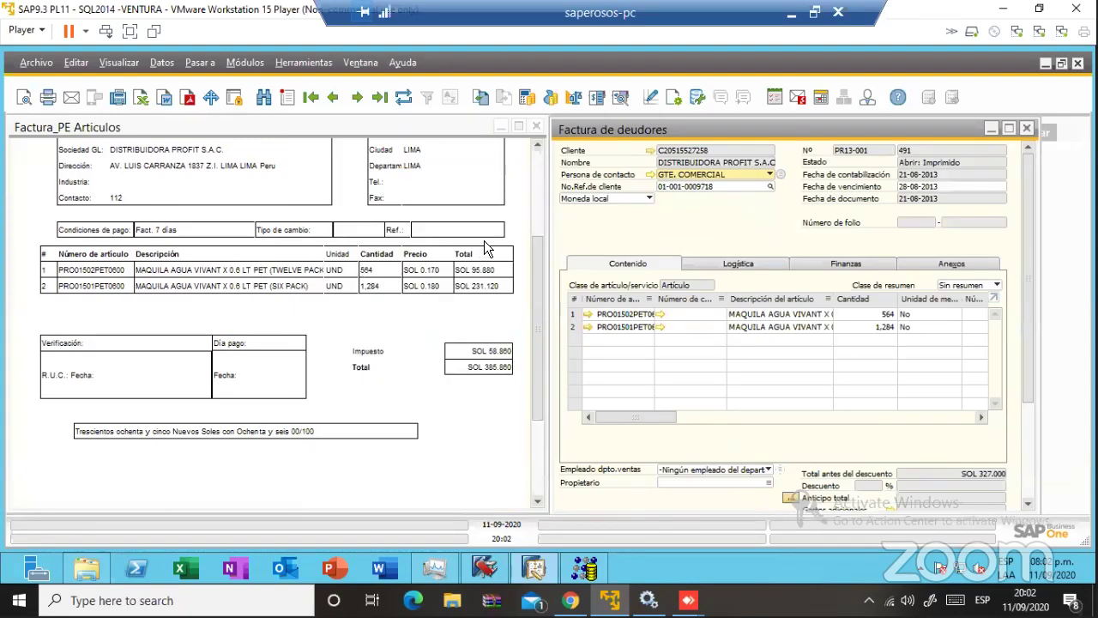
pyautogui.moveTo(534, 280); pyautogui.dragTo(543, 230)
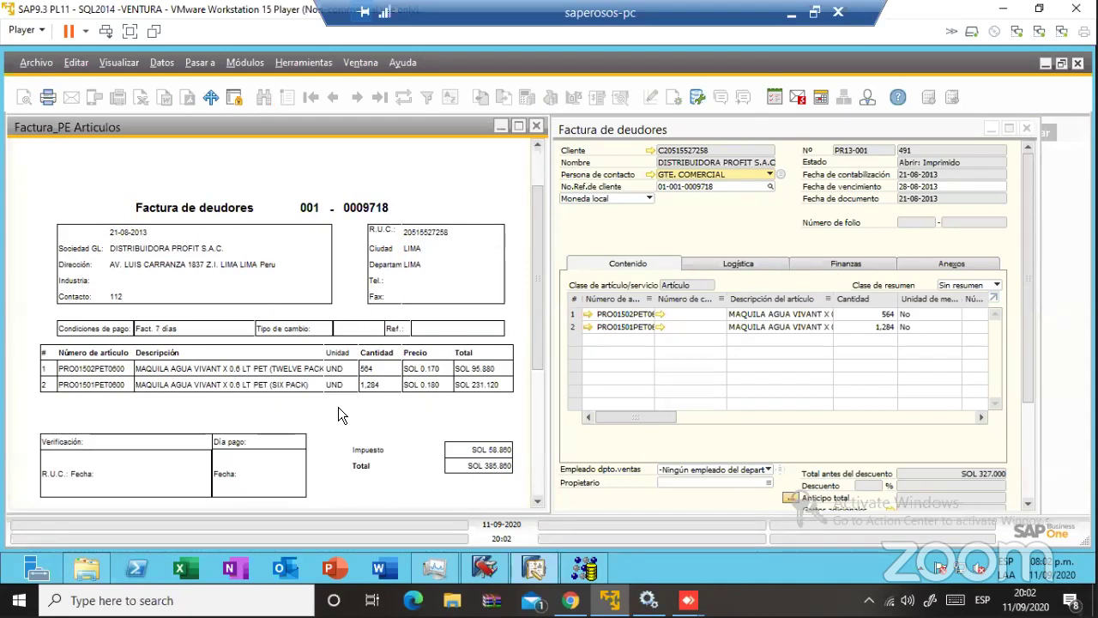
pyautogui.scroll(-5, 345, 416)
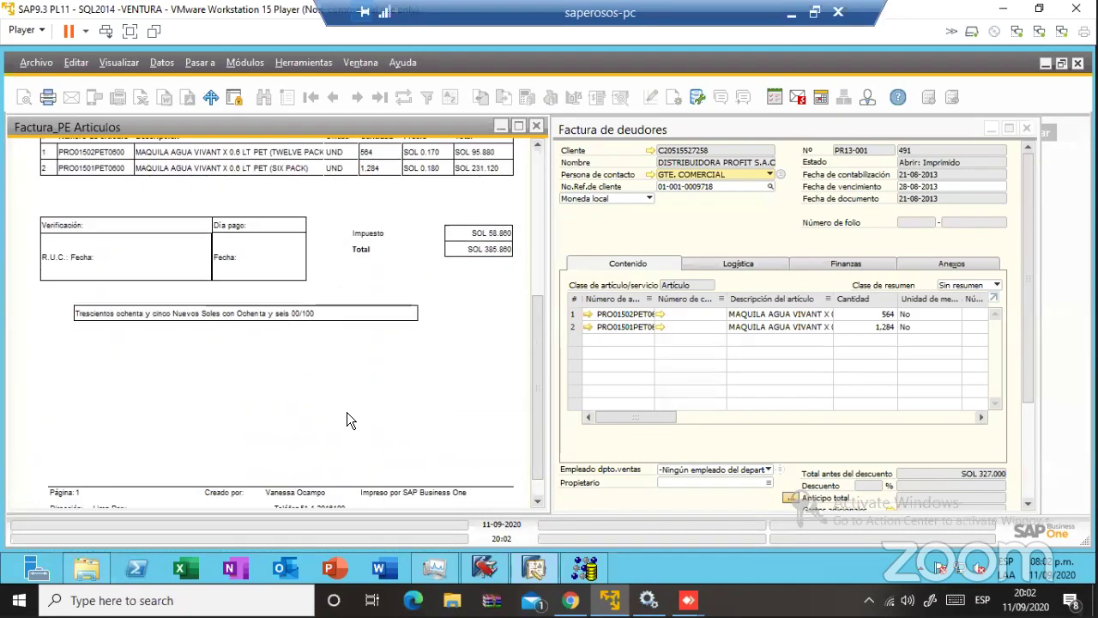
pyautogui.scroll(-1, 346, 412)
pyautogui.scroll(5, 346, 414)
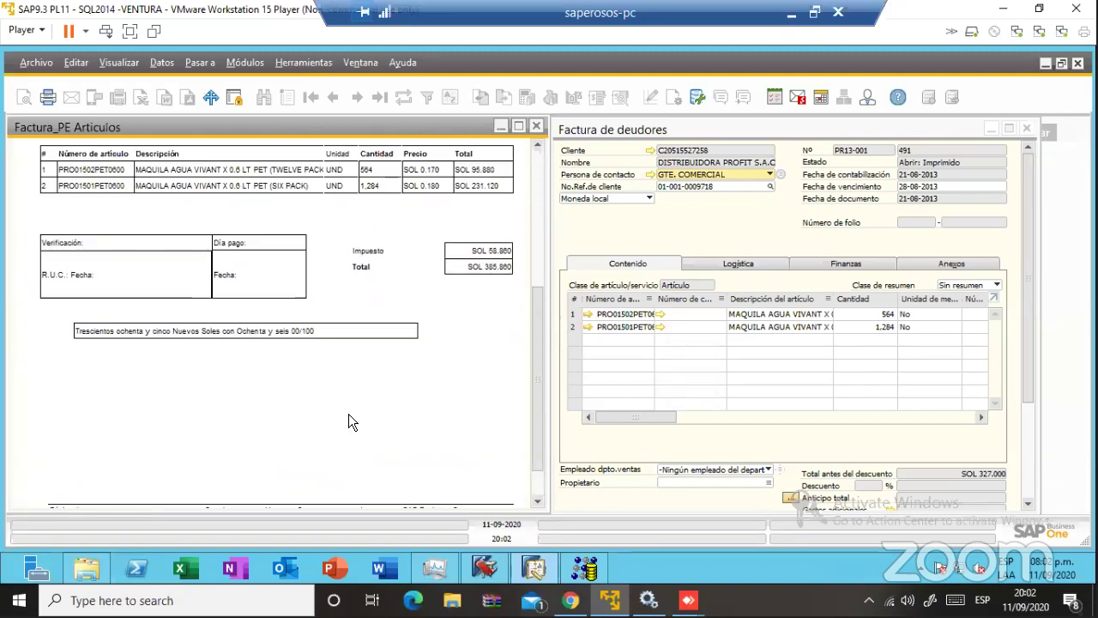
pyautogui.scroll(1, 381, 399)
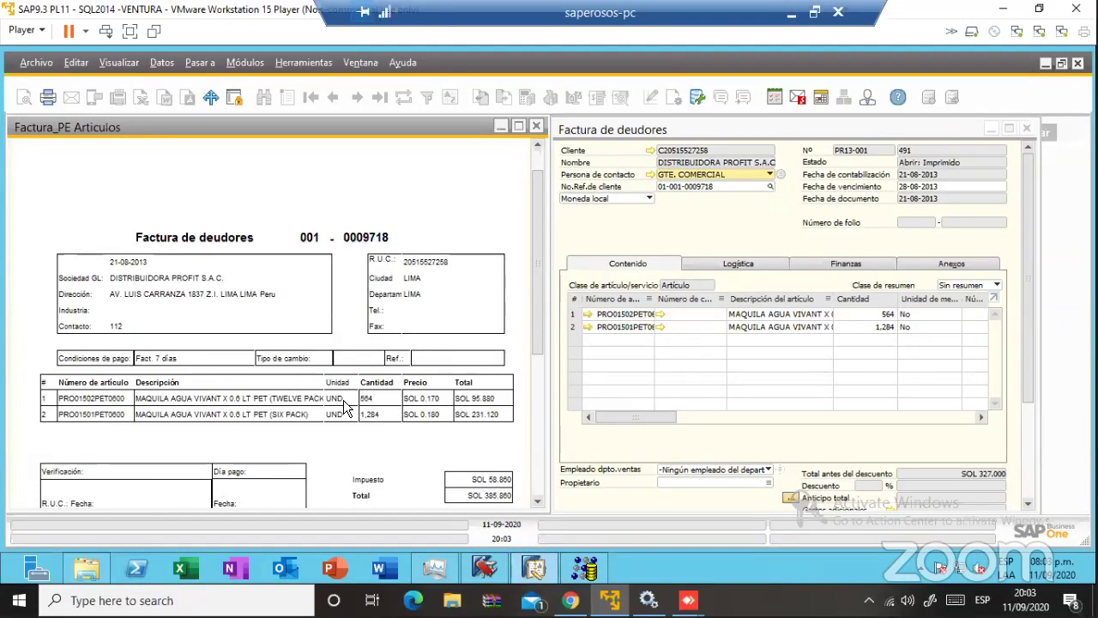
pyautogui.scroll(-3, 314, 416)
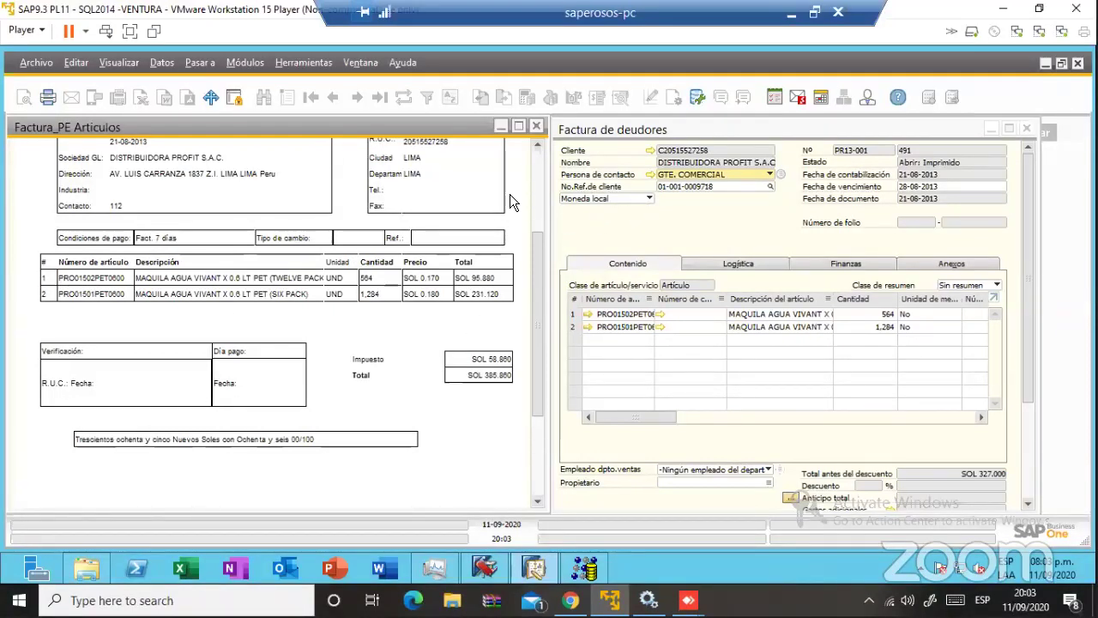
pyautogui.scroll(4, 528, 206)
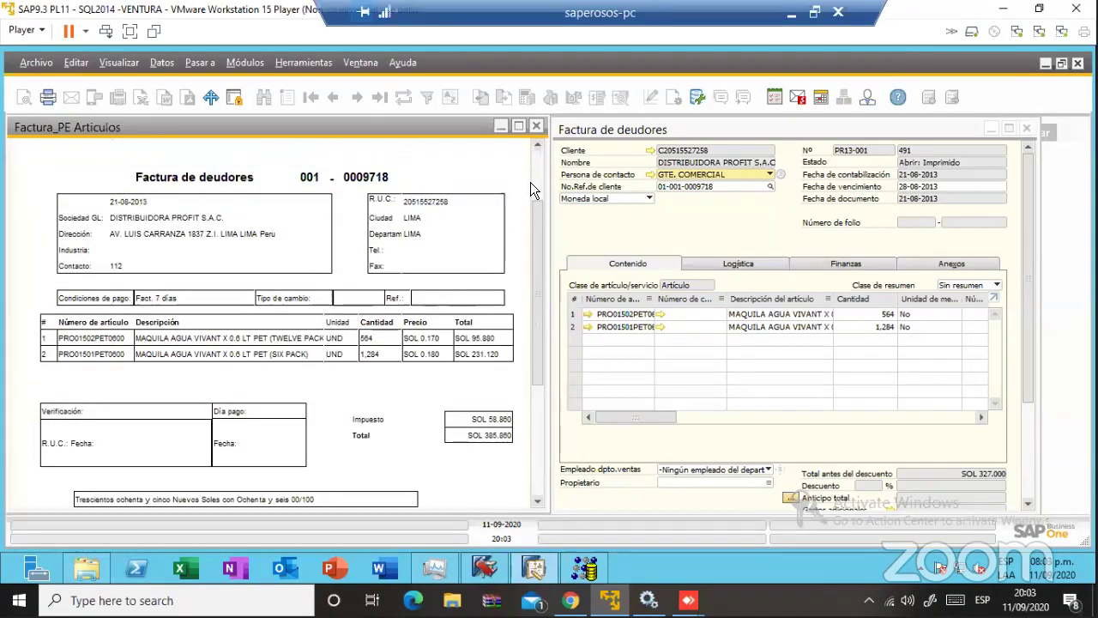
# Step: Close the print preview and the Factura de deudores form, then collapse Ventas - Clientes
pyautogui.click(541, 130)
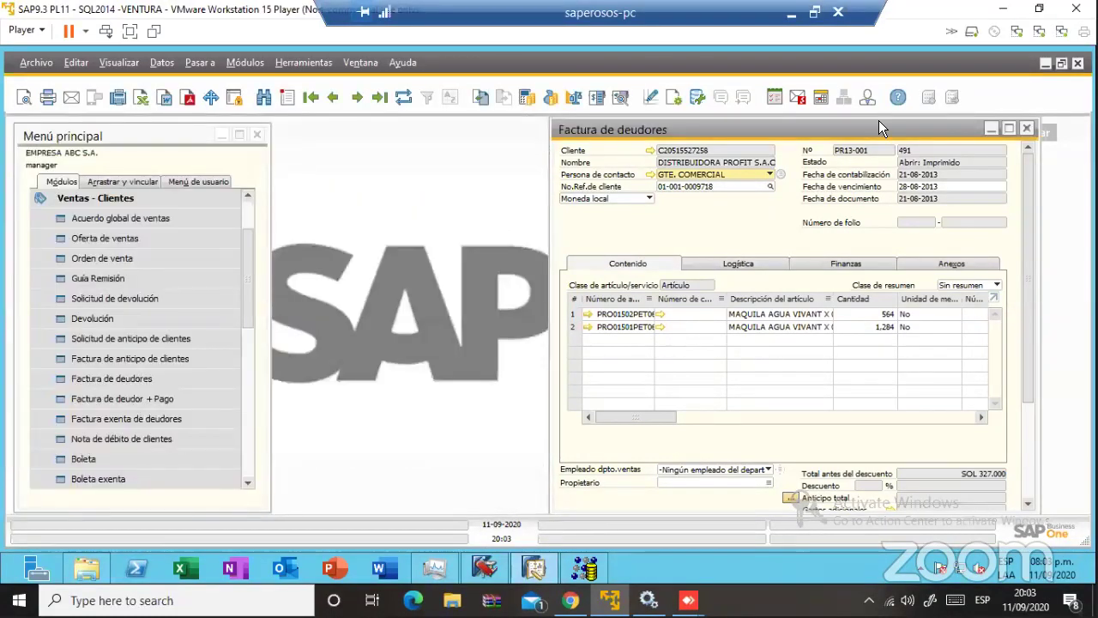
pyautogui.moveTo(801, 136); pyautogui.dragTo(664, 141)
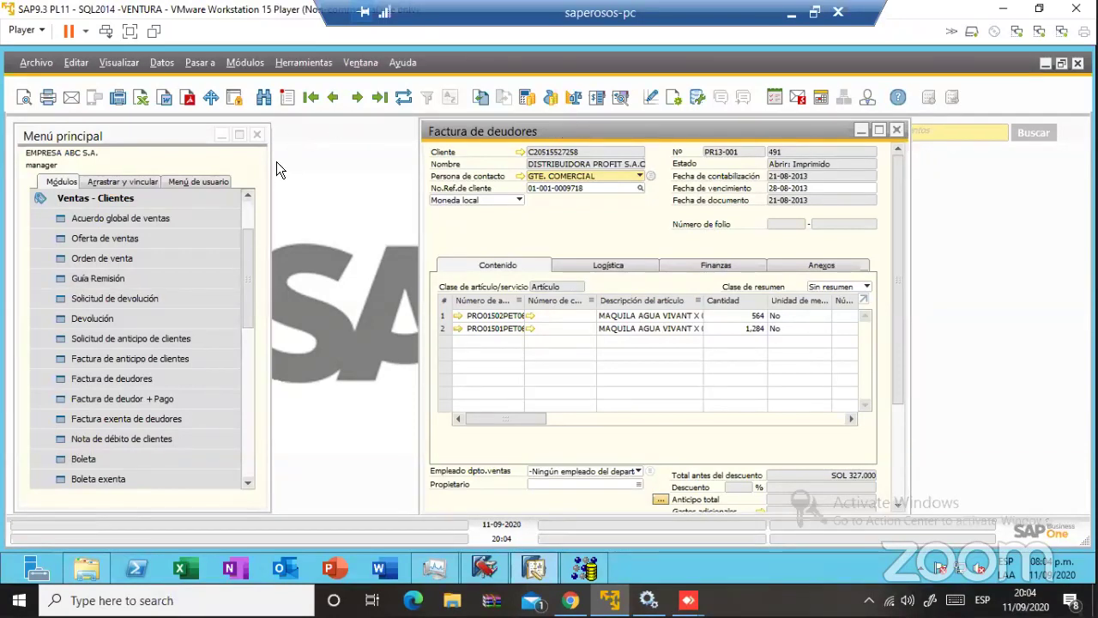
pyautogui.click(897, 130)
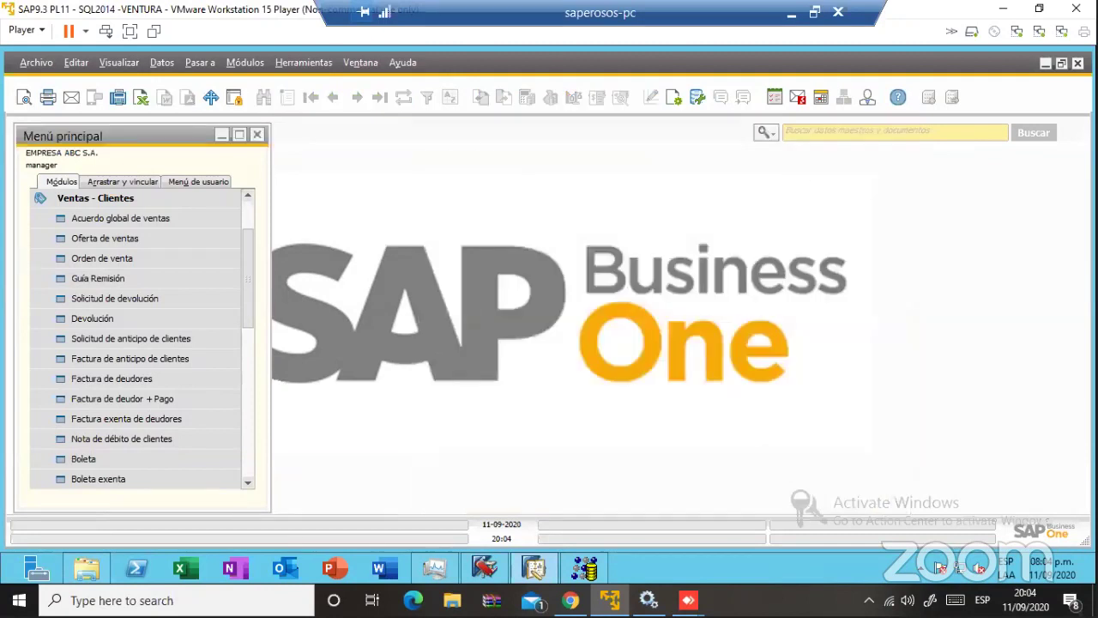
pyautogui.click(82, 198)
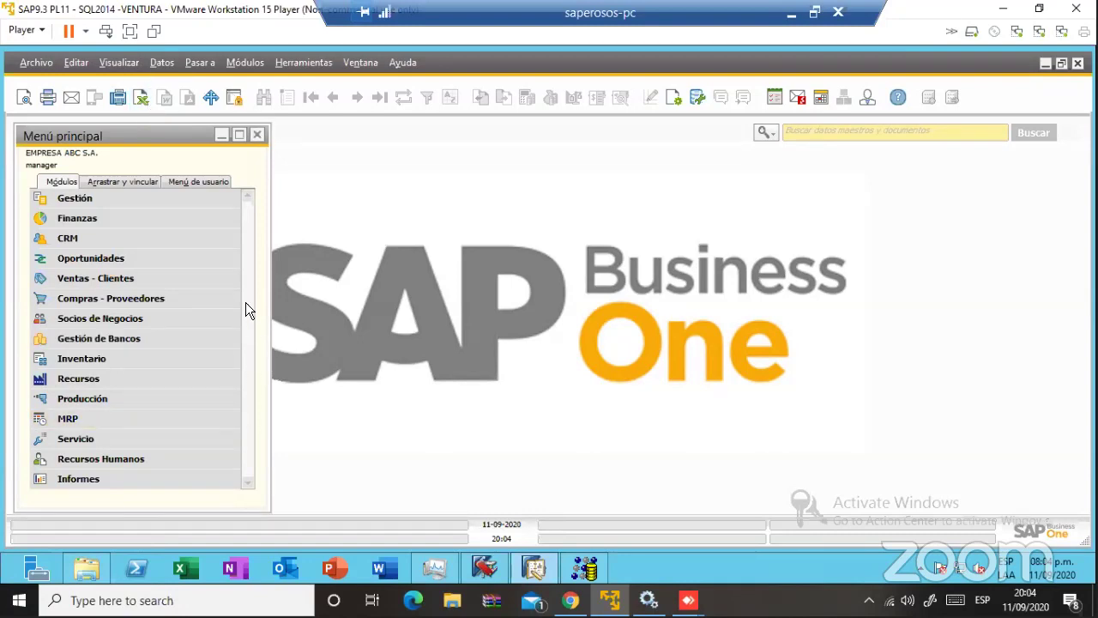
# Step: Expand Finanzas, then Informes financieros, then its Finanzas folder to reveal Libro mayor and Antigüedad
pyautogui.click(179, 218)
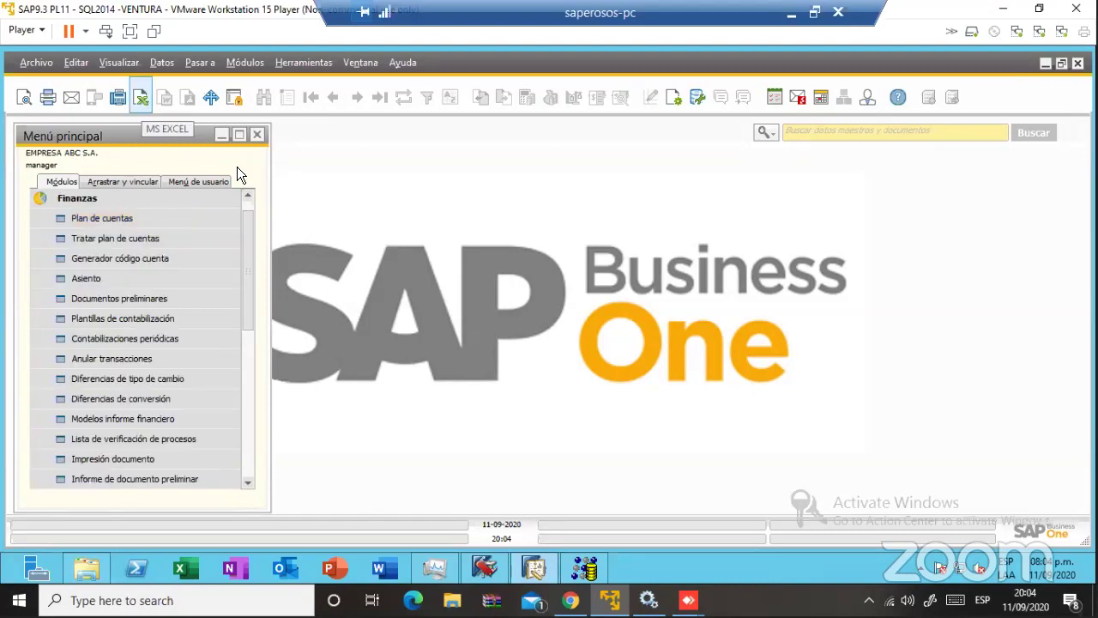
pyautogui.moveTo(244, 239); pyautogui.dragTo(252, 371)
pyautogui.click(171, 301)
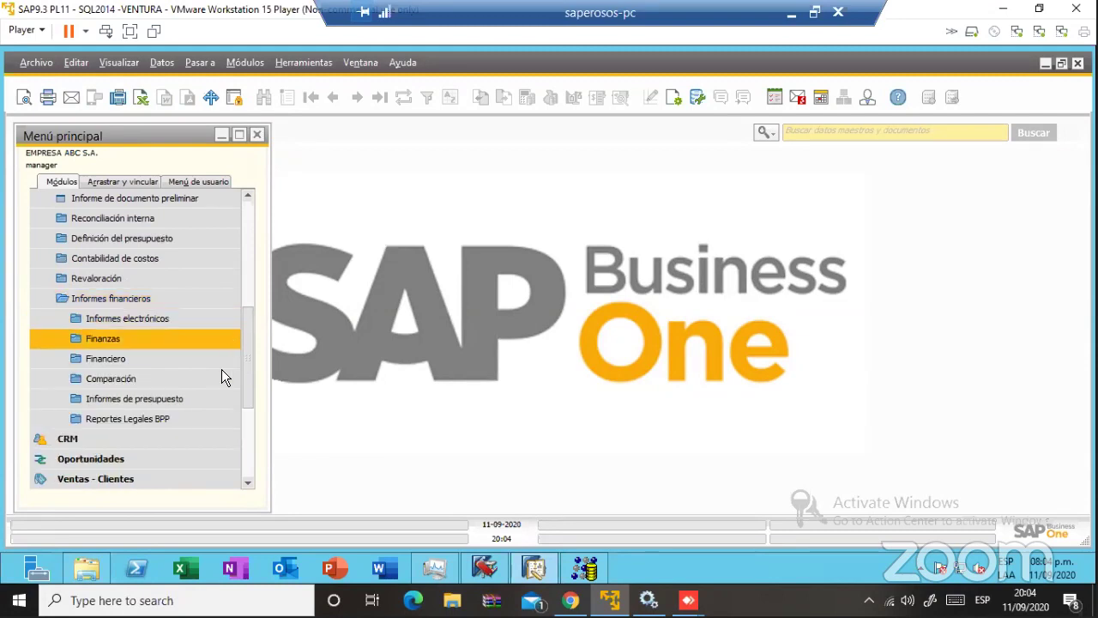
pyautogui.click(211, 338)
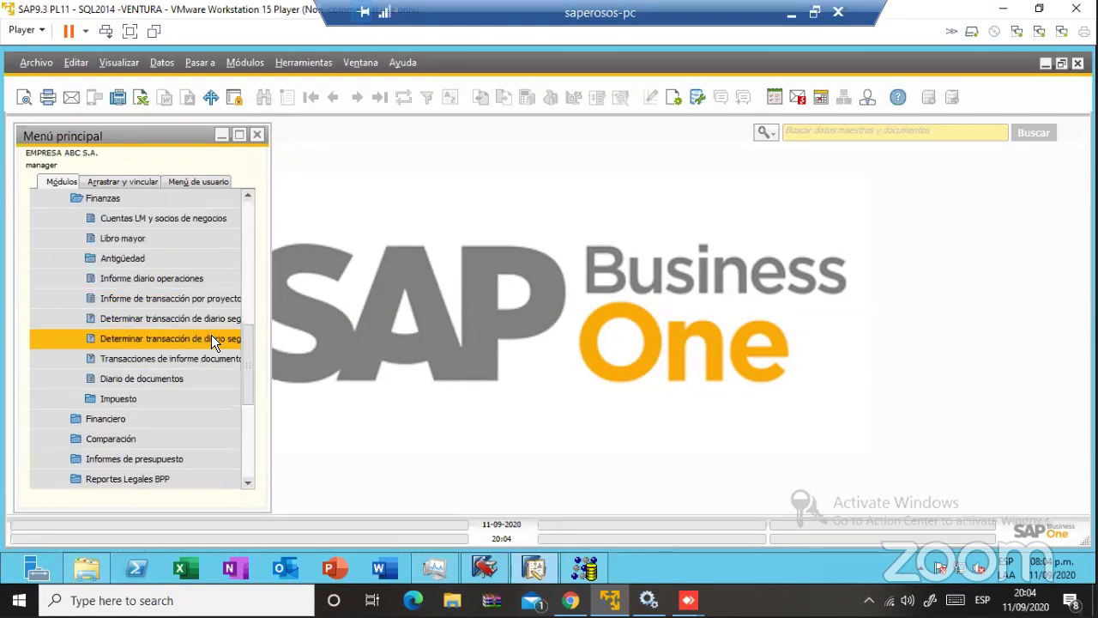
# Step: Run Libro mayor for all accounts, postings 01-01-2018 to 31-12-2020, and maximize the report
pyautogui.click(202, 239)
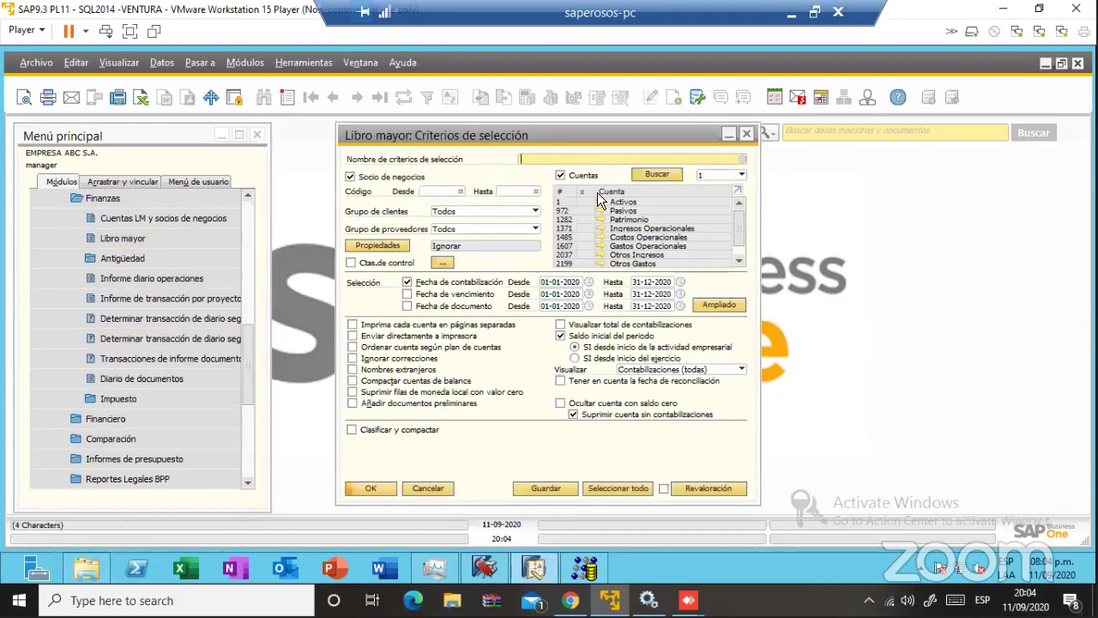
pyautogui.click(586, 192)
pyautogui.click(570, 281)
pyautogui.click(569, 281)
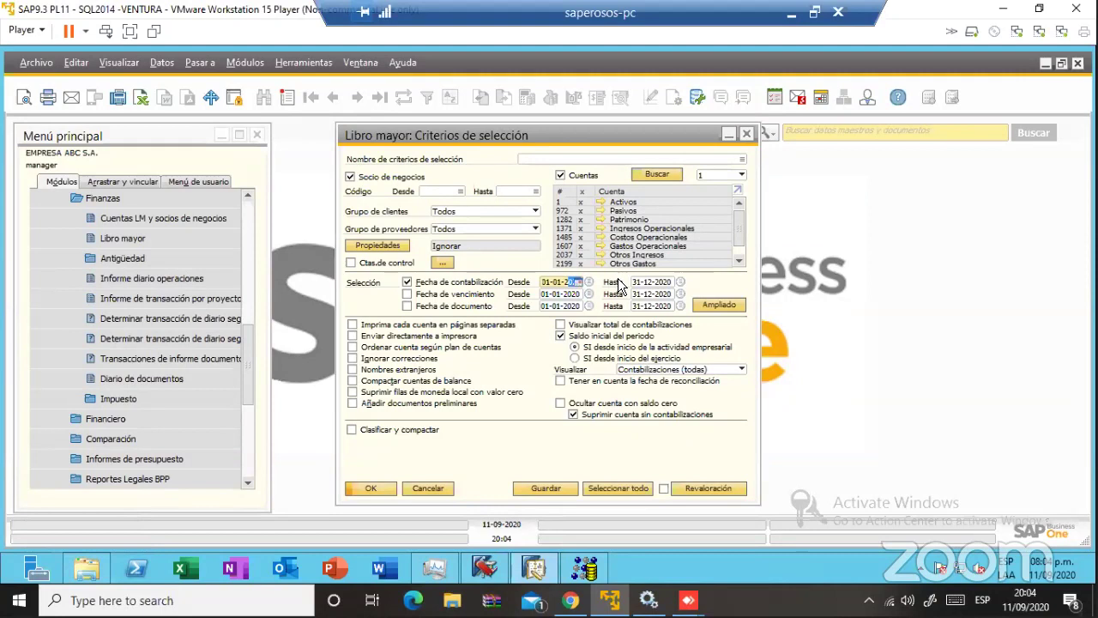
pyautogui.write('18')
pyautogui.press('Tab')
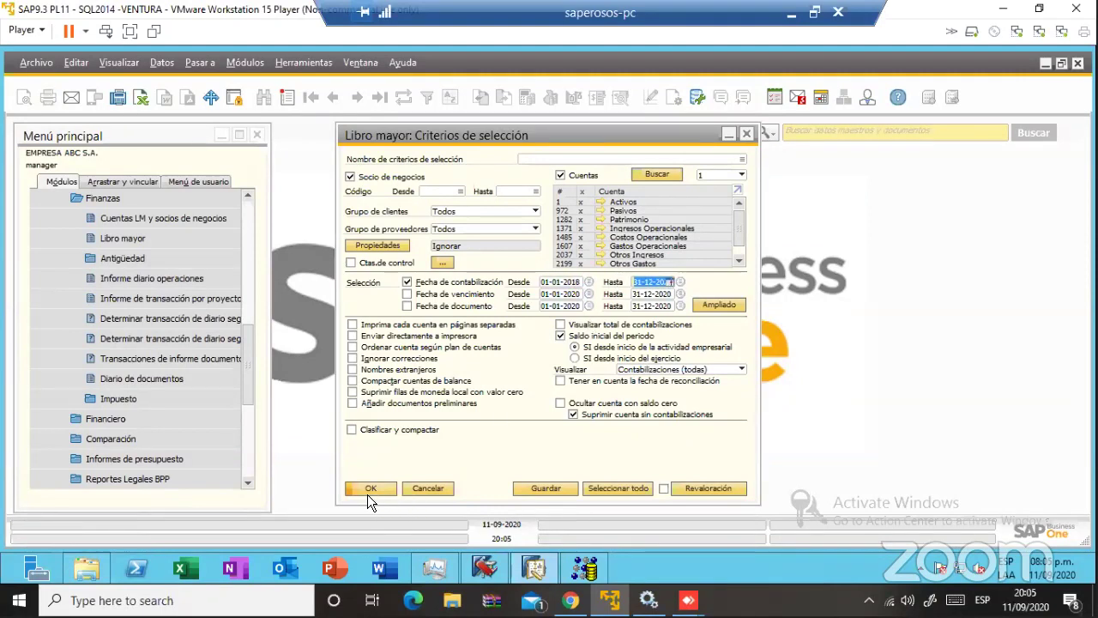
pyautogui.click(370, 489)
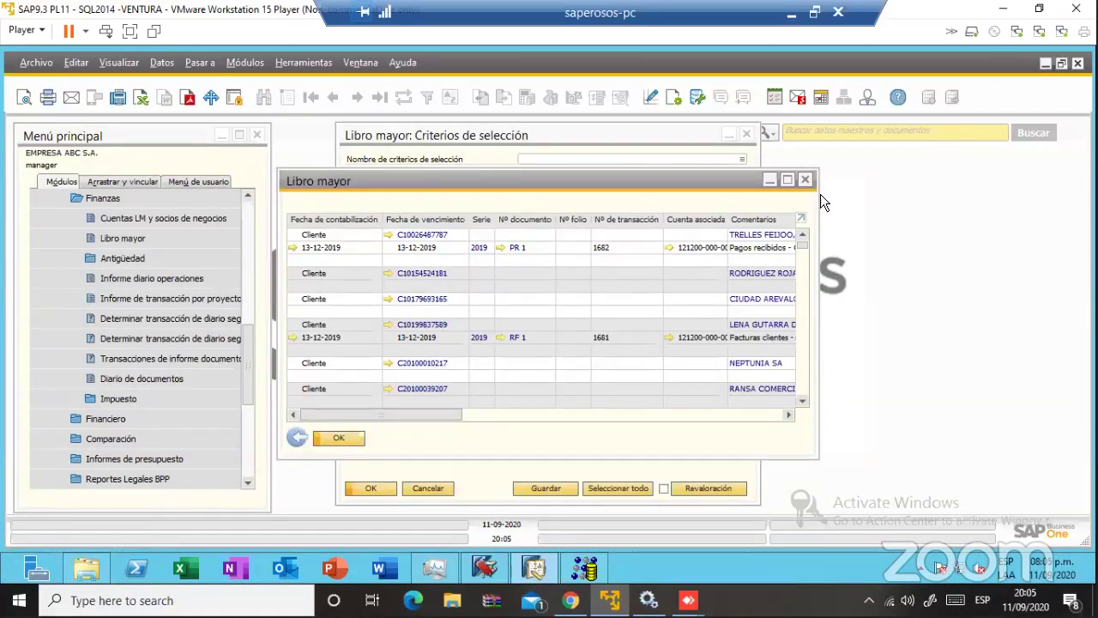
pyautogui.click(787, 181)
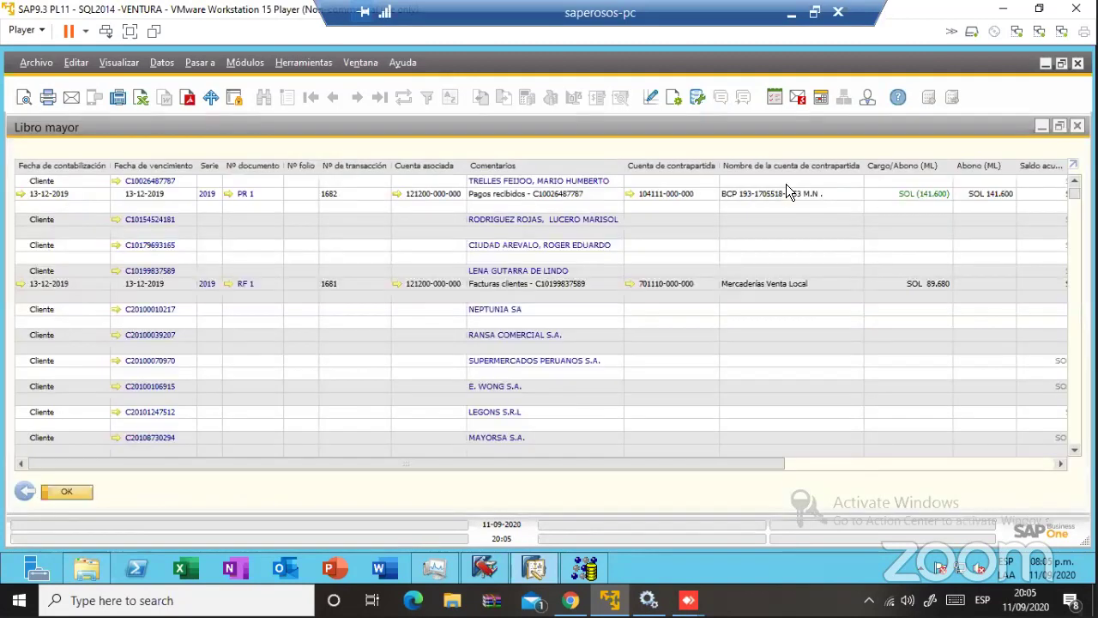
pyautogui.moveTo(1079, 226); pyautogui.dragTo(1079, 193)
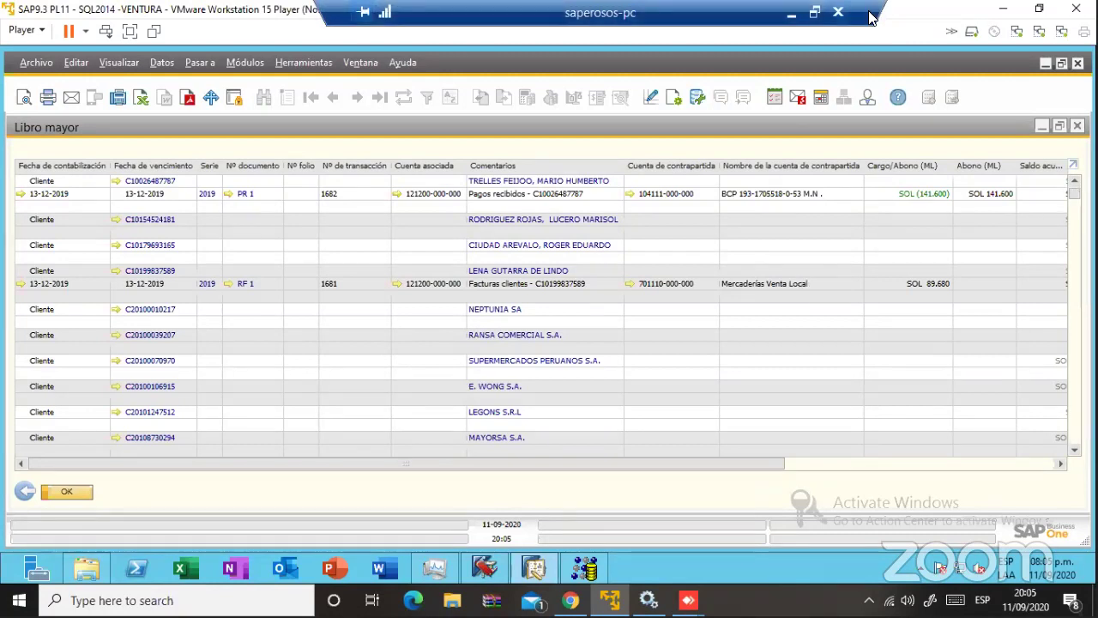
# Step: Start the MS Excel export to the Desktop as an Excel 97-2003 (*.xls) file
pyautogui.click(142, 100)
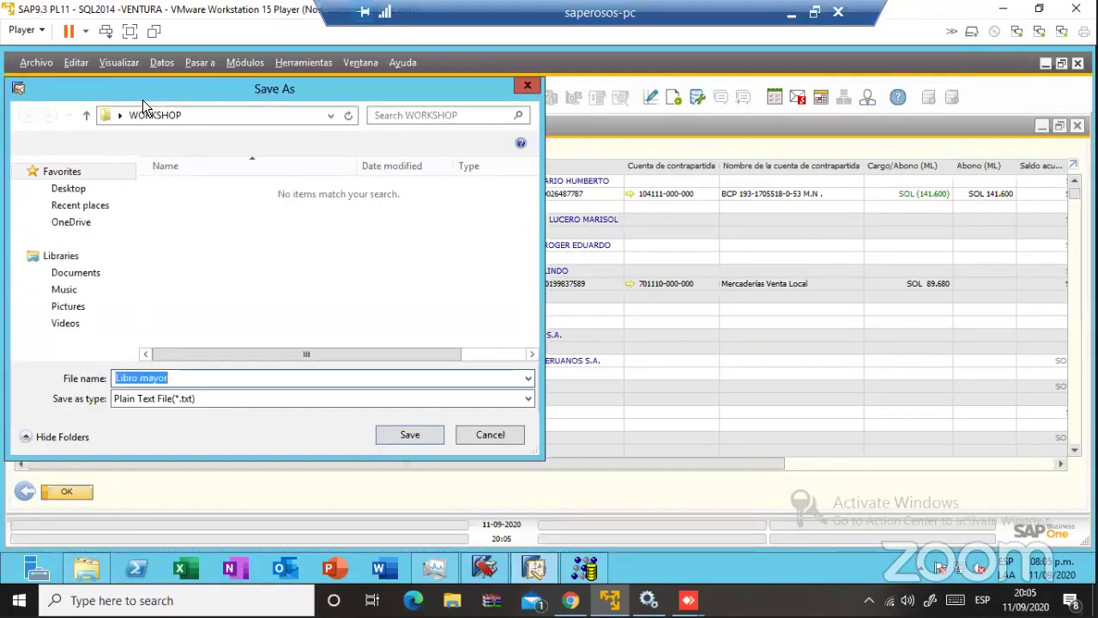
pyautogui.click(76, 193)
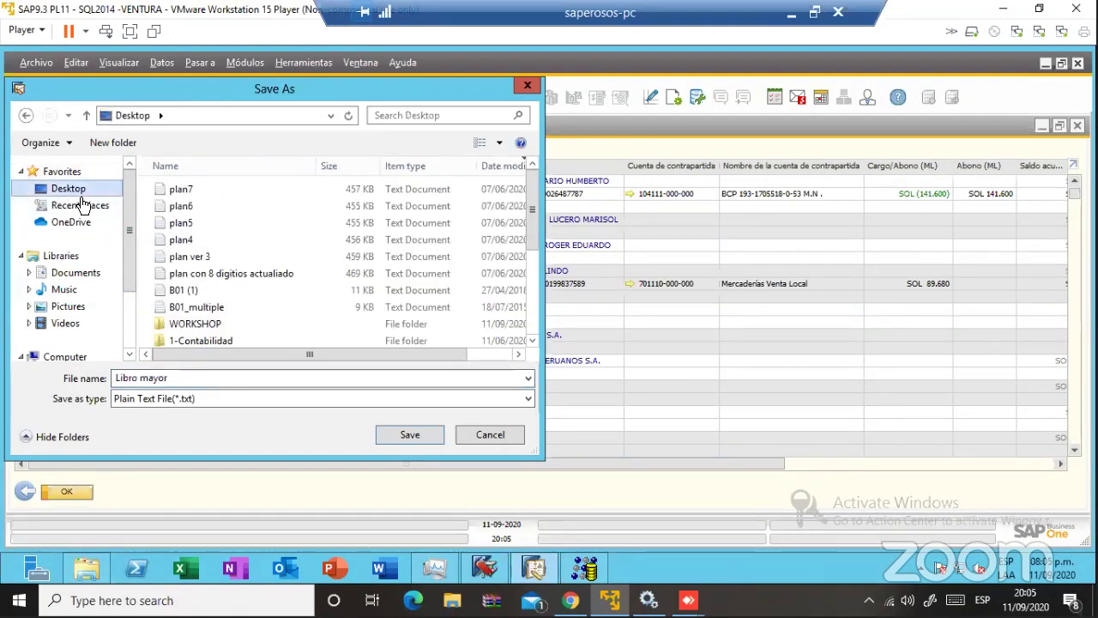
pyautogui.click(523, 401)
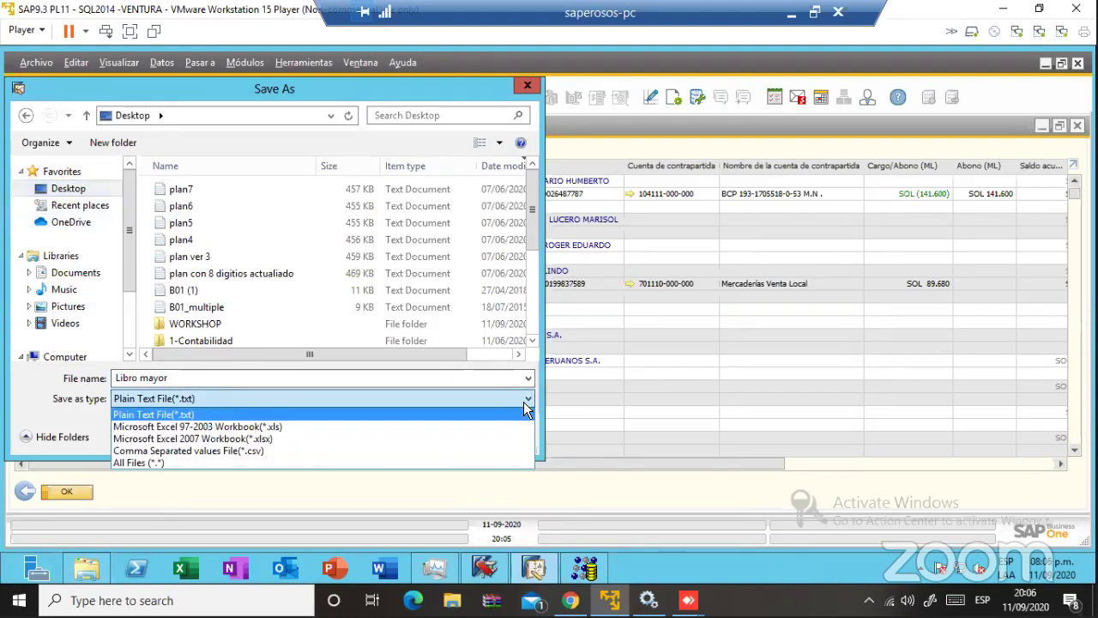
pyautogui.click(288, 425)
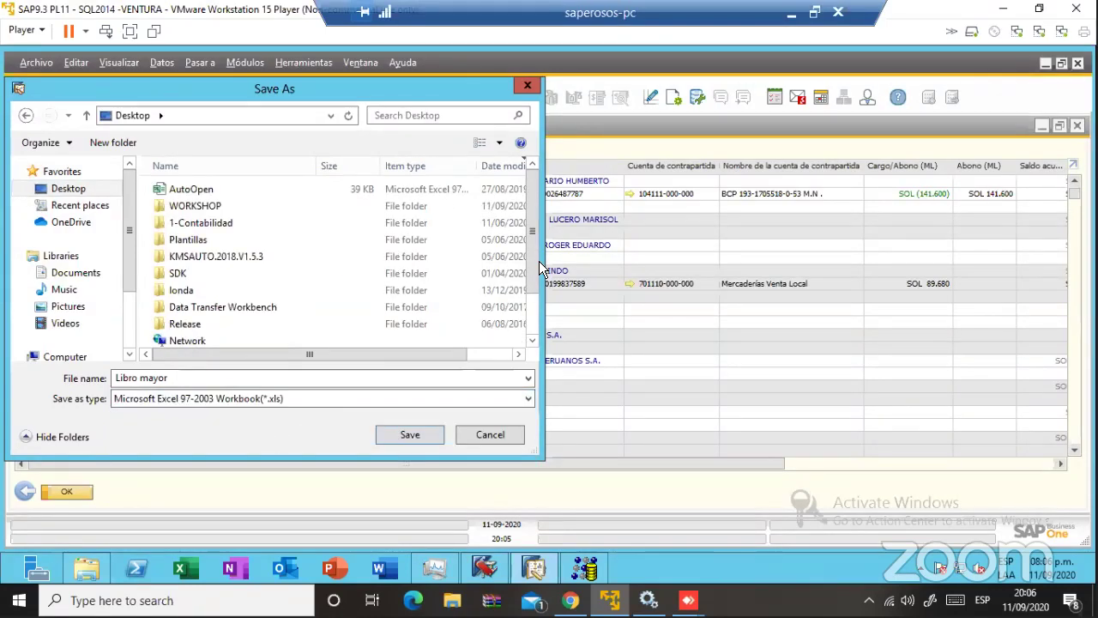
# Step: Save it as 'Libro mayor 2018', with currency symbols in a separate column
pyautogui.click(256, 380)
pyautogui.click(271, 380)
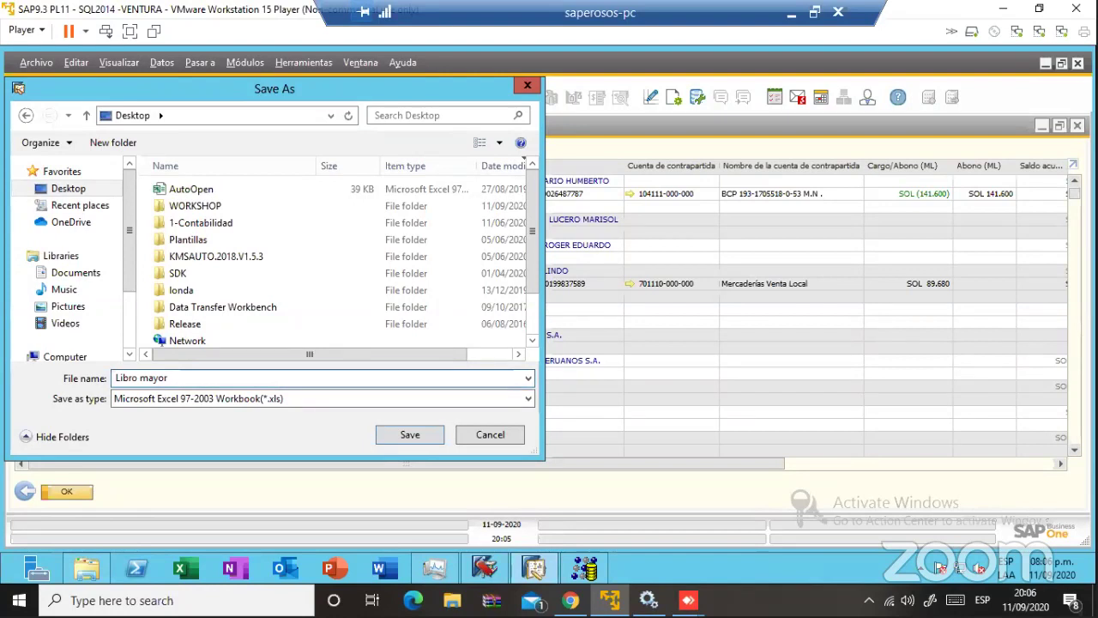
pyautogui.write('2018')
pyautogui.click(420, 430)
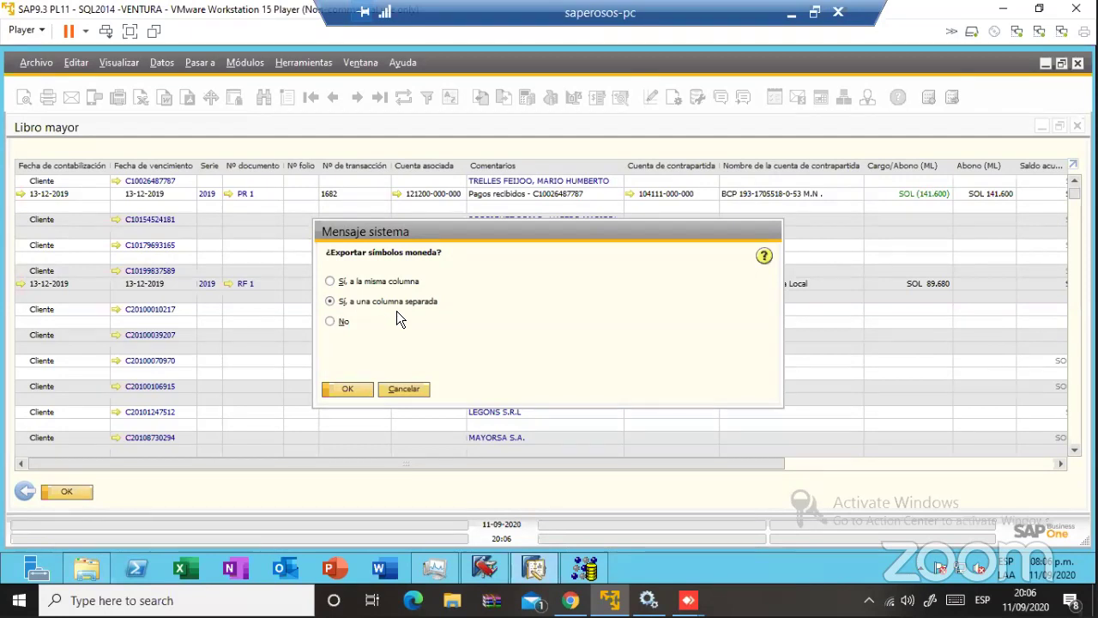
pyautogui.click(352, 389)
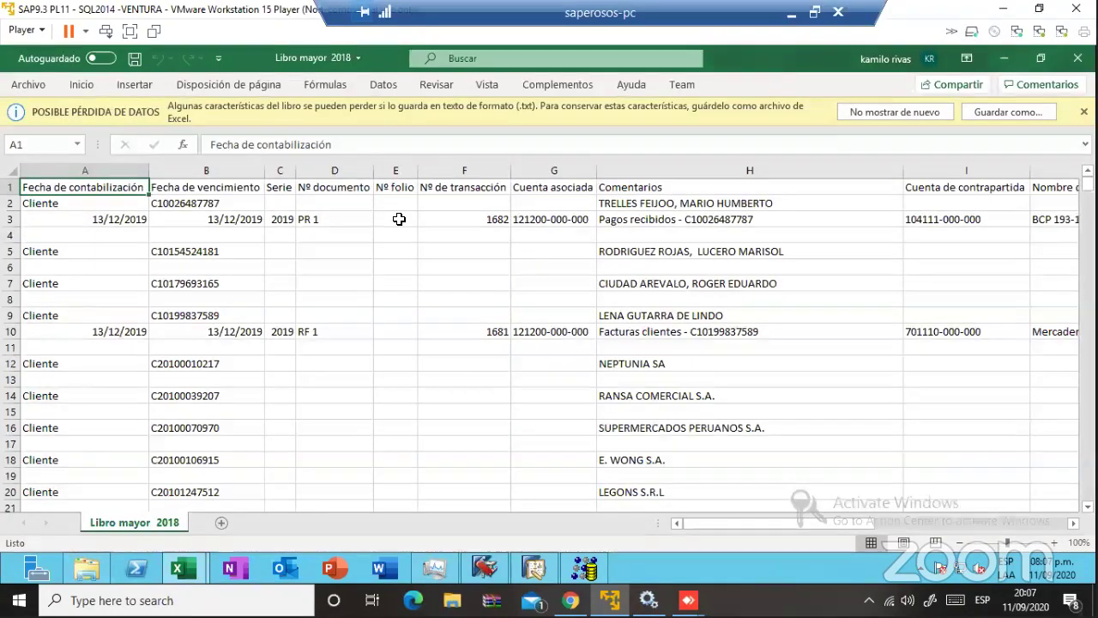
# Step: Dismiss the data-loss warning, scroll through the 'Libro mayor 2018' sheet, and close the Office sign-in bar
pyautogui.click(1083, 112)
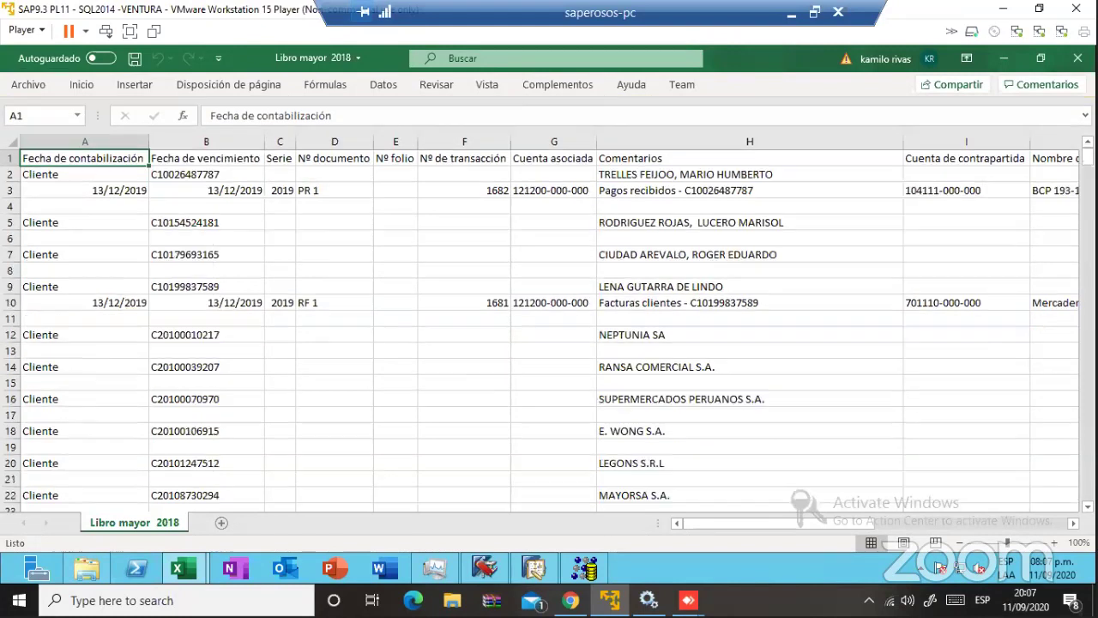
pyautogui.click(583, 238)
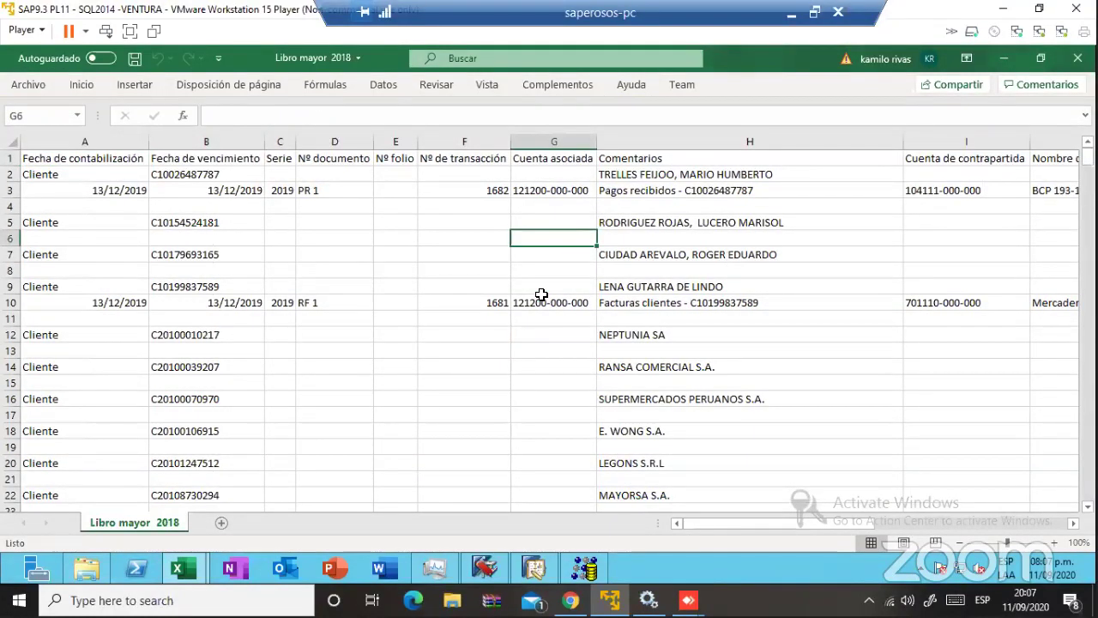
pyautogui.scroll(-17, 532, 326)
pyautogui.moveTo(549, 331); pyautogui.dragTo(463, 332)
pyautogui.scroll(-4, 481, 332)
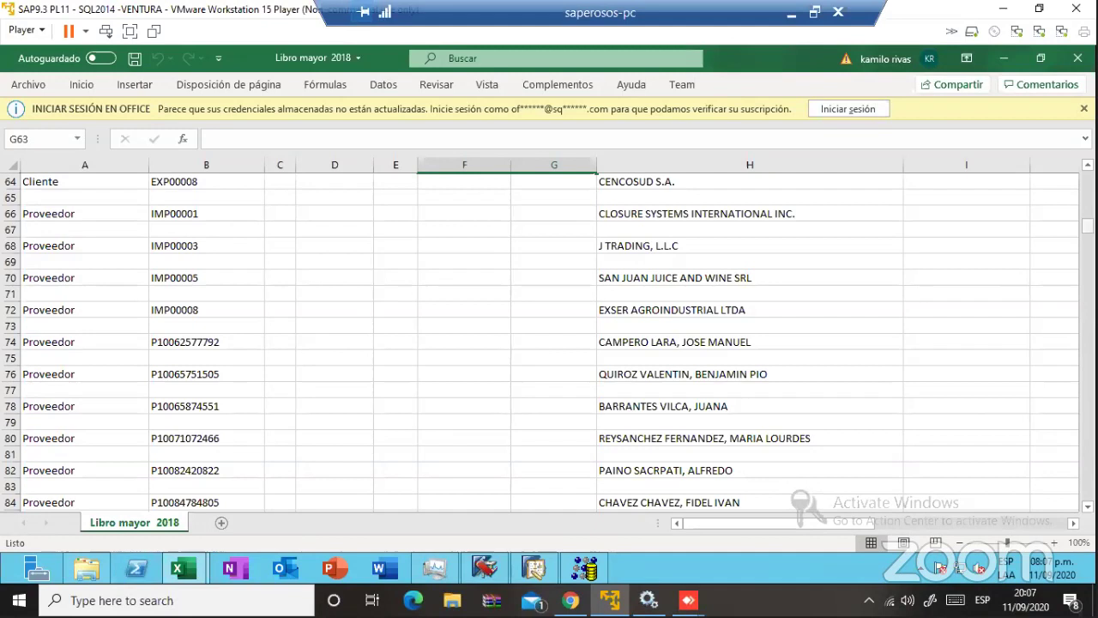
pyautogui.moveTo(1087, 225); pyautogui.dragTo(1082, 457)
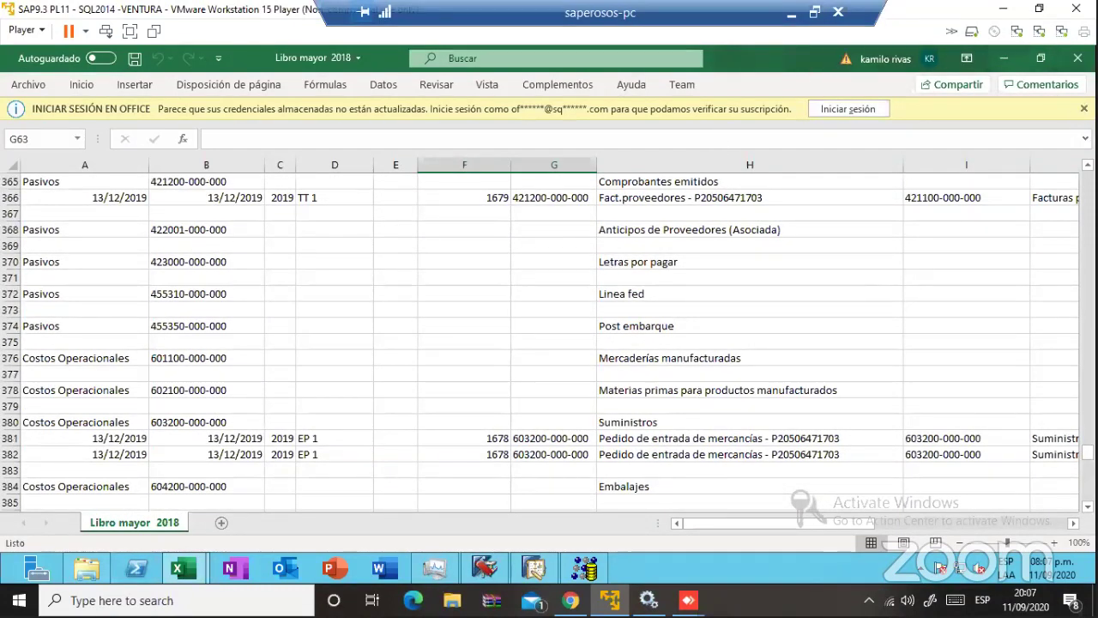
pyautogui.click(1084, 108)
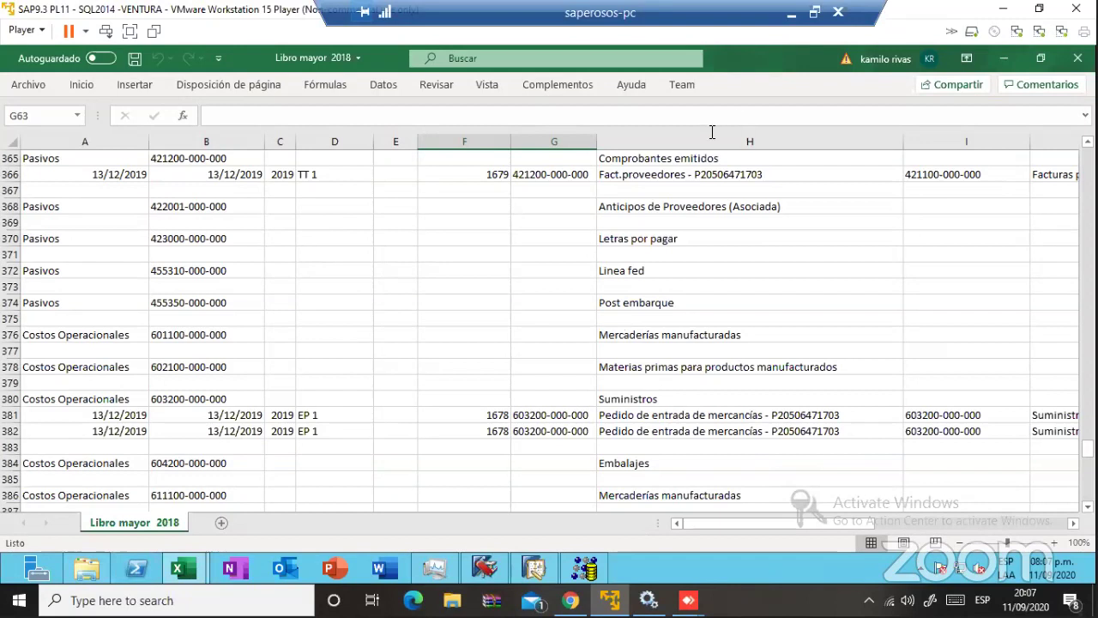
# Step: Switch between the SAP Libro mayor report and the Excel workbook, scrolling to compare the ledger rows
pyautogui.click(534, 568)
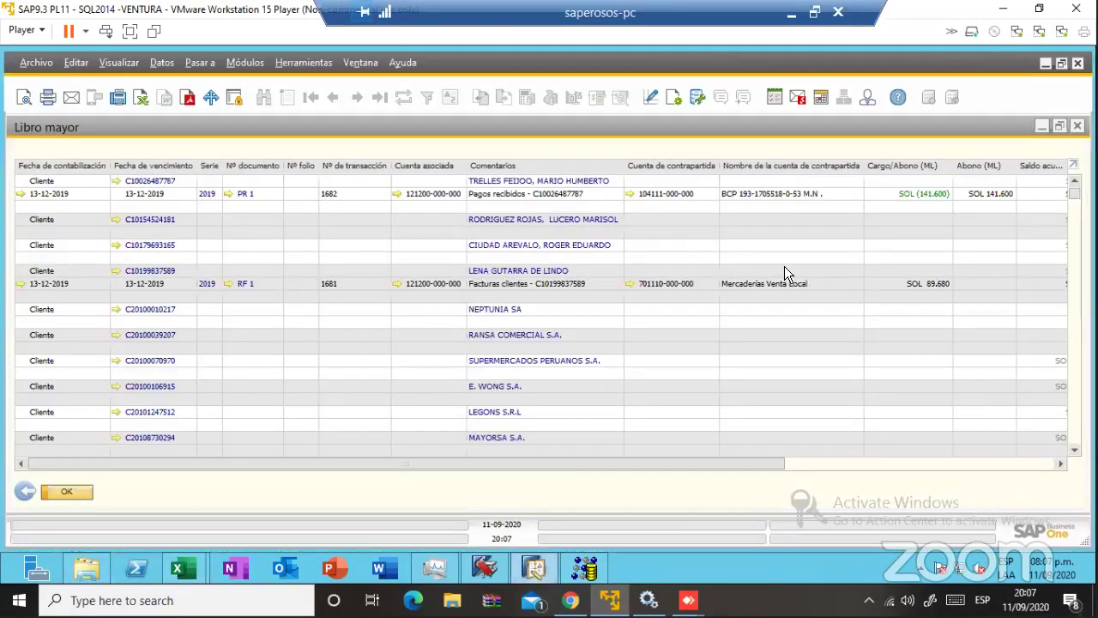
pyautogui.scroll(-5, 784, 266)
pyautogui.scroll(2, 783, 266)
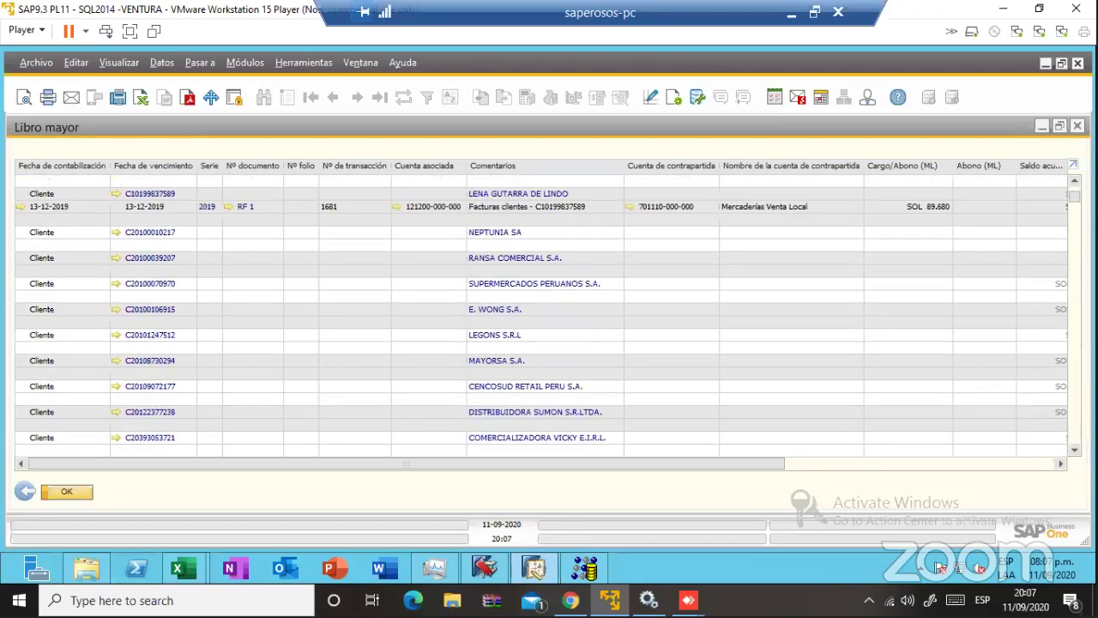
pyautogui.moveTo(191, 564)
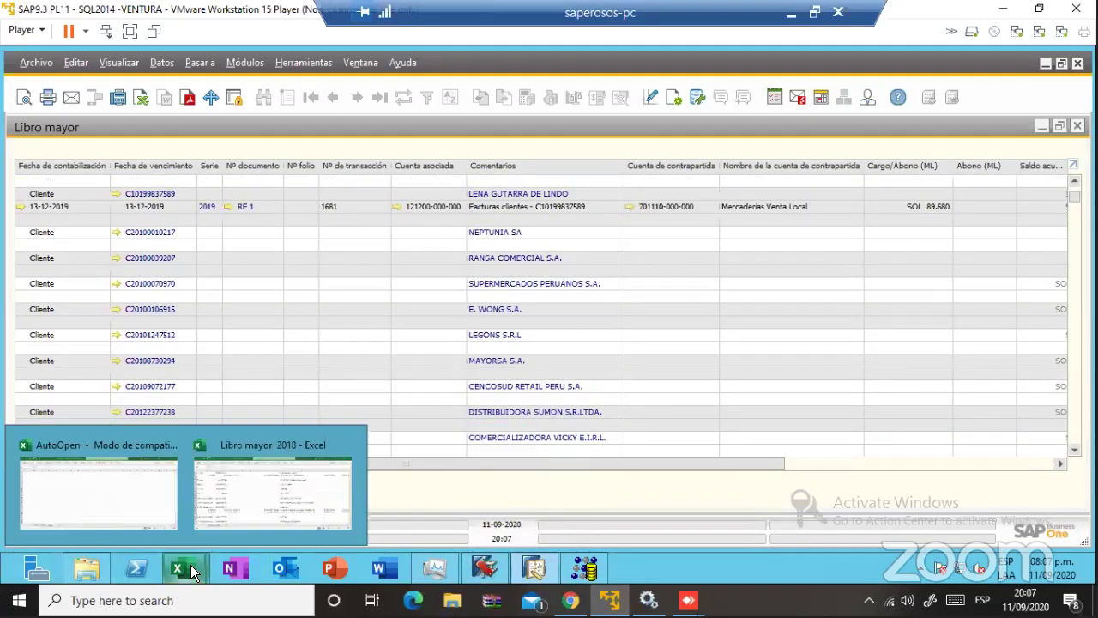
pyautogui.click(275, 489)
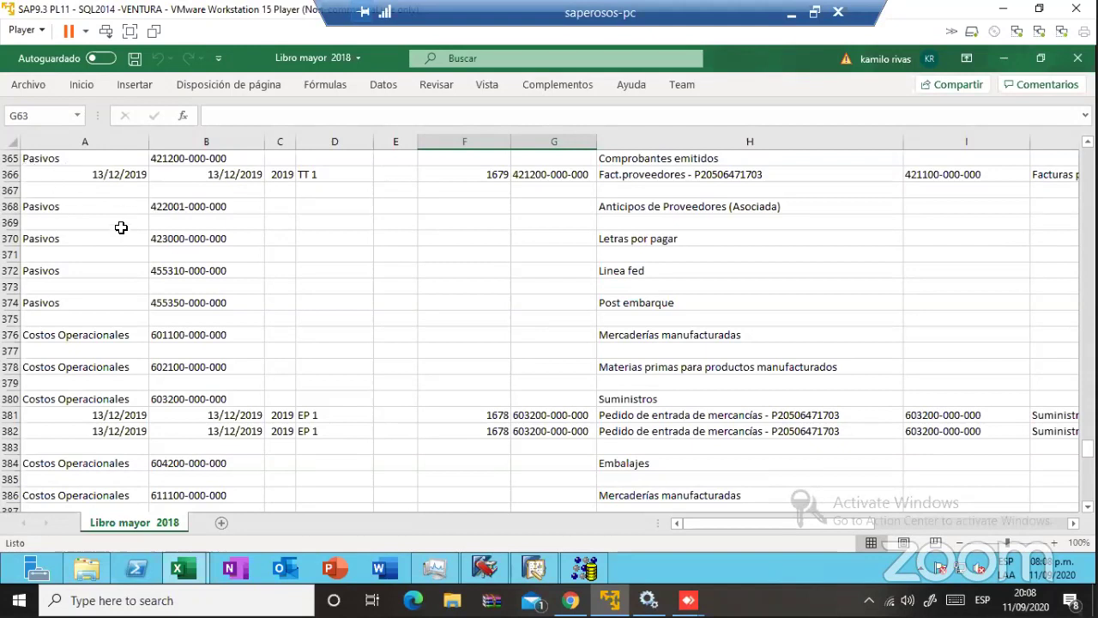
pyautogui.click(534, 568)
pyautogui.scroll(-3, 781, 346)
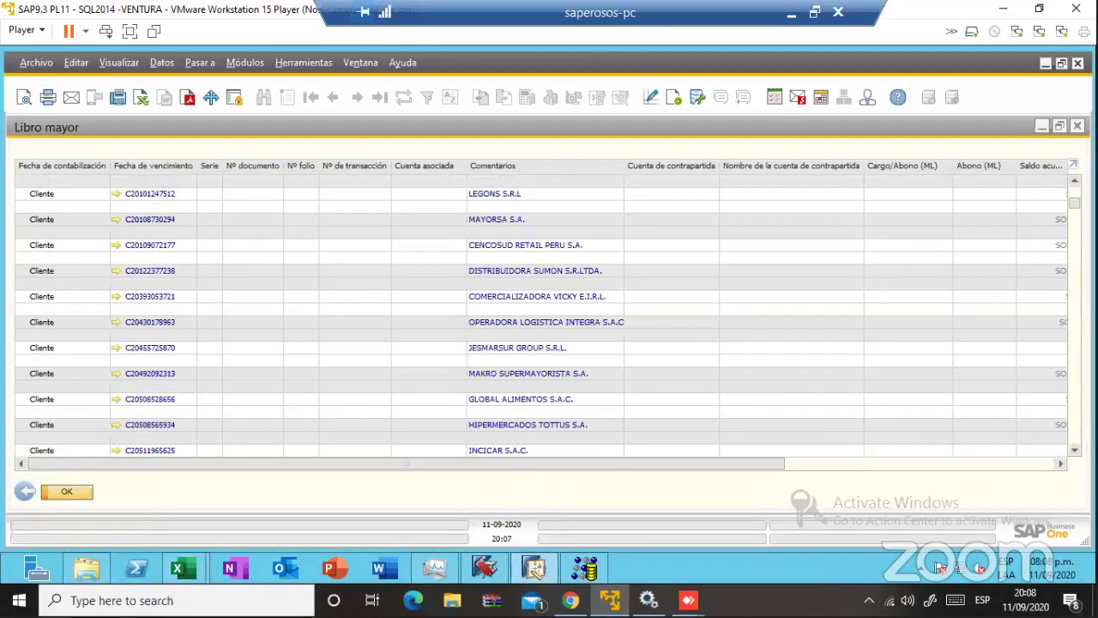
pyautogui.click(1075, 255)
pyautogui.moveTo(1077, 261); pyautogui.dragTo(1079, 380)
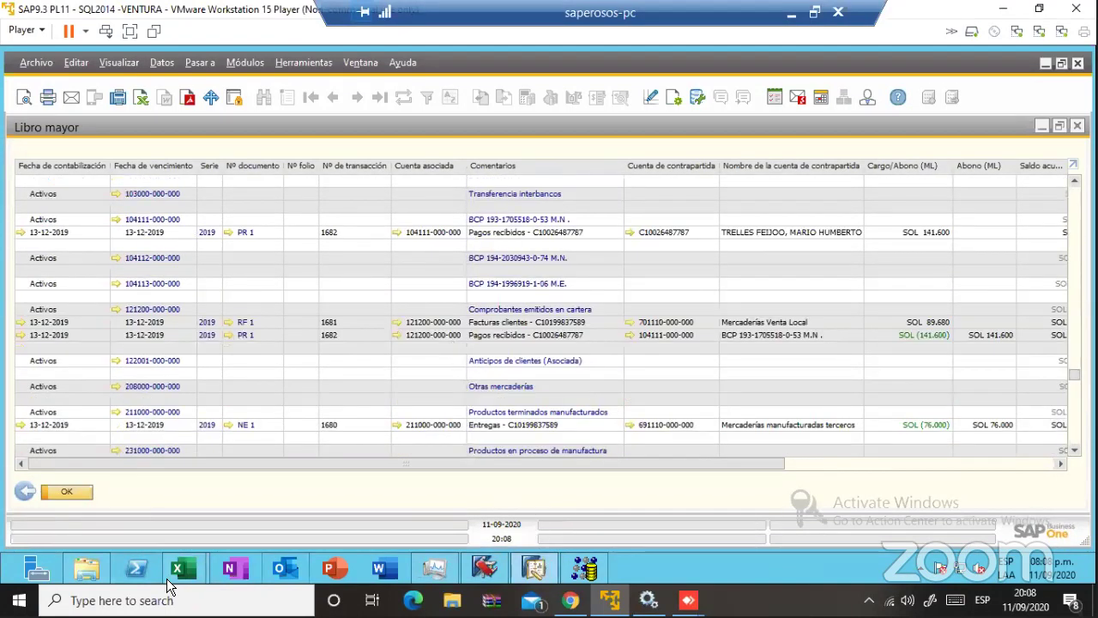
pyautogui.moveTo(230, 550)
pyautogui.click(289, 480)
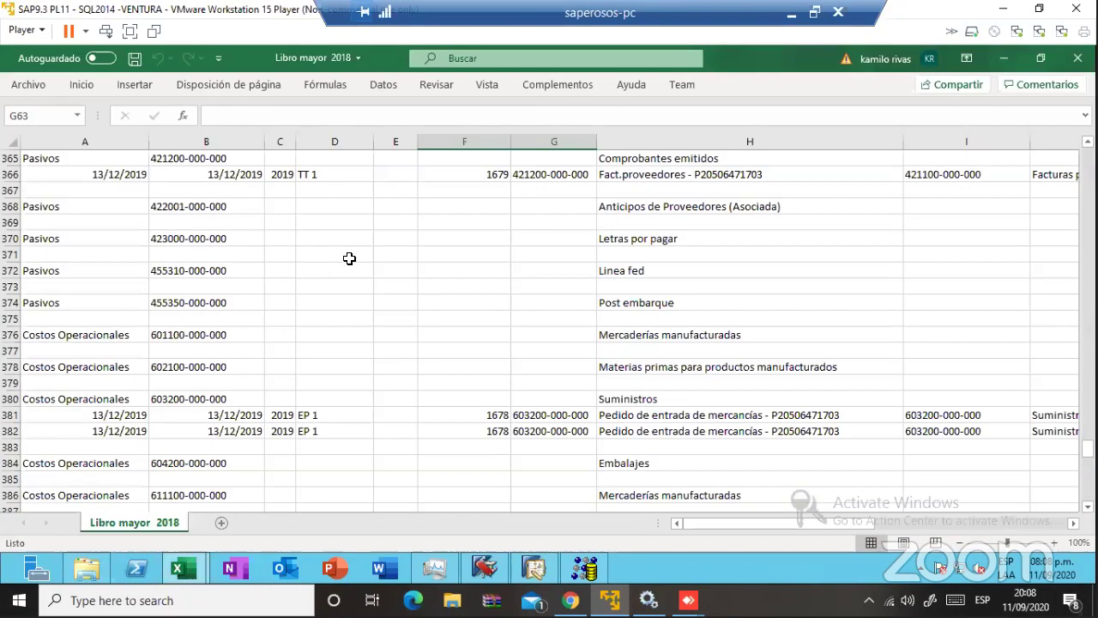
# Step: Scroll through the 'Libro mayor 2018' workbook, then minimize Excel to return to the SAP ledger
pyautogui.scroll(-10, 407, 355)
pyautogui.scroll(-20, 411, 370)
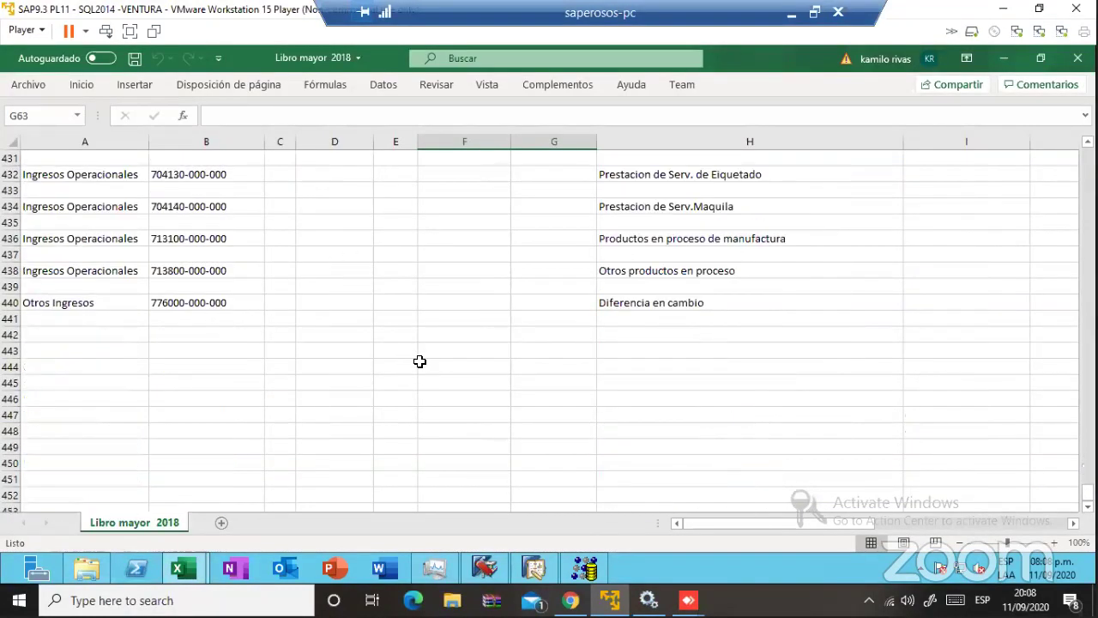
pyautogui.scroll(20, 421, 362)
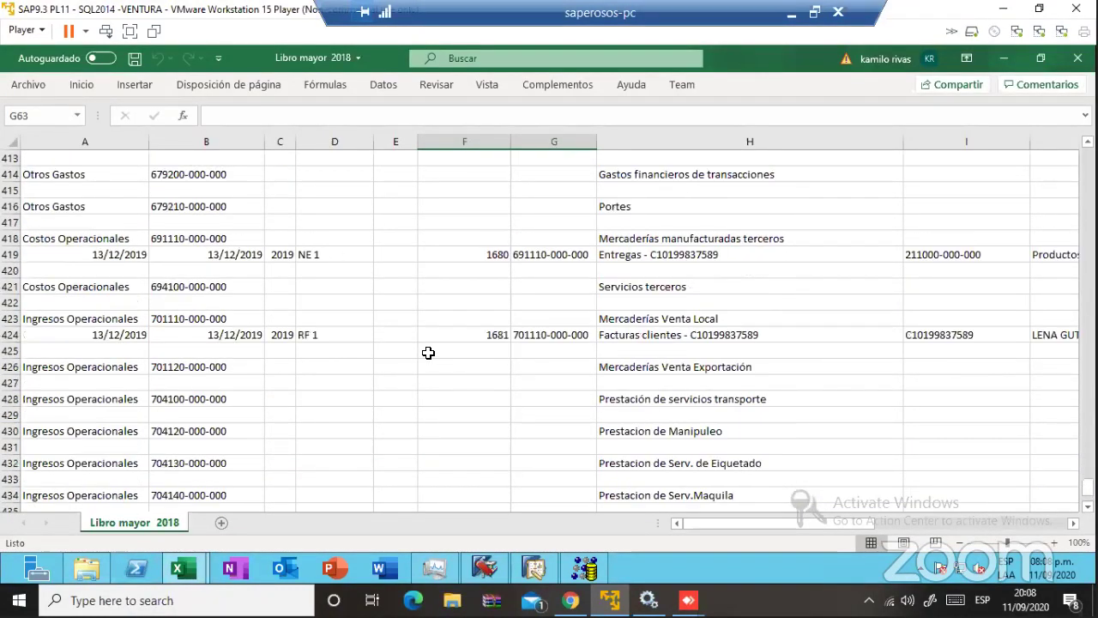
pyautogui.scroll(8, 497, 240)
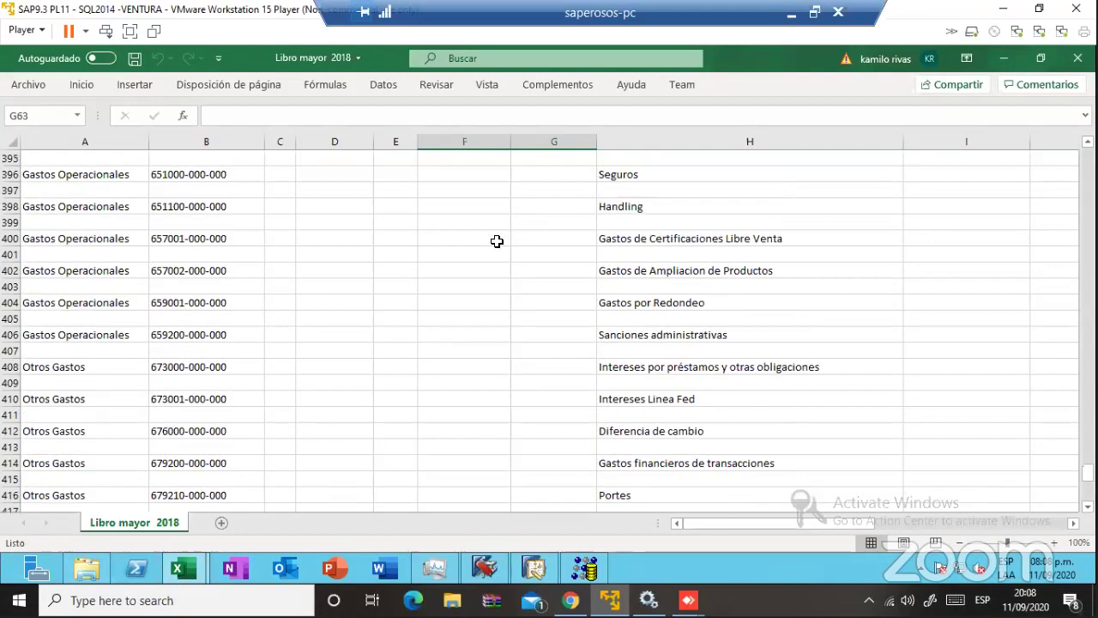
pyautogui.scroll(7, 471, 250)
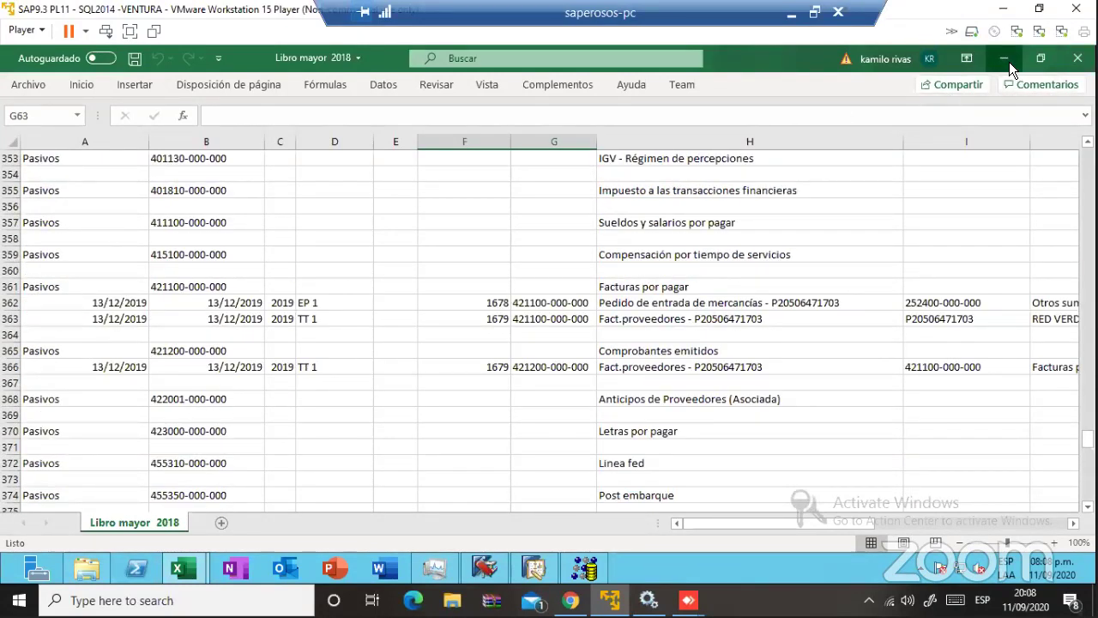
pyautogui.click(1009, 61)
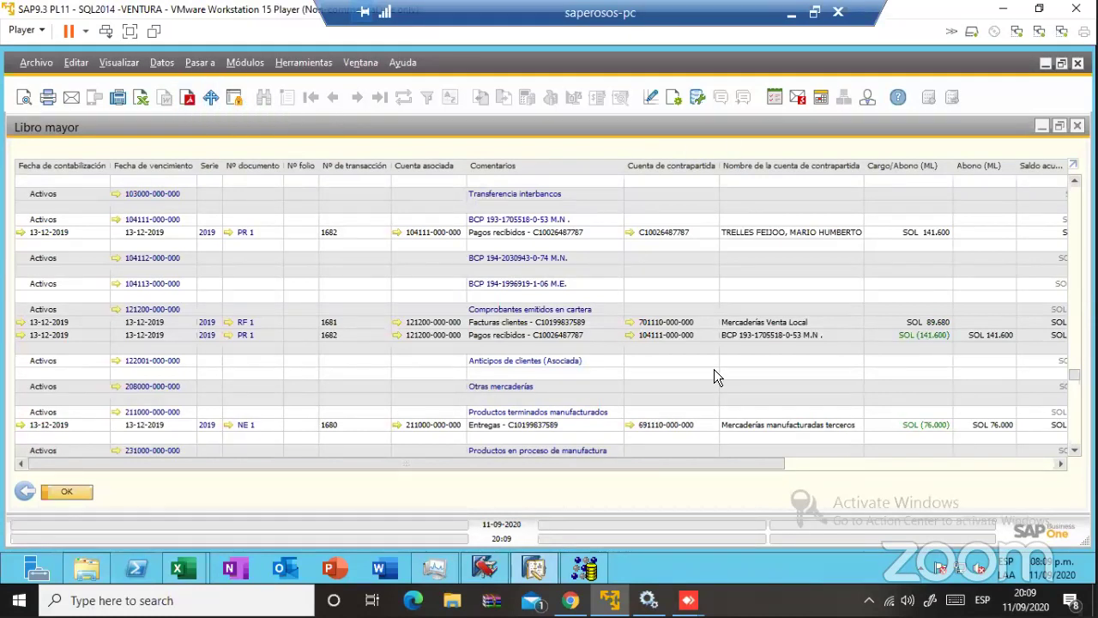
pyautogui.scroll(-2, 713, 378)
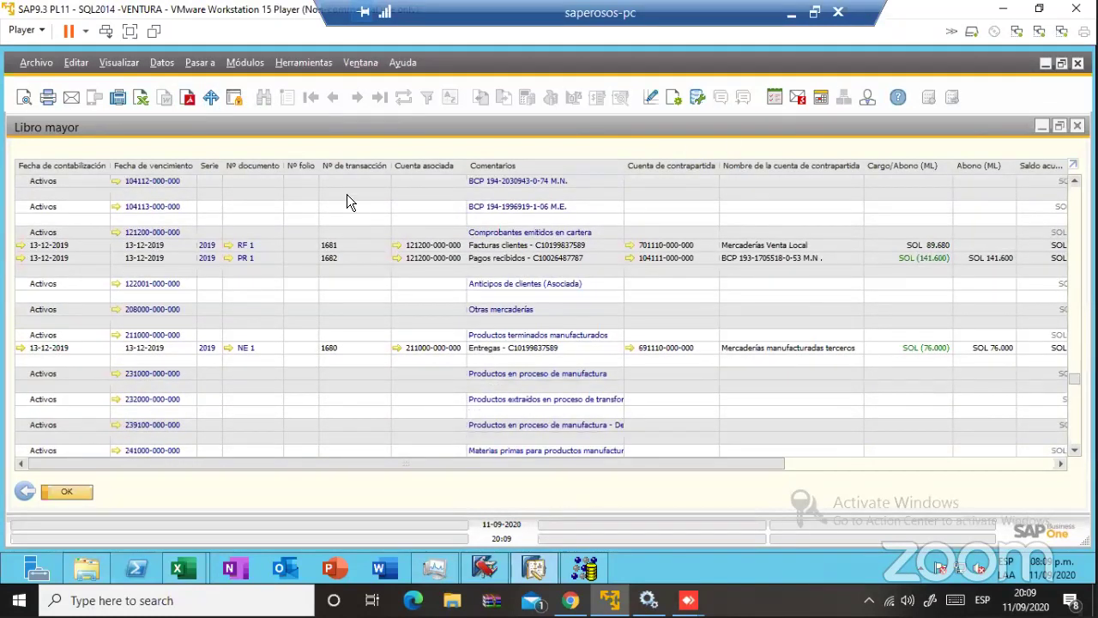
pyautogui.click(233, 99)
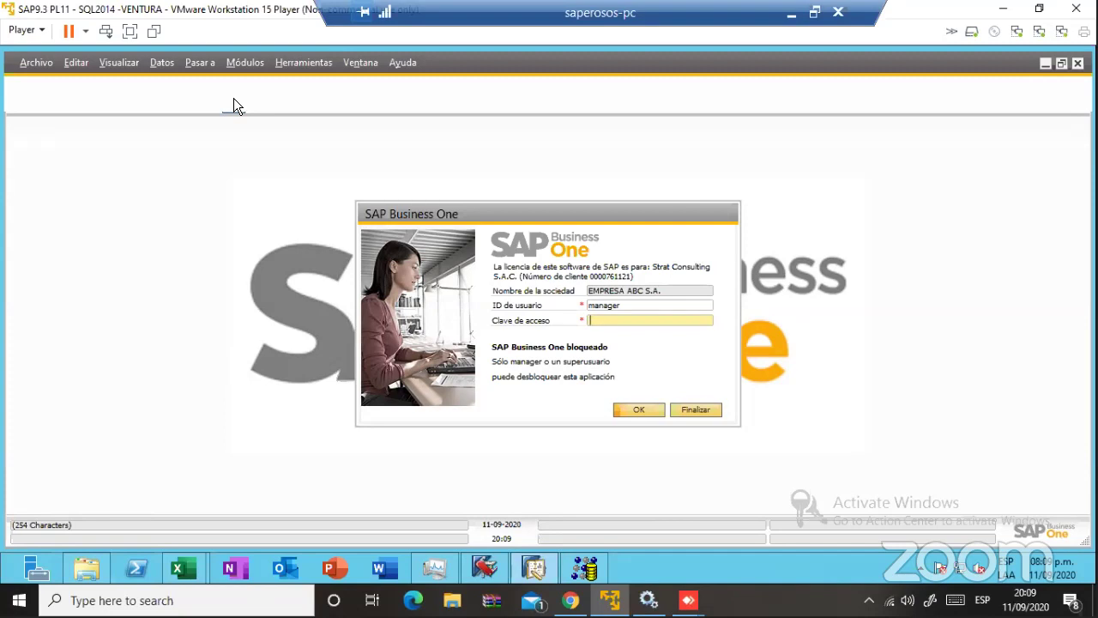
pyautogui.click(651, 411)
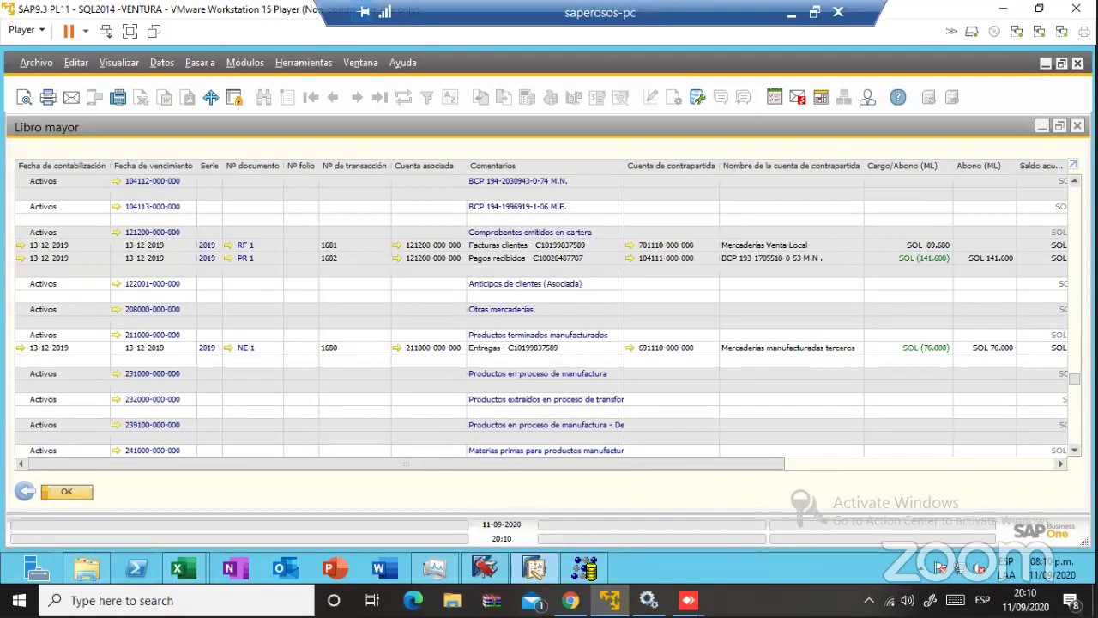
# Step: Close the Libro mayor report, dismiss the Guía Remisión series error, and open a new Factura de deudores form
pyautogui.click(1077, 126)
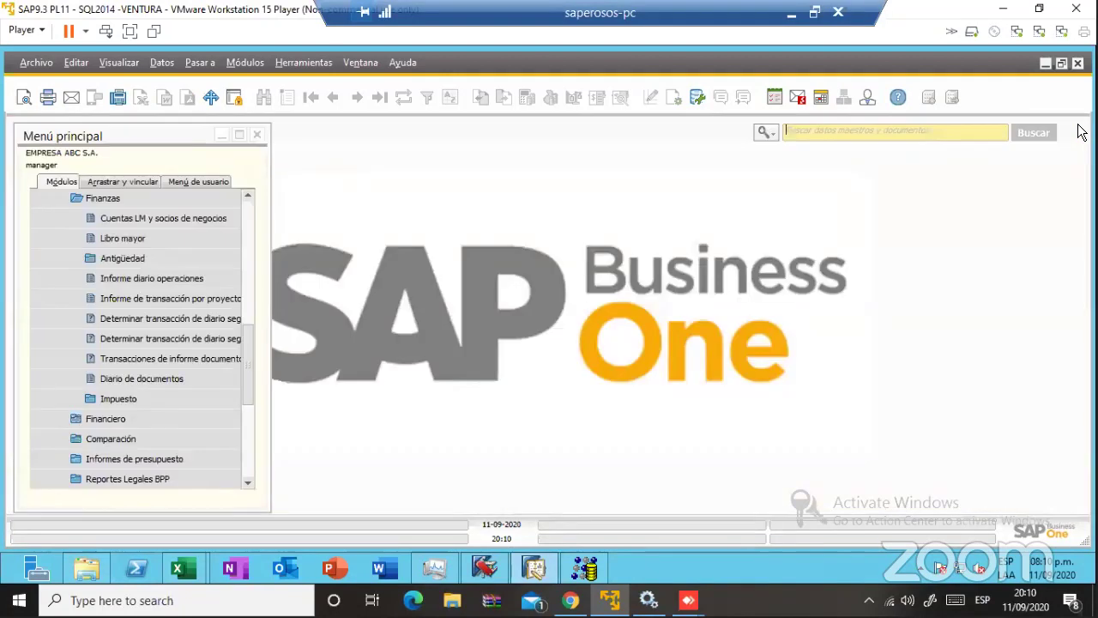
pyautogui.moveTo(247, 342); pyautogui.dragTo(255, 217)
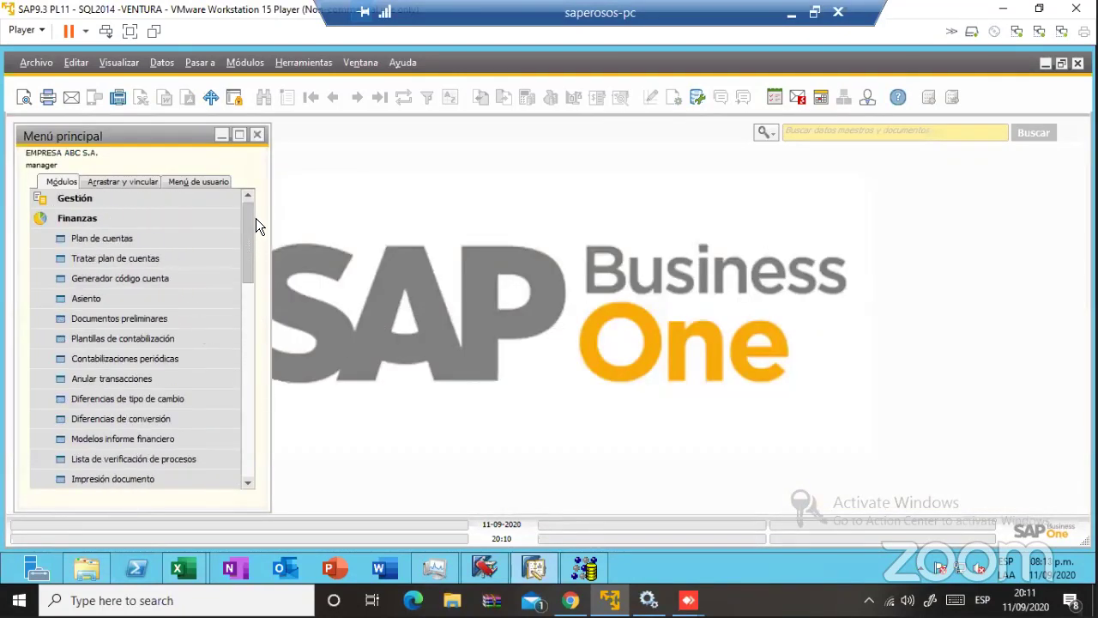
pyautogui.click(184, 216)
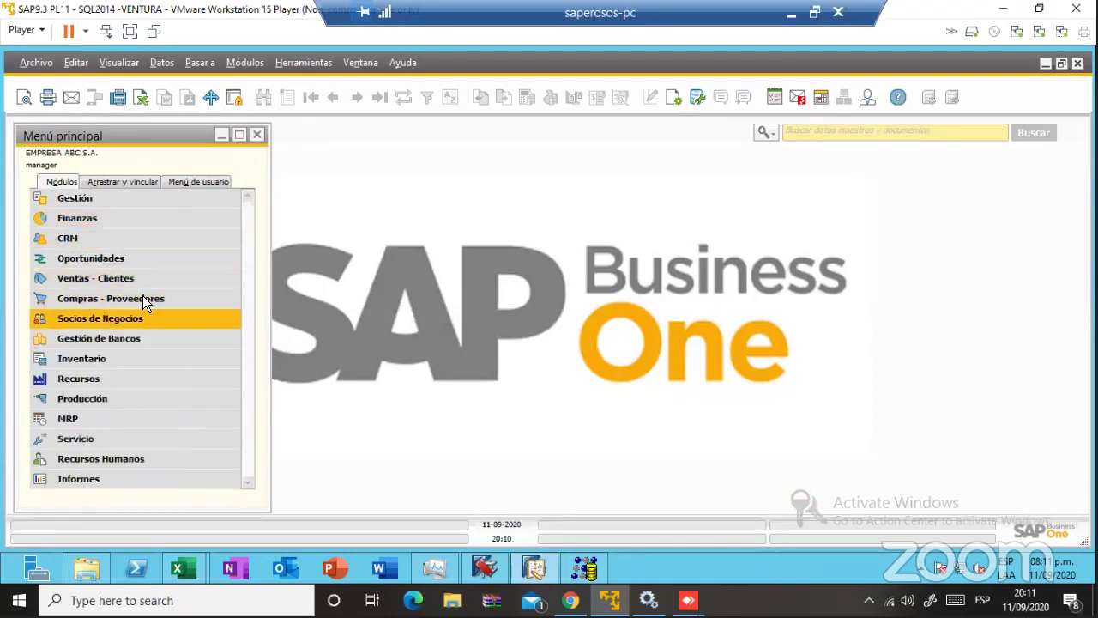
pyautogui.click(143, 278)
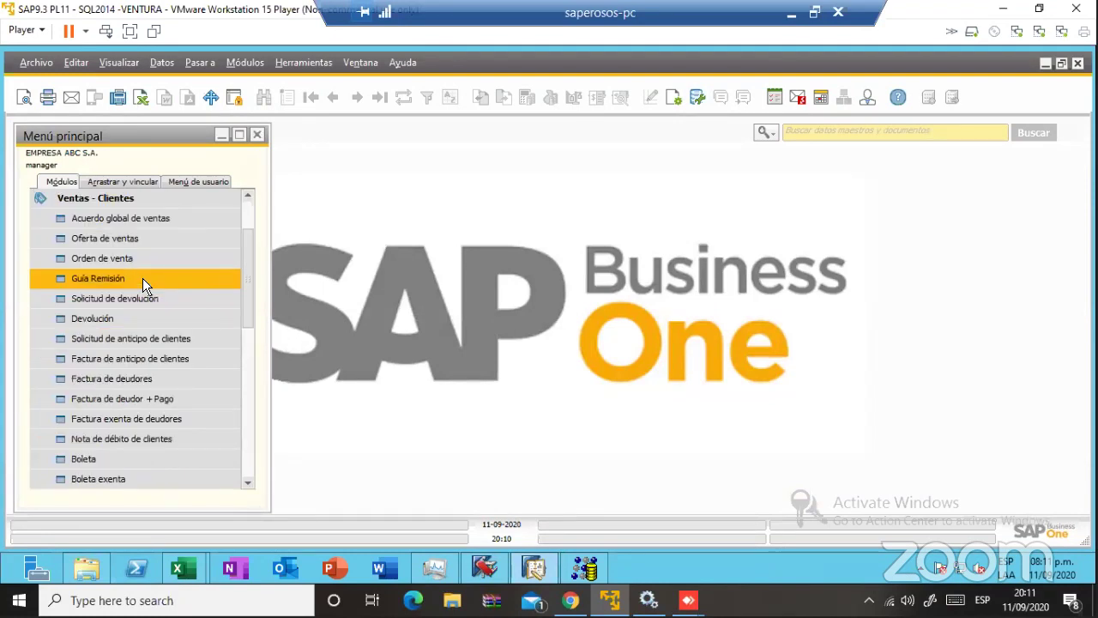
pyautogui.click(143, 280)
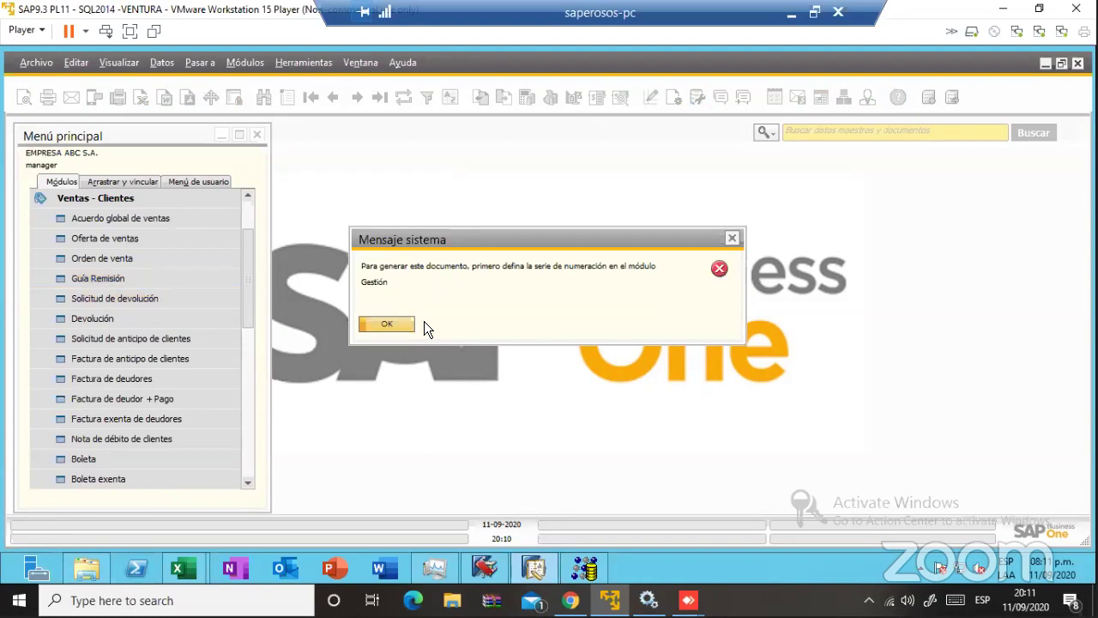
pyautogui.click(392, 324)
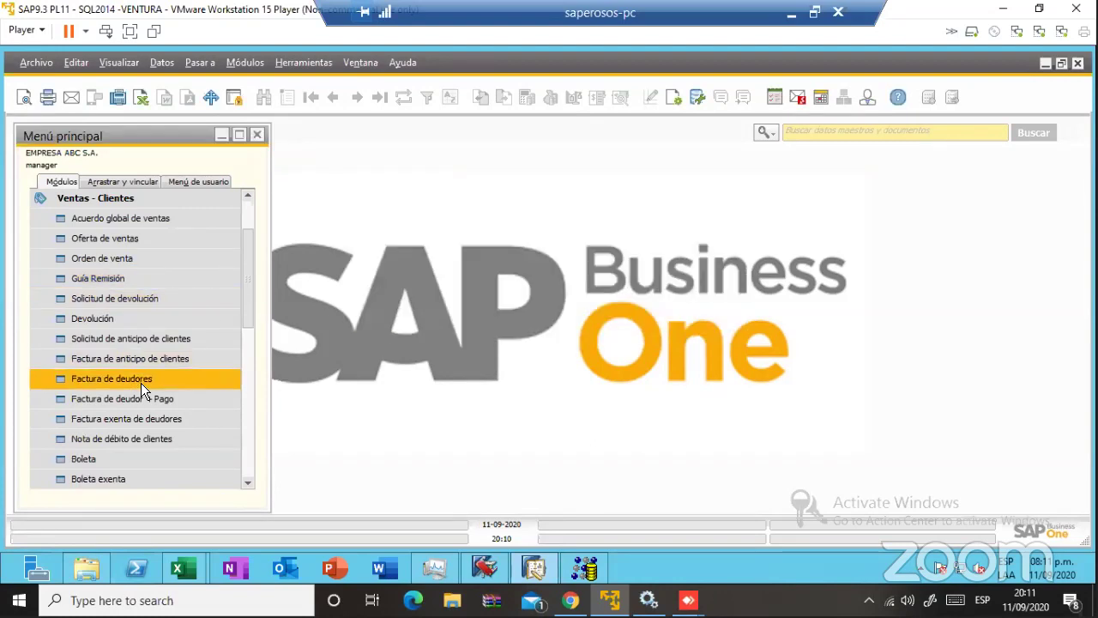
pyautogui.click(141, 382)
# Step: Step back three records to A/R invoice 489 for E. WONG S.A
pyautogui.moveTo(664, 126); pyautogui.dragTo(511, 156)
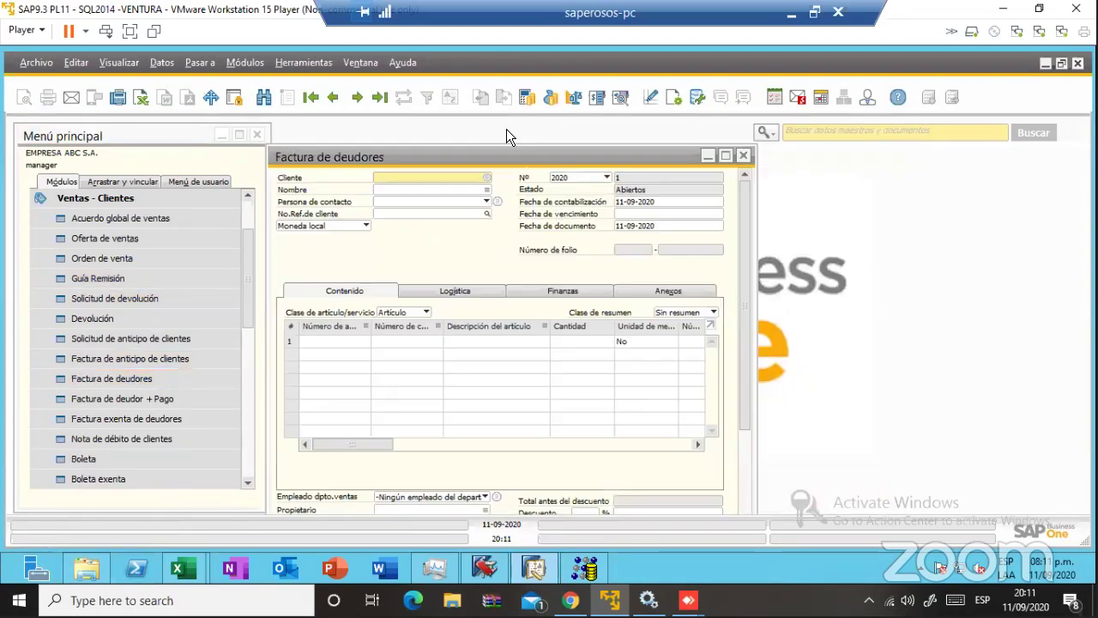
pyautogui.click(333, 97)
pyautogui.click(333, 98)
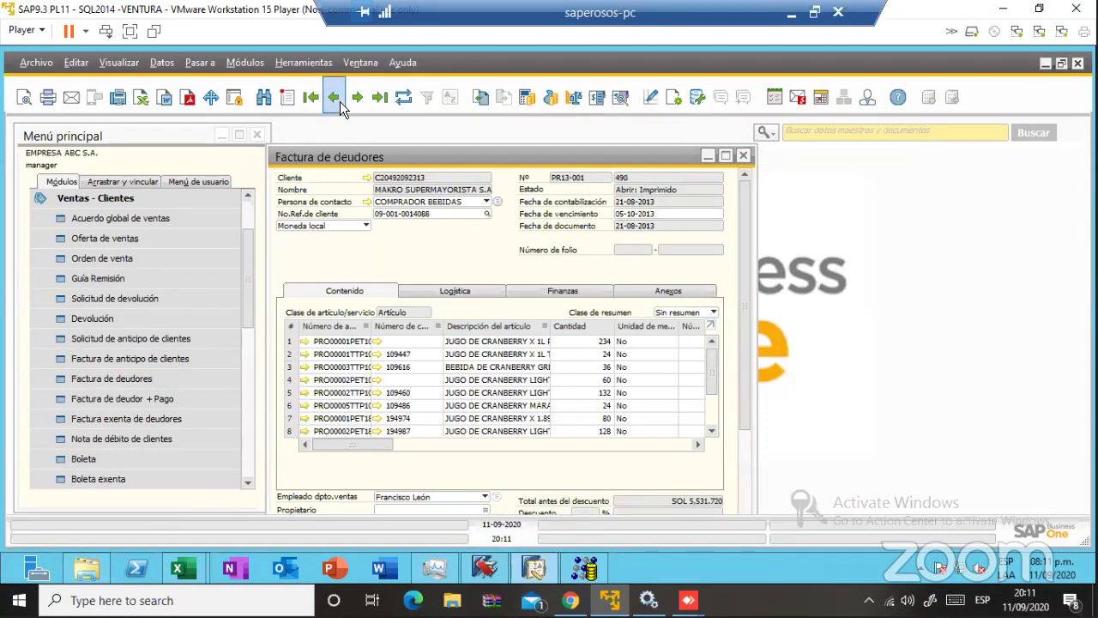
pyautogui.click(334, 98)
# Step: Widen the invoice window and scroll the item grid sideways to reveal more columns
pyautogui.moveTo(755, 215); pyautogui.dragTo(1025, 216)
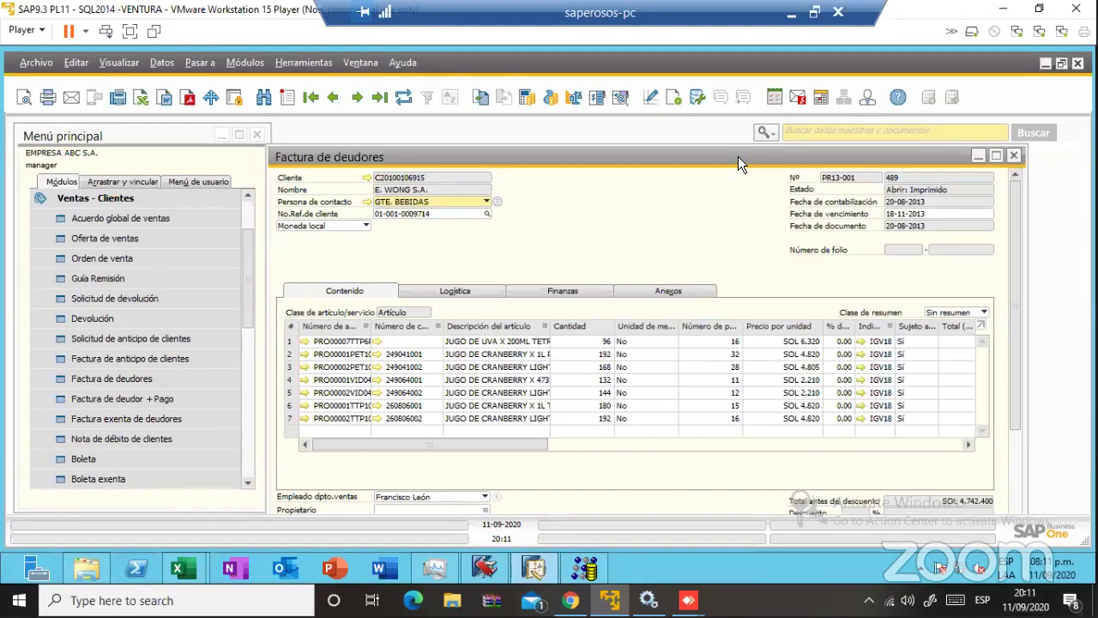
pyautogui.moveTo(738, 155); pyautogui.dragTo(676, 151)
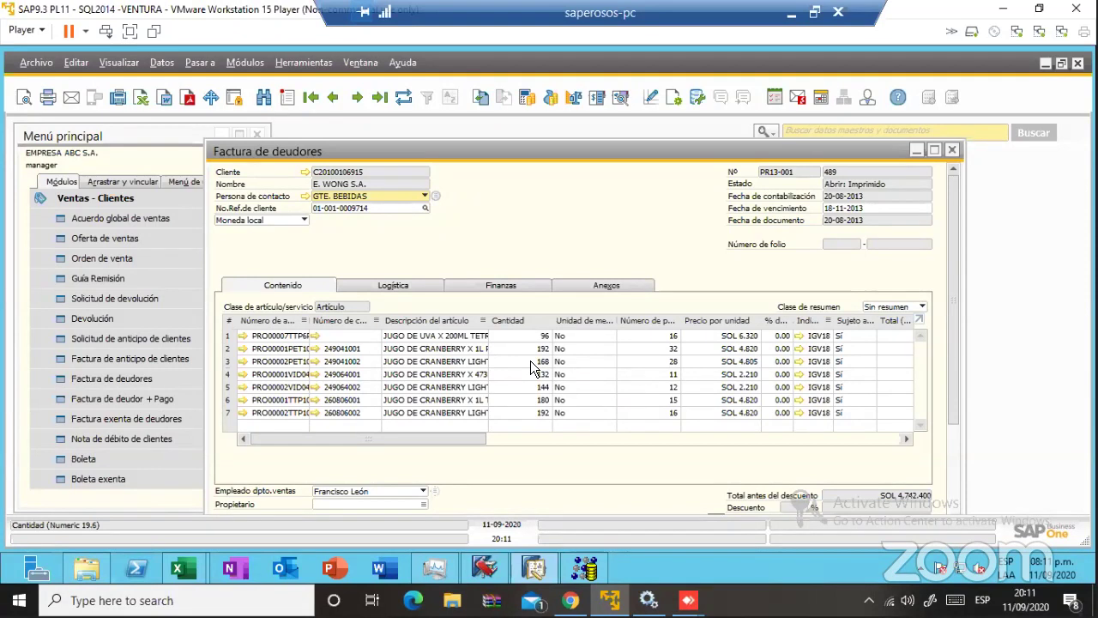
pyautogui.moveTo(494, 436); pyautogui.dragTo(380, 441)
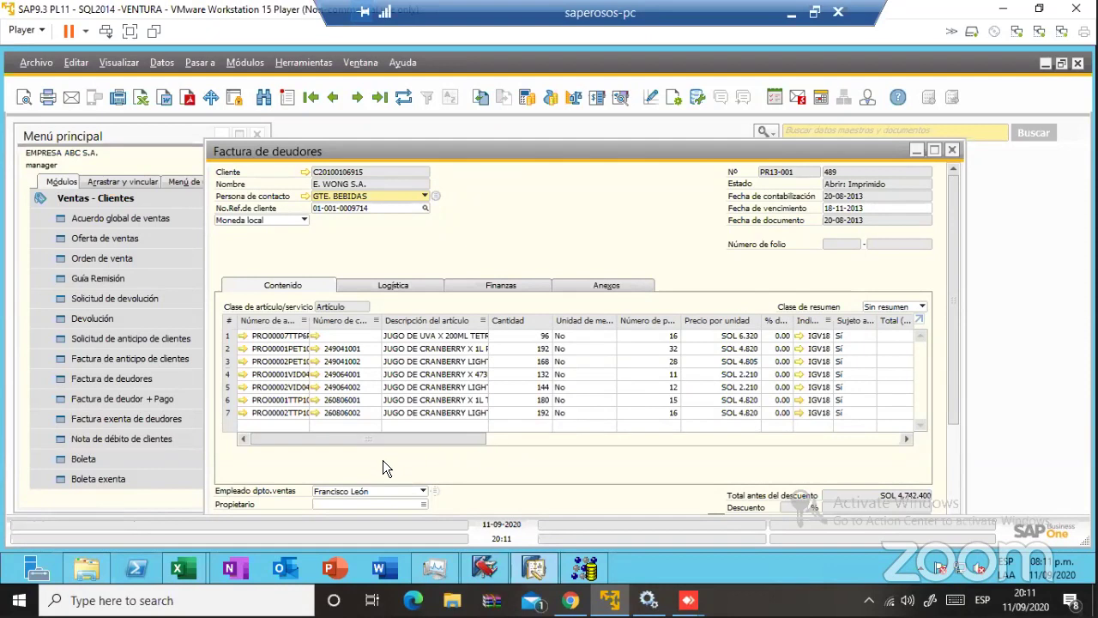
pyautogui.moveTo(419, 441); pyautogui.dragTo(498, 439)
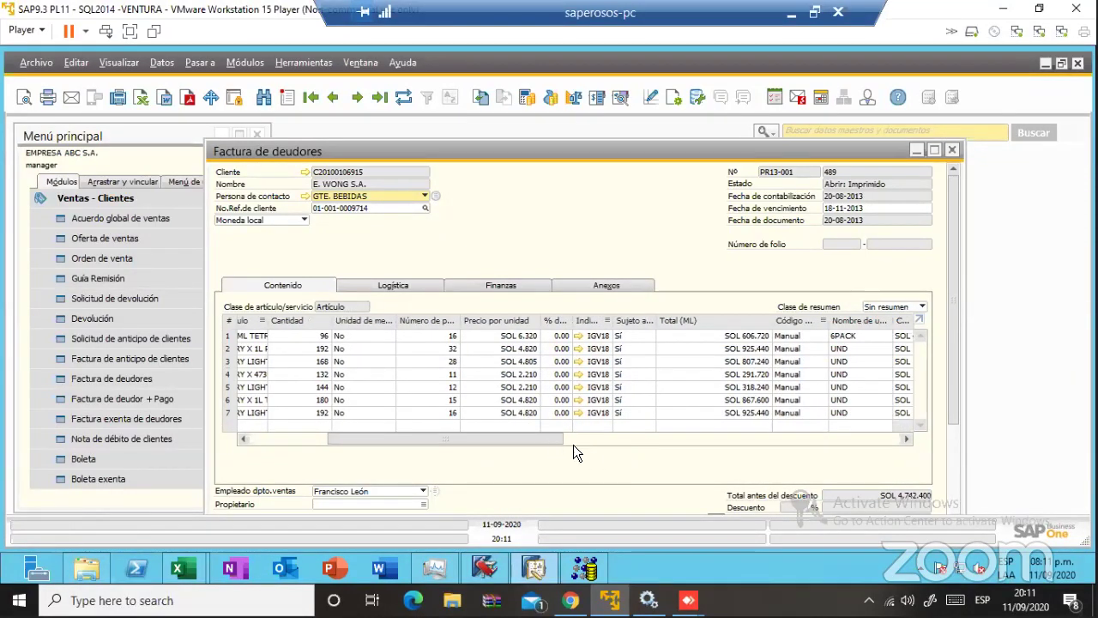
pyautogui.moveTo(573, 444); pyautogui.dragTo(328, 439)
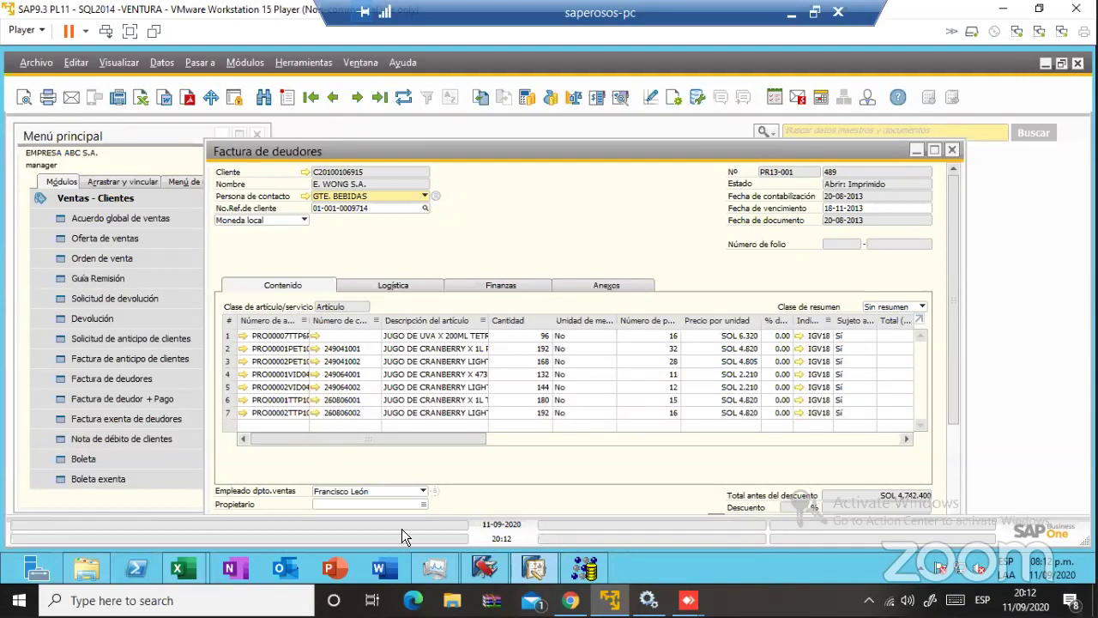
pyautogui.moveTo(500, 154); pyautogui.dragTo(437, 144)
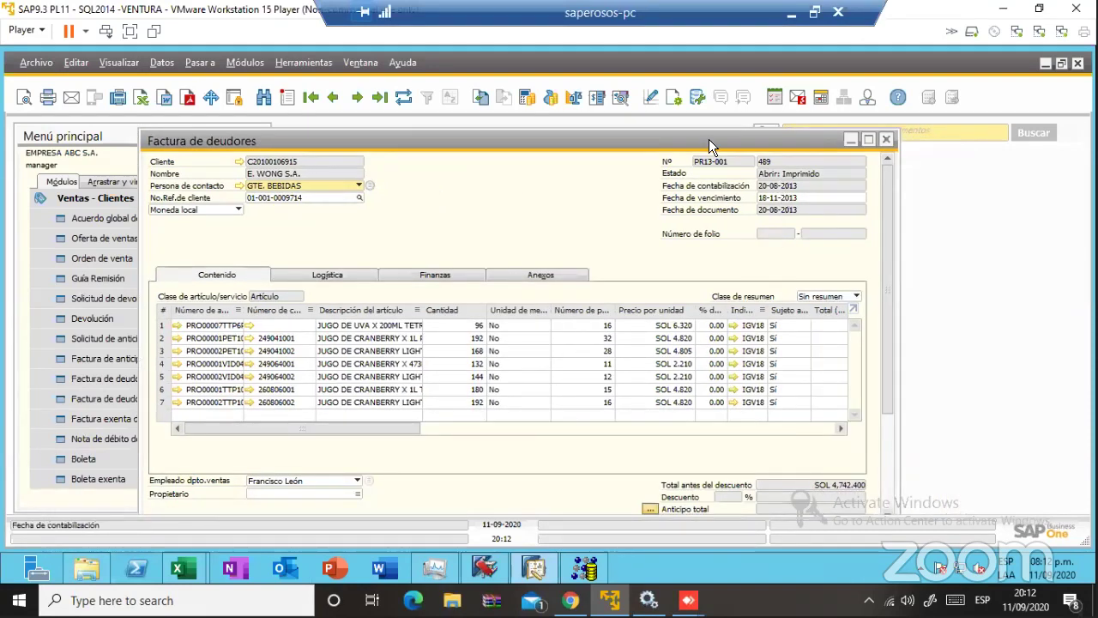
# Step: In the invoice's Form Settings table format, make the Almacén column visible and save the layout
pyautogui.click(673, 100)
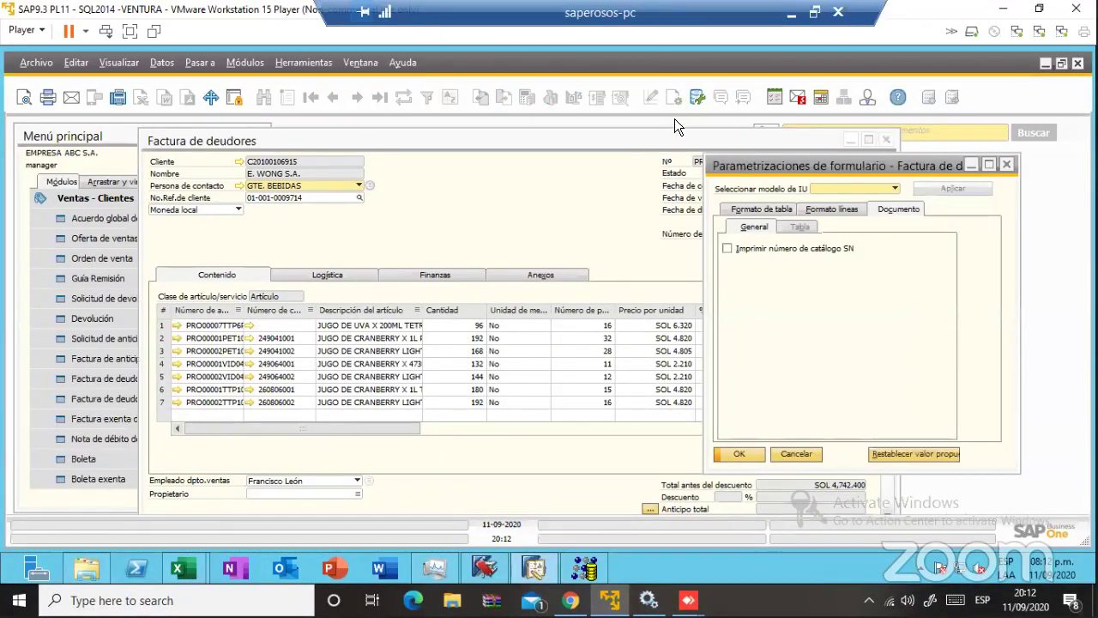
pyautogui.moveTo(741, 167); pyautogui.dragTo(738, 208)
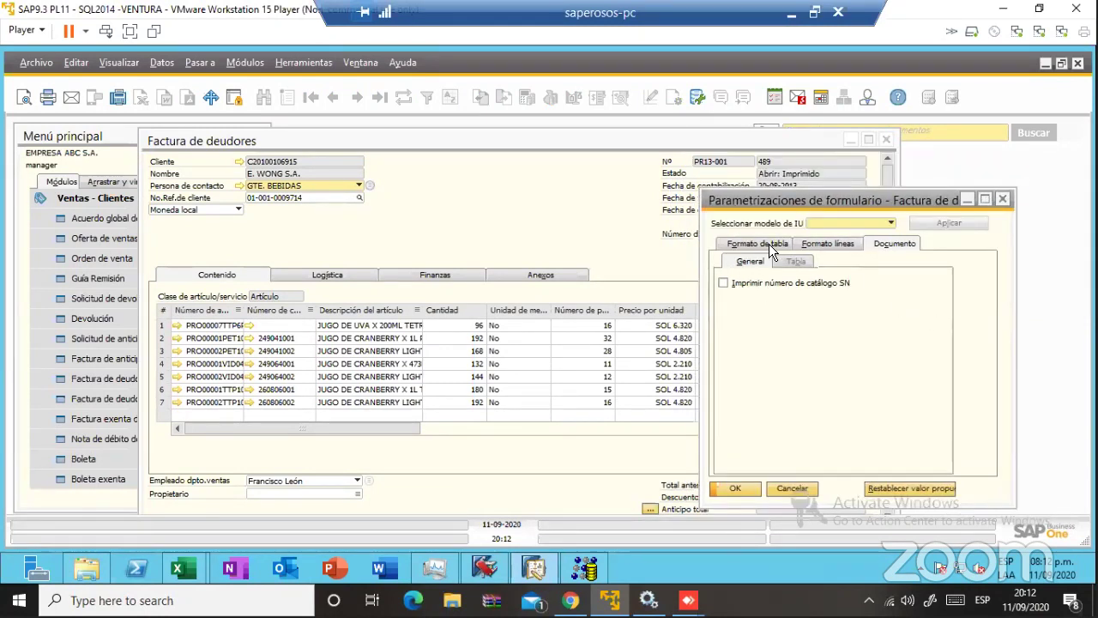
pyautogui.click(759, 244)
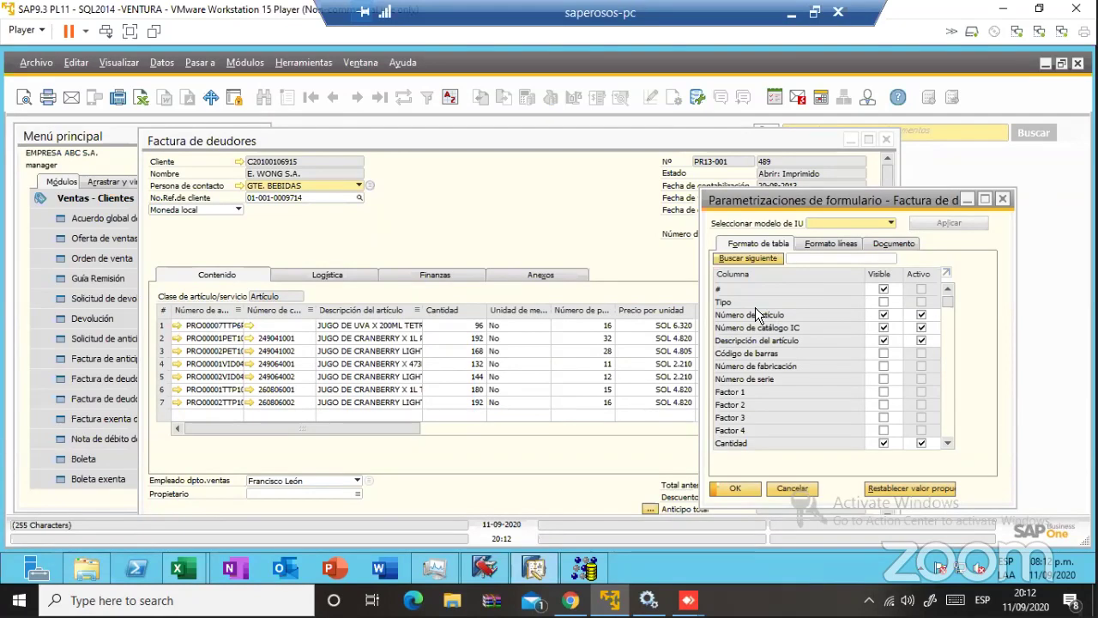
pyautogui.scroll(-6, 778, 337)
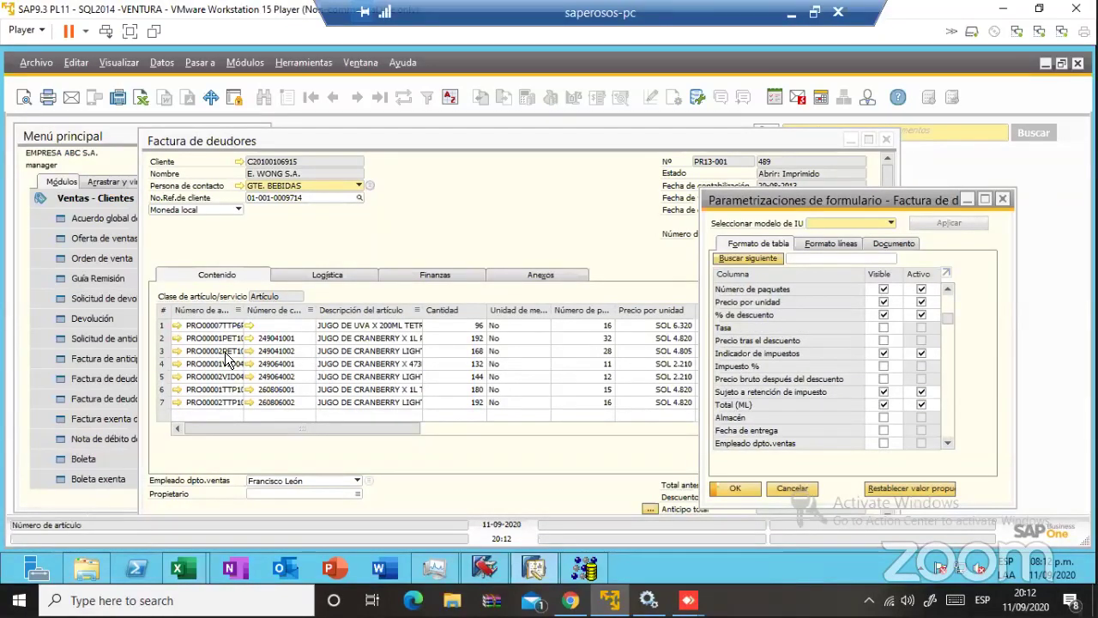
pyautogui.scroll(2, 804, 389)
pyautogui.scroll(4, 805, 386)
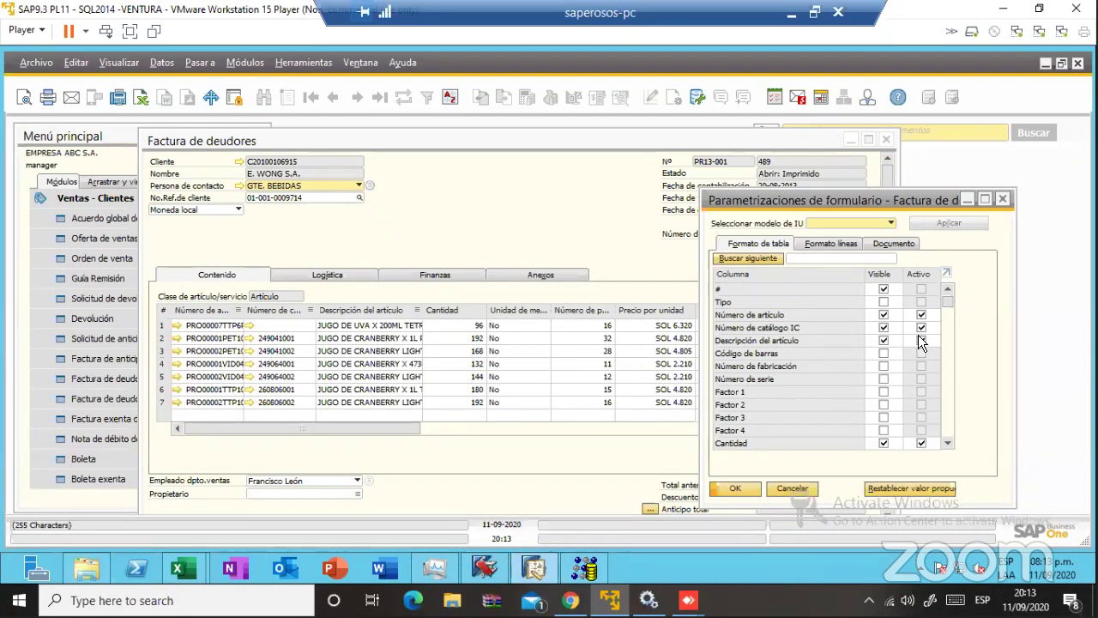
pyautogui.moveTo(949, 302); pyautogui.dragTo(950, 434)
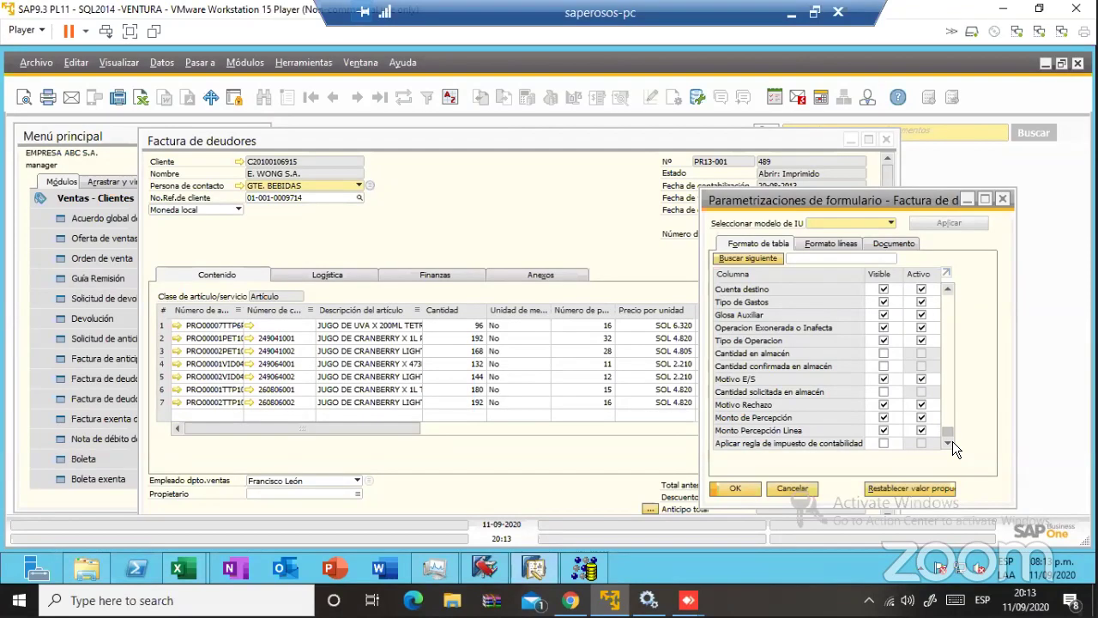
pyautogui.moveTo(947, 427); pyautogui.dragTo(947, 294)
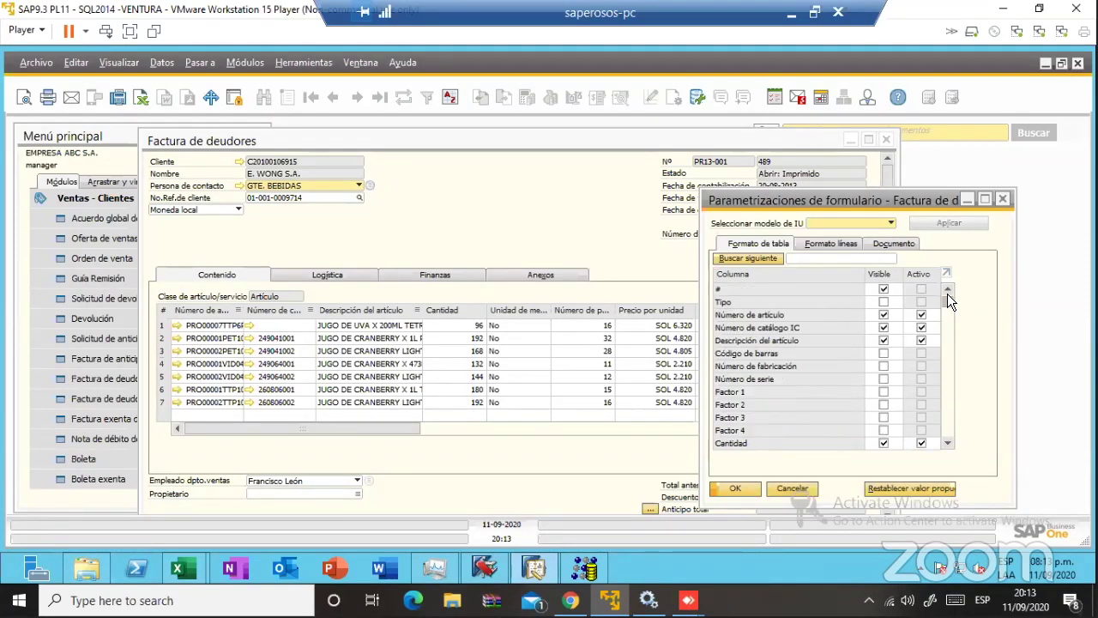
pyautogui.scroll(-2, 858, 382)
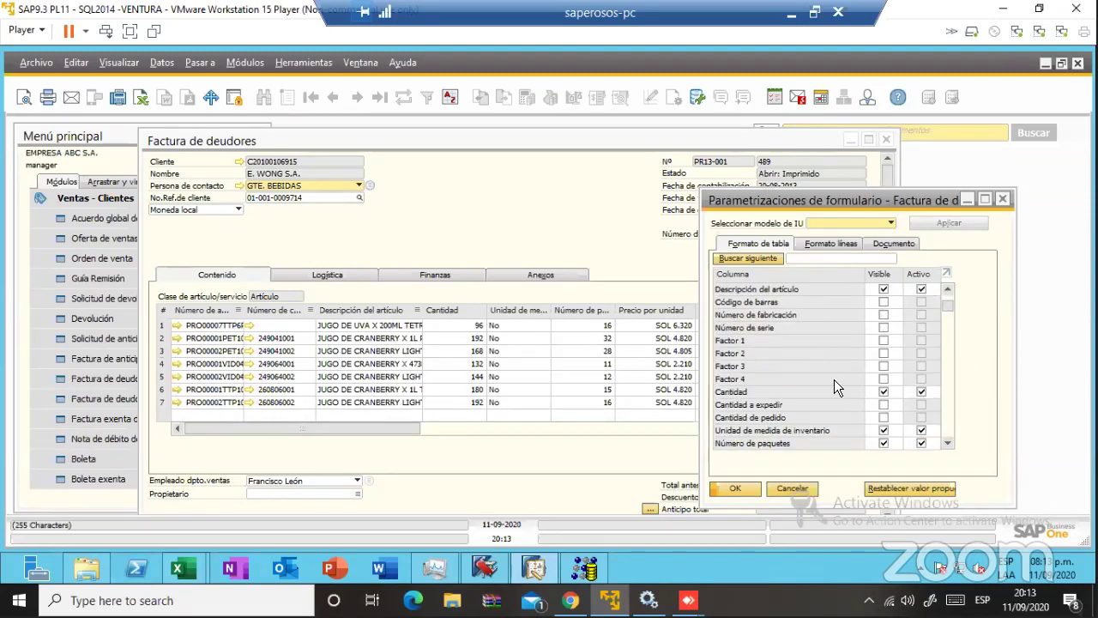
pyautogui.scroll(-5, 834, 379)
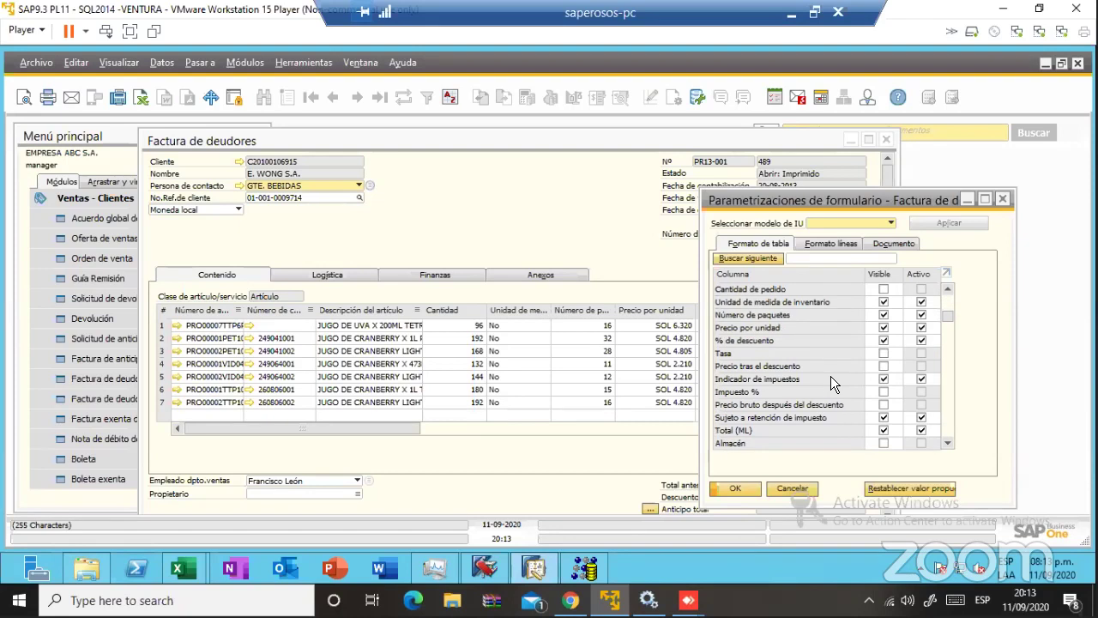
pyautogui.scroll(-1, 830, 392)
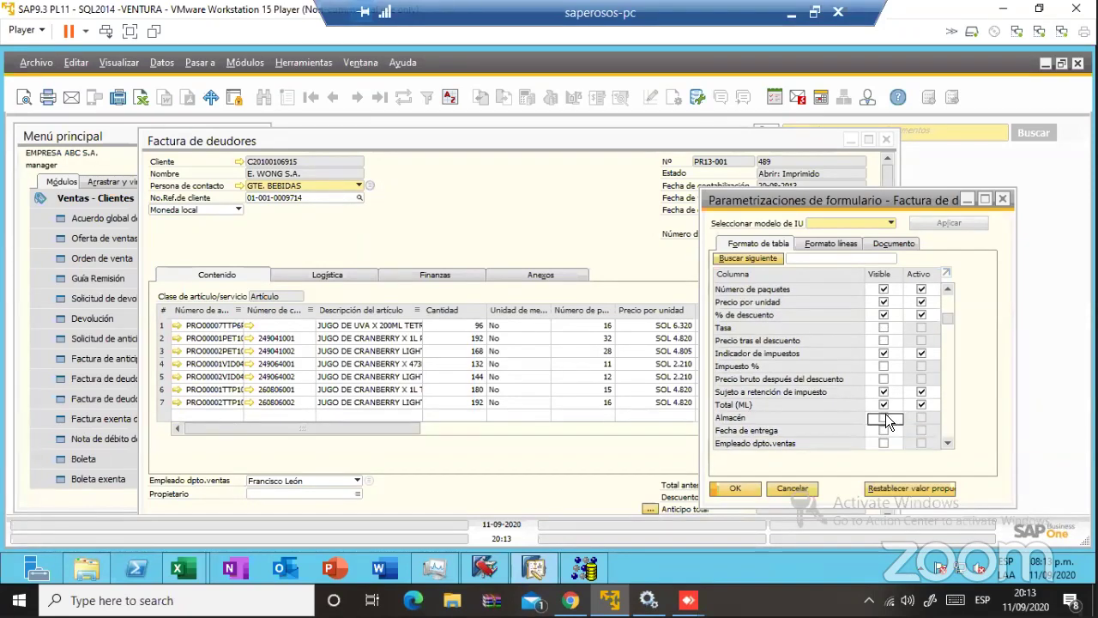
pyautogui.click(886, 415)
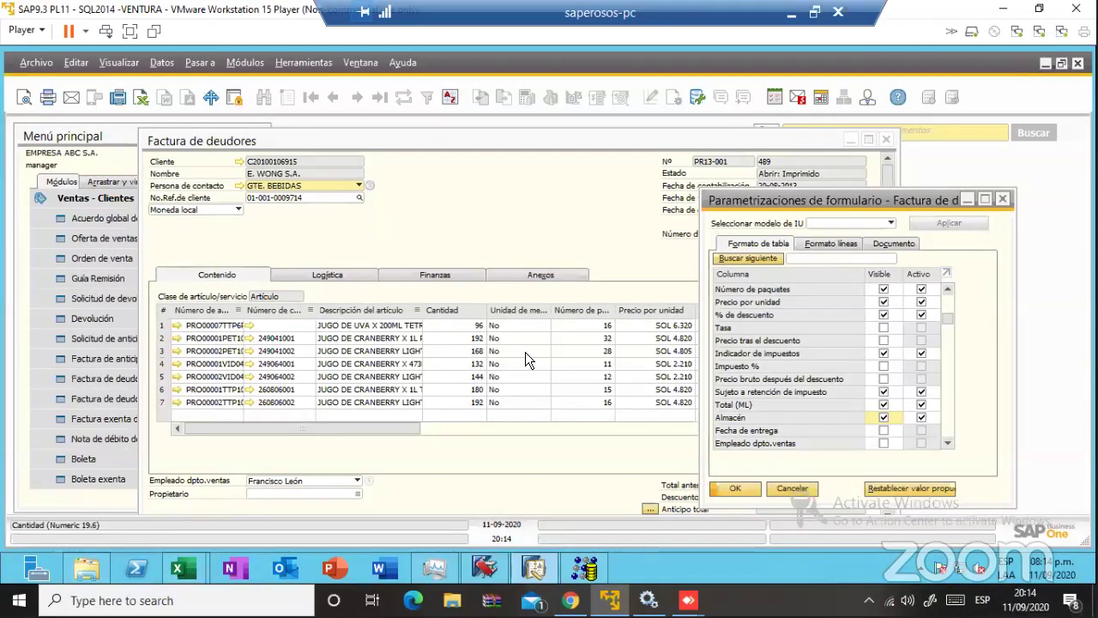
pyautogui.click(741, 488)
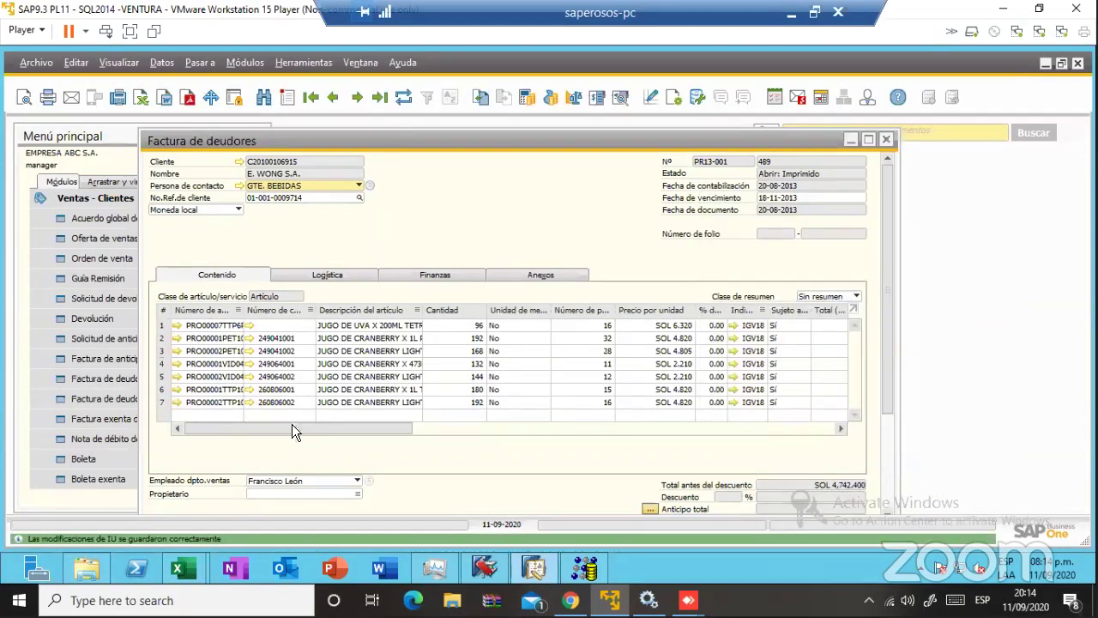
pyautogui.moveTo(244, 426); pyautogui.dragTo(351, 429)
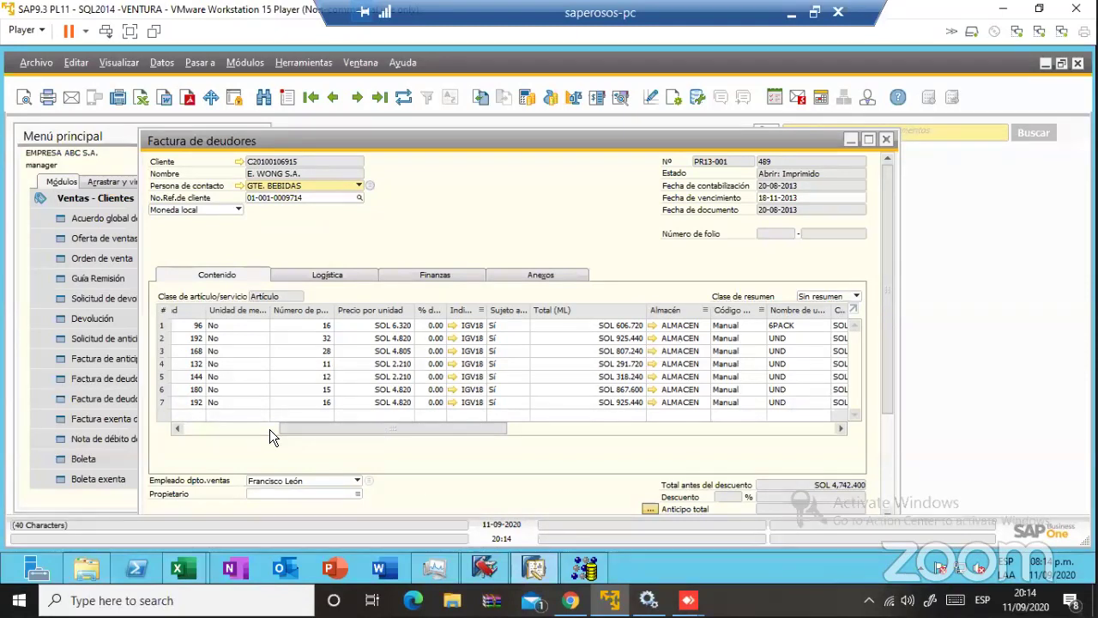
pyautogui.moveTo(290, 428); pyautogui.dragTo(161, 425)
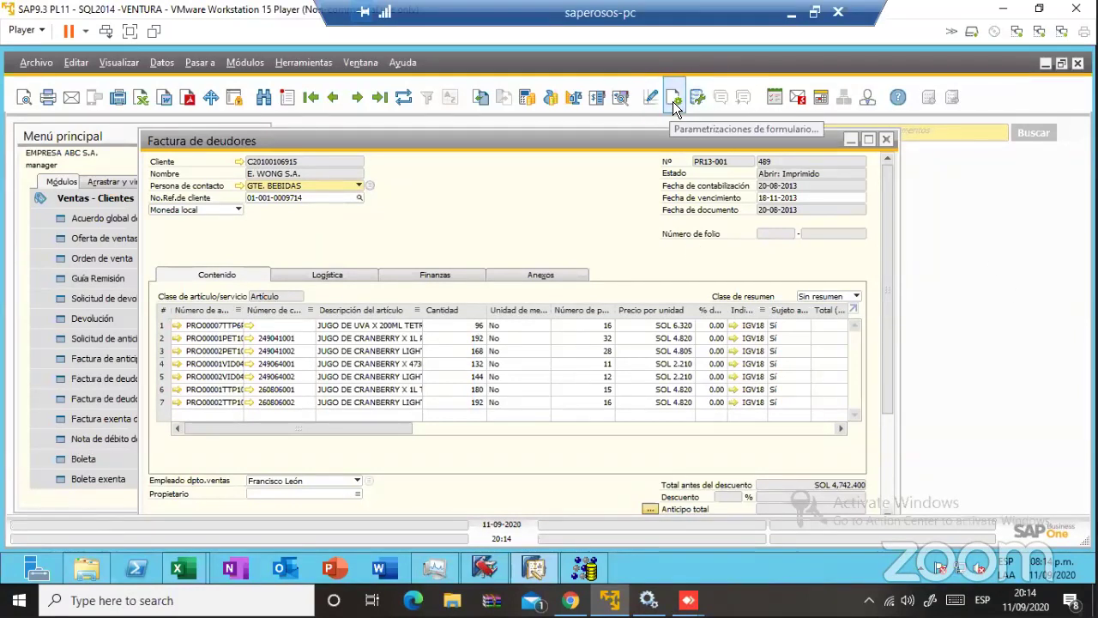
# Step: Untick Visible for Número de catálogo IC, Unidad de medida de inventario, Número de paquetes and % de descuento
pyautogui.click(675, 102)
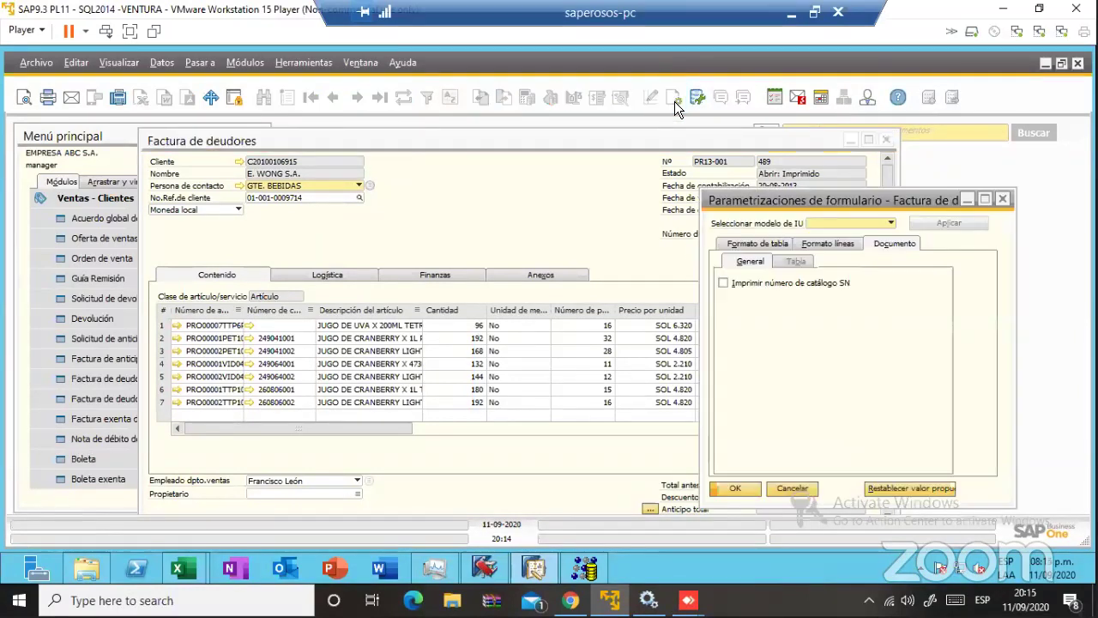
pyautogui.click(787, 246)
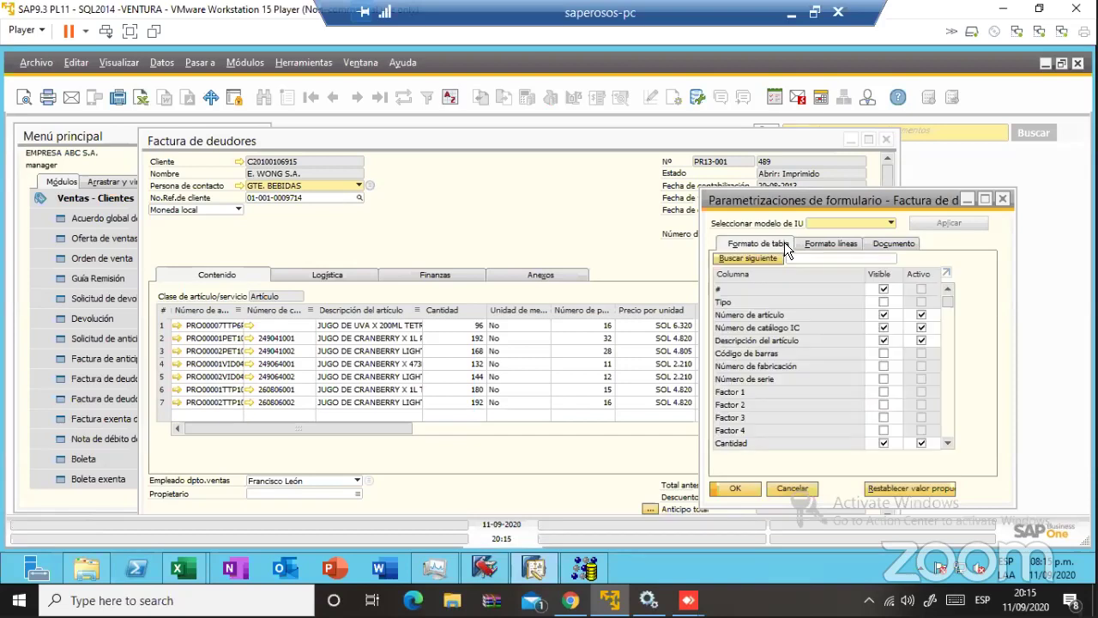
pyautogui.click(882, 327)
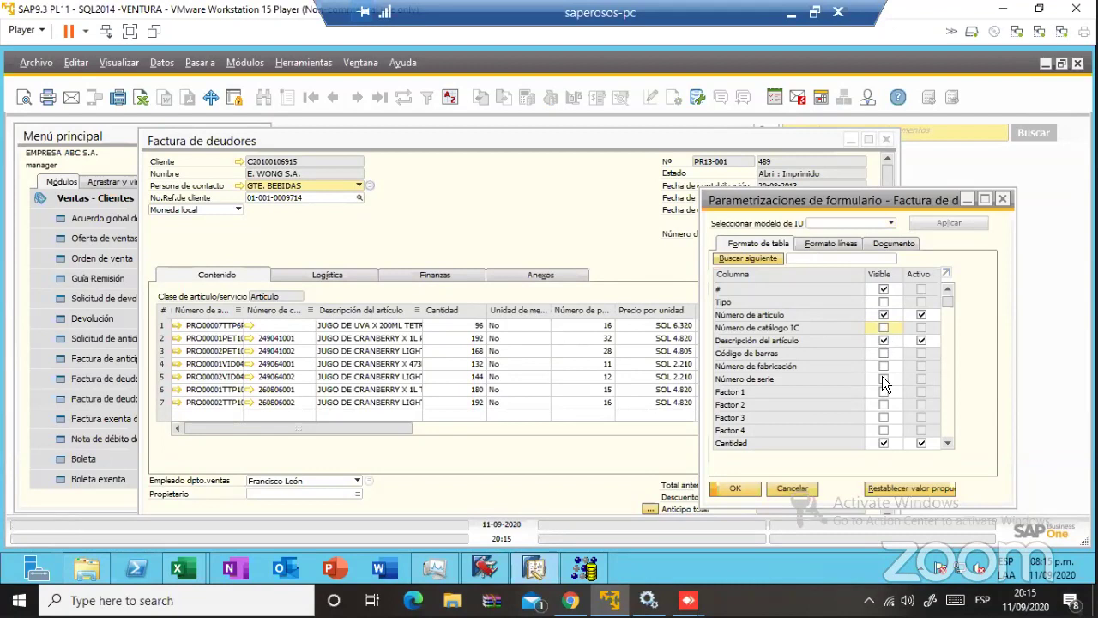
pyautogui.scroll(-5, 881, 376)
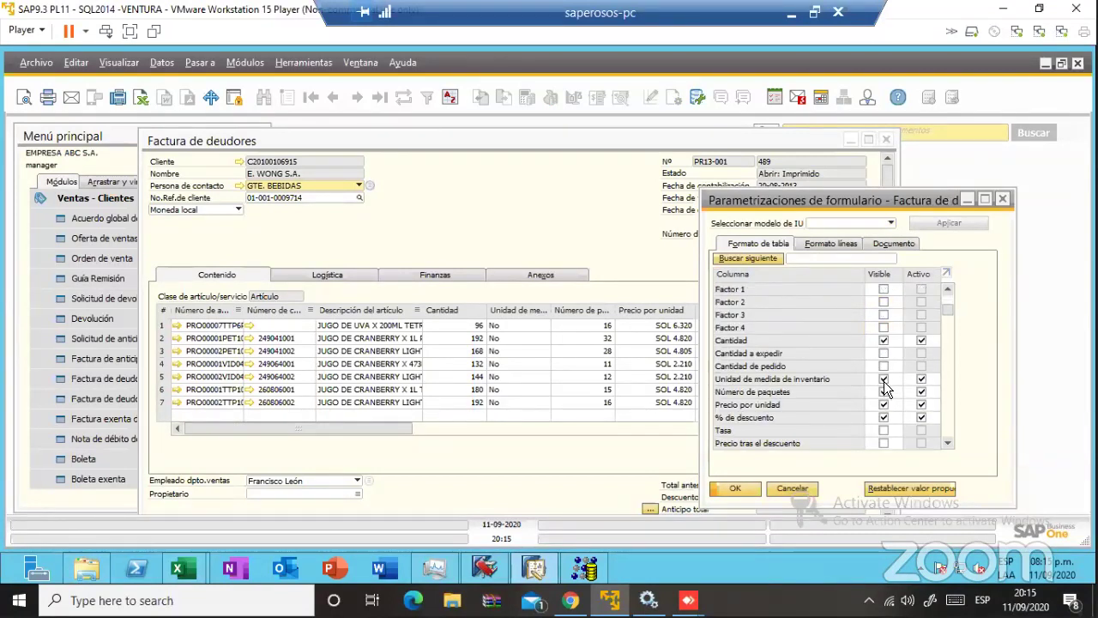
pyautogui.click(883, 379)
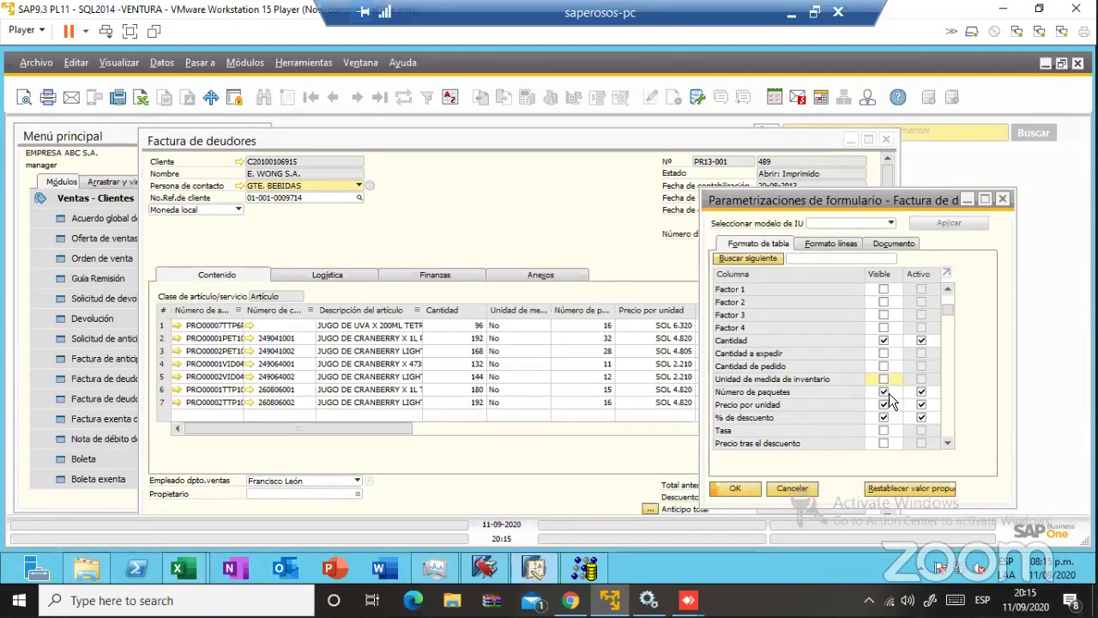
pyautogui.click(885, 391)
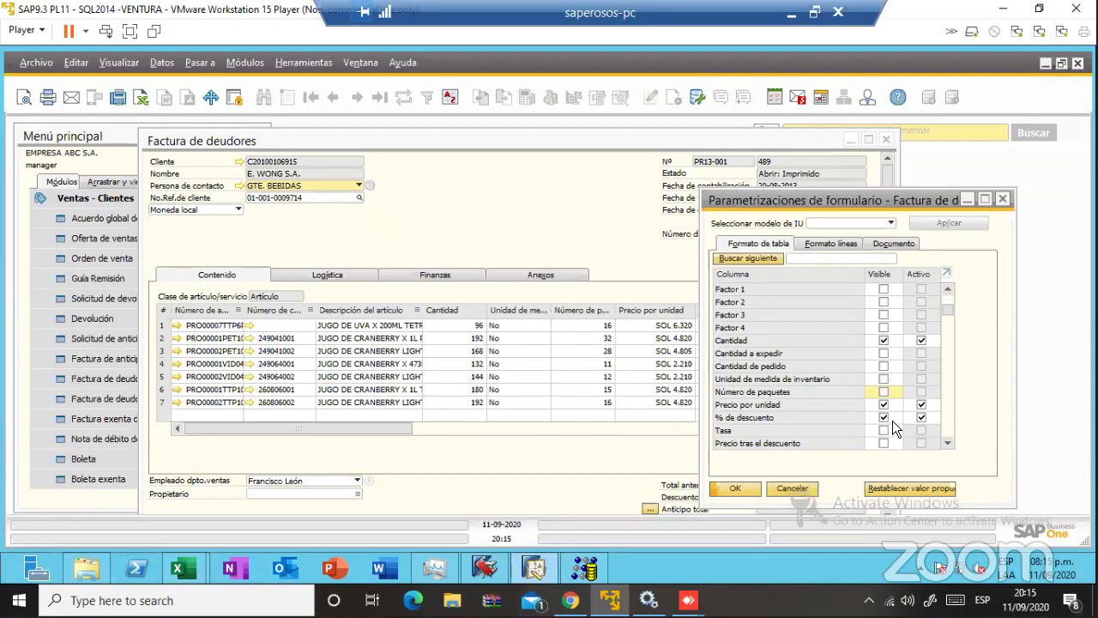
pyautogui.scroll(-1, 892, 421)
pyautogui.click(883, 379)
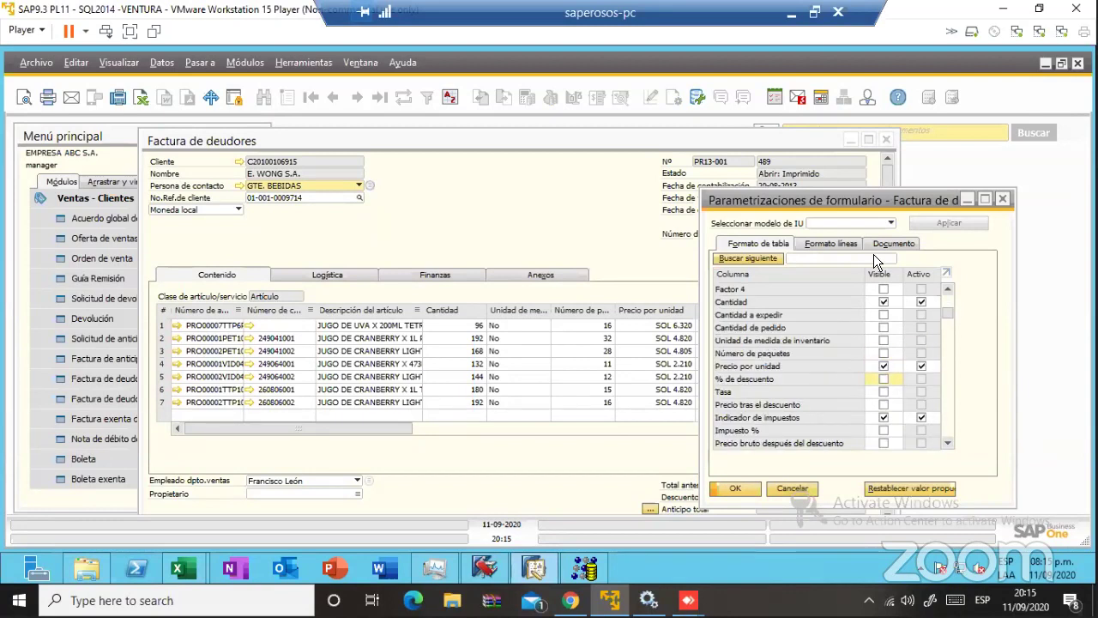
pyautogui.moveTo(829, 196); pyautogui.dragTo(916, 168)
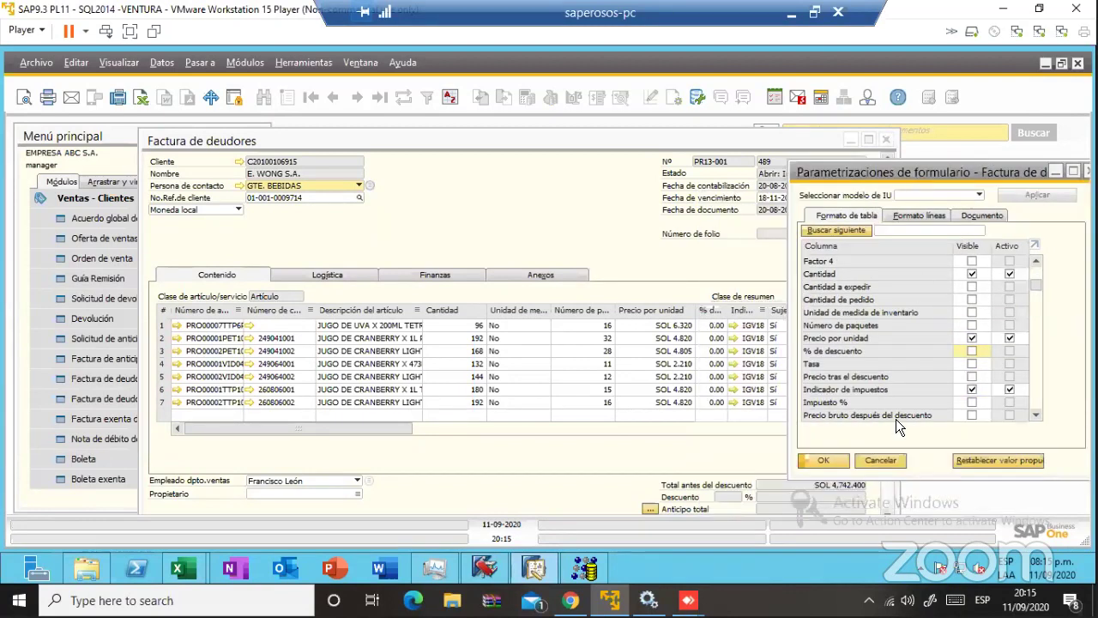
pyautogui.moveTo(578, 142); pyautogui.dragTo(487, 153)
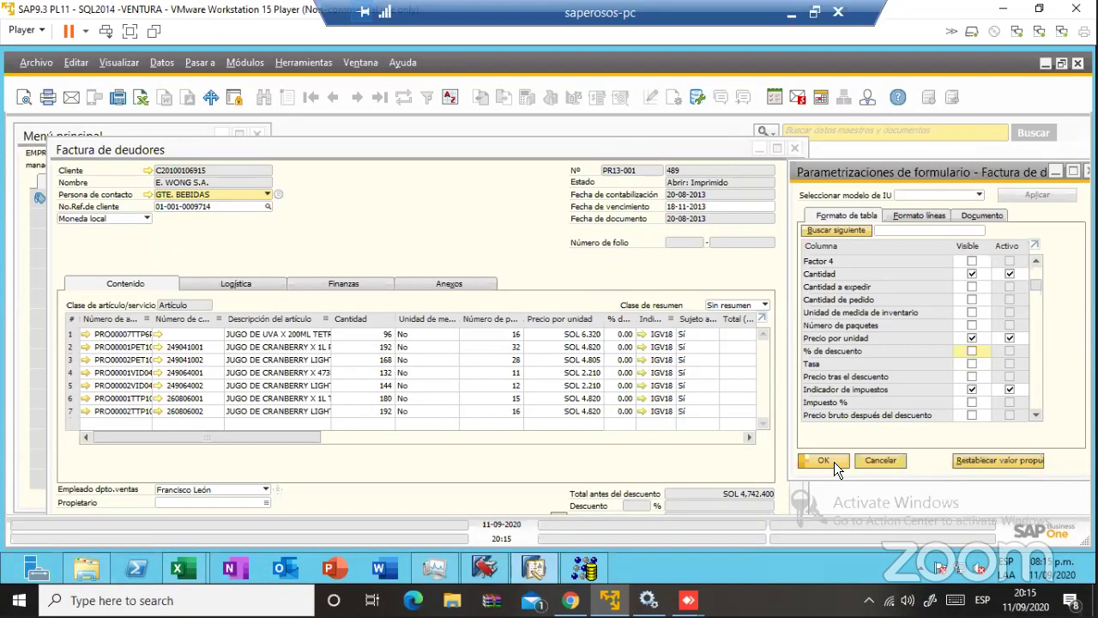
# Step: Apply the column changes and check the grid now runs Cantidad through Almacén without the discount column
pyautogui.click(823, 461)
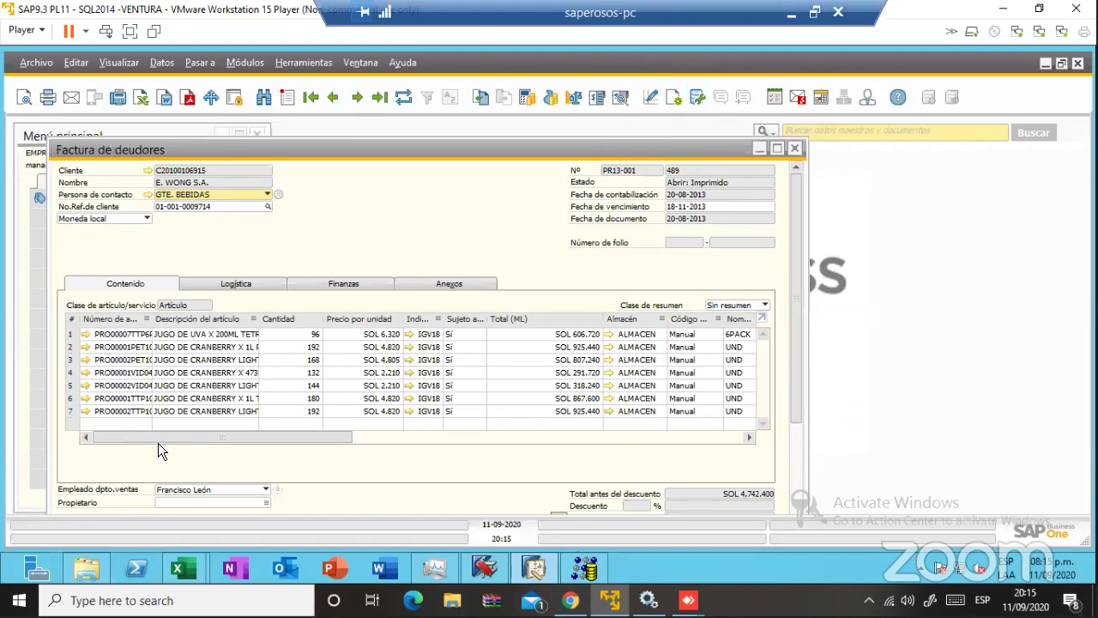
pyautogui.moveTo(158, 439); pyautogui.dragTo(757, 440)
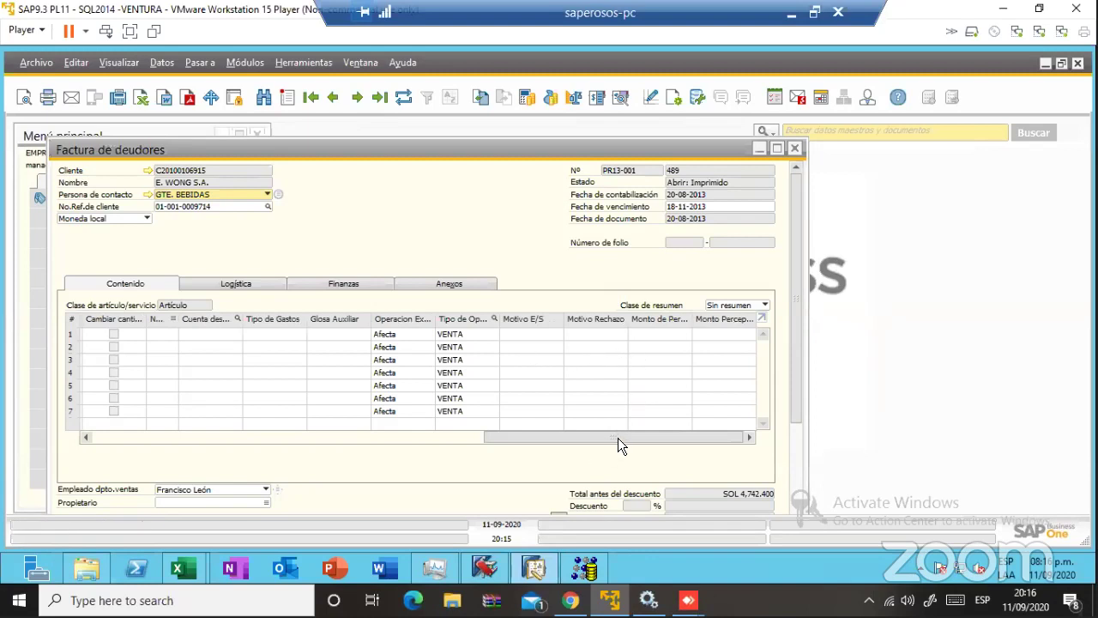
pyautogui.moveTo(617, 438); pyautogui.dragTo(189, 444)
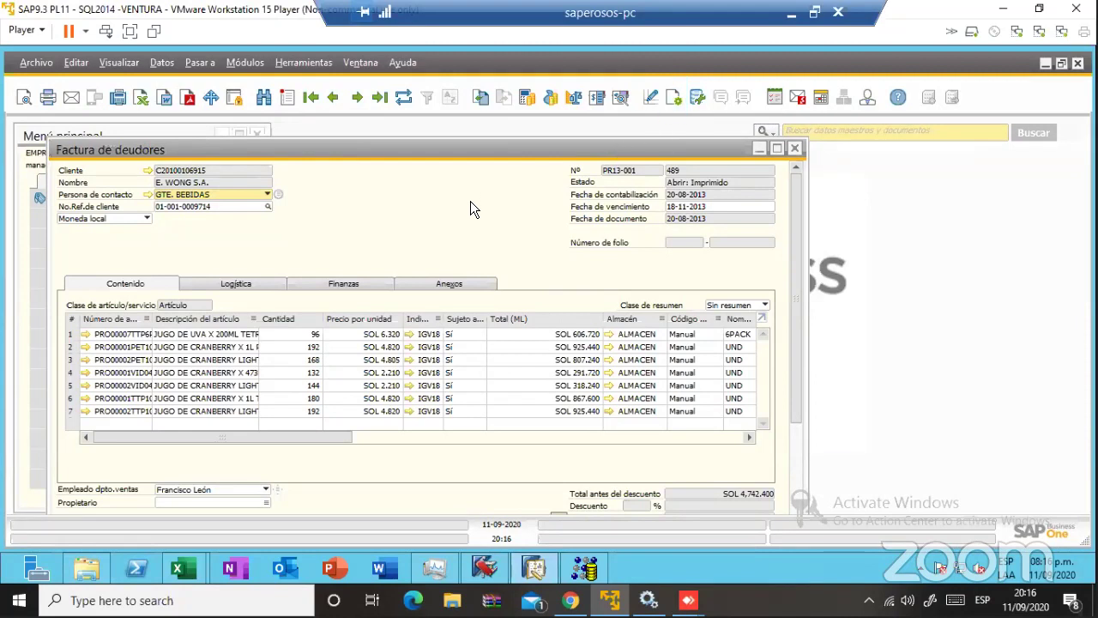
pyautogui.moveTo(512, 147); pyautogui.dragTo(626, 146)
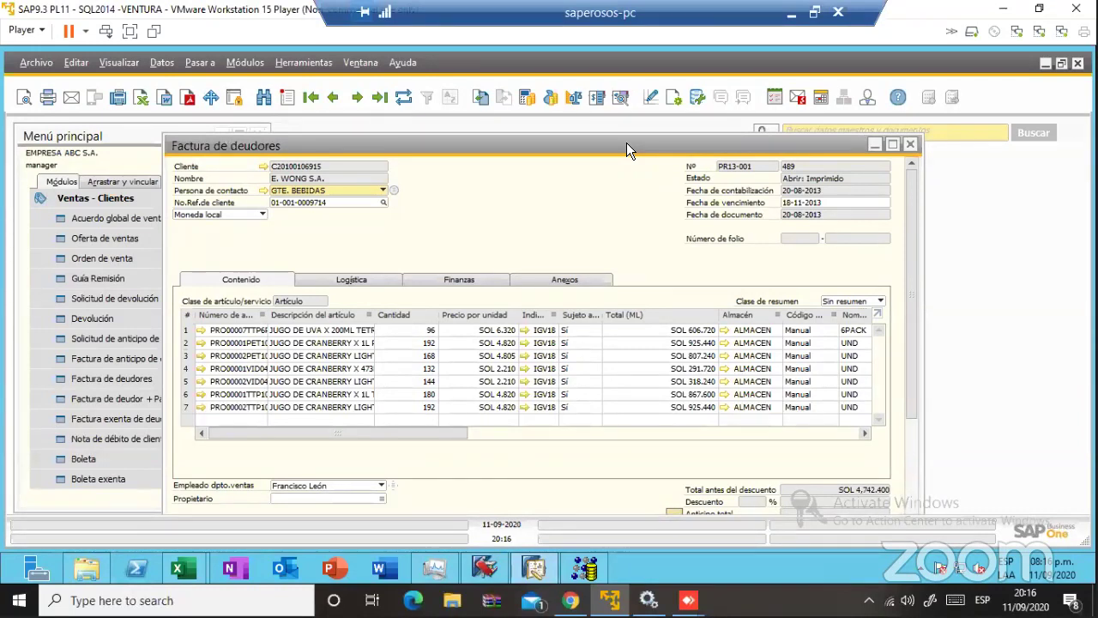
# Step: Place the invoice 489 window to the right of the Ventas - Clientes main menu
pyautogui.moveTo(626, 142); pyautogui.dragTo(697, 132)
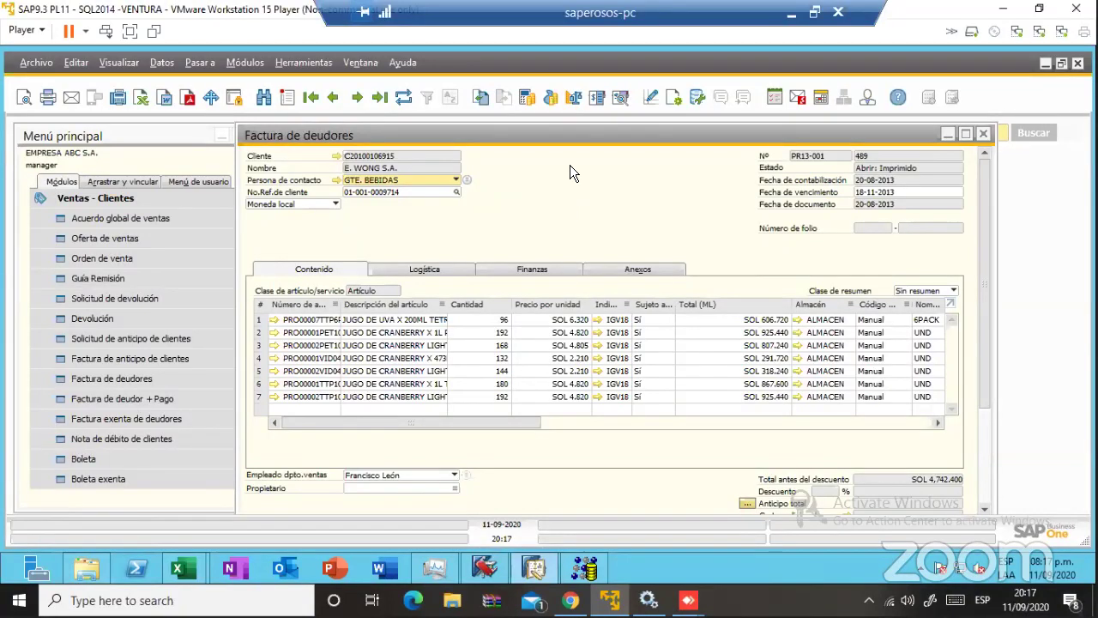
pyautogui.moveTo(545, 138); pyautogui.dragTo(555, 138)
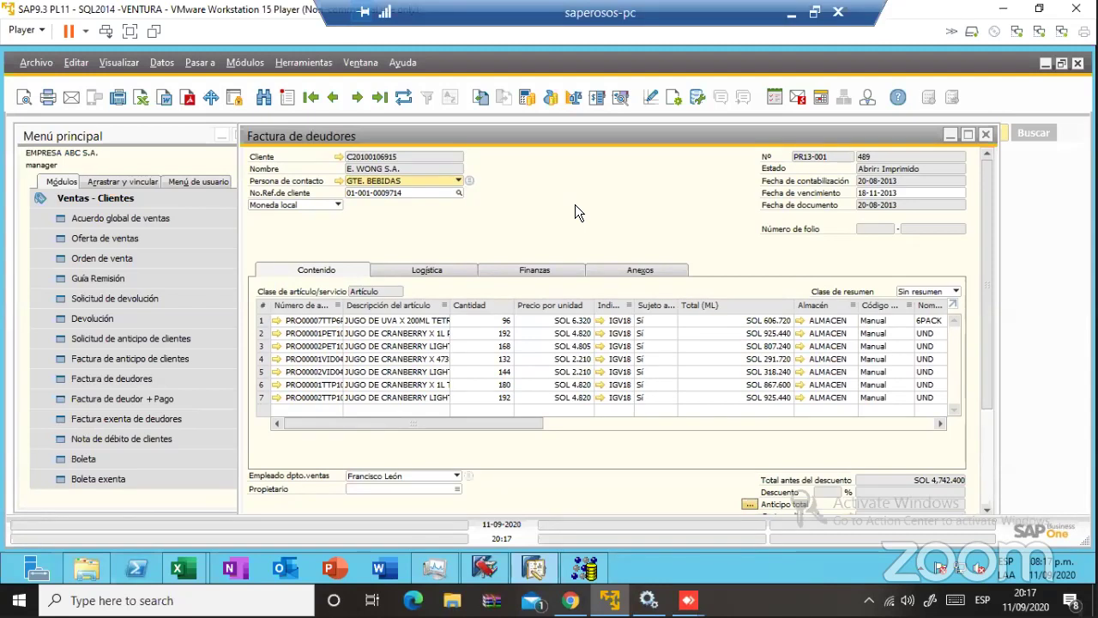
# Step: Open the Relationship Map for invoice 489 from the invoice's right-click menu
pyautogui.rightClick(574, 204)
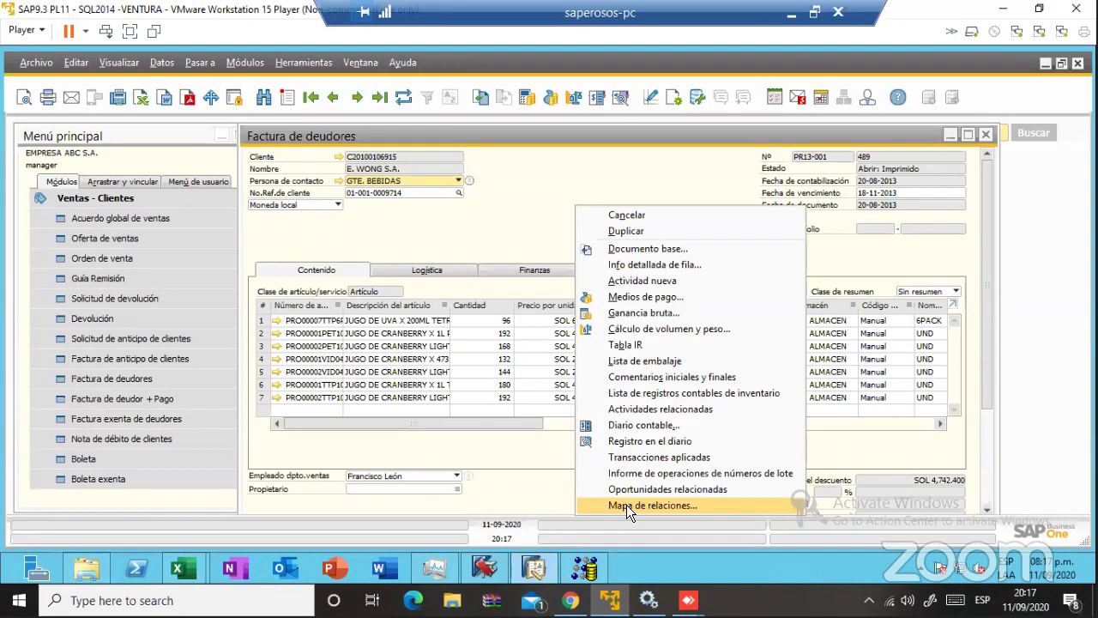
pyautogui.click(545, 204)
pyautogui.rightClick(547, 205)
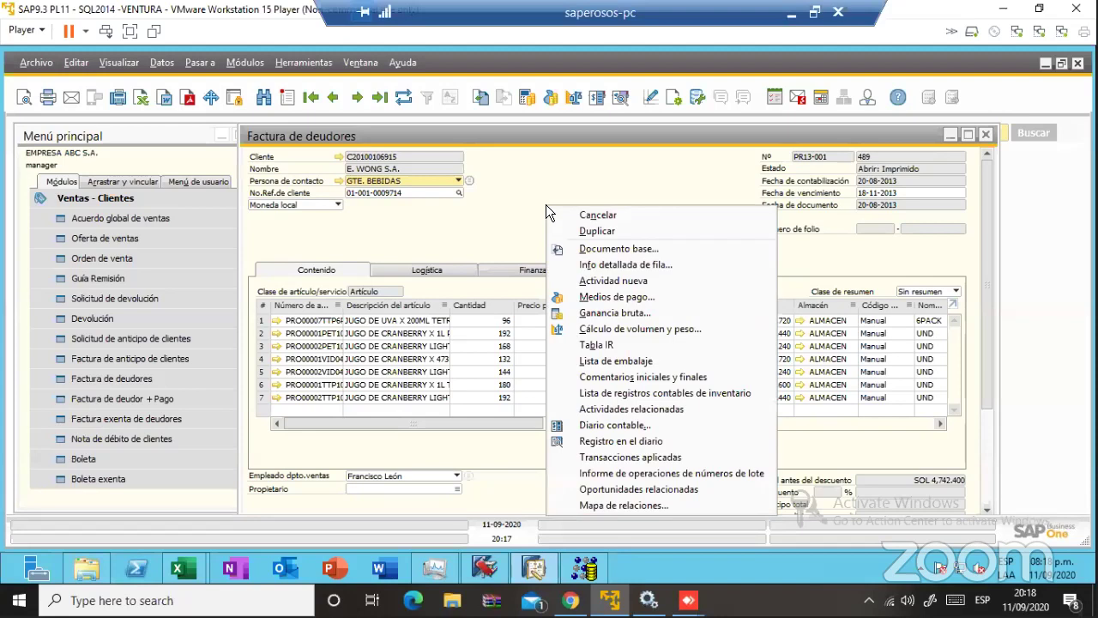
pyautogui.click(666, 506)
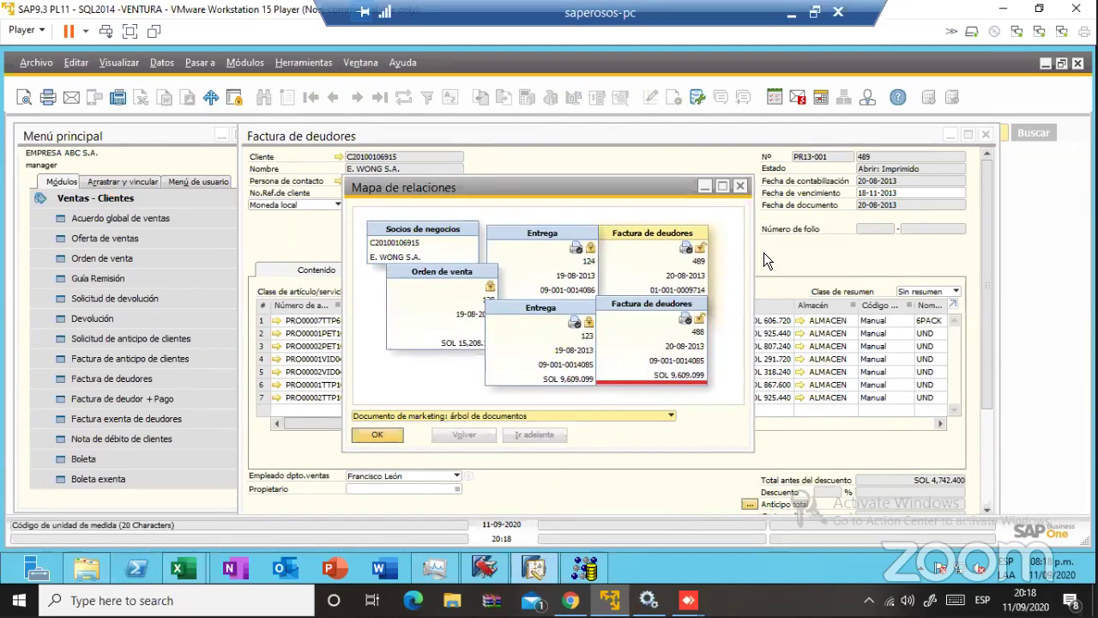
# Step: Maximize the Mapa de relaciones window and drag invoice 489's node up and right
pyautogui.click(723, 186)
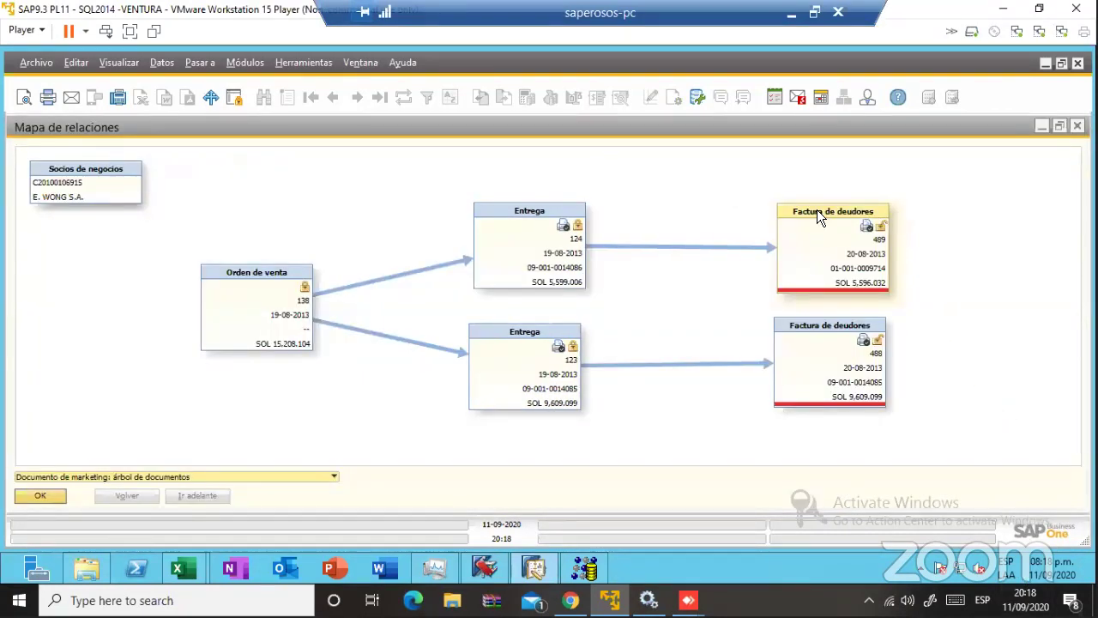
pyautogui.moveTo(817, 209); pyautogui.dragTo(839, 183)
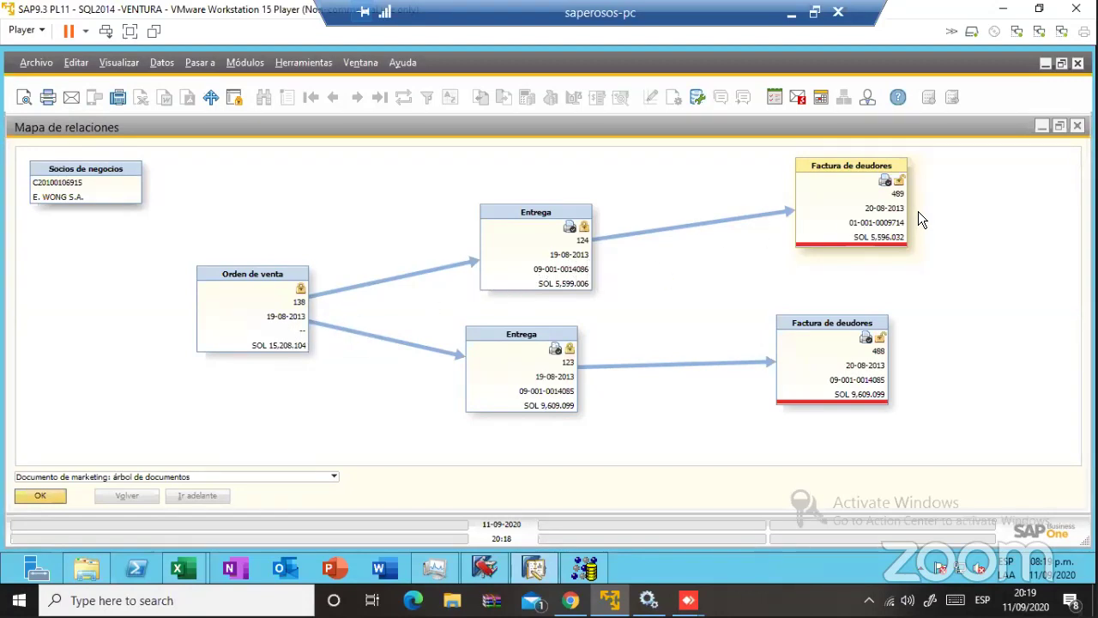
pyautogui.doubleClick(858, 209)
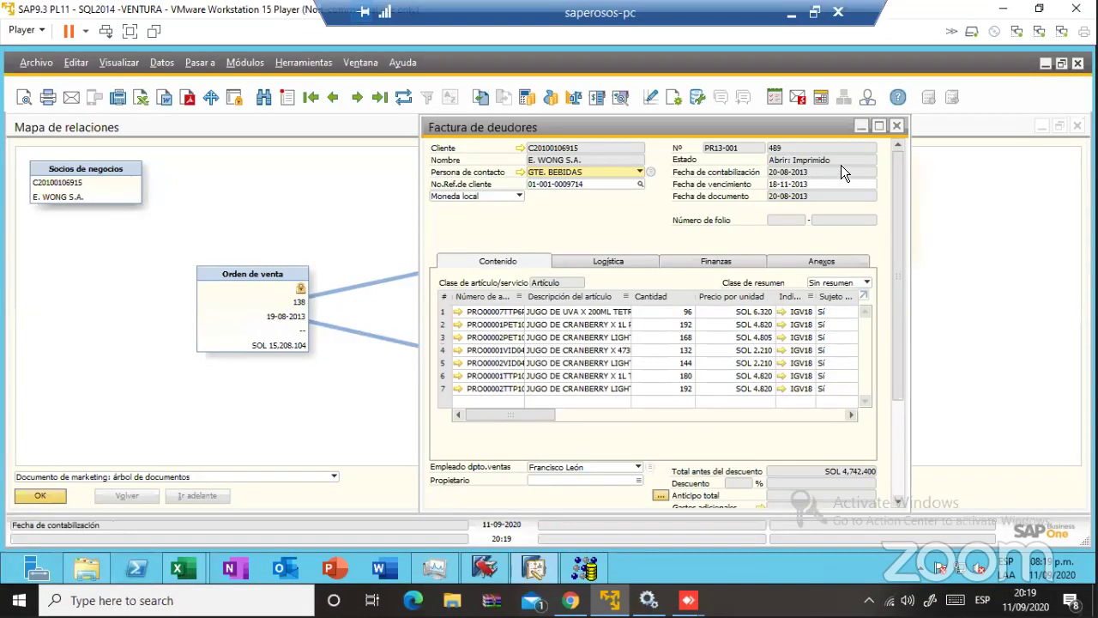
pyautogui.click(897, 126)
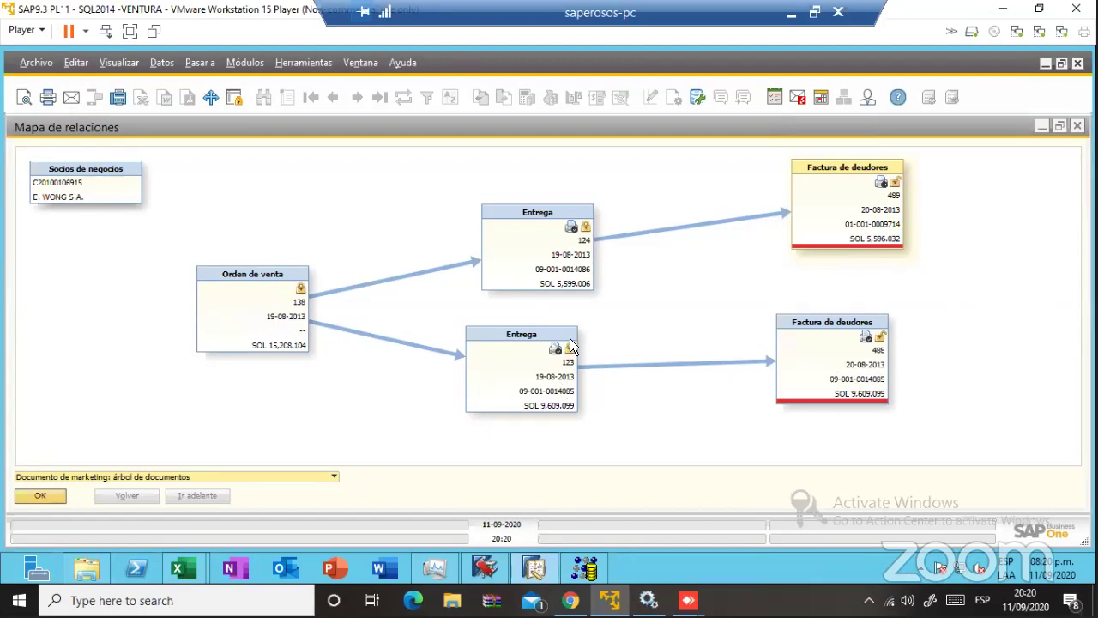
# Step: Reposition the delivery 124/123 and invoice 489/488 nodes, then close the Mapa de relaciones
pyautogui.moveTo(548, 344); pyautogui.dragTo(537, 371)
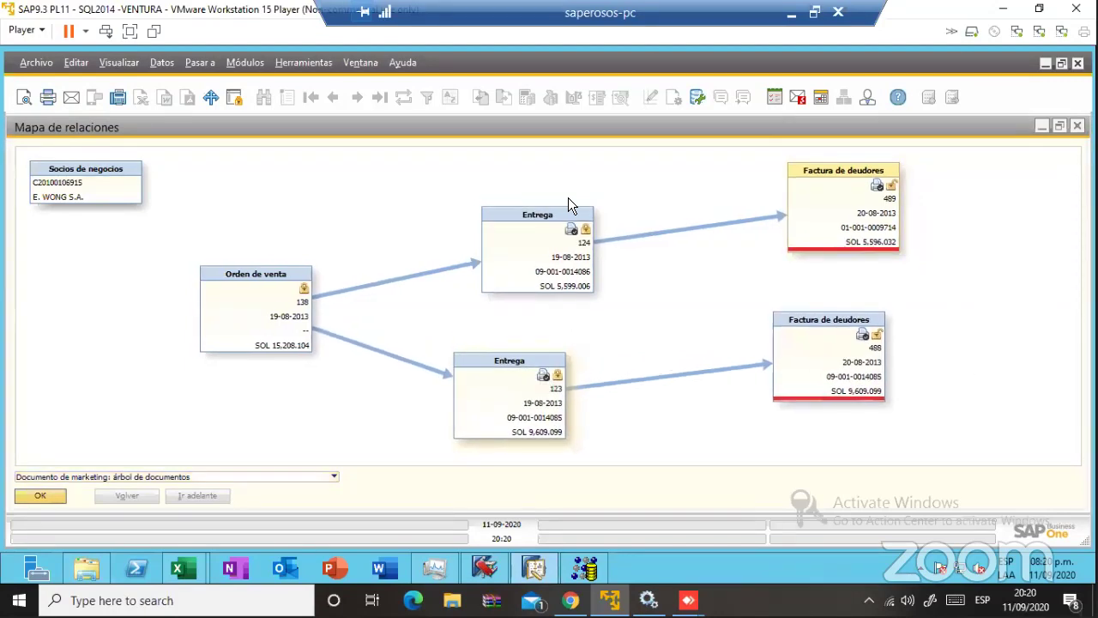
pyautogui.moveTo(544, 211); pyautogui.dragTo(459, 177)
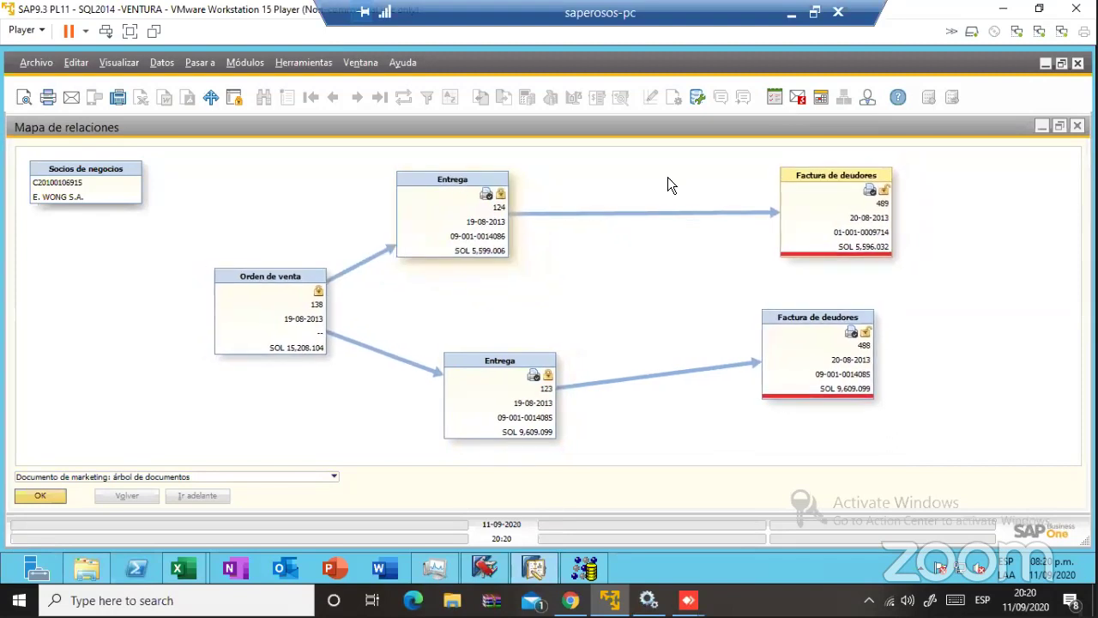
pyautogui.moveTo(822, 177); pyautogui.dragTo(723, 167)
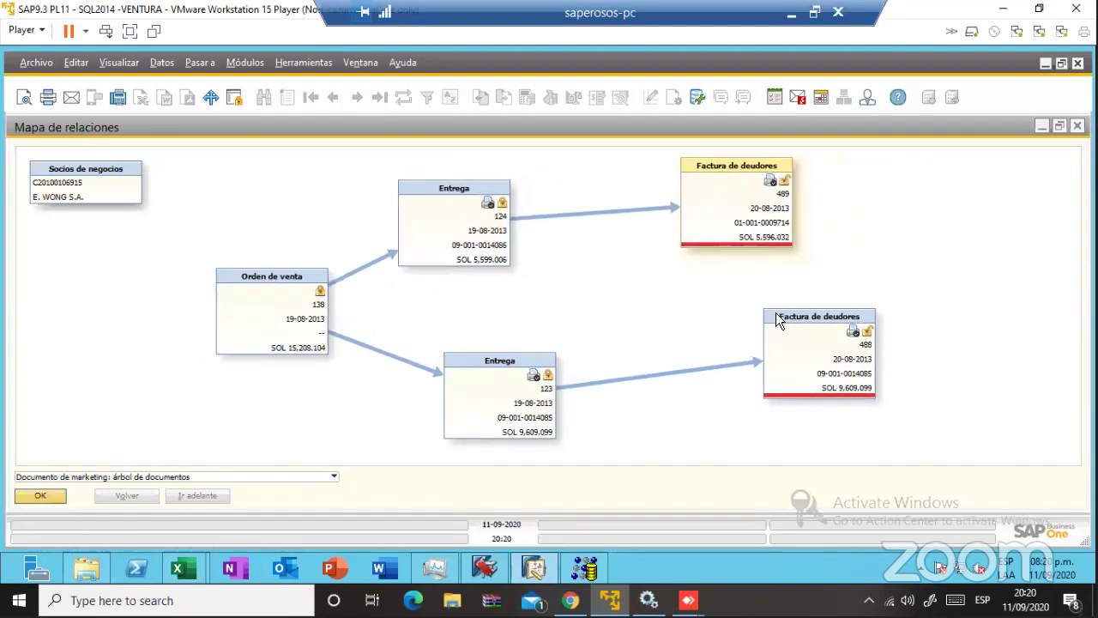
pyautogui.moveTo(772, 317); pyautogui.dragTo(717, 319)
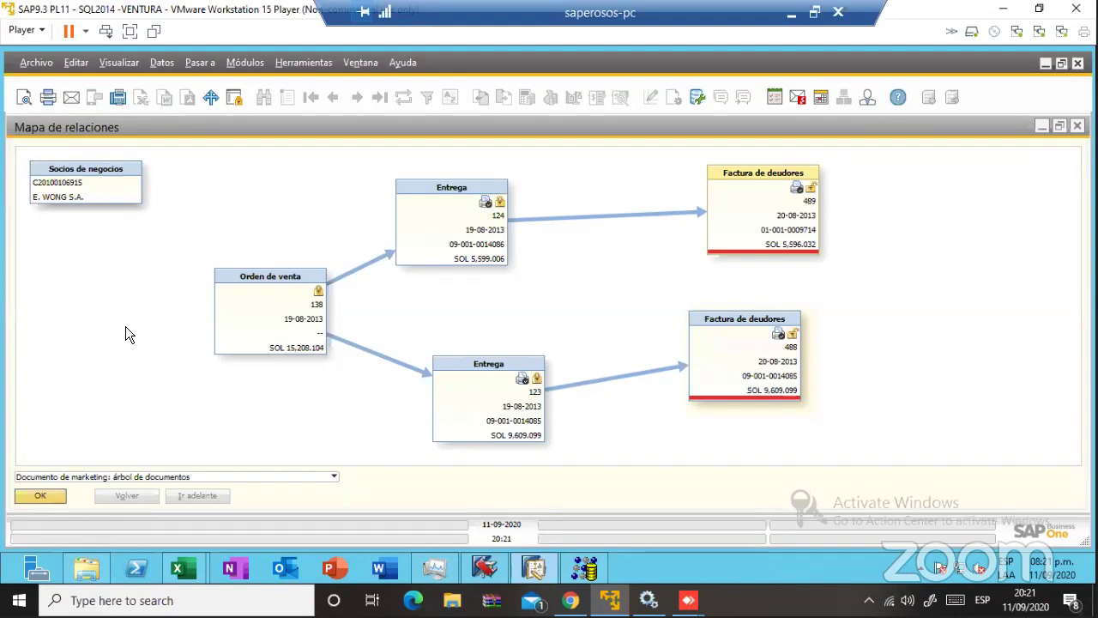
pyautogui.moveTo(494, 202); pyautogui.dragTo(533, 199)
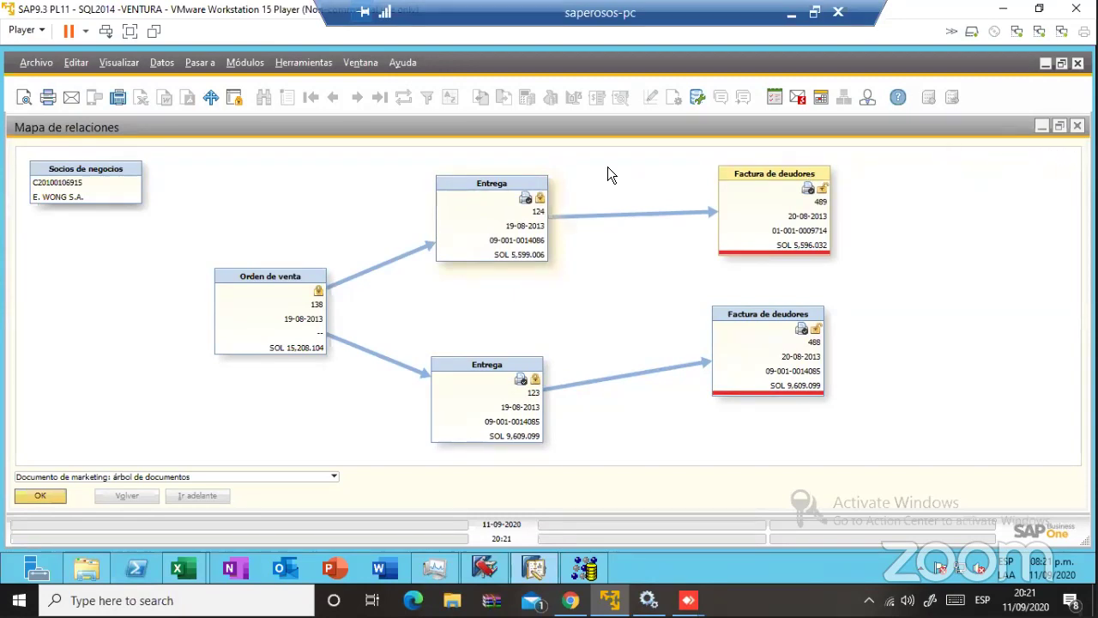
pyautogui.click(1077, 127)
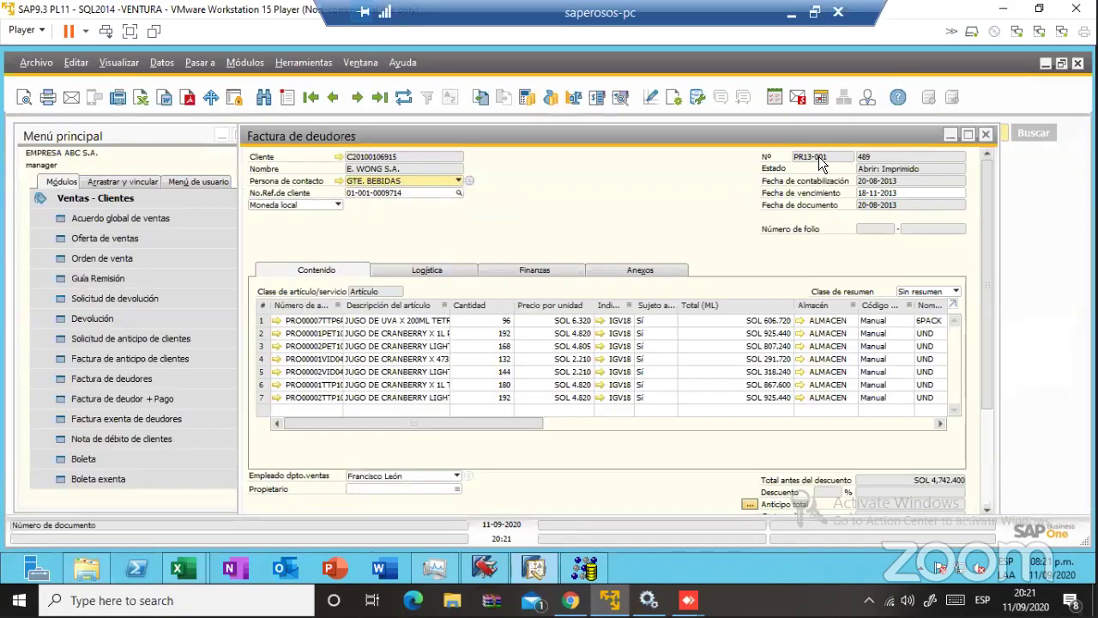
# Step: Nudge invoice 489's window left and bring up the Query Manager
pyautogui.moveTo(801, 137); pyautogui.dragTo(780, 141)
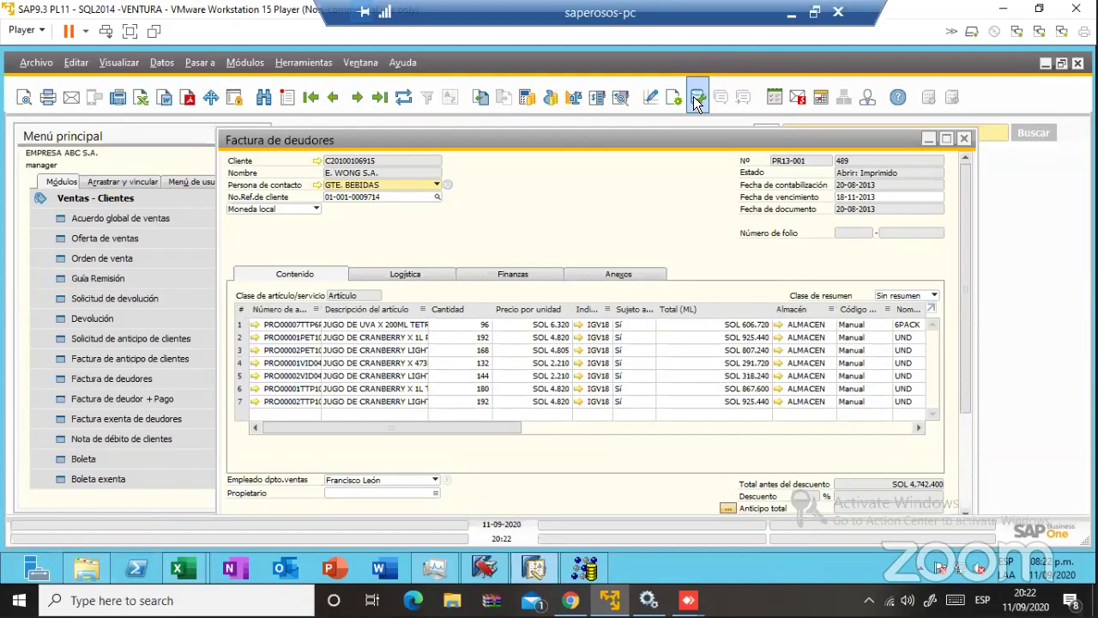
pyautogui.click(696, 100)
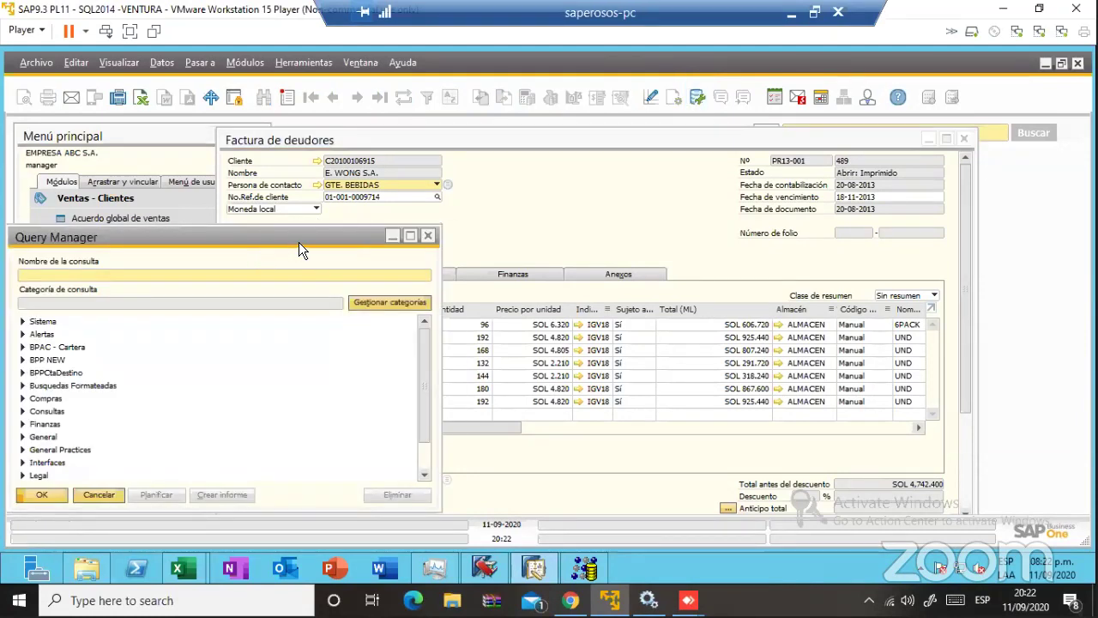
# Step: Centre the Query Manager and expand the Consultas and Finanzas query categories
pyautogui.moveTo(299, 242); pyautogui.dragTo(635, 180)
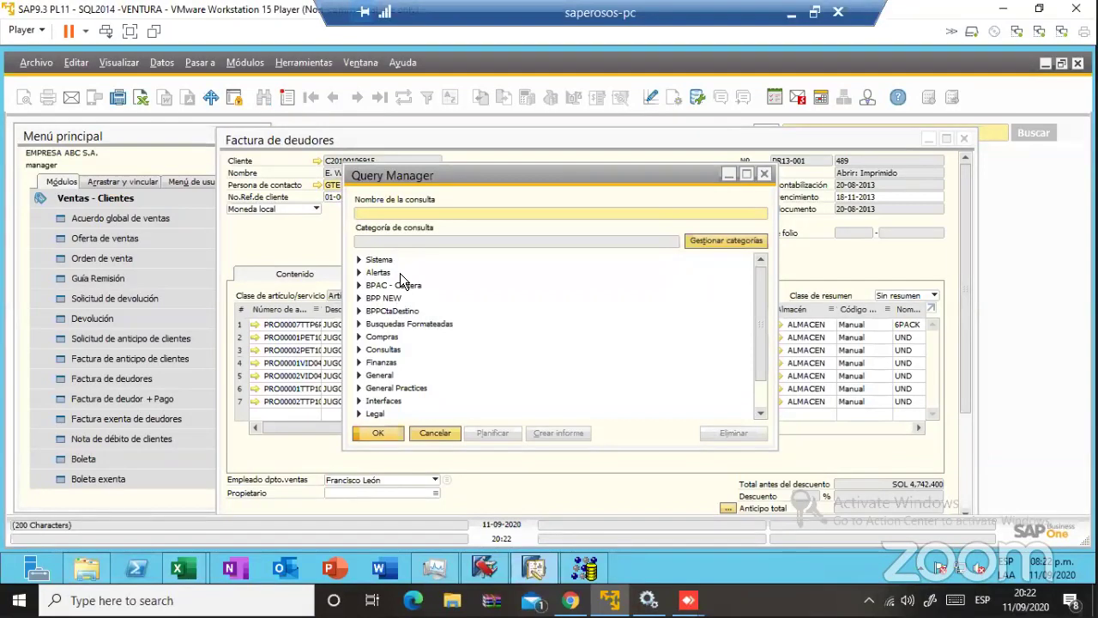
pyautogui.scroll(-3, 400, 272)
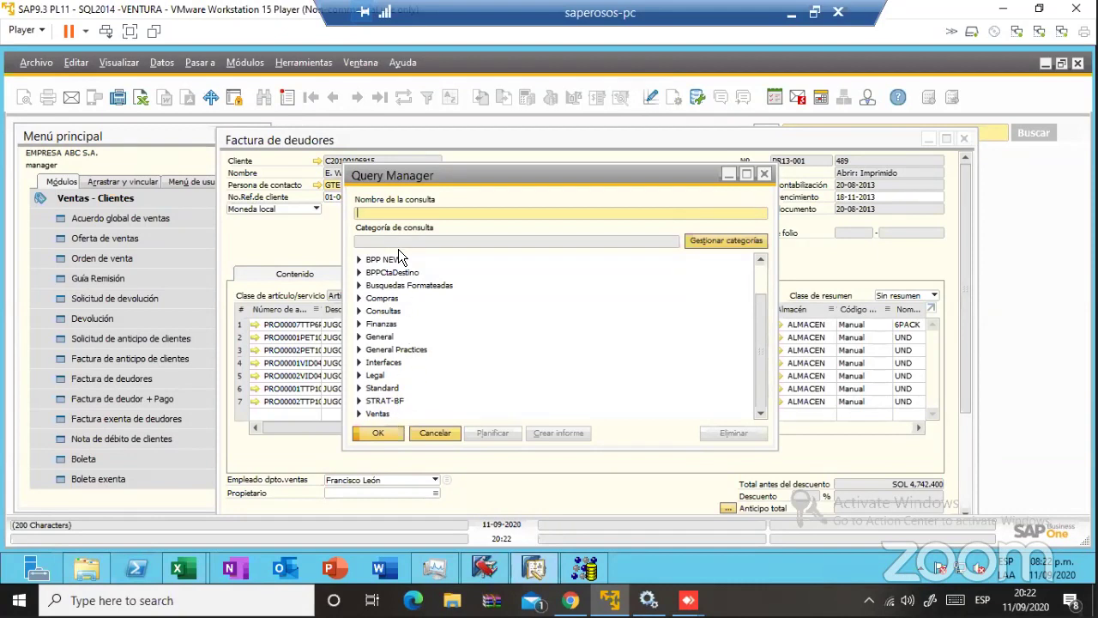
pyautogui.click(358, 311)
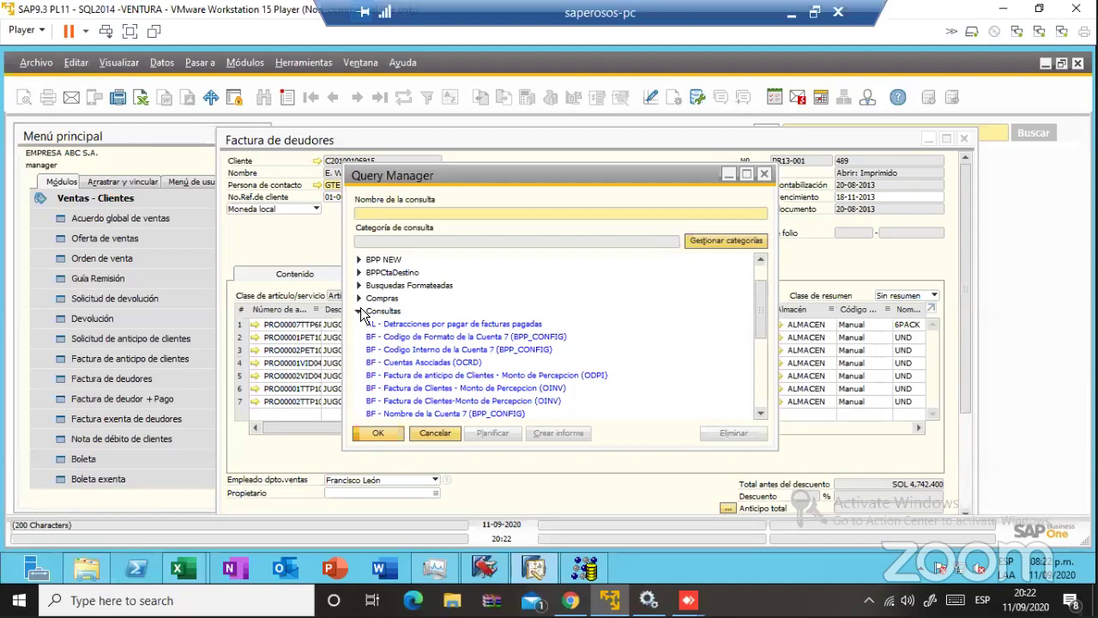
pyautogui.scroll(-2, 363, 313)
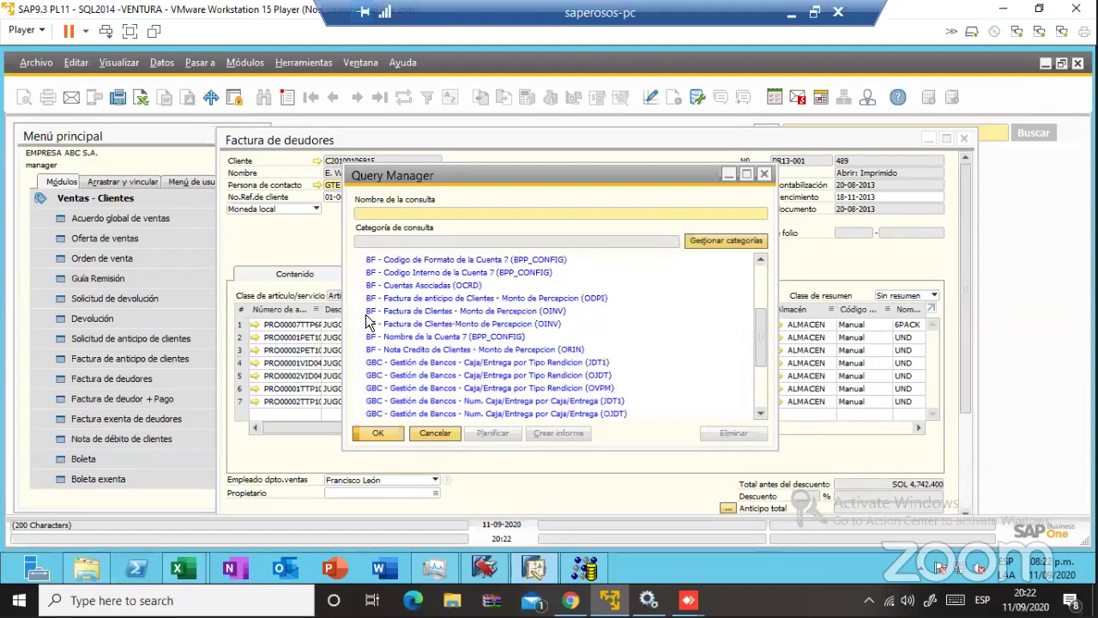
pyautogui.scroll(-3, 365, 317)
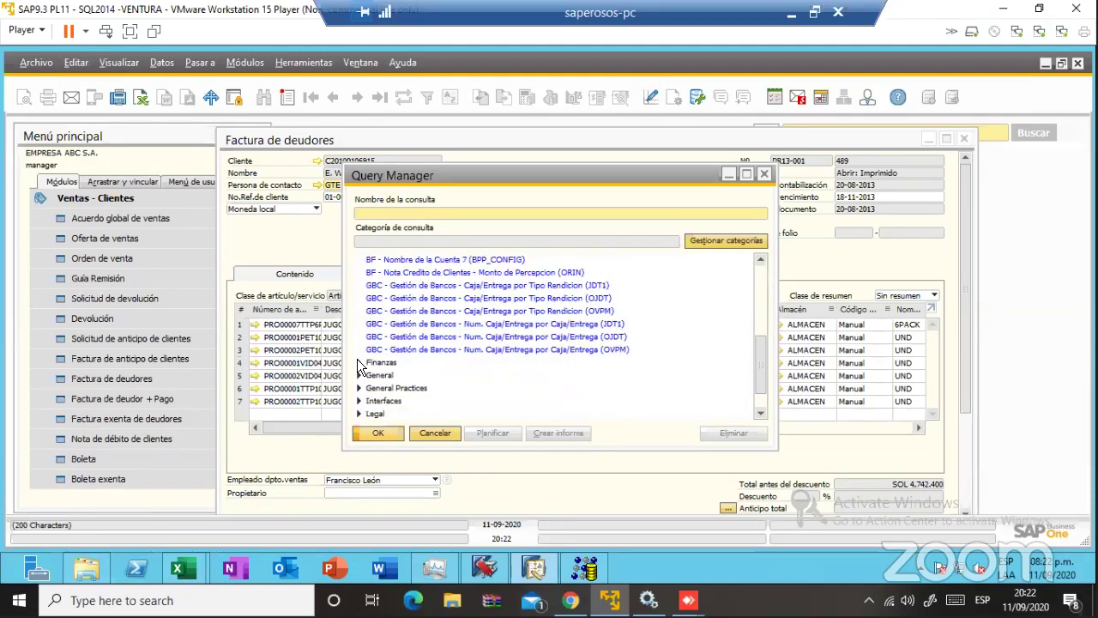
pyautogui.click(357, 361)
# Step: Select the Facturas x Clientes entre Fecha query in the Finanzas list
pyautogui.scroll(-1, 378, 370)
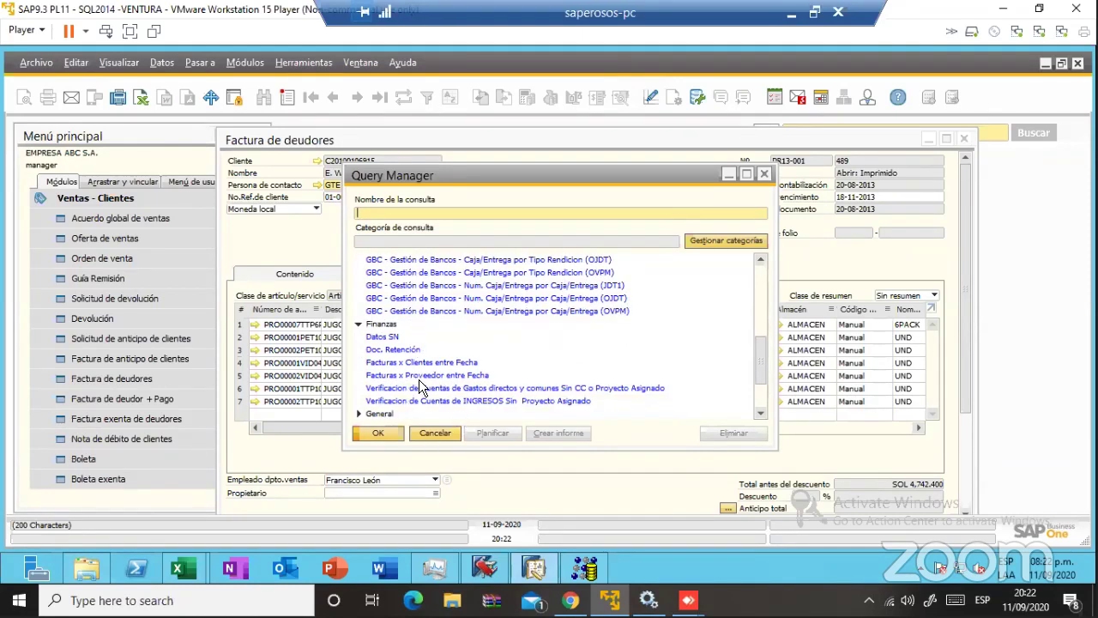
pyautogui.scroll(-1, 446, 375)
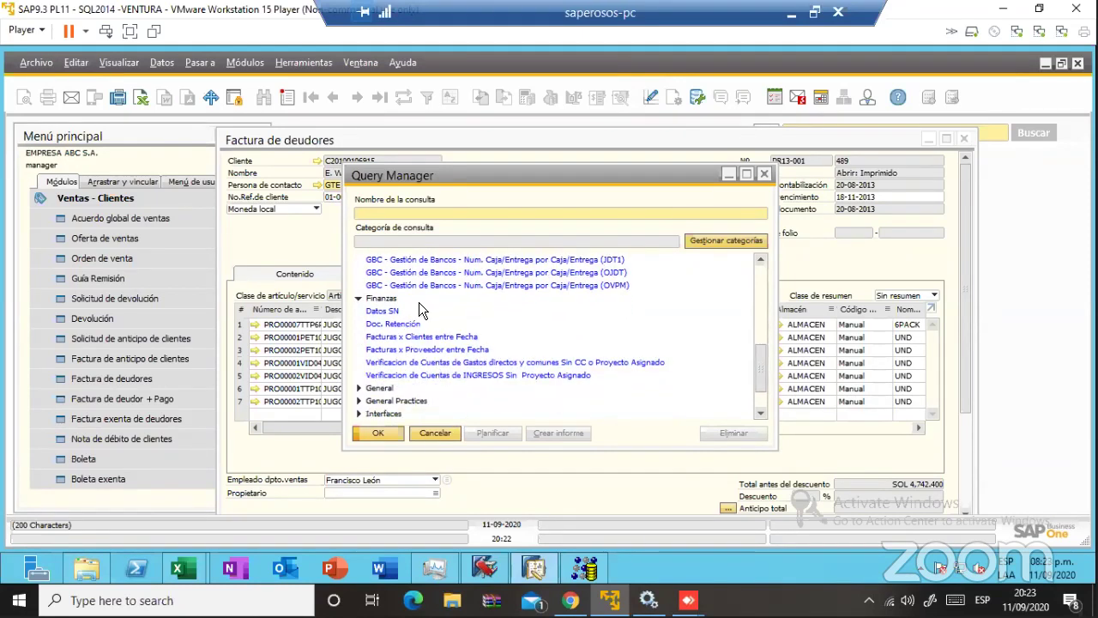
pyautogui.scroll(2, 385, 263)
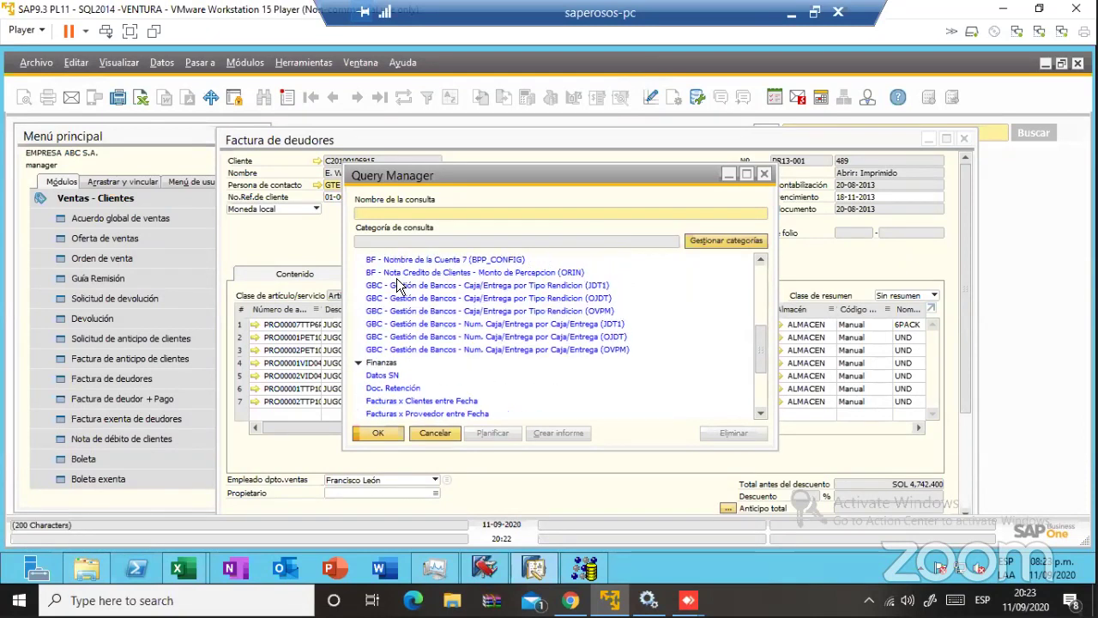
pyautogui.scroll(-1, 397, 314)
pyautogui.scroll(1, 400, 326)
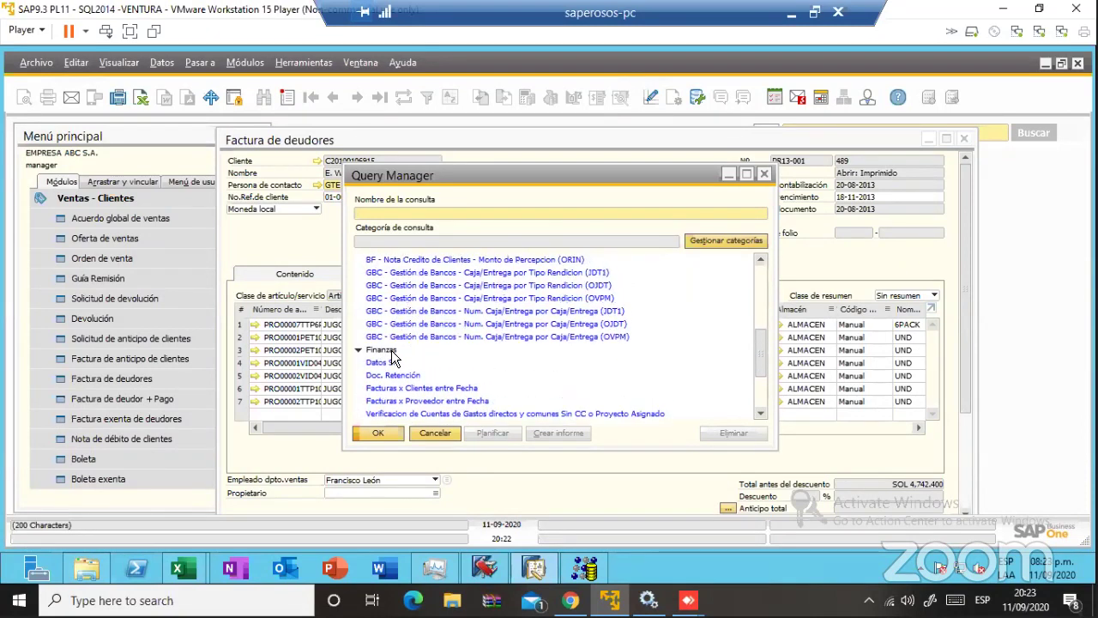
pyautogui.scroll(-1, 392, 350)
pyautogui.click(439, 375)
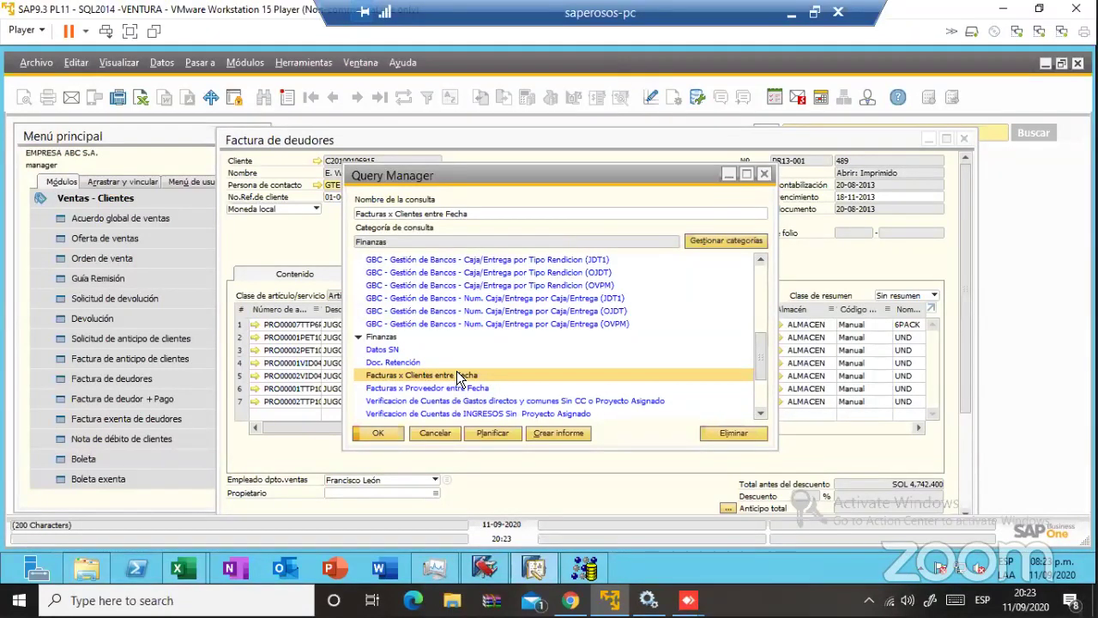
# Step: Launch the query and choose CENCOSUD RETAIL PERU S.A. as the customer criterion
pyautogui.doubleClick(456, 373)
pyautogui.moveTo(540, 263); pyautogui.dragTo(630, 160)
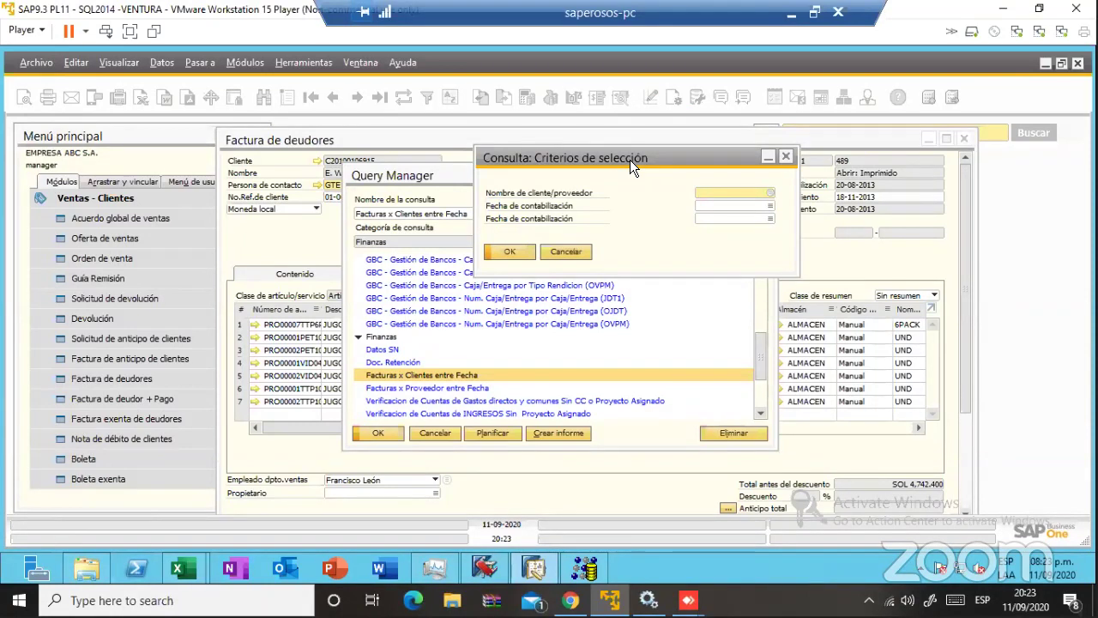
pyautogui.click(770, 193)
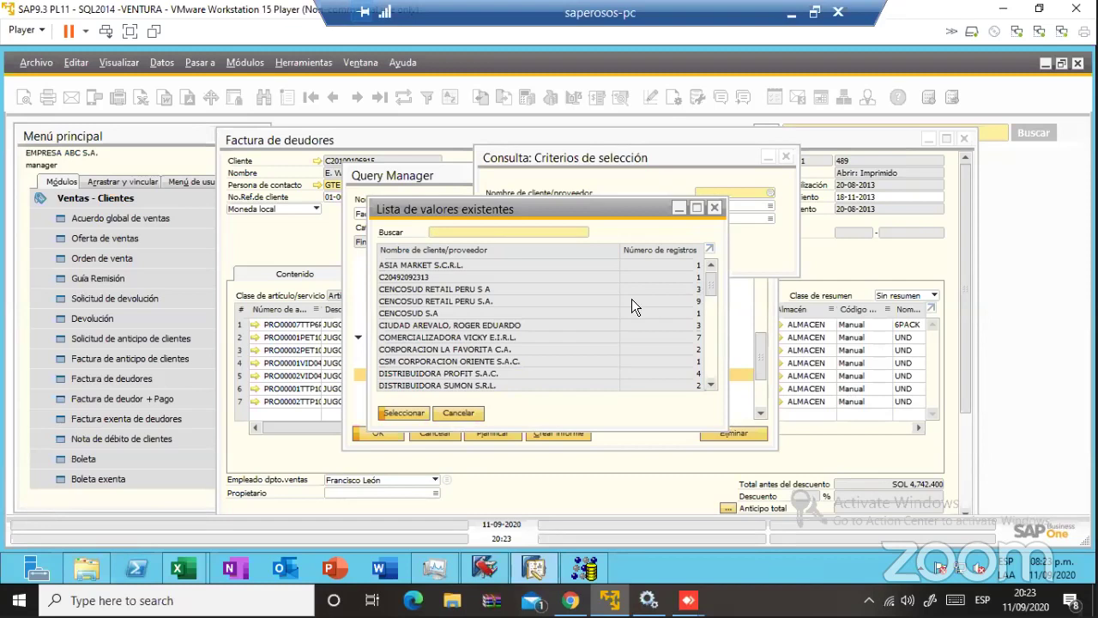
pyautogui.click(487, 302)
pyautogui.doubleClick(487, 302)
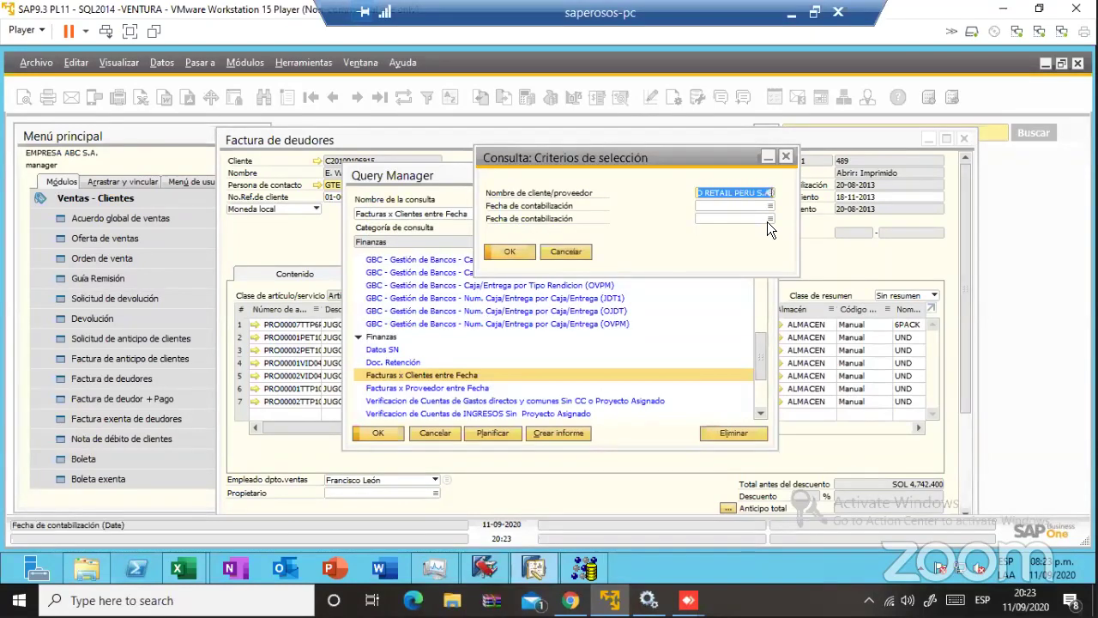
# Step: Enter posting dates 01-01-2018 to 03-03-2020 and run the query
pyautogui.click(741, 205)
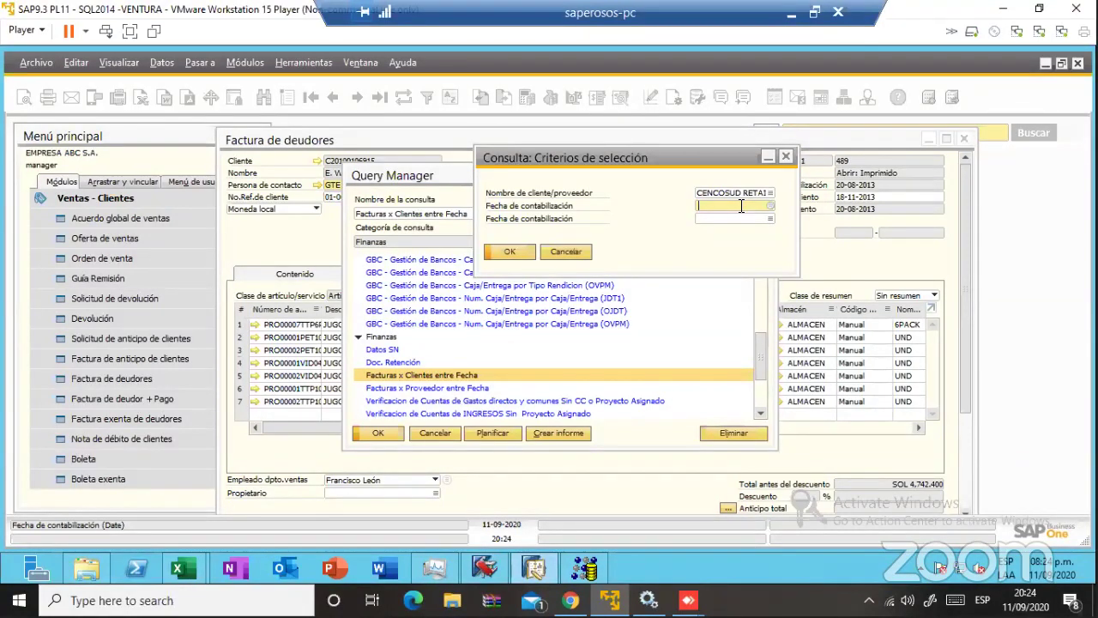
pyautogui.write('1-12018')
pyautogui.press('BackSpace')
pyautogui.press('BackSpace')
pyautogui.press('BackSpace')
pyautogui.press('BackSpace')
pyautogui.write('-2018')
pyautogui.press('Tab')
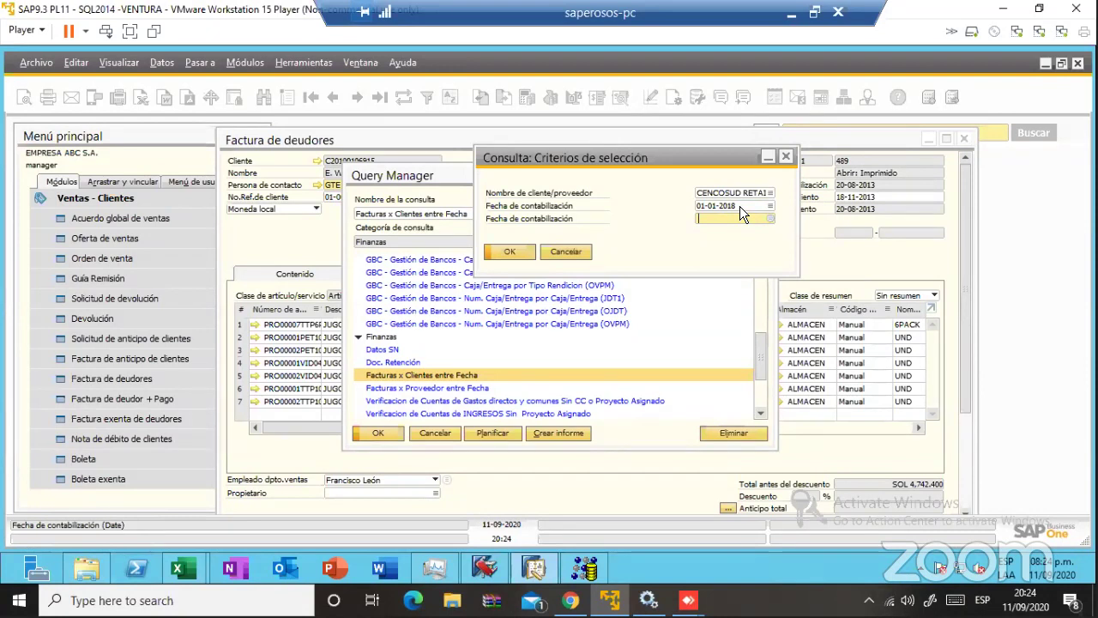
pyautogui.write('3-03-2020')
pyautogui.press('Tab')
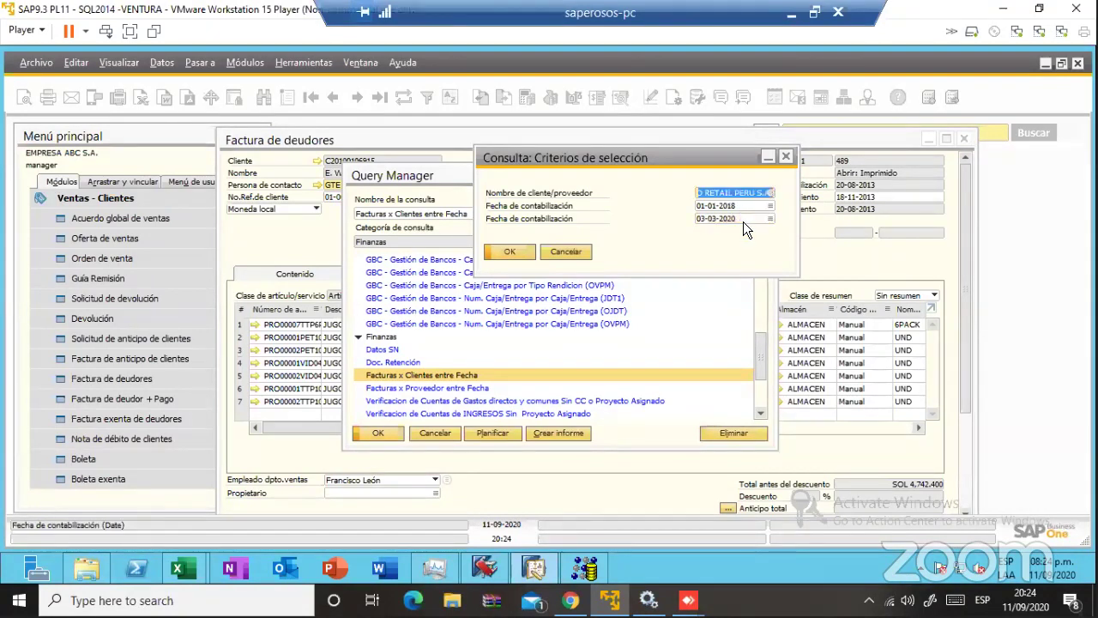
pyautogui.click(509, 252)
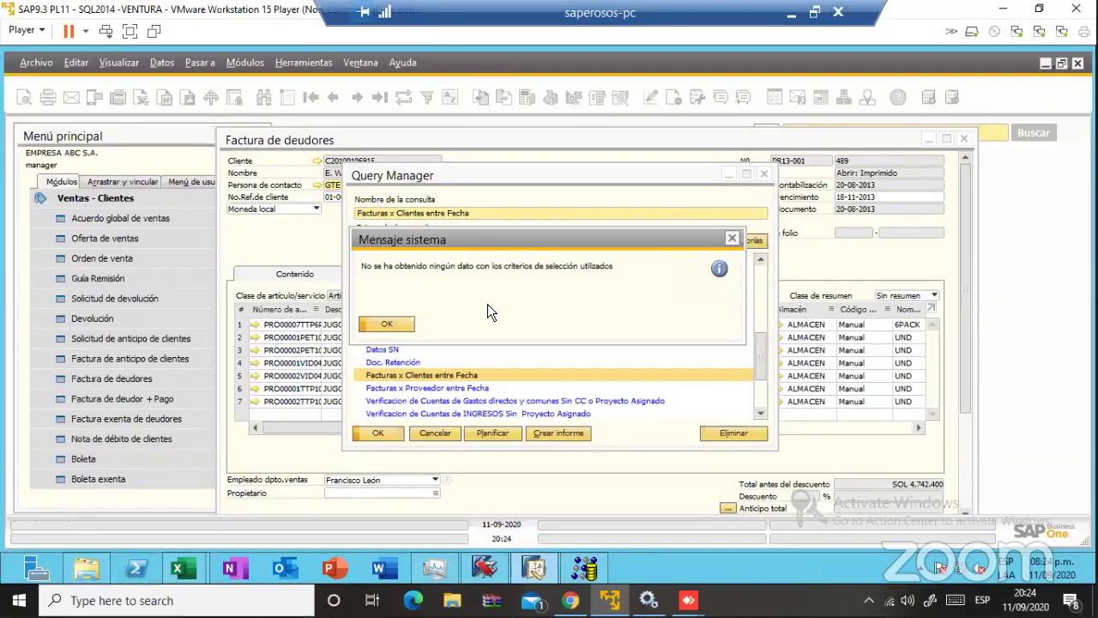
# Step: Dismiss the no-data message, view the query's SQL, and execute it again
pyautogui.click(385, 325)
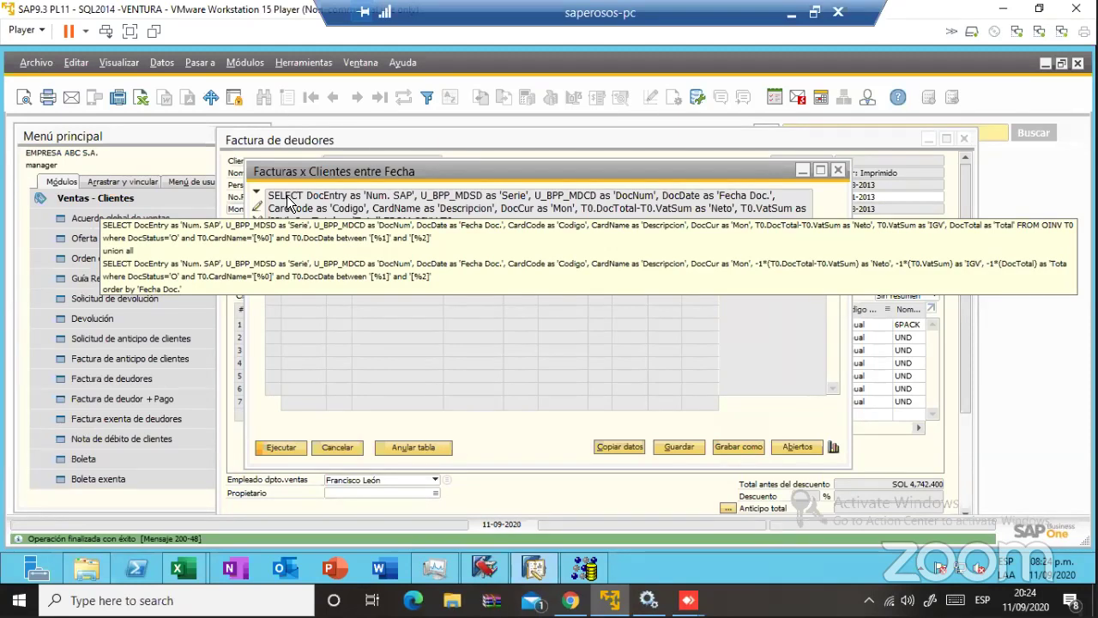
pyautogui.moveTo(679, 164); pyautogui.dragTo(732, 167)
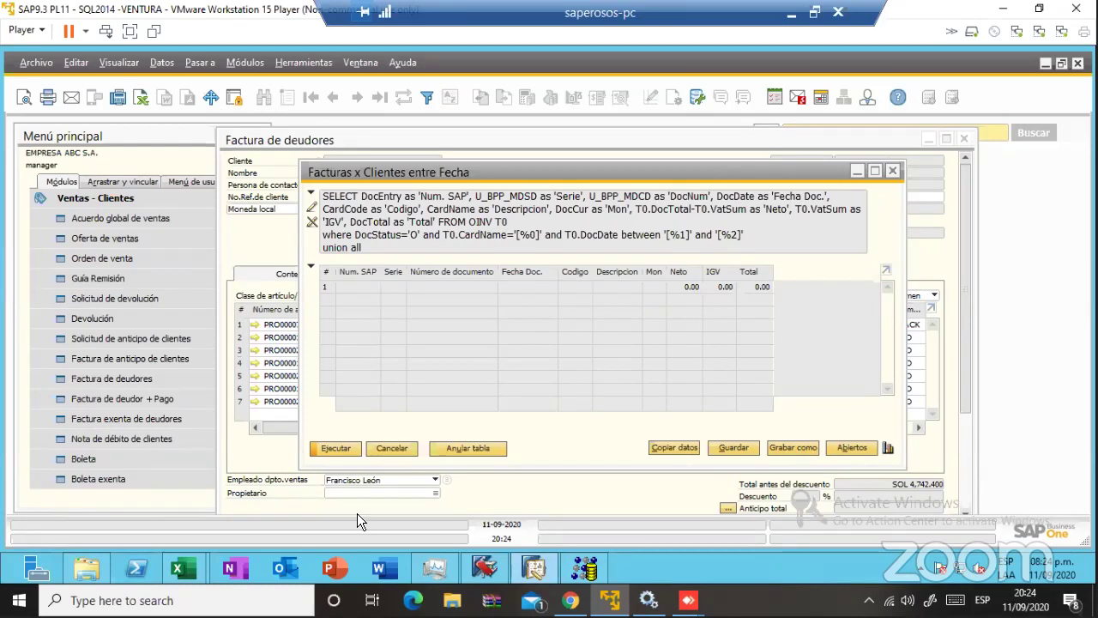
pyautogui.click(346, 453)
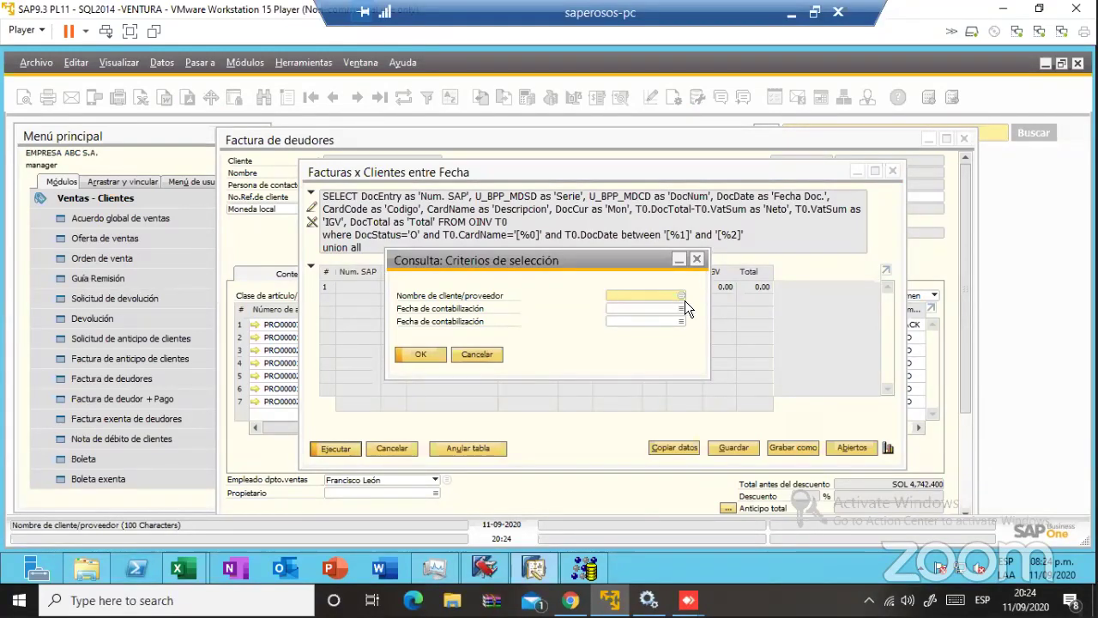
# Step: Choose CENCOSUD RETAIL PERU S.A. from the value list as the customer criterion
pyautogui.click(683, 295)
pyautogui.click(601, 301)
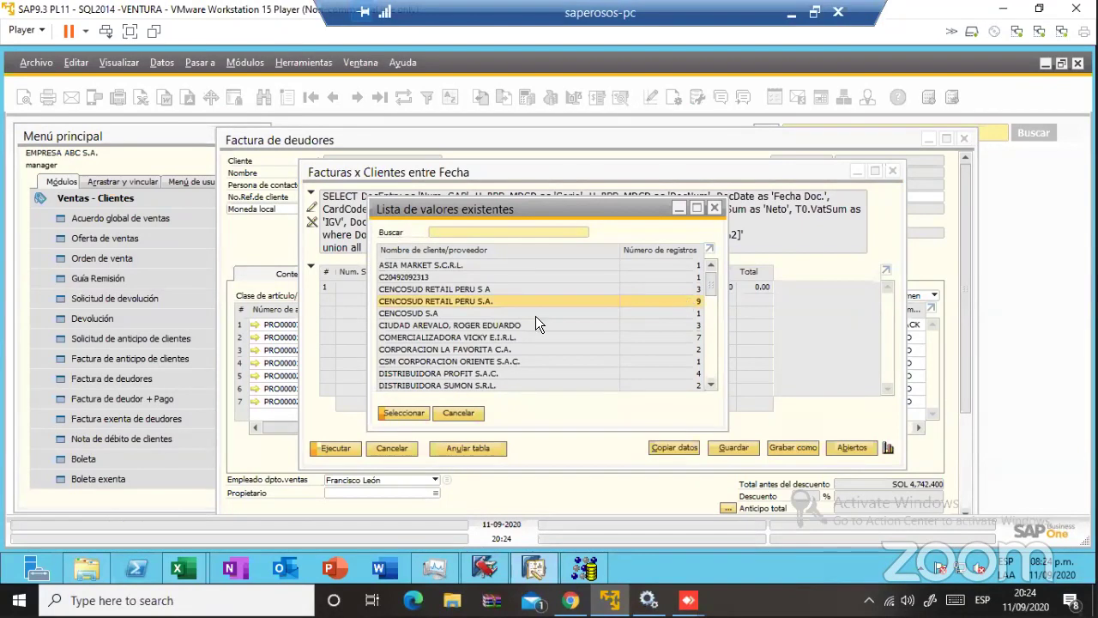
pyautogui.doubleClick(469, 301)
# Step: Enter posting dates 01-02-2010 to 30-04-2020 and run the query
pyautogui.click(621, 307)
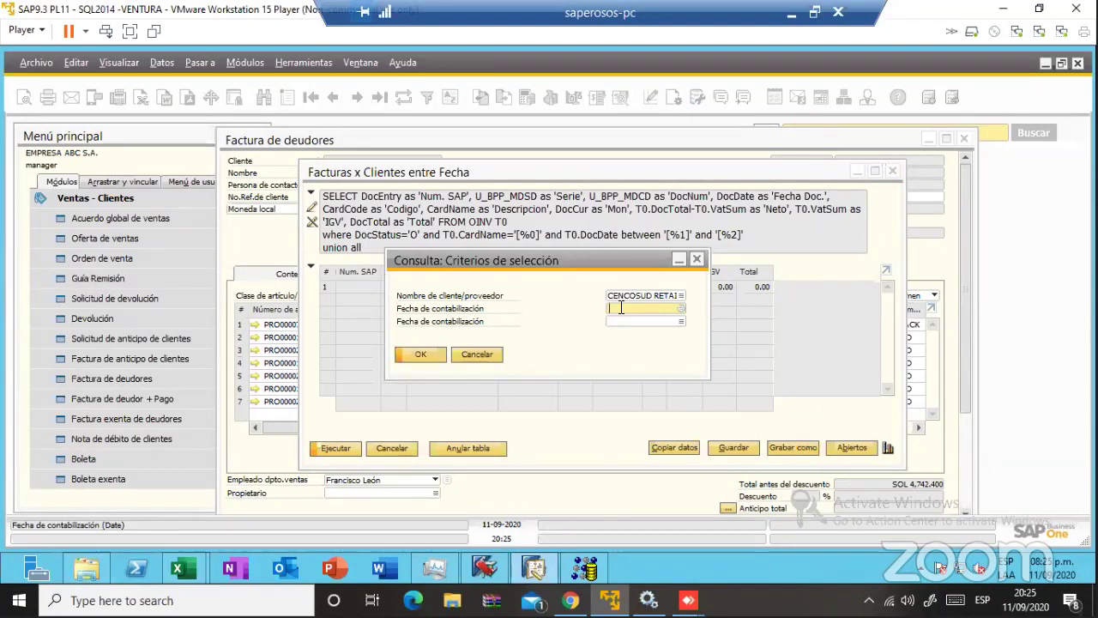
pyautogui.write('1-2-2010')
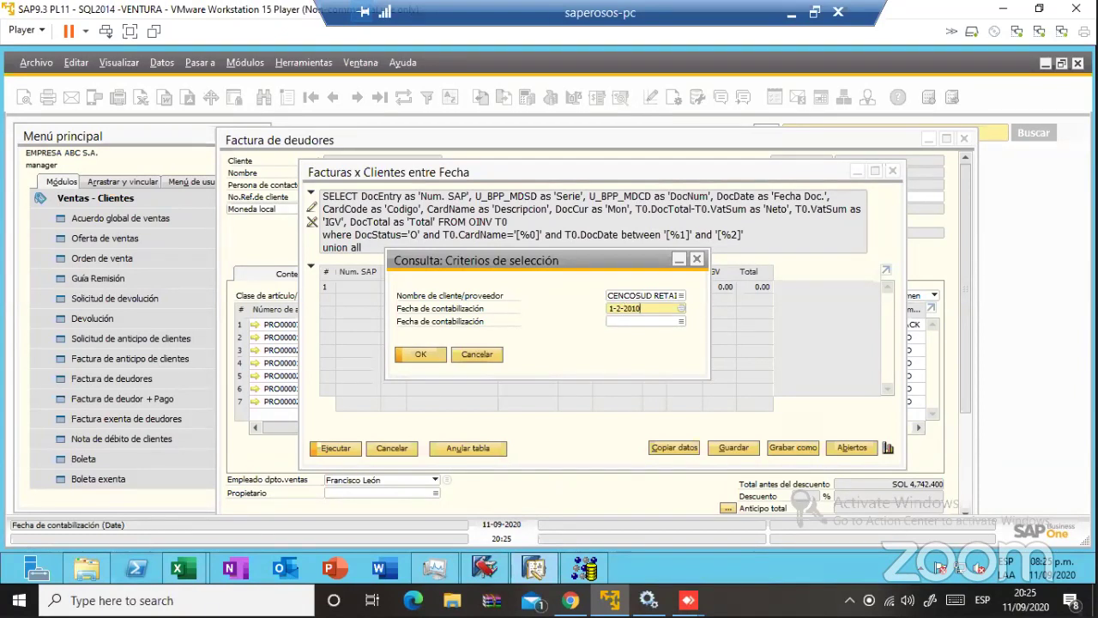
pyautogui.click(633, 324)
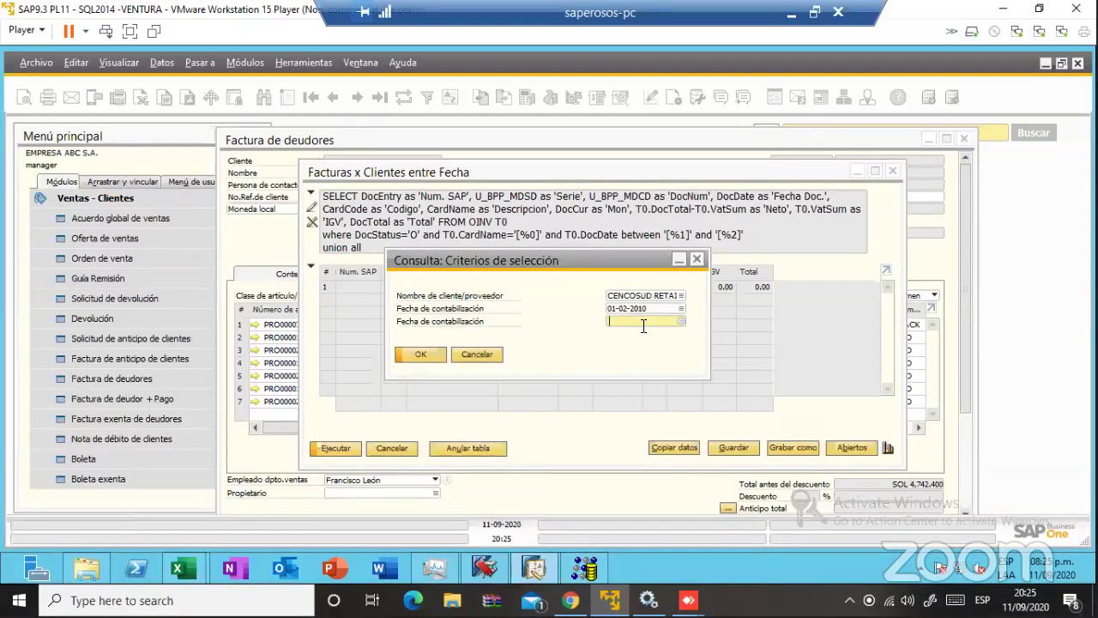
pyautogui.write('30-0')
pyautogui.write('4-')
pyautogui.write('20')
pyautogui.press('Tab')
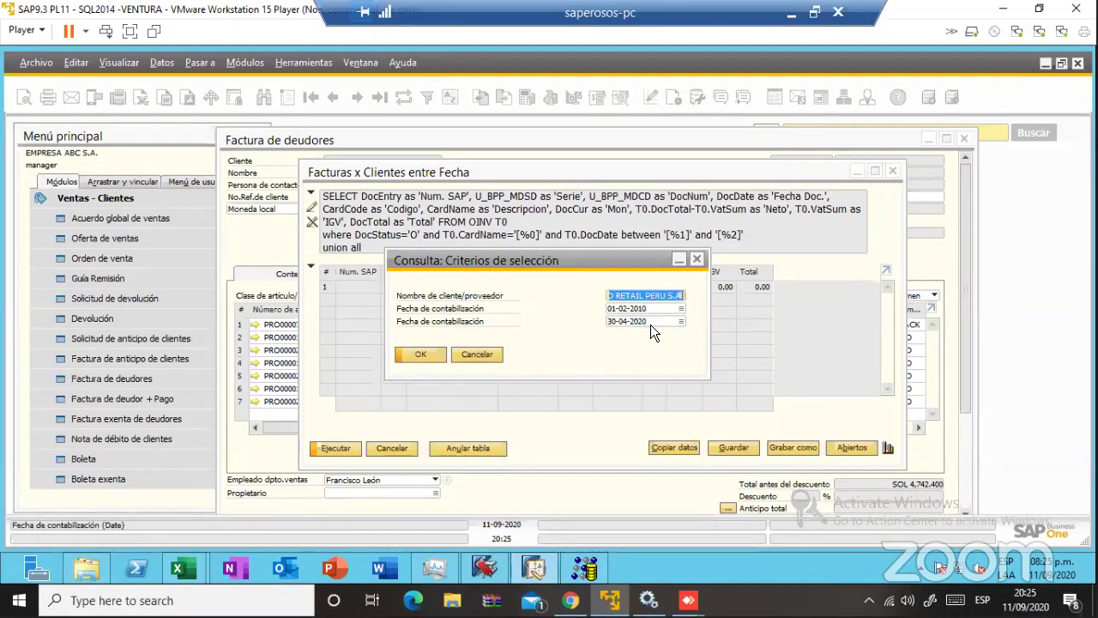
pyautogui.click(421, 354)
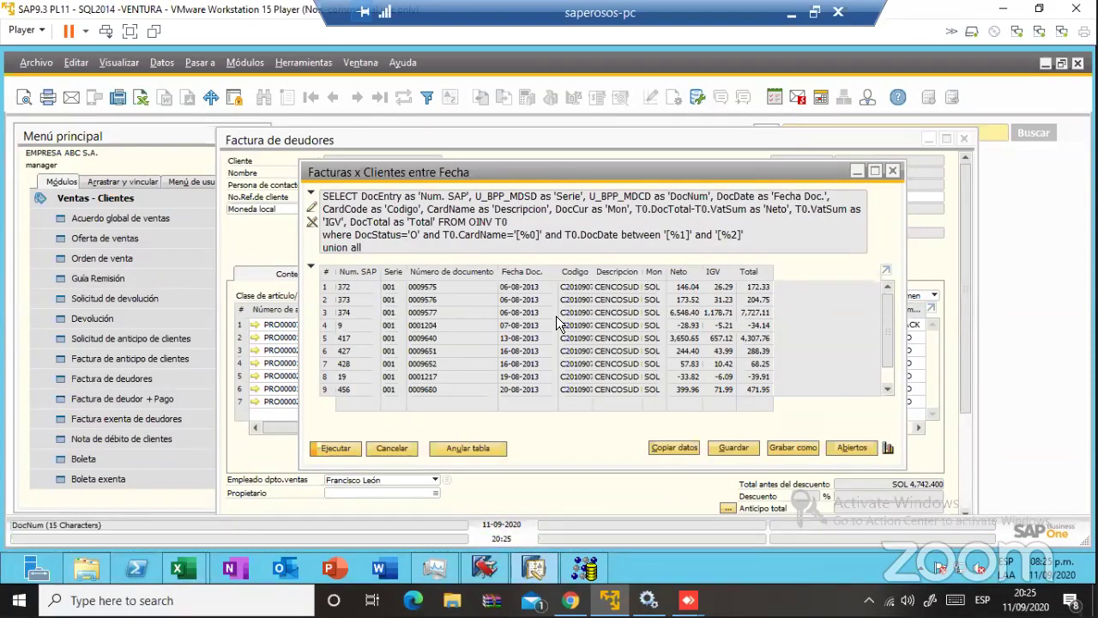
# Step: Resize the results window to show all 11 CENCOSUD invoices, then reposition it
pyautogui.moveTo(903, 459); pyautogui.dragTo(961, 508)
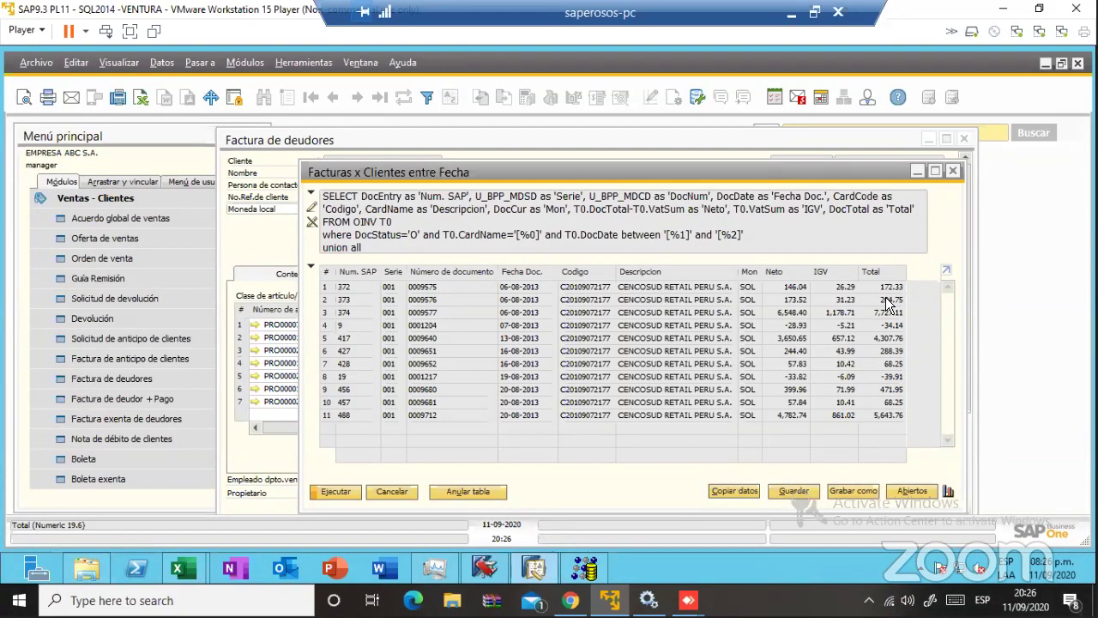
pyautogui.moveTo(712, 174); pyautogui.dragTo(676, 164)
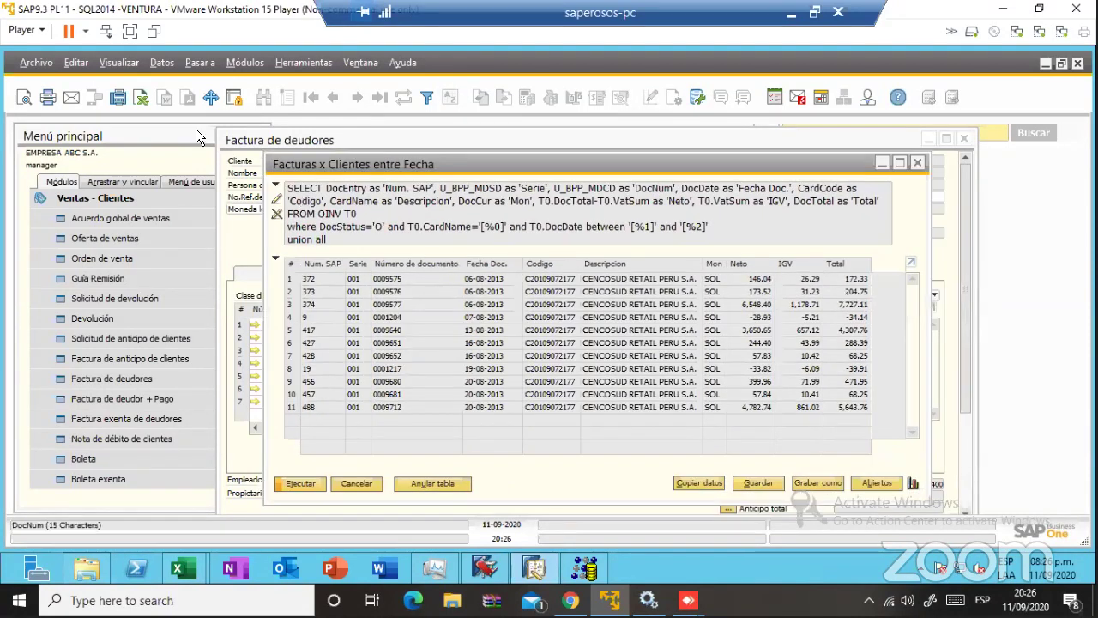
# Step: Export the results to Excel, saving to the Desktop as an Excel 97-2003 workbook
pyautogui.click(142, 99)
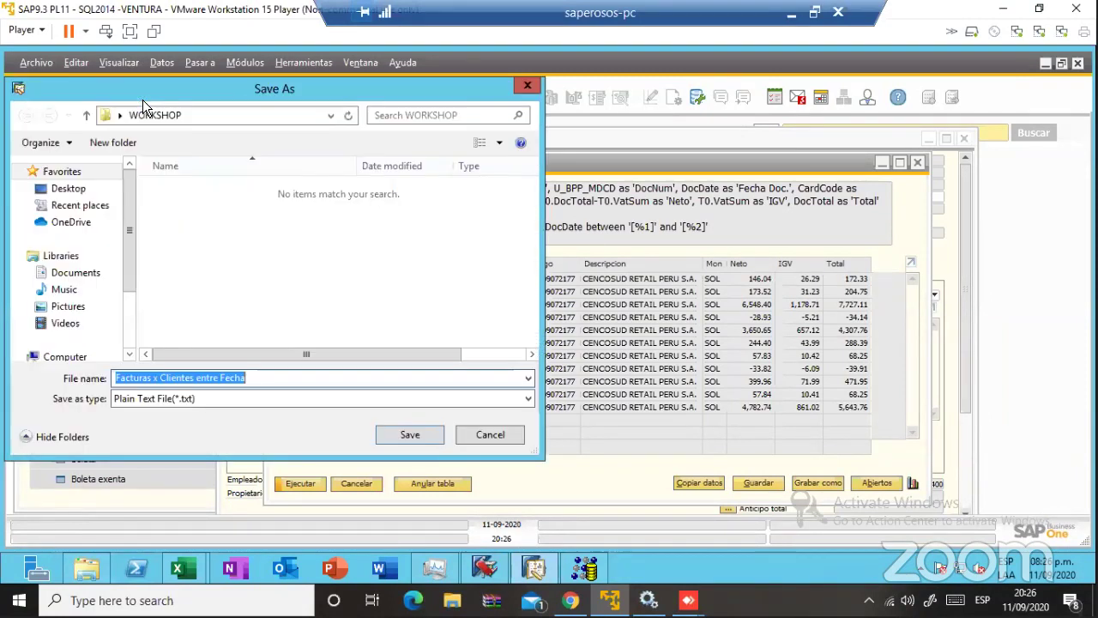
pyautogui.click(85, 194)
pyautogui.click(520, 398)
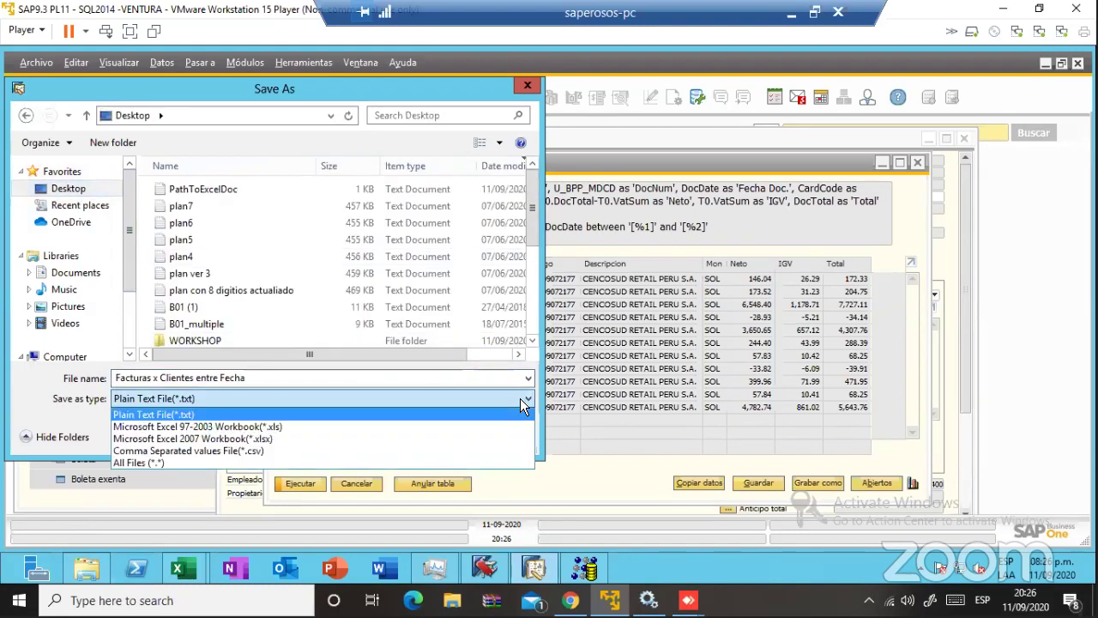
pyautogui.click(237, 426)
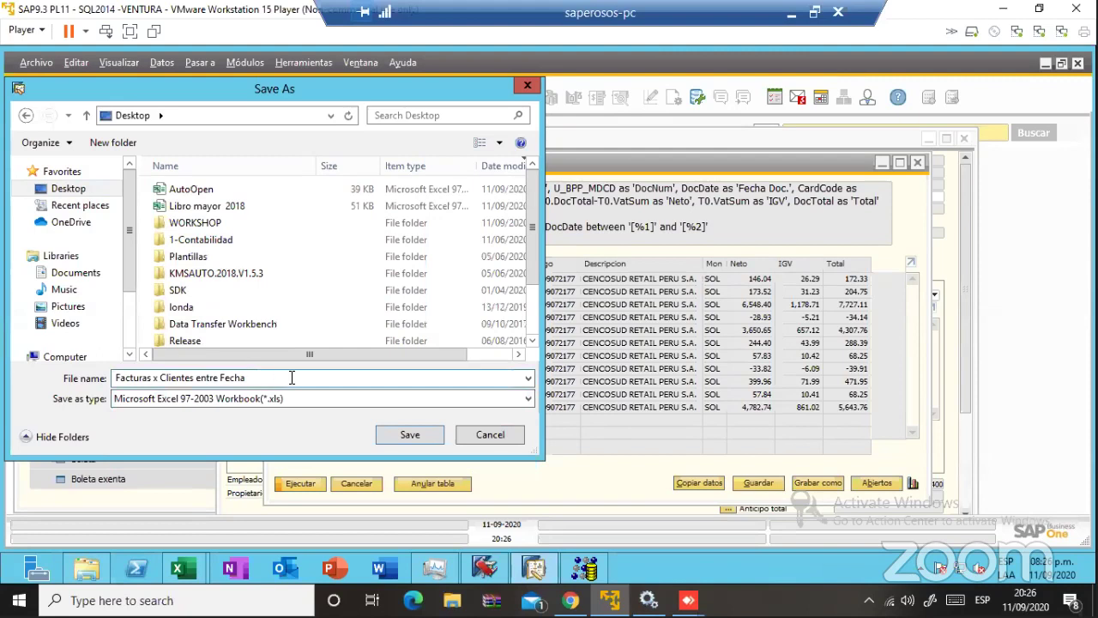
pyautogui.click(295, 378)
pyautogui.click(295, 377)
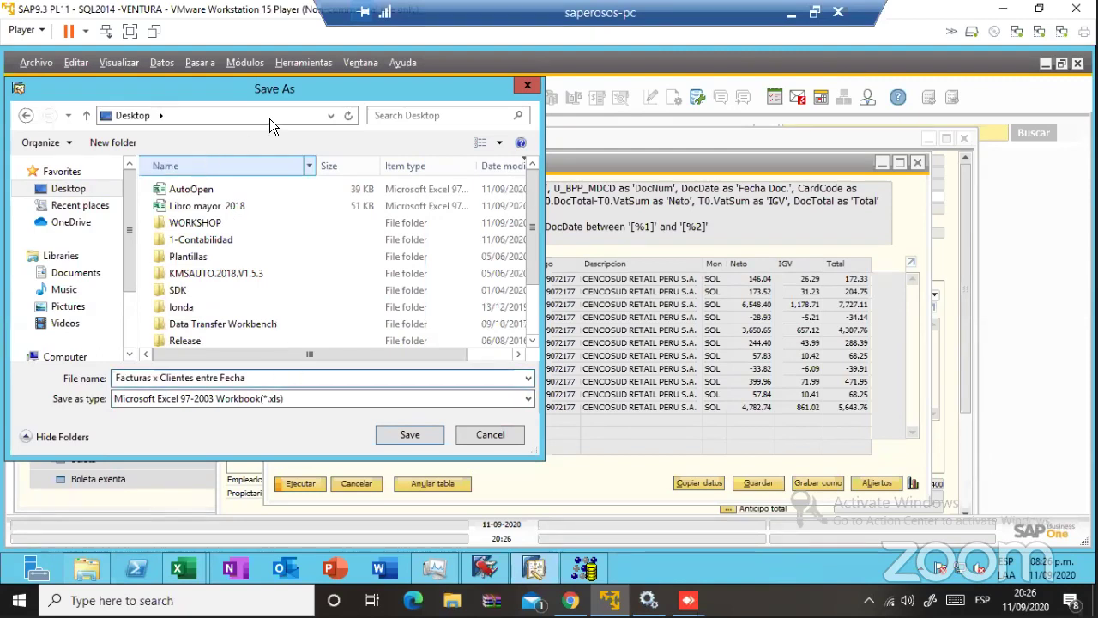
# Step: Name the file 'Facturas x Clientes entre Fecha 2010- 2020 CENCOSUD' and save it
pyautogui.moveTo(349, 249); pyautogui.dragTo(306, 196)
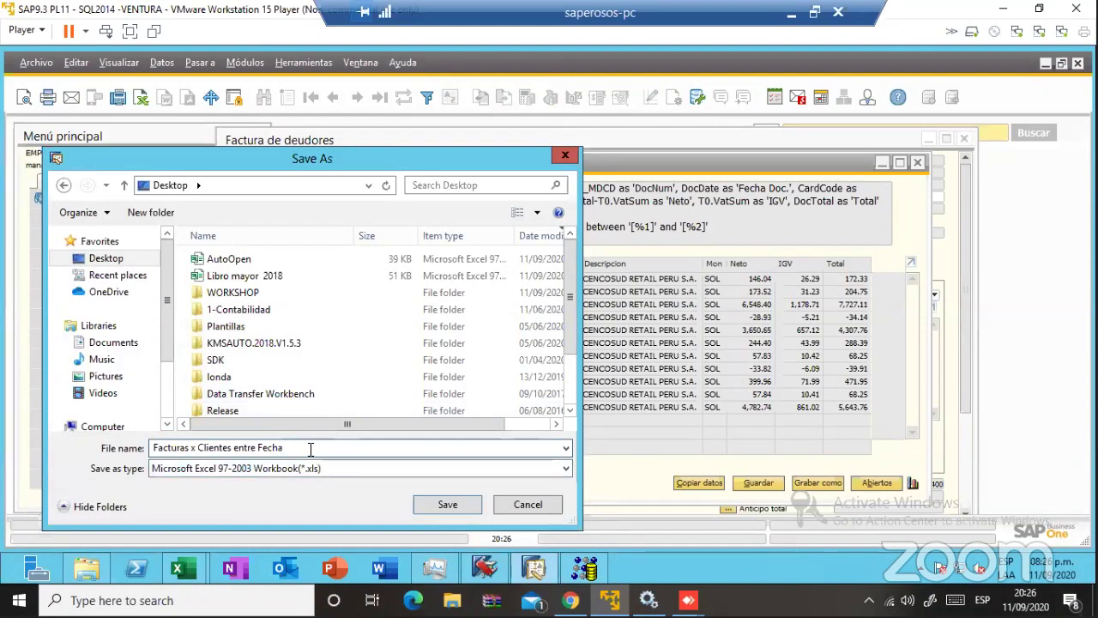
pyautogui.click(310, 449)
pyautogui.write('2010- 202')
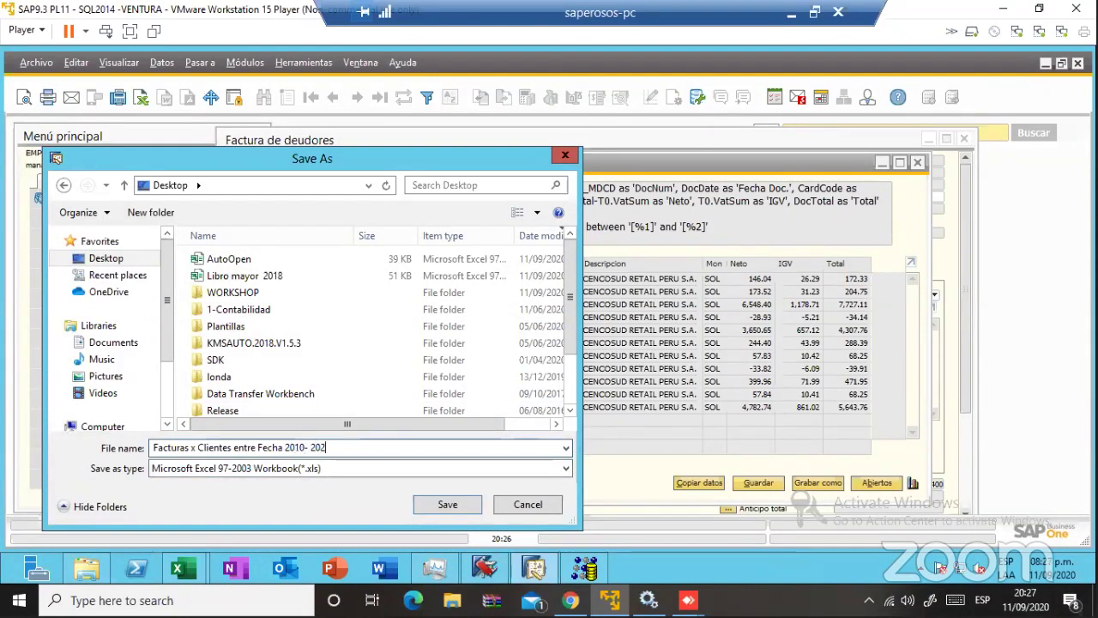
pyautogui.write('0  CENCOSUD')
pyautogui.click(462, 507)
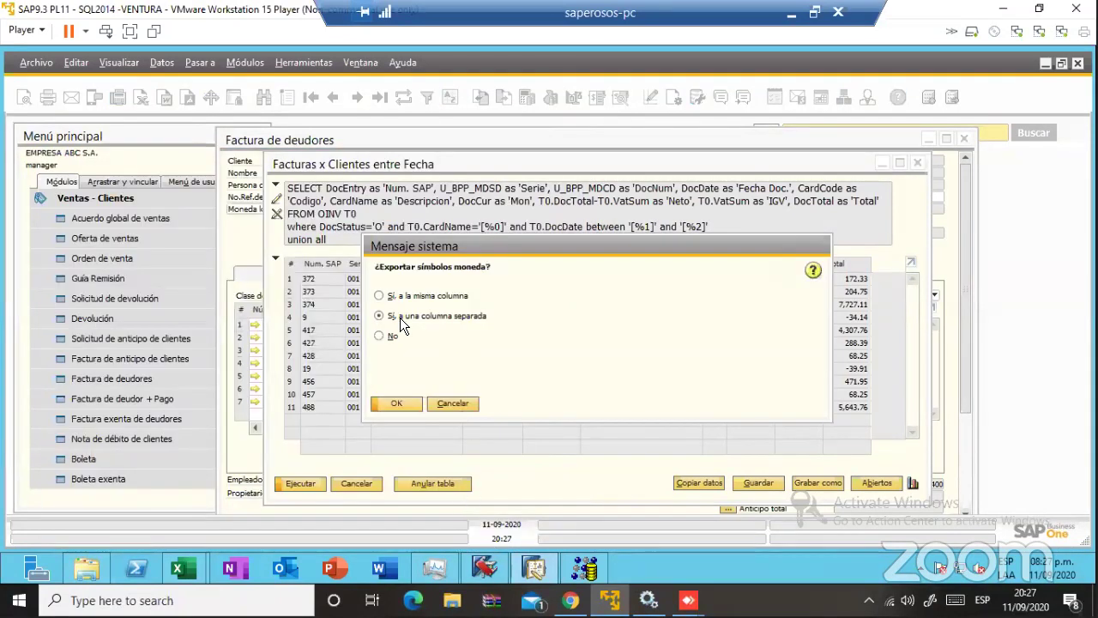
# Step: Export currency symbols in a separate column and check AutoOpen's sheets for data
pyautogui.click(416, 399)
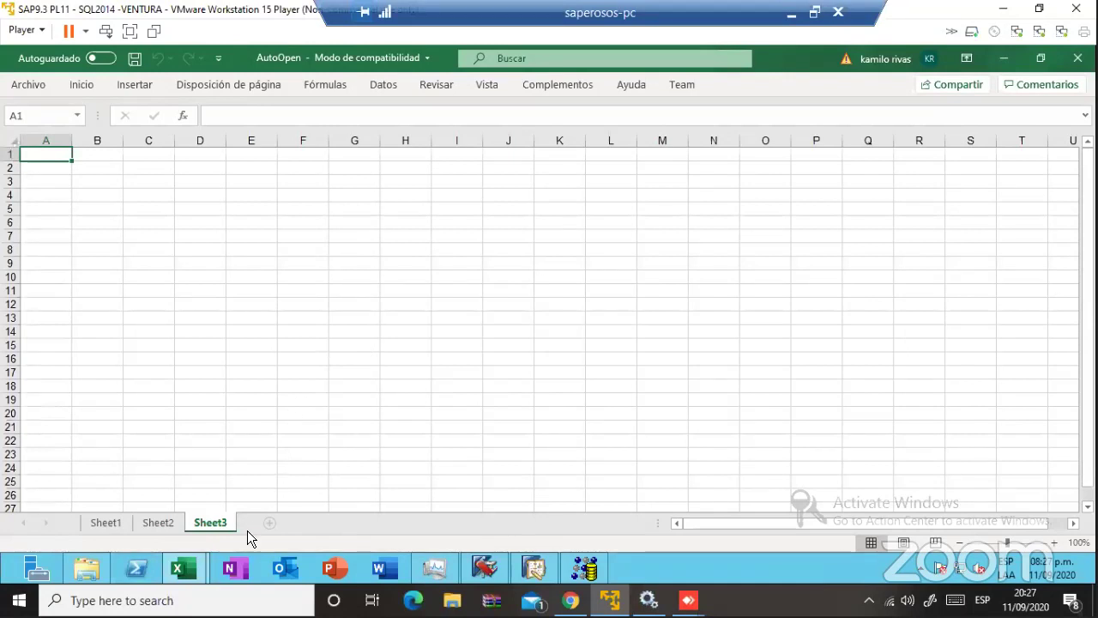
pyautogui.click(360, 387)
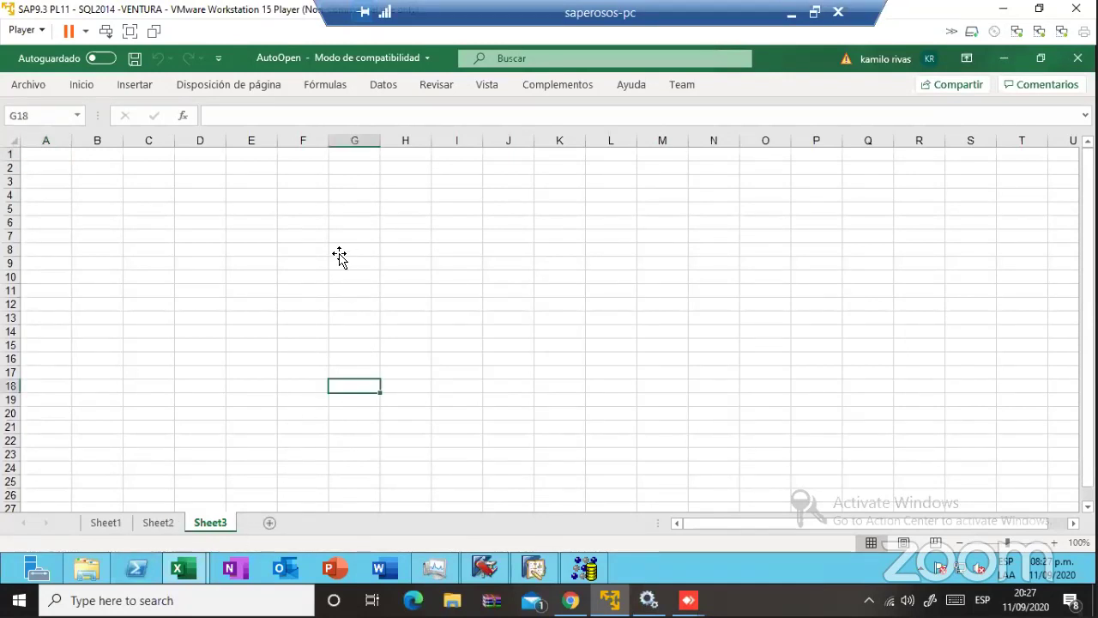
pyautogui.click(343, 251)
pyautogui.click(139, 523)
pyautogui.click(106, 523)
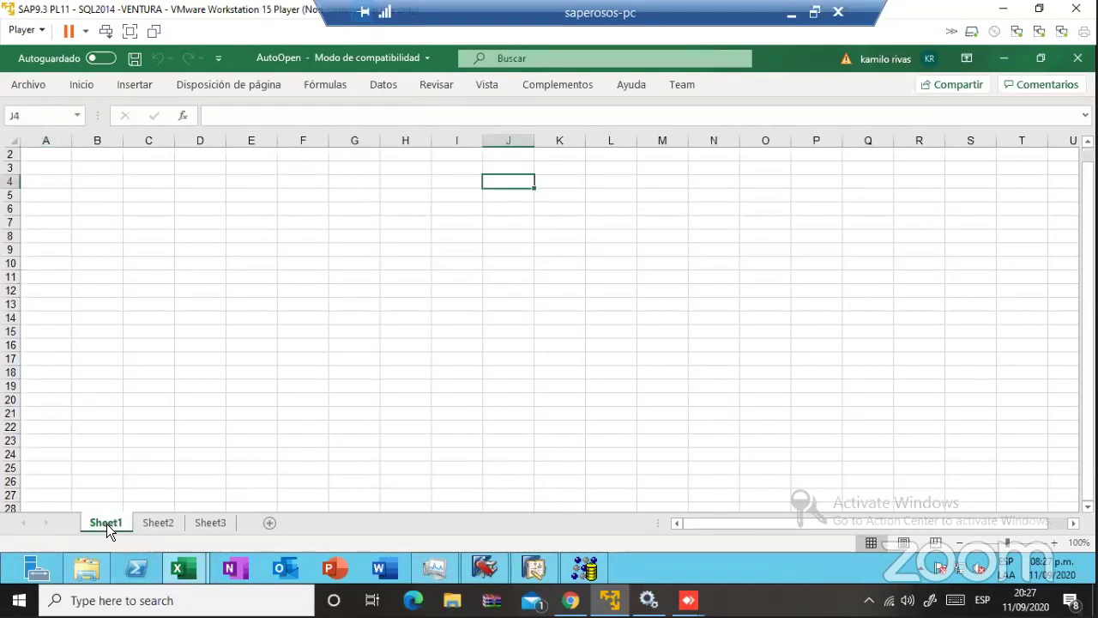
# Step: Restore the Excel window and close the empty AutoOpen workbook
pyautogui.doubleClick(793, 62)
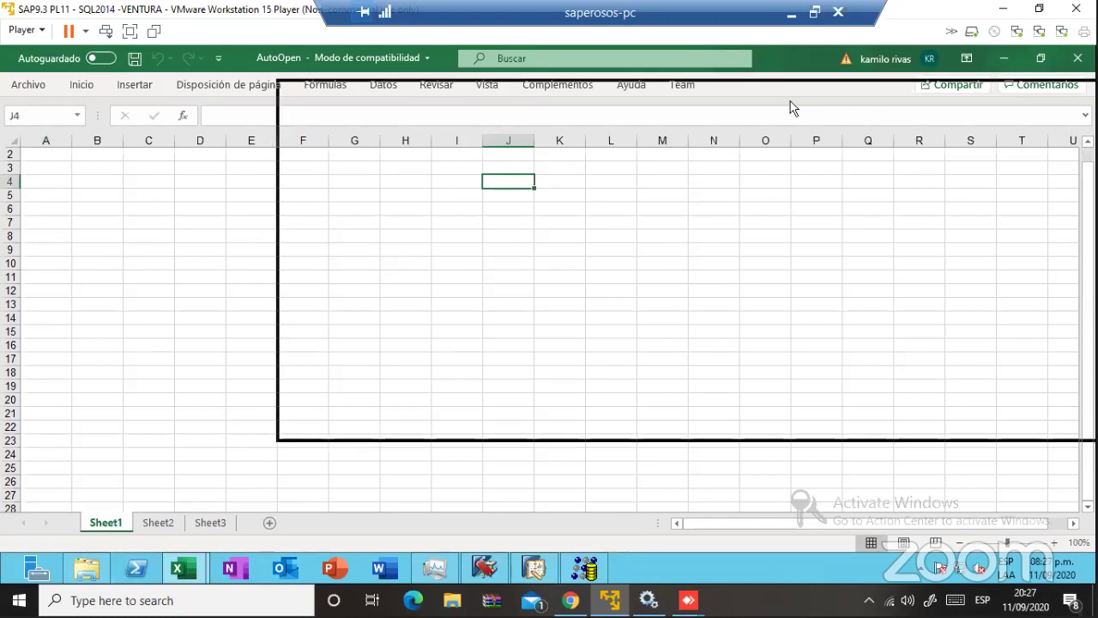
pyautogui.moveTo(767, 91); pyautogui.dragTo(659, 105)
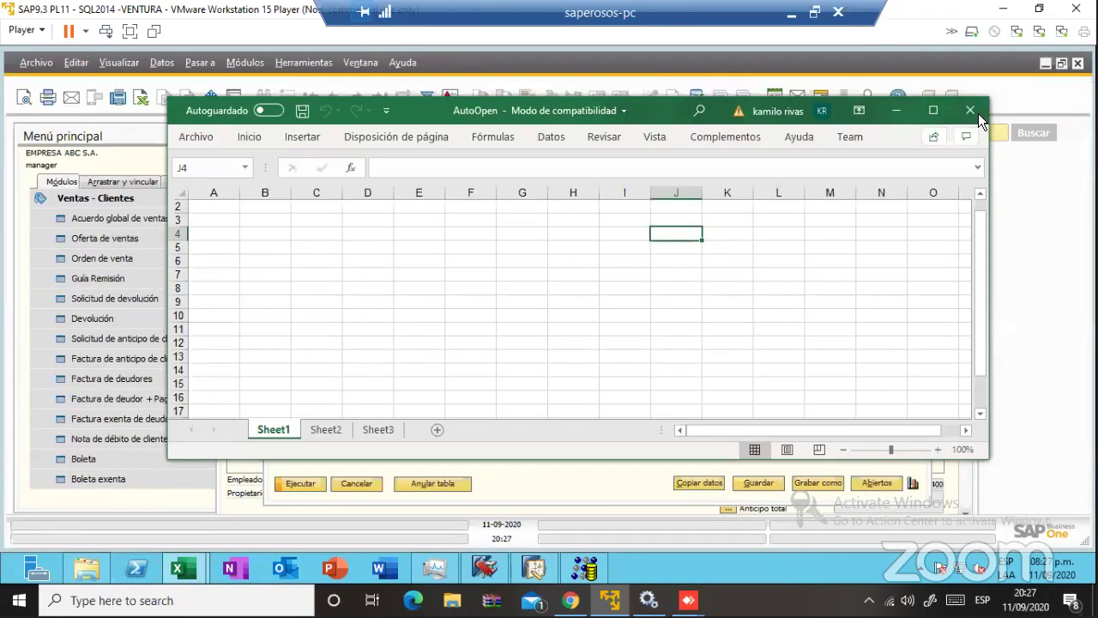
pyautogui.click(970, 110)
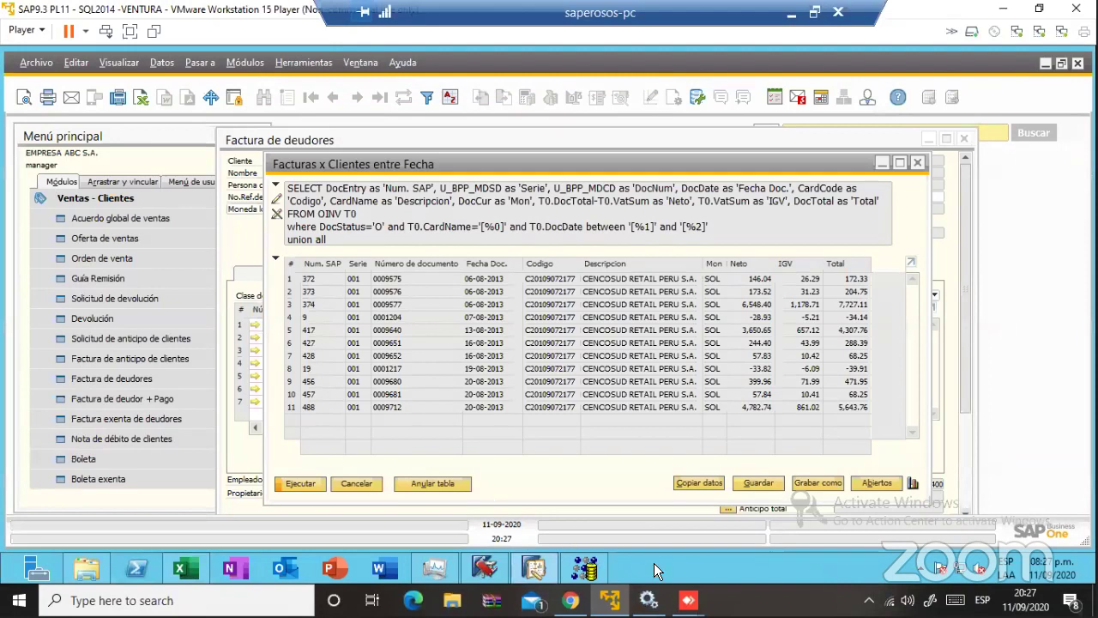
# Step: Show the desktop and open the exported Facturas x Clientes workbook, accepting the format warning
pyautogui.rightClick(646, 565)
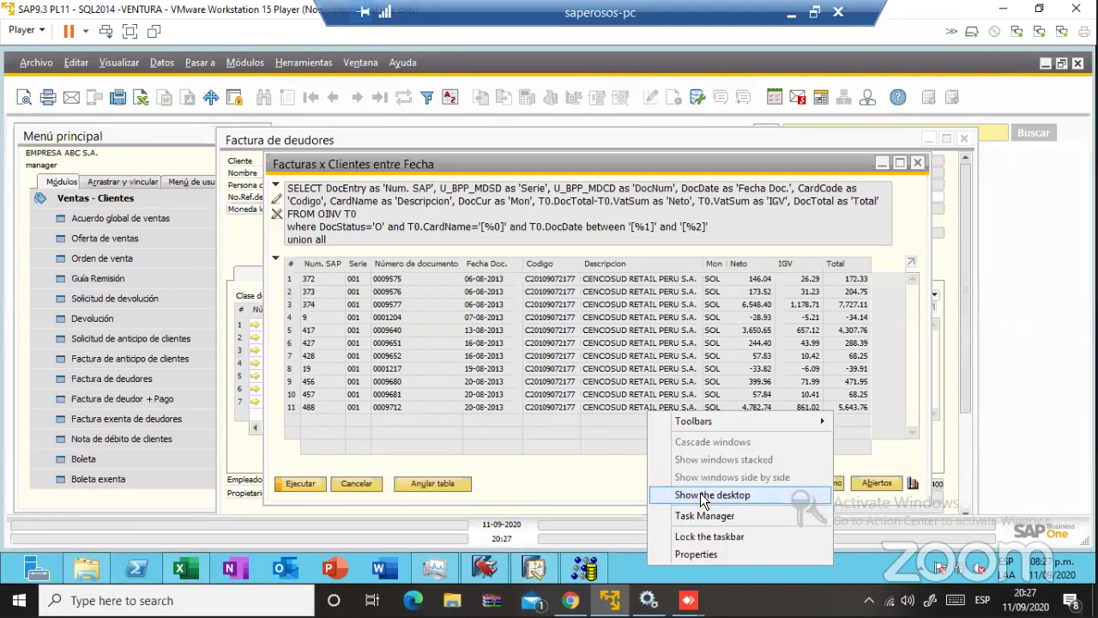
pyautogui.click(700, 494)
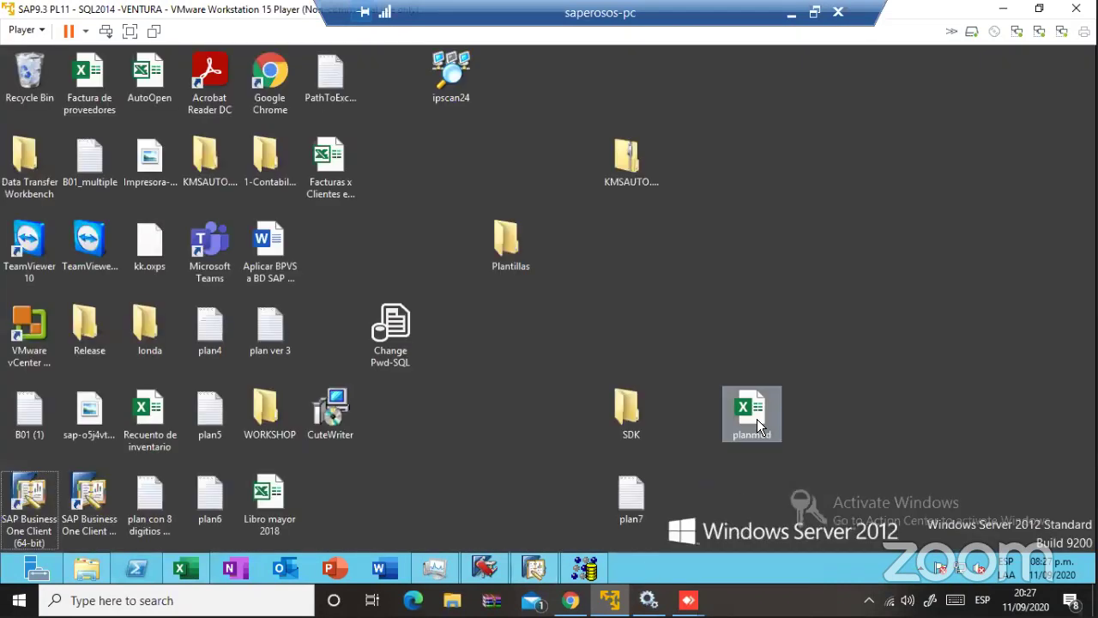
pyautogui.click(113, 105)
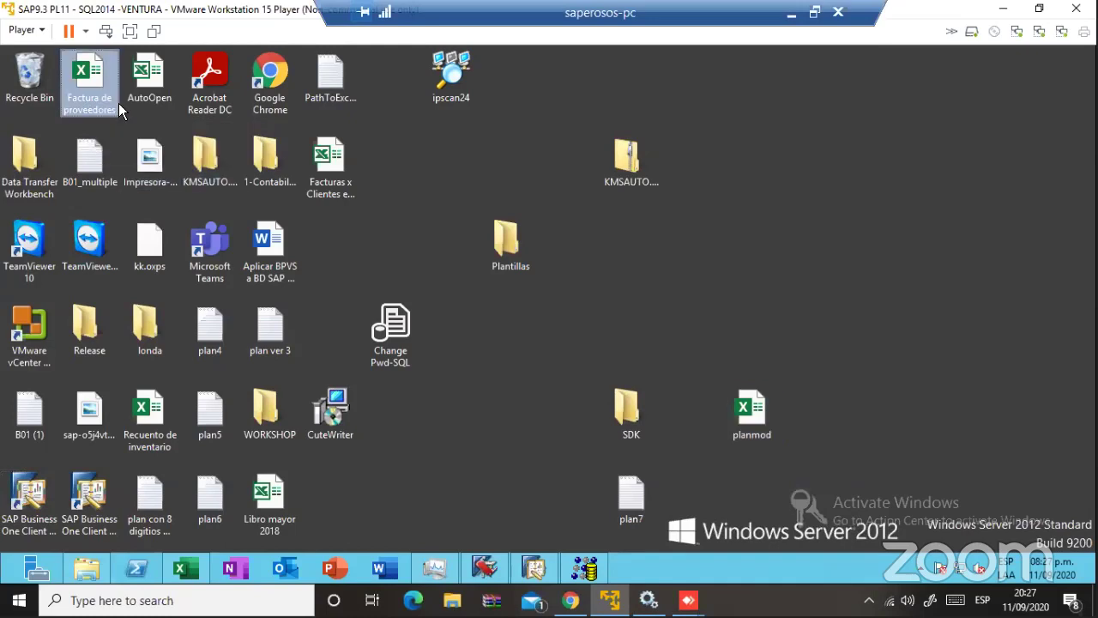
pyautogui.rightClick(406, 224)
pyautogui.click(341, 191)
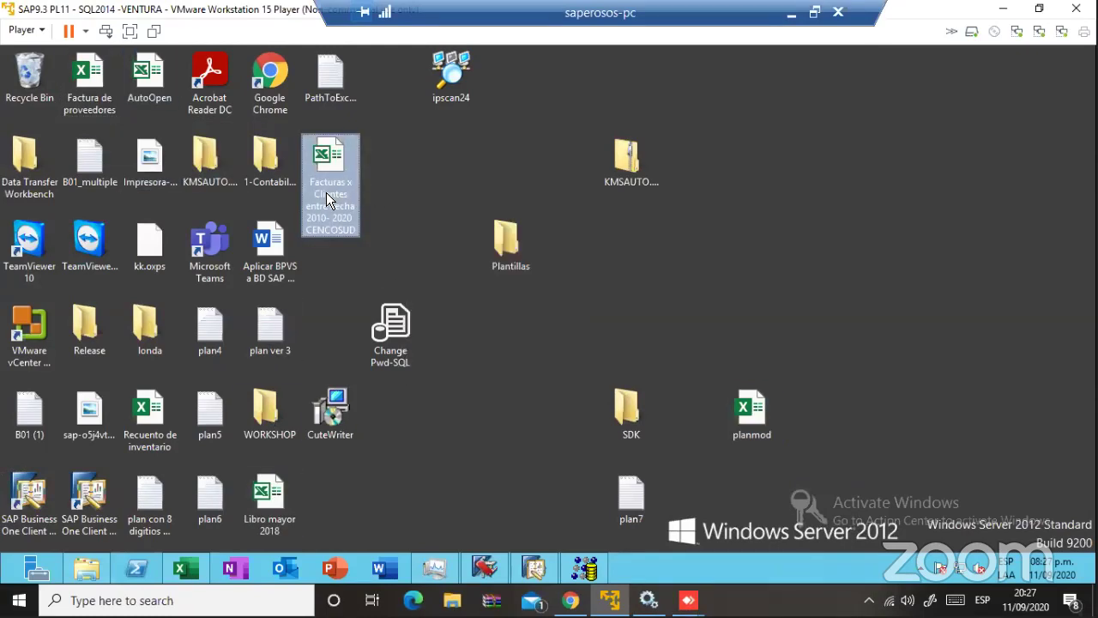
pyautogui.doubleClick(324, 196)
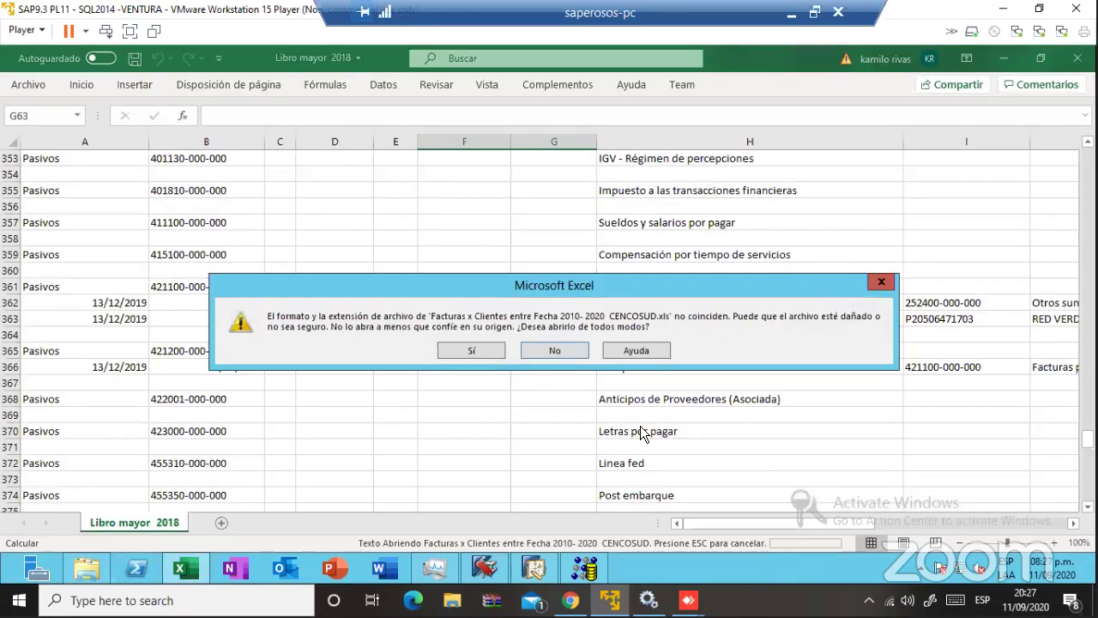
pyautogui.click(473, 348)
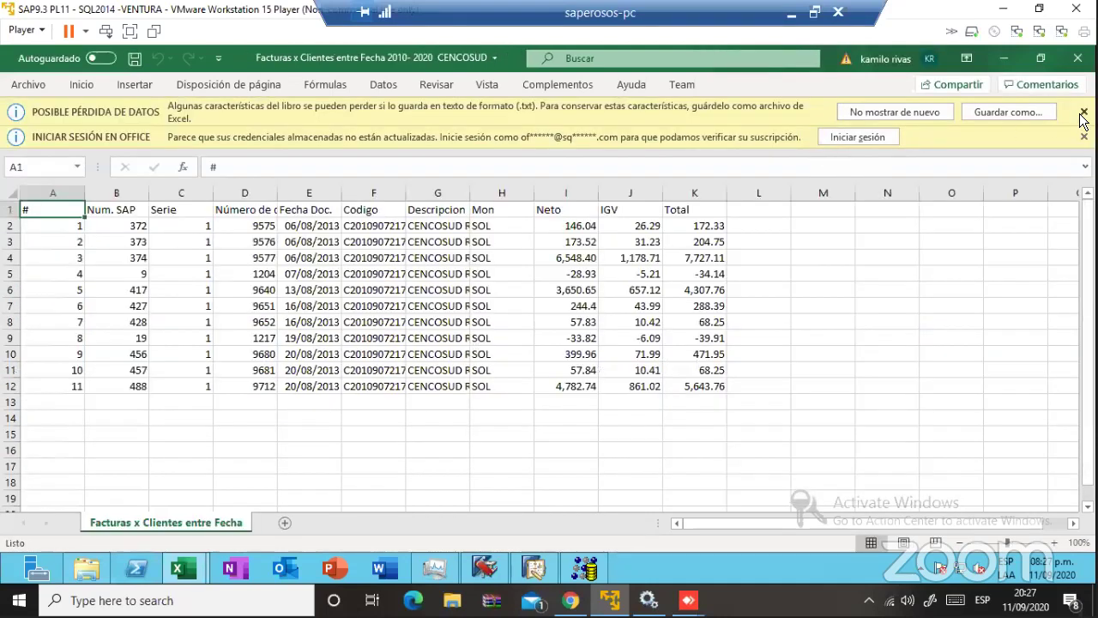
pyautogui.click(1082, 113)
# Step: Dismiss the sign-in notice and widen columns G and F to show full names and codes
pyautogui.click(1083, 109)
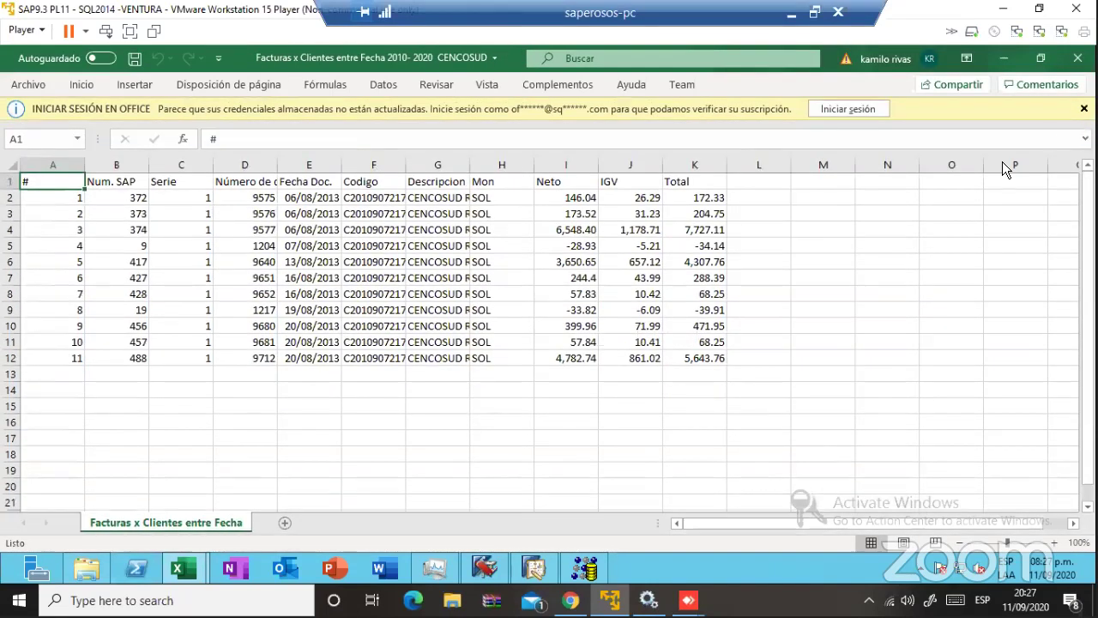
pyautogui.click(452, 461)
pyautogui.moveTo(472, 145); pyautogui.dragTo(560, 144)
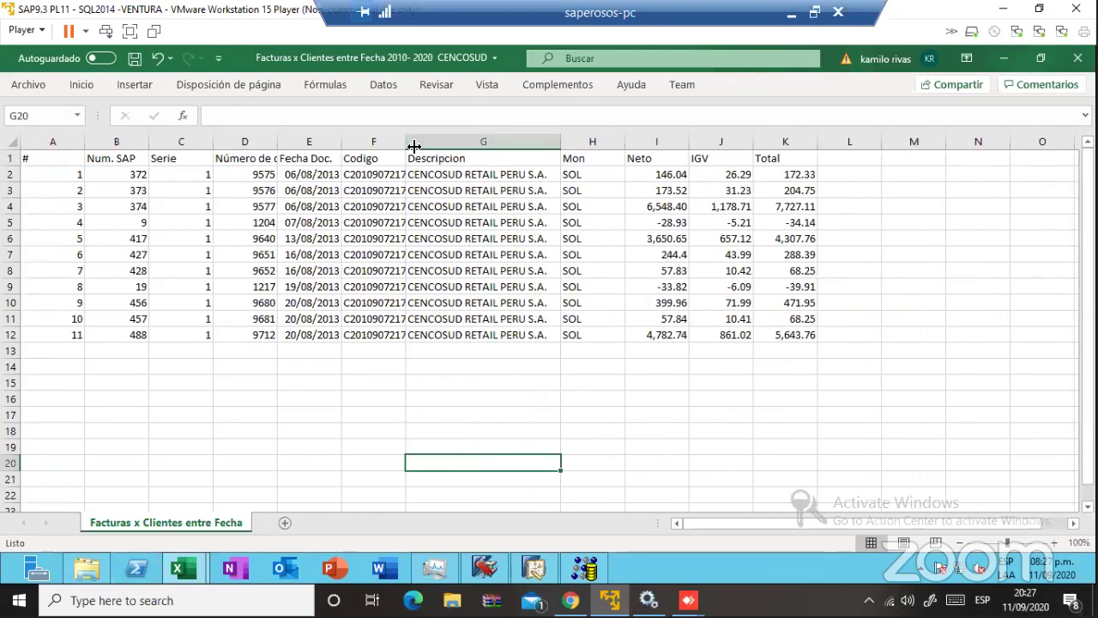
pyautogui.moveTo(412, 143); pyautogui.dragTo(519, 153)
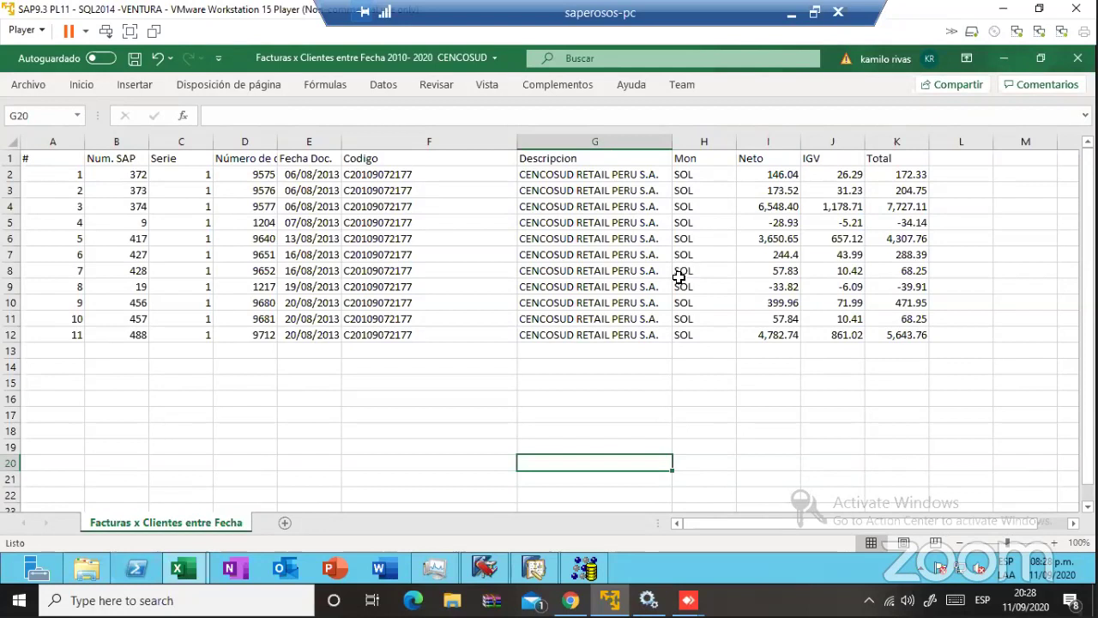
# Step: Select the entire CENCOSUD invoice table in the Excel sheet
pyautogui.click(338, 399)
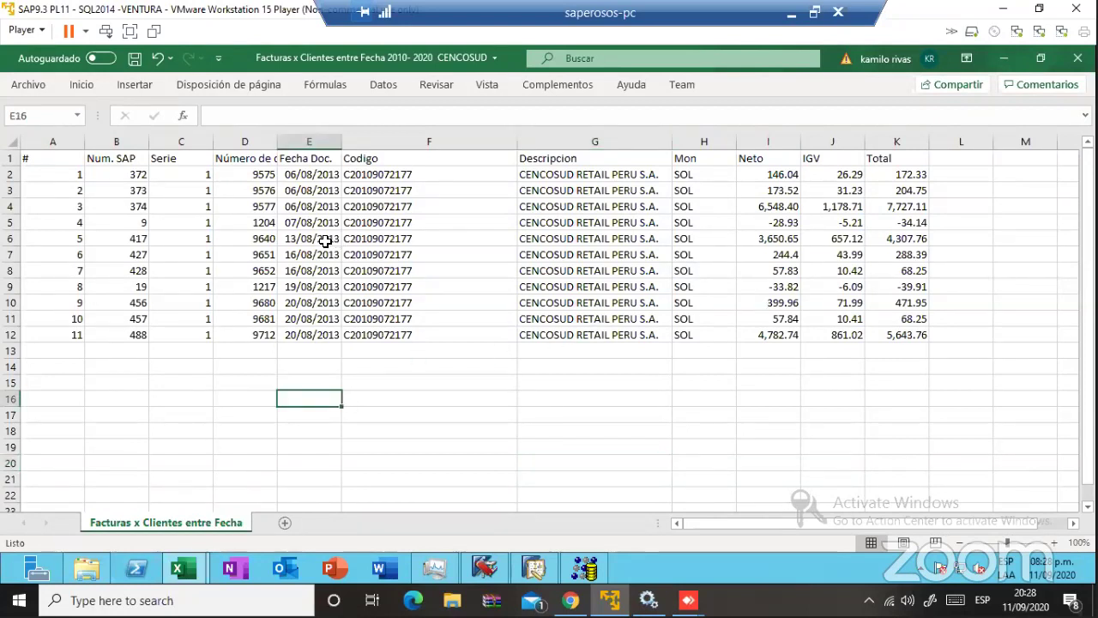
pyautogui.click(235, 224)
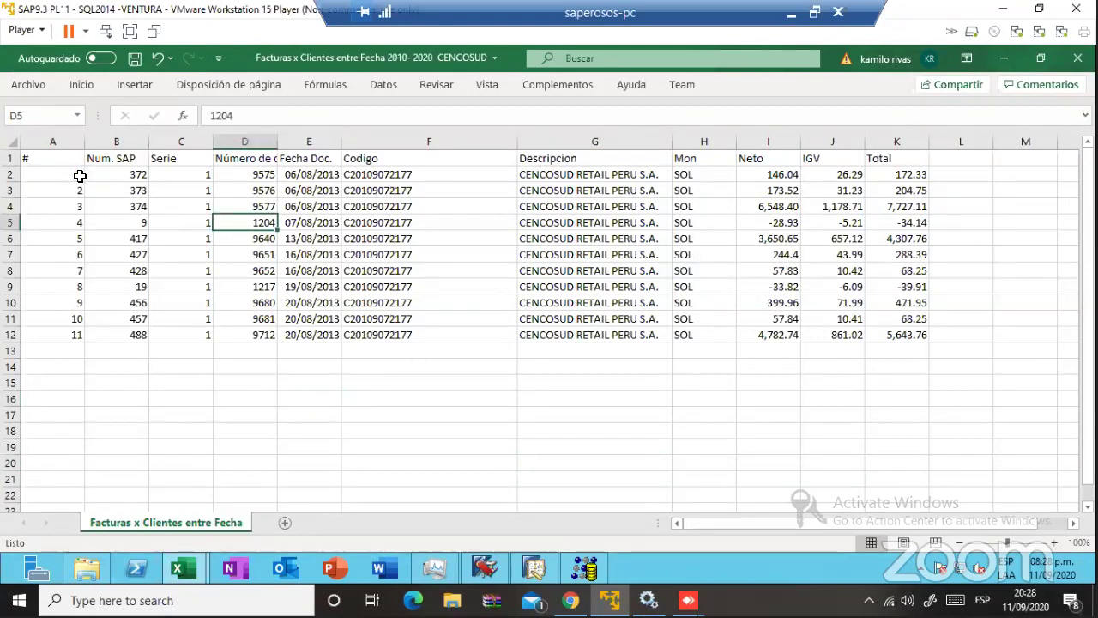
pyautogui.moveTo(38, 158); pyautogui.dragTo(918, 335)
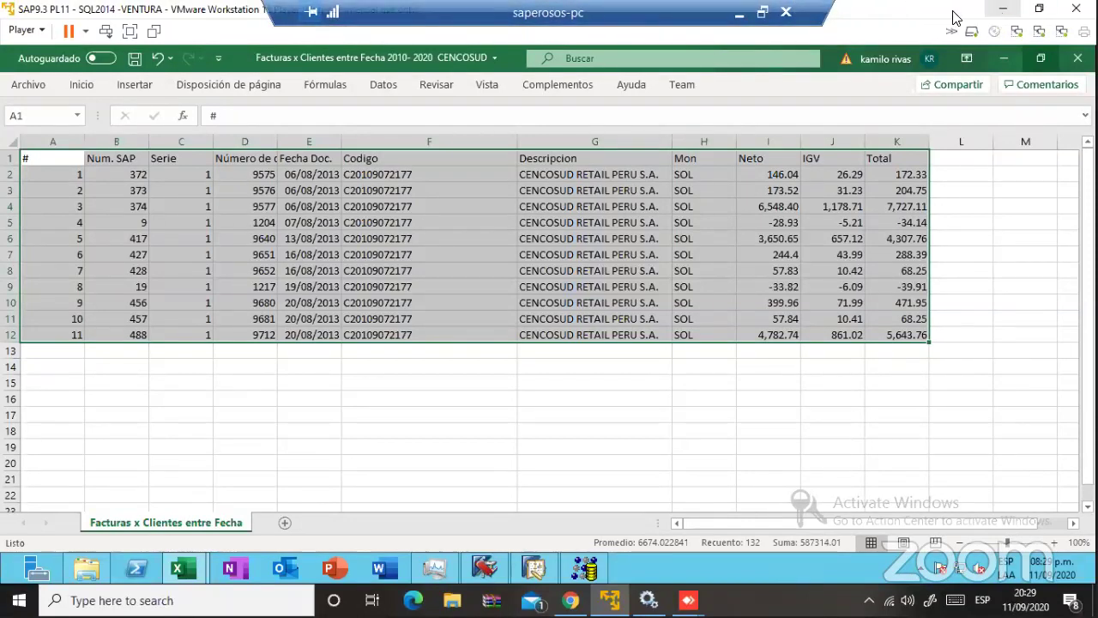
# Step: Switch from Excel back to the SAP Business One query results window
pyautogui.click(1002, 10)
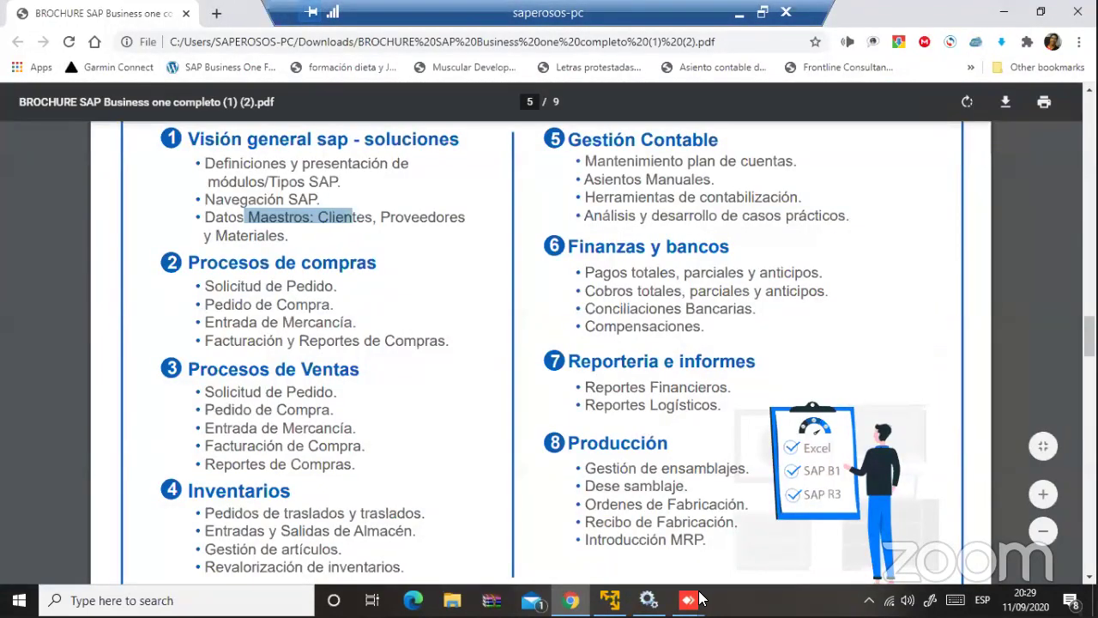
pyautogui.click(609, 599)
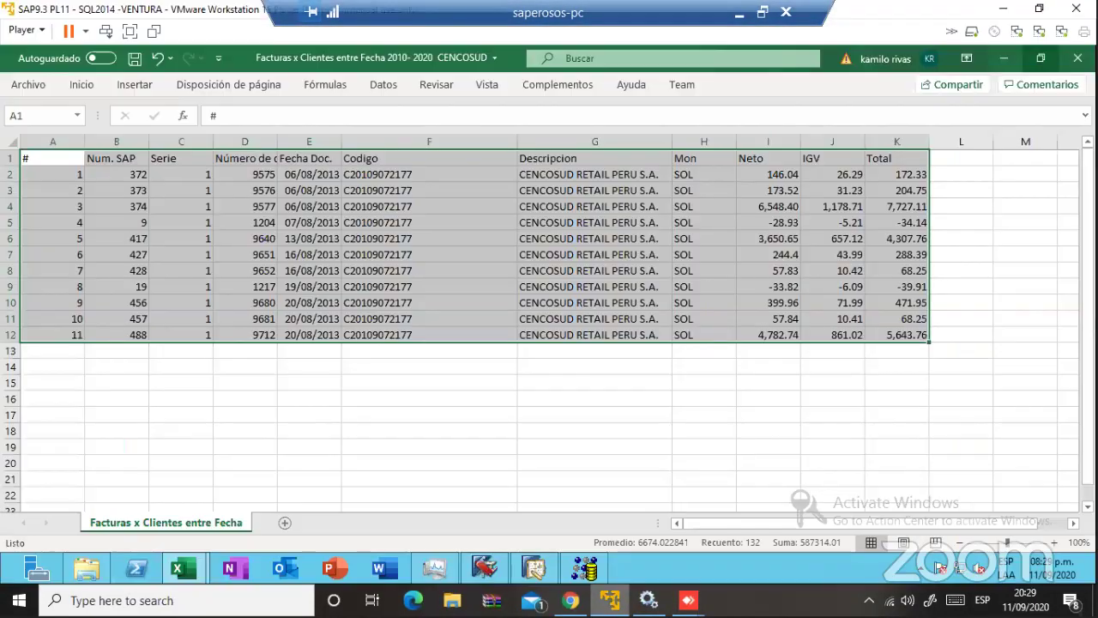
pyautogui.click(534, 568)
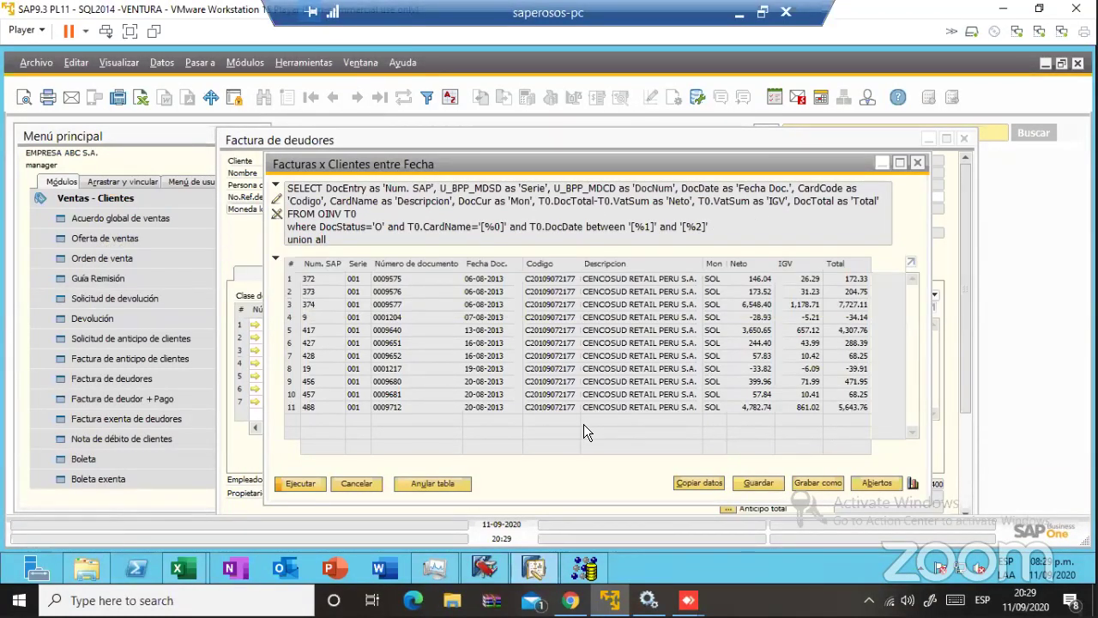
# Step: Close the query results and Query Manager, collapsing Consultas, to reveal A/R invoice 489
pyautogui.click(367, 485)
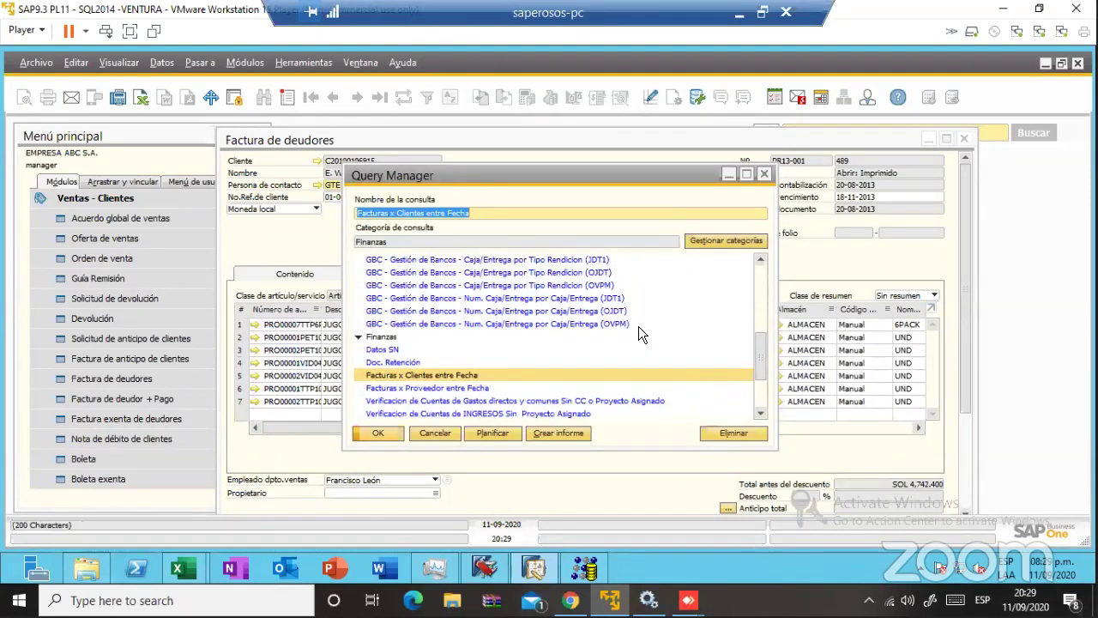
pyautogui.moveTo(763, 350); pyautogui.dragTo(693, 245)
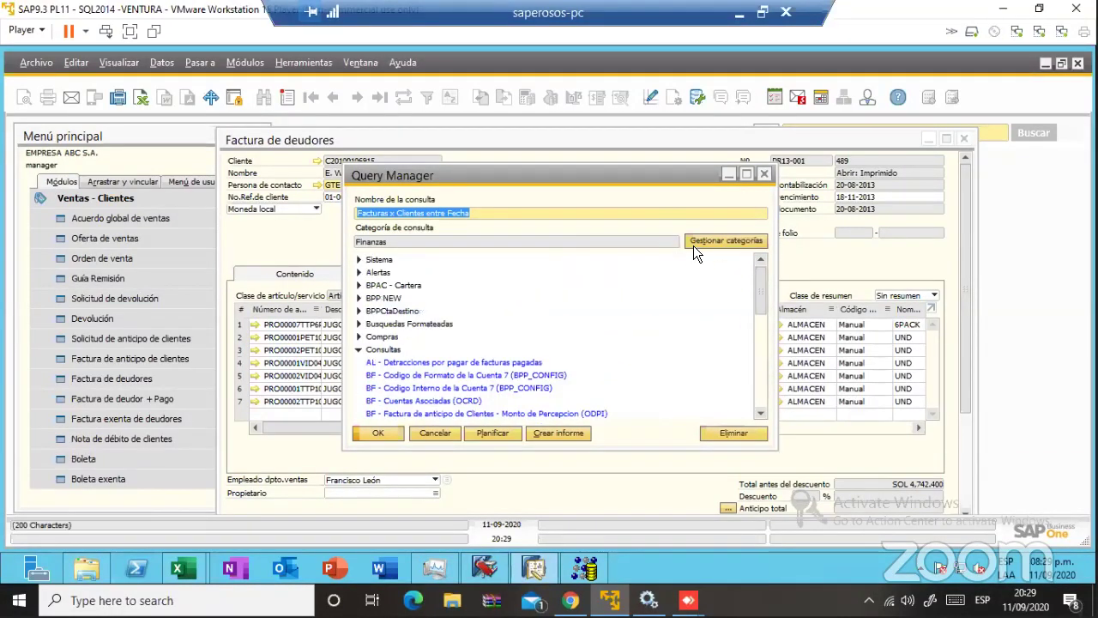
pyautogui.click(362, 349)
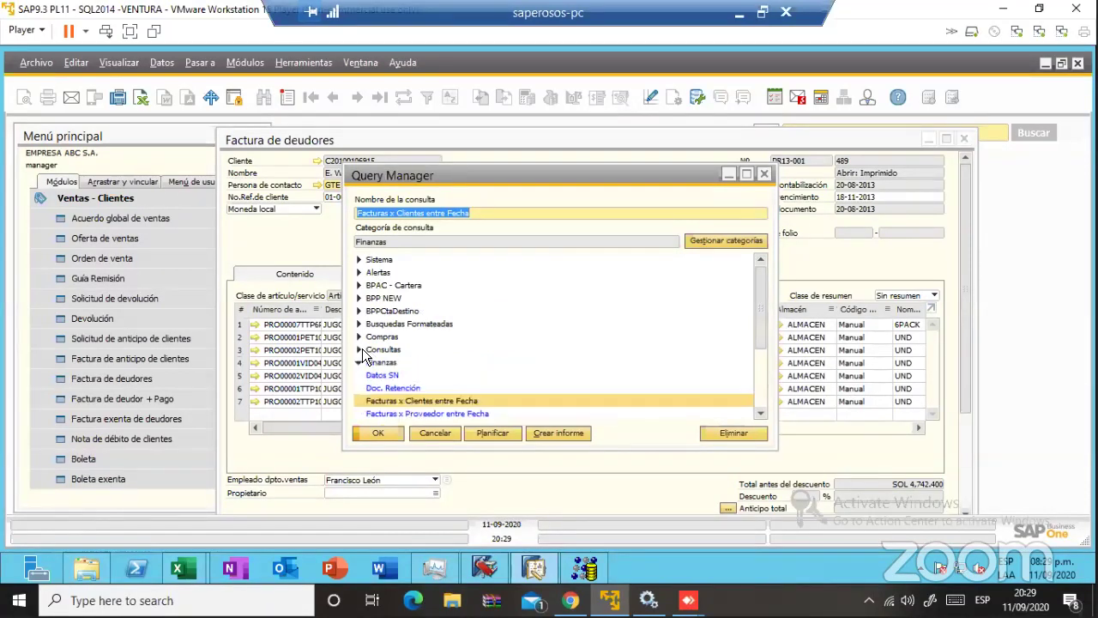
pyautogui.click(765, 174)
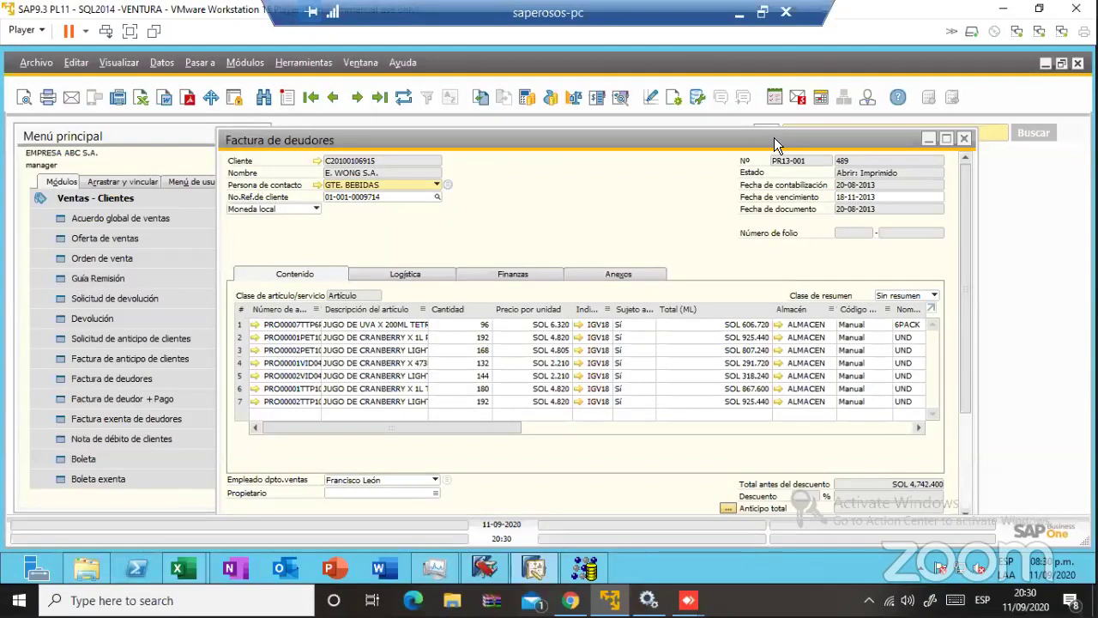
# Step: Move invoice 489 left, scroll through the form, and show its Finanzas tab
pyautogui.moveTo(774, 137); pyautogui.dragTo(599, 245)
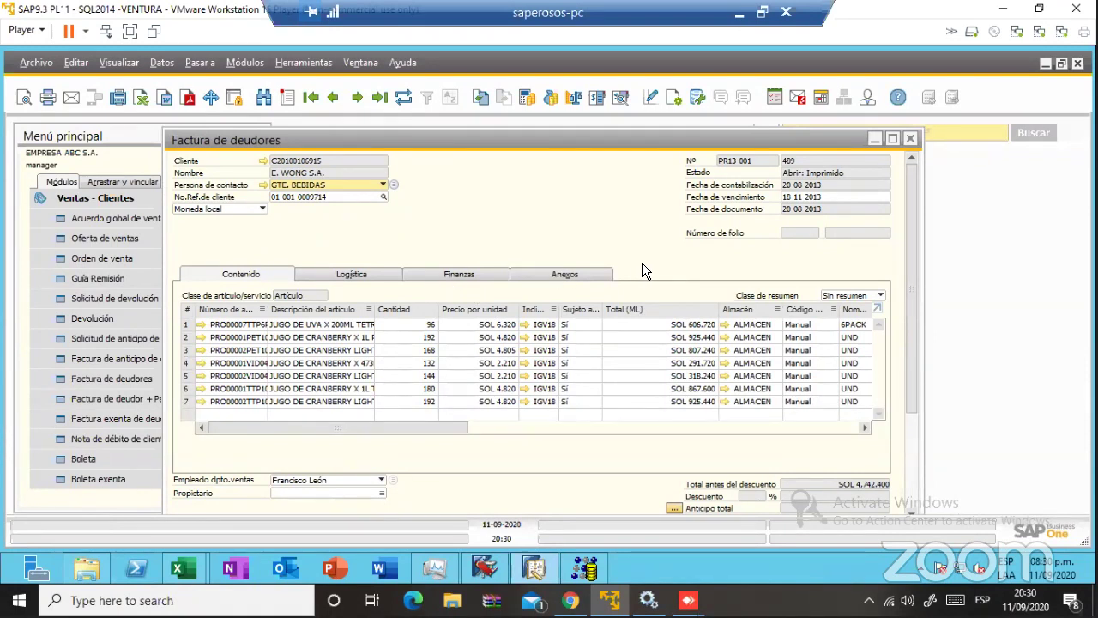
pyautogui.scroll(-5, 909, 422)
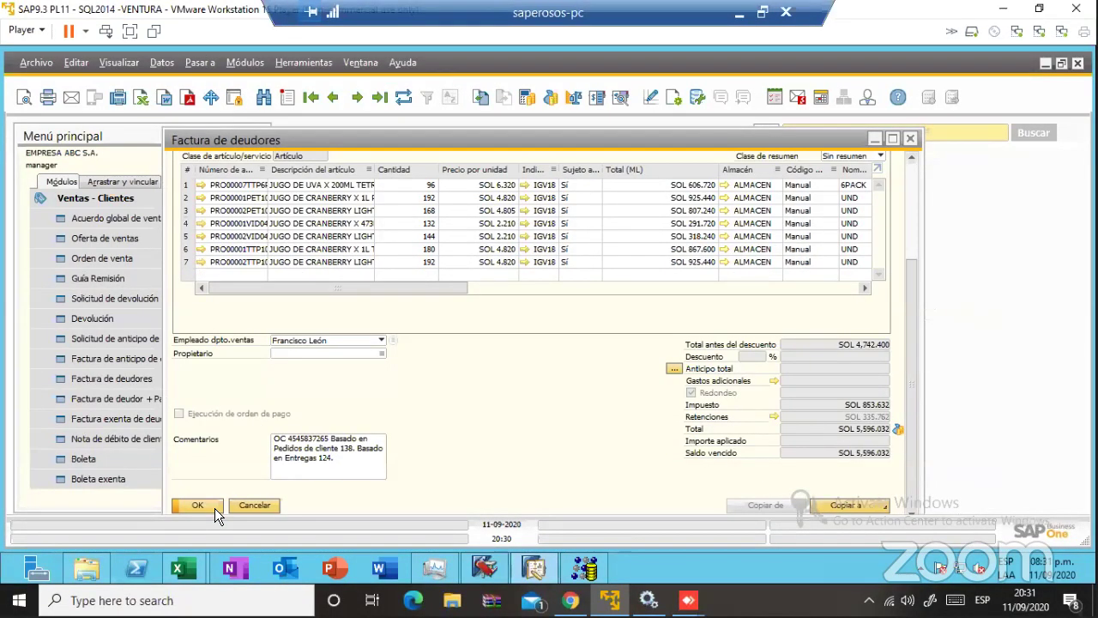
pyautogui.scroll(2, 401, 376)
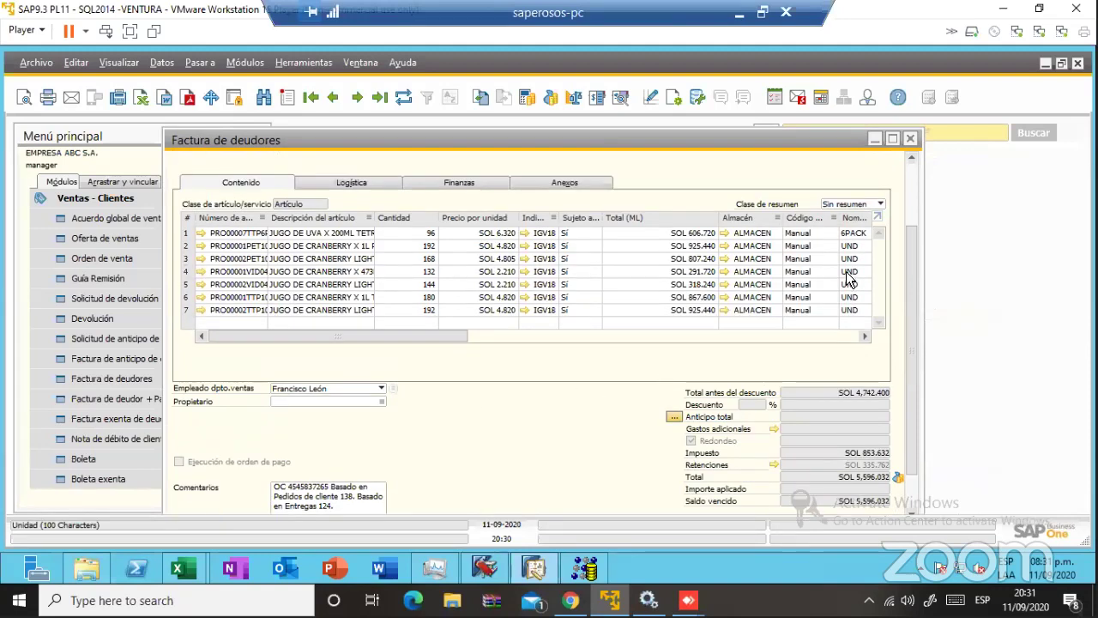
pyautogui.scroll(4, 645, 294)
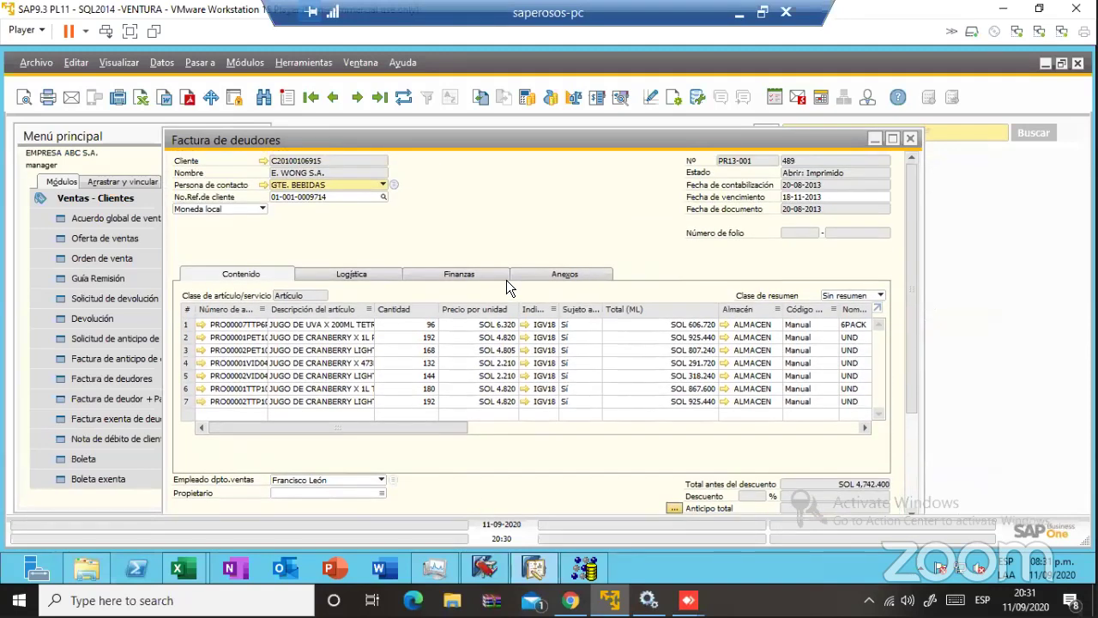
pyautogui.click(461, 273)
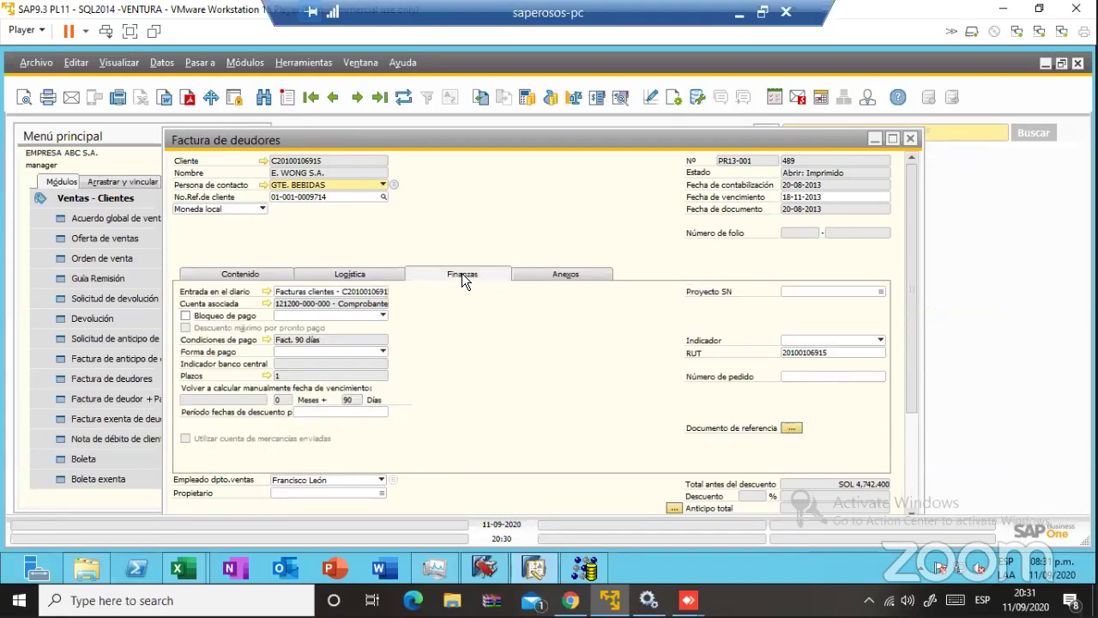
pyautogui.click(267, 292)
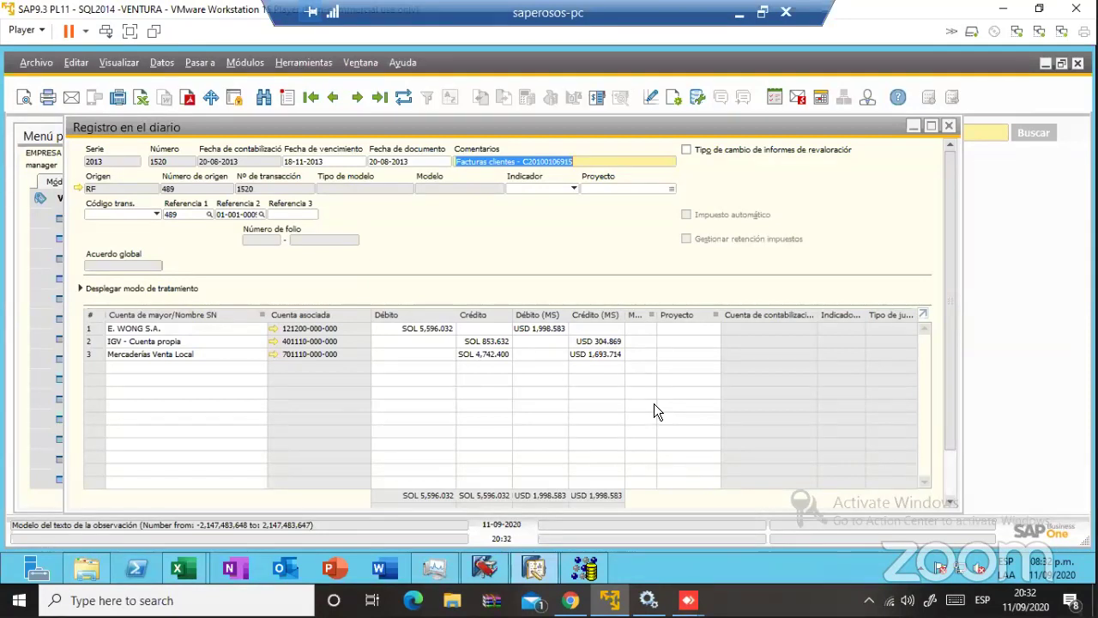
pyautogui.click(949, 125)
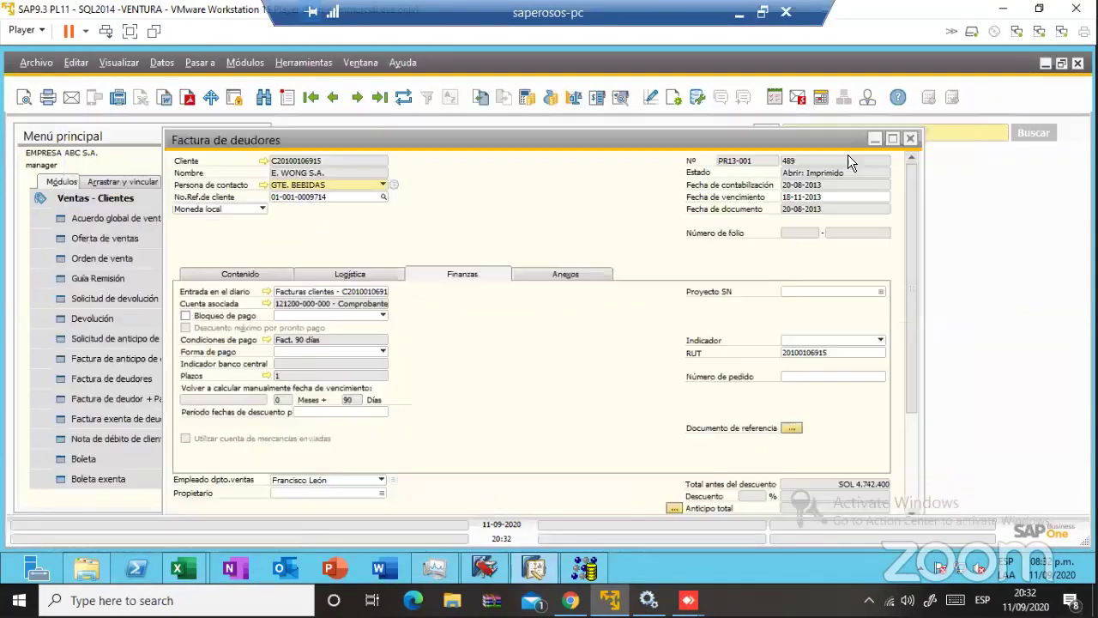
# Step: Switch invoice 489 between Contenido and Finanzas, then preview and close its journal entry
pyautogui.click(233, 274)
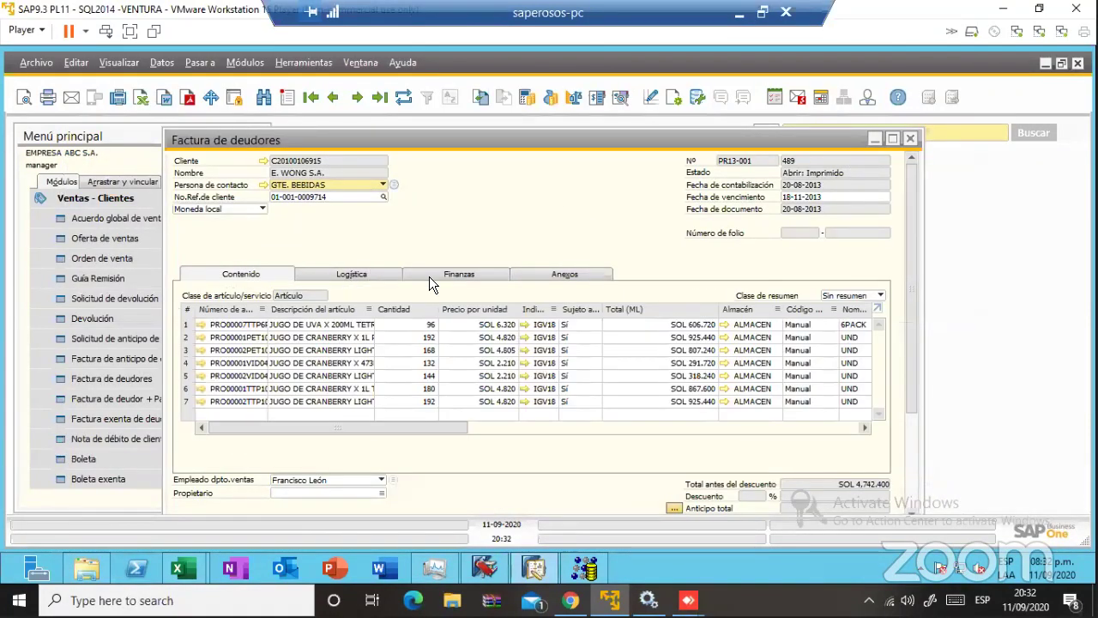
pyautogui.click(455, 278)
pyautogui.click(243, 277)
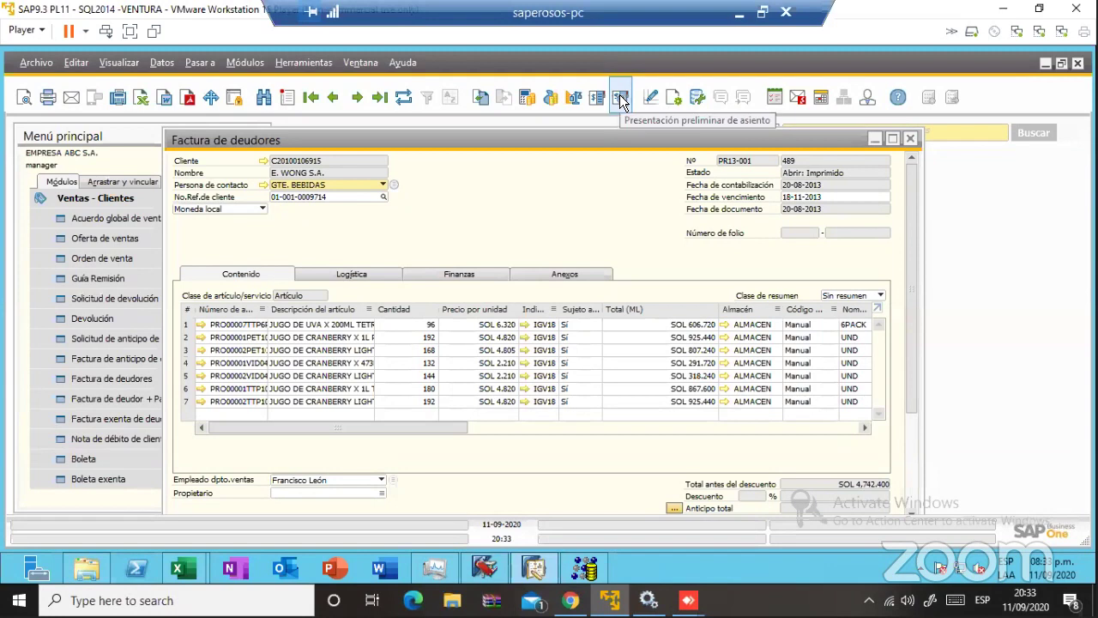
pyautogui.click(619, 95)
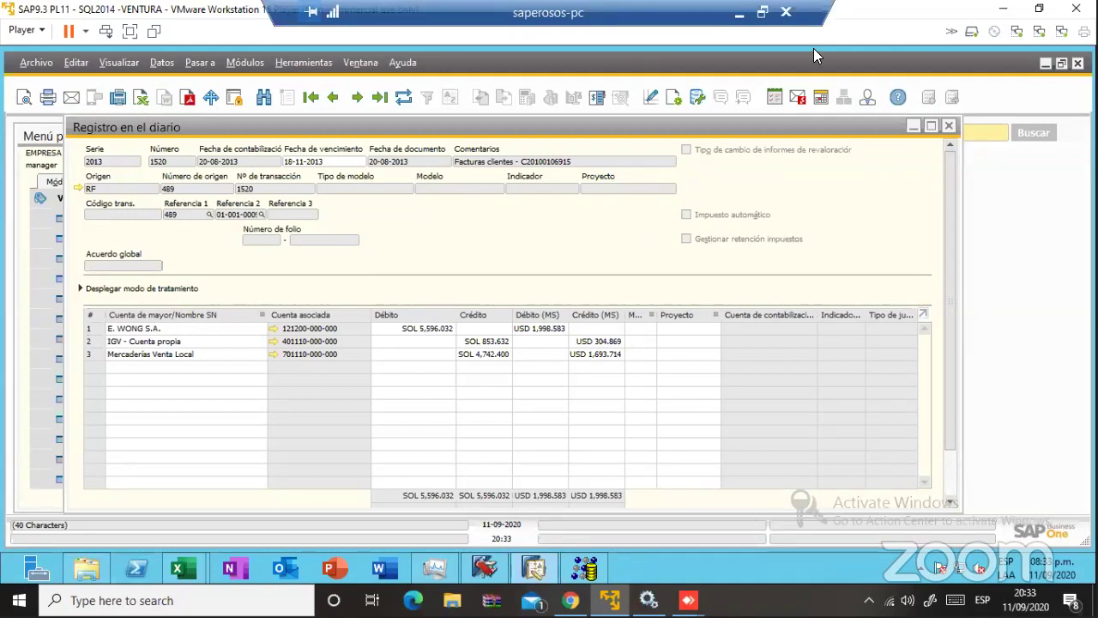
pyautogui.click(952, 125)
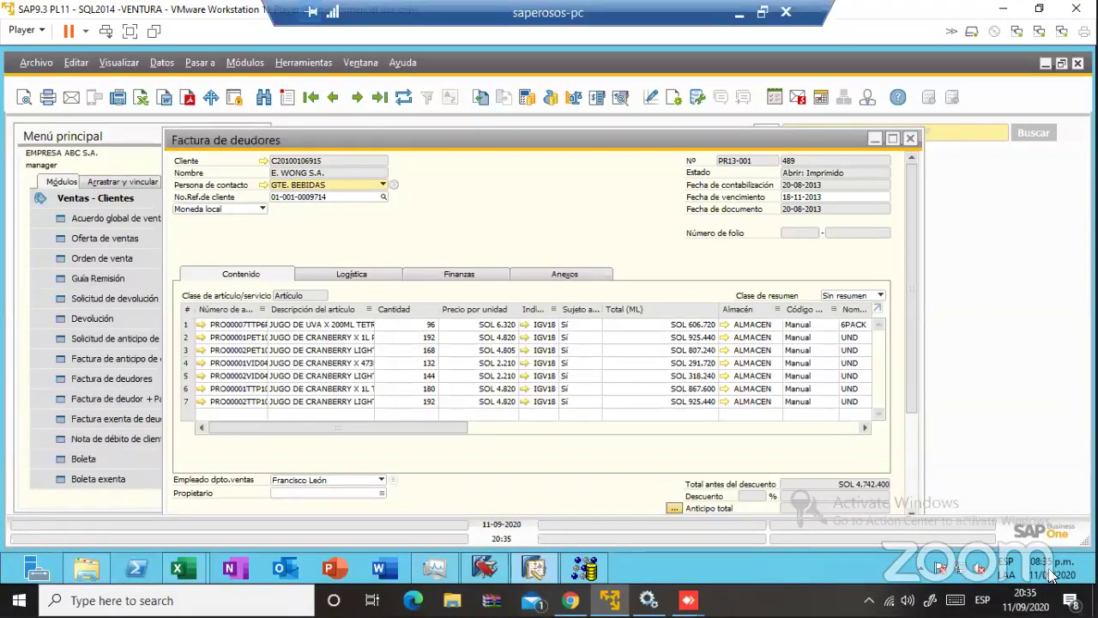
# Step: Show the Windows taskbar calendar and clock for 11 September 2020
pyautogui.click(1040, 566)
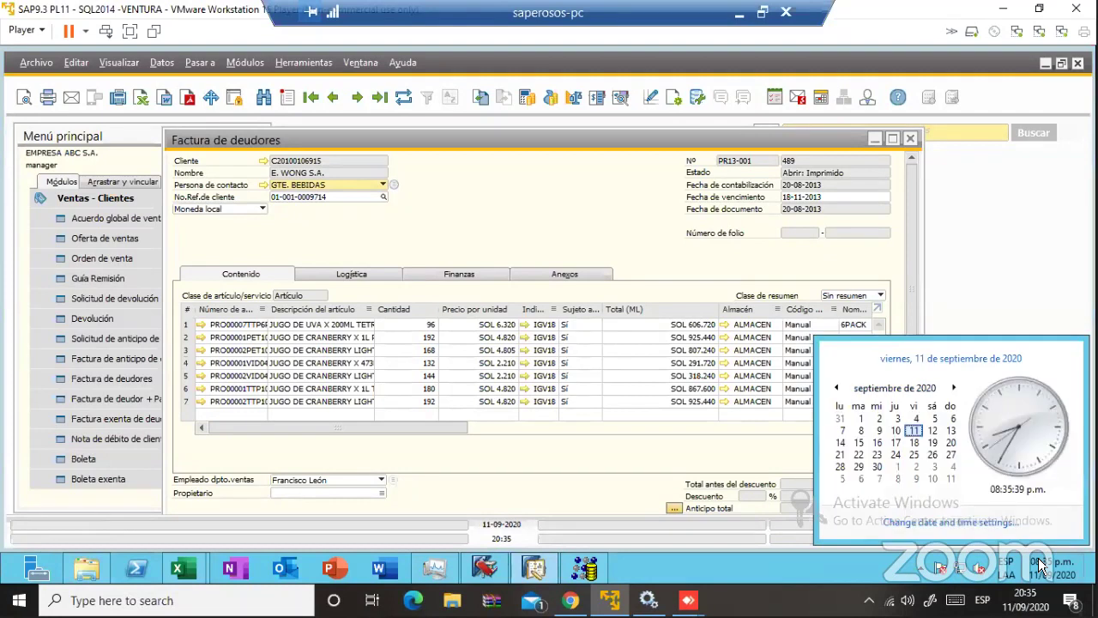
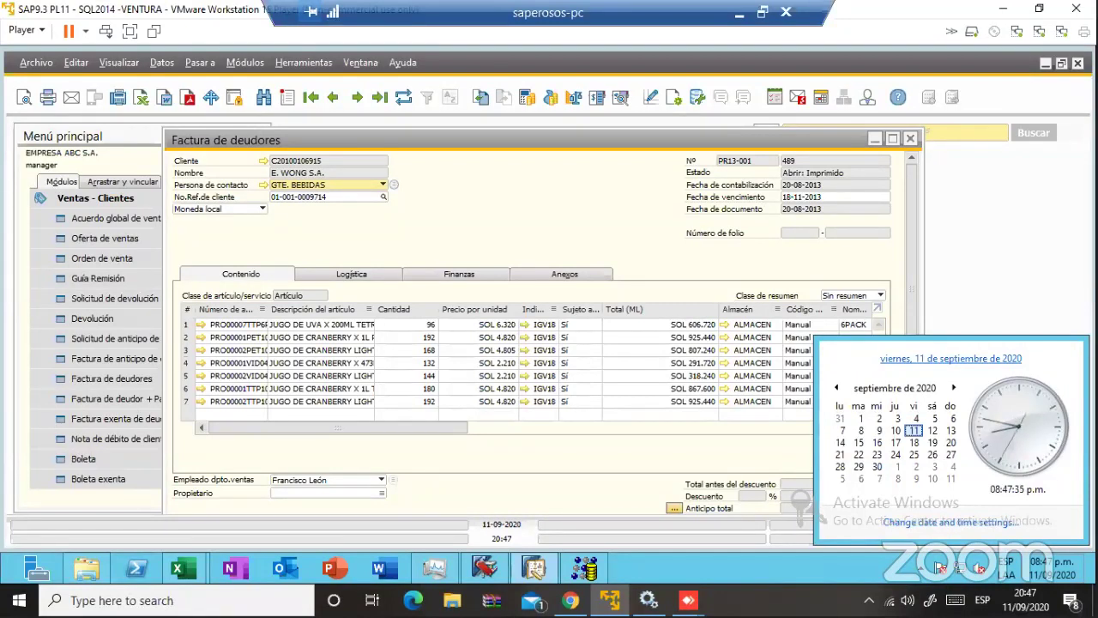
# Step: Dismiss the clock and calendar flyout to reveal A/R invoice 489 totalling SOL 4,742.400
pyautogui.press('Escape')
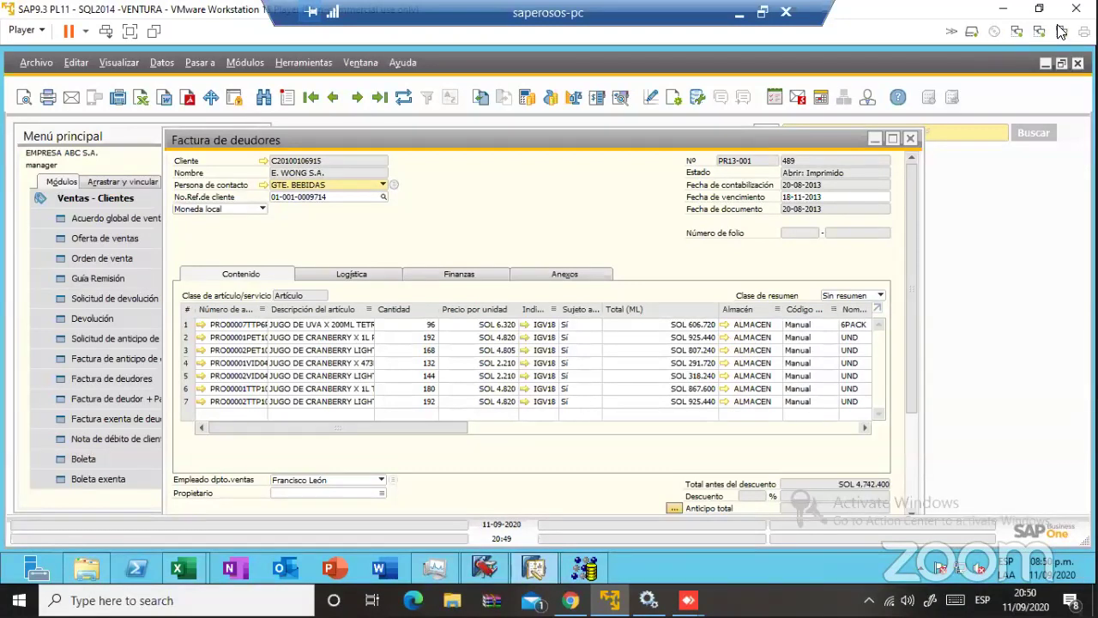
# Step: Bring up the brochure PDF's syllabus page and highlight the Definiciones and Navegación SAP bullets
pyautogui.click(1003, 9)
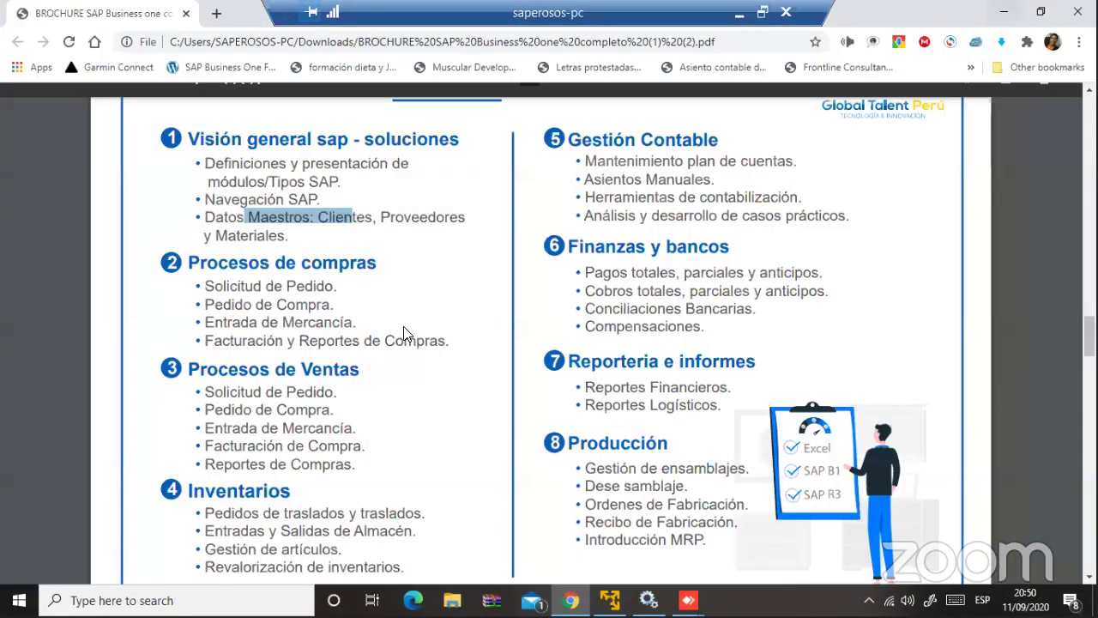
pyautogui.click(400, 228)
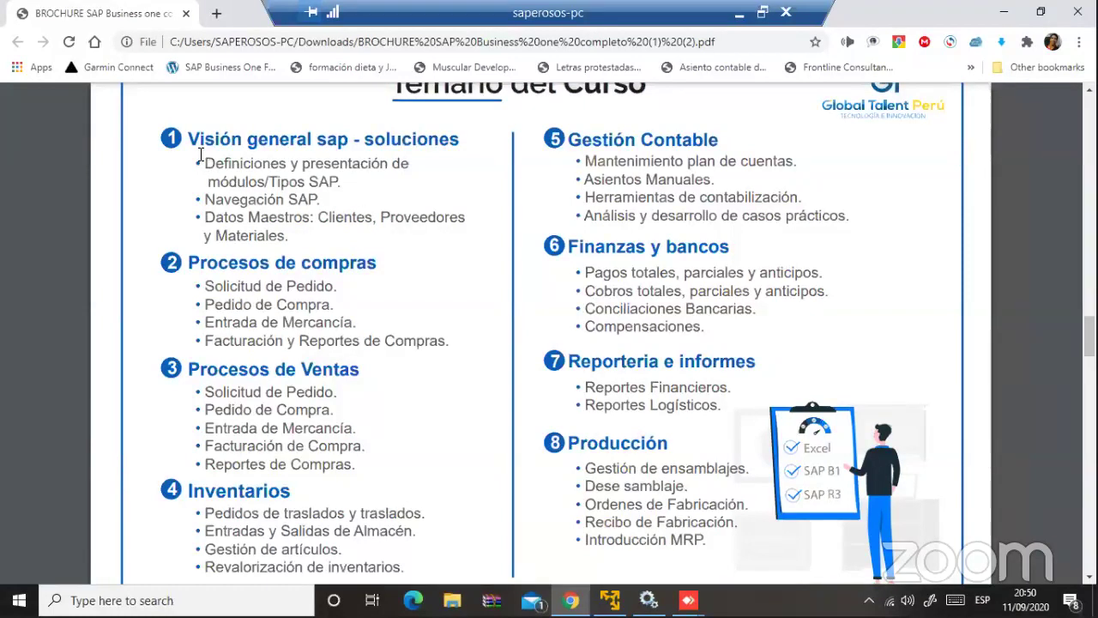
pyautogui.moveTo(192, 139); pyautogui.dragTo(363, 229)
pyautogui.click(341, 214)
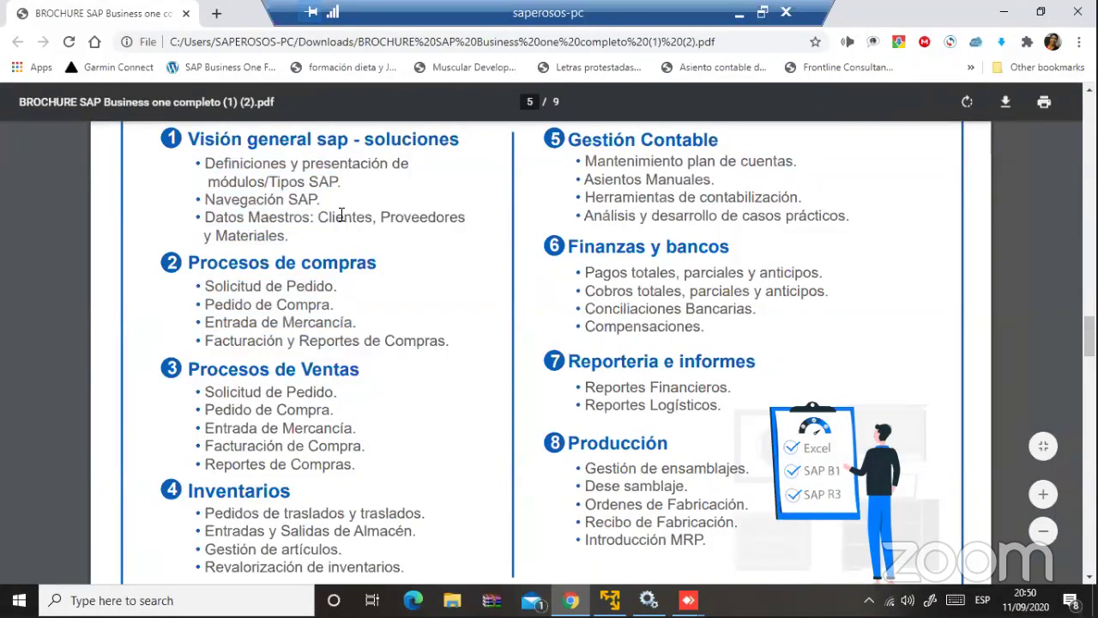
pyautogui.moveTo(324, 199); pyautogui.dragTo(199, 165)
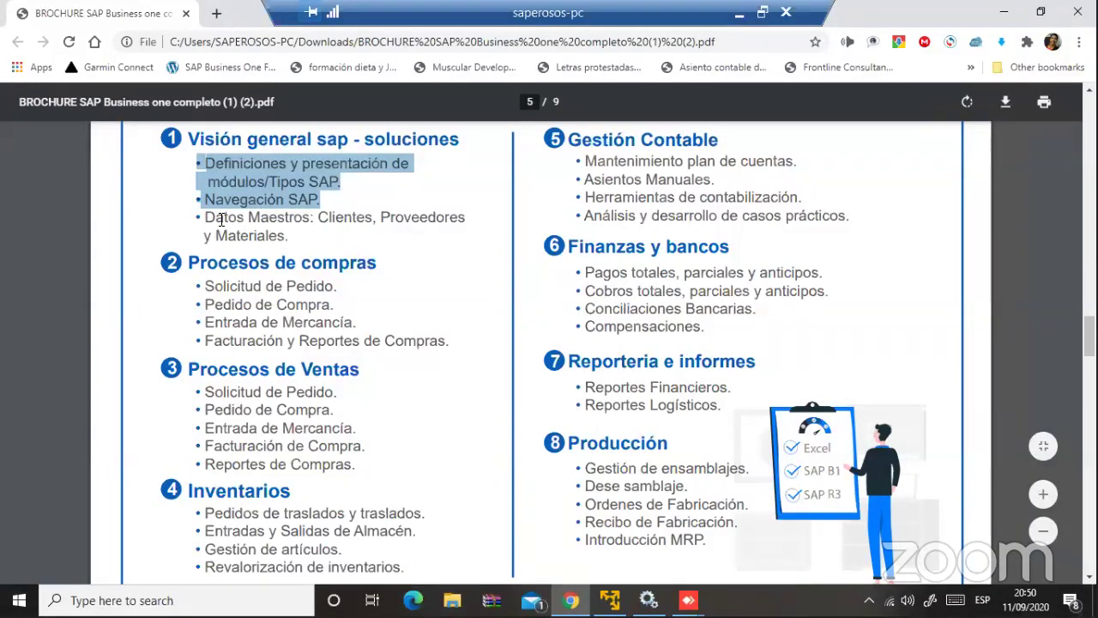
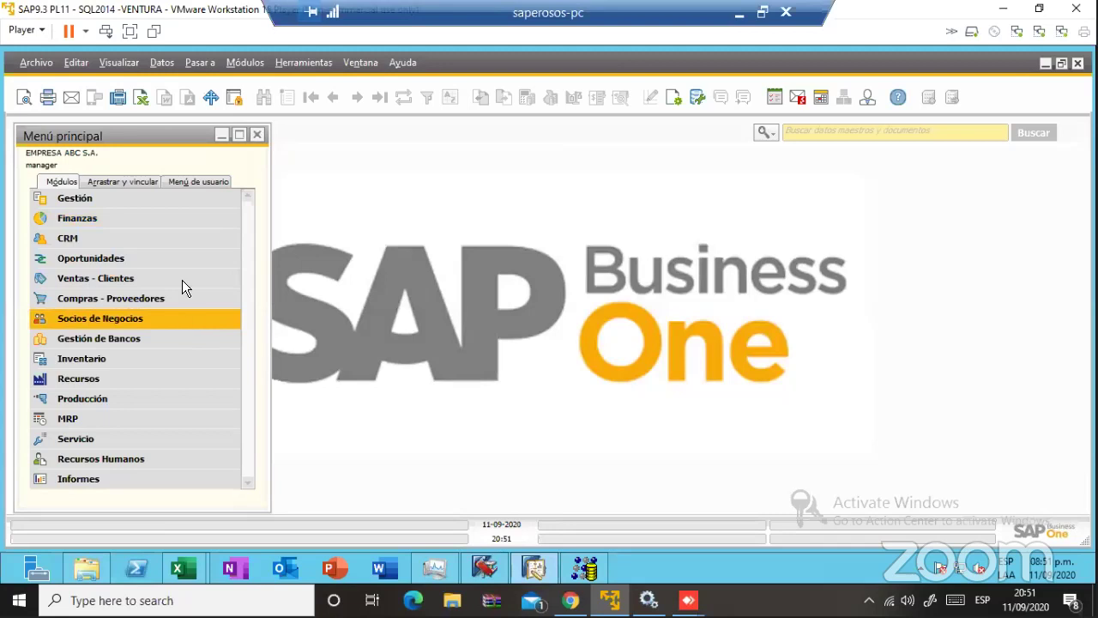
# Step: Expand Socios de Negocios in the Modules menu and choose Datos maestros socio de negocios
pyautogui.click(197, 323)
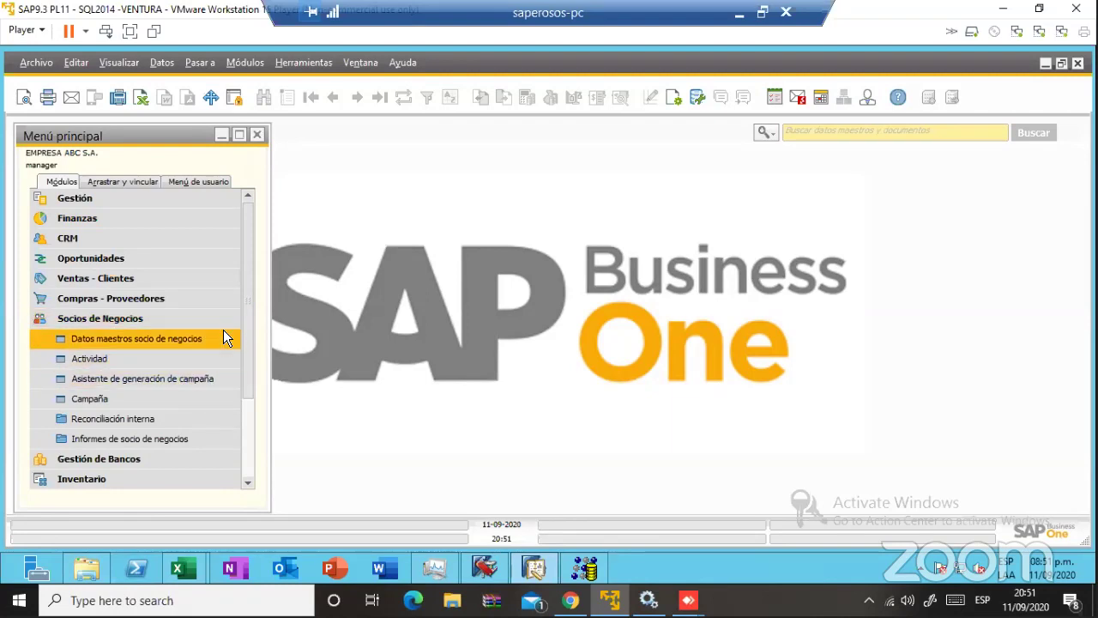
pyautogui.scroll(-1, 197, 309)
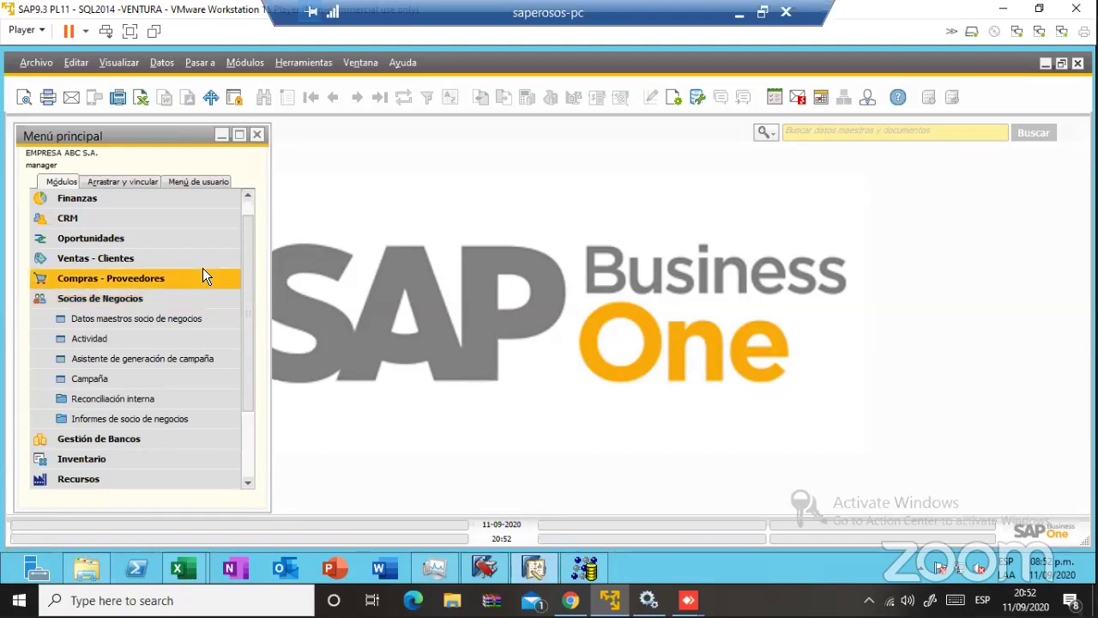
pyautogui.click(177, 319)
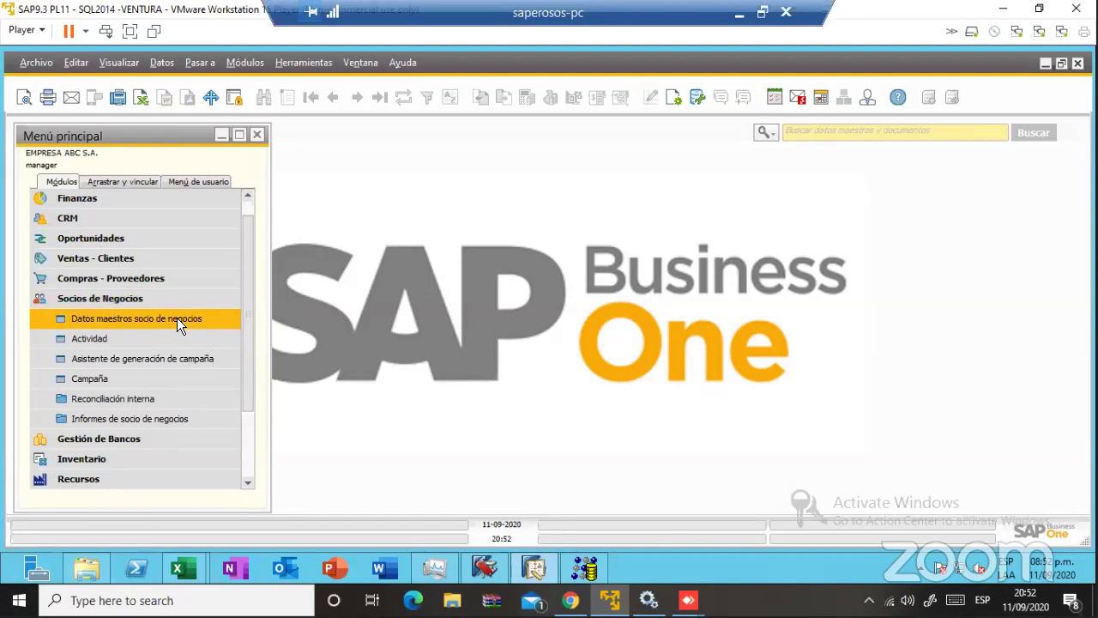
pyautogui.click(189, 372)
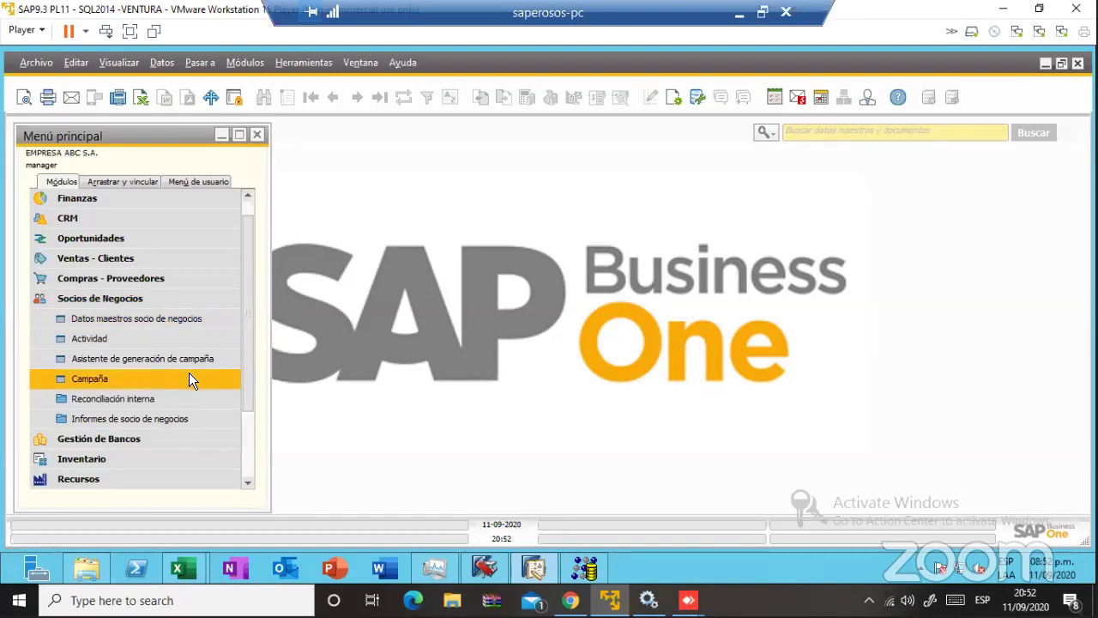
# Step: Open the blank Datos maestros socio de negocios form and nudge it slightly left
pyautogui.click(192, 326)
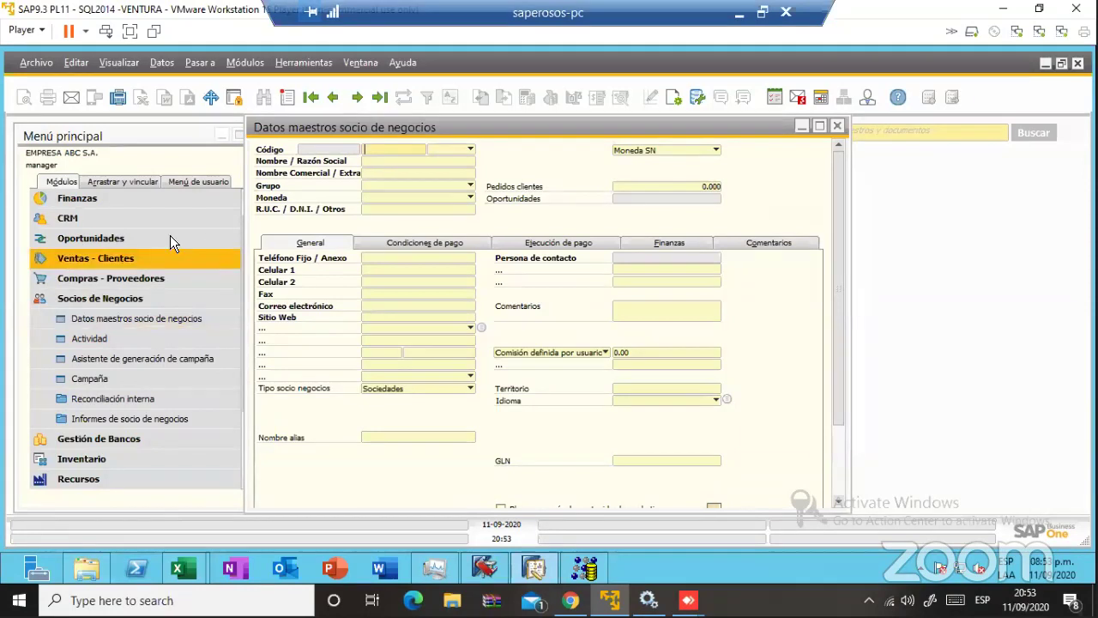
pyautogui.moveTo(393, 131); pyautogui.dragTo(377, 134)
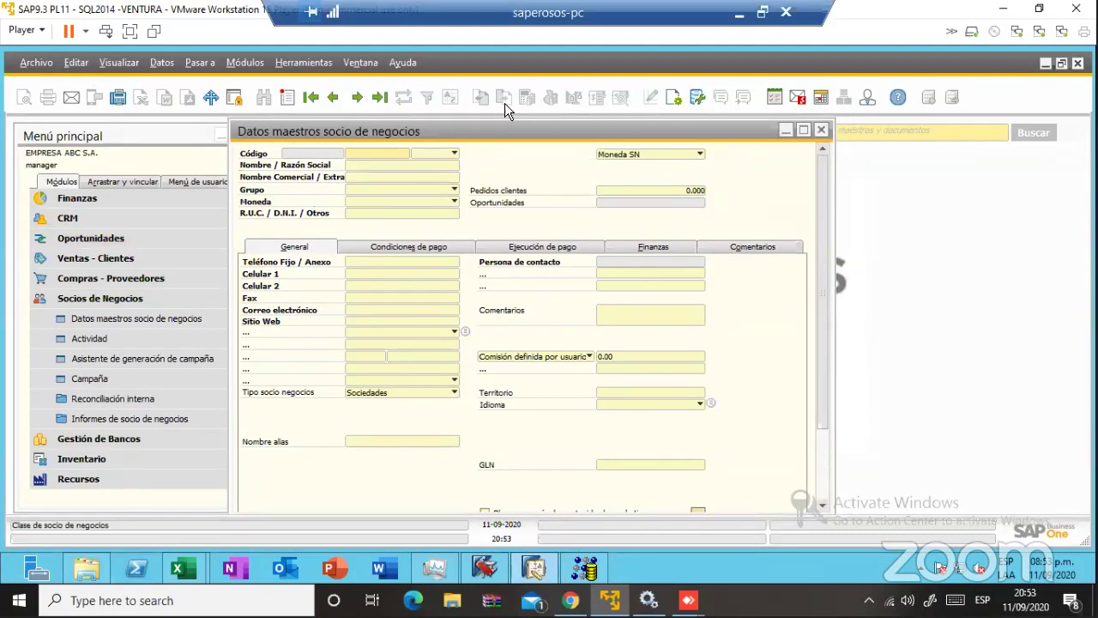
pyautogui.moveTo(501, 123); pyautogui.dragTo(487, 125)
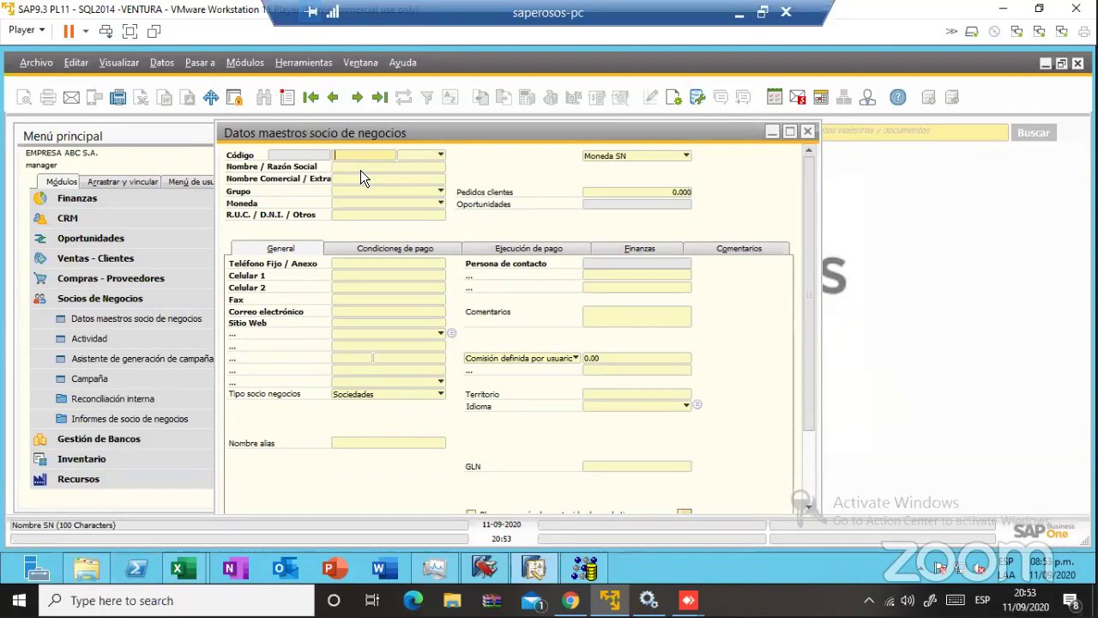
# Step: Enter the * wildcard in Código to list all business partners
pyautogui.click(370, 159)
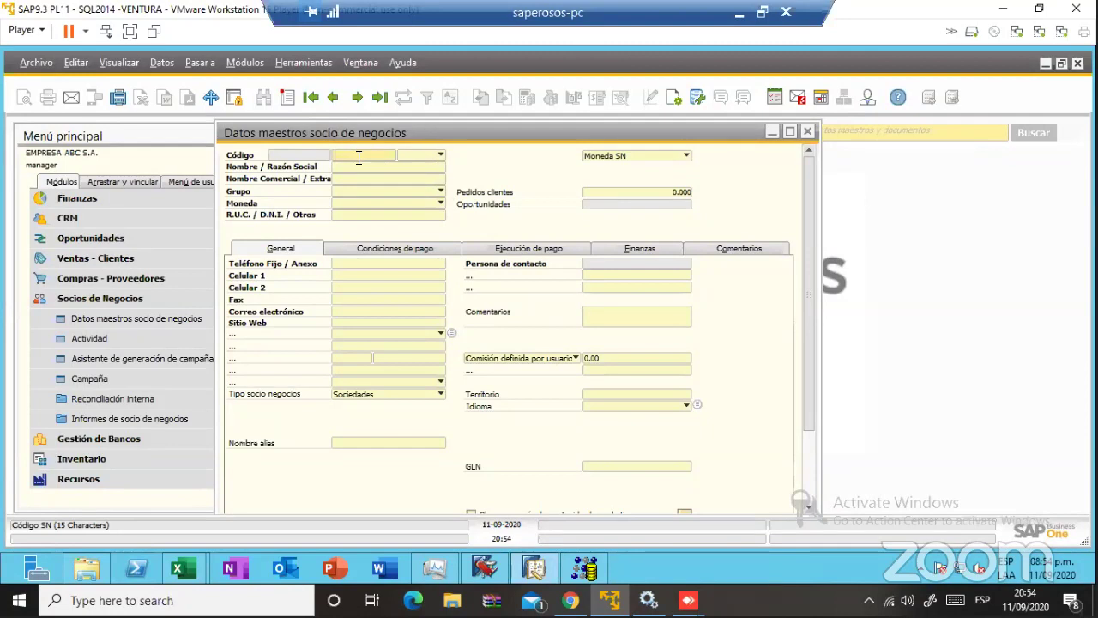
pyautogui.write('*')
pyautogui.press('Tab')
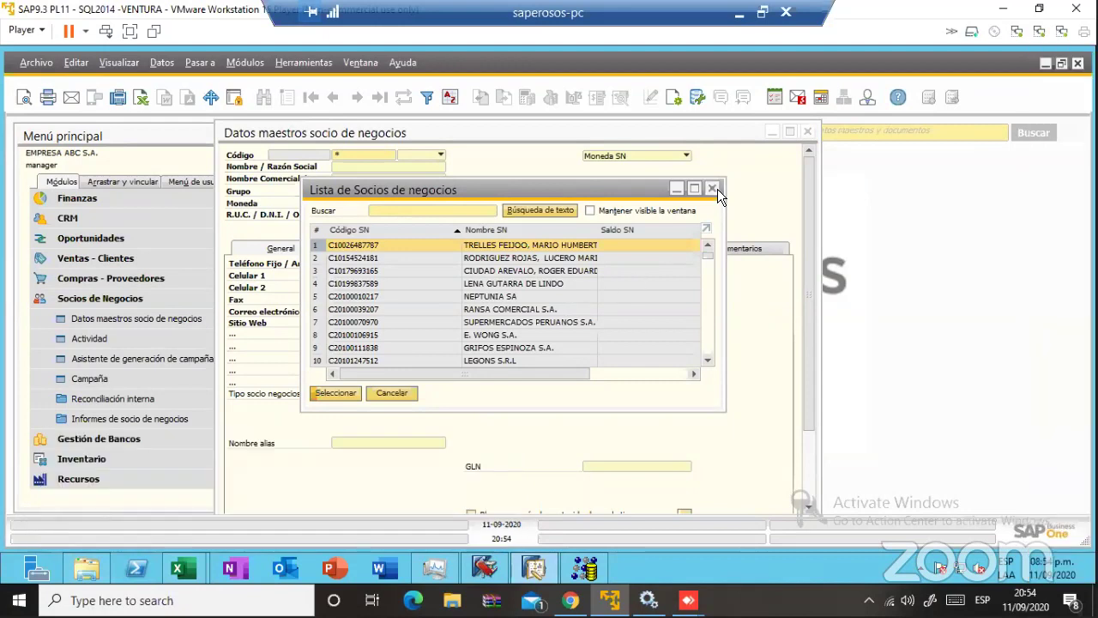
pyautogui.click(711, 187)
pyautogui.scroll(-2, 807, 228)
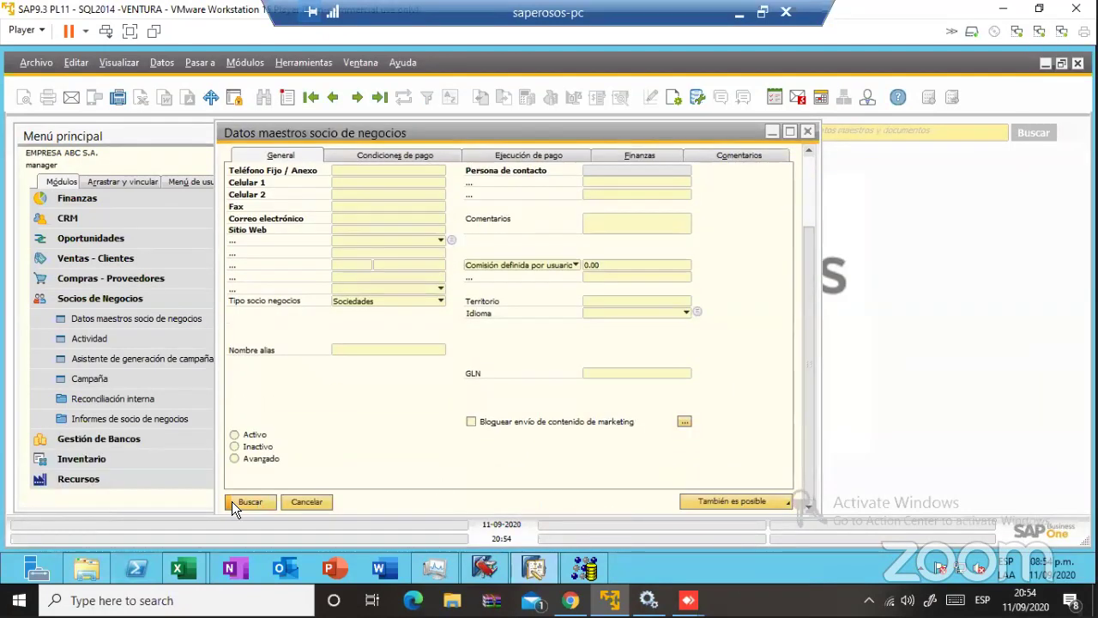
pyautogui.scroll(1, 439, 361)
pyautogui.scroll(1, 439, 368)
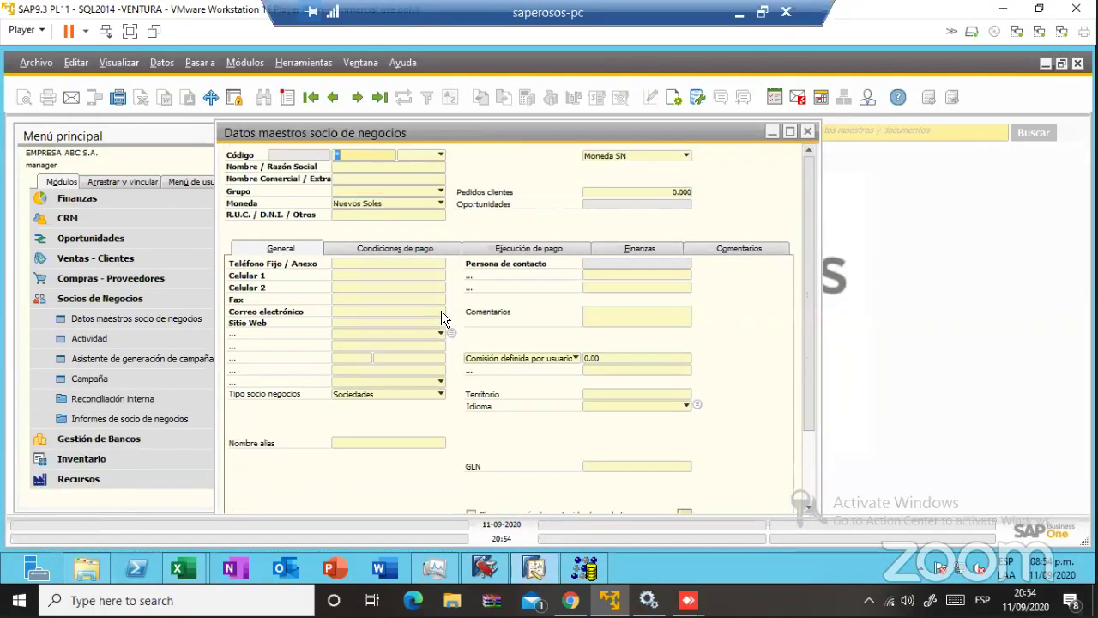
pyautogui.click(366, 155)
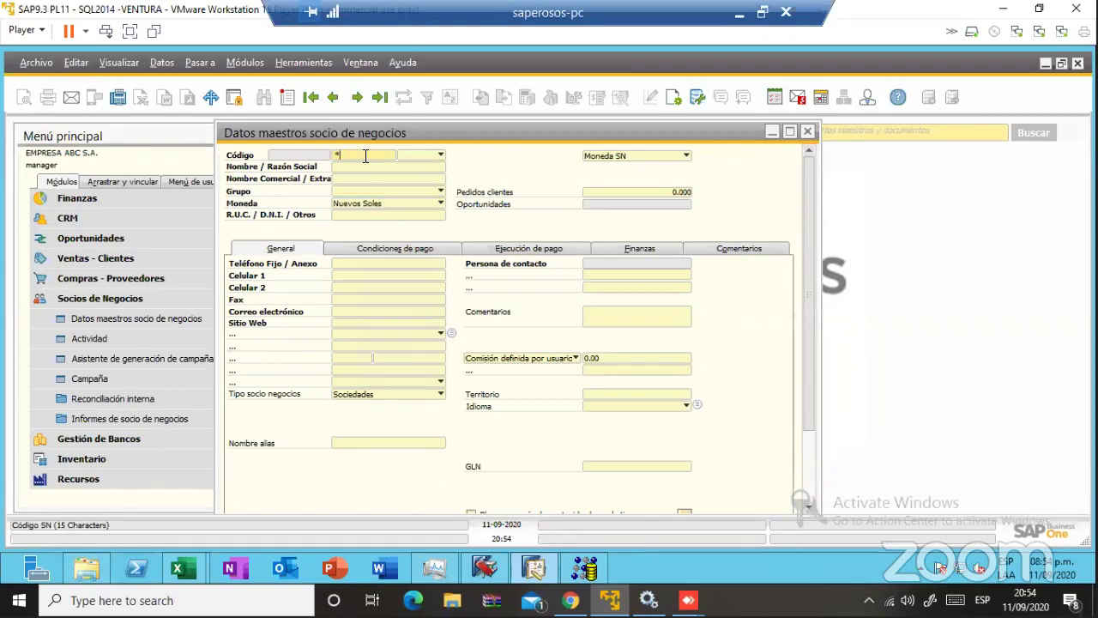
pyautogui.press('Tab')
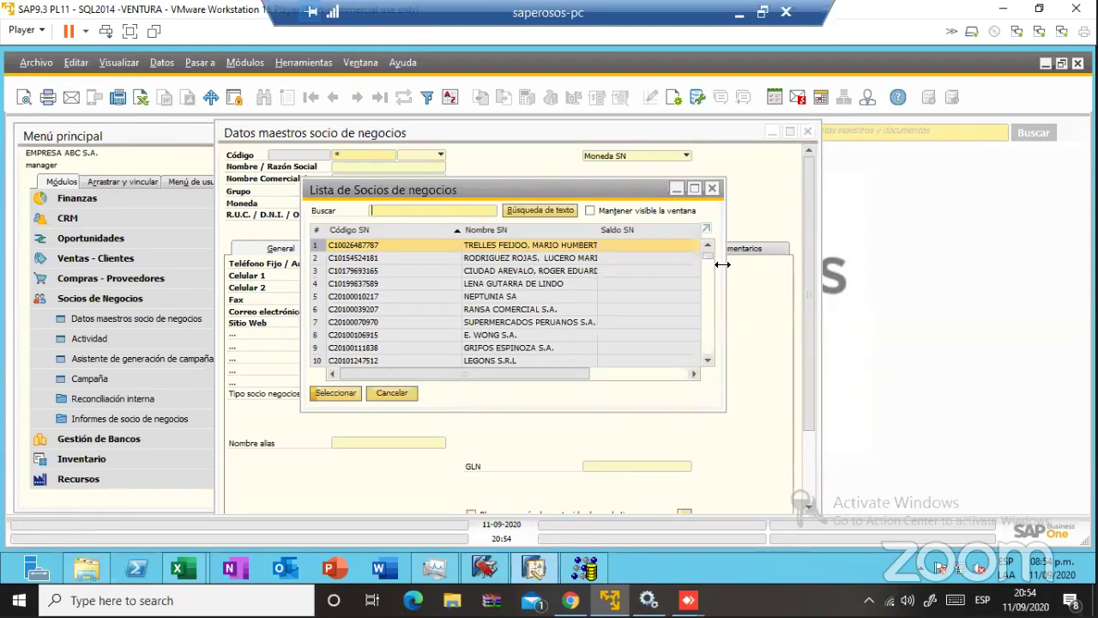
# Step: Enlarge the business partner list window and move it up and left
pyautogui.moveTo(709, 255); pyautogui.dragTo(705, 364)
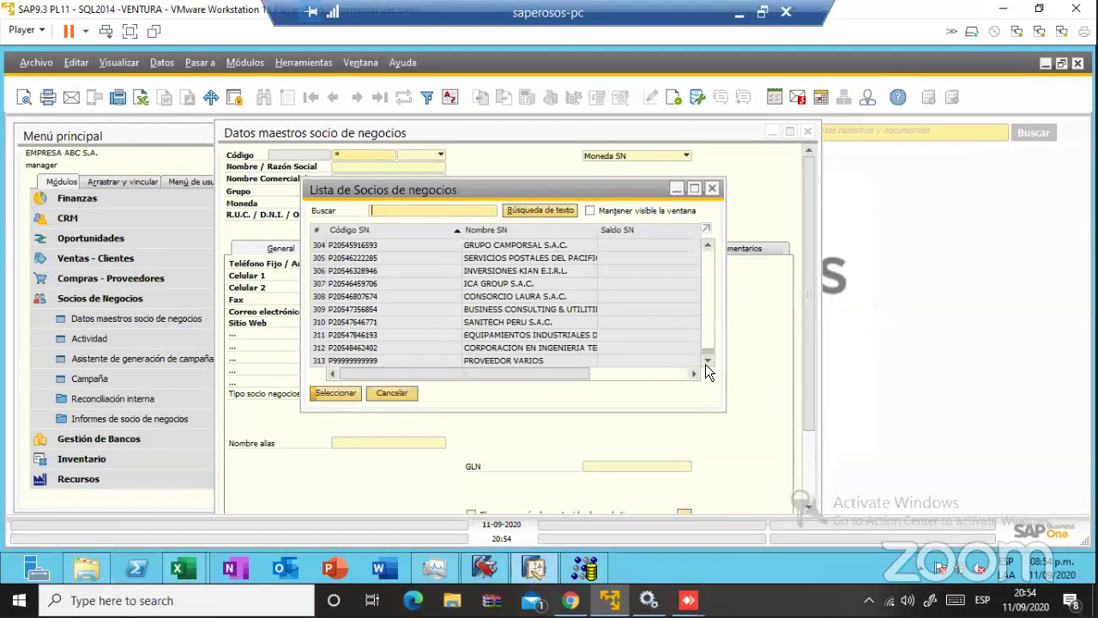
pyautogui.moveTo(725, 405); pyautogui.dragTo(826, 512)
pyautogui.moveTo(431, 192); pyautogui.dragTo(375, 181)
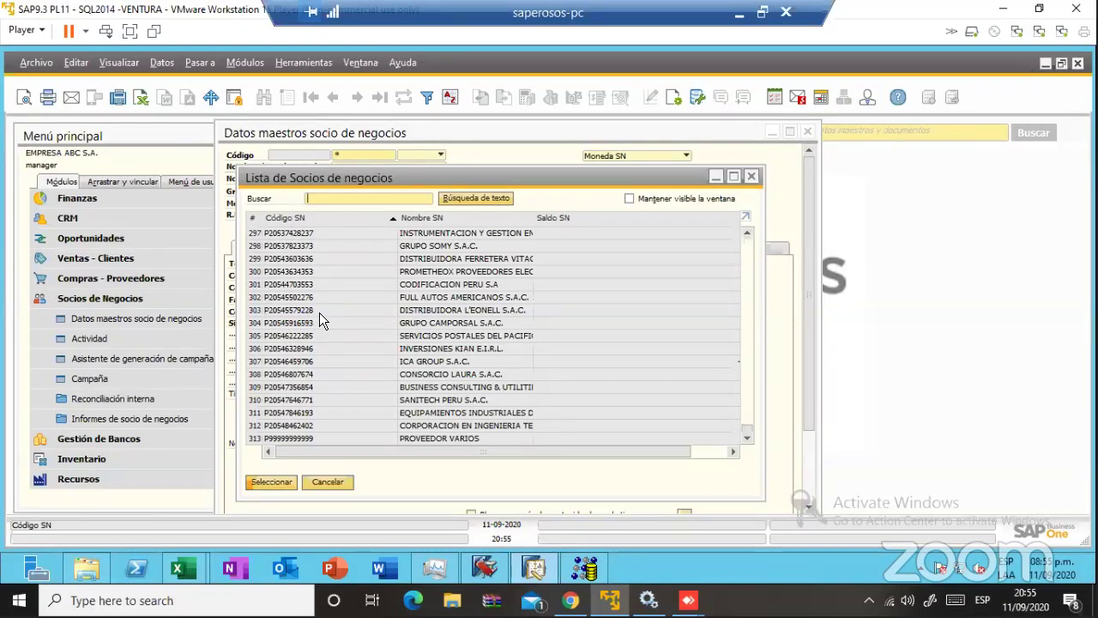
# Step: Scroll through the partner list and select DISTRIBUIDORA PROFIT S.A.C
pyautogui.scroll(3, 414, 333)
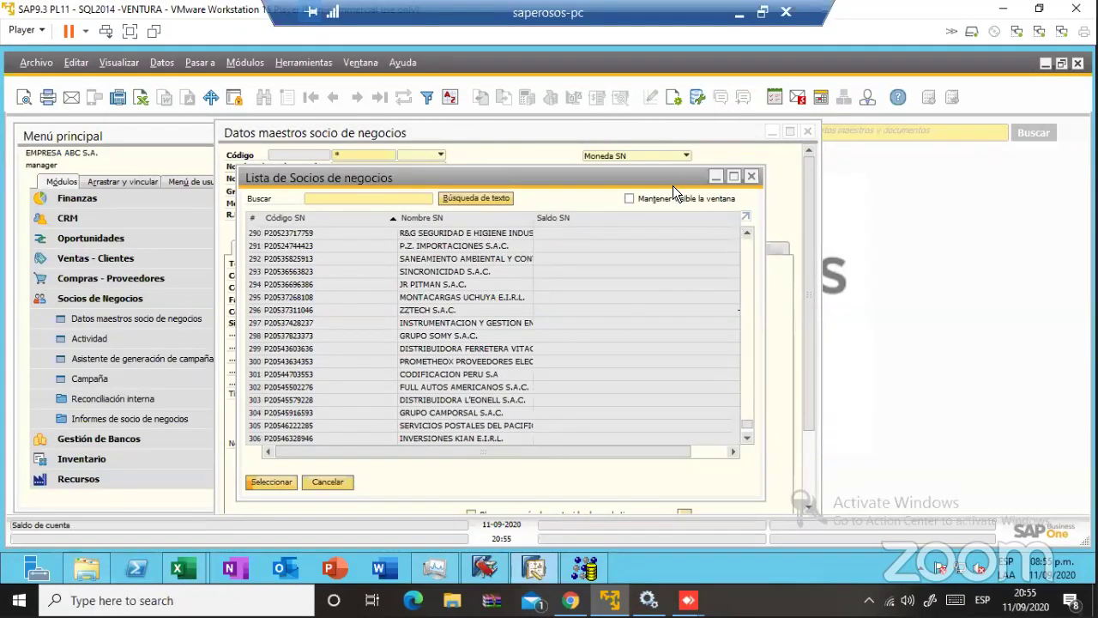
pyautogui.moveTo(651, 178); pyautogui.dragTo(618, 177)
pyautogui.scroll(10, 715, 250)
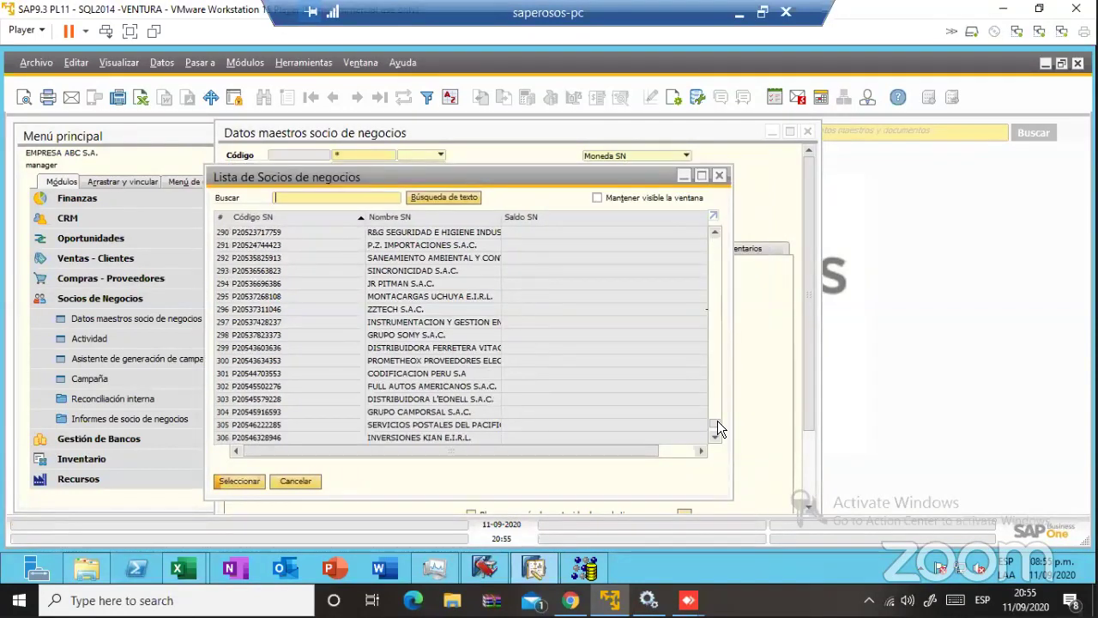
pyautogui.moveTo(719, 396); pyautogui.dragTo(716, 254)
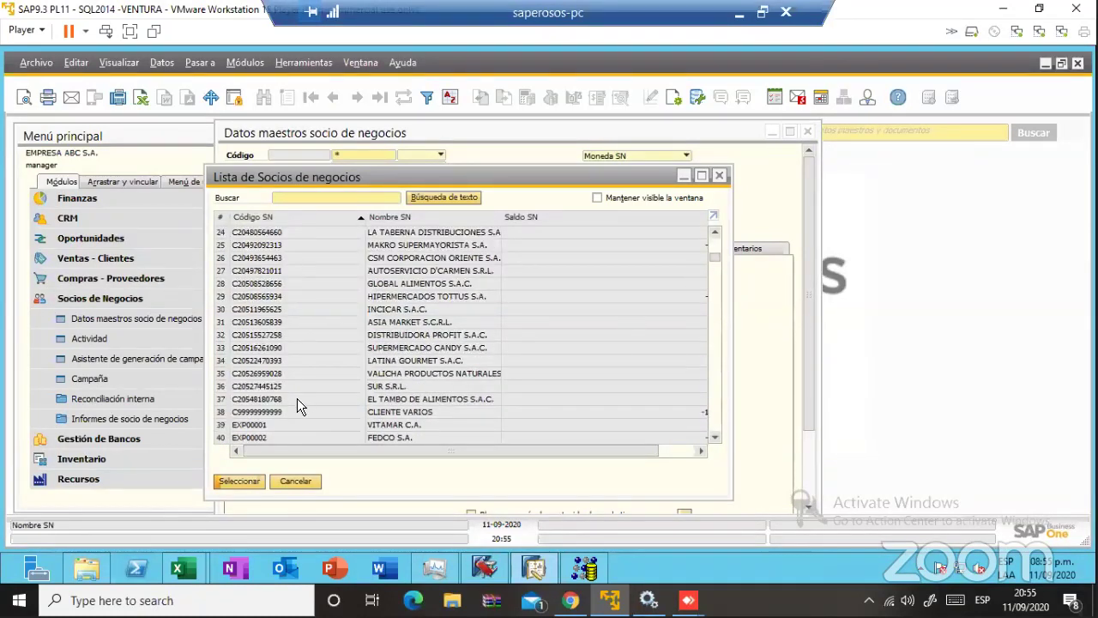
pyautogui.click(244, 336)
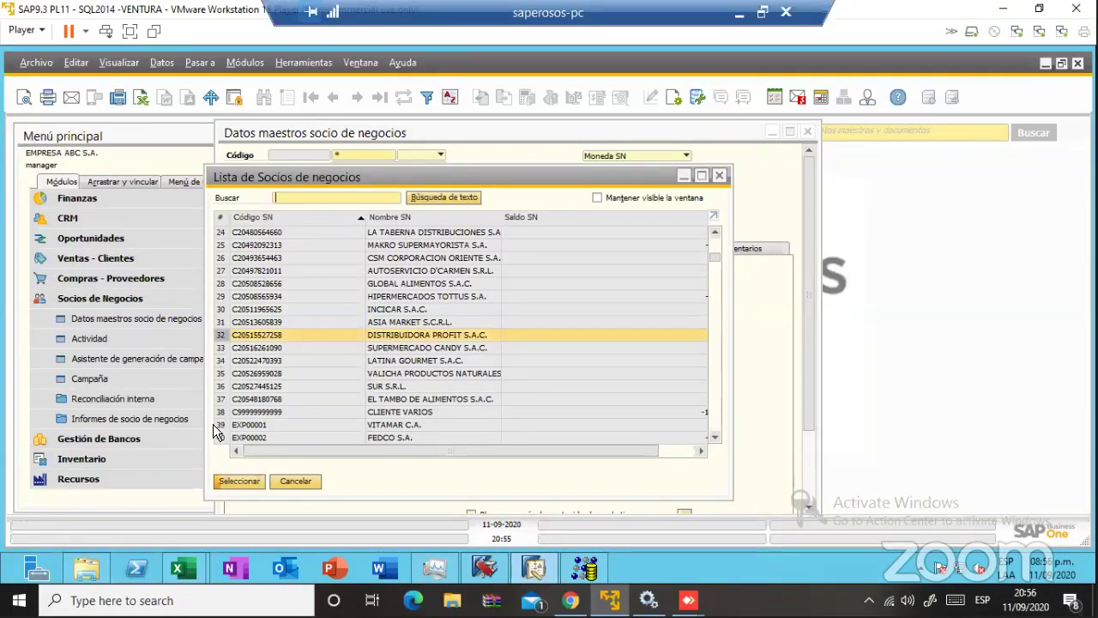
pyautogui.click(717, 252)
pyautogui.click(717, 240)
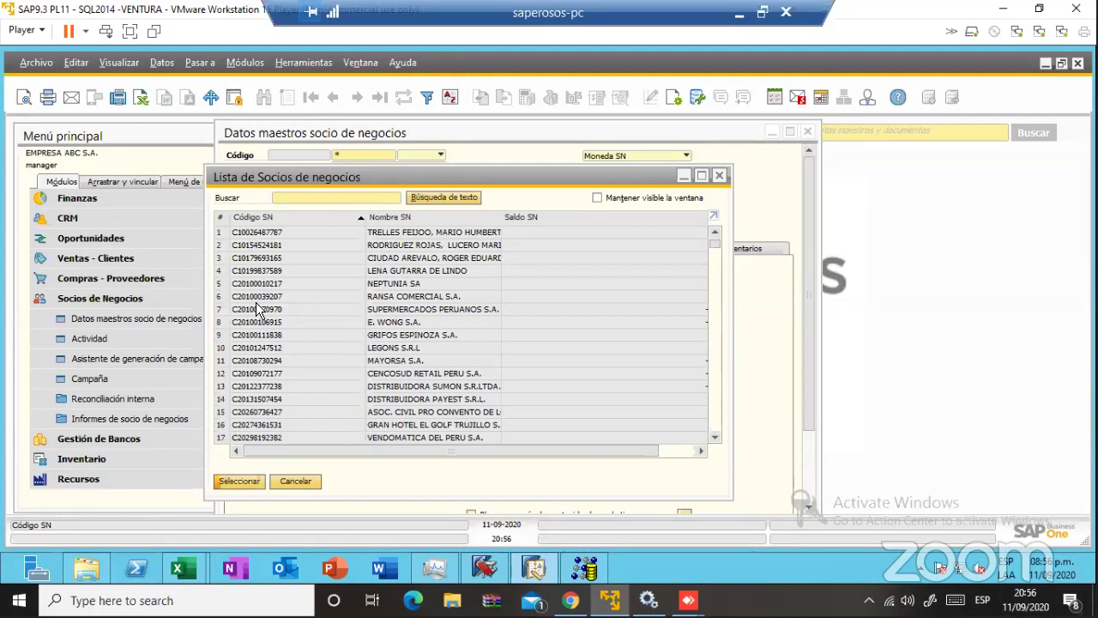
# Step: Close the list, switch the partner type to Proveedor, and list matching suppliers
pyautogui.click(718, 176)
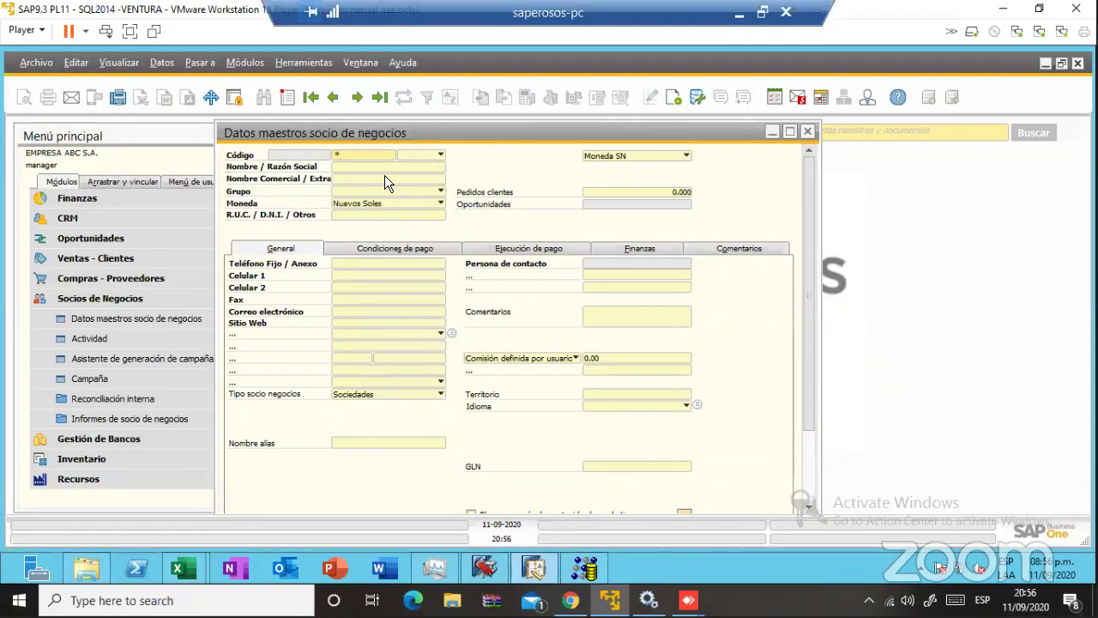
pyautogui.click(439, 154)
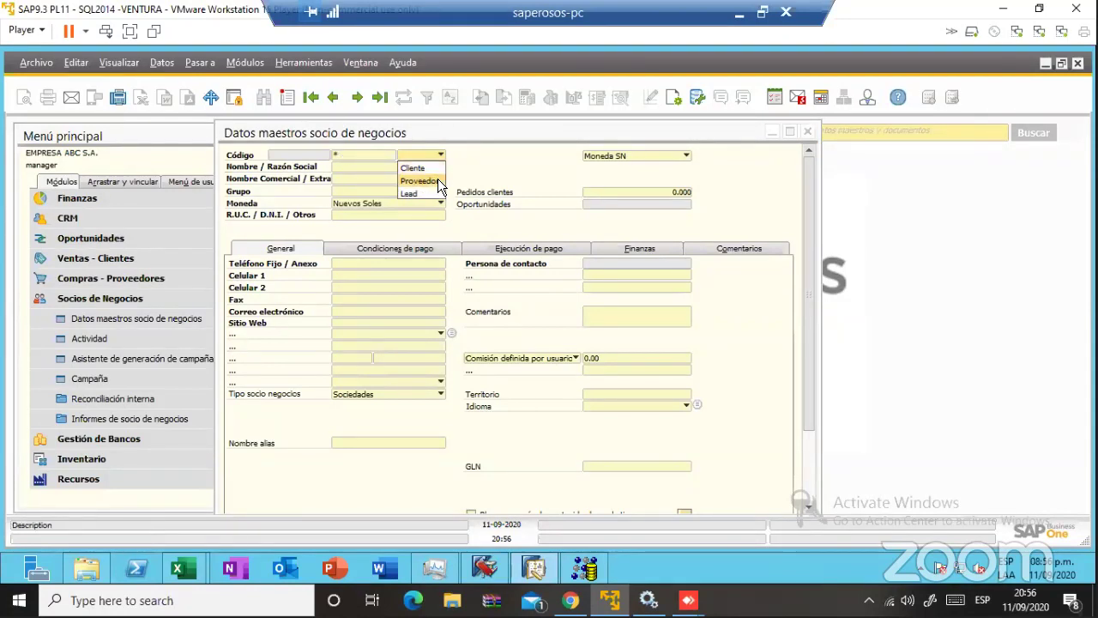
pyautogui.click(437, 180)
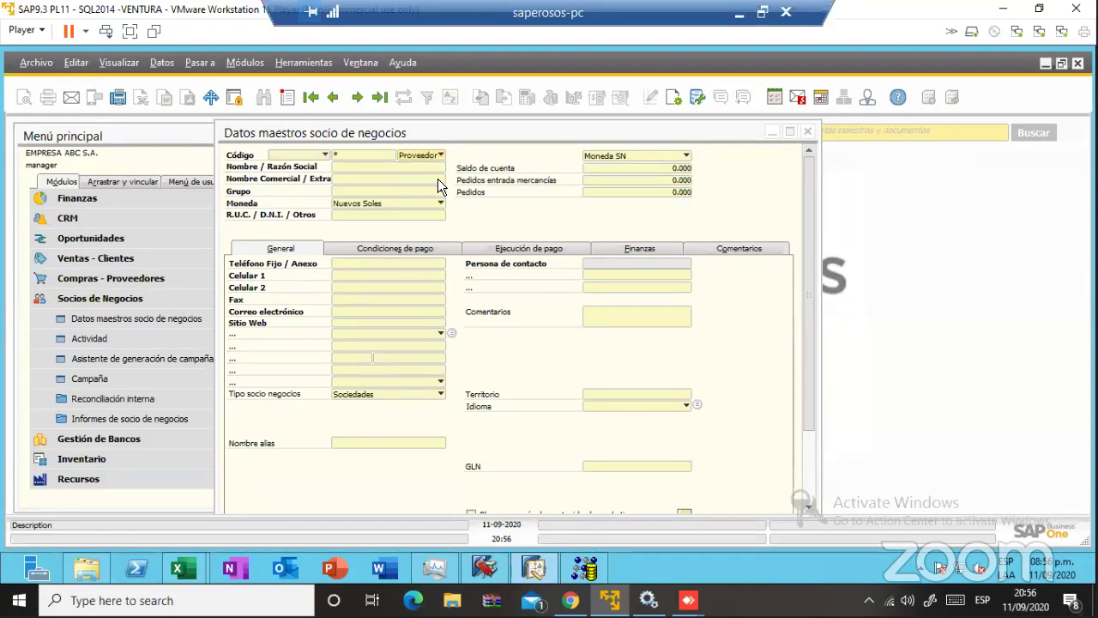
pyautogui.press('Tab')
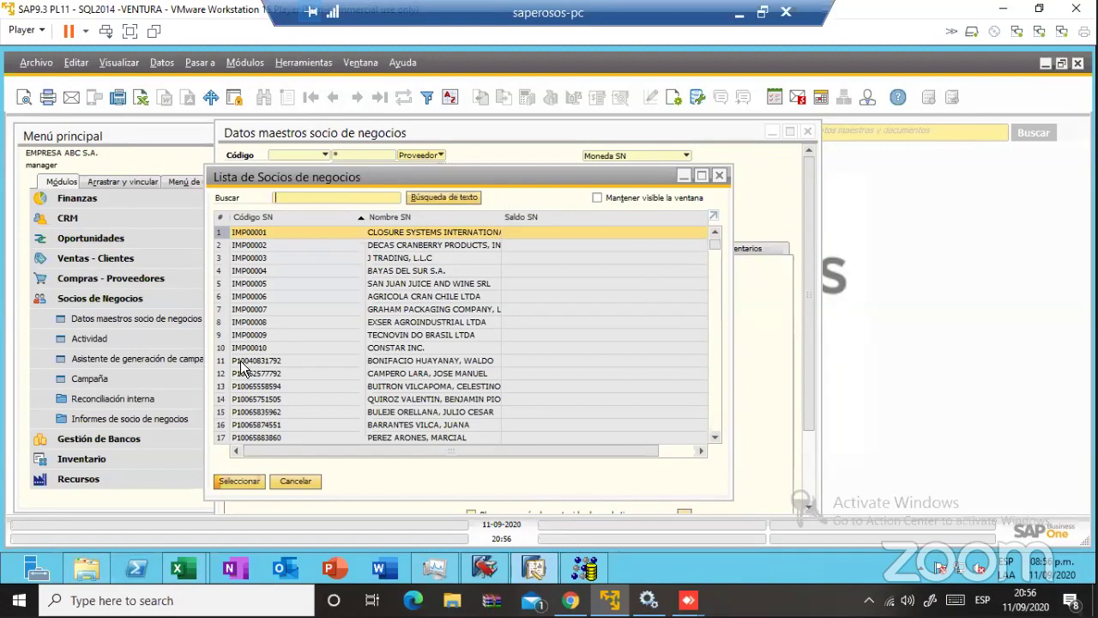
# Step: Scroll through the supplier partner list and adjust its window
pyautogui.scroll(-4, 274, 383)
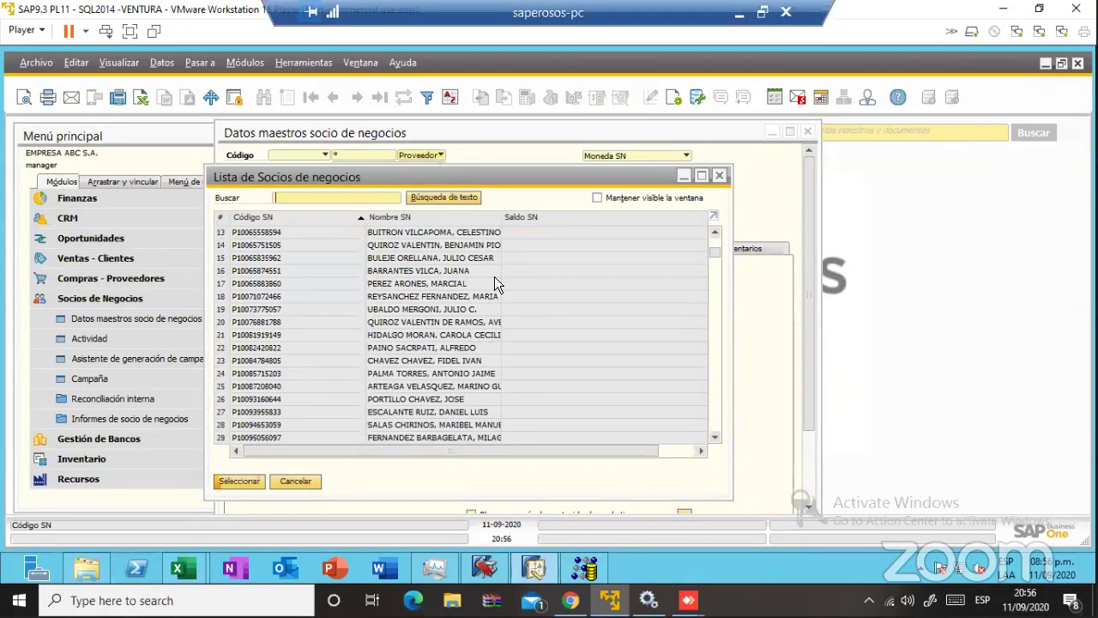
pyautogui.moveTo(713, 252)
pyautogui.mouseDown()
pyautogui.moveTo(690, 435)
pyautogui.moveTo(705, 326)
pyautogui.moveTo(702, 237)
pyautogui.mouseUp()
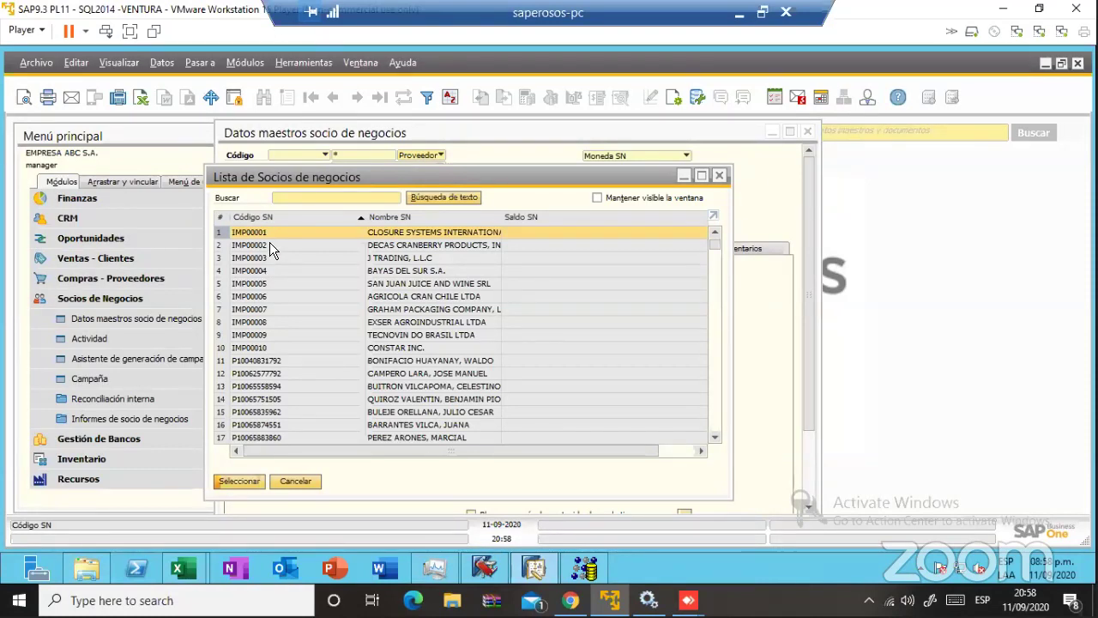
# Step: Close the partner list and start a new blank business partner record in Crear mode
pyautogui.click(719, 175)
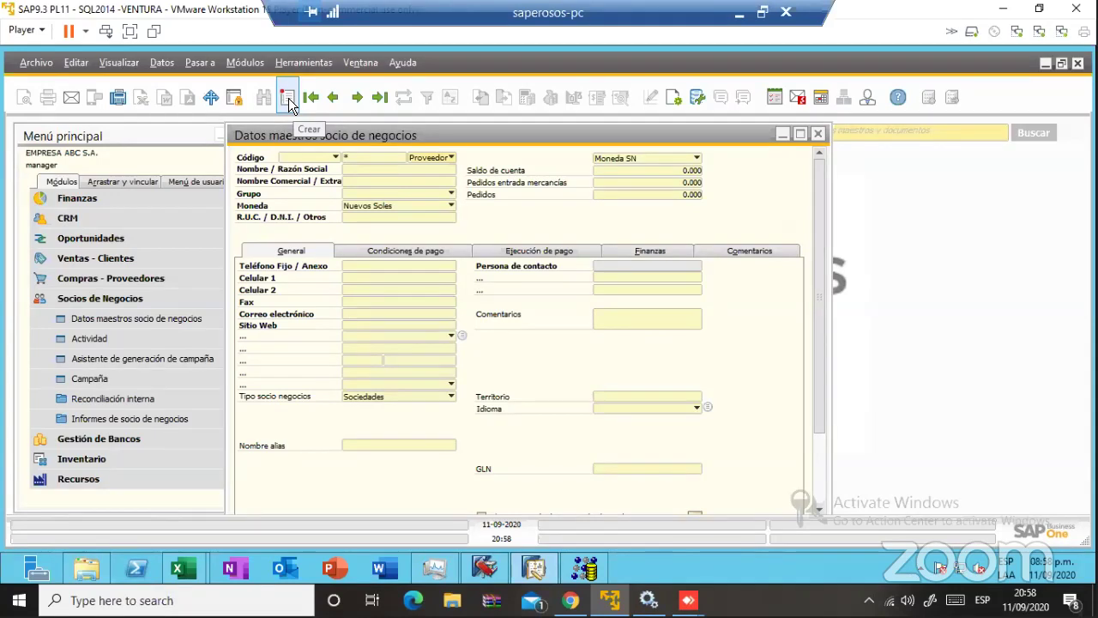
pyautogui.click(292, 96)
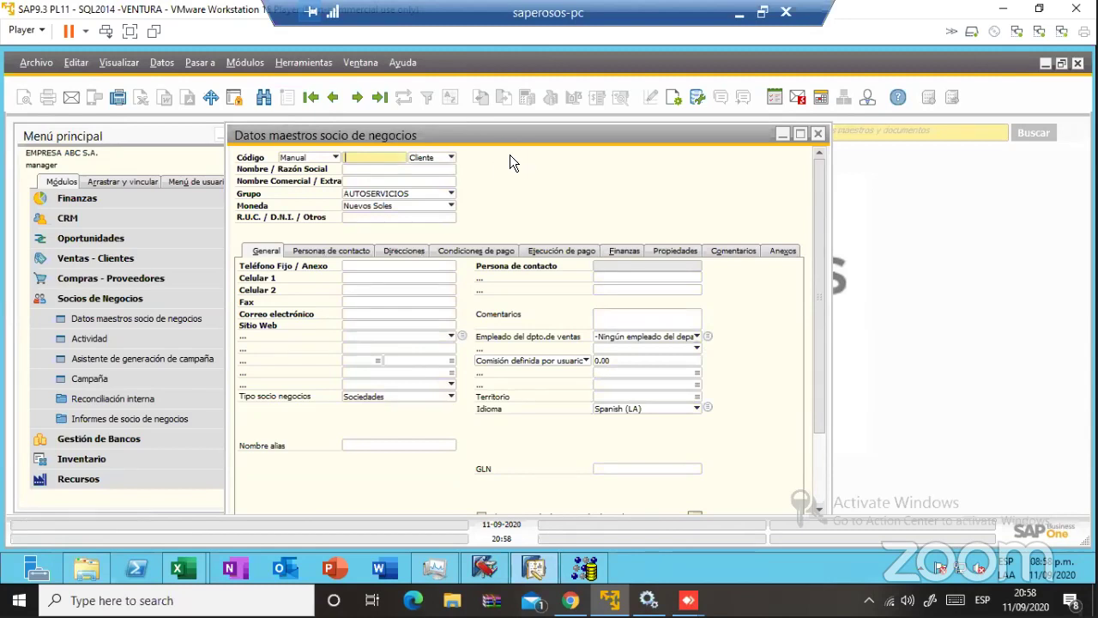
pyautogui.moveTo(528, 134); pyautogui.dragTo(511, 134)
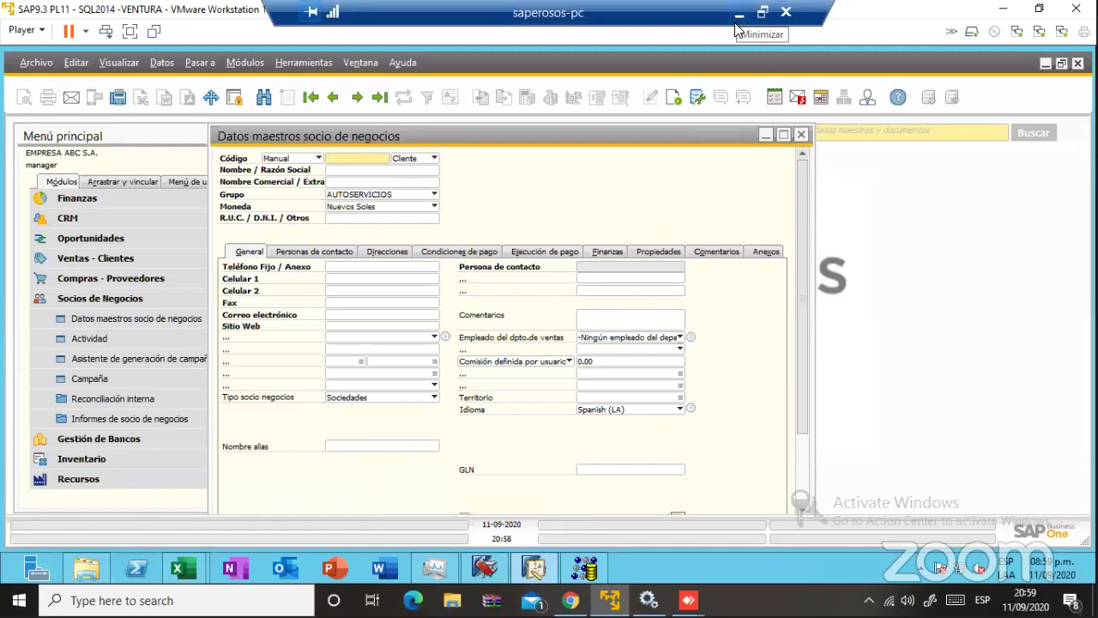
pyautogui.click(571, 600)
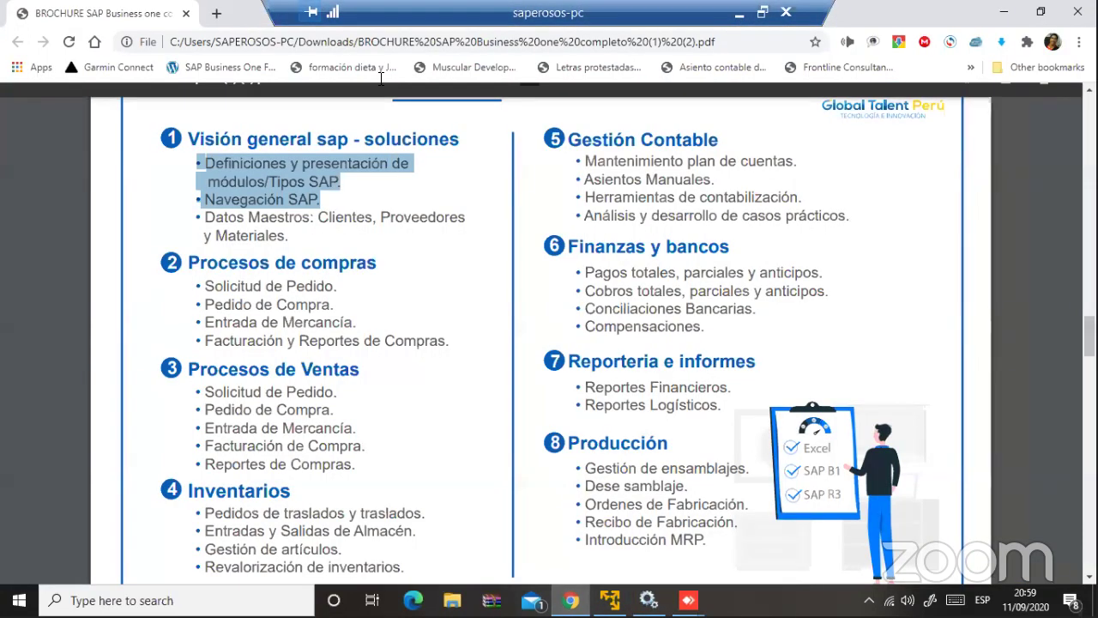
# Step: Search Google for 'hiraoka ruc' in a new browser tab
pyautogui.click(217, 15)
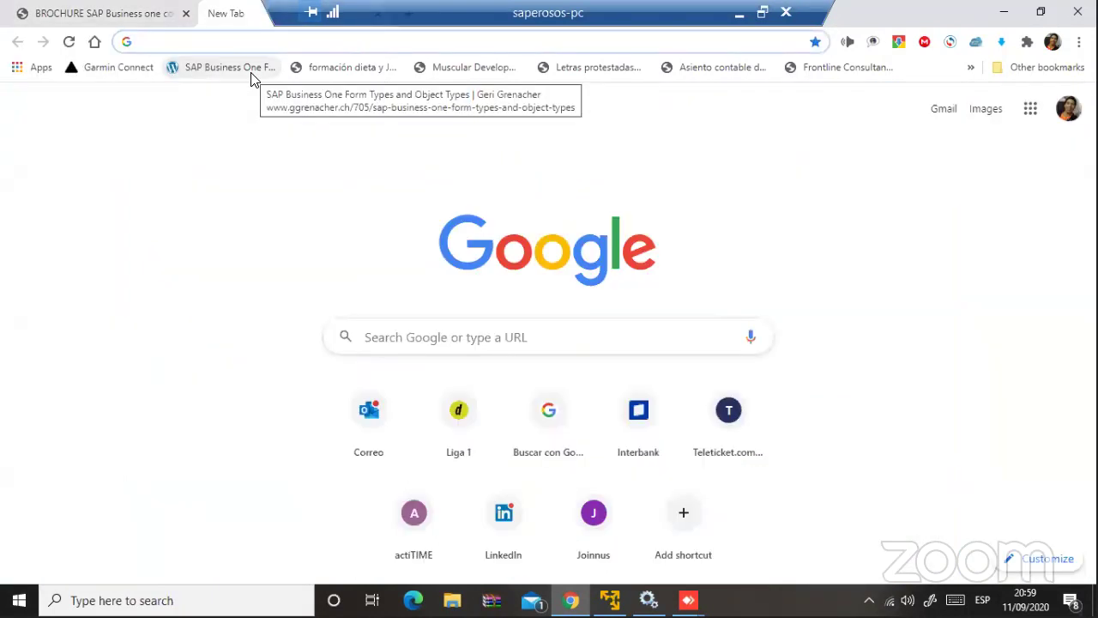
pyautogui.click(253, 42)
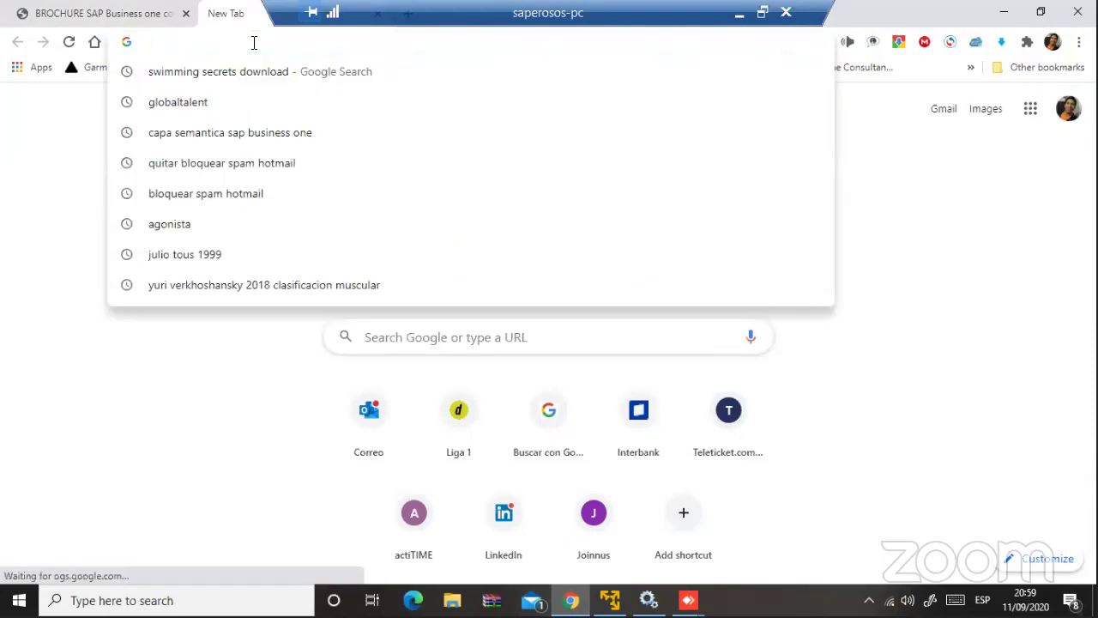
pyautogui.write('hiraoka ruc')
pyautogui.press('Return')
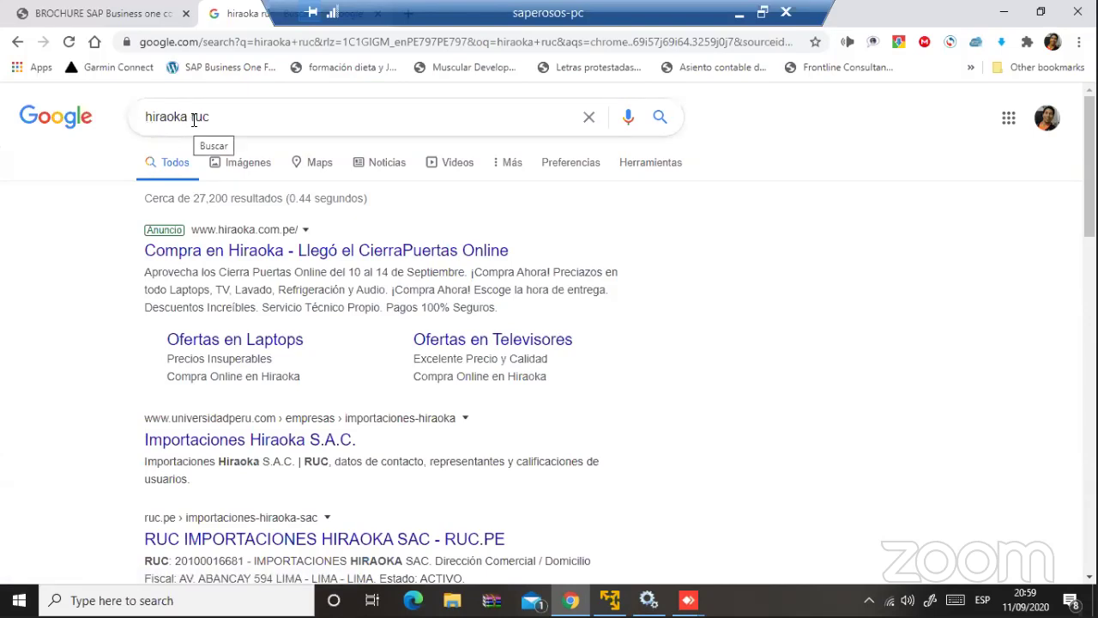
pyautogui.doubleClick(197, 117)
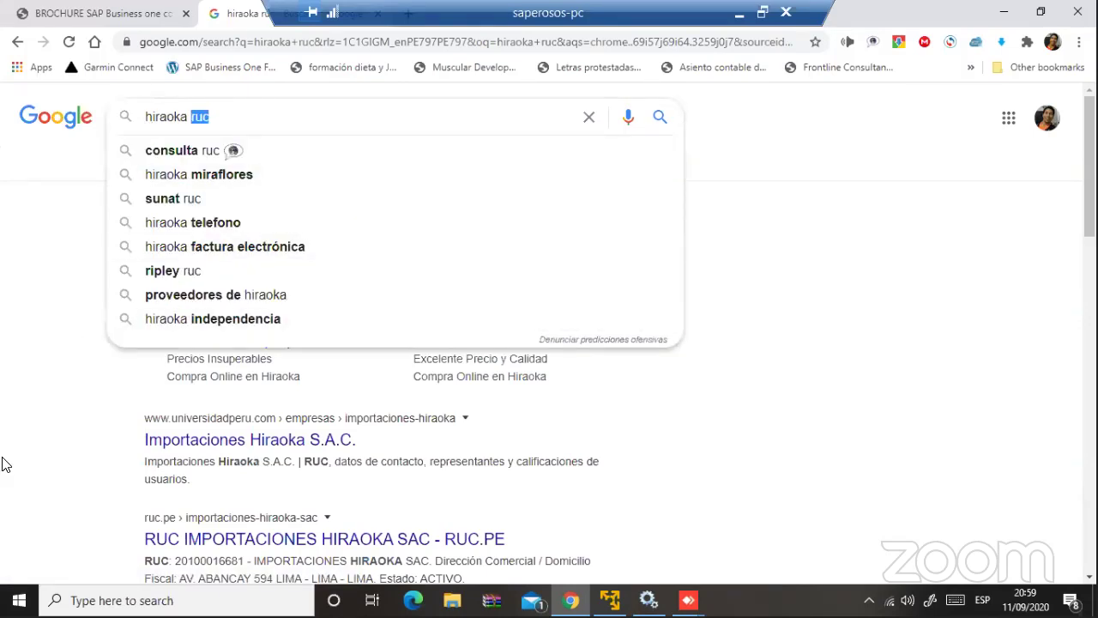
pyautogui.click(162, 428)
pyautogui.scroll(-1, 75, 471)
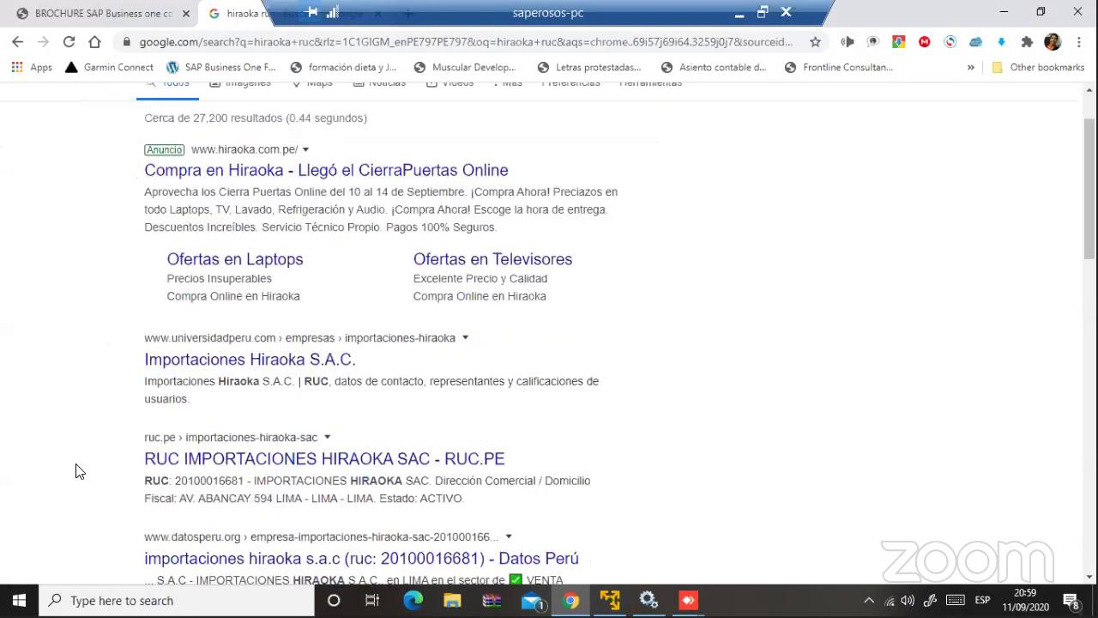
pyautogui.scroll(-1, 76, 471)
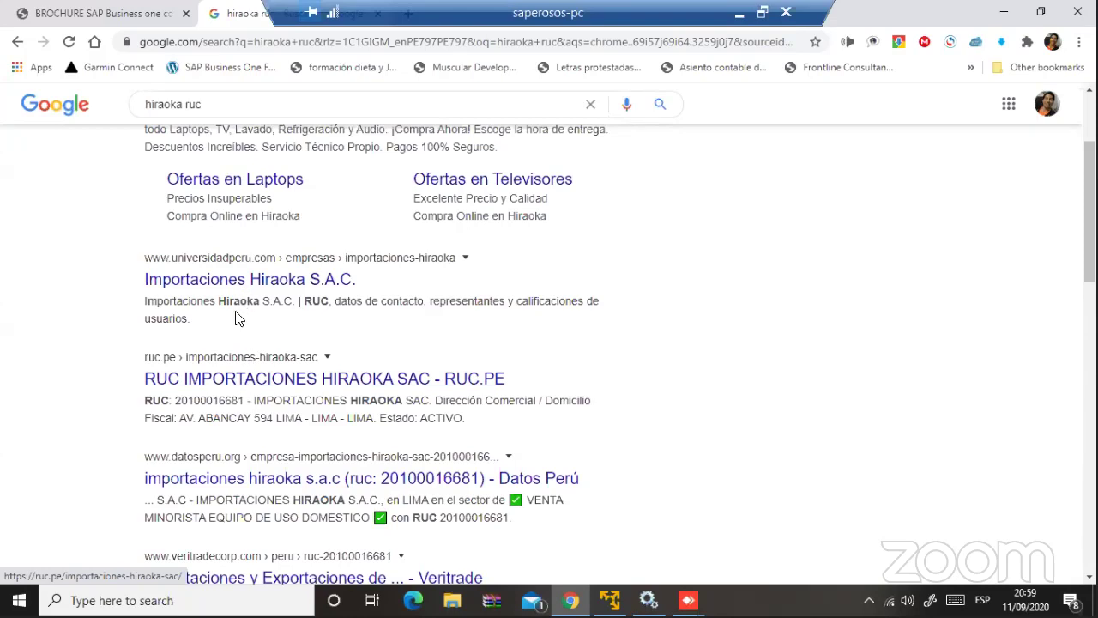
# Step: Open the Importaciones Hiraoka S.A.C. UniversidadPeru page and copy its RUC number
pyautogui.click(226, 280)
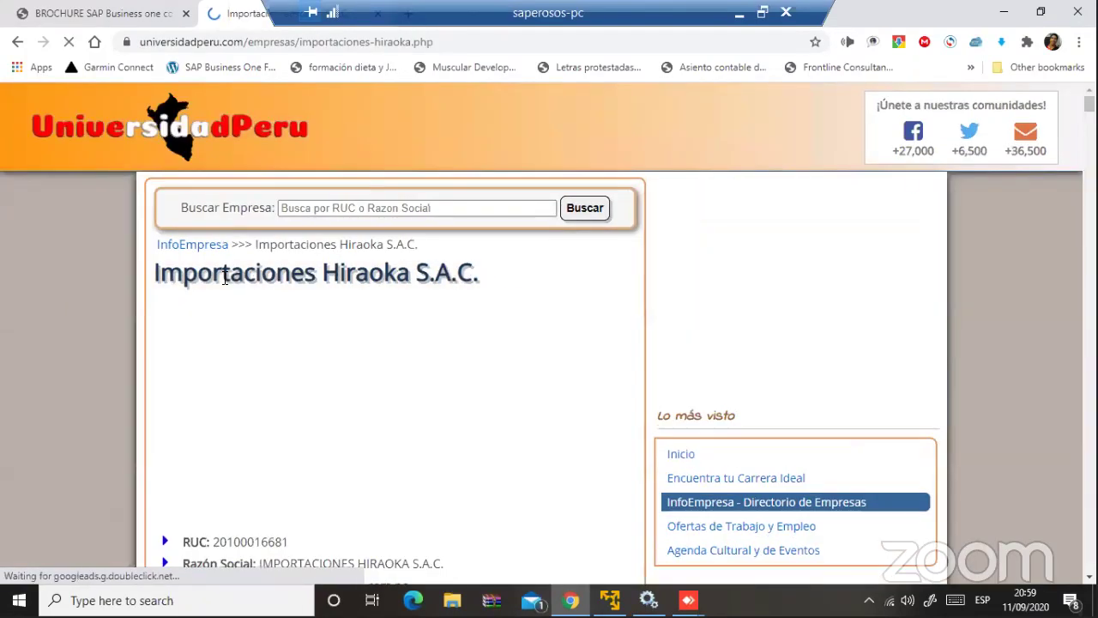
pyautogui.scroll(-1, 142, 467)
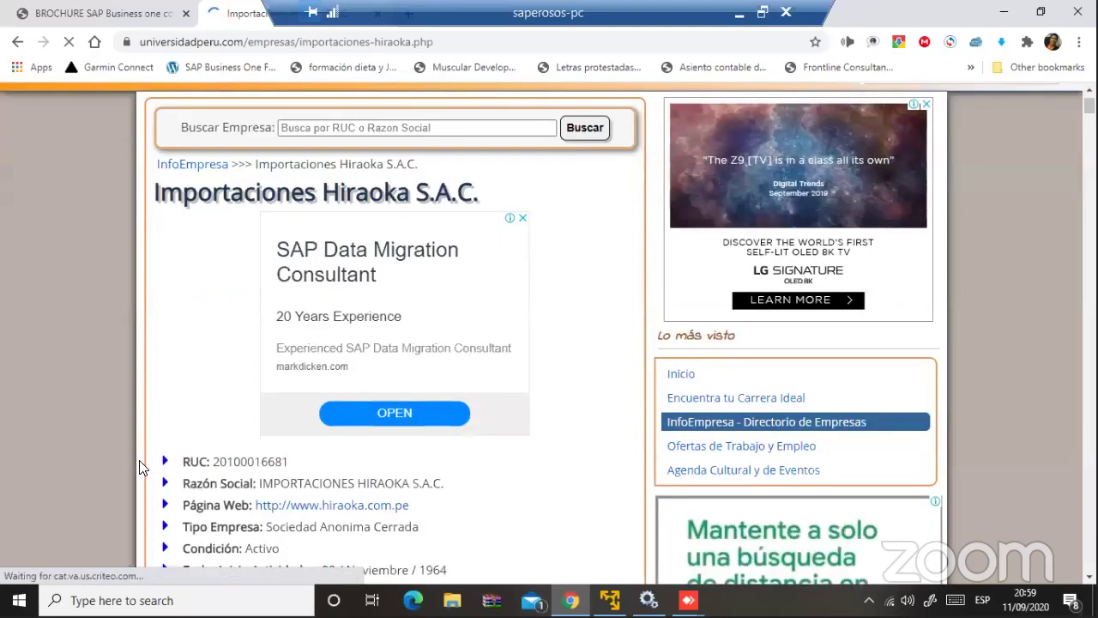
pyautogui.doubleClick(249, 462)
pyautogui.scroll(-2, 43, 463)
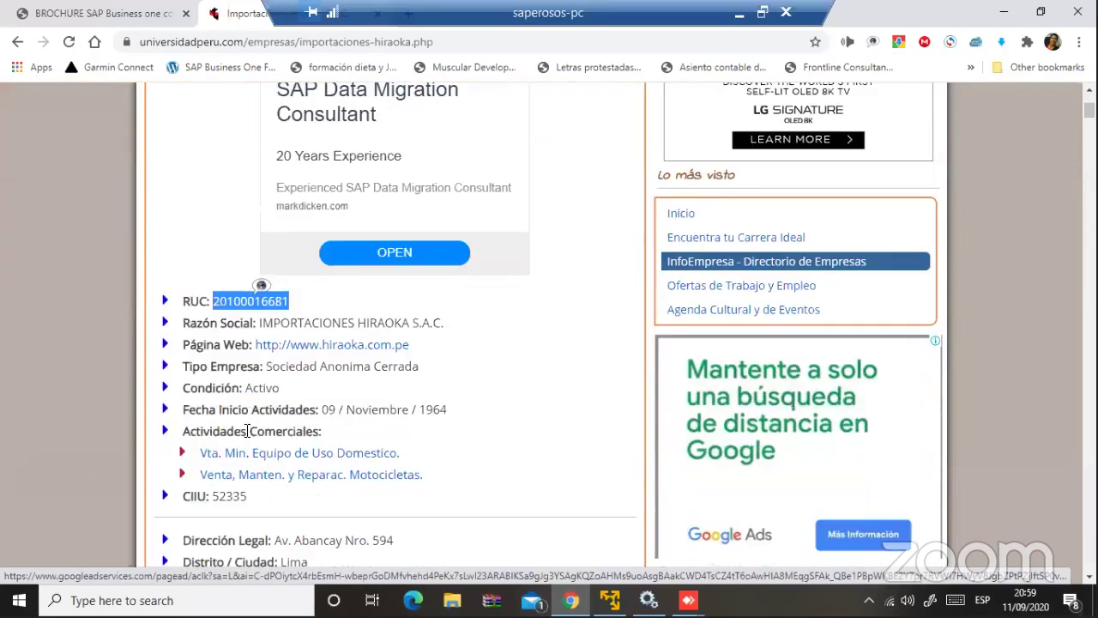
pyautogui.click(338, 317)
pyautogui.moveTo(338, 318); pyautogui.dragTo(500, 326)
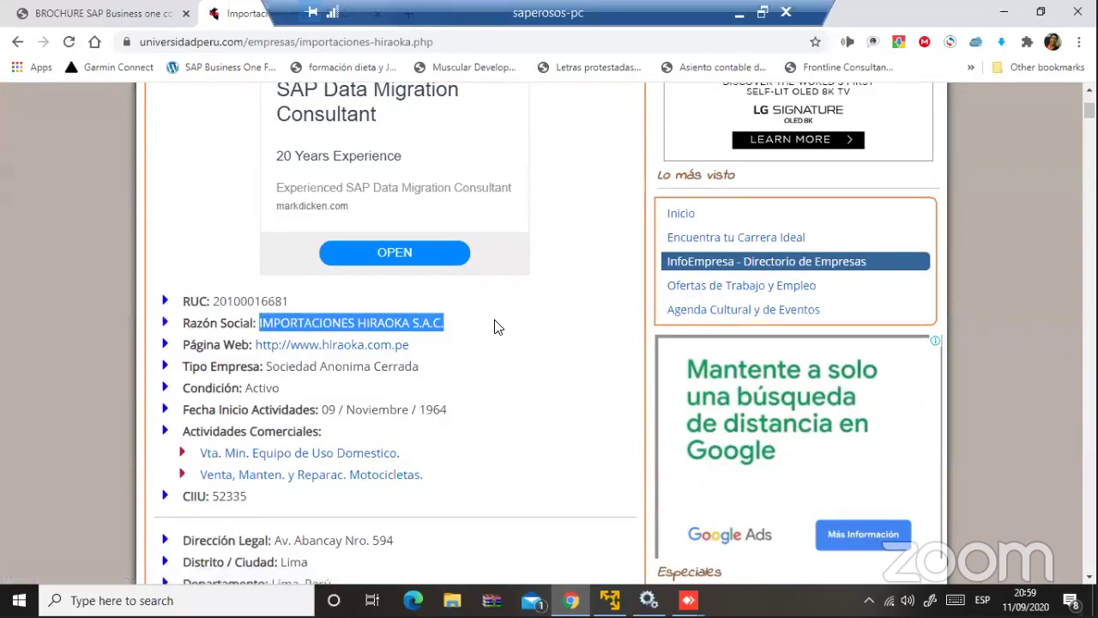
pyautogui.scroll(-1, 346, 438)
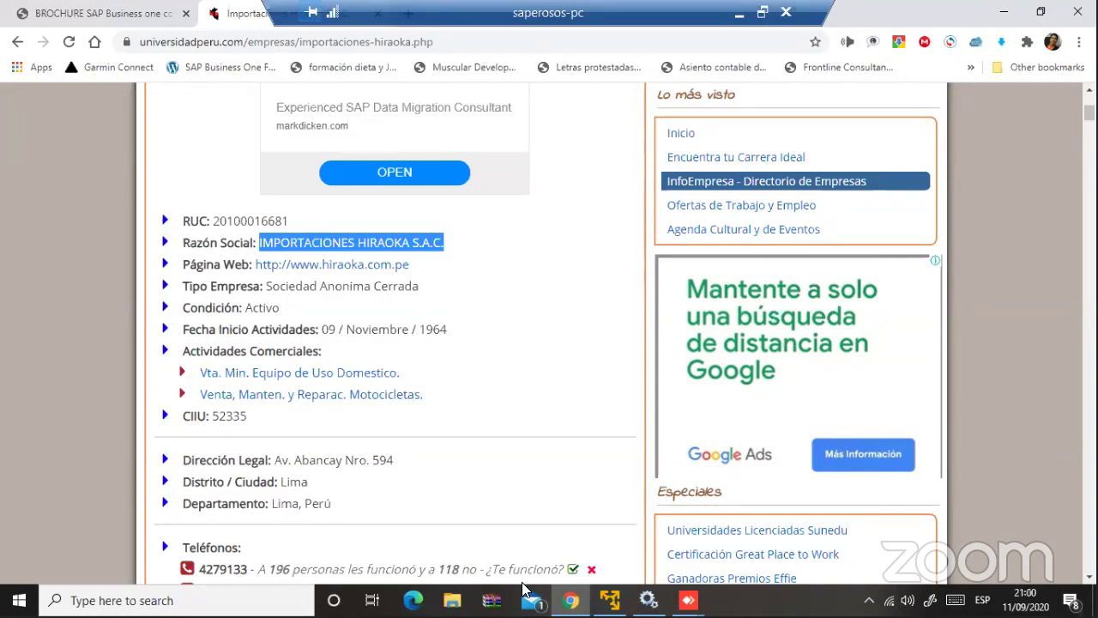
pyautogui.moveTo(648, 599)
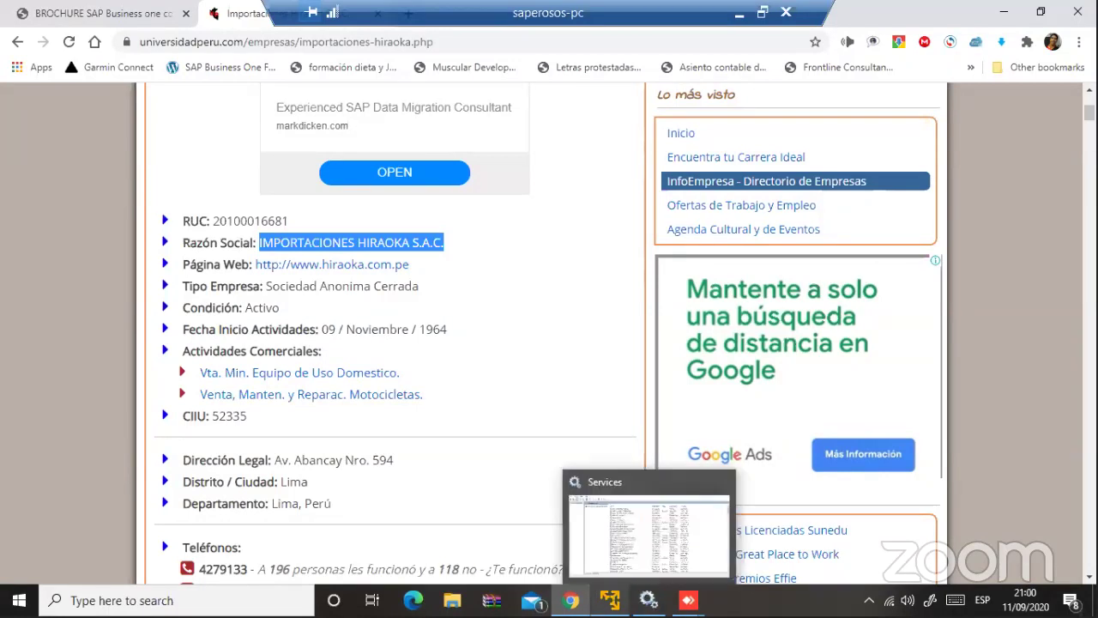
pyautogui.moveTo(570, 600)
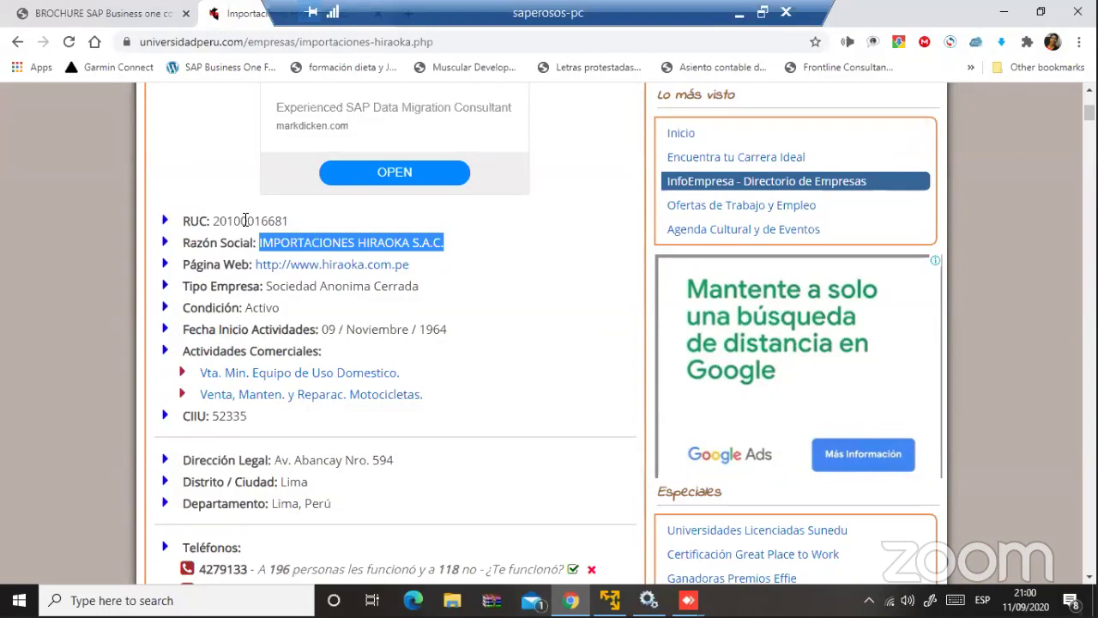
pyautogui.doubleClick(245, 220)
pyautogui.hotkey('ctrl', 'c')
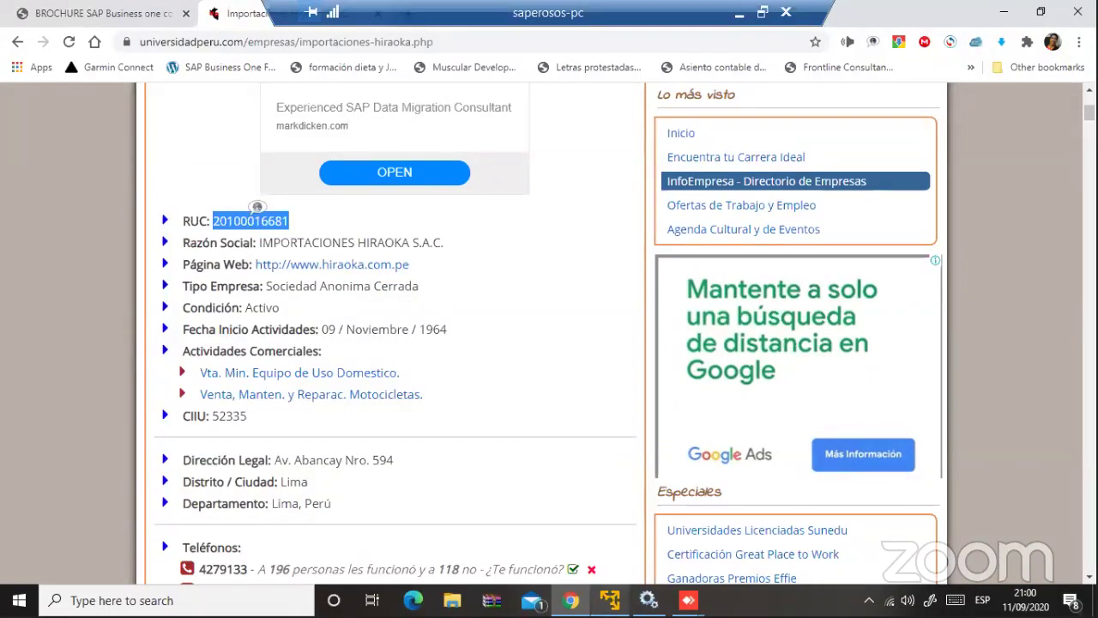
pyautogui.moveTo(609, 600)
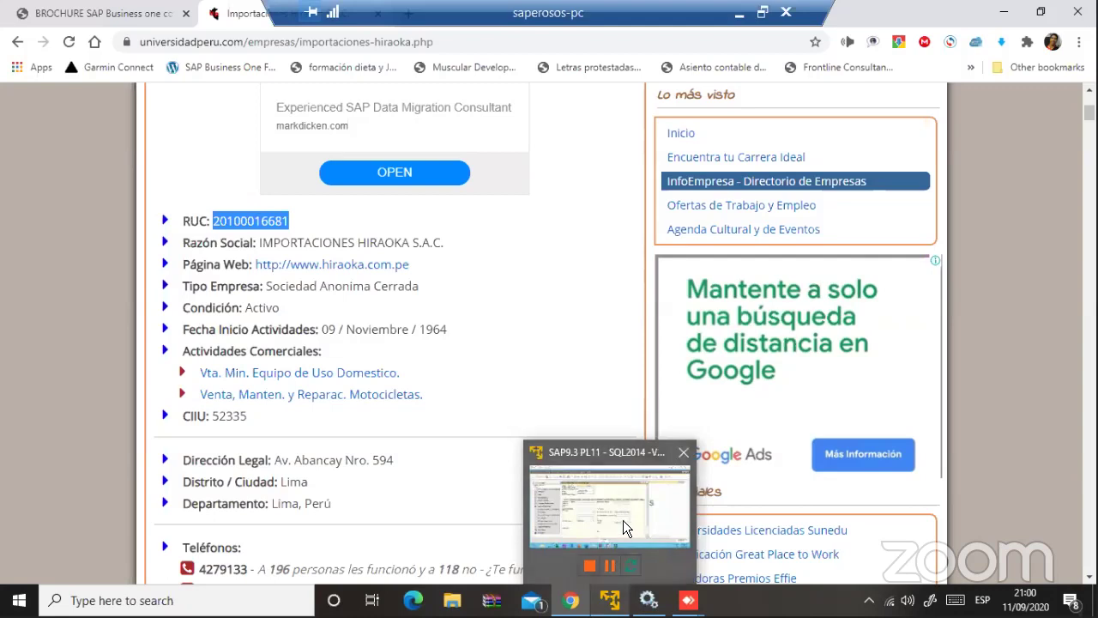
pyautogui.click(623, 520)
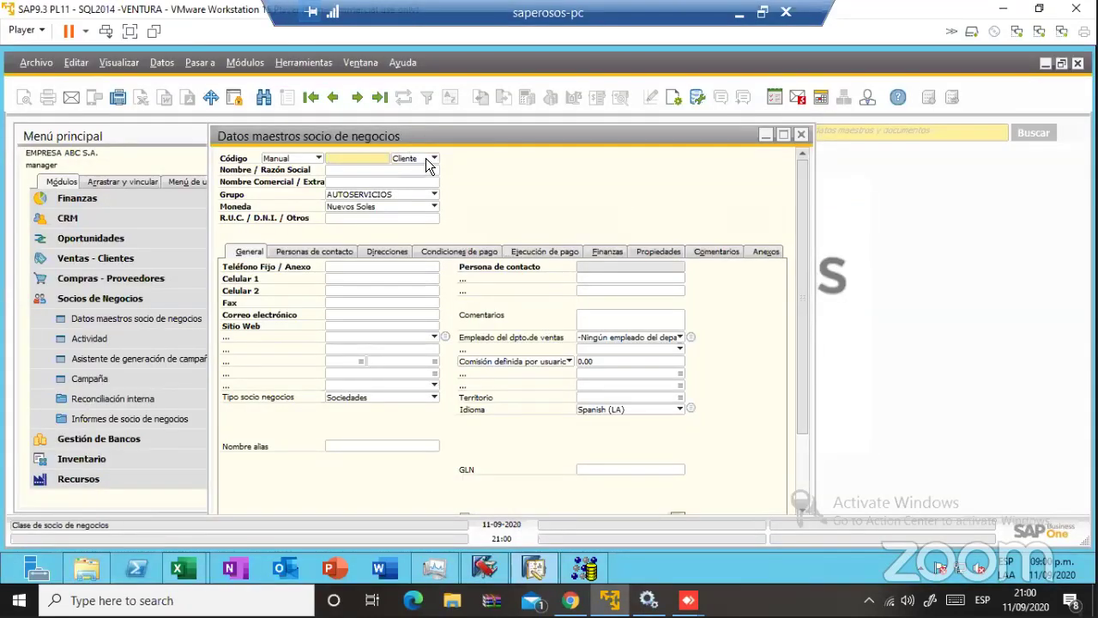
# Step: Keep the partner type as Cliente and paste the copied RUC into R.U.C./D.N.I
pyautogui.click(423, 158)
pyautogui.click(435, 157)
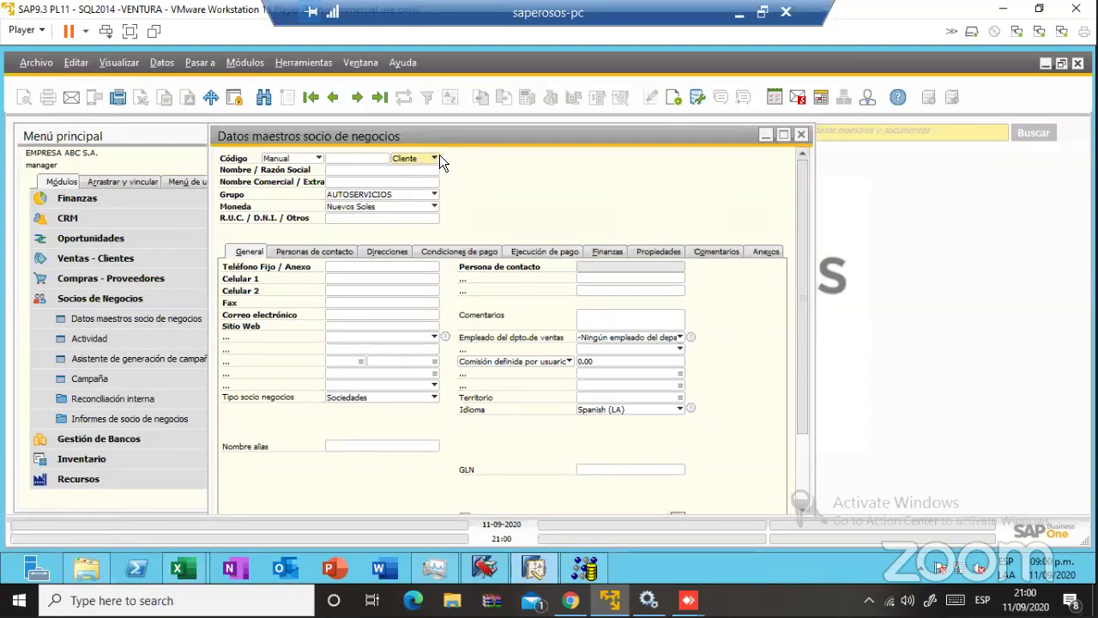
pyautogui.click(350, 217)
pyautogui.hotkey('ctrl', 'v')
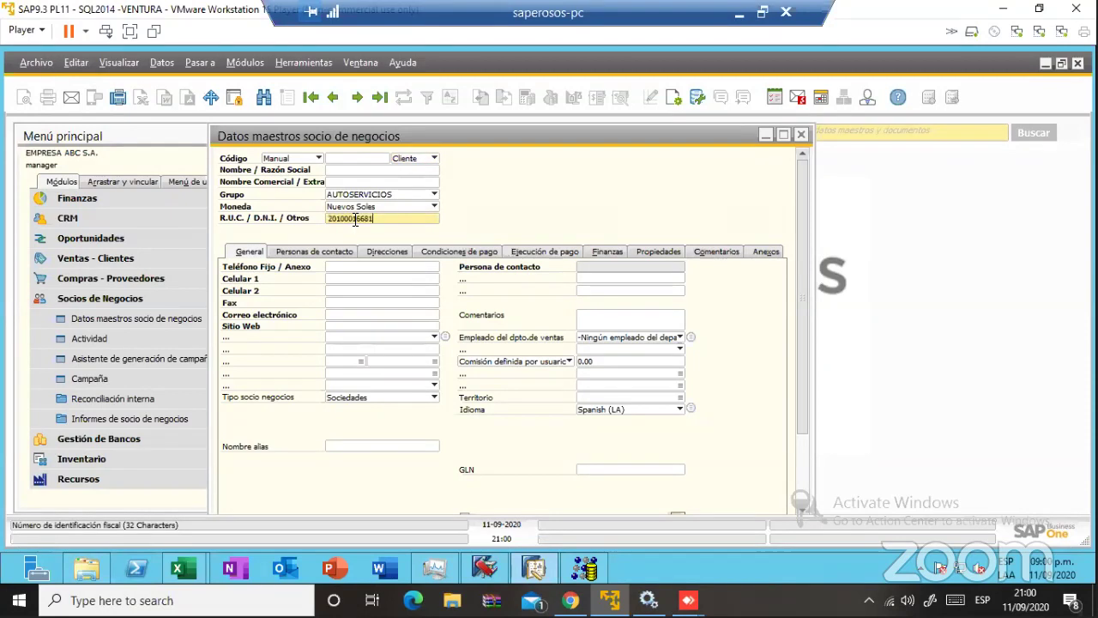
# Step: Set the customer code to C followed by the pasted RUC number
pyautogui.click(368, 158)
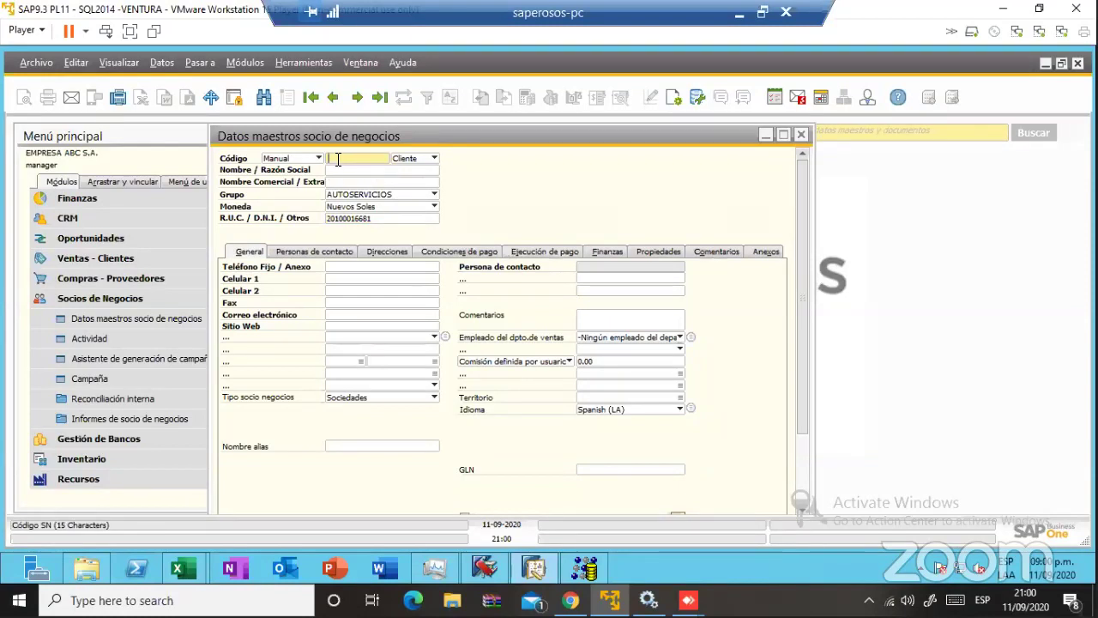
pyautogui.write('C')
pyautogui.hotkey('ctrl', 'v')
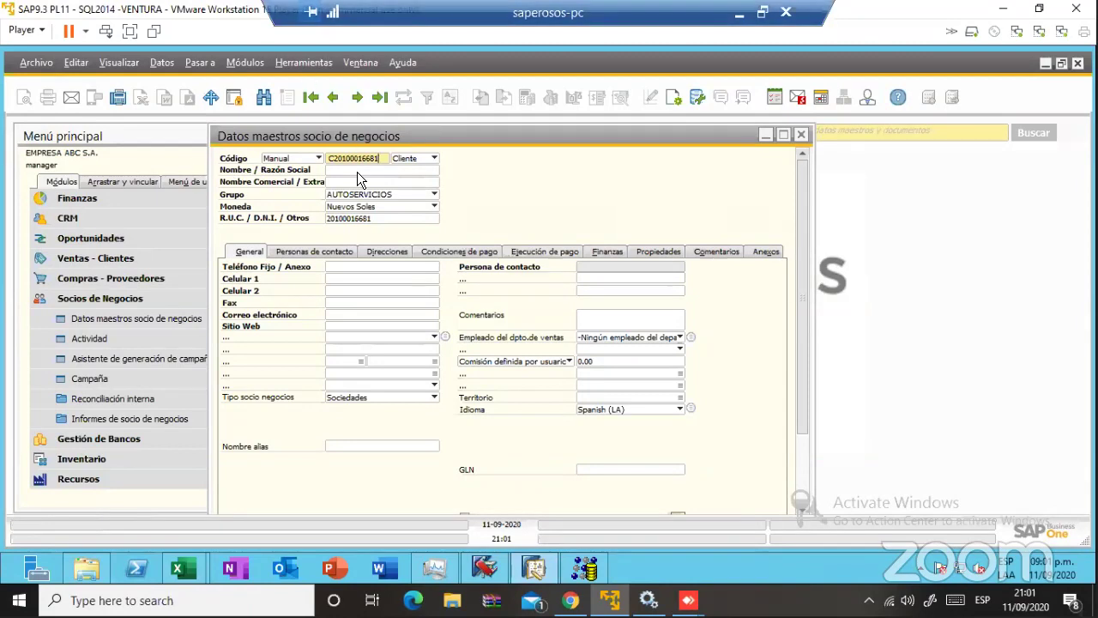
pyautogui.click(432, 158)
pyautogui.click(403, 170)
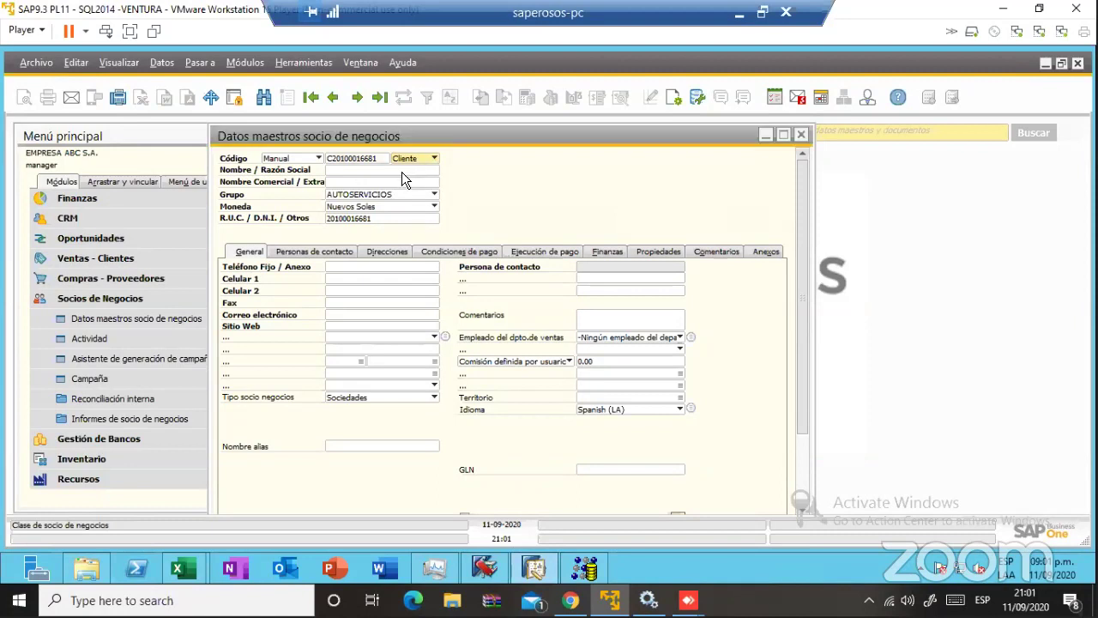
pyautogui.click(385, 172)
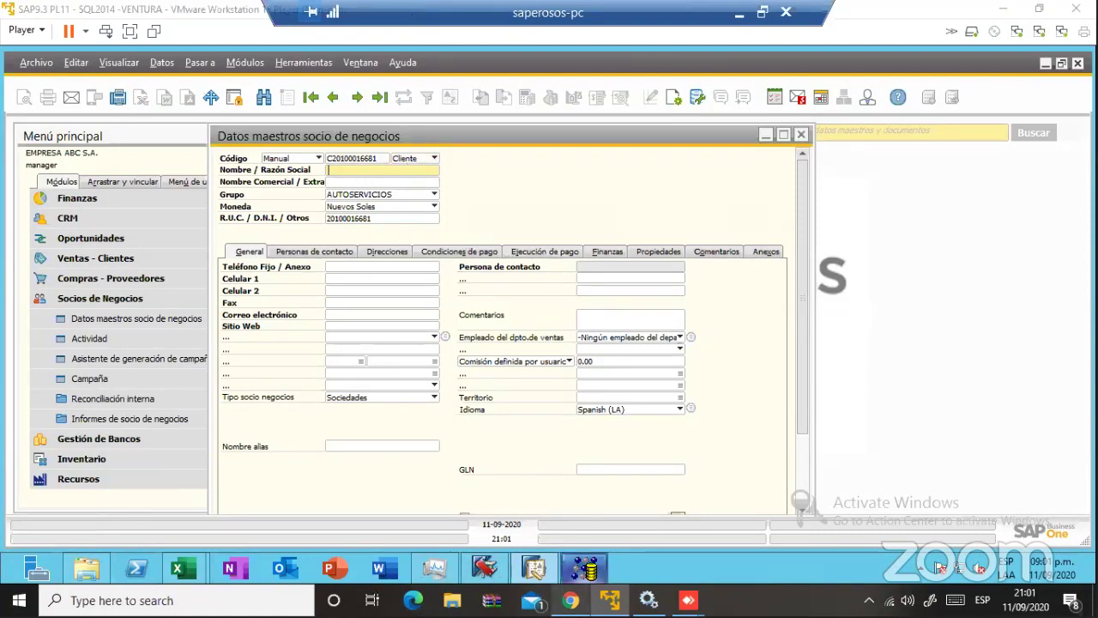
pyautogui.click(570, 600)
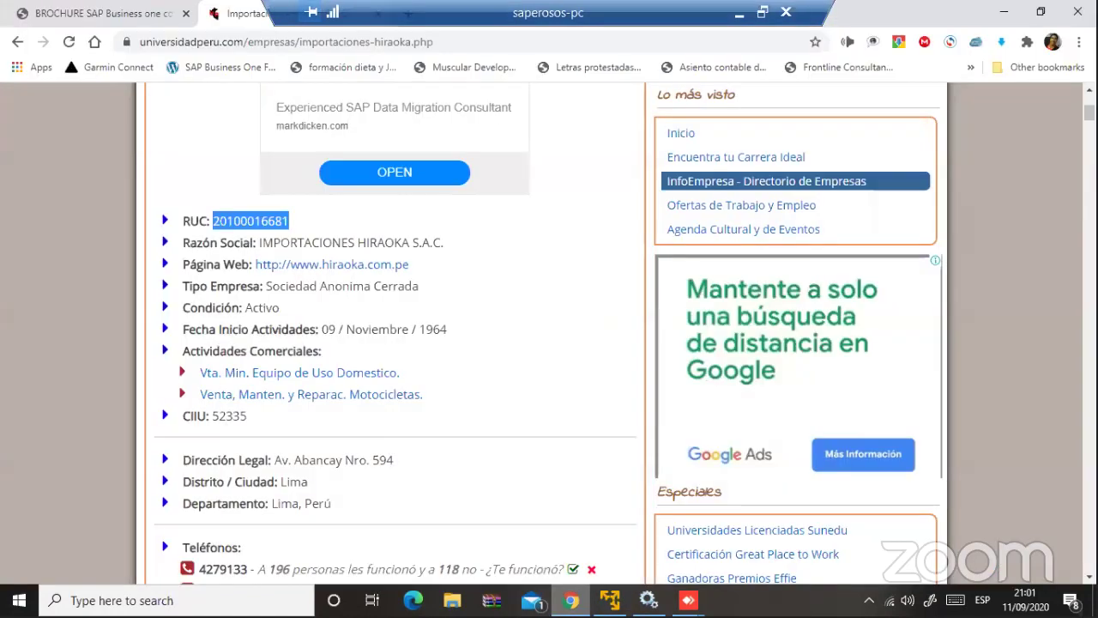
# Step: Copy the legal name IMPORTACIONES HIRAOKA S.A.C. from the company page and return to SAP
pyautogui.click(456, 251)
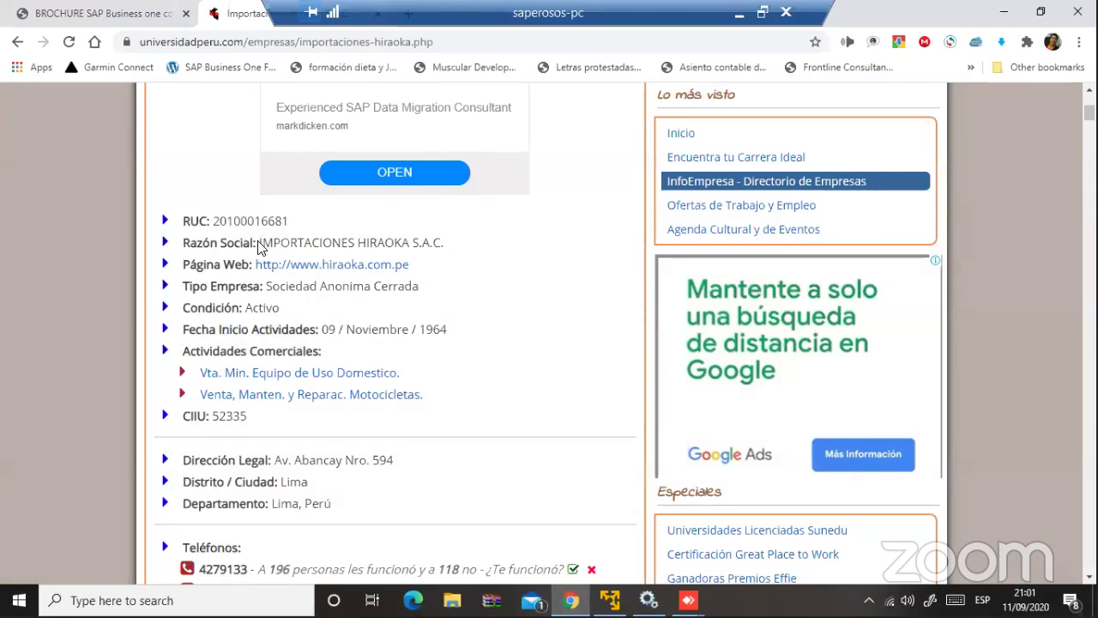
pyautogui.moveTo(259, 241); pyautogui.dragTo(455, 239)
pyautogui.hotkey('ctrl', 'c')
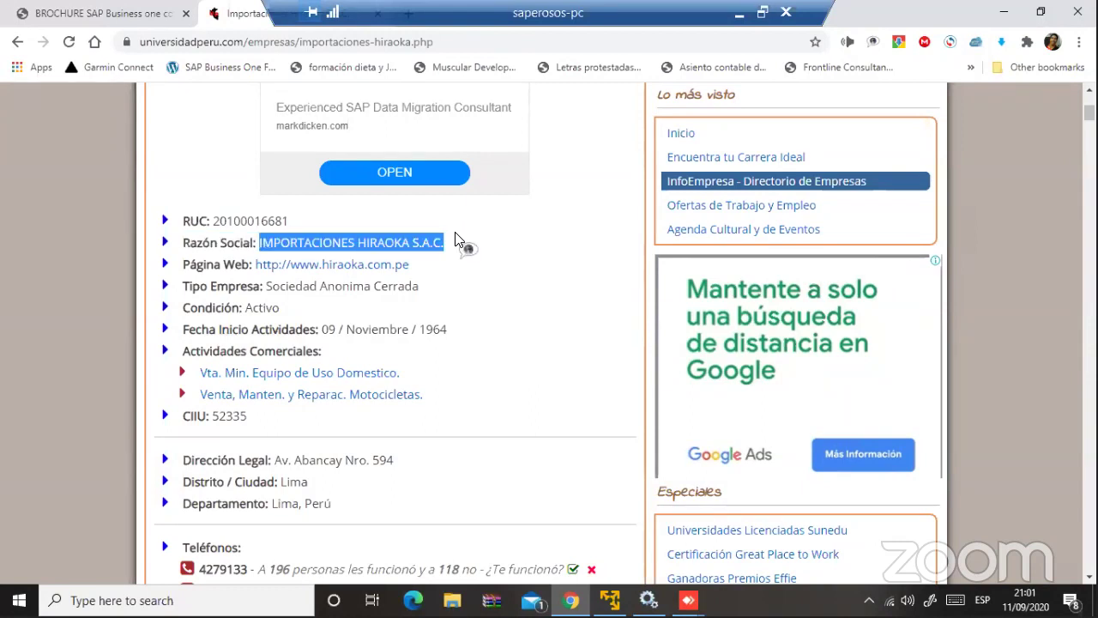
pyautogui.click(688, 600)
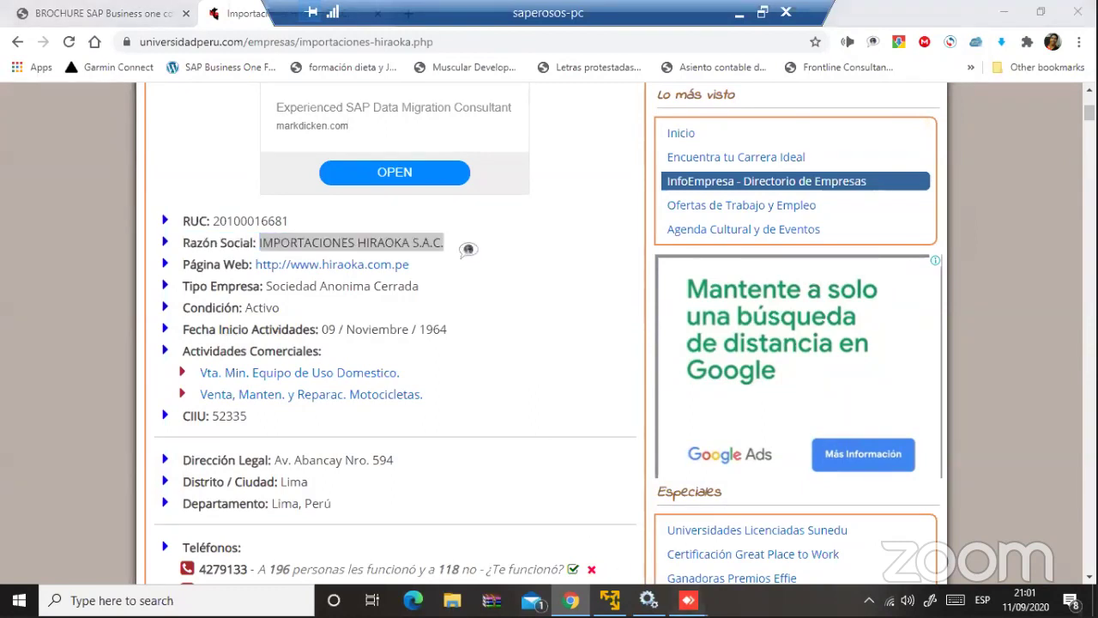
pyautogui.click(570, 599)
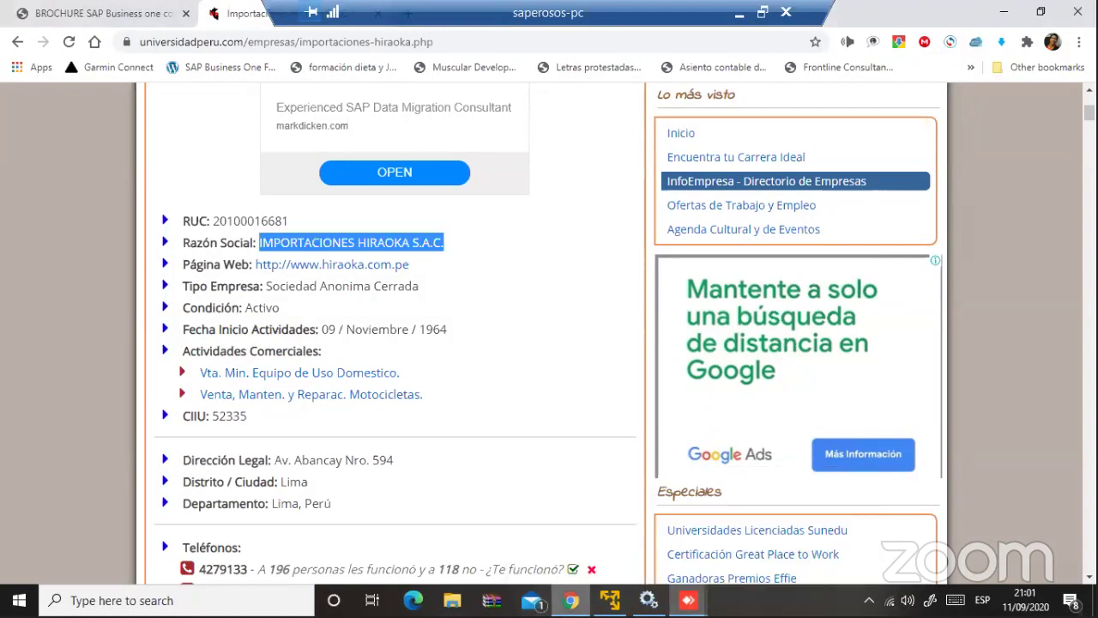
pyautogui.click(609, 600)
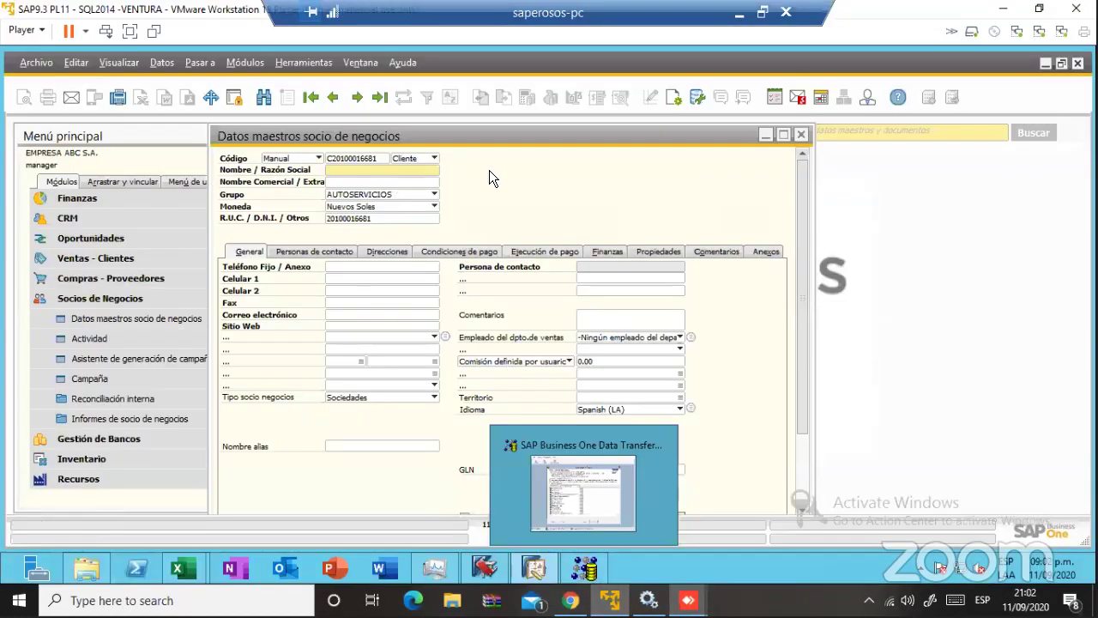
# Step: Paste IMPORTACIONES HIRAOKA S.A.C. into Nombre / Razón Social, checking it against the company's web page
pyautogui.click(355, 172)
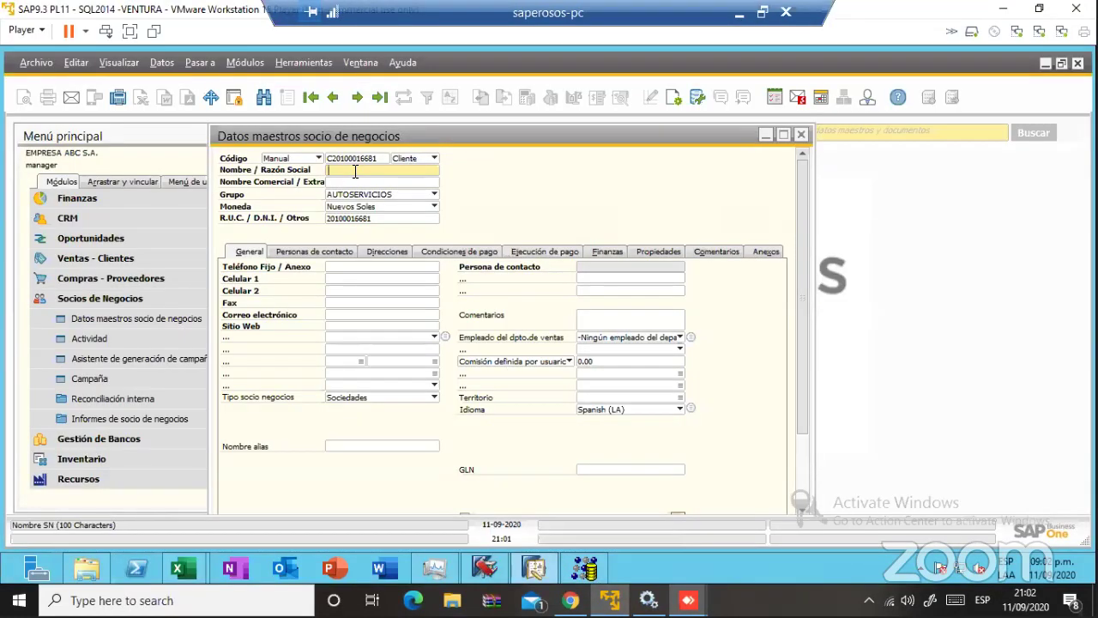
pyautogui.hotkey('ctrl', 'v')
pyautogui.moveTo(386, 170); pyautogui.dragTo(312, 161)
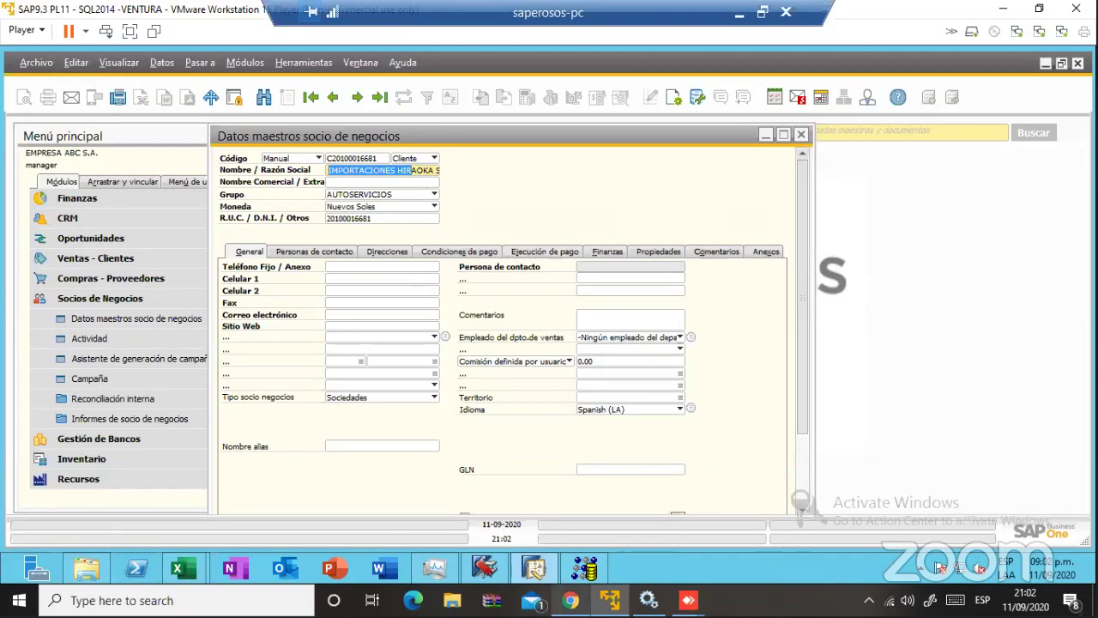
pyautogui.hotkey('alt', 'Tab')
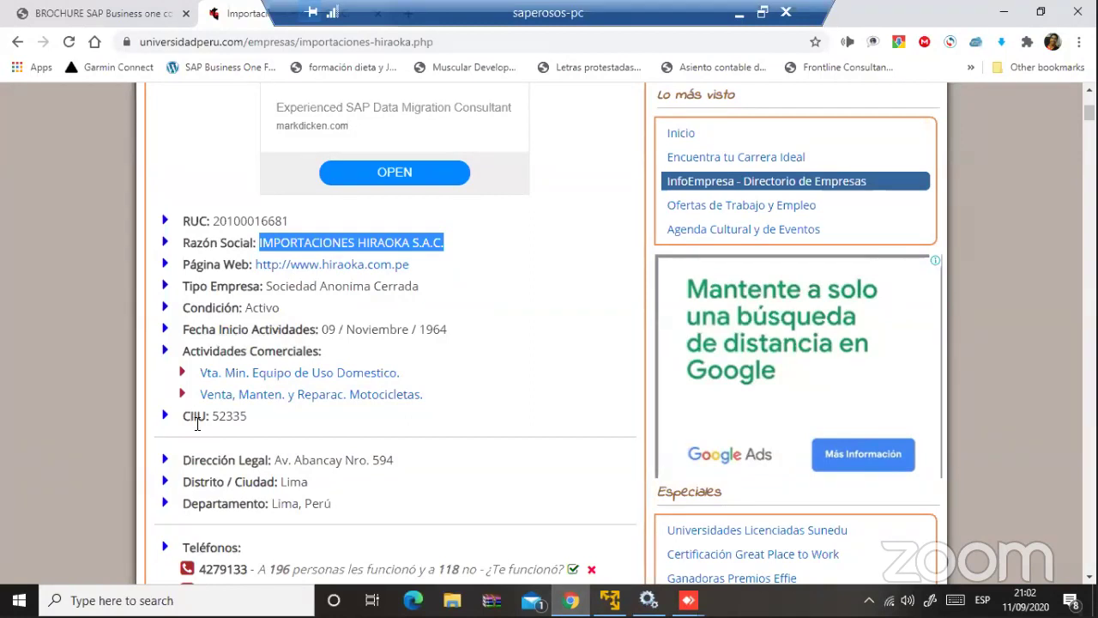
pyautogui.scroll(-3, 196, 427)
pyautogui.scroll(6, 196, 430)
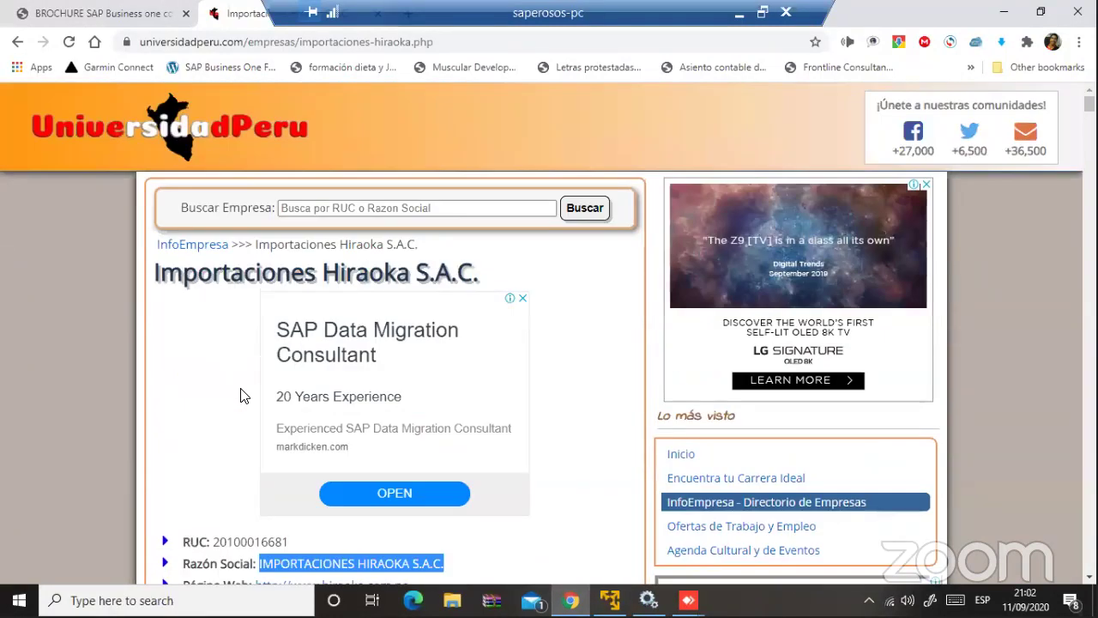
pyautogui.scroll(-4, 238, 406)
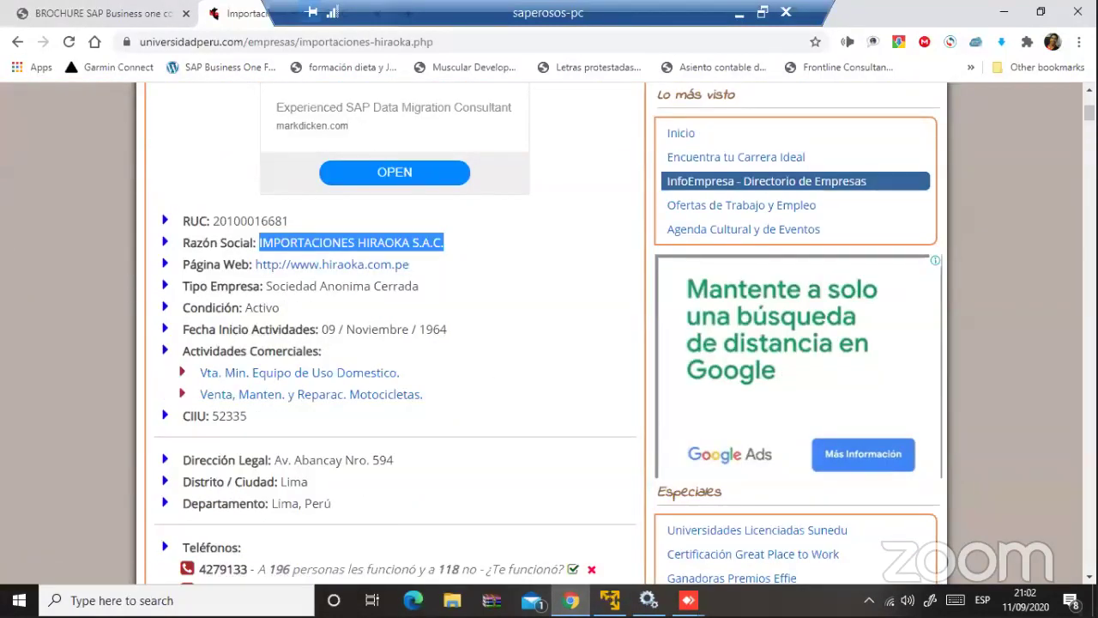
pyautogui.click(688, 600)
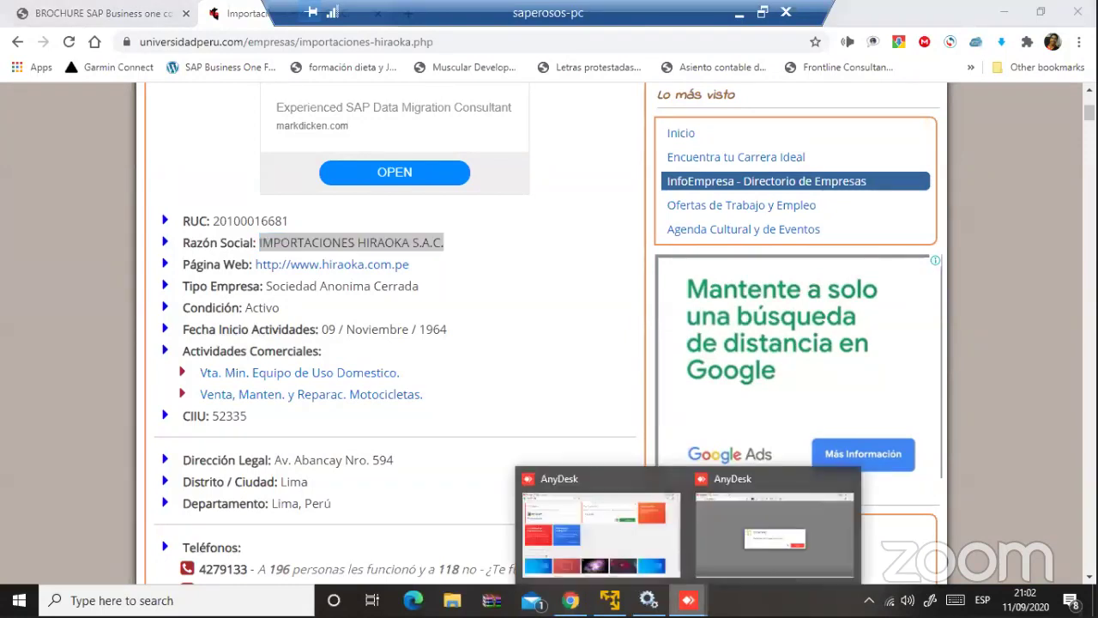
pyautogui.click(600, 528)
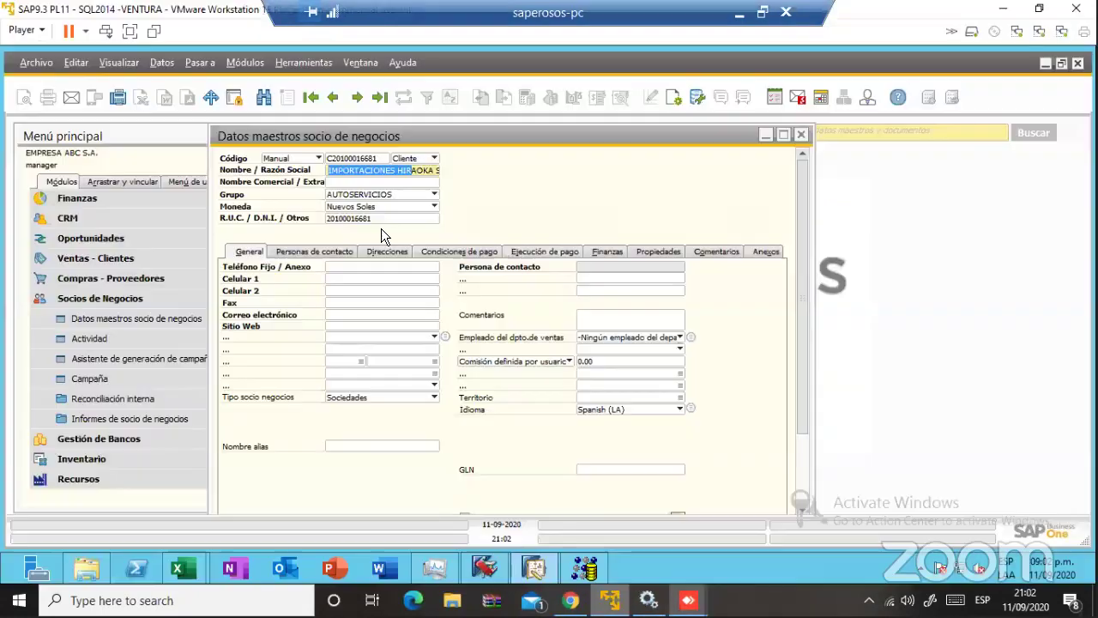
# Step: Copy HIRAOKA from the legal name into the Nombre Comercial field
pyautogui.doubleClick(416, 170)
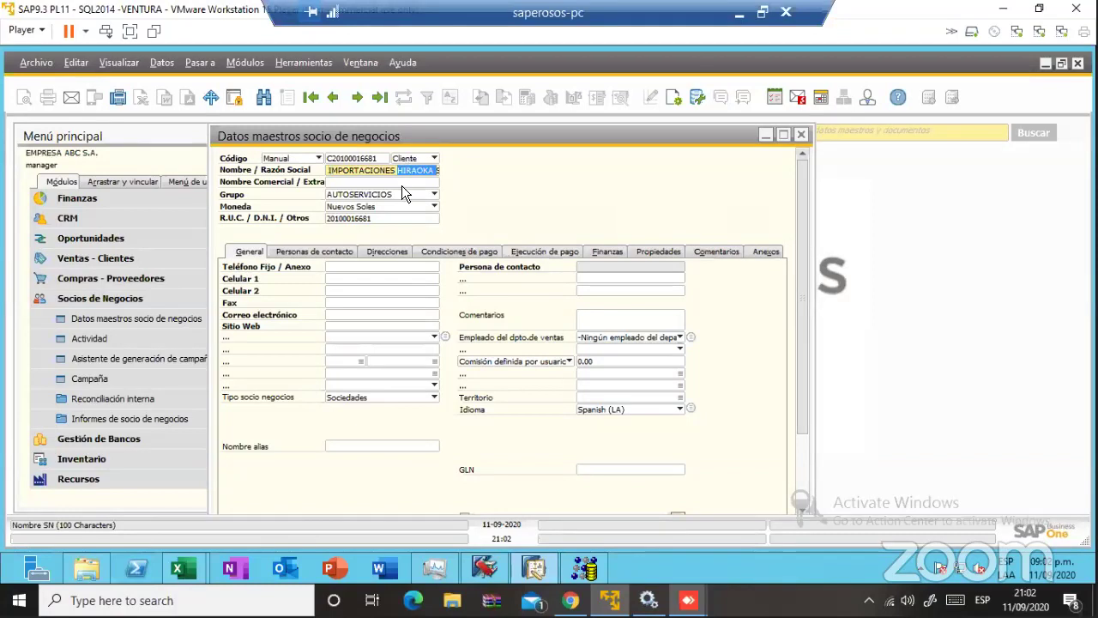
pyautogui.hotkey('ctrl', 'c')
pyautogui.click(390, 182)
pyautogui.hotkey('ctrl', 'v')
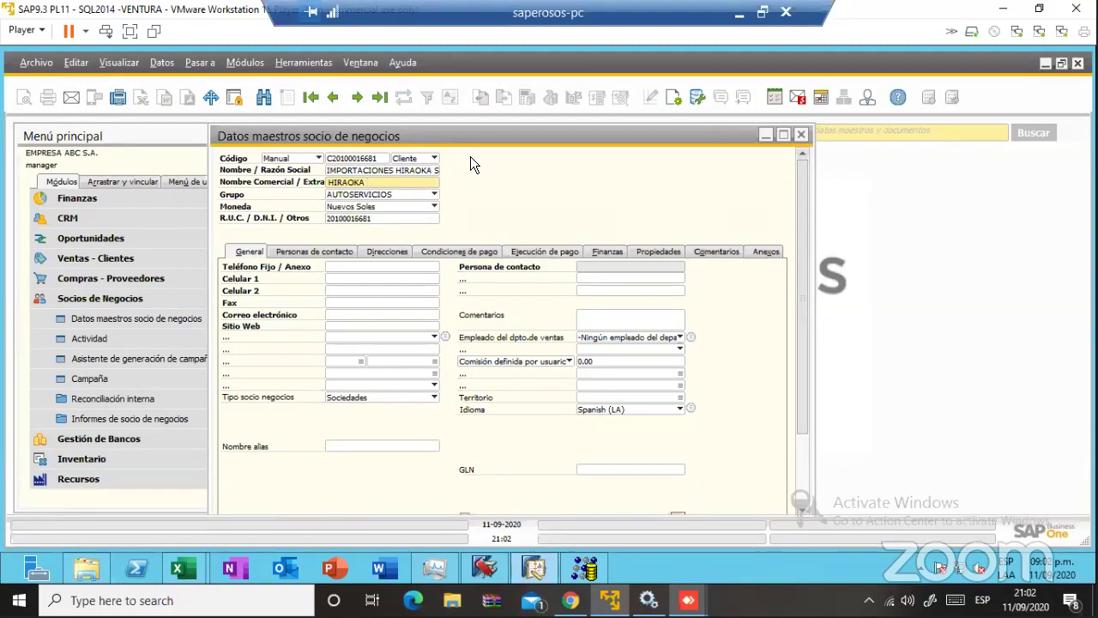
pyautogui.moveTo(471, 142); pyautogui.dragTo(461, 142)
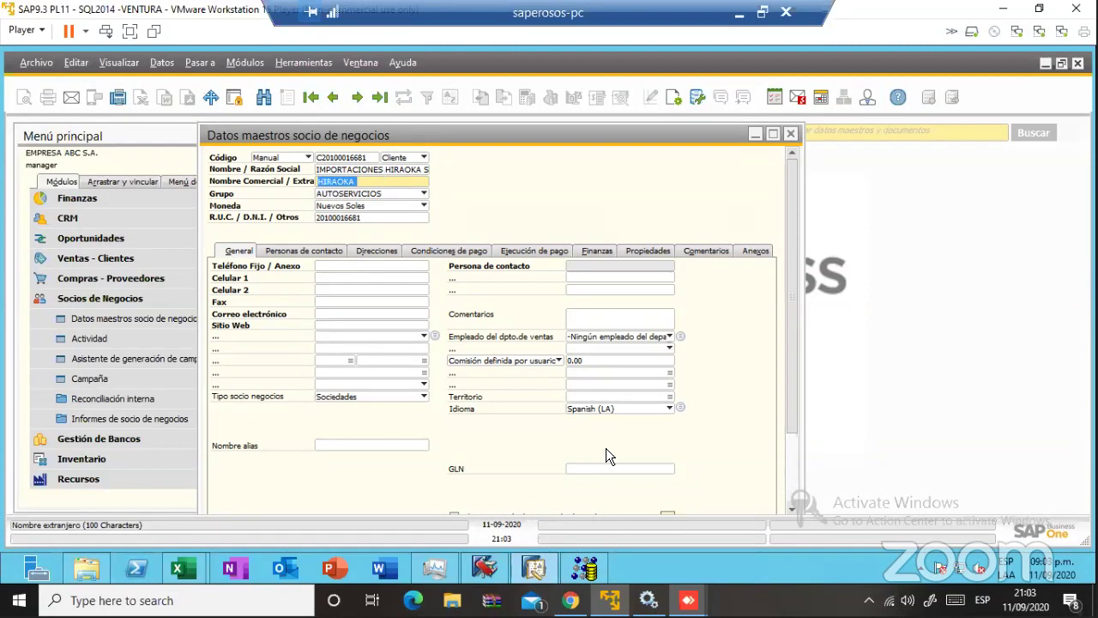
pyautogui.moveTo(585, 570)
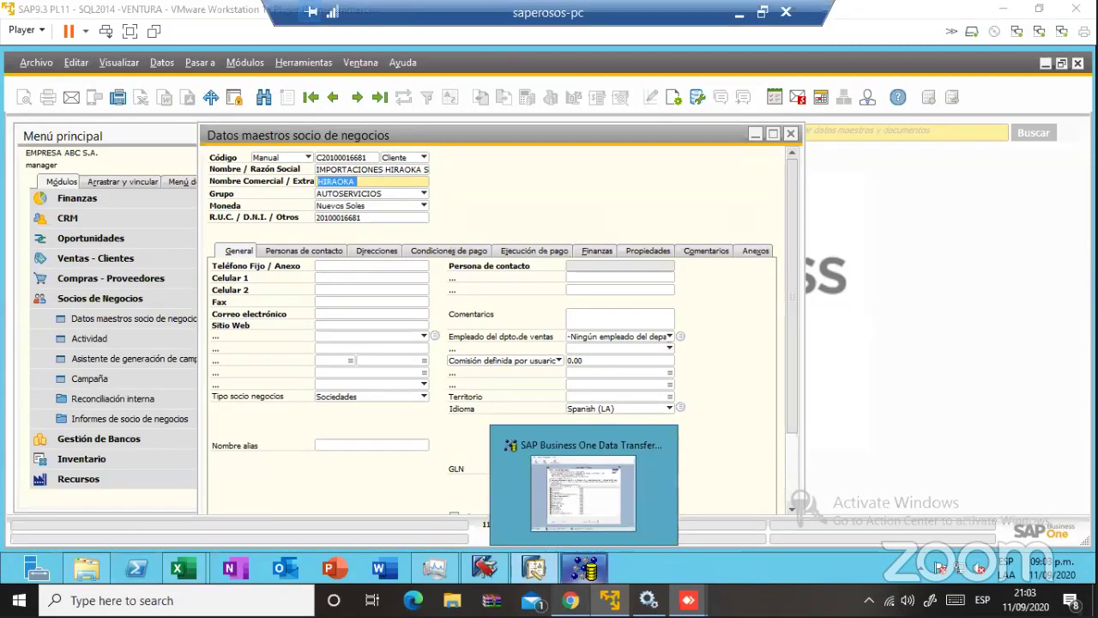
pyautogui.click(570, 599)
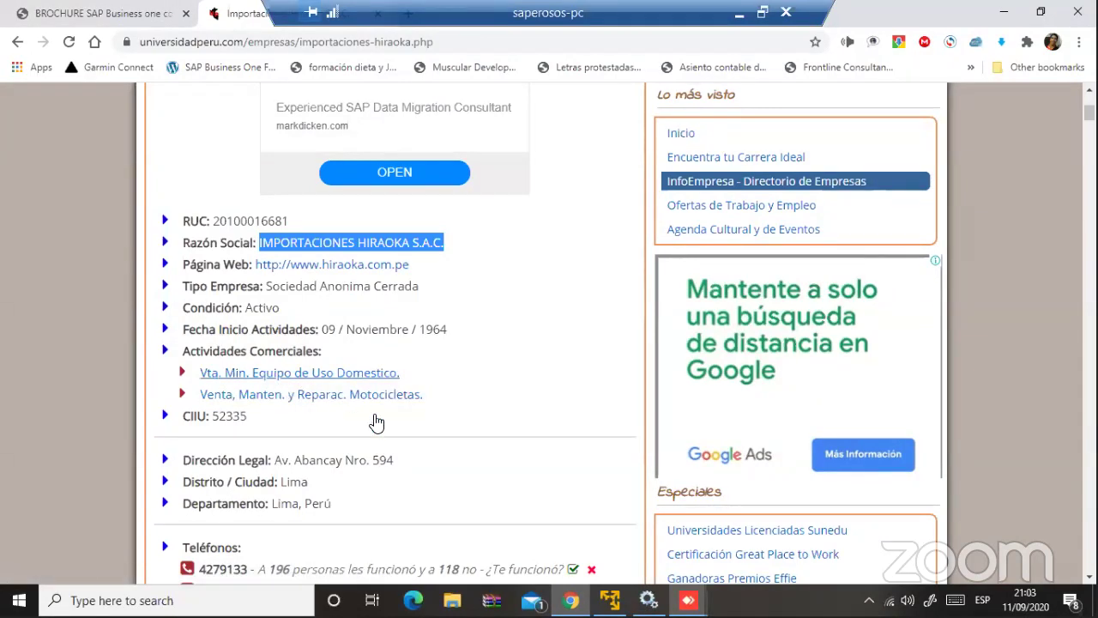
pyautogui.moveTo(688, 599)
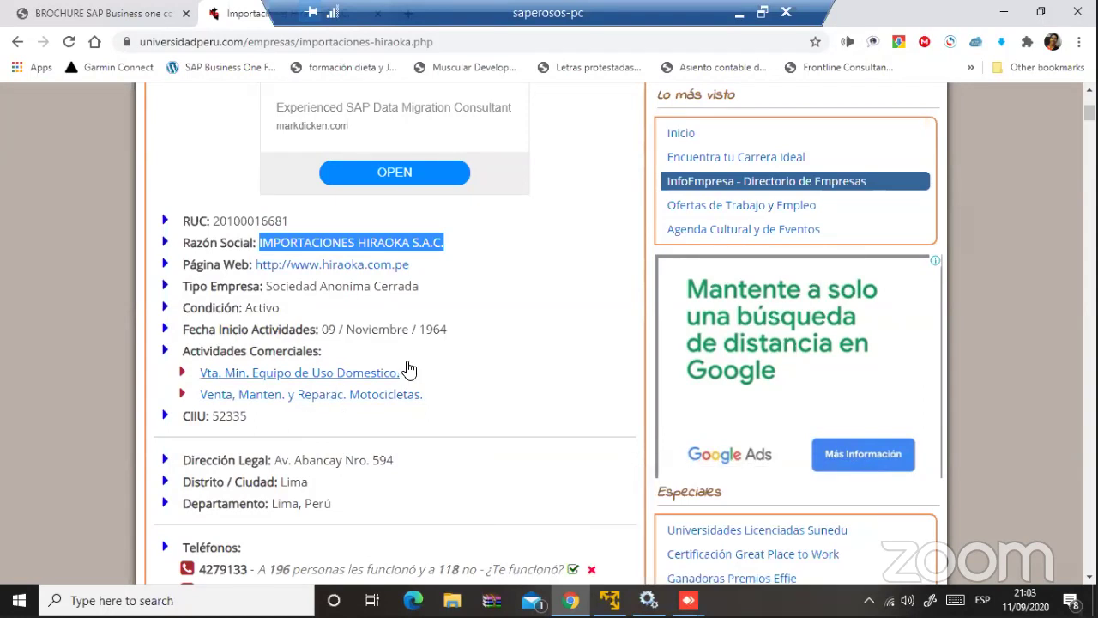
pyautogui.click(610, 599)
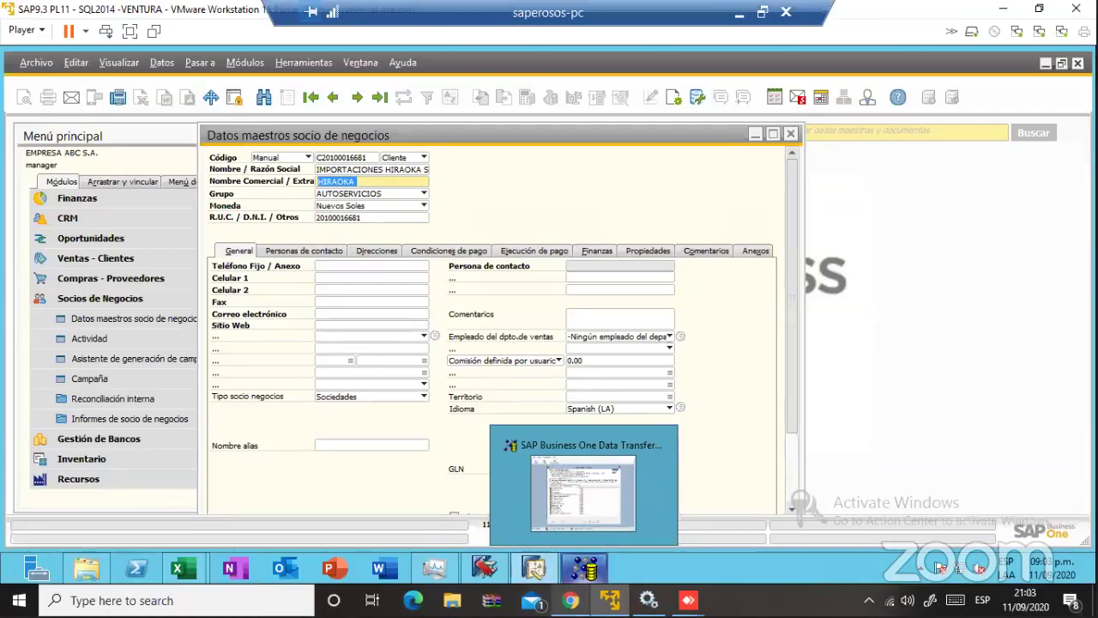
# Step: Change the customer group from AUTOSERVICIOS to DISTRIBUIDORES, accepting its price list and cash discounts
pyautogui.click(412, 194)
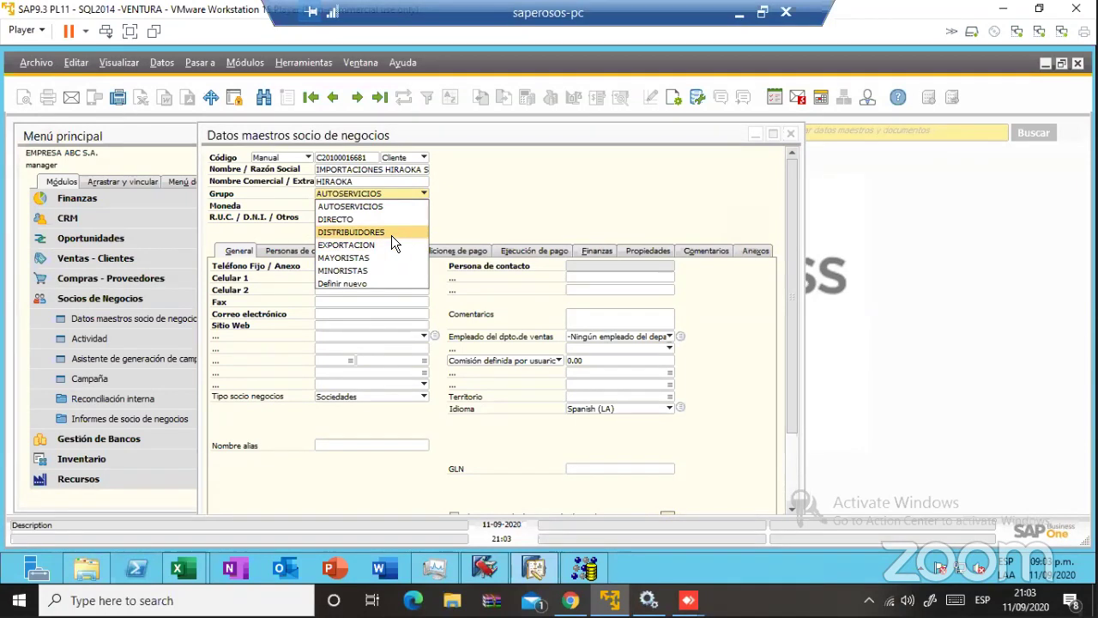
pyautogui.click(391, 235)
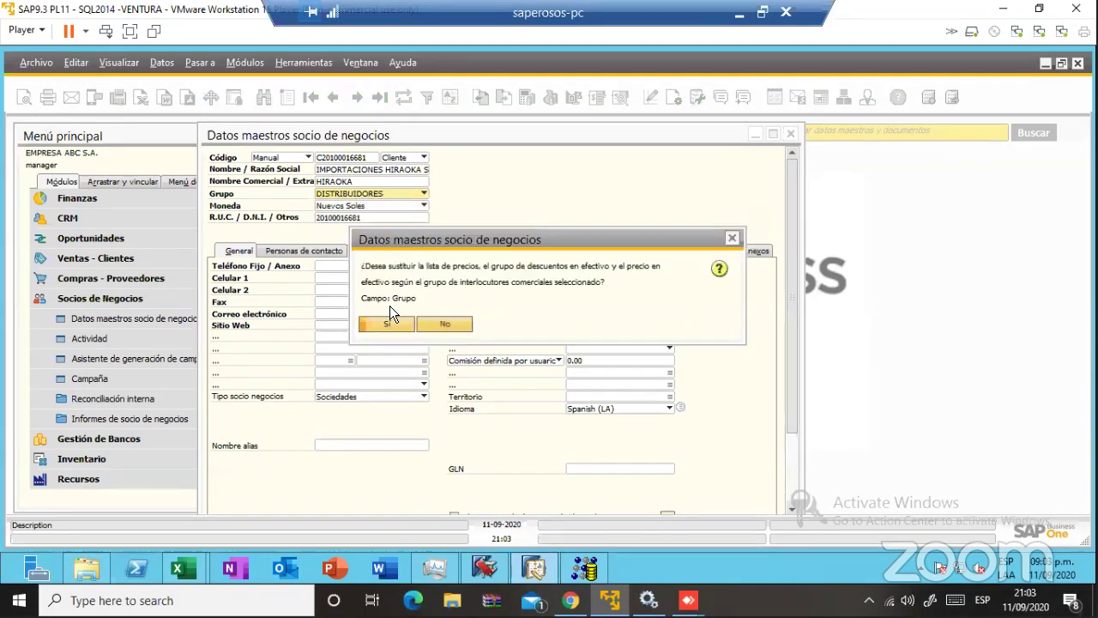
pyautogui.click(386, 324)
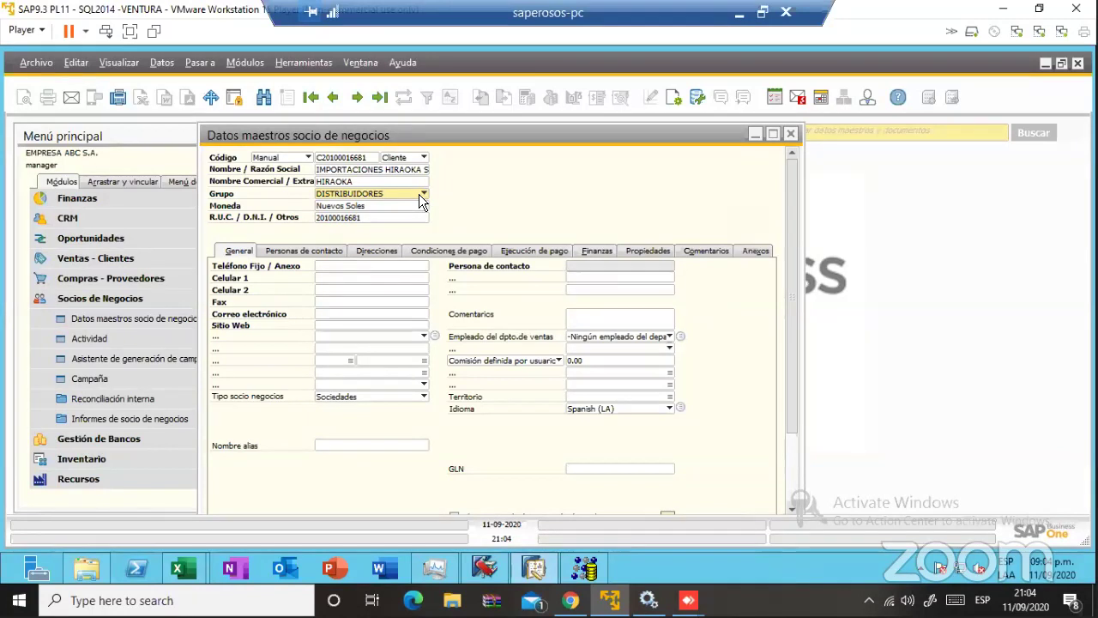
pyautogui.click(419, 194)
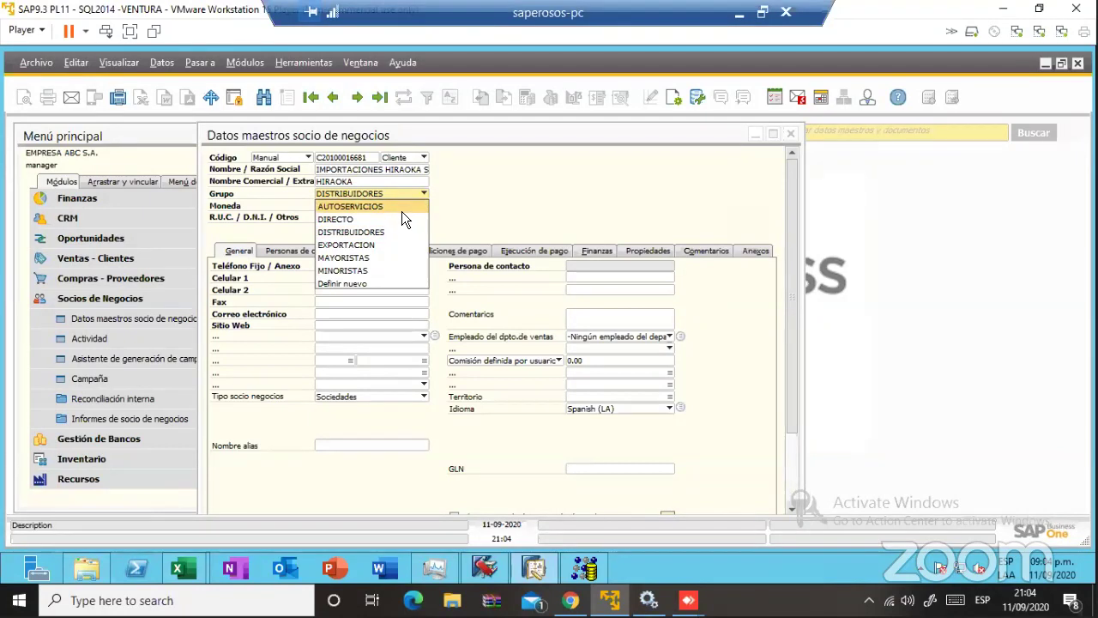
# Step: Keep the DISTRIBUIDORES group and set the Moneda field to Dolar americano
pyautogui.click(407, 195)
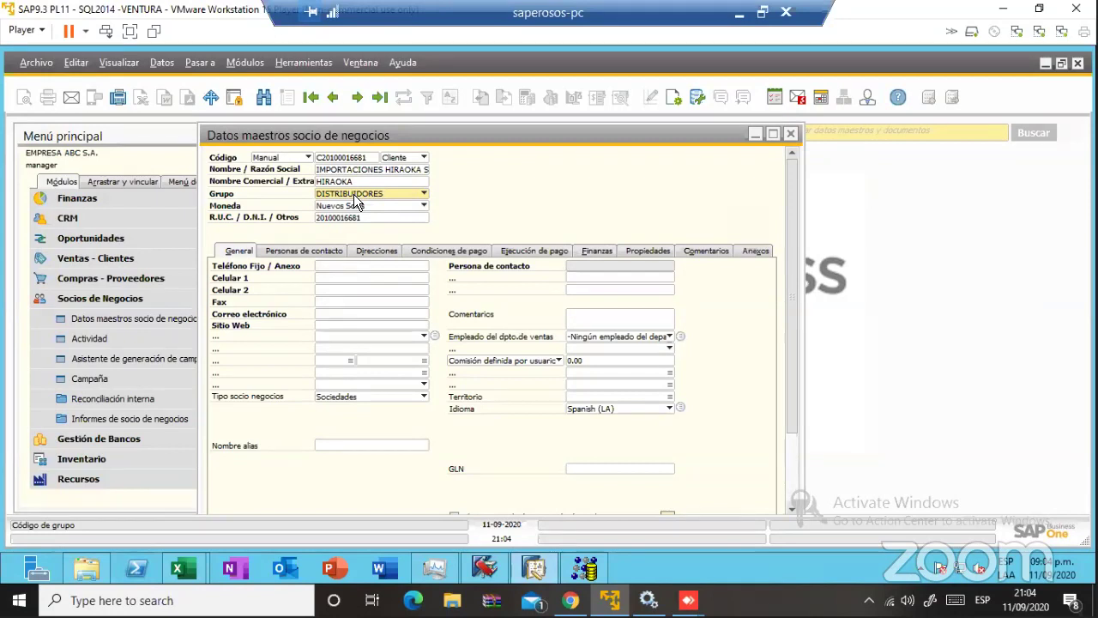
pyautogui.click(422, 207)
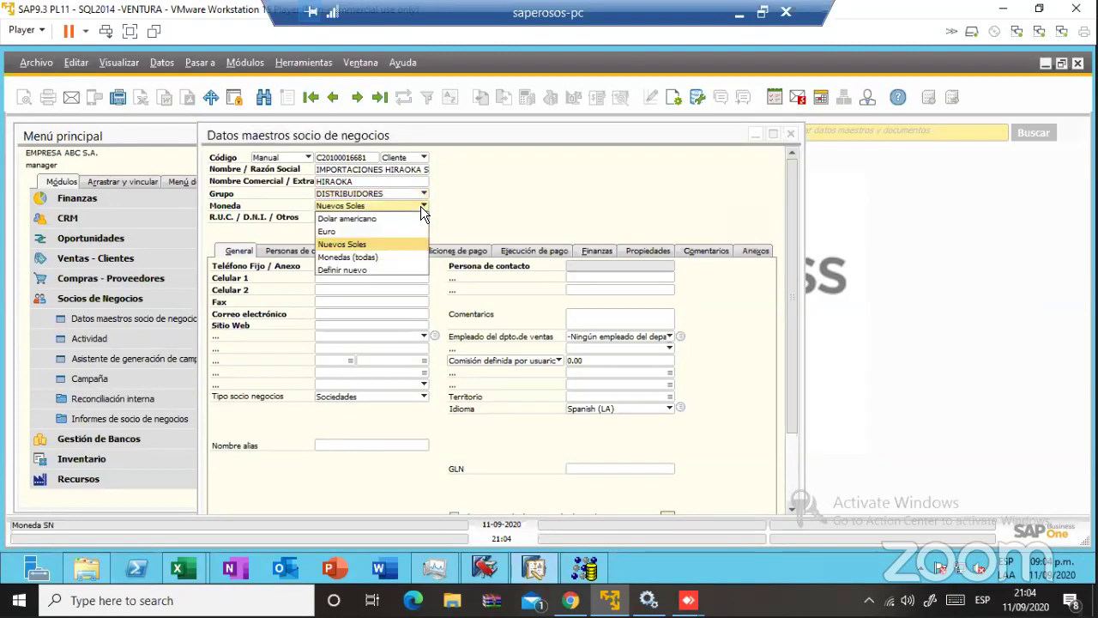
pyautogui.click(424, 206)
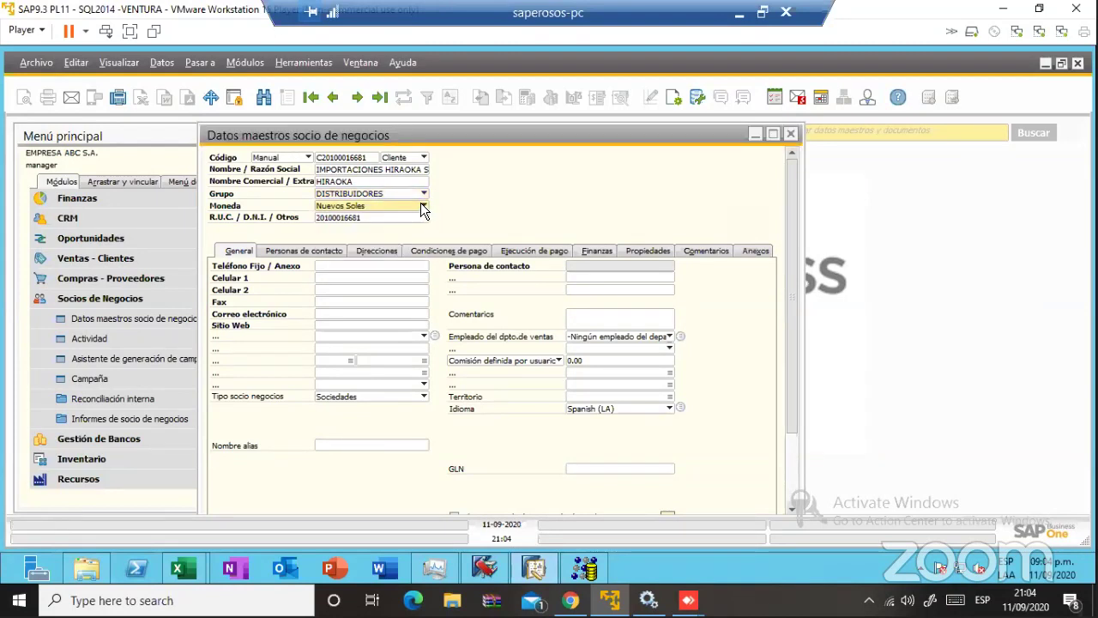
pyautogui.click(420, 206)
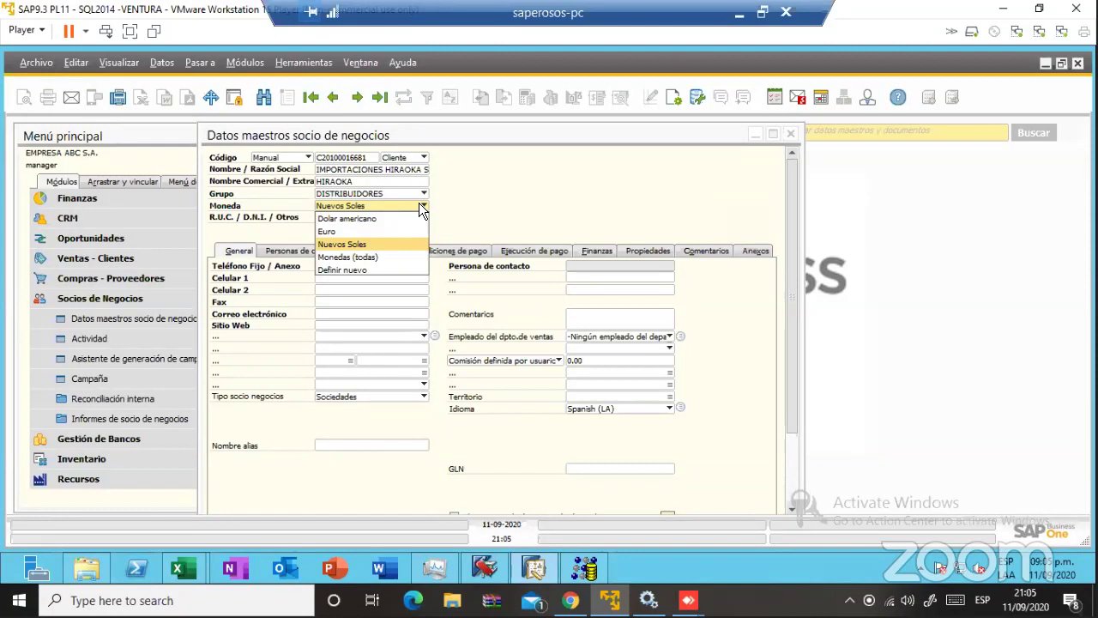
pyautogui.click(370, 219)
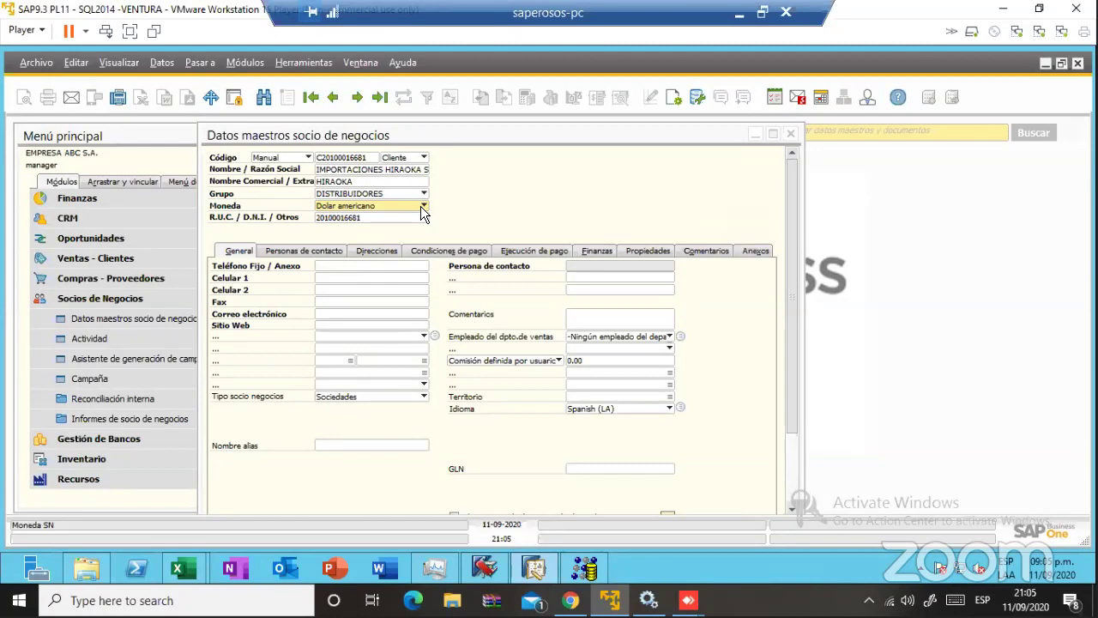
pyautogui.click(421, 208)
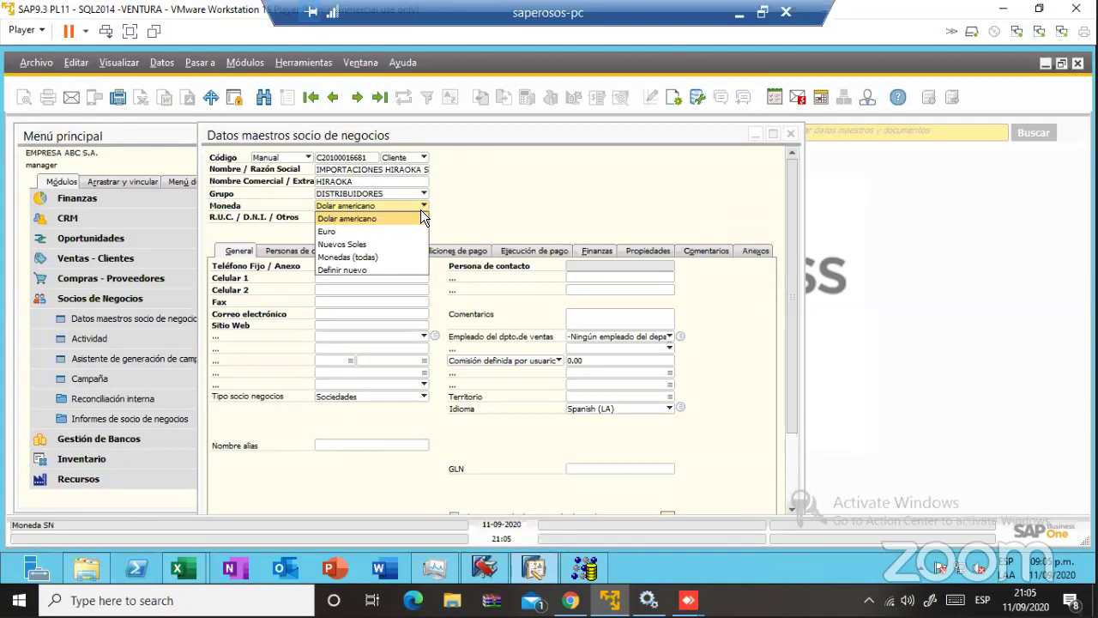
pyautogui.click(378, 257)
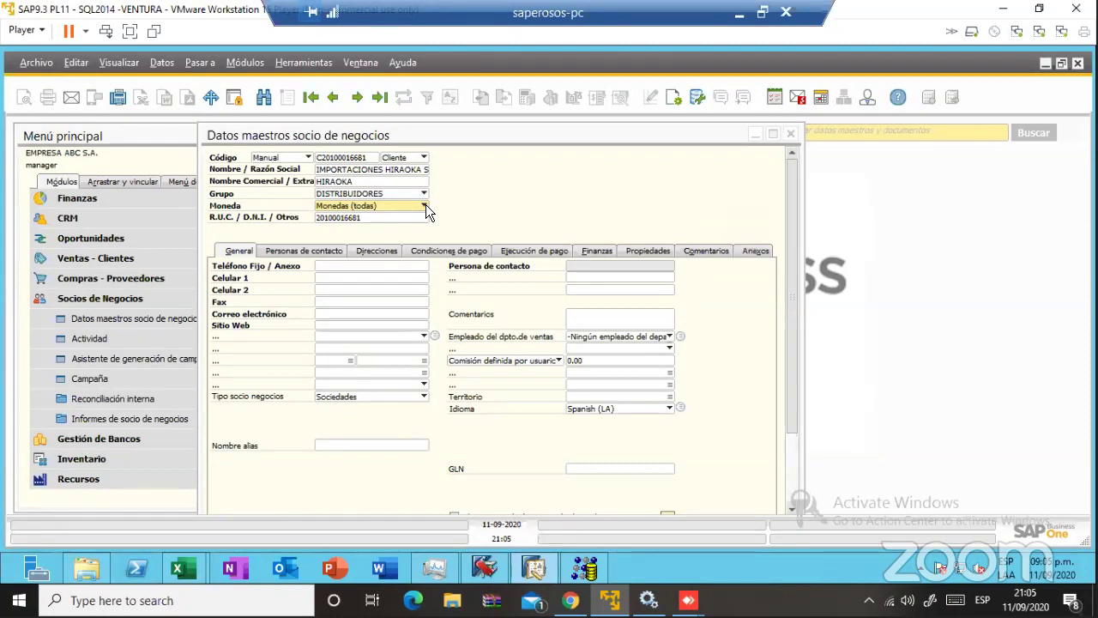
pyautogui.click(425, 206)
pyautogui.click(426, 205)
pyautogui.click(425, 206)
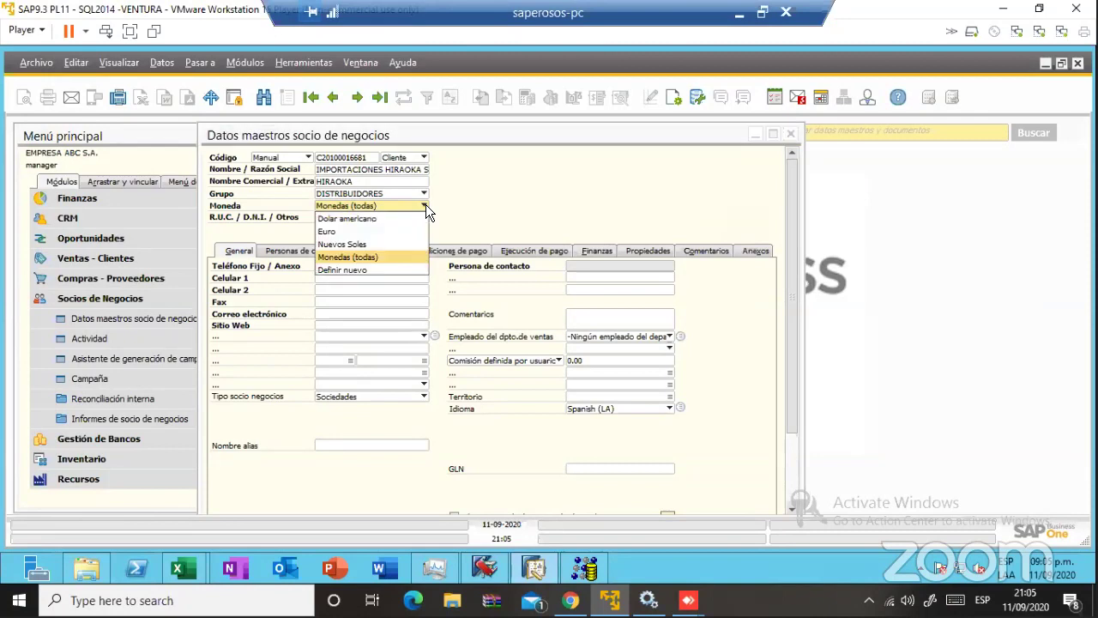
pyautogui.click(425, 206)
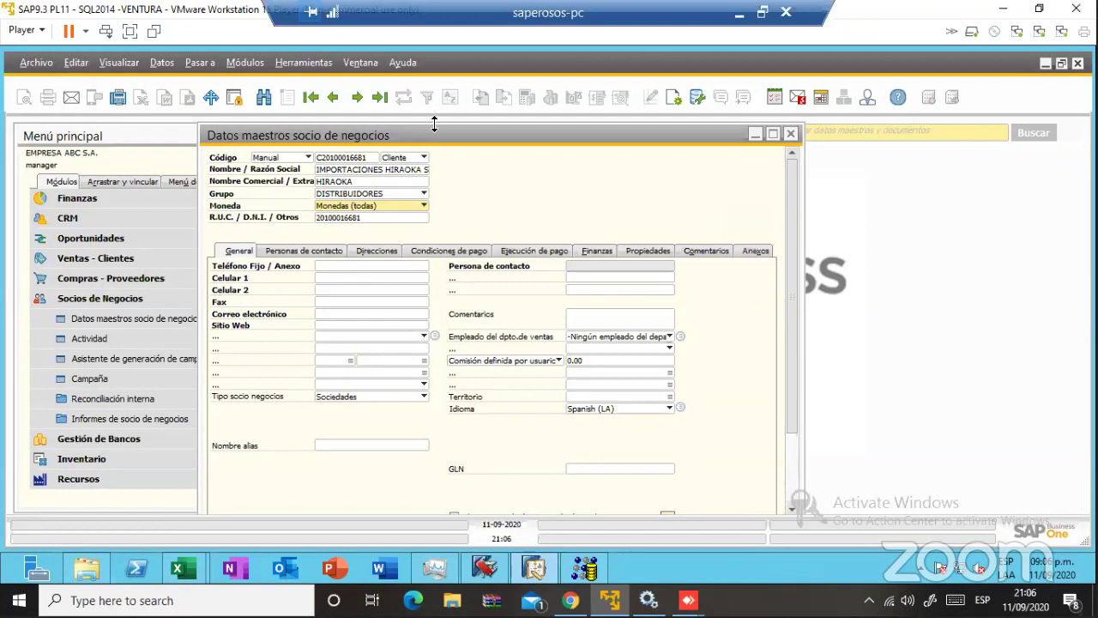
pyautogui.moveTo(439, 136); pyautogui.dragTo(376, 138)
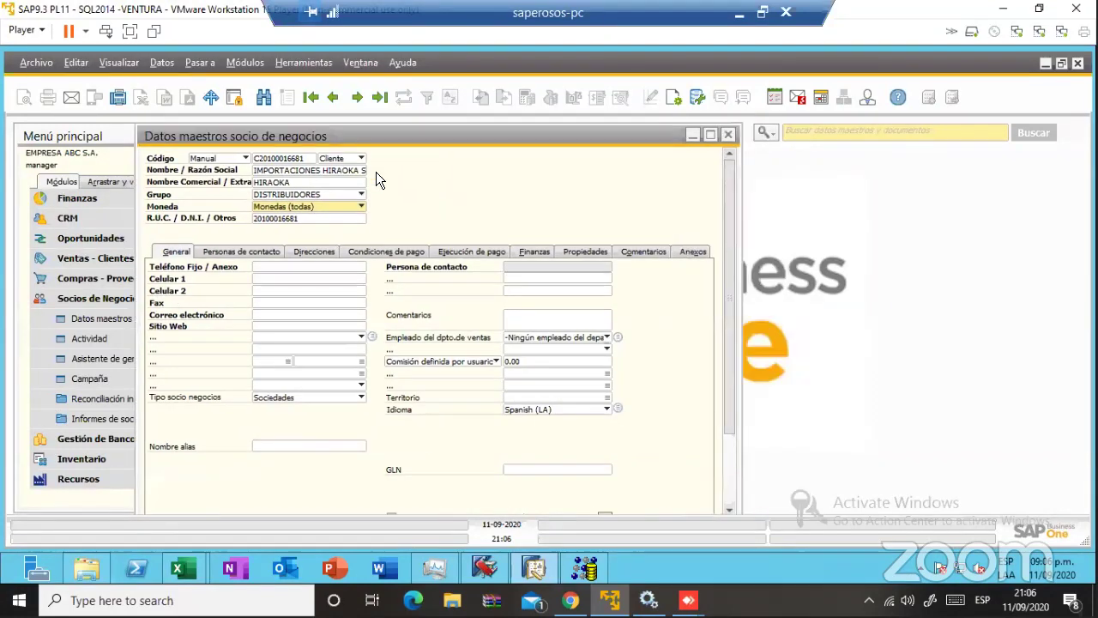
pyautogui.click(273, 269)
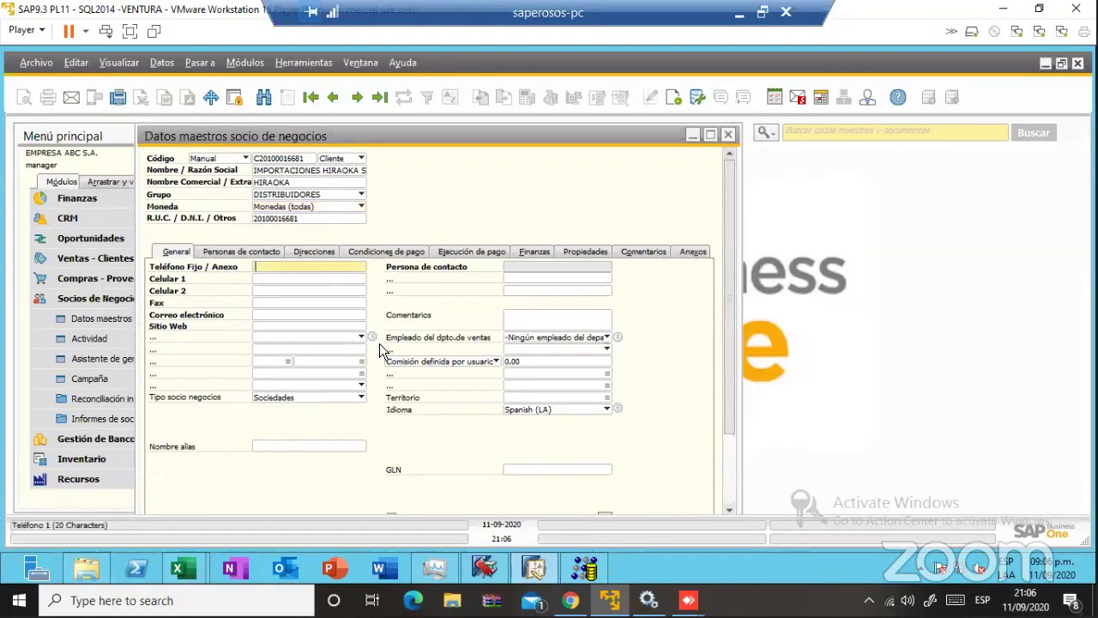
pyautogui.moveTo(571, 599)
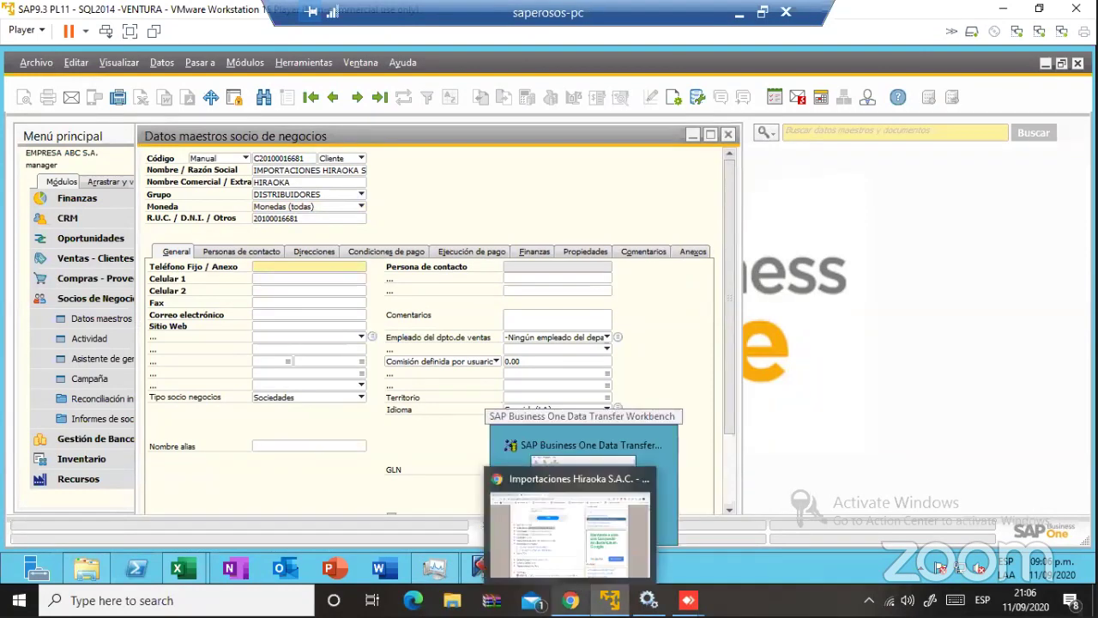
pyautogui.click(569, 527)
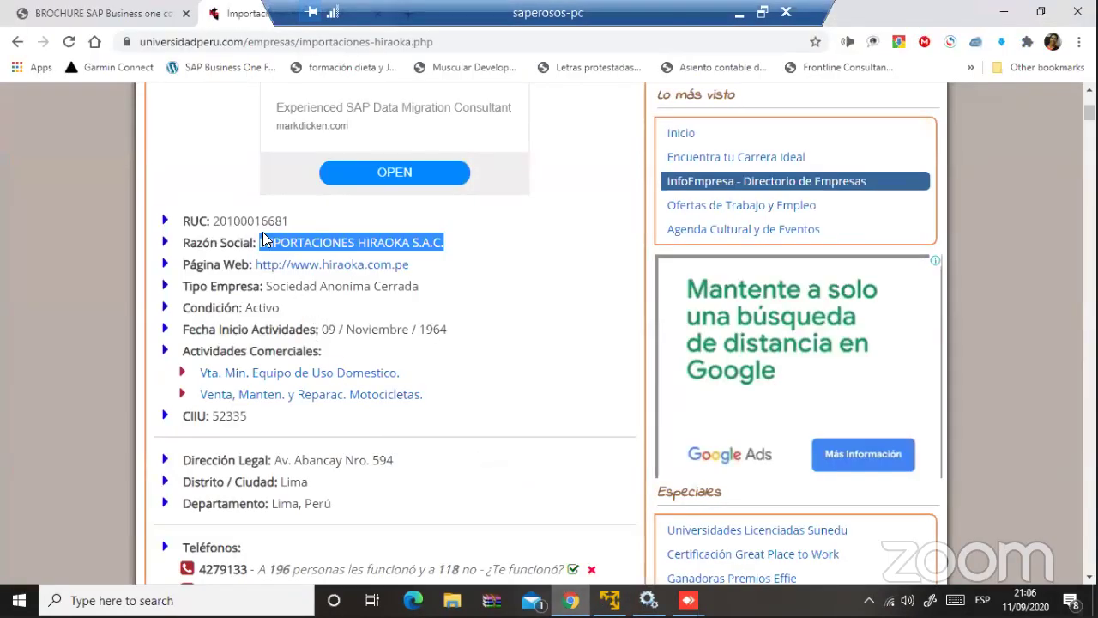
pyautogui.scroll(-3, 360, 339)
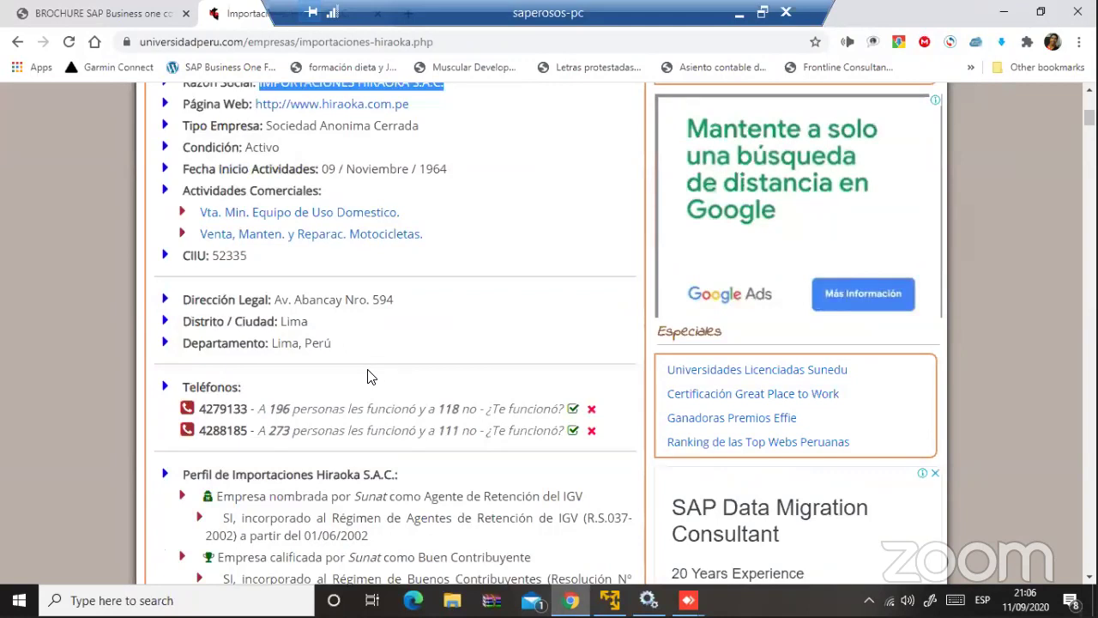
pyautogui.scroll(-3, 368, 376)
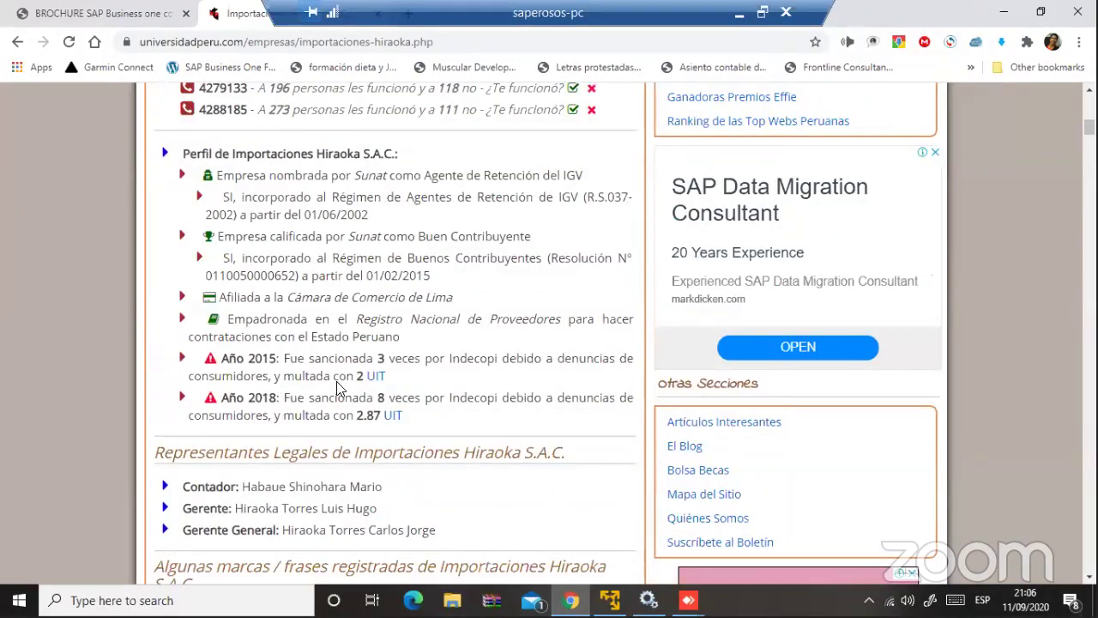
pyautogui.scroll(10, 405, 312)
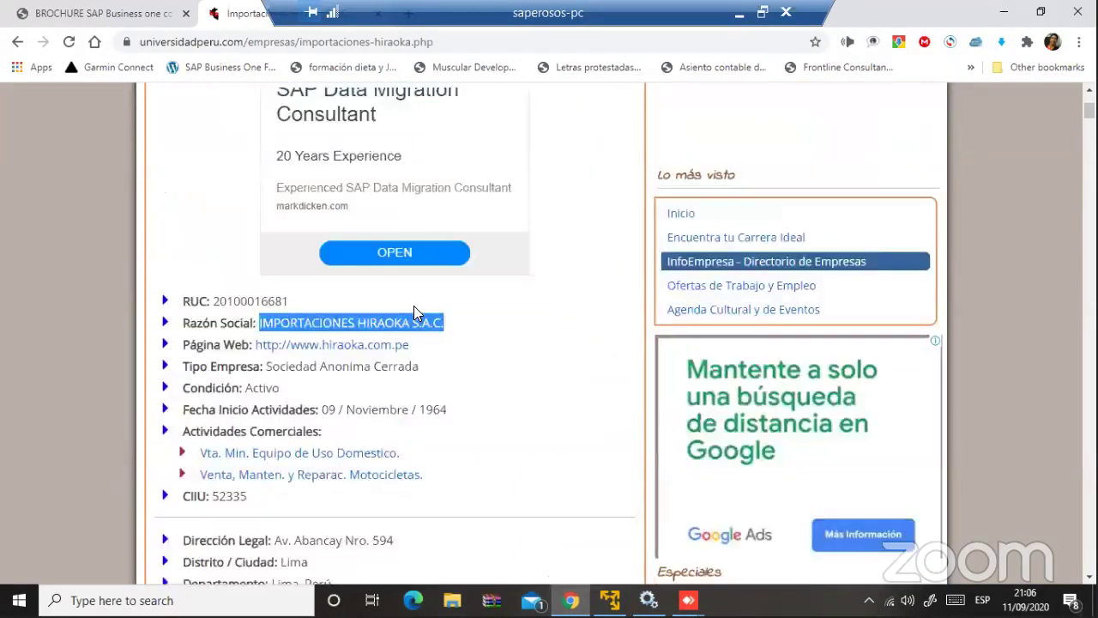
pyautogui.scroll(2, 415, 305)
pyautogui.scroll(-4, 415, 309)
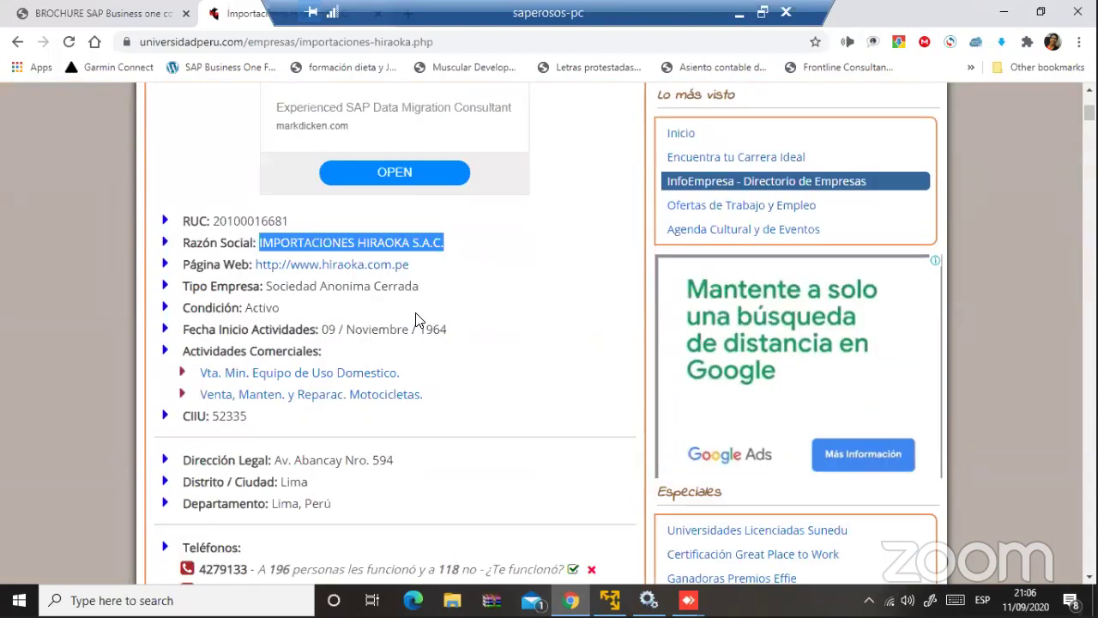
pyautogui.scroll(-5, 415, 317)
pyautogui.scroll(4, 439, 326)
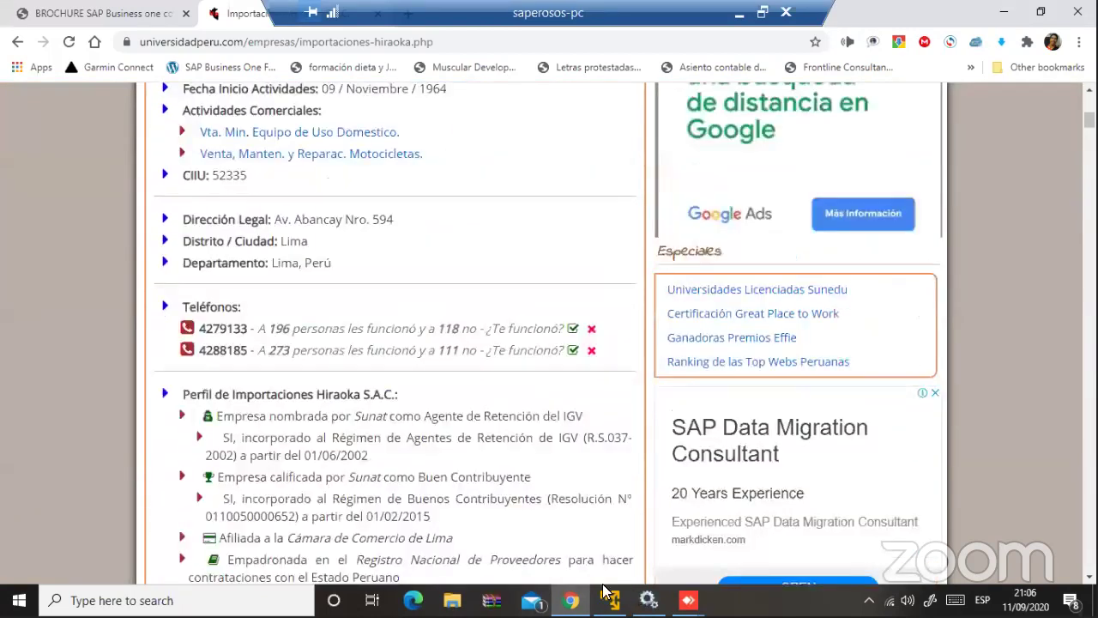
pyautogui.click(610, 599)
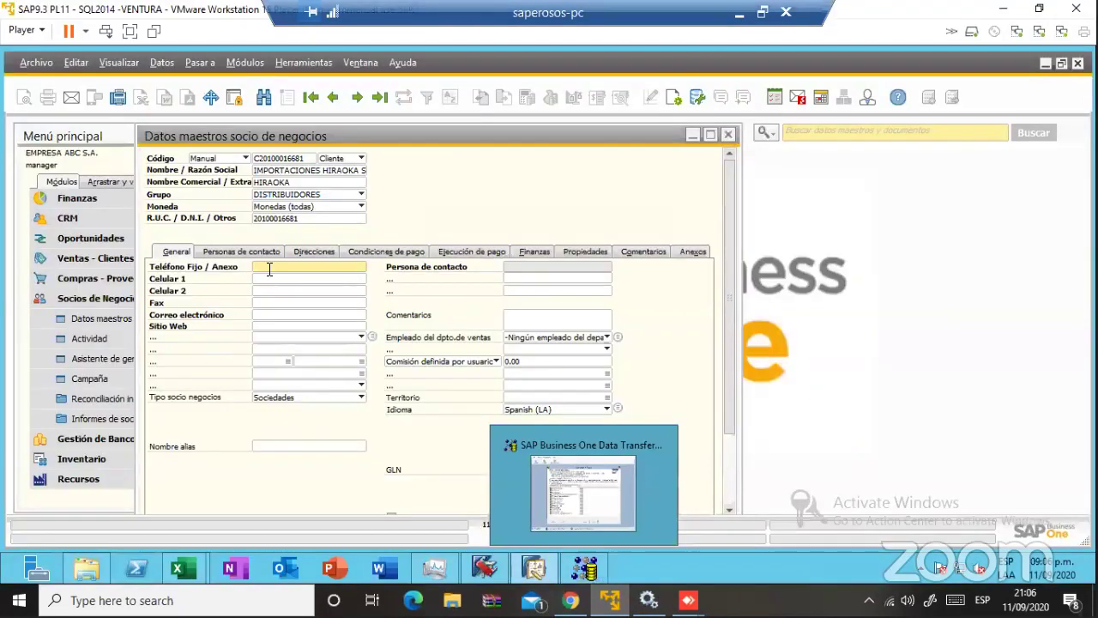
# Step: Enter the customer's landline in Teléfono Fijo, mobile in Celular 1 and e-mail in Correo electrónico
pyautogui.write('5340887')
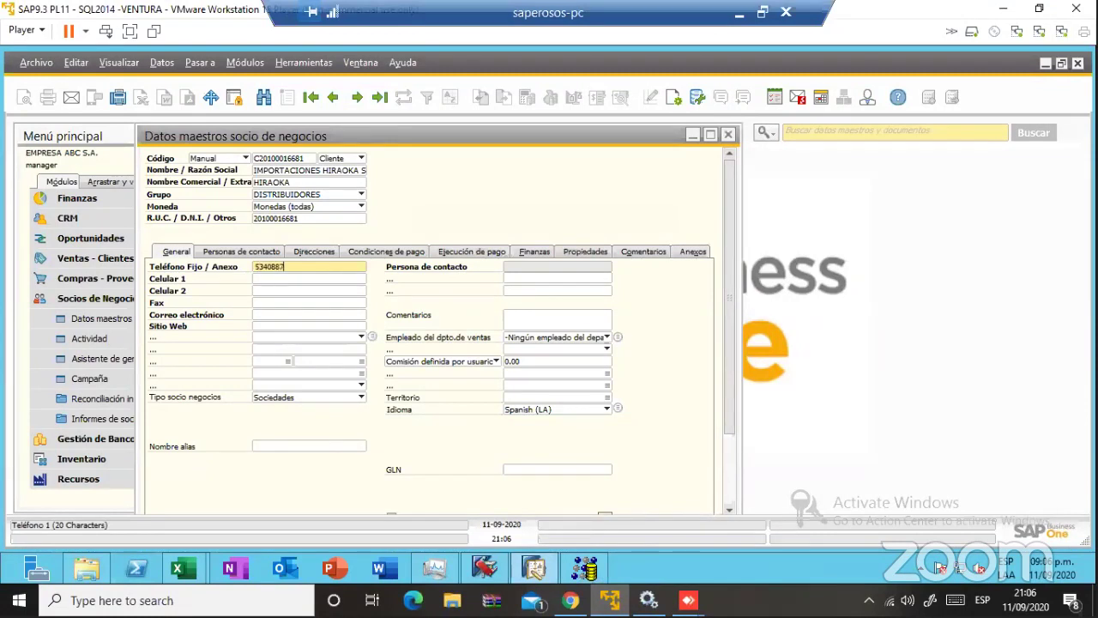
pyautogui.write('4')
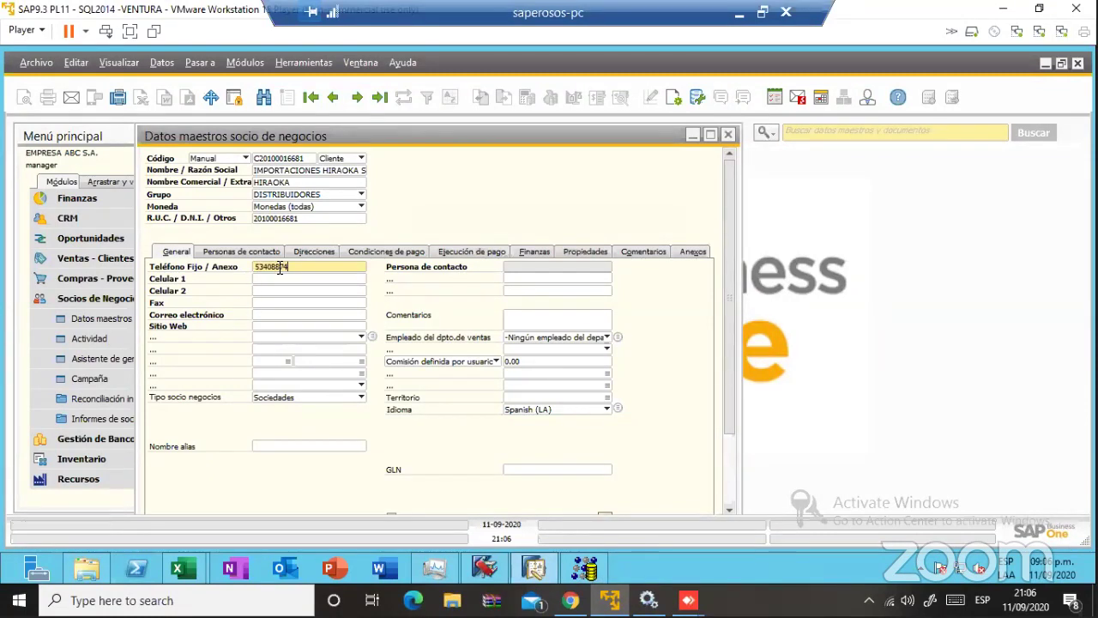
pyautogui.click(293, 278)
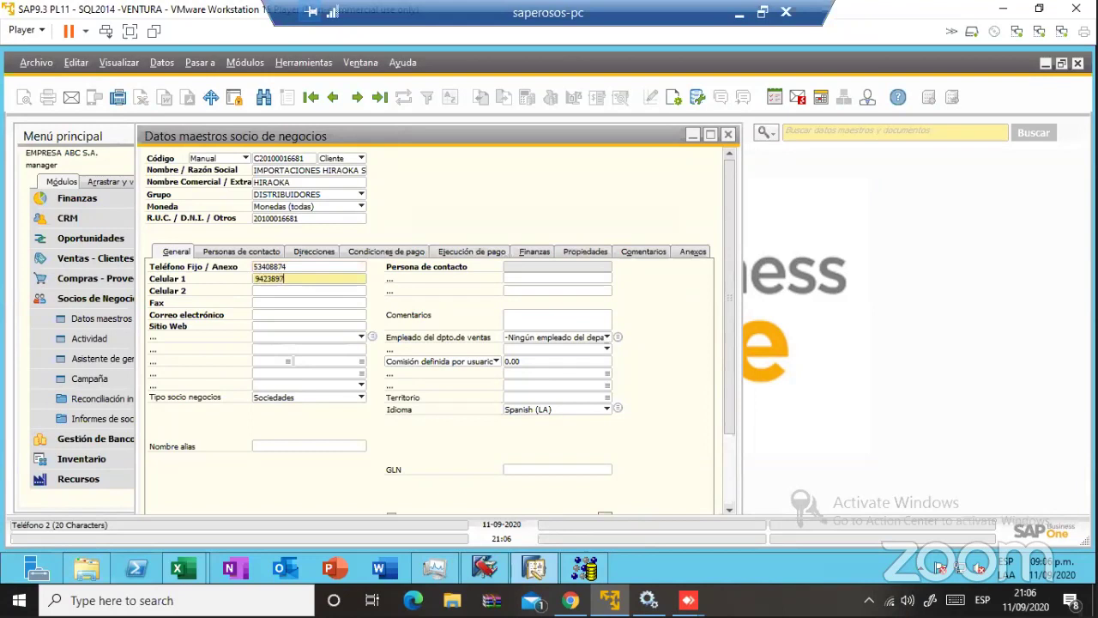
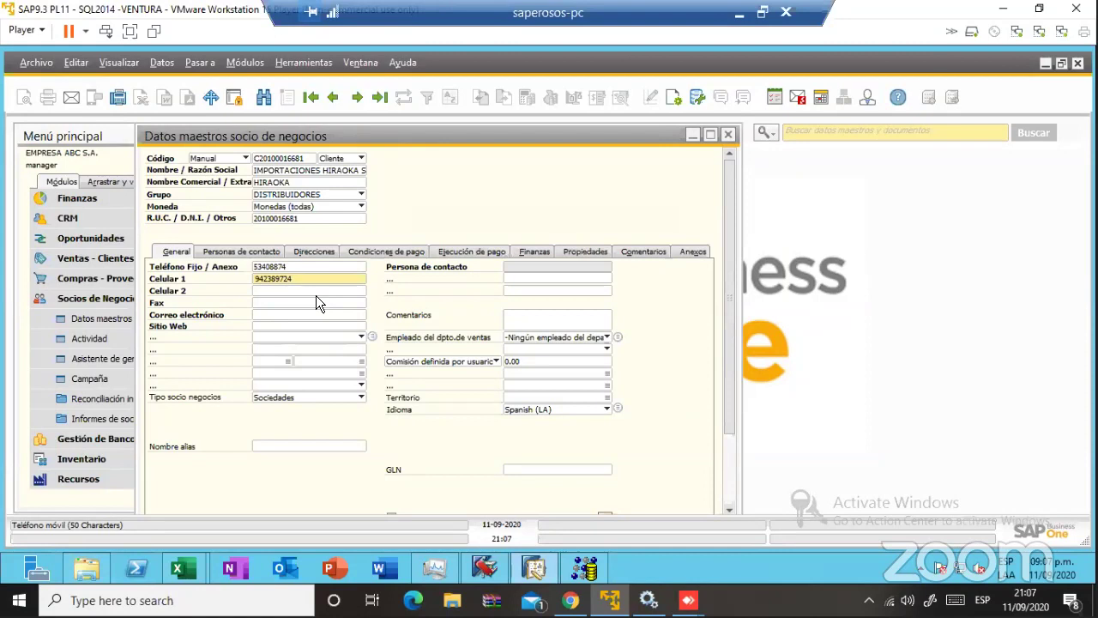
pyautogui.click(283, 314)
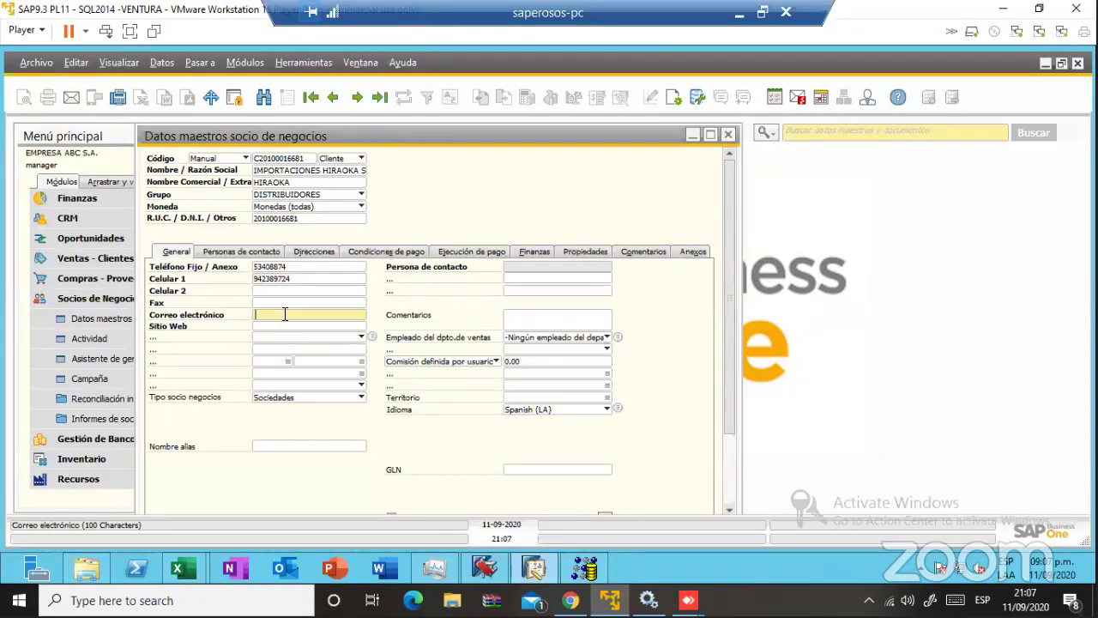
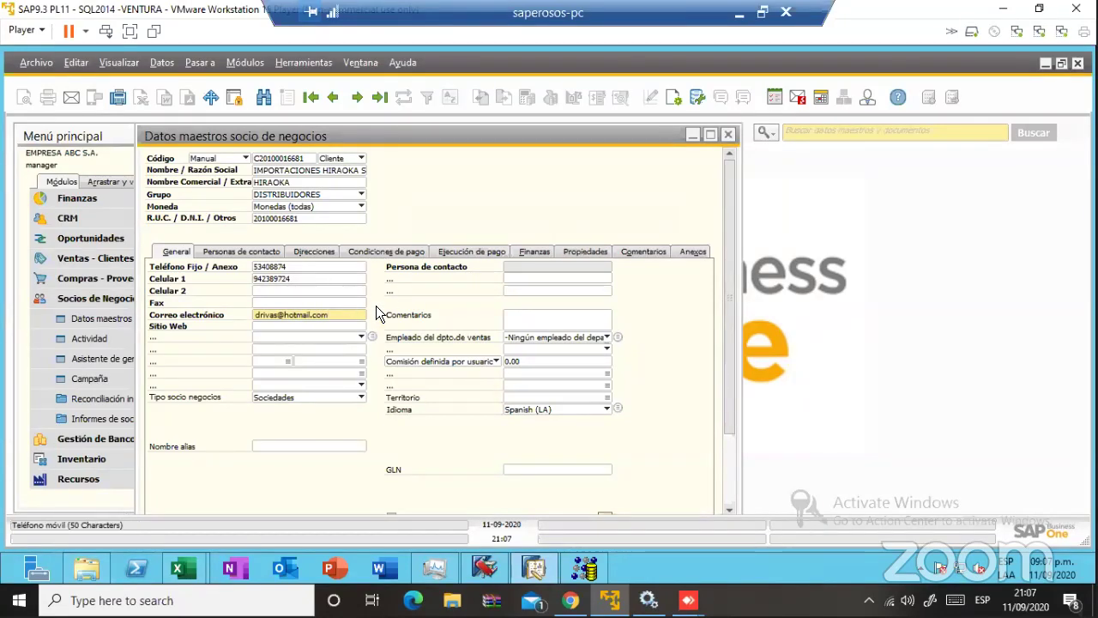
pyautogui.scroll(-3, 662, 385)
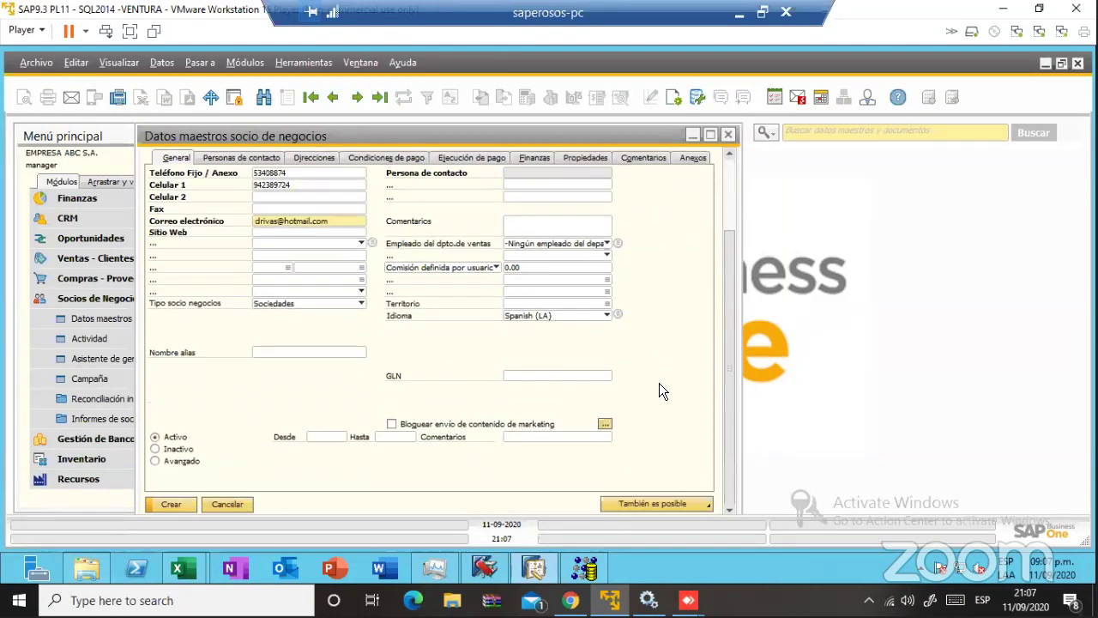
# Step: Select the Inactivo status option further down the General details
pyautogui.scroll(3, 659, 383)
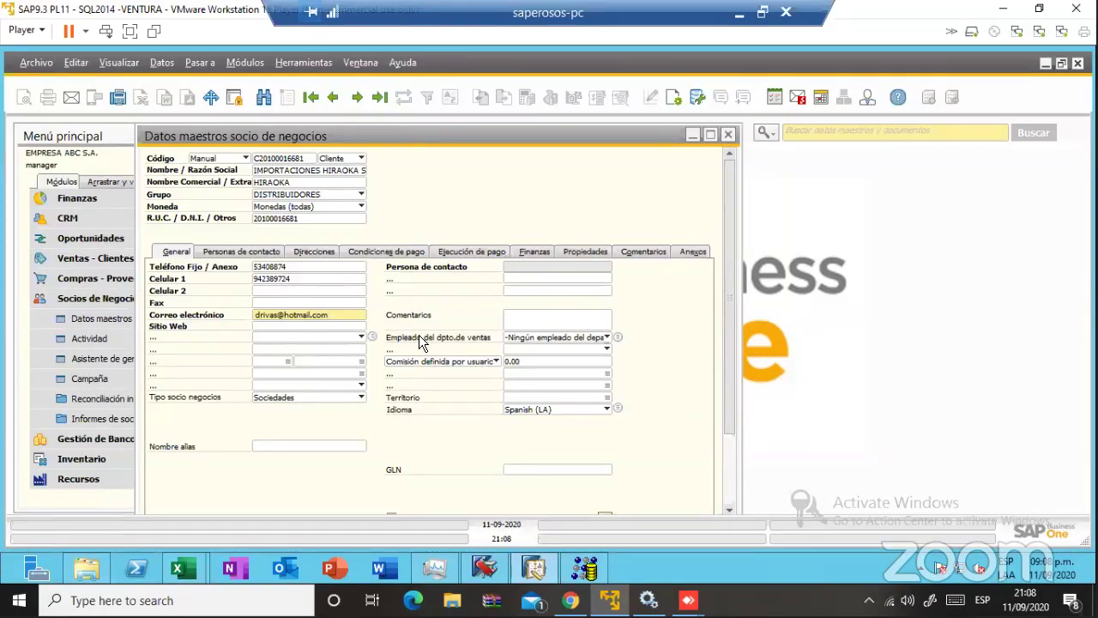
pyautogui.scroll(-2, 446, 351)
pyautogui.scroll(-1, 453, 360)
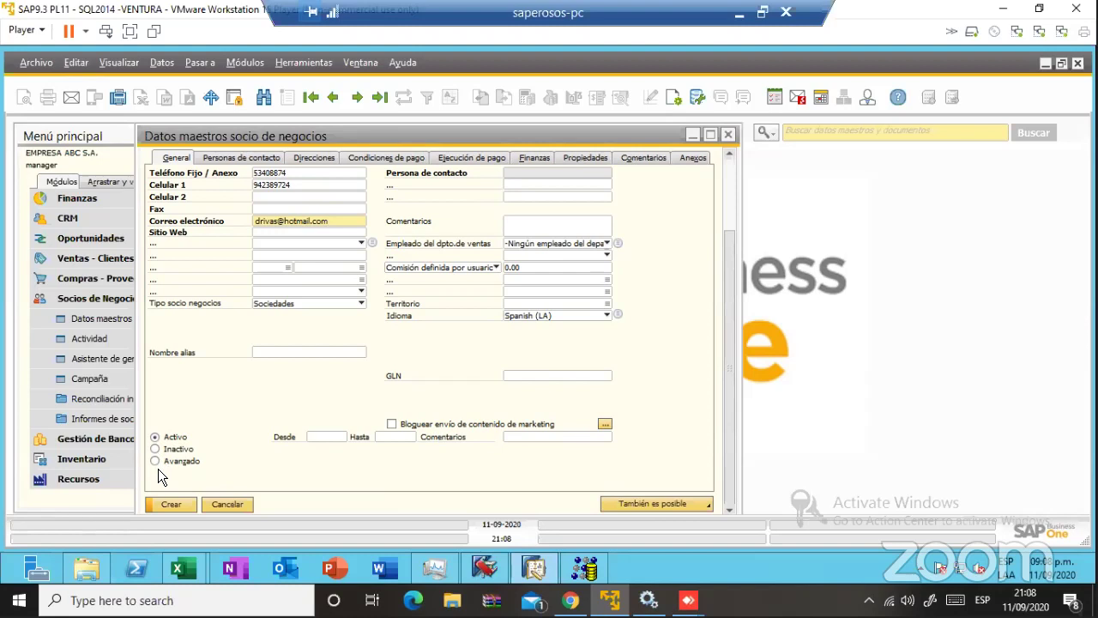
pyautogui.scroll(3, 198, 396)
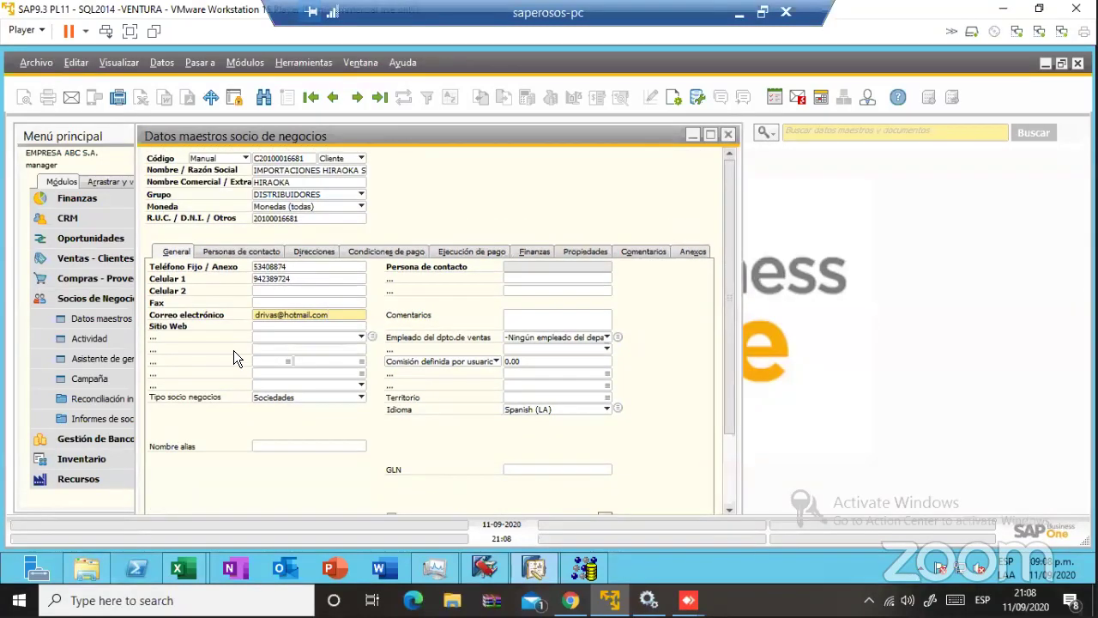
pyautogui.scroll(-1, 234, 358)
pyautogui.scroll(-2, 233, 358)
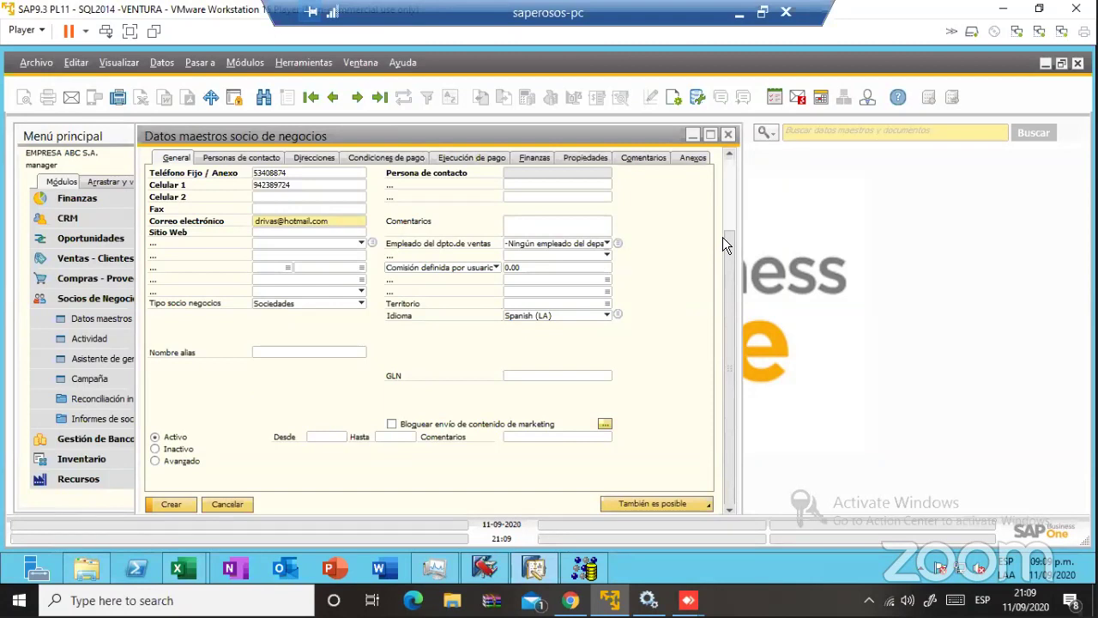
pyautogui.moveTo(722, 236); pyautogui.dragTo(719, 338)
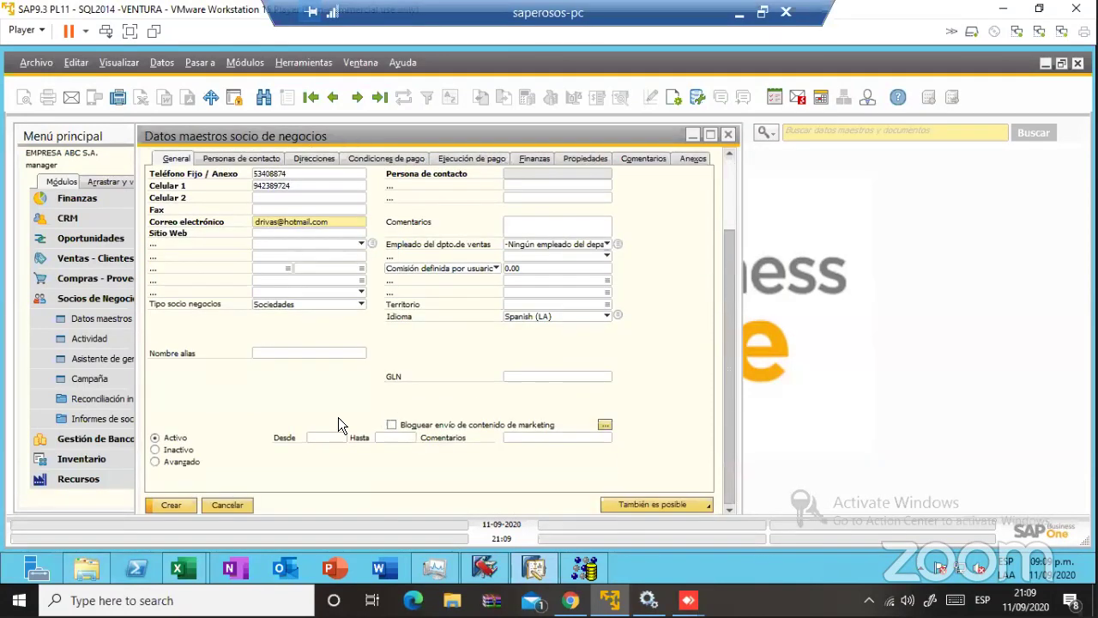
pyautogui.click(155, 449)
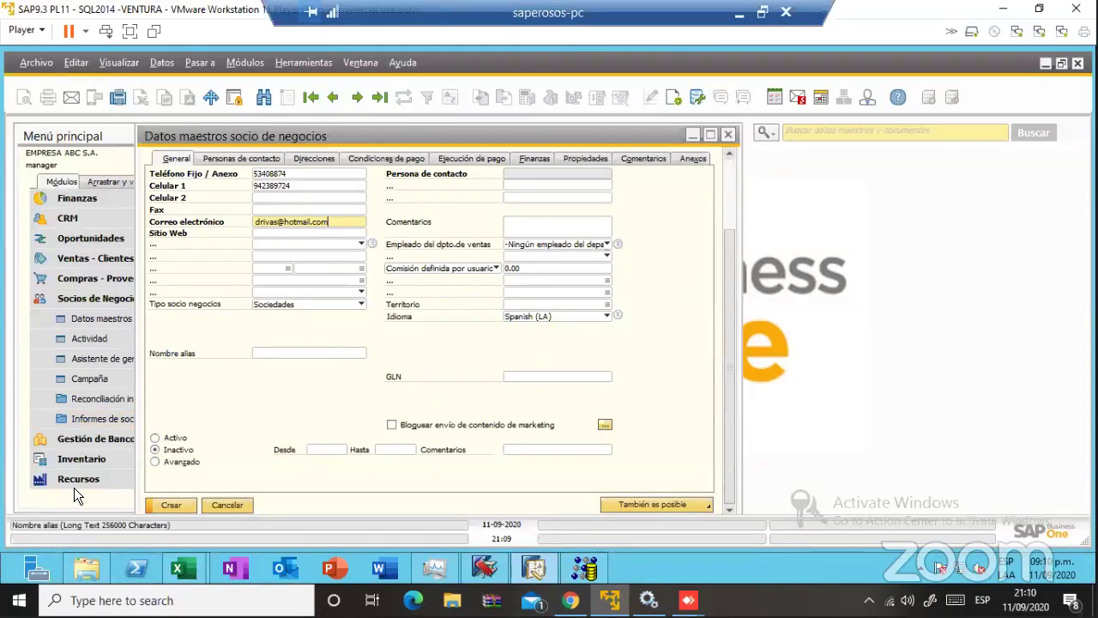
# Step: Switch from the Sitio Web field to the Personas de contacto tab
pyautogui.scroll(3, 415, 394)
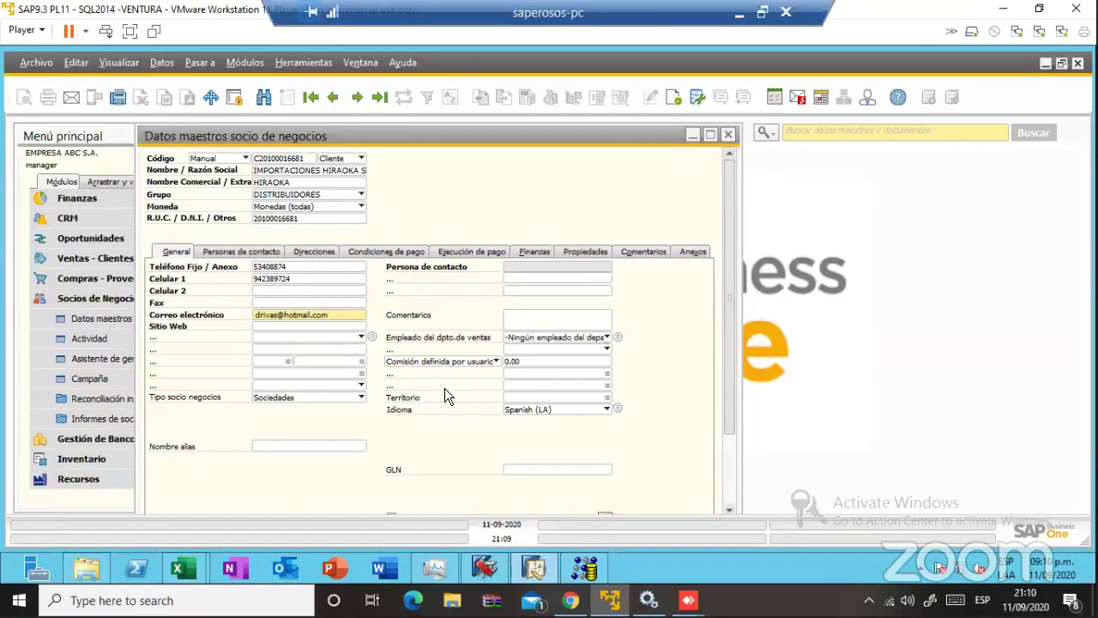
pyautogui.scroll(-1, 613, 393)
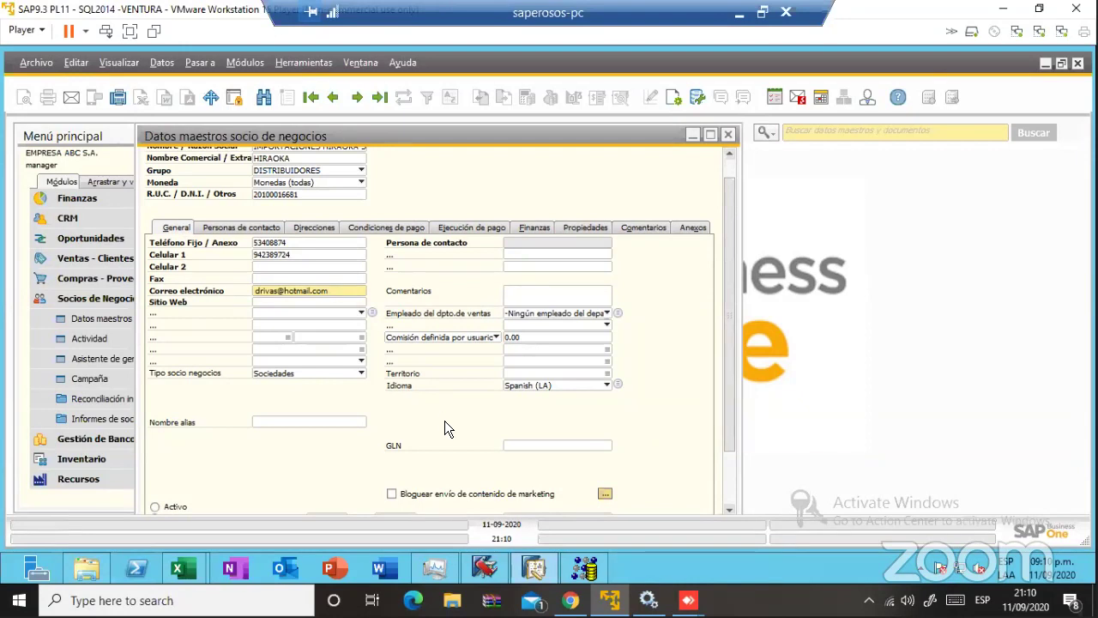
pyautogui.click(305, 302)
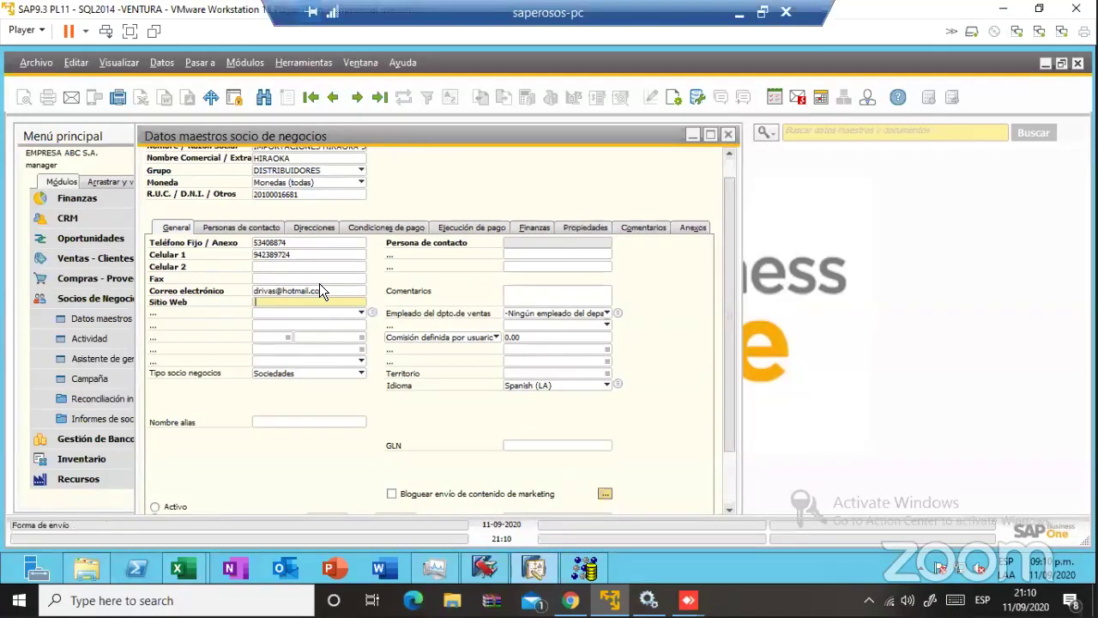
pyautogui.click(261, 229)
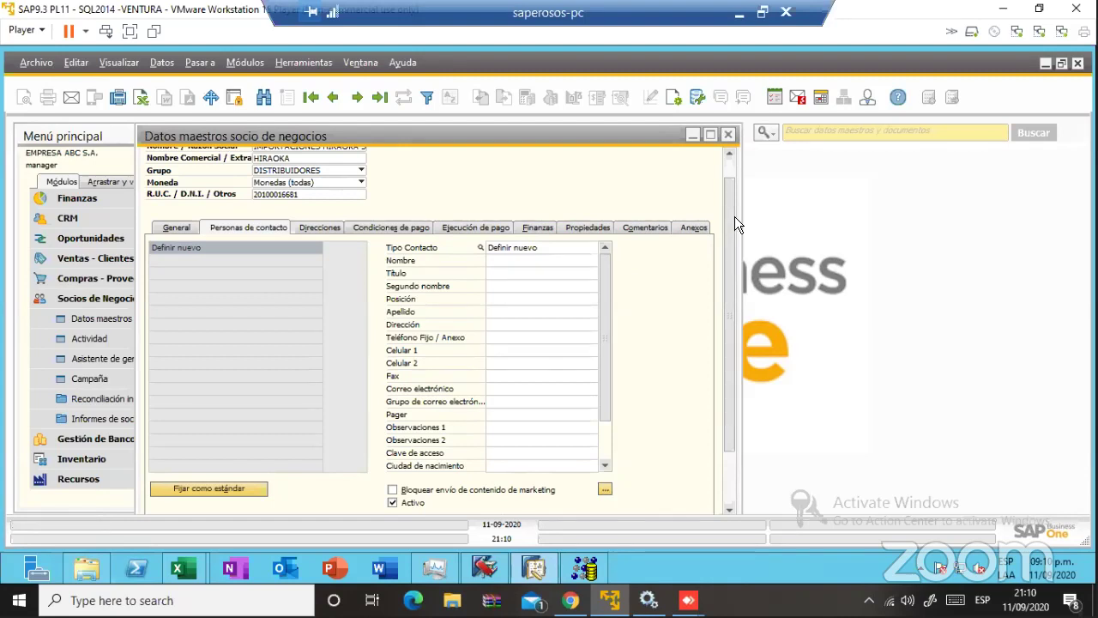
# Step: Add a new contact with ID Compras and enter the contact's full name
pyautogui.scroll(1, 405, 227)
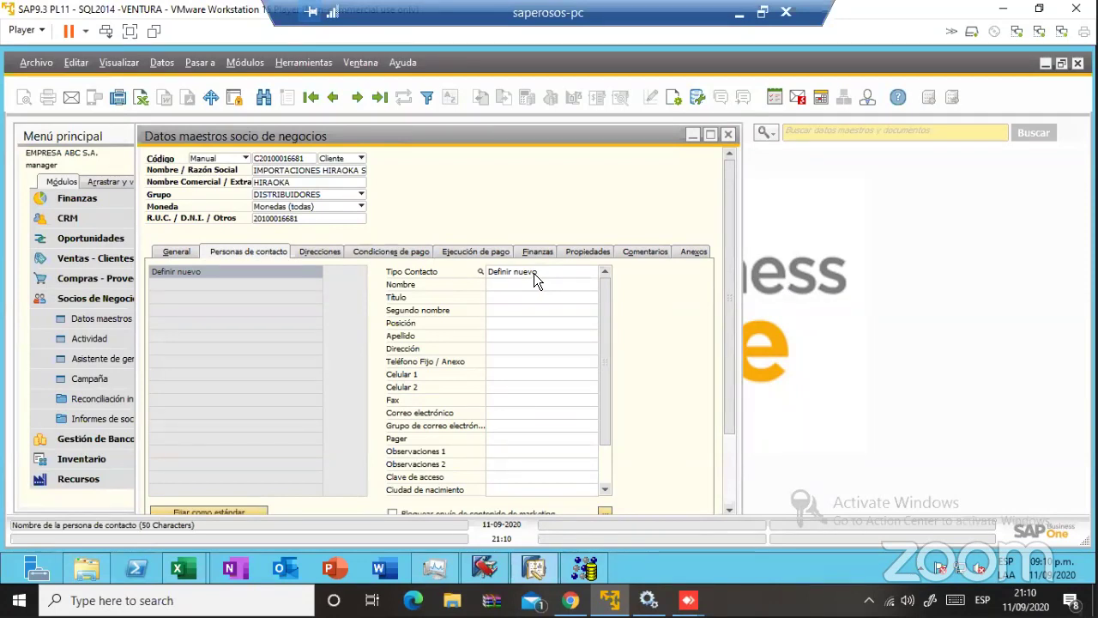
pyautogui.click(537, 273)
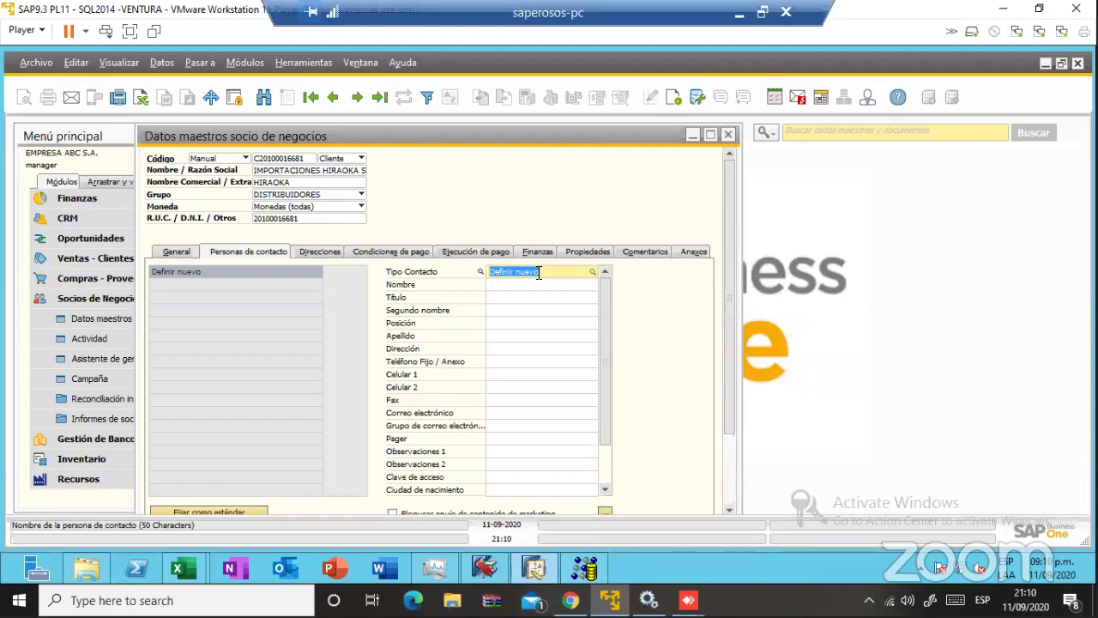
pyautogui.write('C')
pyautogui.write('ompras')
pyautogui.press('Tab')
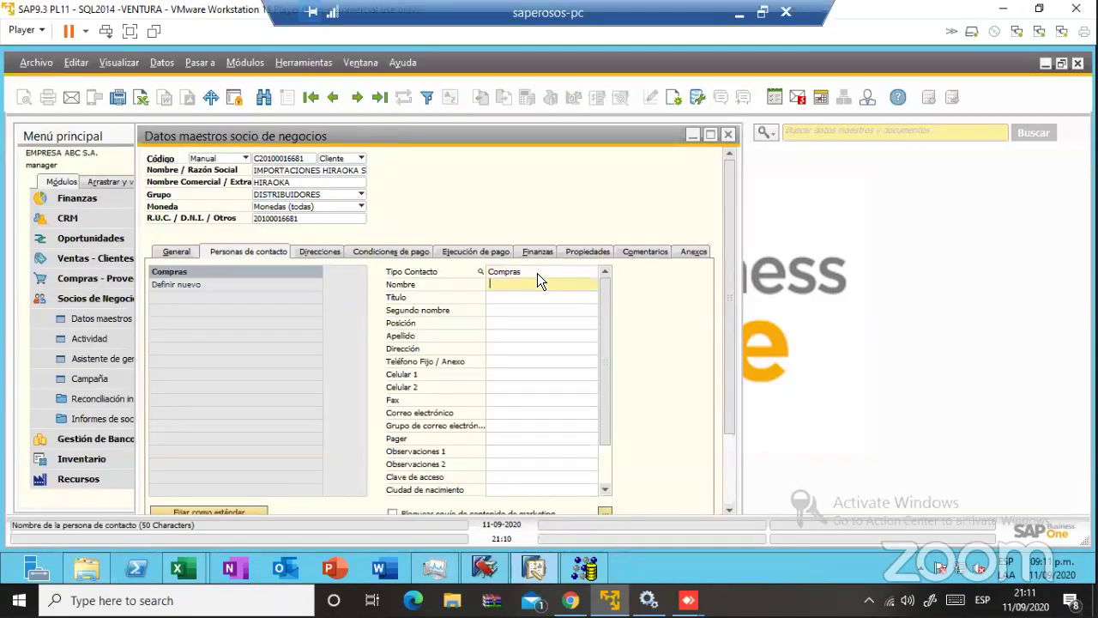
pyautogui.press('Tab')
# Step: Give the contact title Jefe, position Jefe de logistica, and its mobile and landline numbers
pyautogui.write('L')
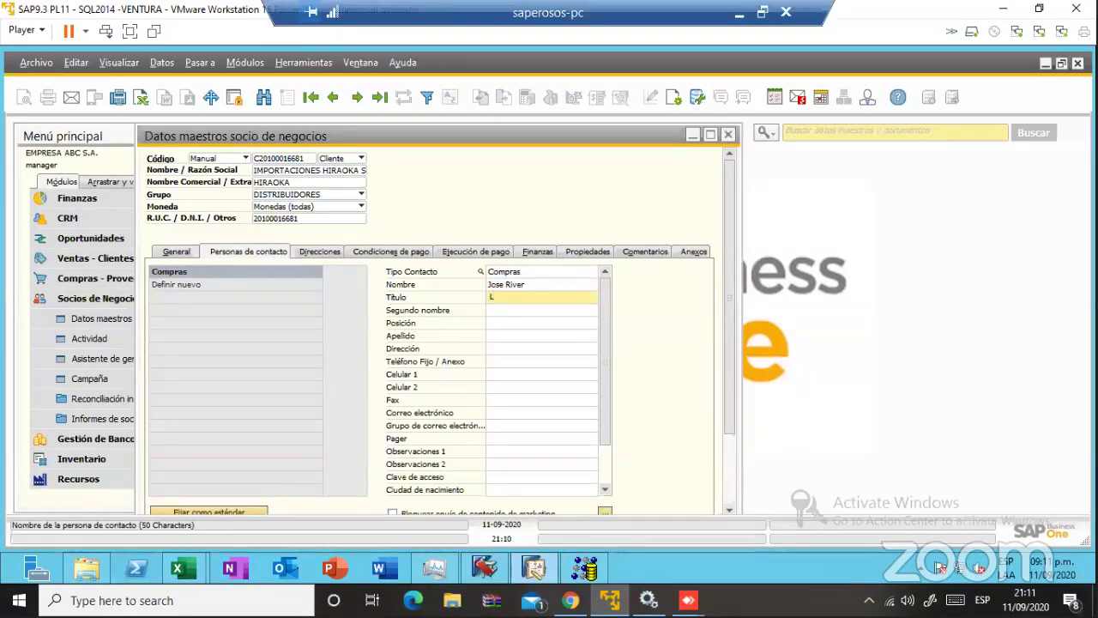
pyautogui.press('BackSpace')
pyautogui.write('Jefe de lo')
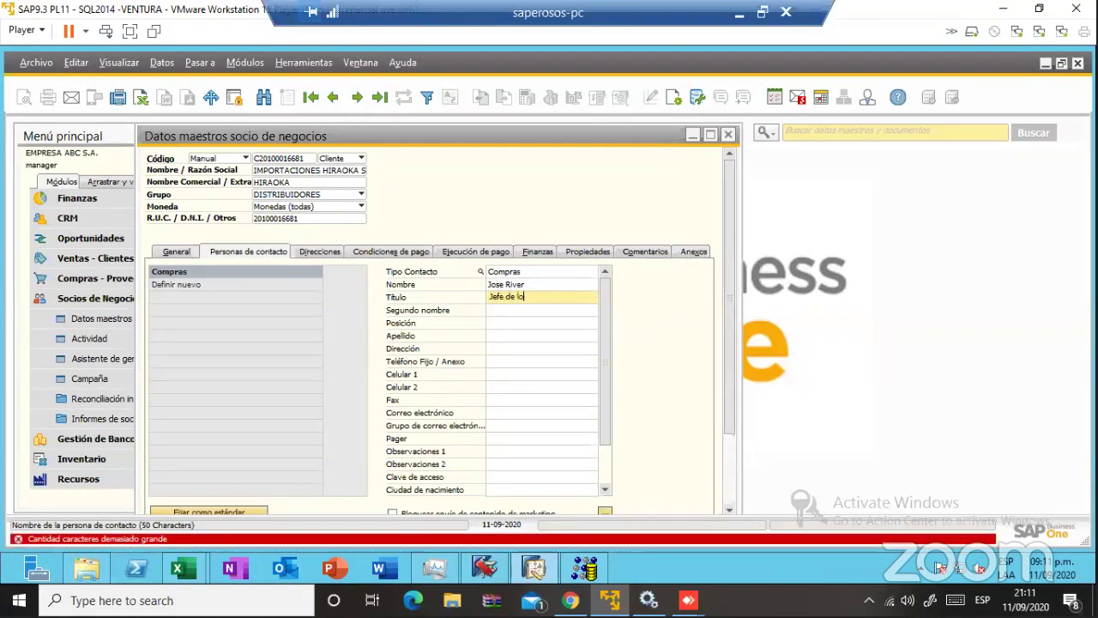
pyautogui.press('BackSpace')
pyautogui.press('BackSpace')
pyautogui.press('BackSpace')
pyautogui.press('BackSpace')
pyautogui.press('BackSpace')
pyautogui.press('BackSpace')
pyautogui.press('Tab')
pyautogui.press('Tab')
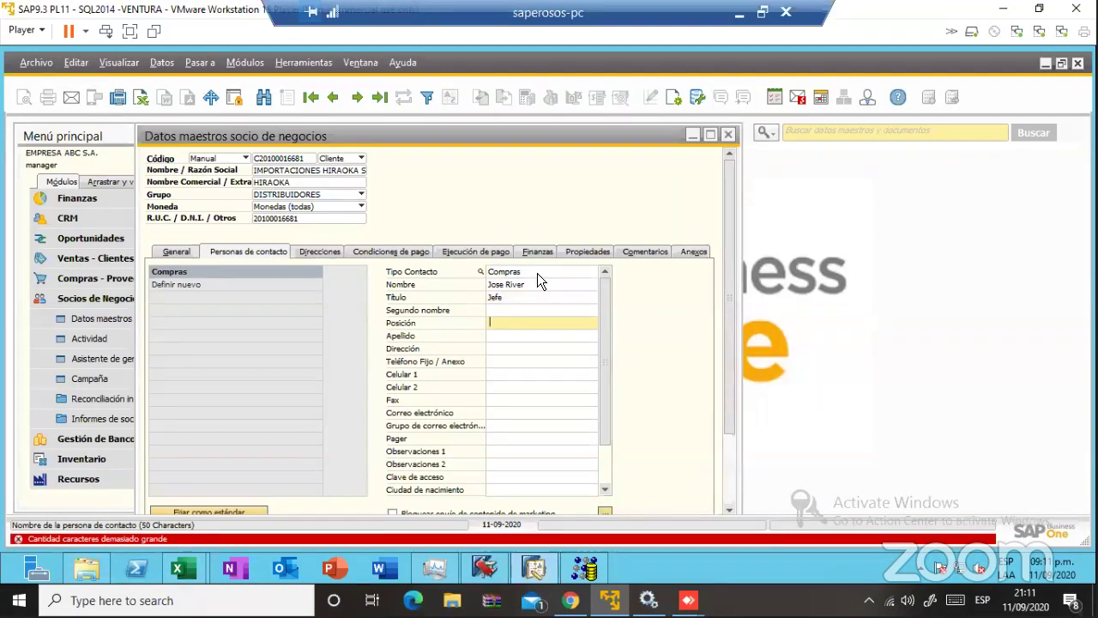
pyautogui.write('Jefe de logistica')
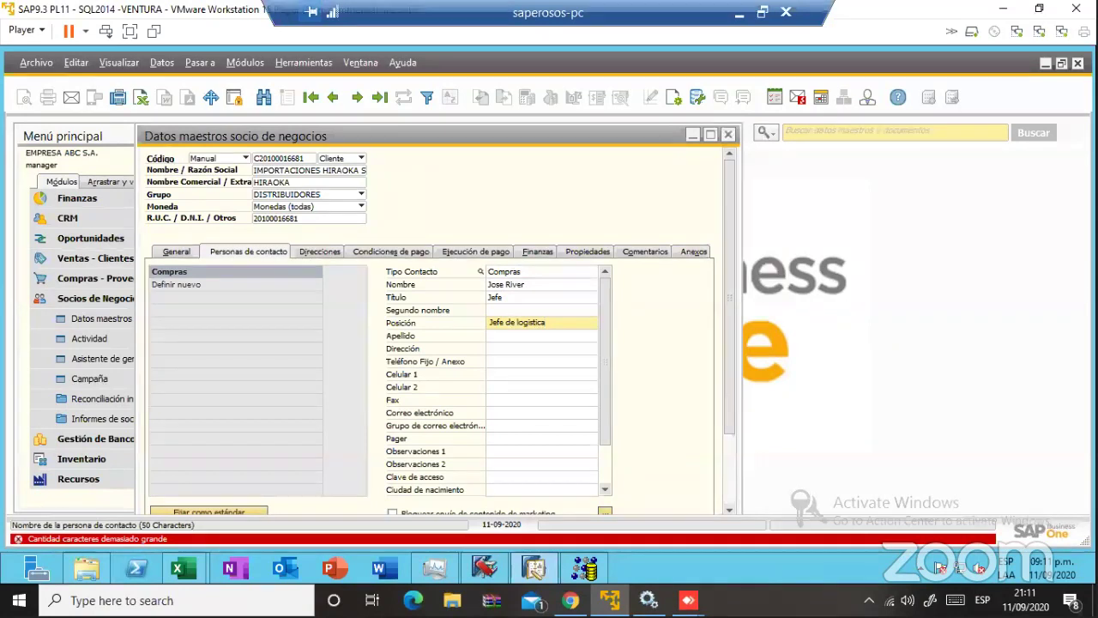
pyautogui.click(503, 374)
pyautogui.write('754735475')
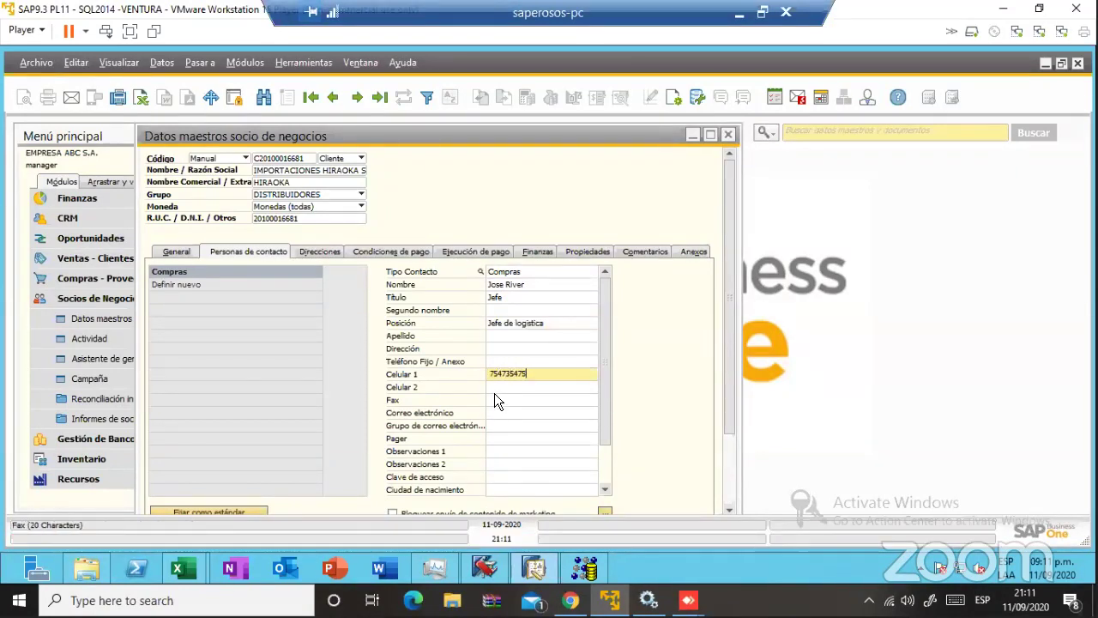
pyautogui.click(525, 360)
pyautogui.write('745645')
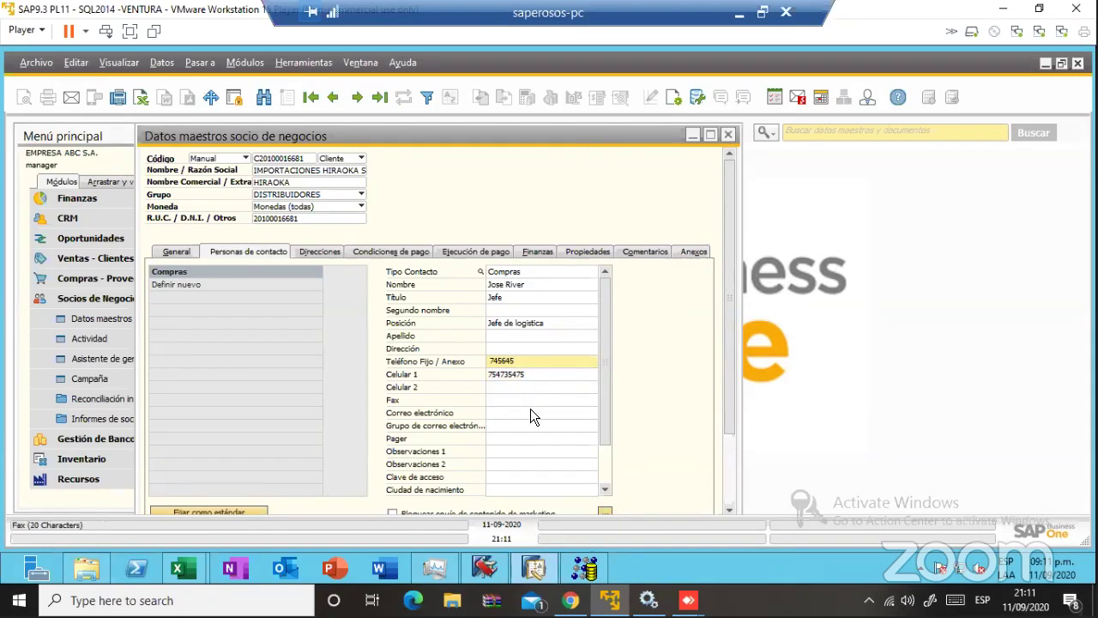
pyautogui.scroll(-2, 531, 416)
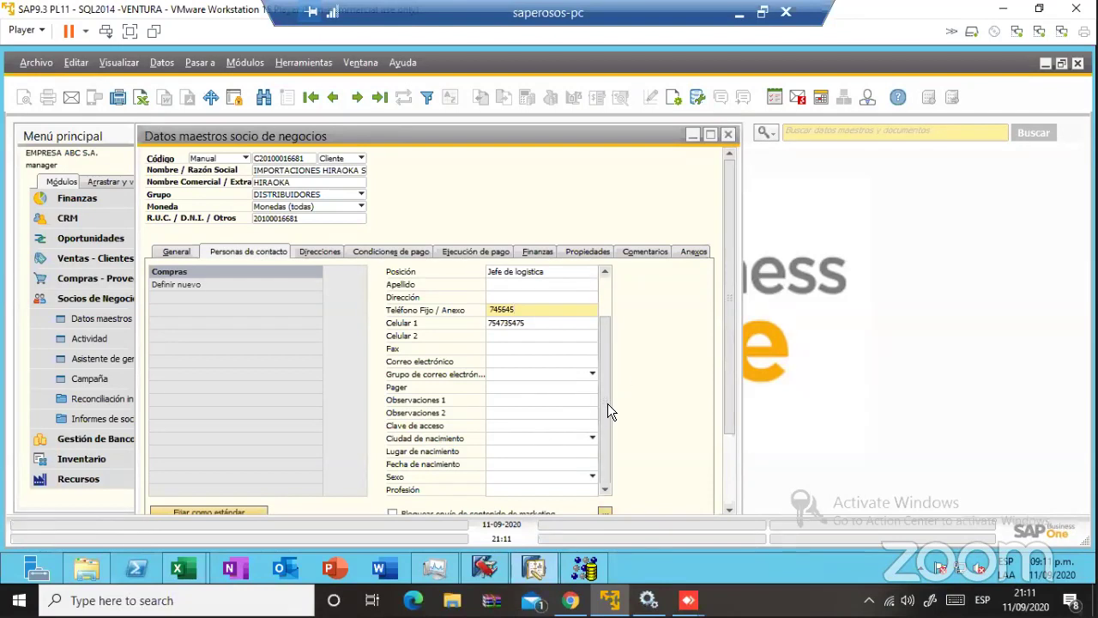
pyautogui.scroll(2, 519, 334)
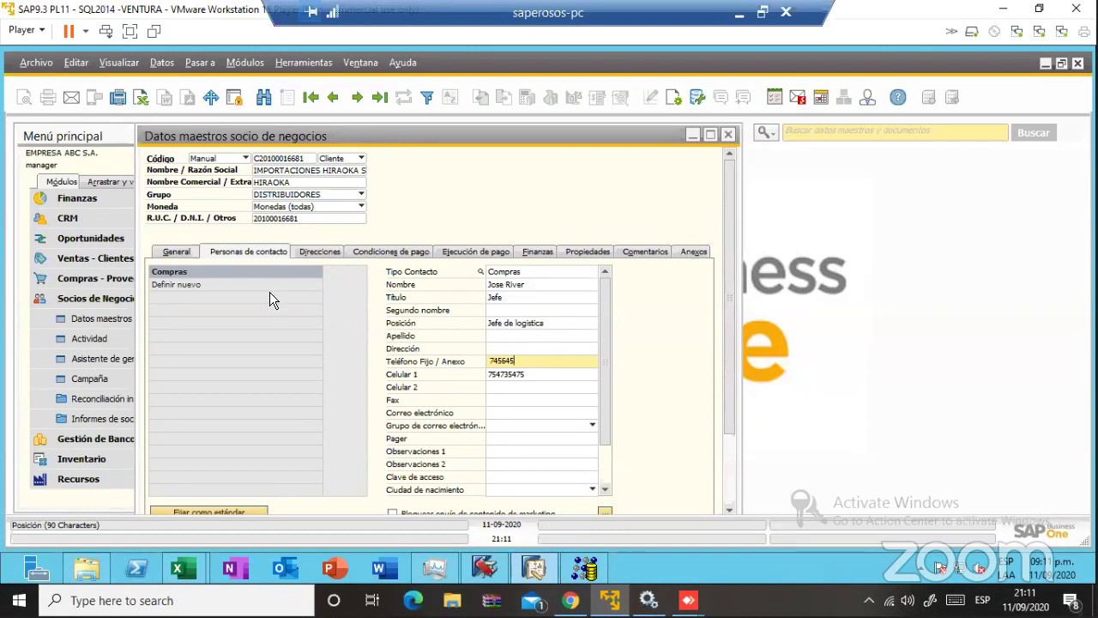
# Step: Open the Direcciones tab of the Hiraoka business partner record
pyautogui.click(320, 252)
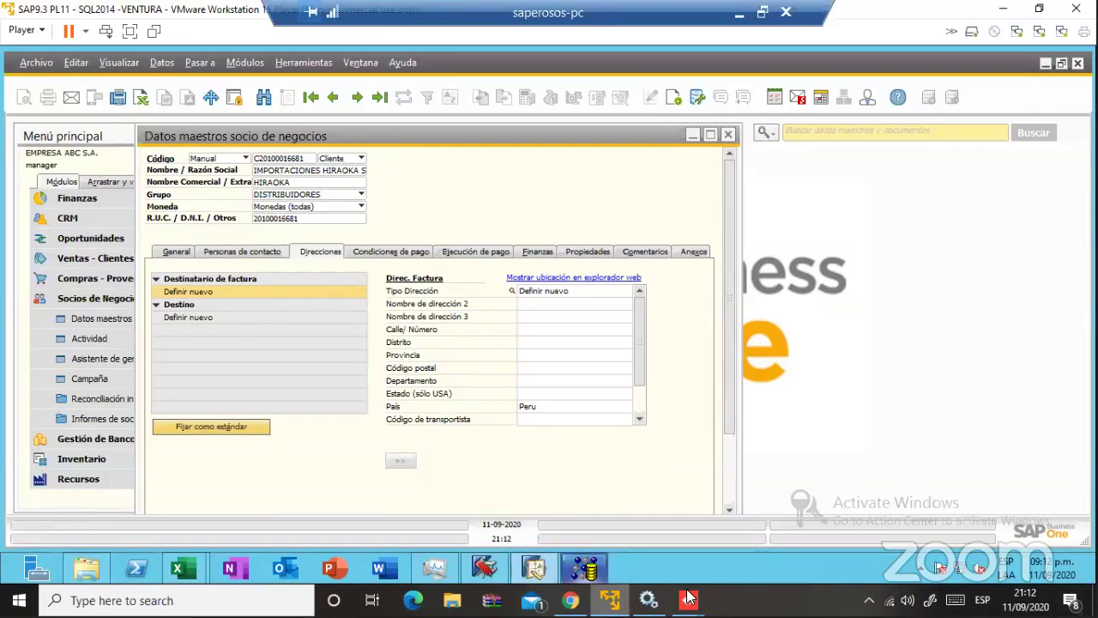
# Step: Copy the company's legal address from its directory page in Chrome, then return to SAP
pyautogui.moveTo(585, 568)
pyautogui.click(570, 600)
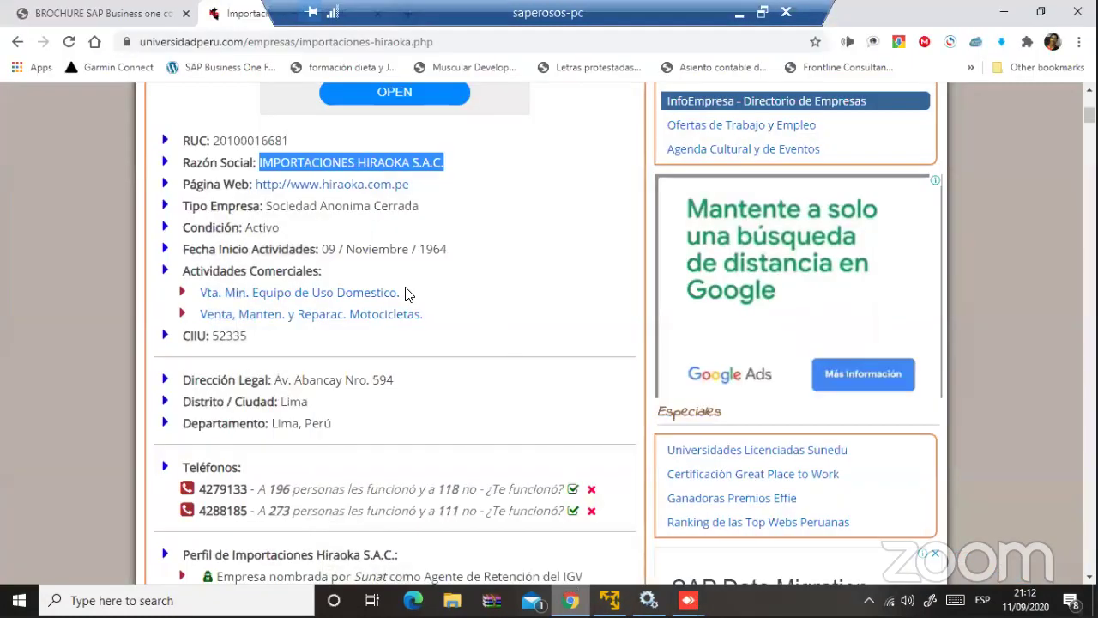
pyautogui.scroll(1, 471, 284)
pyautogui.scroll(-2, 471, 291)
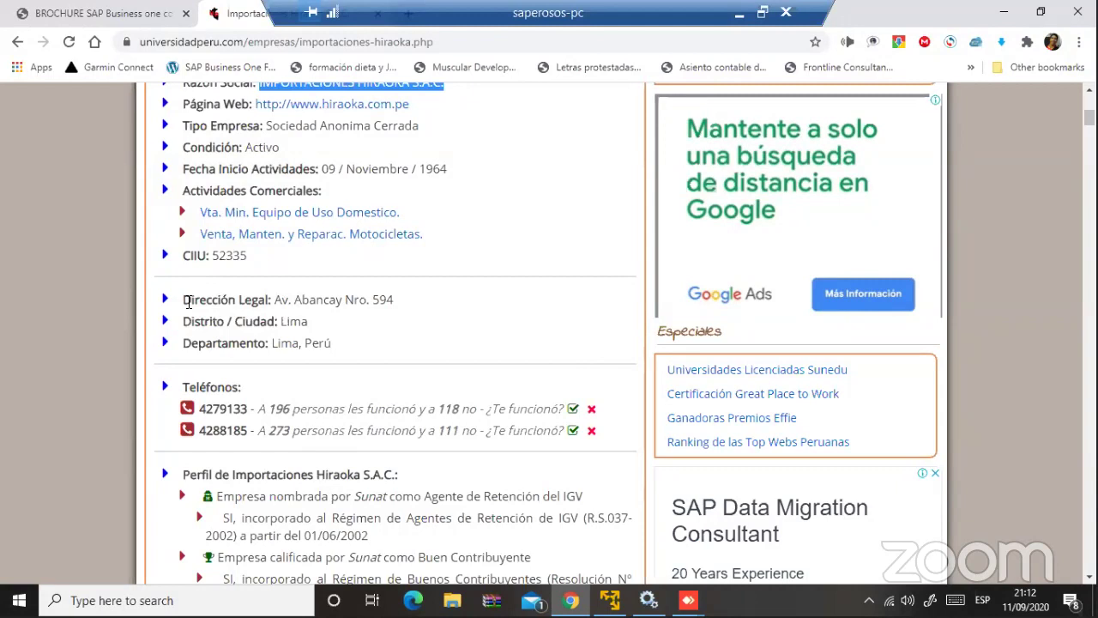
pyautogui.moveTo(394, 299); pyautogui.dragTo(275, 308)
pyautogui.hotkey('ctrl', 'c')
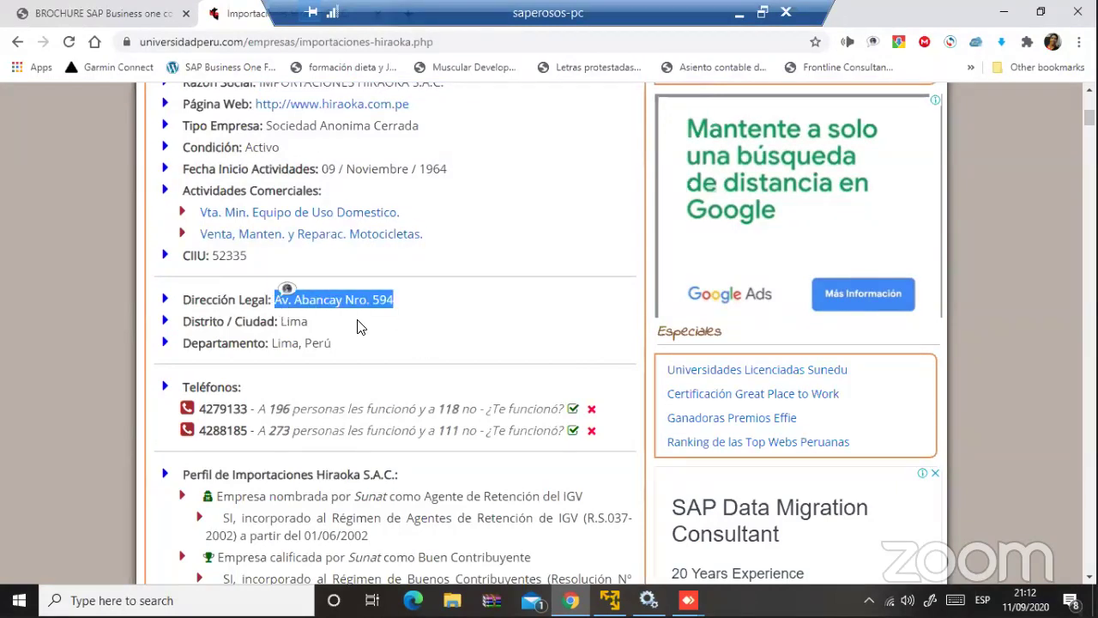
pyautogui.click(610, 599)
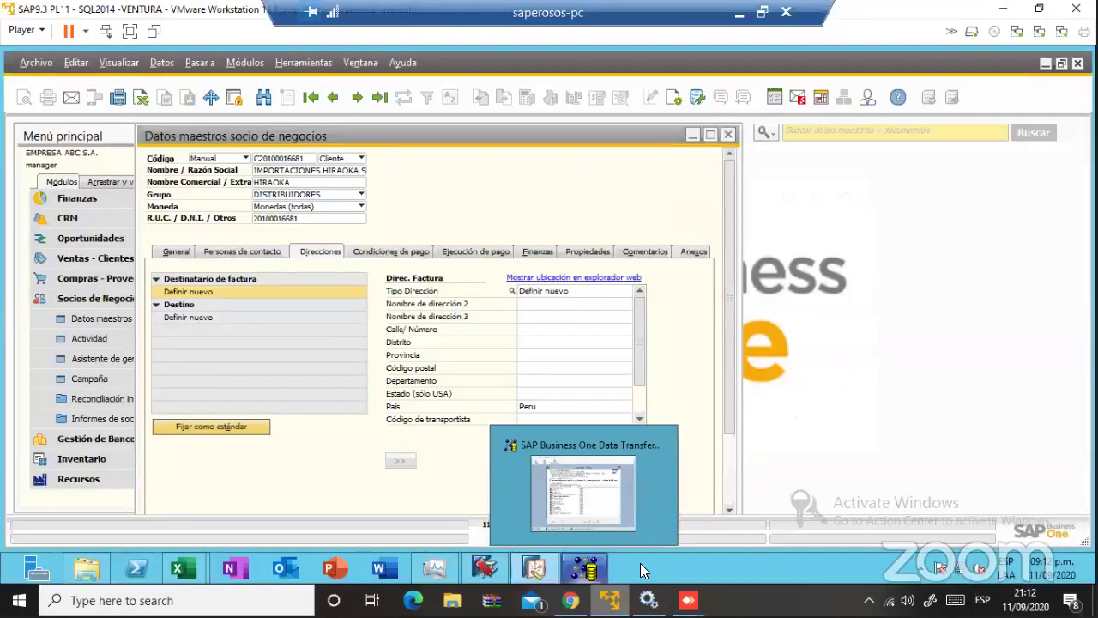
# Step: Create bill-to address LEGAL, splitting the pasted address into address name 2 and Calle/ Número
pyautogui.click(600, 291)
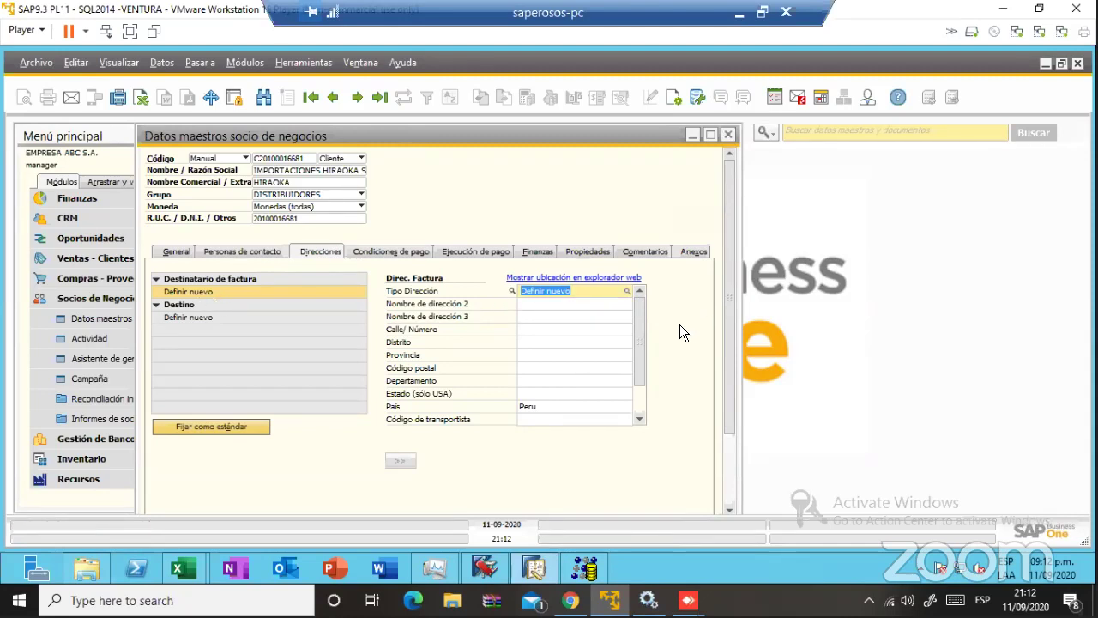
pyautogui.write('LEGAL')
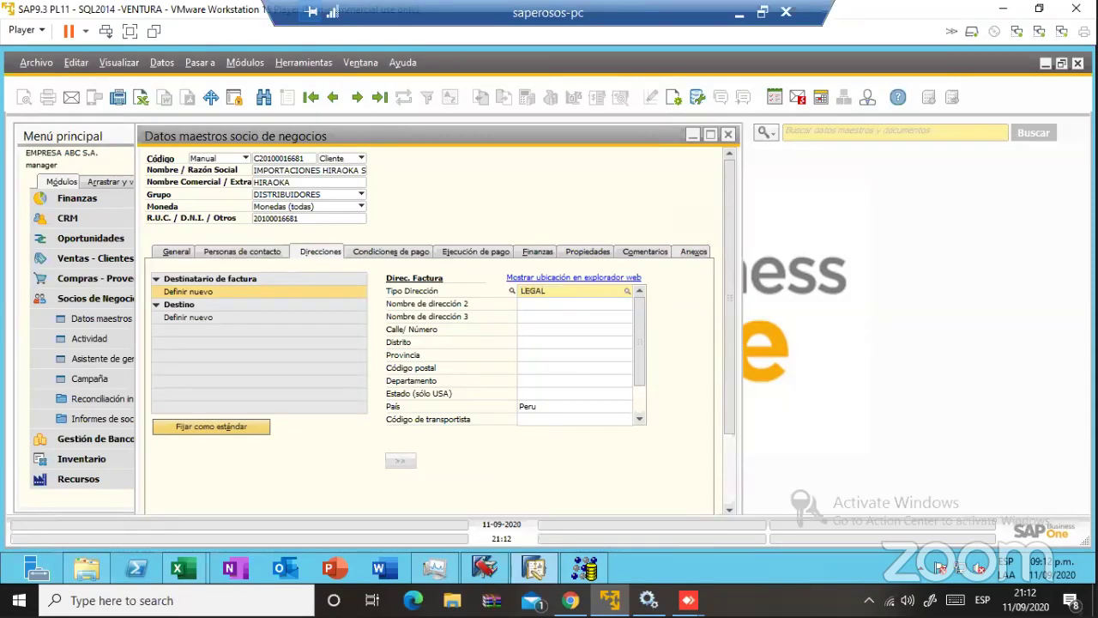
pyautogui.press('Tab')
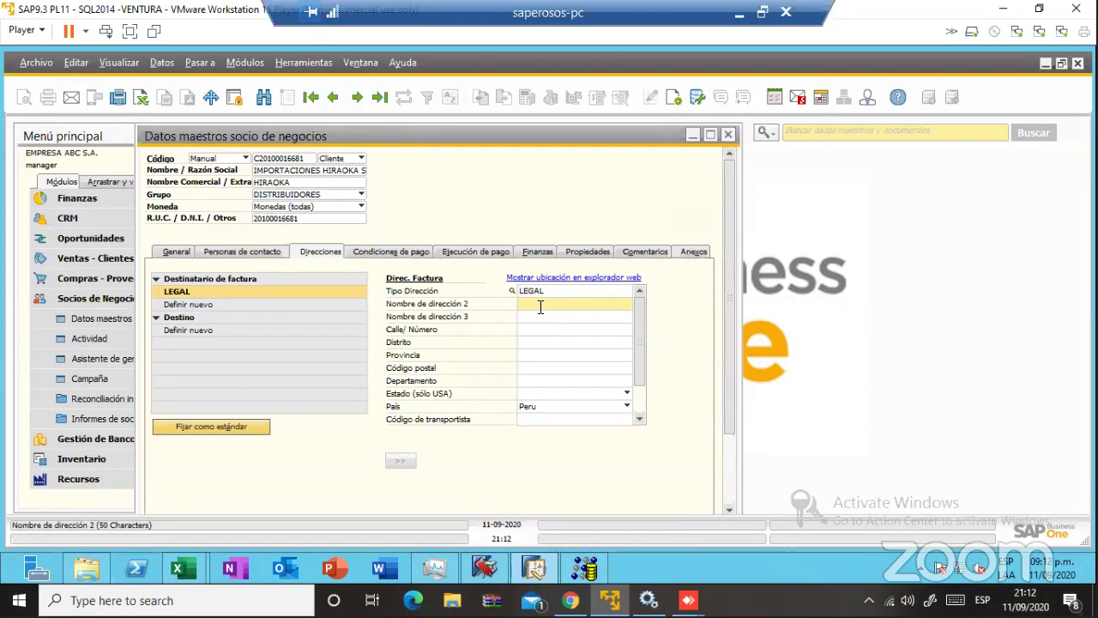
pyautogui.hotkey('ctrl', 'v')
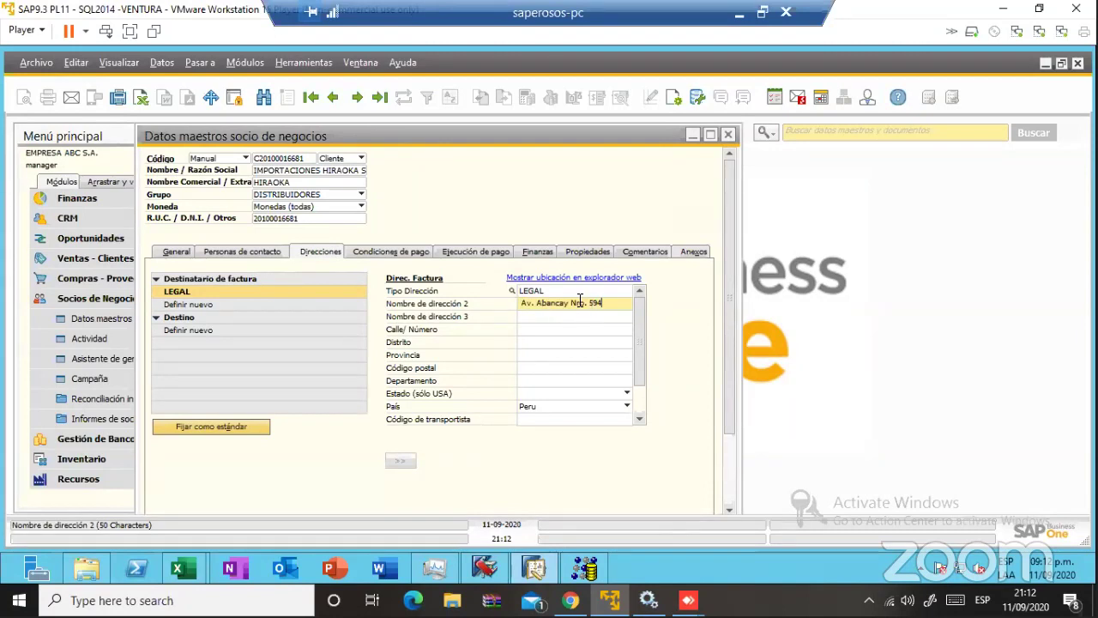
pyautogui.moveTo(572, 302); pyautogui.dragTo(612, 302)
pyautogui.hotkey('ctrl', 'c')
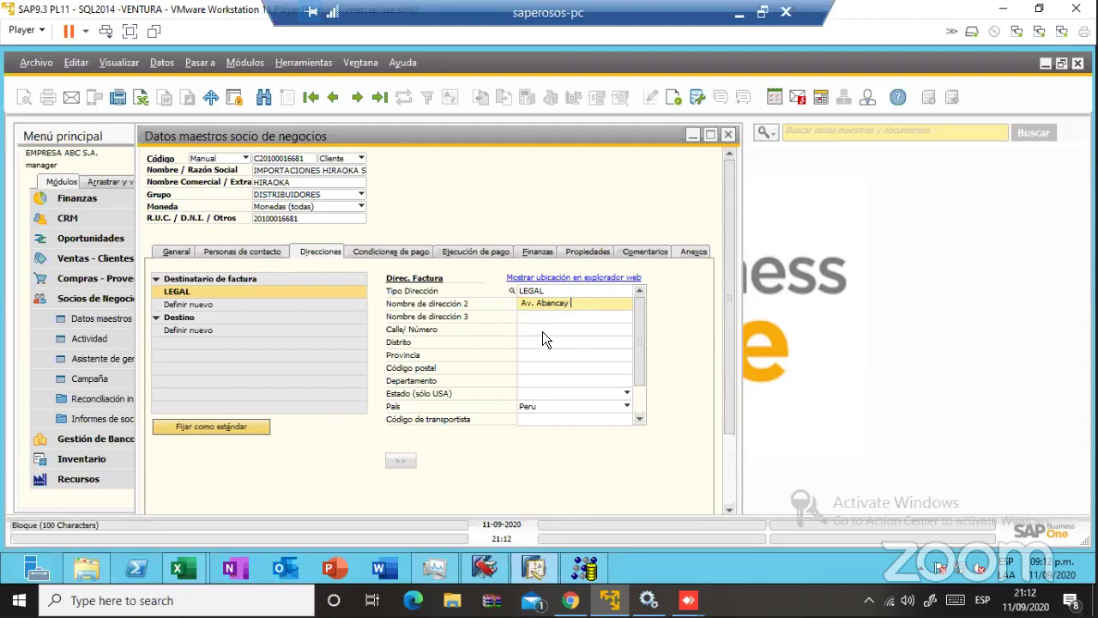
pyautogui.click(542, 330)
pyautogui.hotkey('ctrl', 'v')
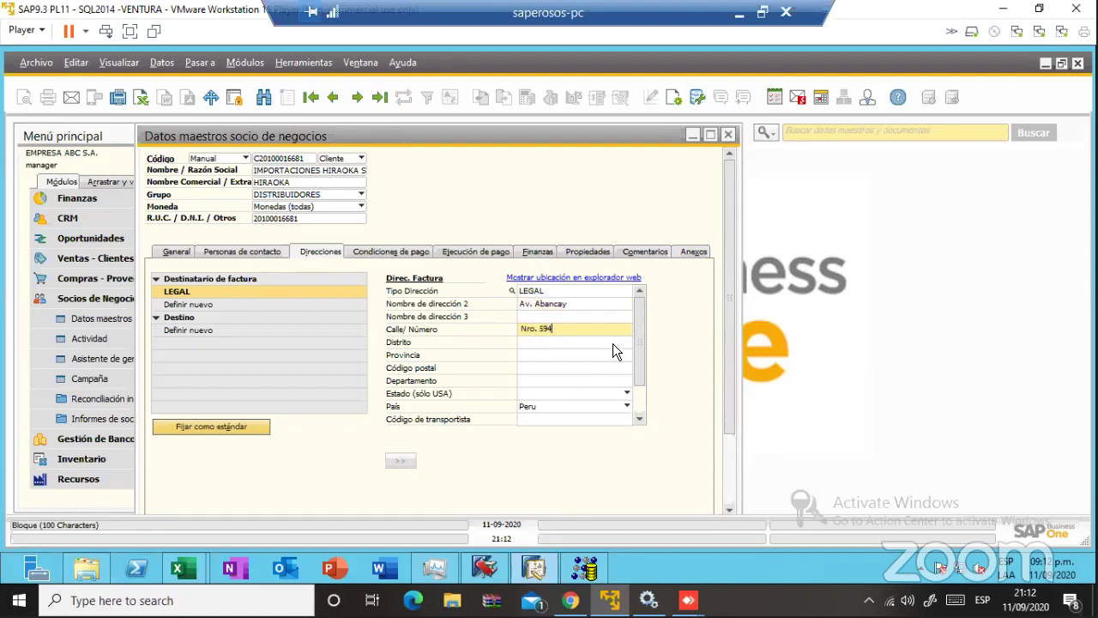
pyautogui.click(612, 343)
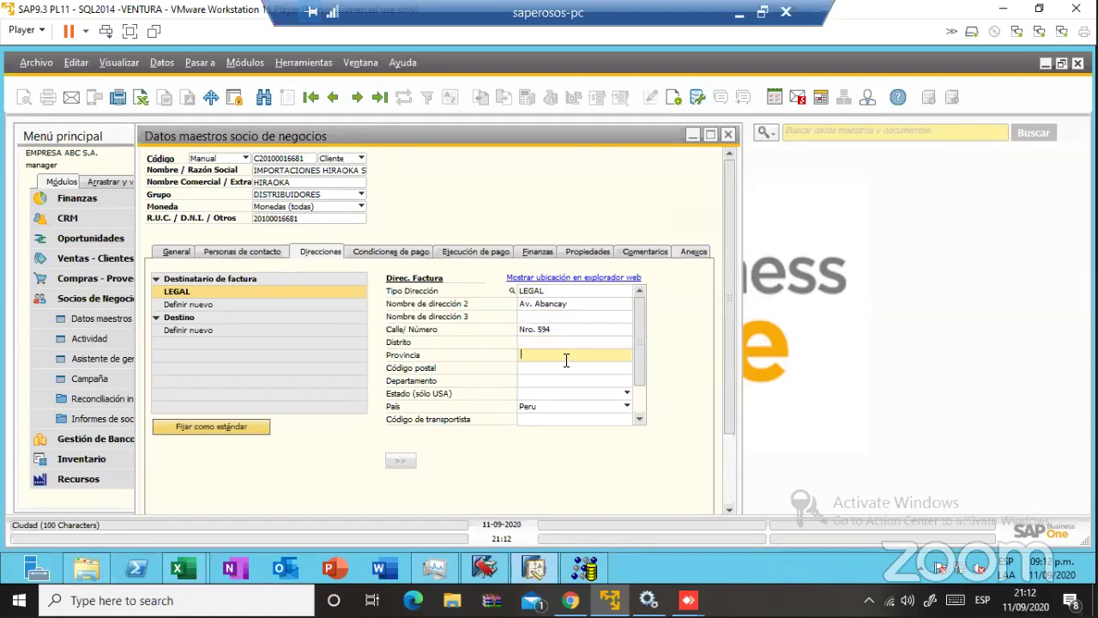
pyautogui.press('Tab')
pyautogui.click(552, 343)
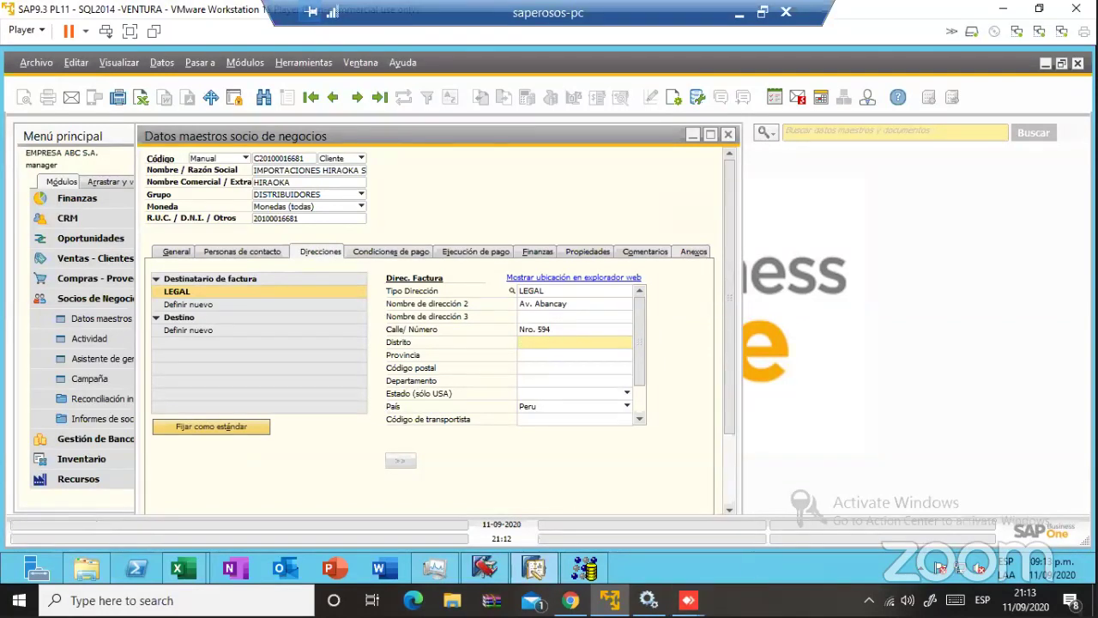
pyautogui.hotkey('alt', 'Tab')
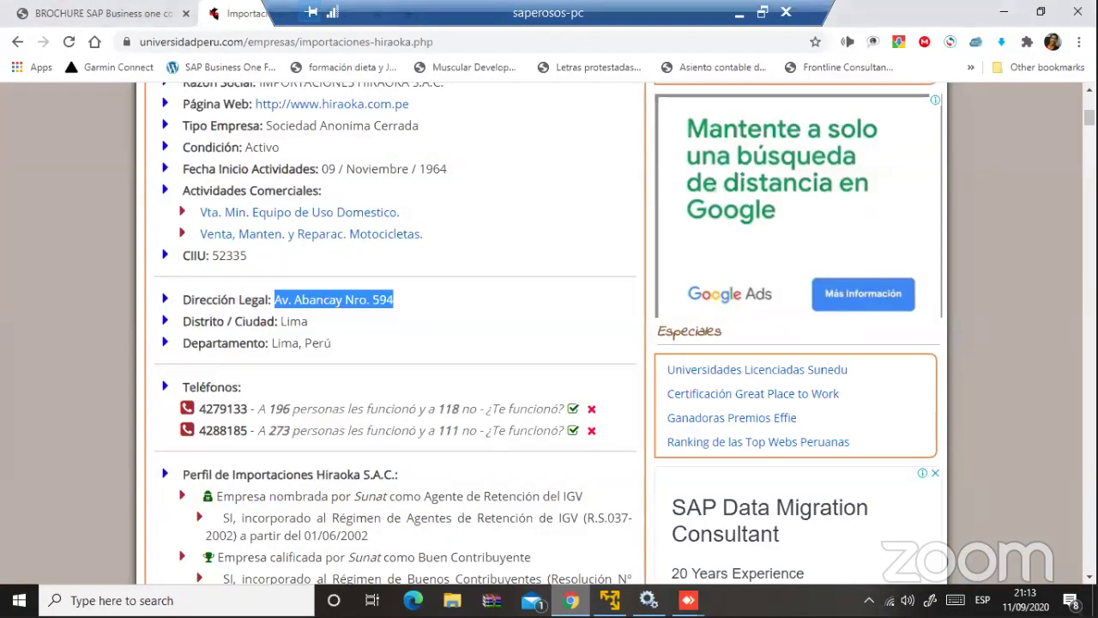
pyautogui.hotkey('alt', 'Tab')
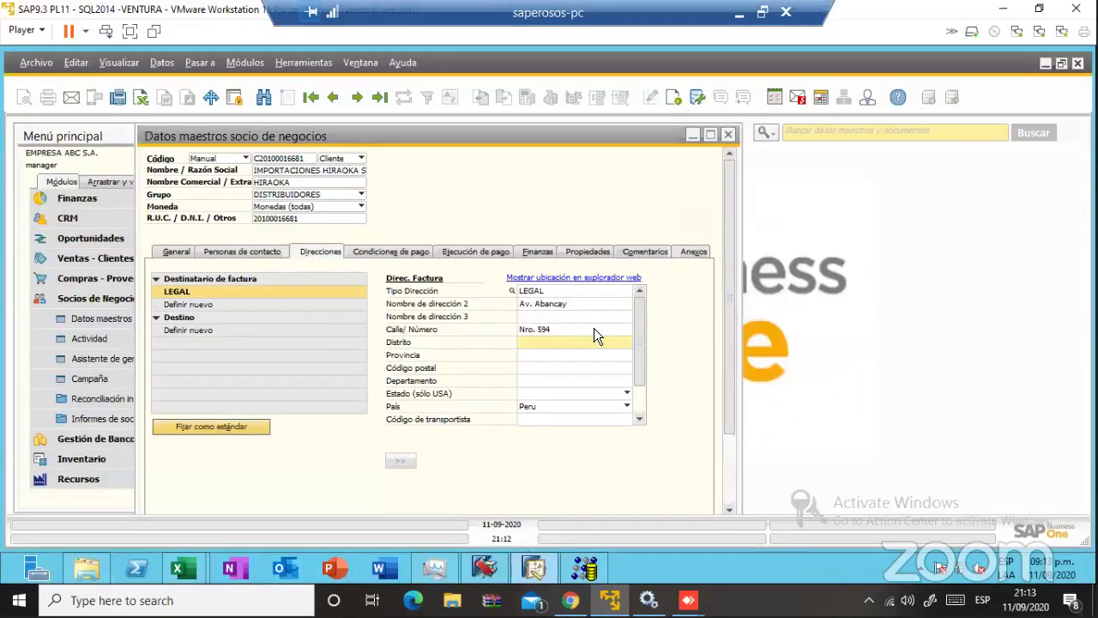
# Step: Enter Lima as both the district and the province of the LEGAL billing address
pyautogui.write('Lima')
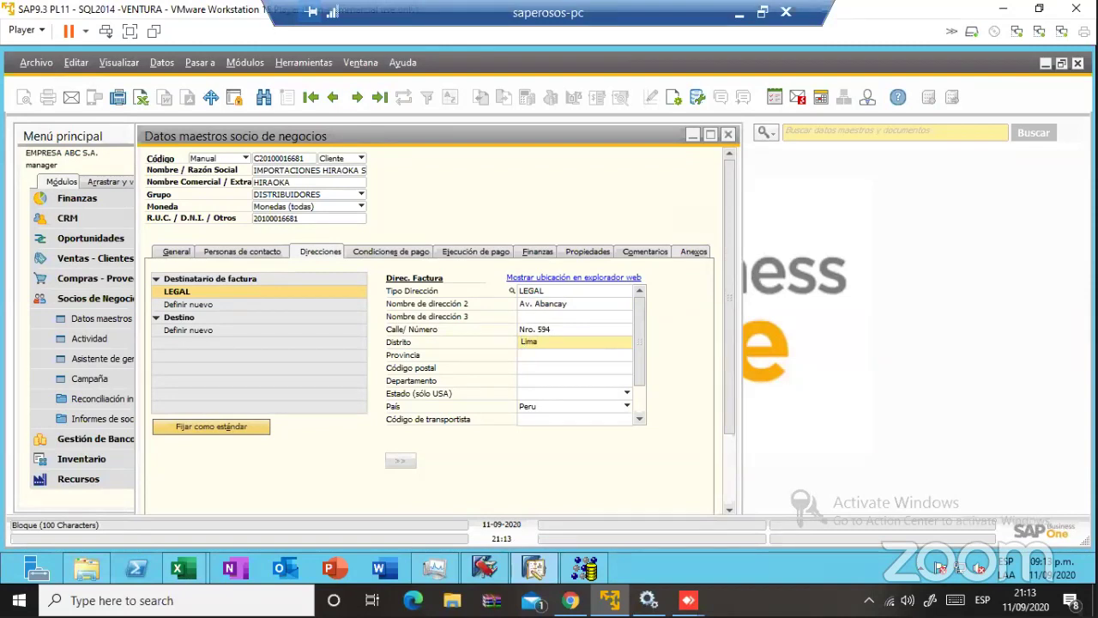
pyautogui.press('Tab')
pyautogui.write('Lima')
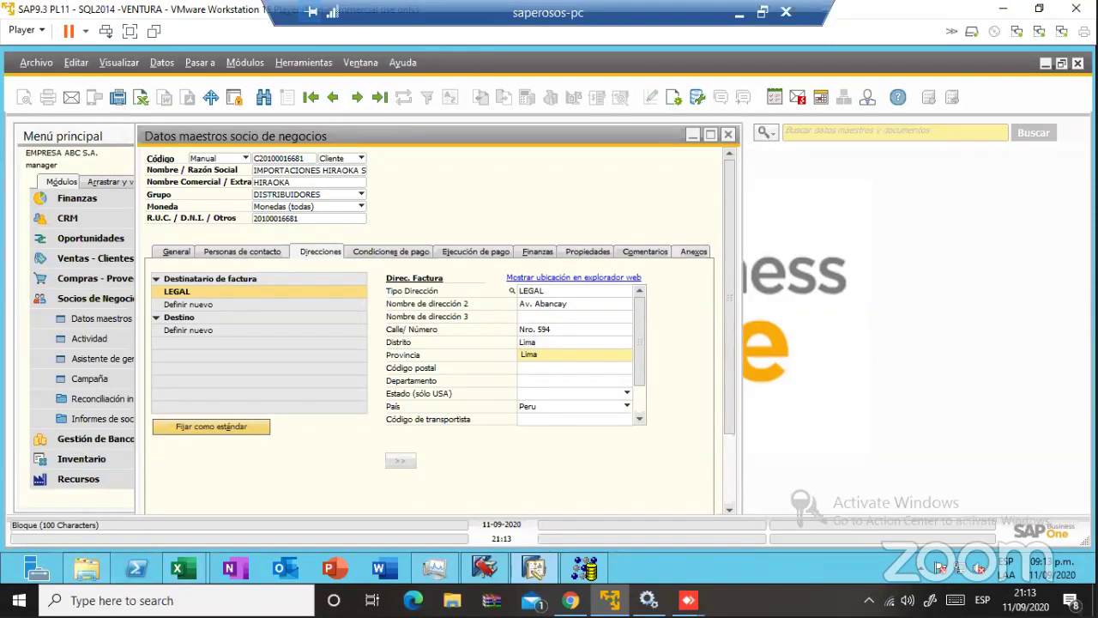
pyautogui.press('Tab')
pyautogui.scroll(-1, 580, 348)
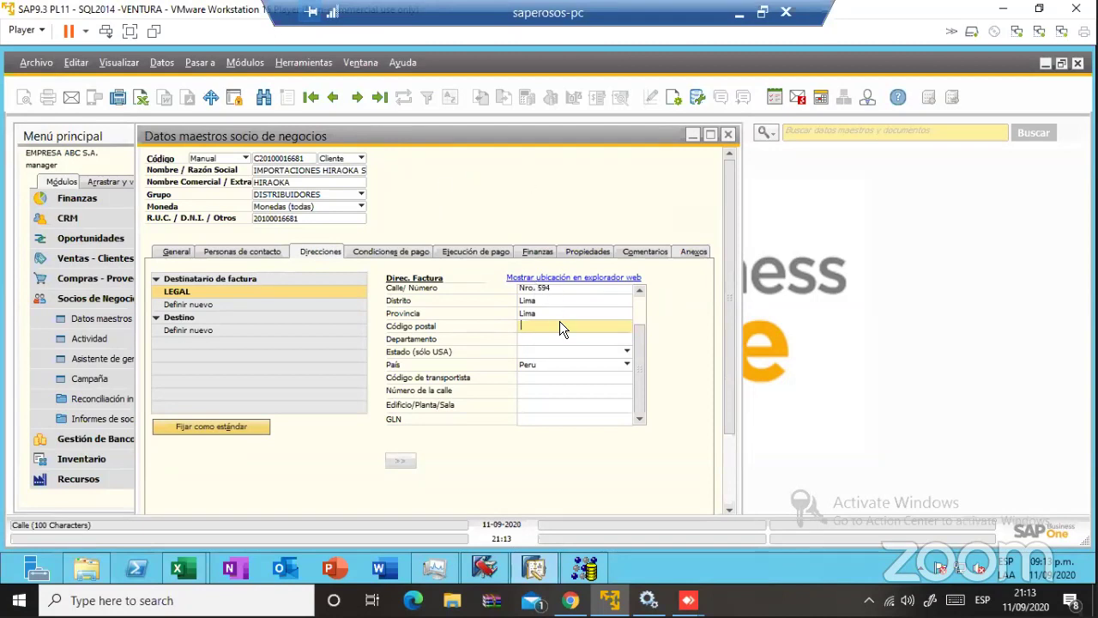
pyautogui.scroll(1, 559, 322)
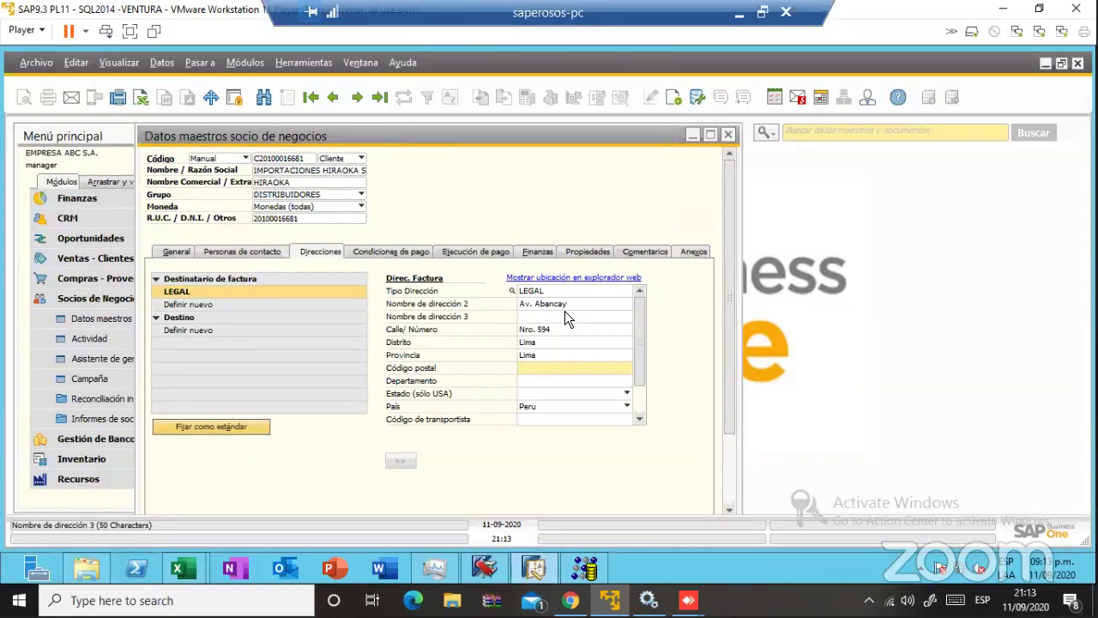
# Step: Create a new ship-to address named DESTINO 1 with country Peru
pyautogui.click(214, 329)
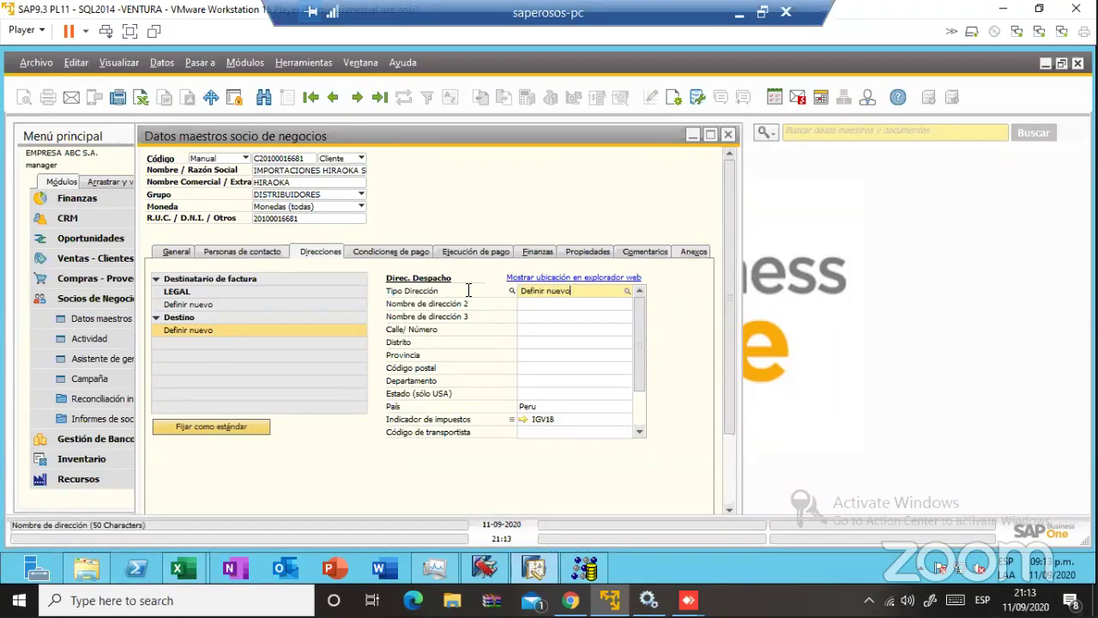
pyautogui.write('DESTINO')
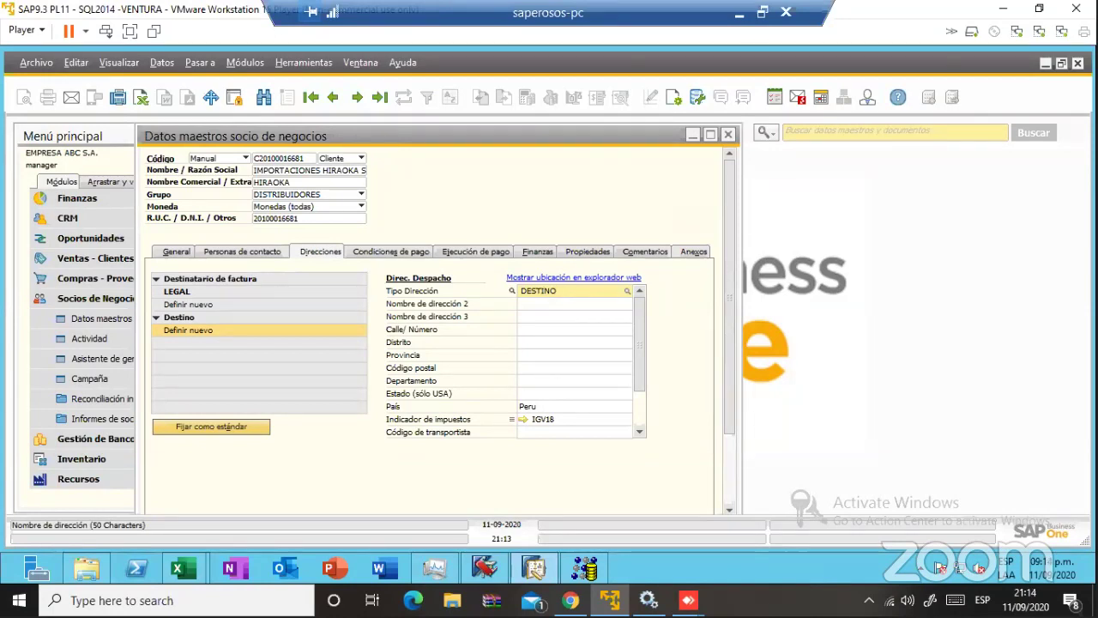
pyautogui.write(' 1')
pyautogui.press('Tab')
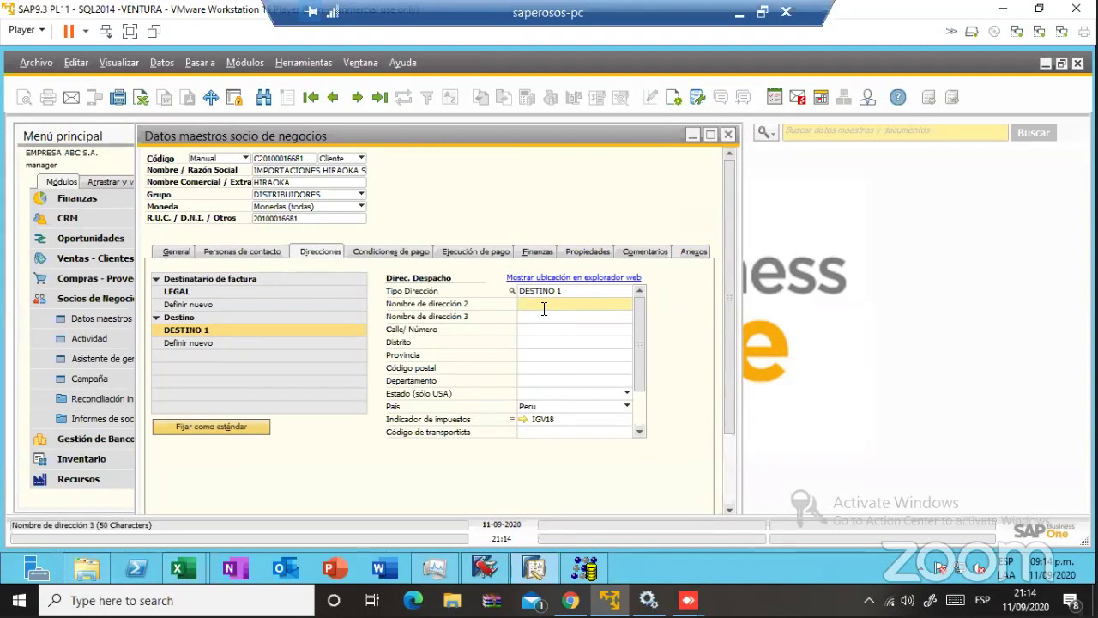
pyautogui.write('Peru')
# Step: Give DESTINO 1 street number 893 and province Callao, fixing the capitalization
pyautogui.click(542, 316)
pyautogui.press('Tab')
pyautogui.write('893')
pyautogui.press('Tab')
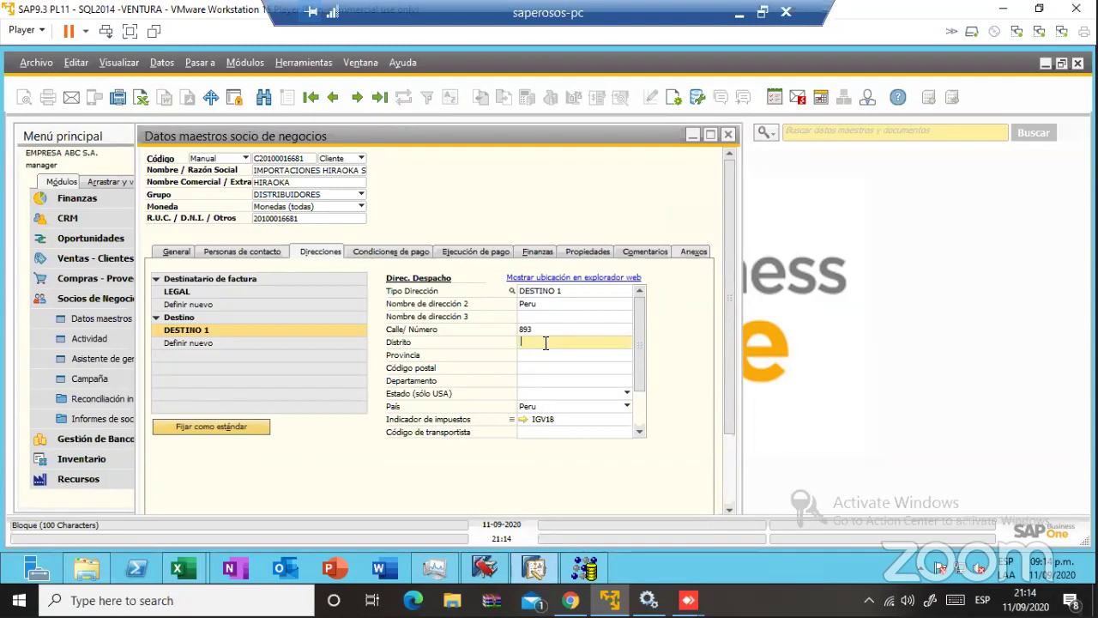
pyautogui.click(543, 351)
pyautogui.write('CAllao')
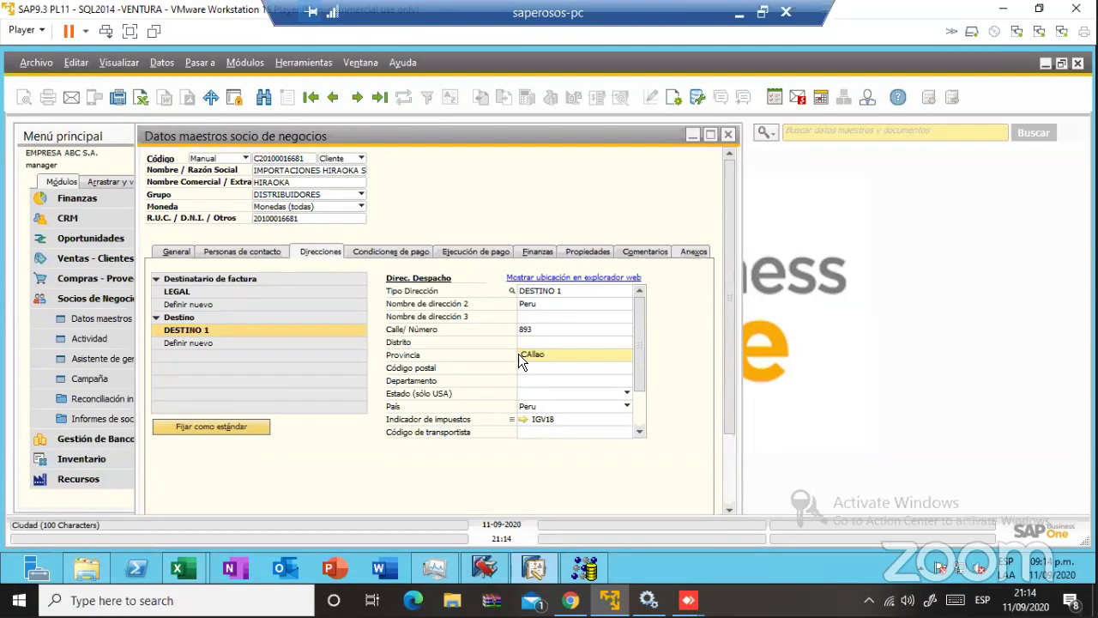
pyautogui.click(532, 353)
pyautogui.press('BackSpace')
pyautogui.write('a')
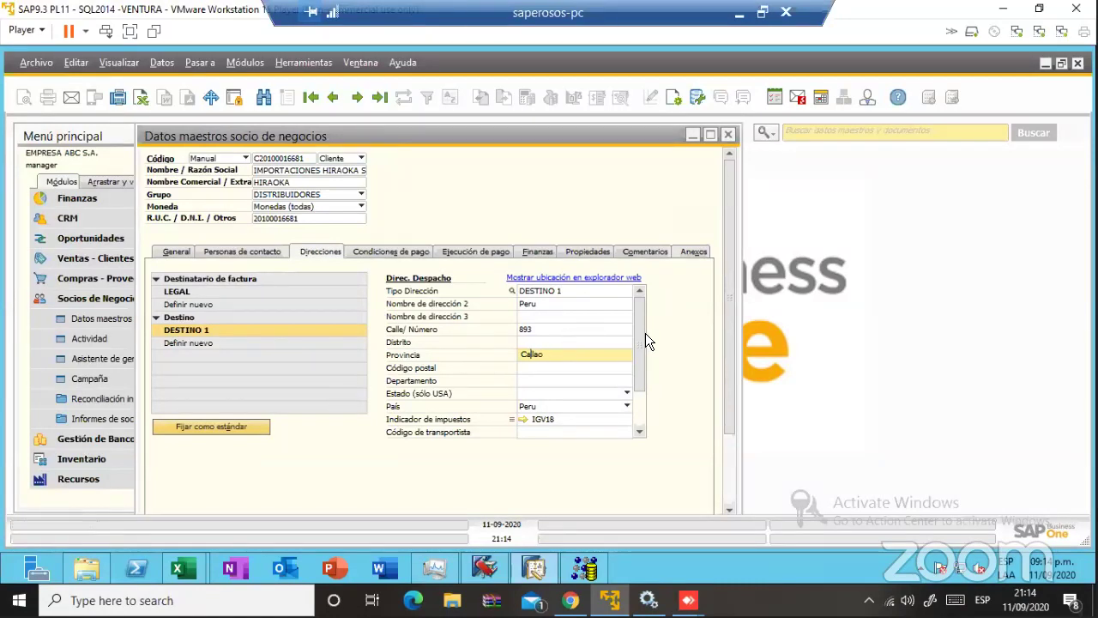
pyautogui.scroll(-1, 632, 358)
pyautogui.scroll(1, 631, 358)
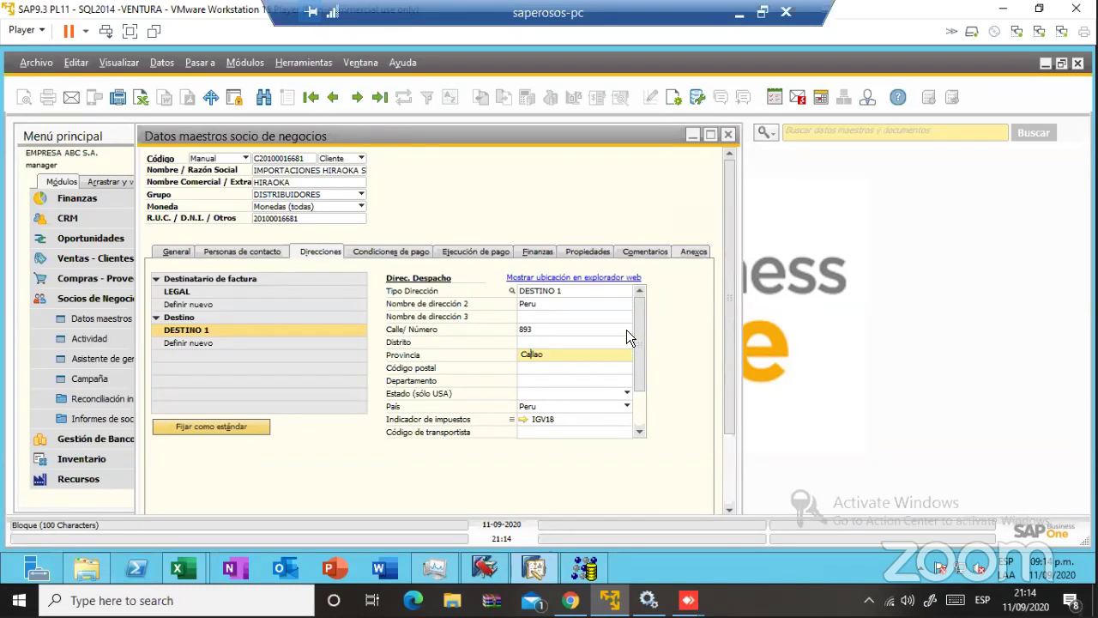
# Step: Start a new ship-to address named DESTINO 2
pyautogui.click(190, 343)
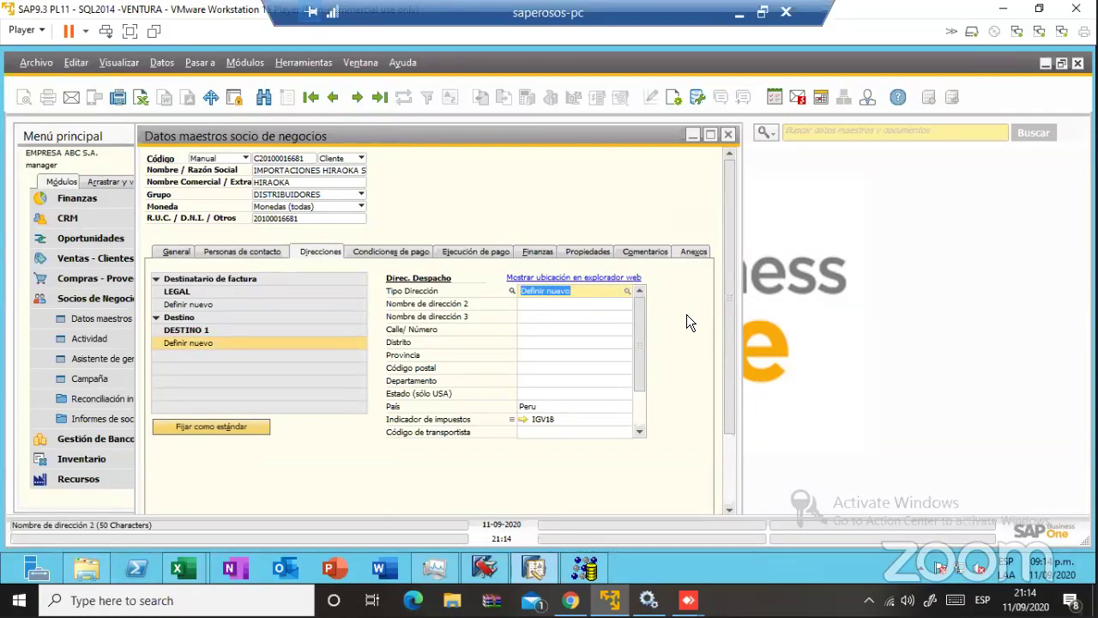
pyautogui.write('DESTINO 2')
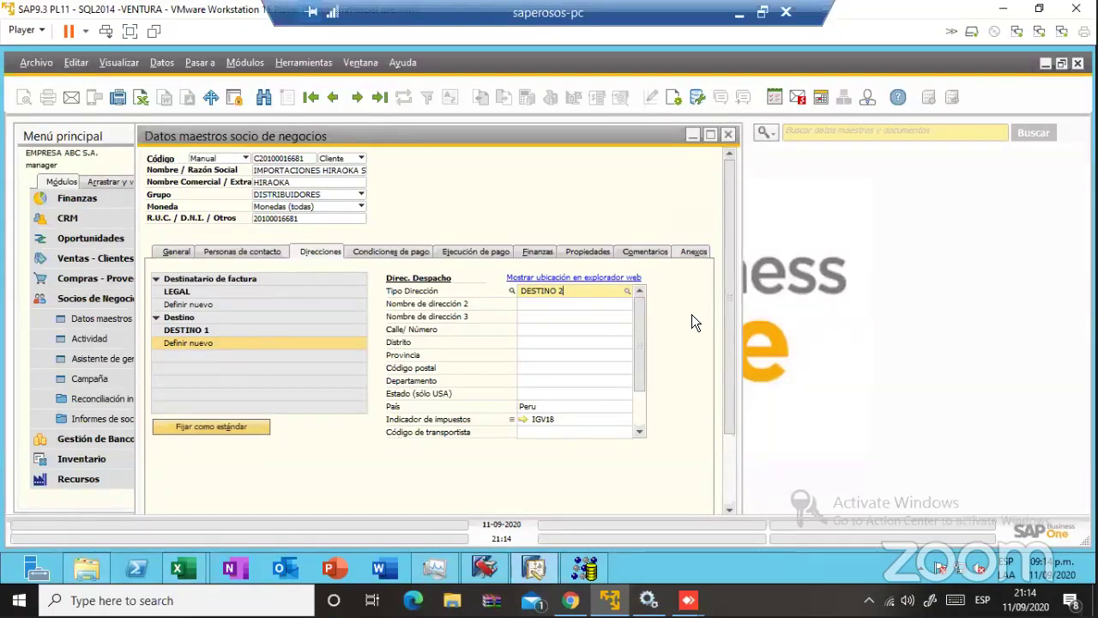
pyautogui.press('Tab')
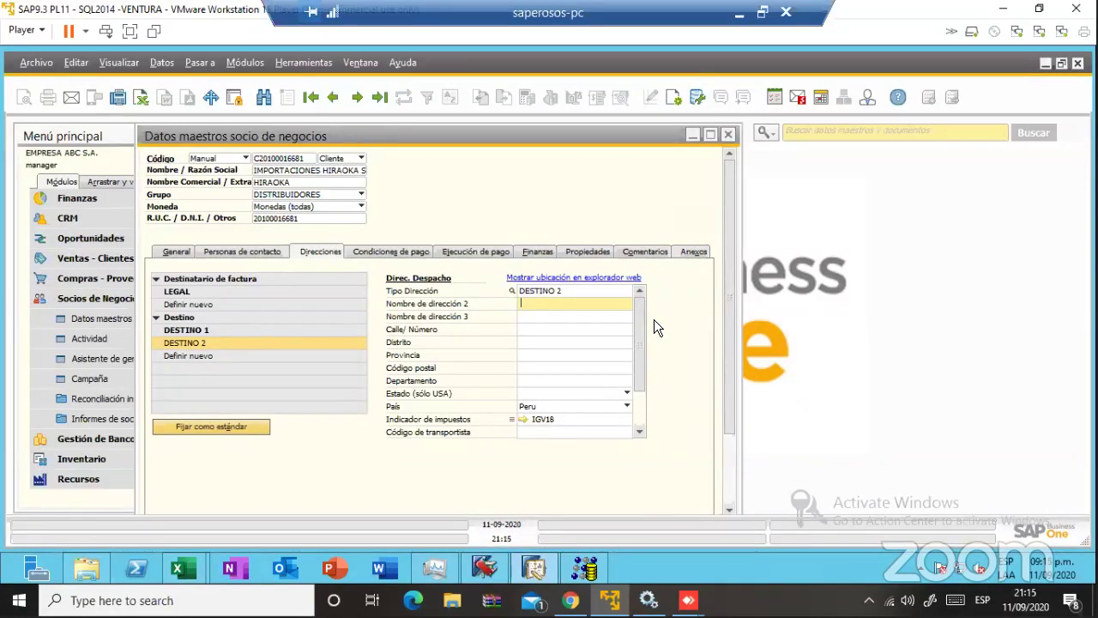
pyautogui.press('Tab')
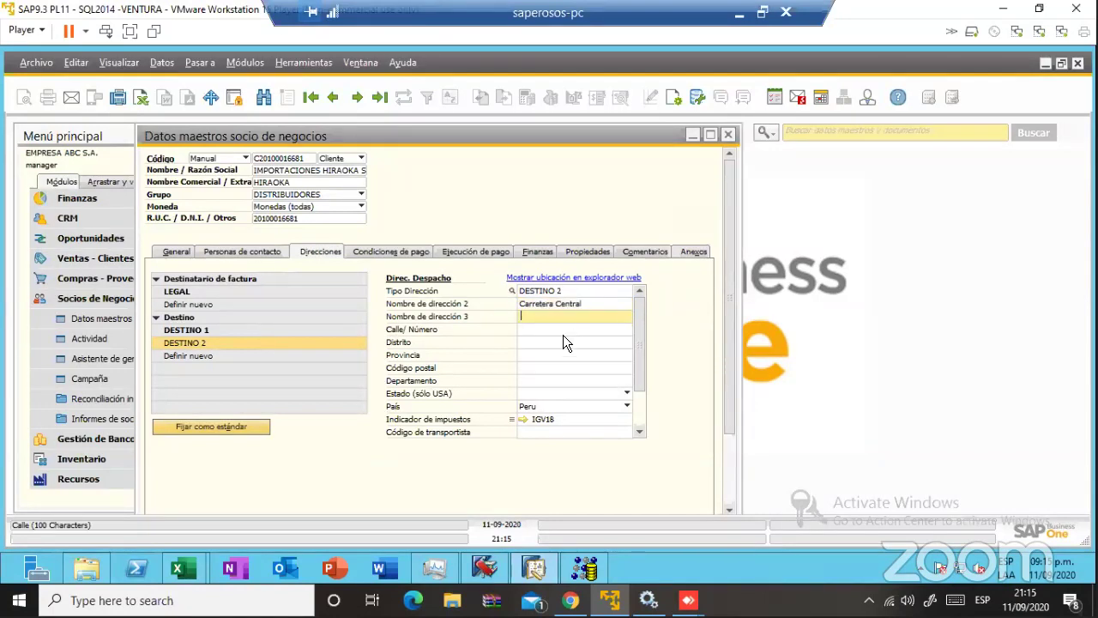
pyautogui.click(563, 333)
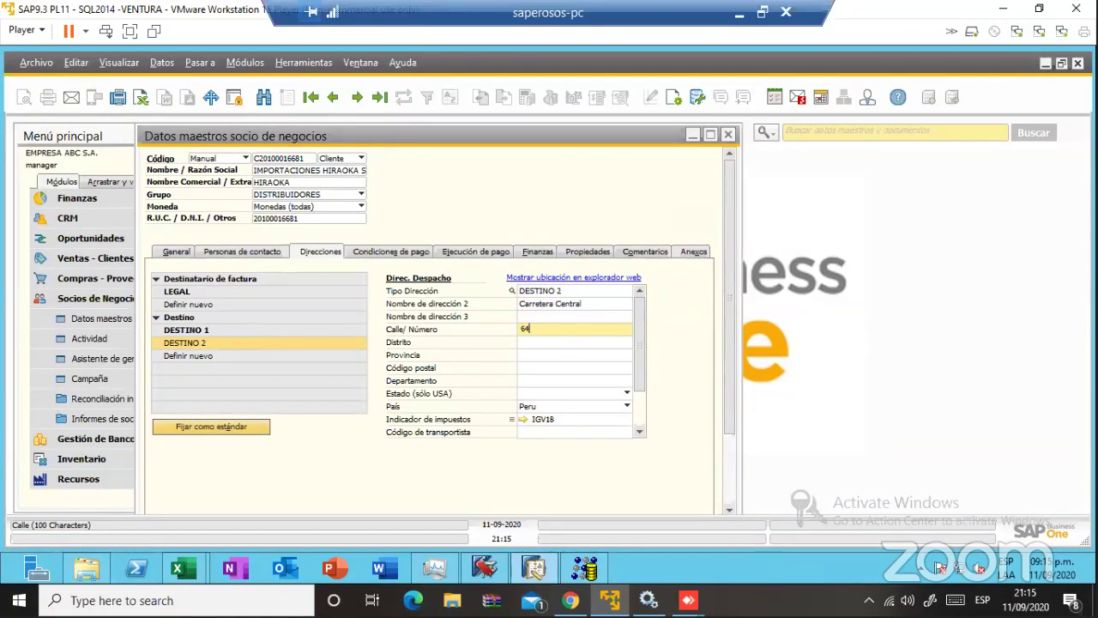
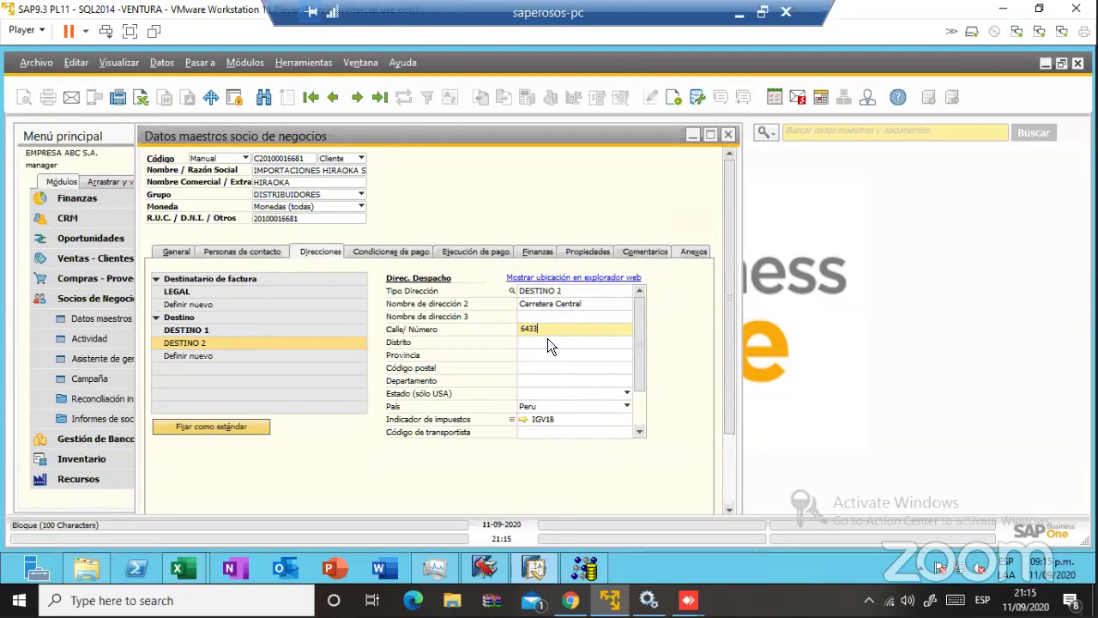
pyautogui.scroll(-3, 536, 371)
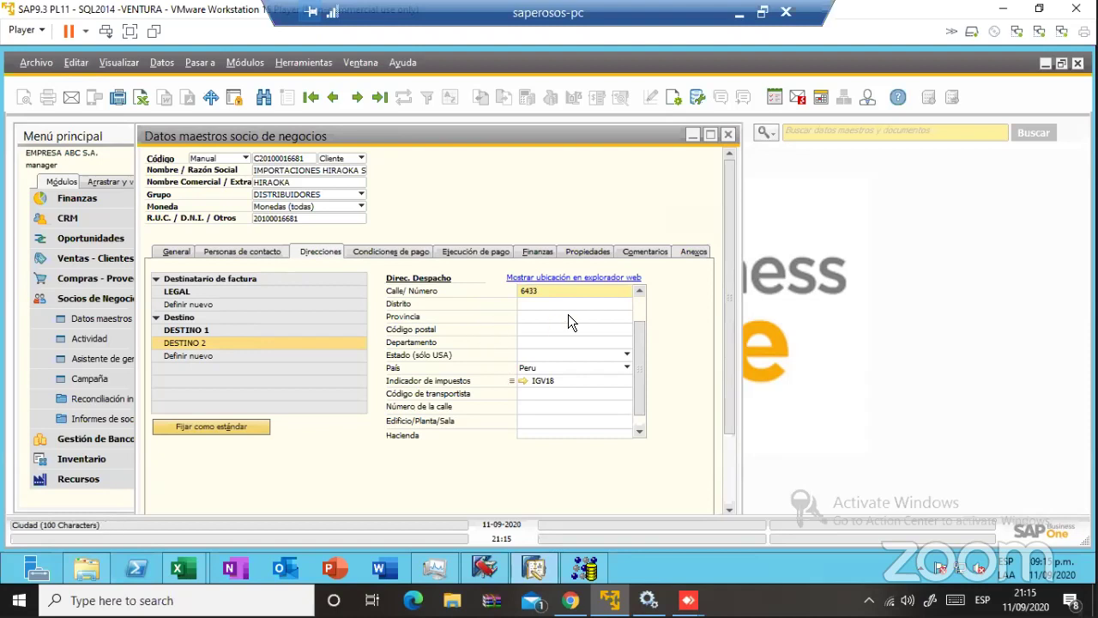
pyautogui.scroll(-1, 558, 393)
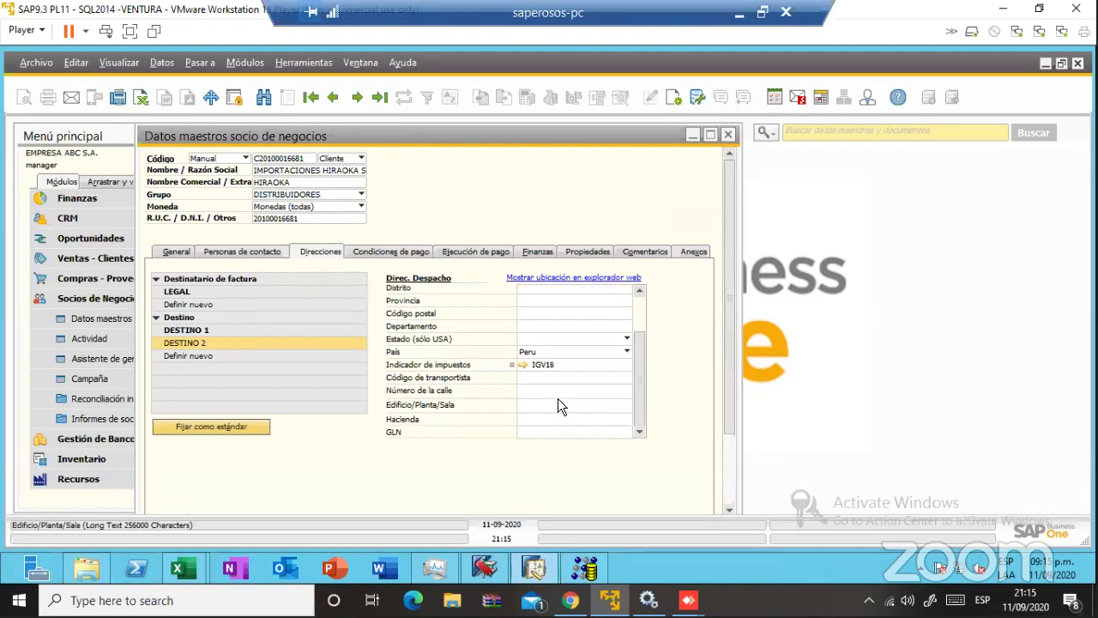
pyautogui.scroll(4, 566, 395)
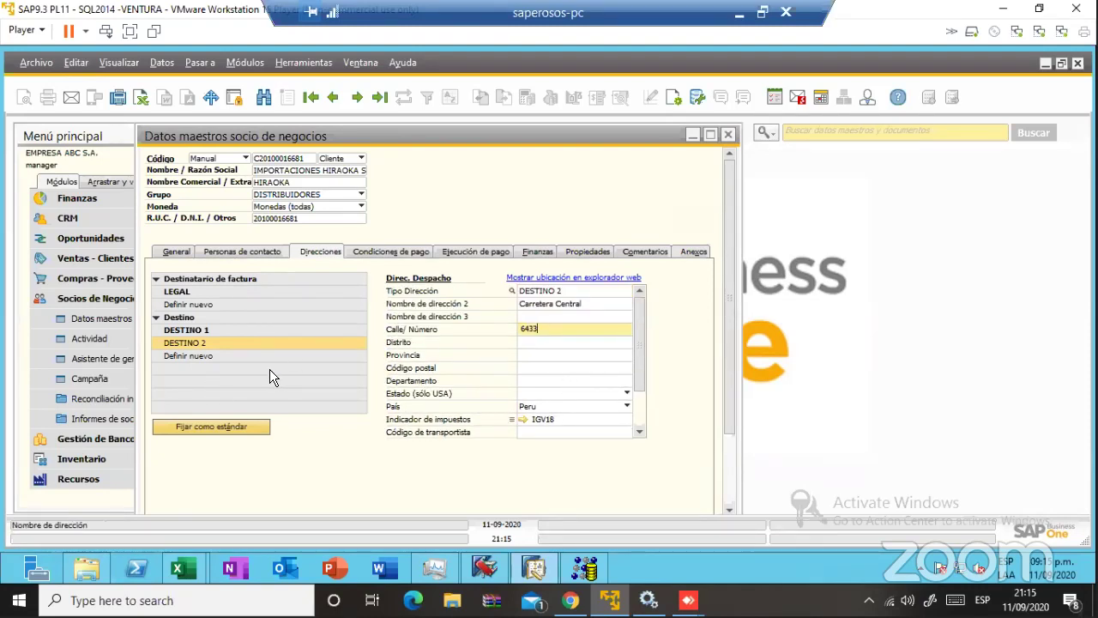
# Step: Choose Fact. 30 días payment terms for Hiraoka and confirm applying them
pyautogui.click(381, 254)
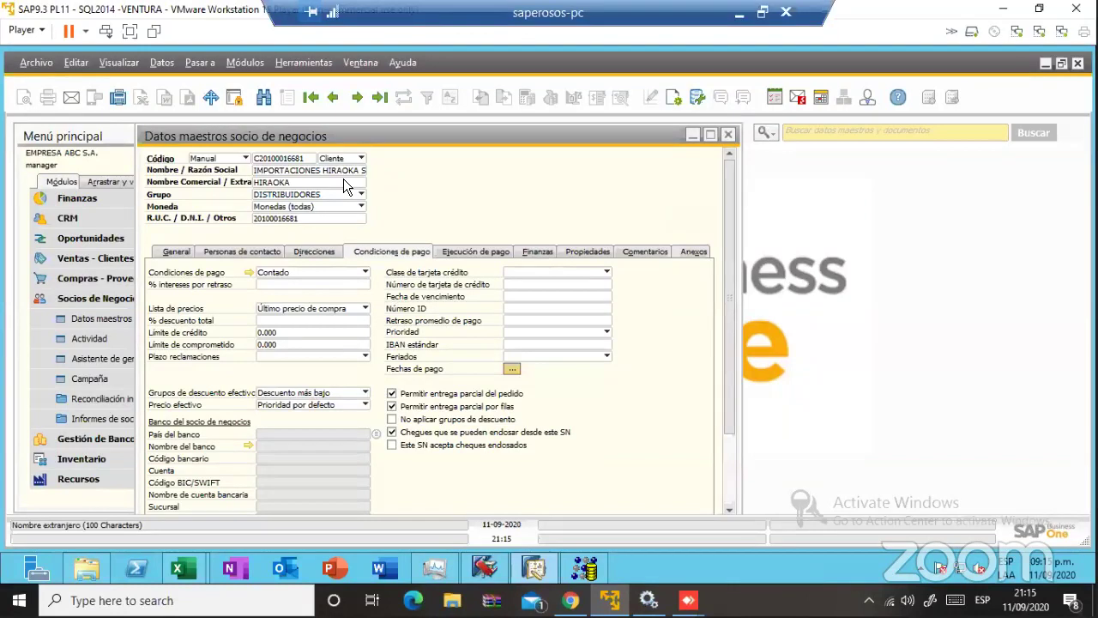
pyautogui.click(356, 274)
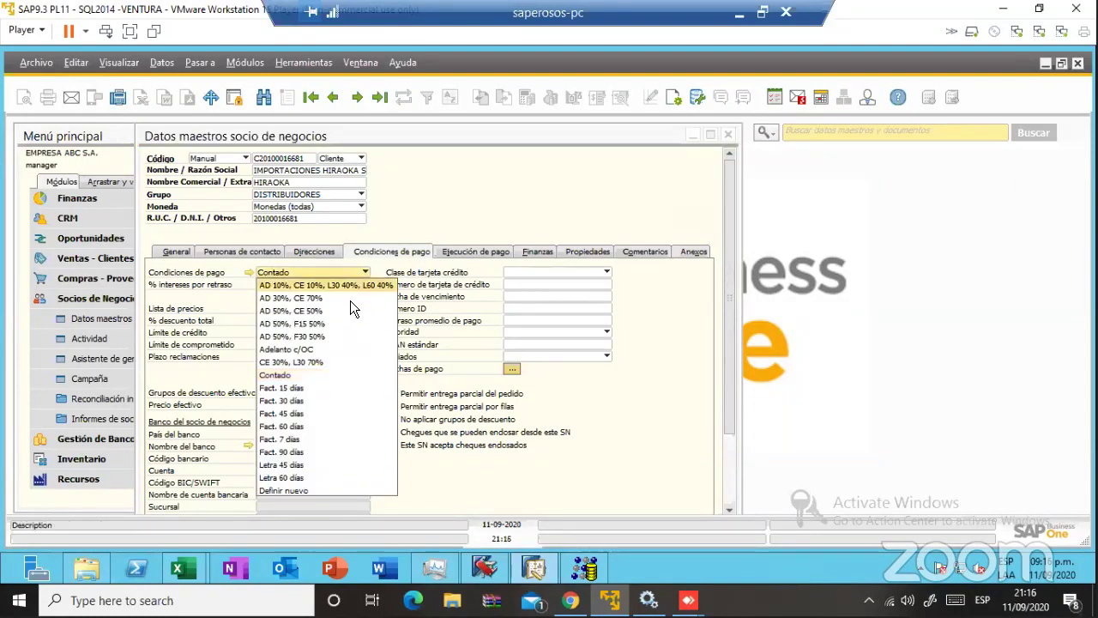
pyautogui.click(318, 400)
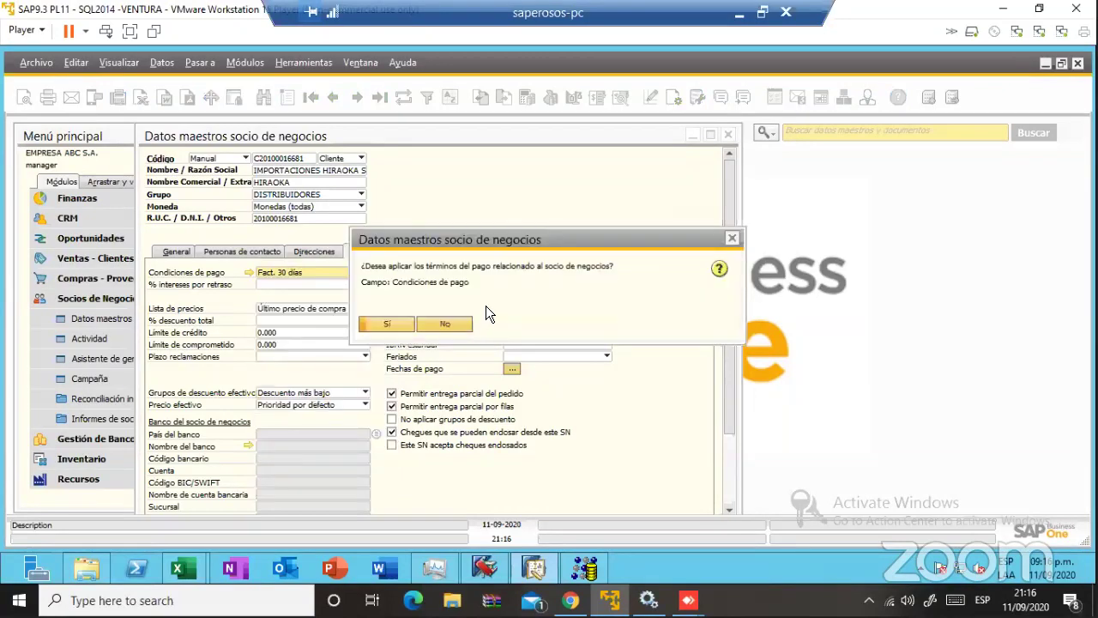
pyautogui.click(394, 324)
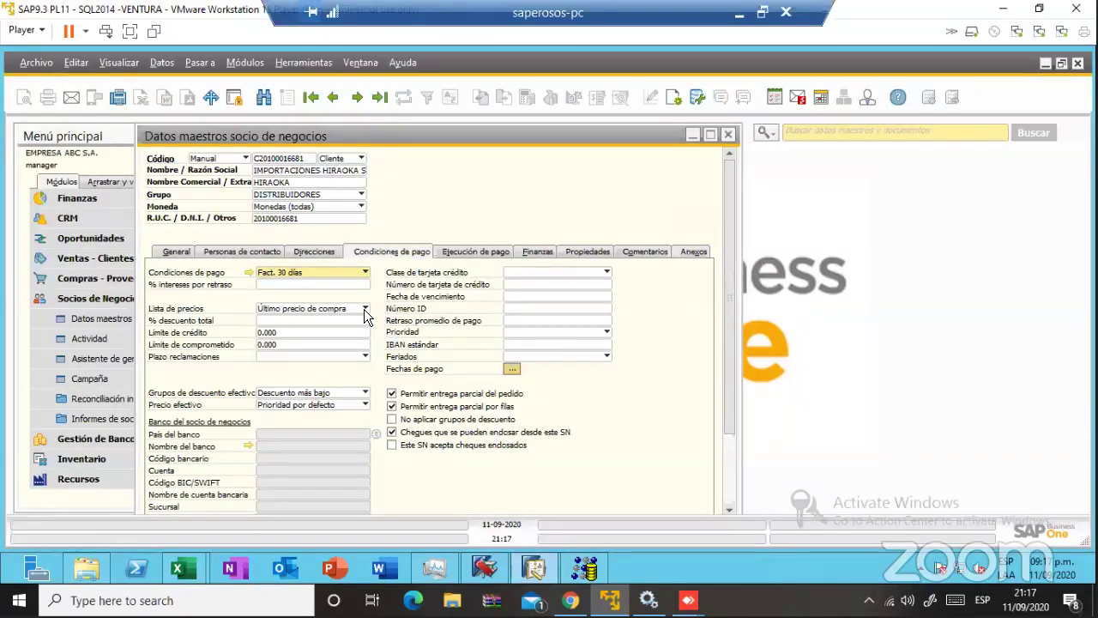
# Step: Change Hiraoka's price list from Último precio de compra to LP - Sumon / Distrib / May
pyautogui.click(365, 309)
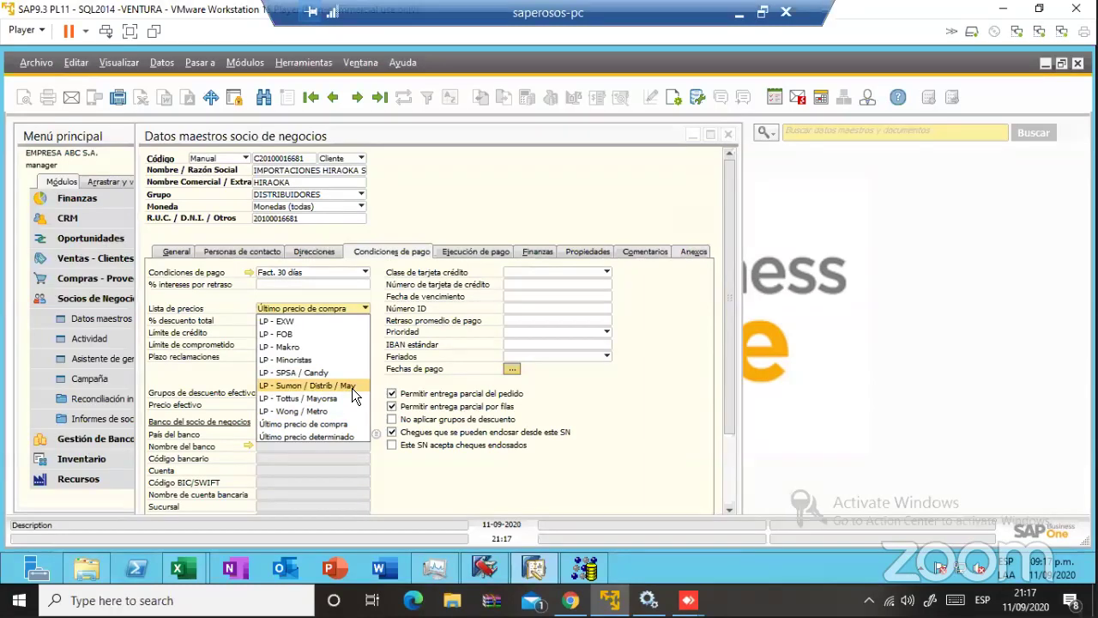
pyautogui.click(350, 388)
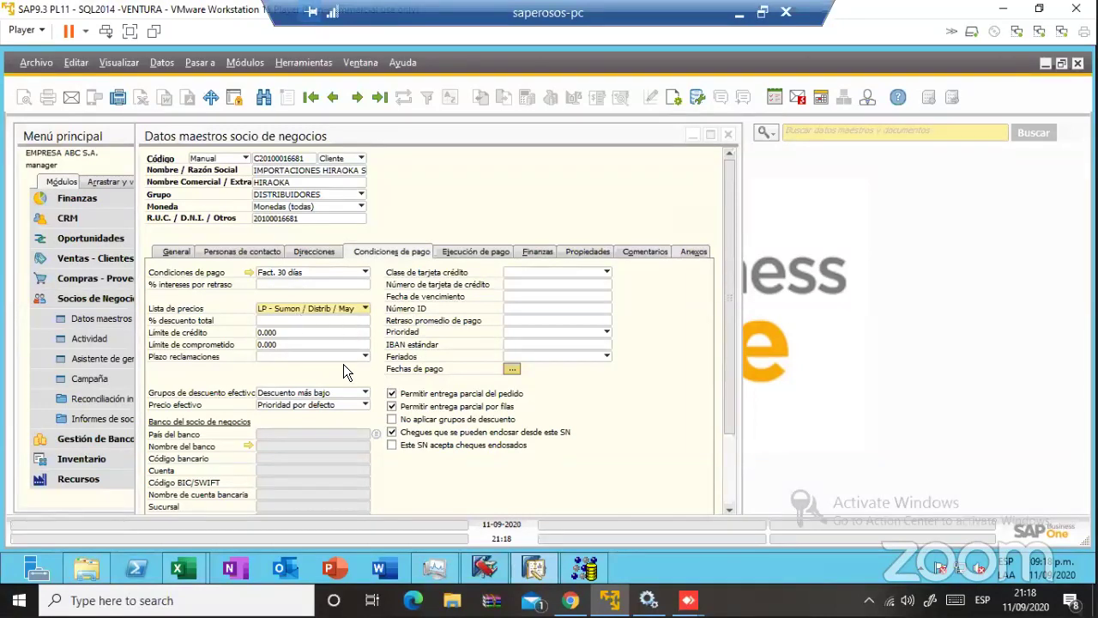
pyautogui.scroll(-3, 345, 360)
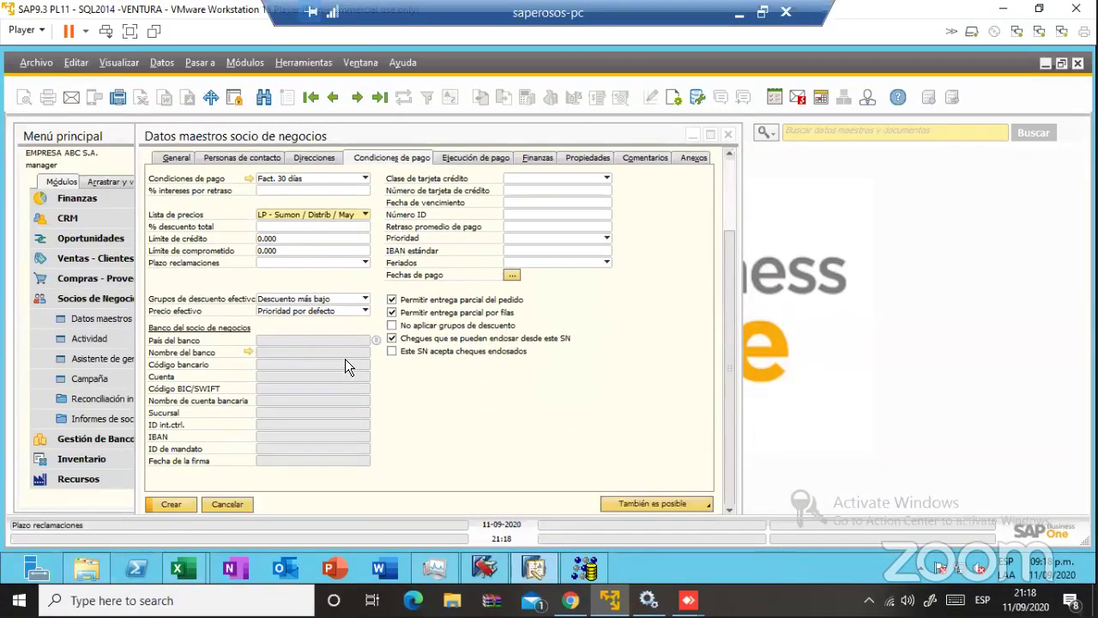
pyautogui.scroll(3, 360, 359)
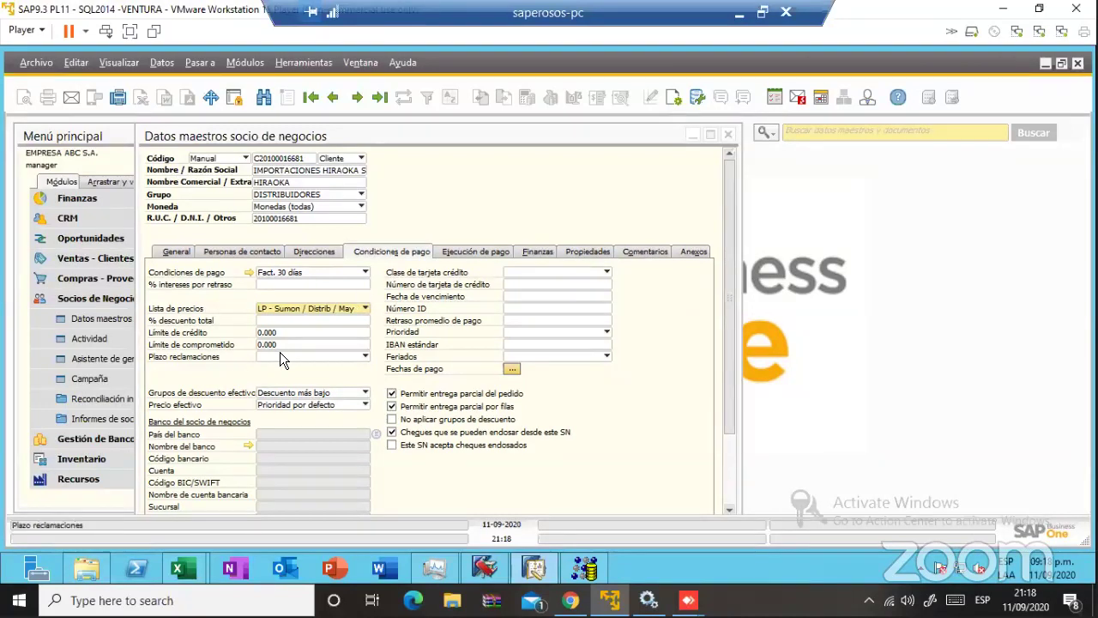
# Step: Show Hiraoka's Ejecución de pago settings and shift the master data window right
pyautogui.click(464, 254)
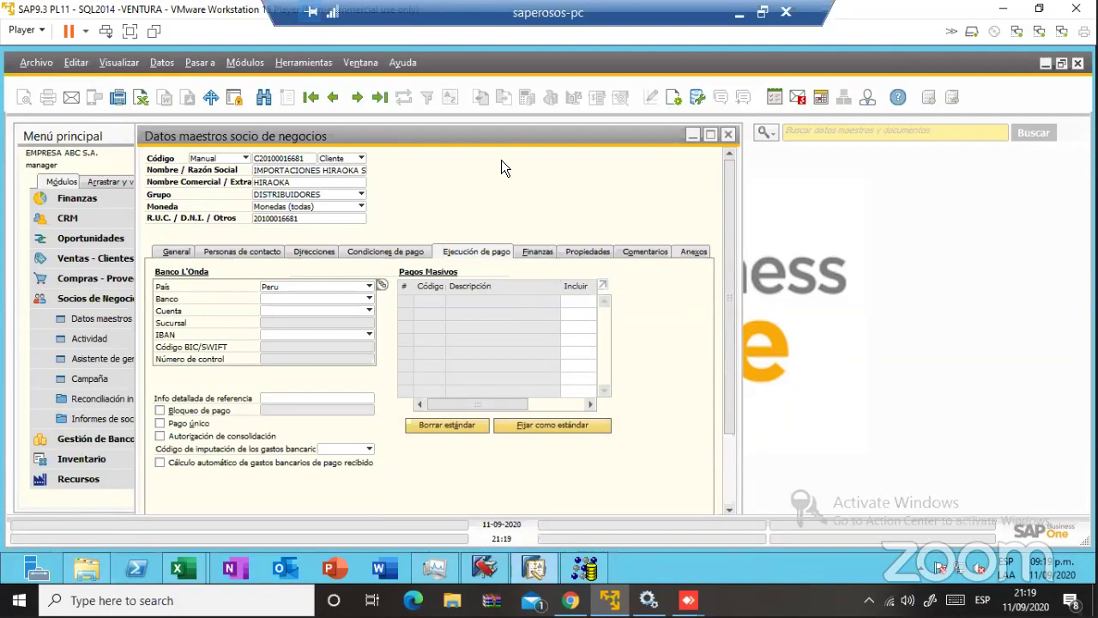
pyautogui.moveTo(485, 135); pyautogui.dragTo(556, 148)
# Step: Expand Gestión de Bancos in the main menu, then return to the Hiraoka record
pyautogui.click(76, 297)
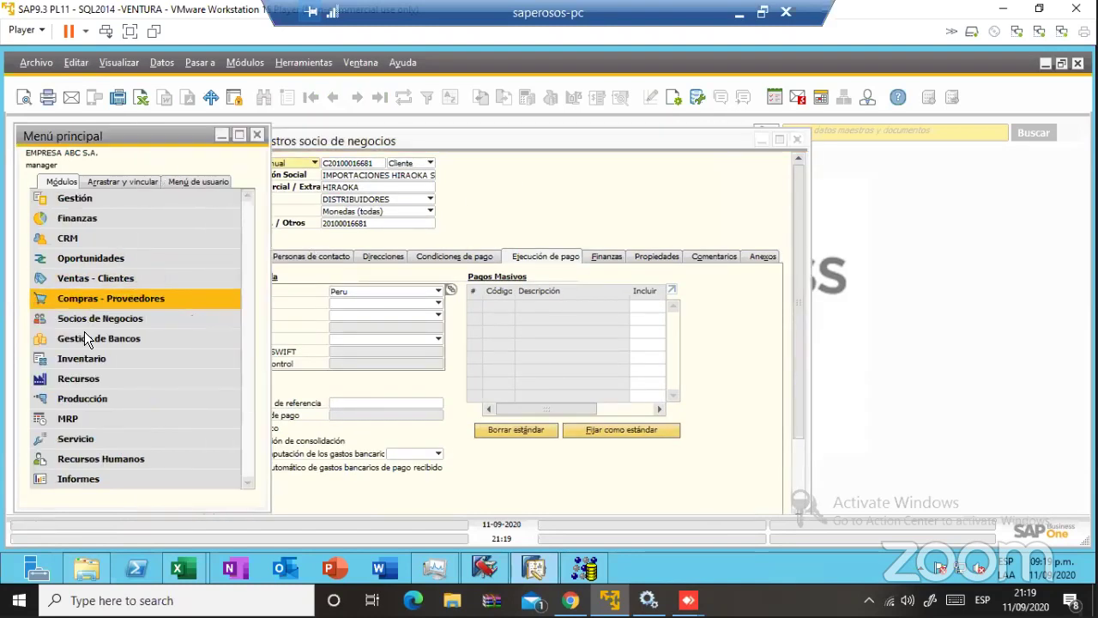
pyautogui.click(129, 343)
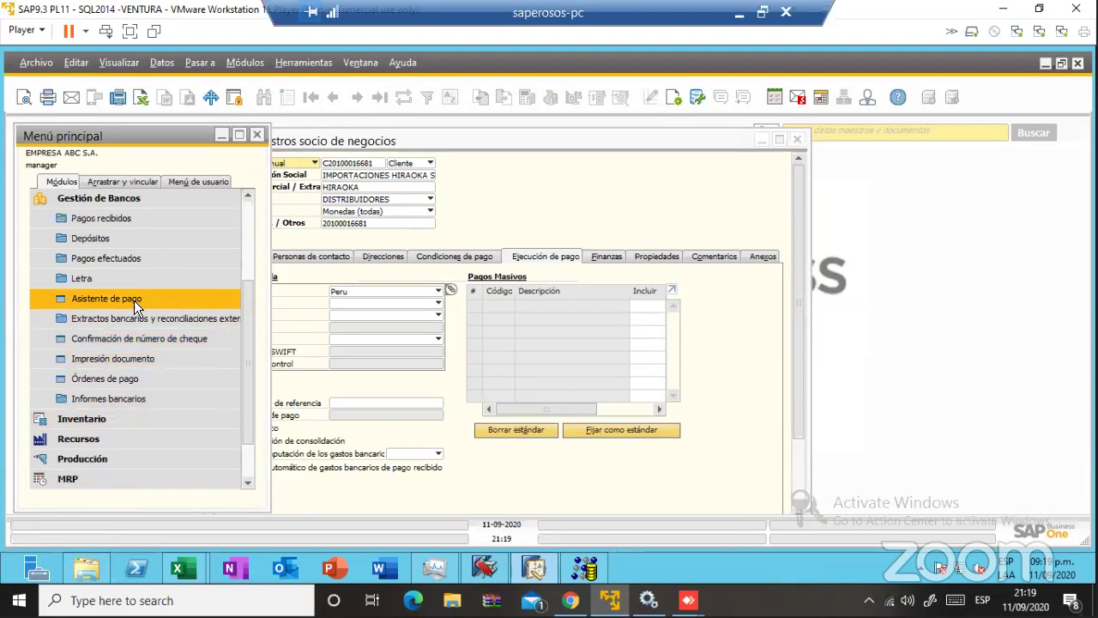
pyautogui.click(584, 225)
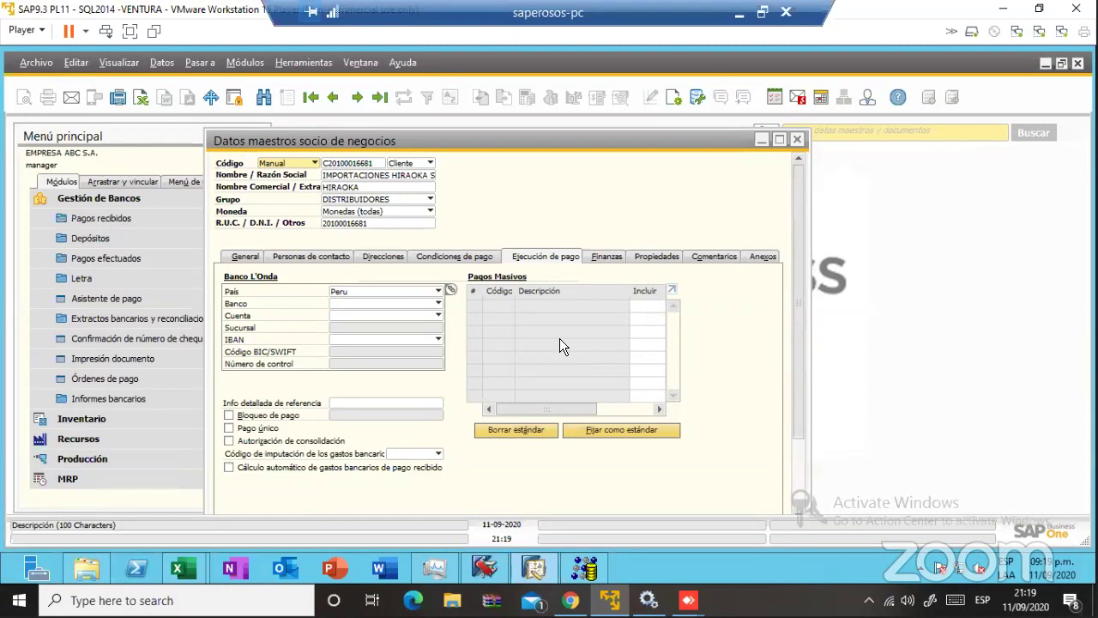
pyautogui.click(604, 257)
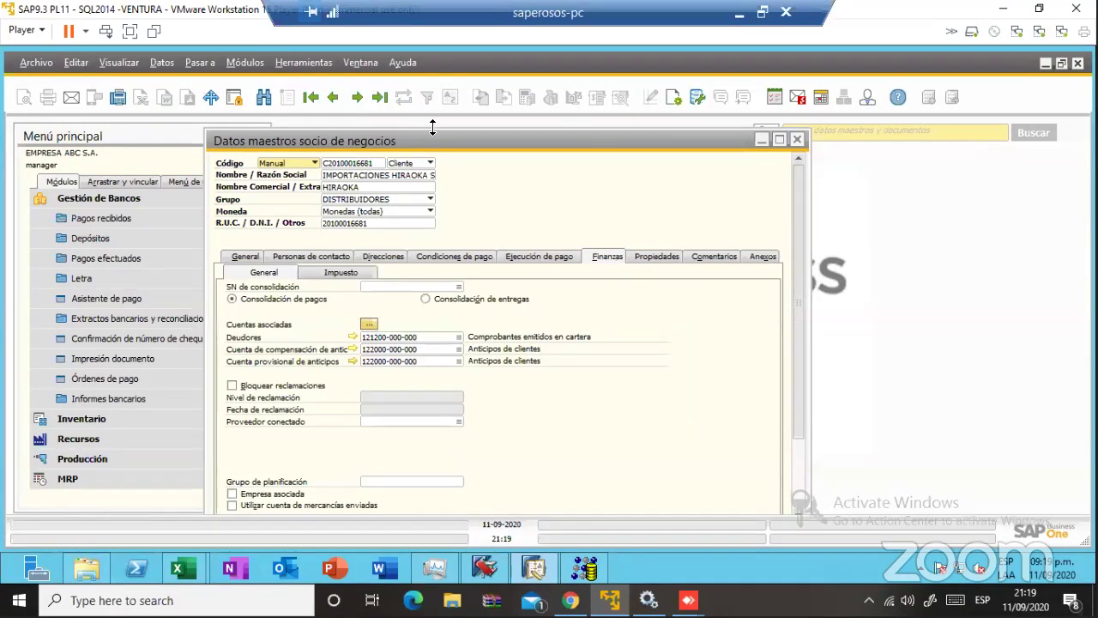
pyautogui.moveTo(403, 143); pyautogui.dragTo(303, 136)
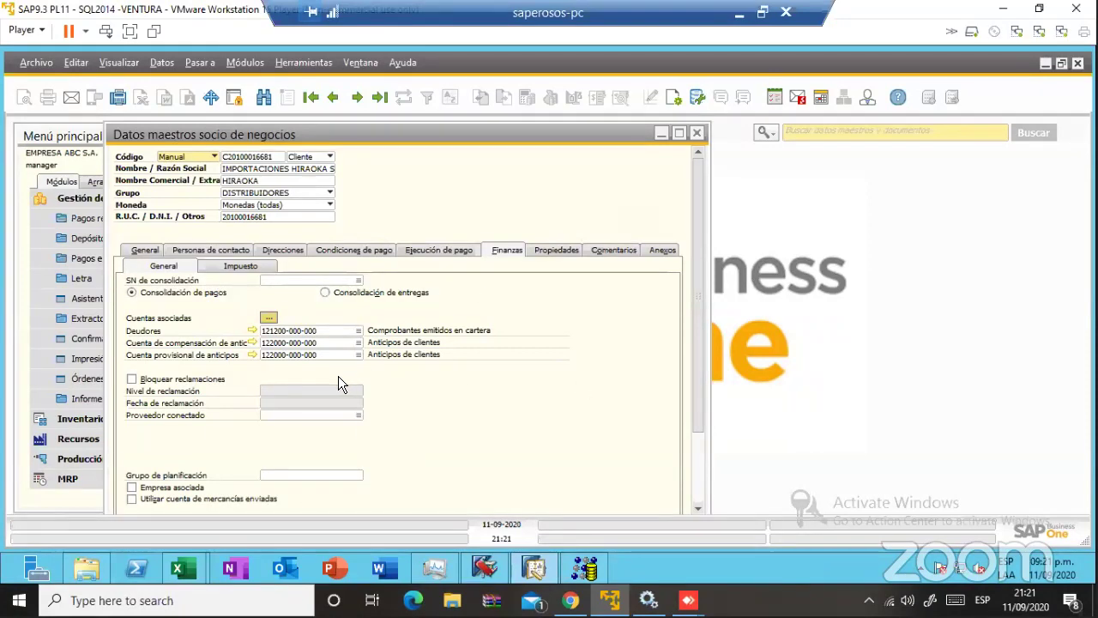
# Step: Check the Deudores, advance compensation and provisional advance account numbers, then show the properties list
pyautogui.click(283, 333)
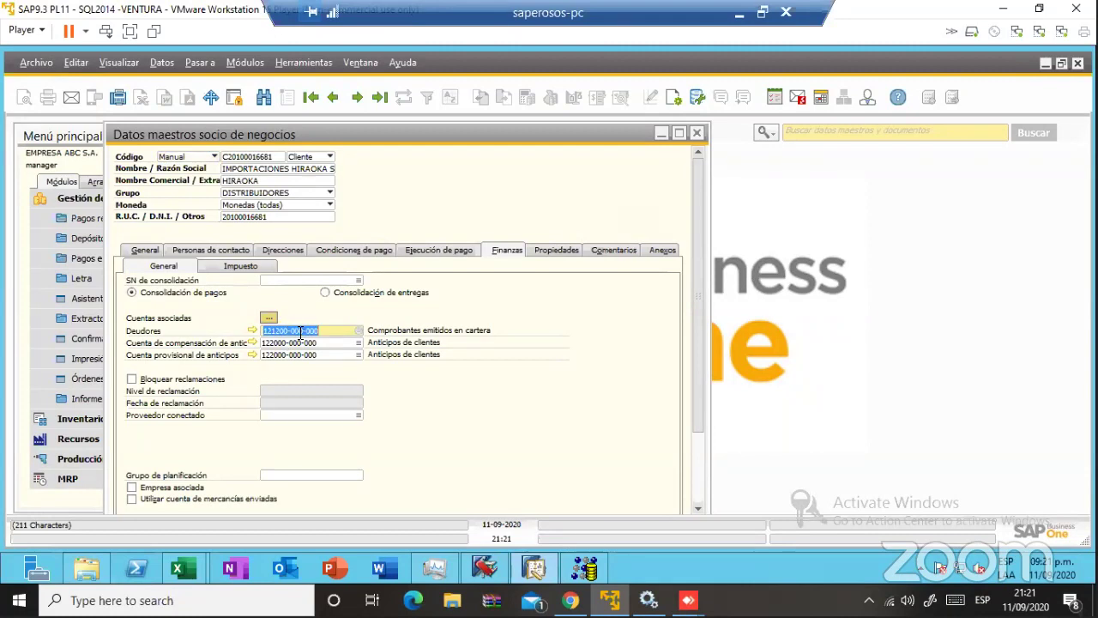
pyautogui.moveTo(319, 332); pyautogui.dragTo(266, 328)
pyautogui.click(286, 342)
pyautogui.click(286, 342)
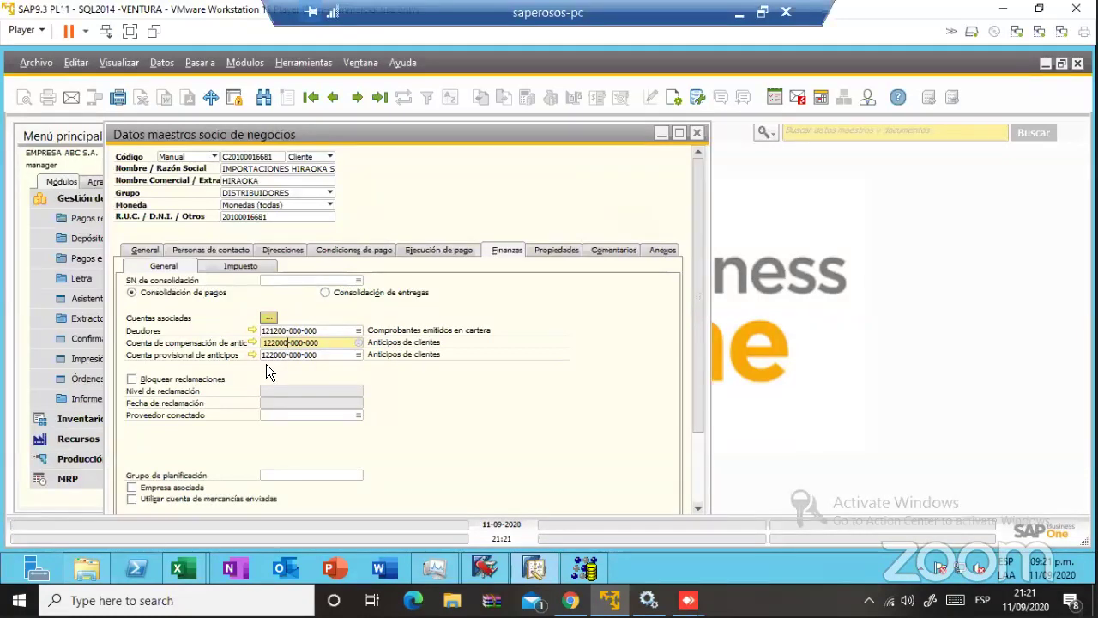
pyautogui.click(305, 356)
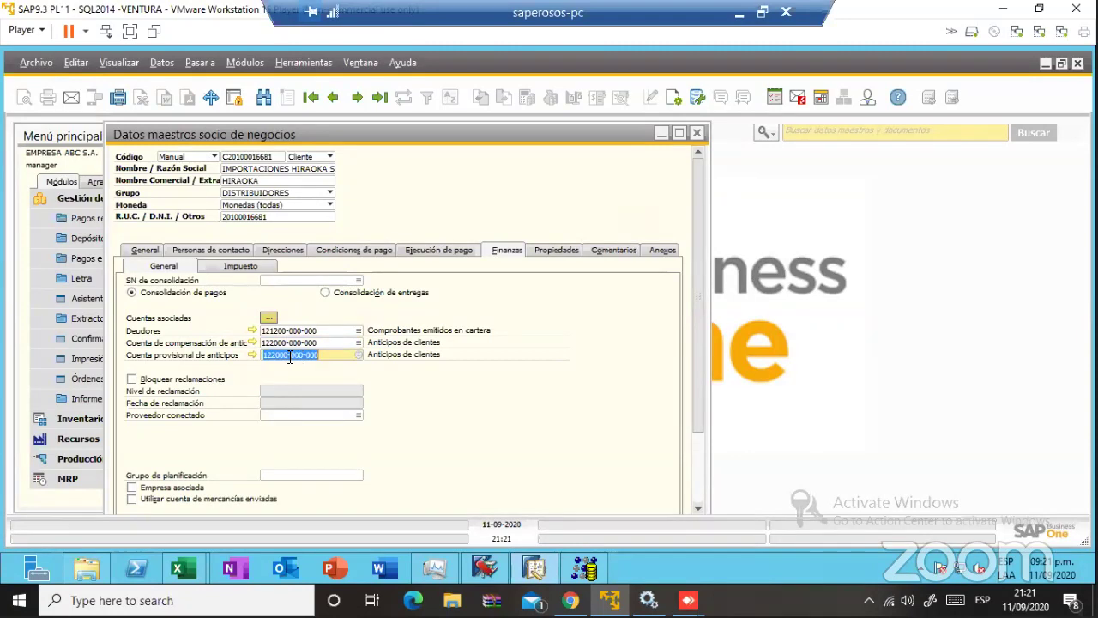
pyautogui.moveTo(320, 356); pyautogui.dragTo(263, 359)
pyautogui.click(557, 248)
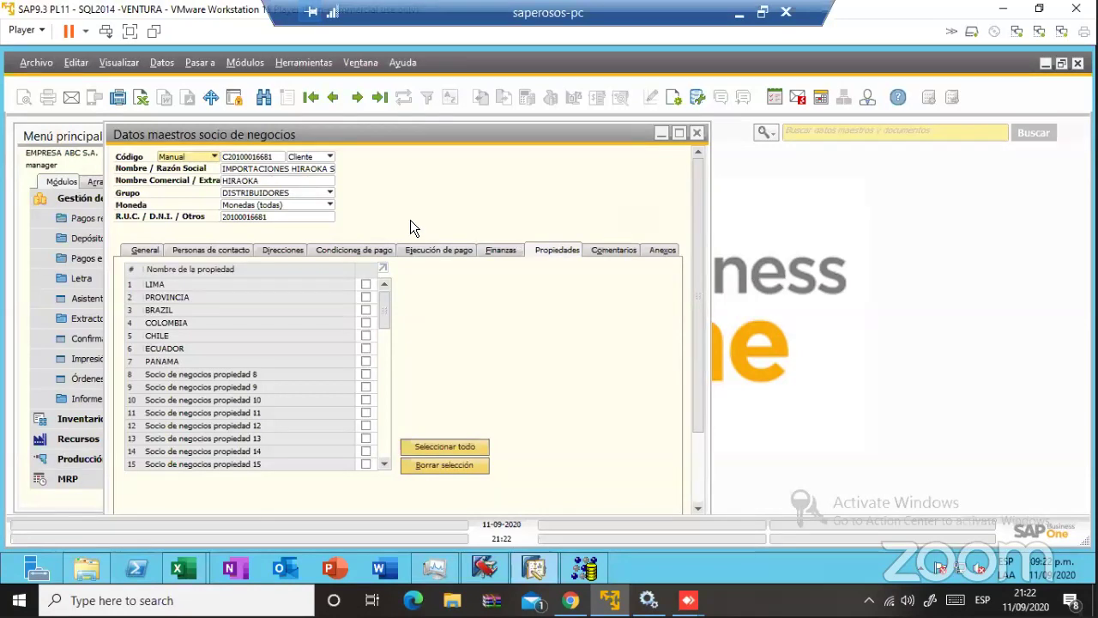
pyautogui.click(322, 192)
pyautogui.click(321, 192)
pyautogui.click(322, 192)
pyautogui.click(322, 192)
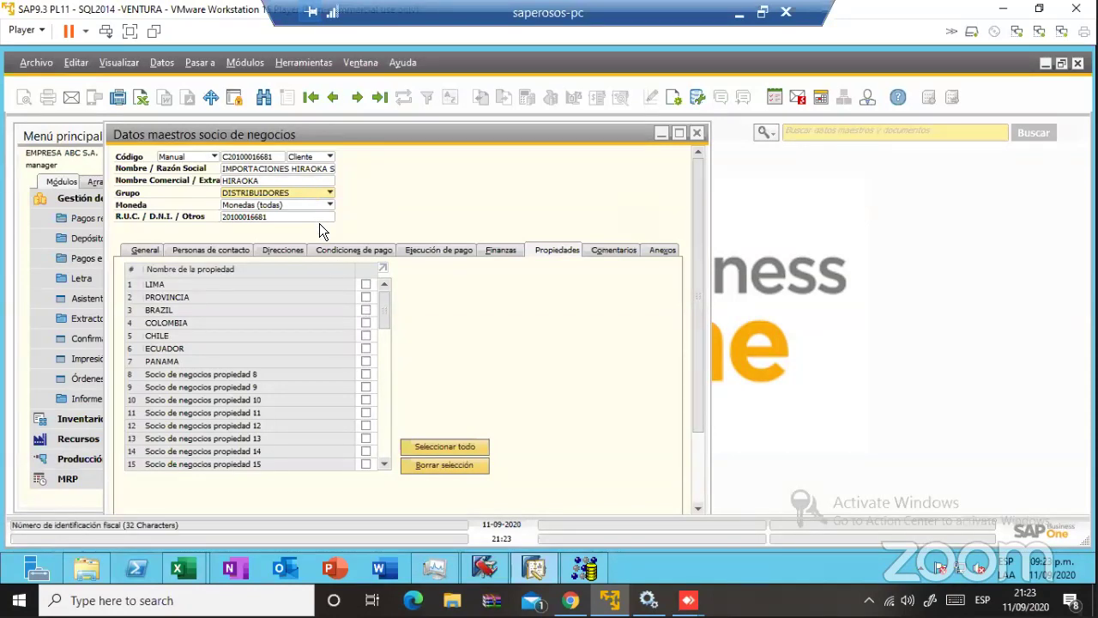
# Step: Tick PANAMA and re-tick COLOMBIA so BRAZIL, COLOMBIA, CHILE, ECUADOR and PANAMA are assigned
pyautogui.click(365, 360)
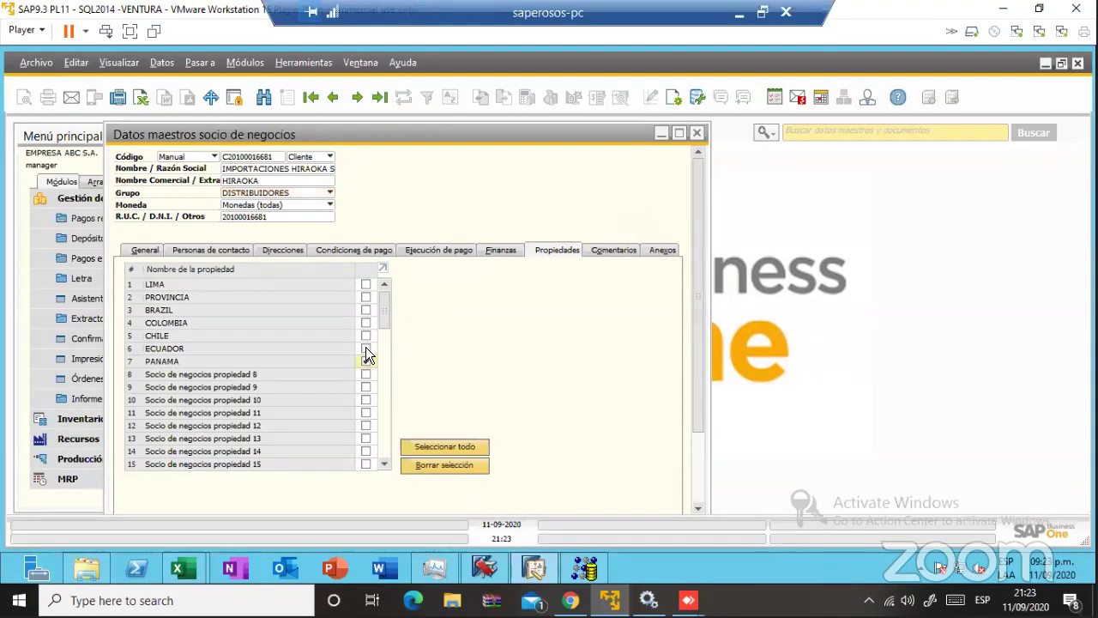
pyautogui.click(367, 319)
pyautogui.click(366, 323)
pyautogui.moveTo(384, 314)
pyautogui.mouseDown()
pyautogui.moveTo(389, 460)
pyautogui.moveTo(394, 302)
pyautogui.mouseUp()
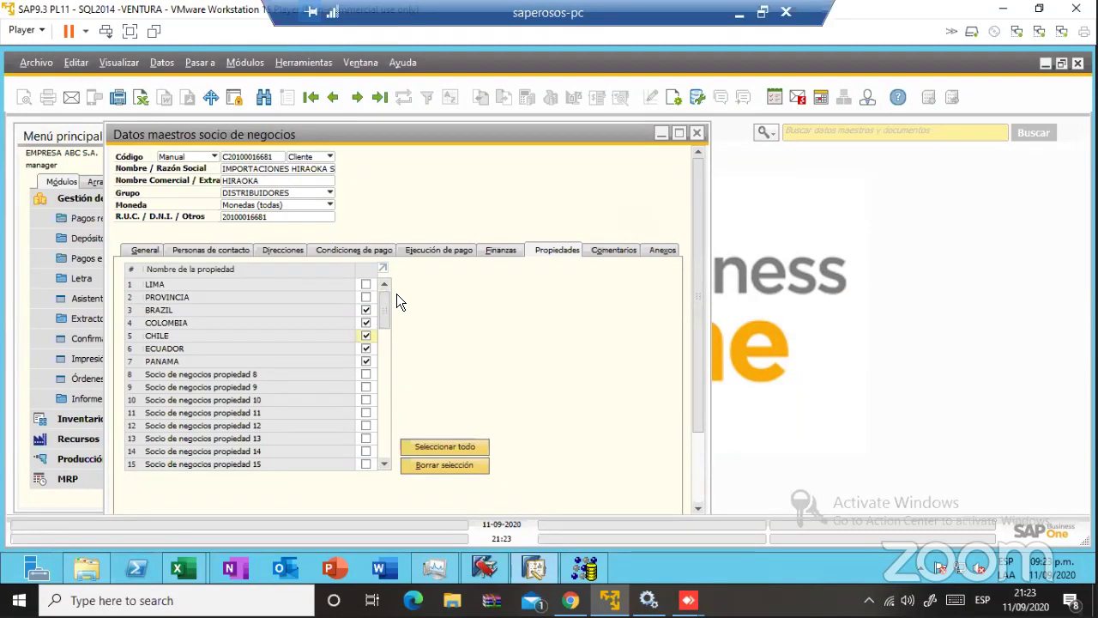
pyautogui.moveTo(384, 353); pyautogui.dragTo(374, 297)
pyautogui.click(609, 251)
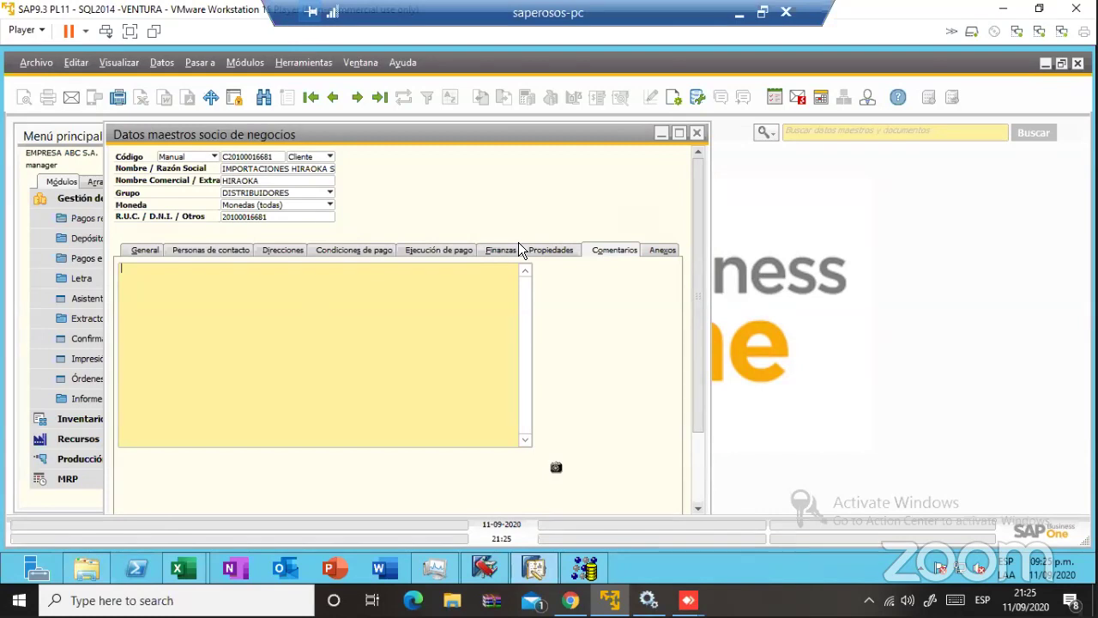
# Step: Show the customer's empty Comentarios area, then bring up the company's registry page in Chrome
pyautogui.click(550, 251)
pyautogui.click(615, 249)
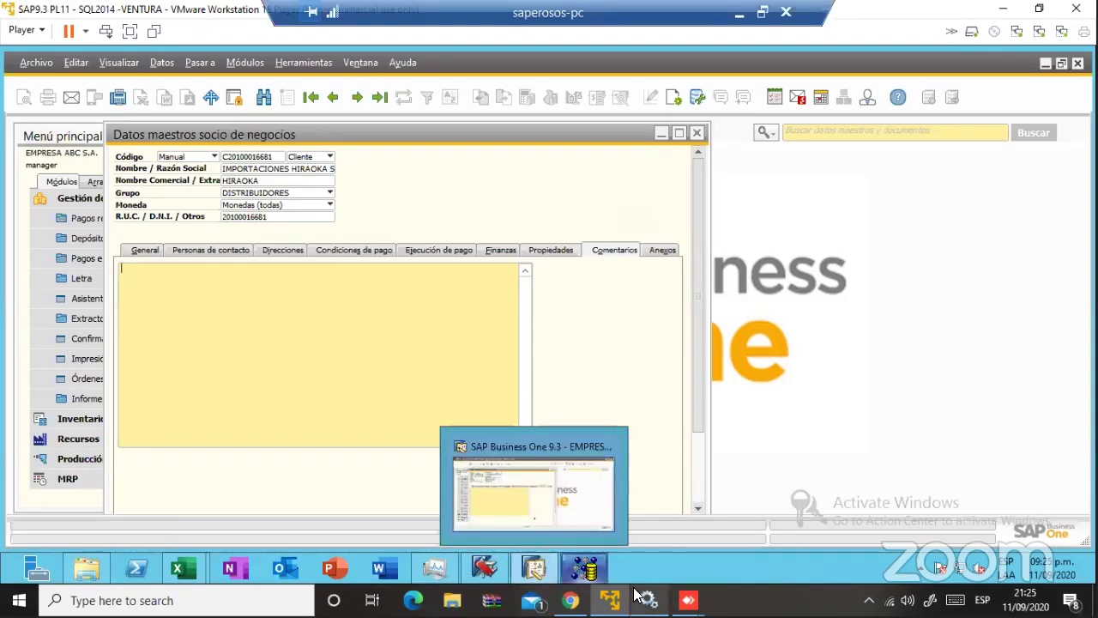
pyautogui.click(570, 599)
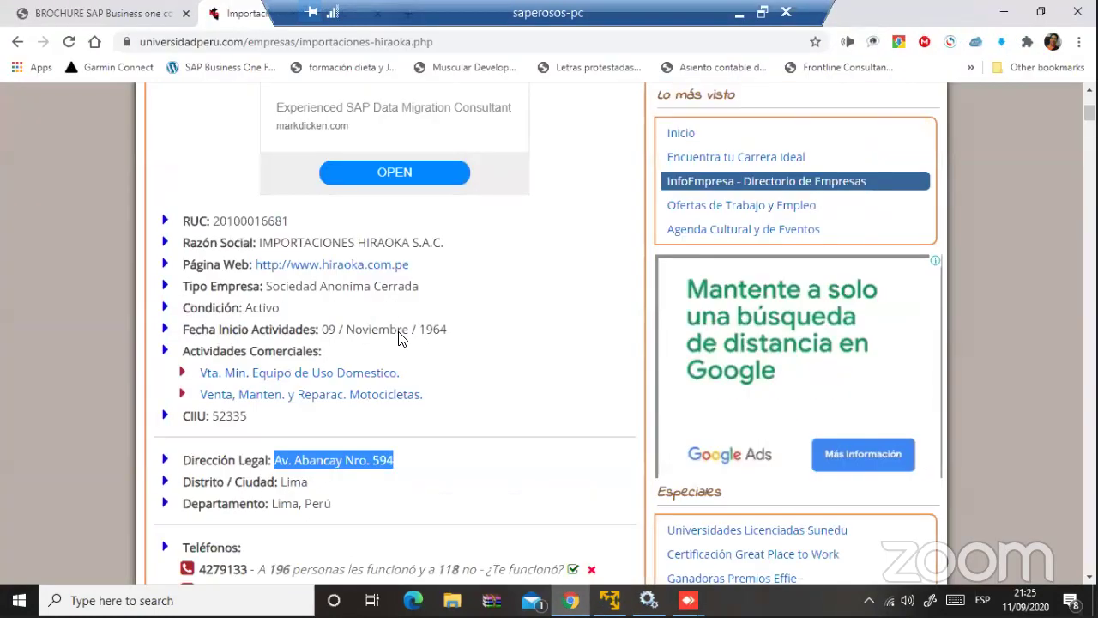
# Step: Copy the company's RUC-through-CIIU details from the web page and paste them into Comentarios
pyautogui.moveTo(309, 436); pyautogui.dragTo(161, 223)
pyautogui.hotkey('ctrl', 'c')
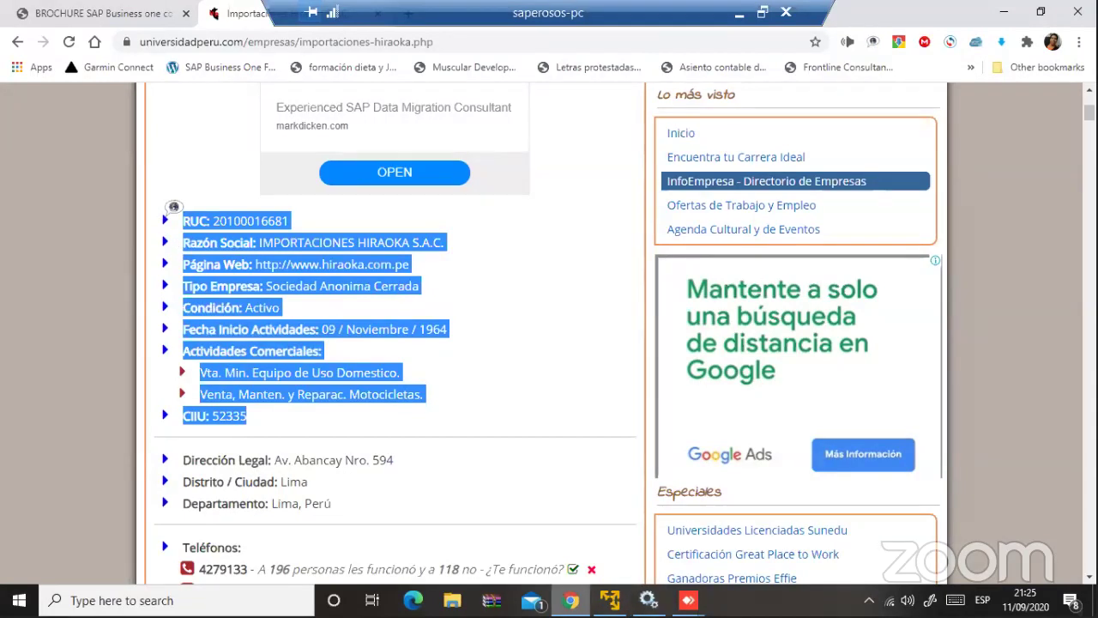
pyautogui.click(610, 599)
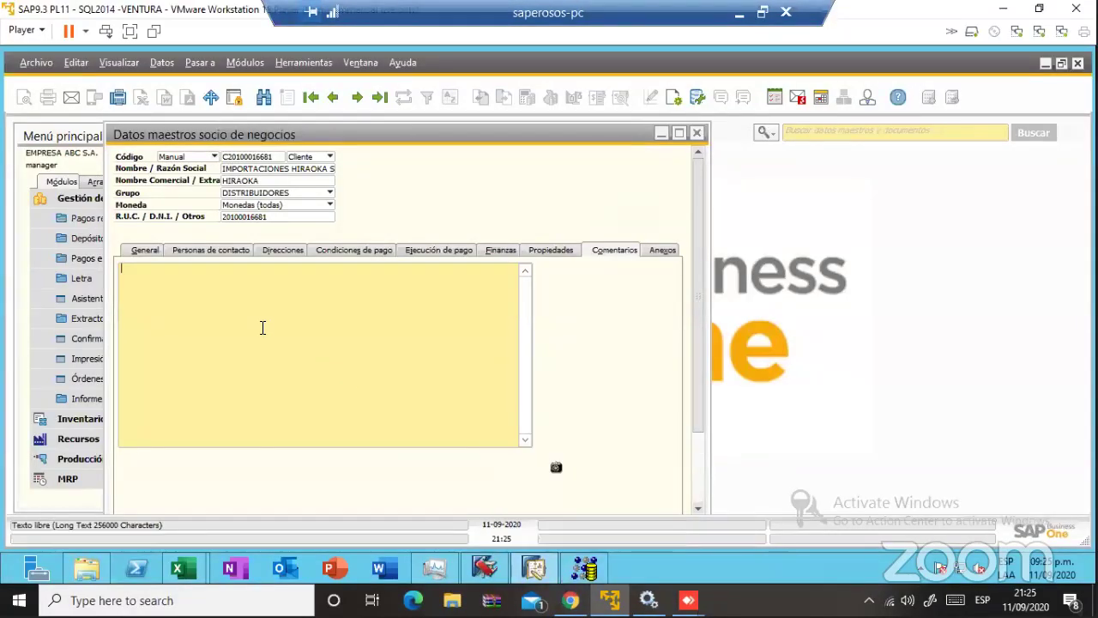
pyautogui.hotkey('ctrl', 'v')
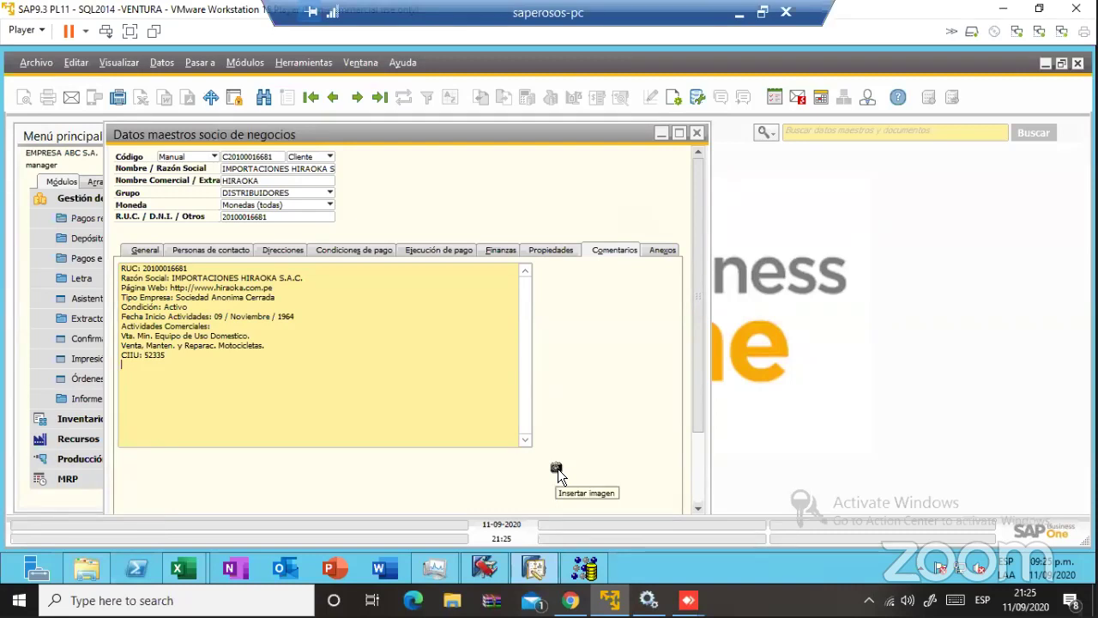
pyautogui.click(556, 469)
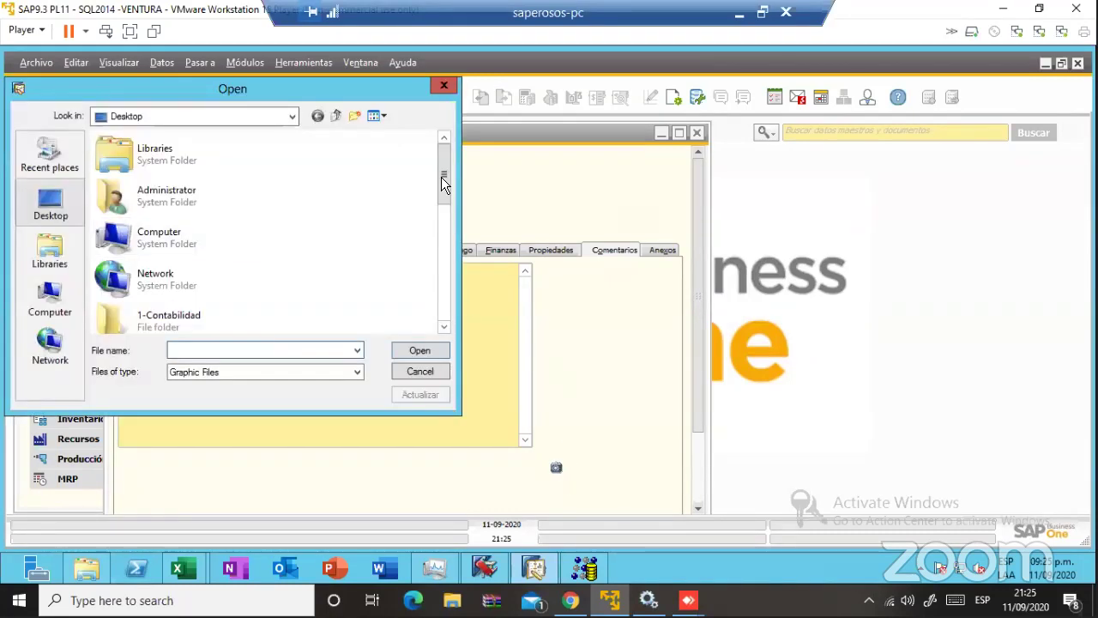
pyautogui.moveTo(442, 179); pyautogui.dragTo(448, 293)
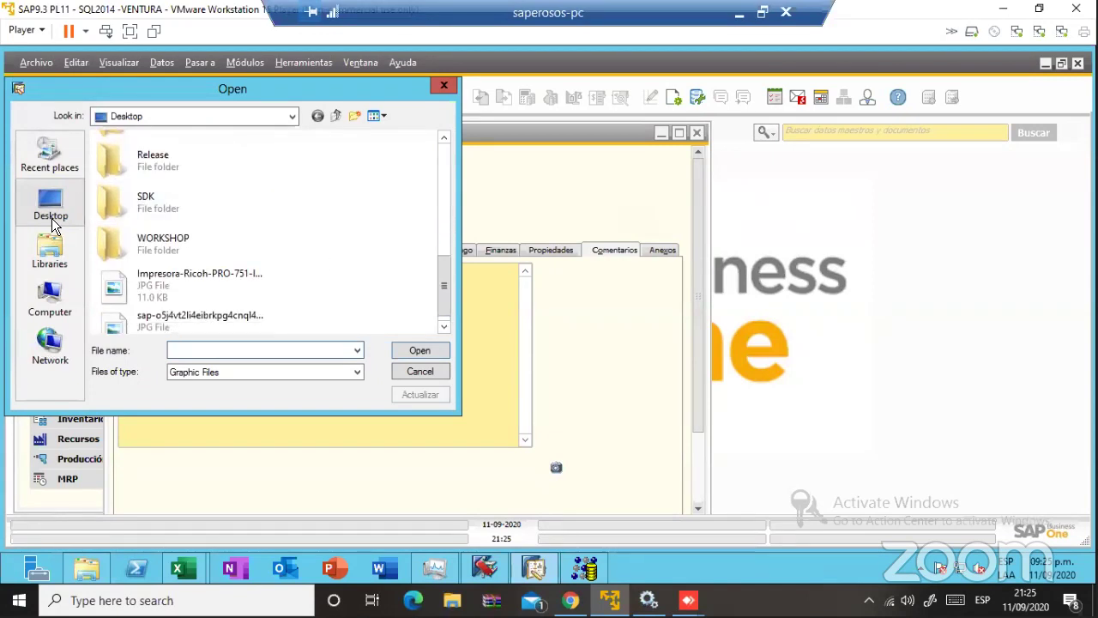
pyautogui.click(62, 256)
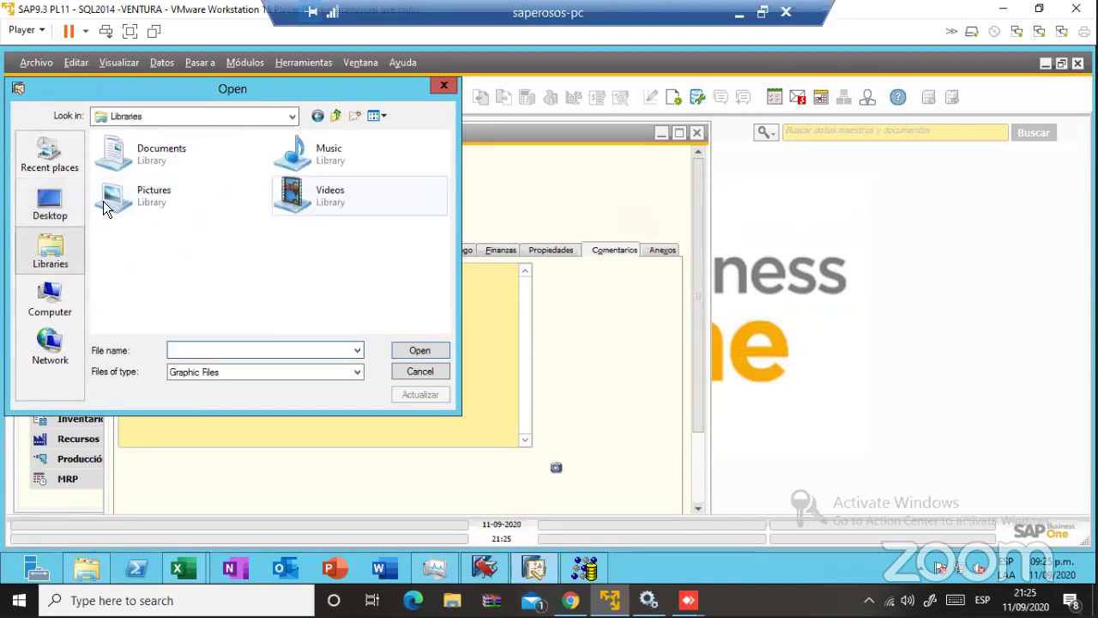
pyautogui.doubleClick(156, 201)
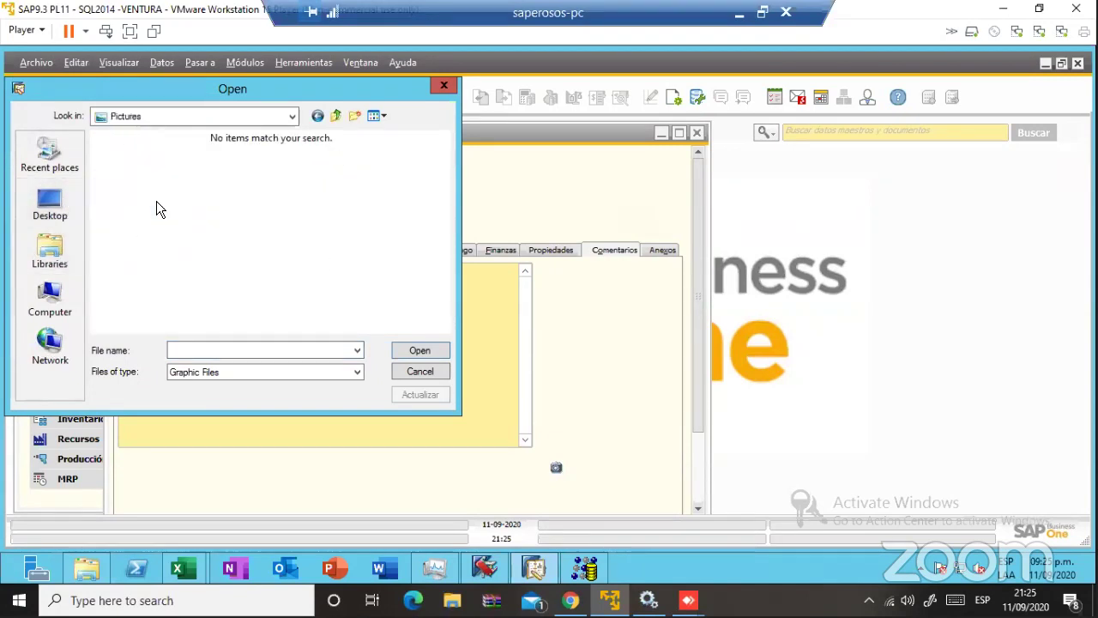
pyautogui.click(440, 371)
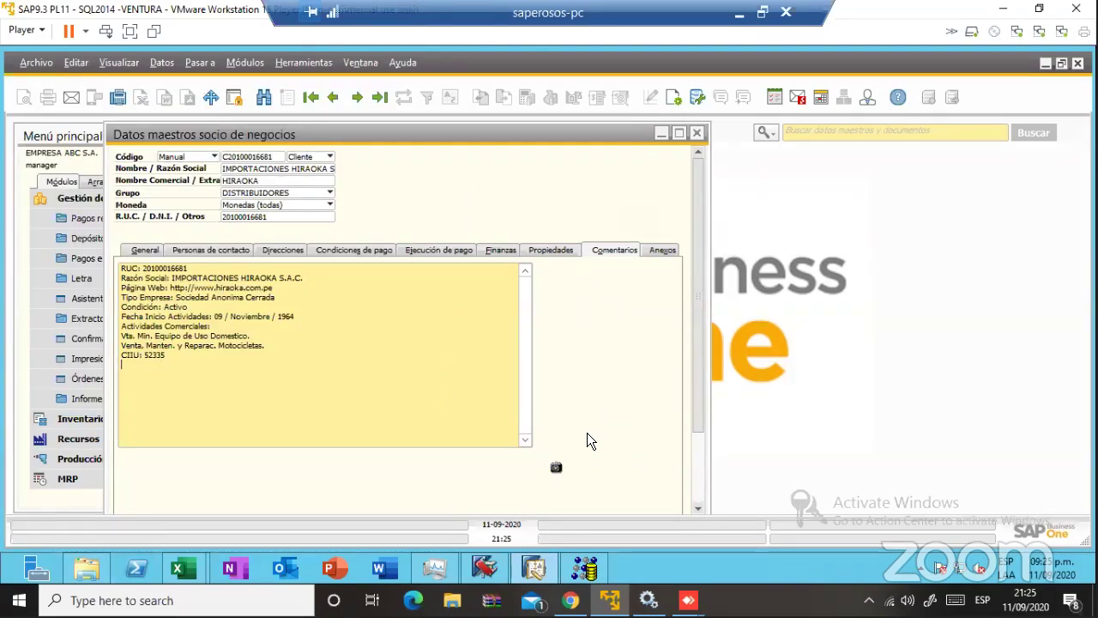
pyautogui.doubleClick(554, 469)
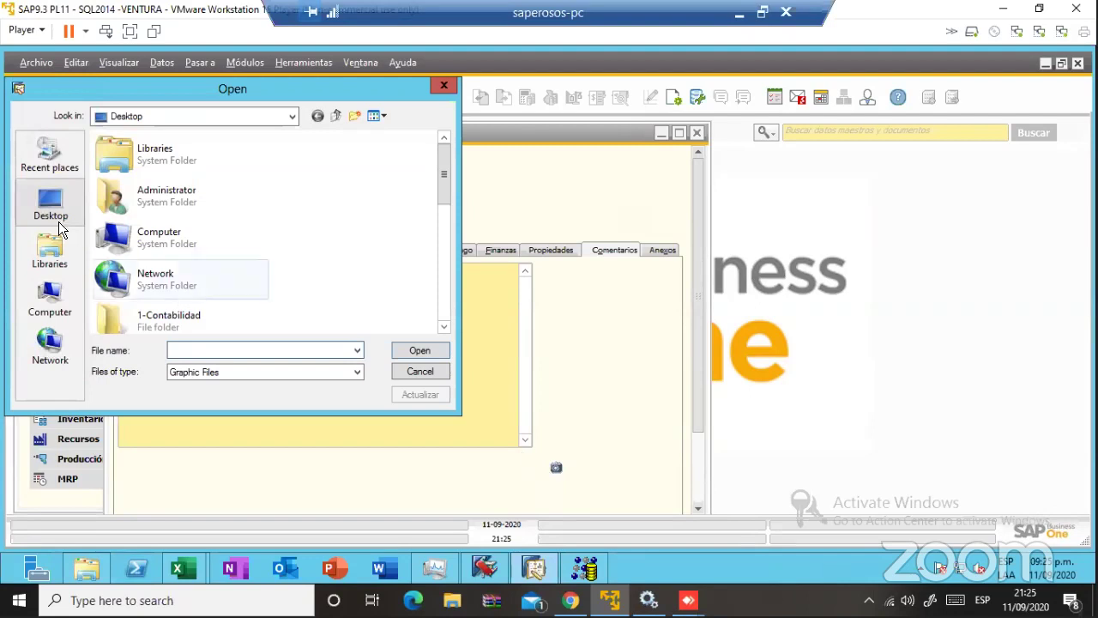
pyautogui.doubleClick(181, 167)
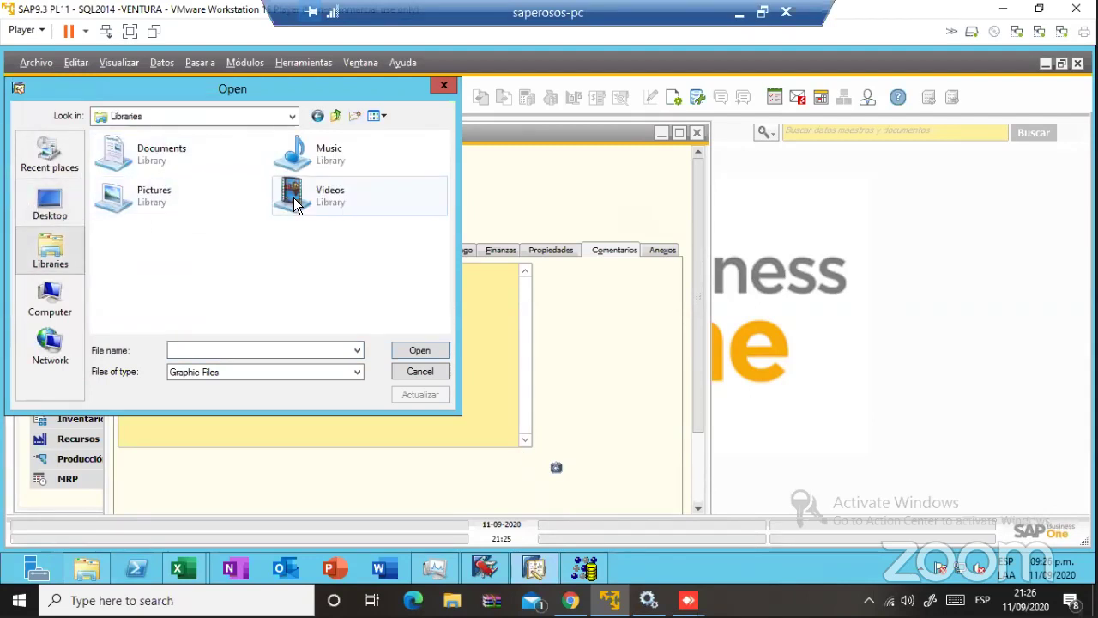
pyautogui.doubleClick(292, 195)
pyautogui.click(444, 86)
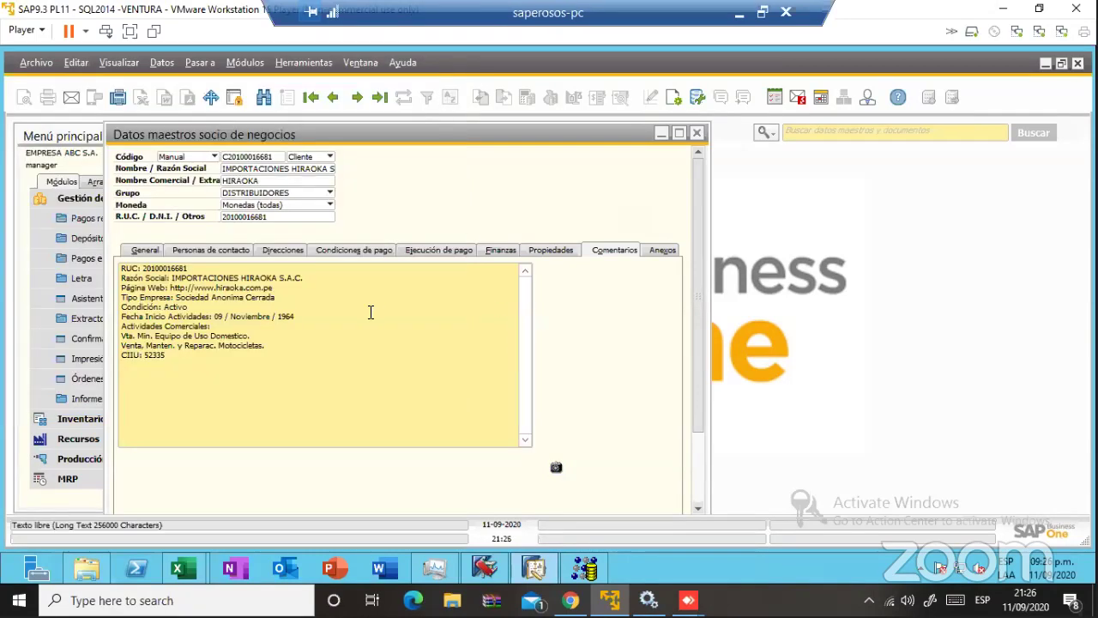
# Step: Attach the Recuento de inventario file on the Anexos tab
pyautogui.click(655, 250)
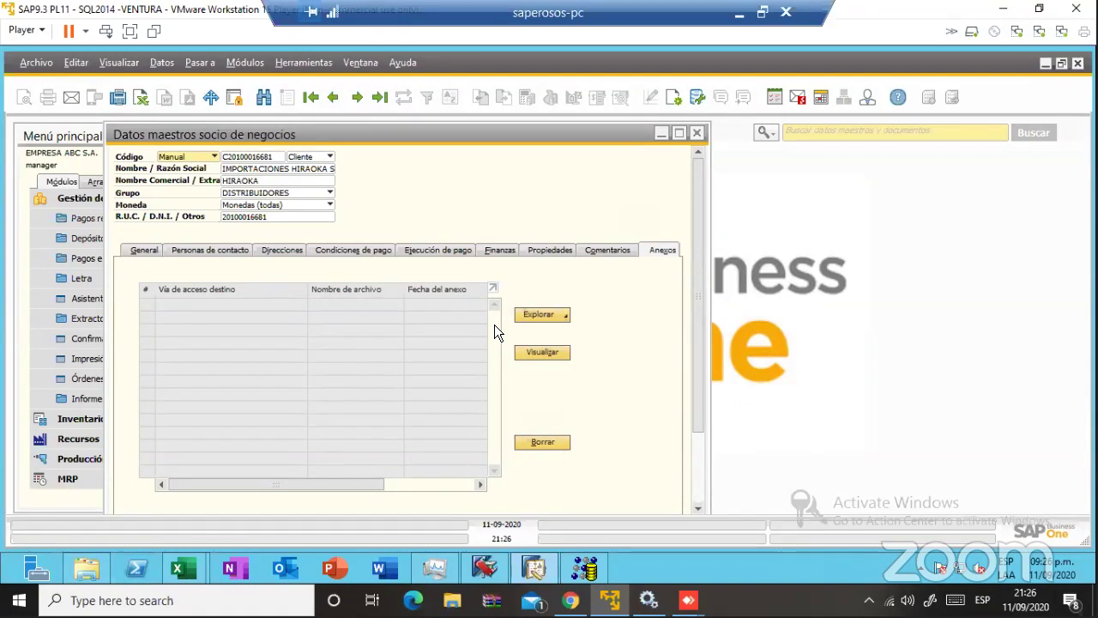
pyautogui.click(546, 314)
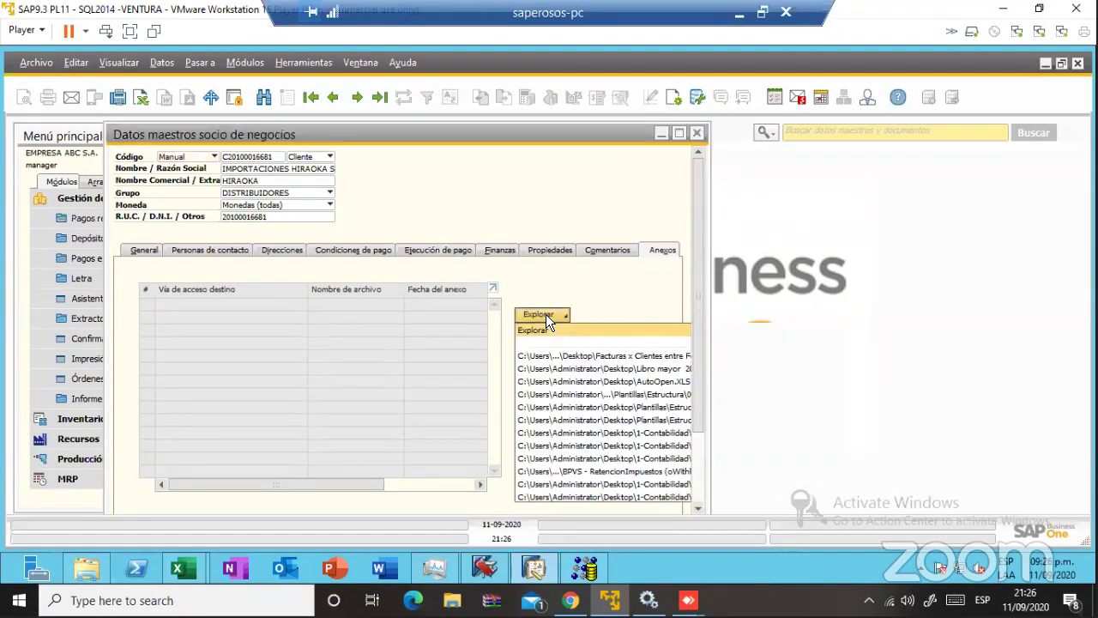
pyautogui.click(556, 335)
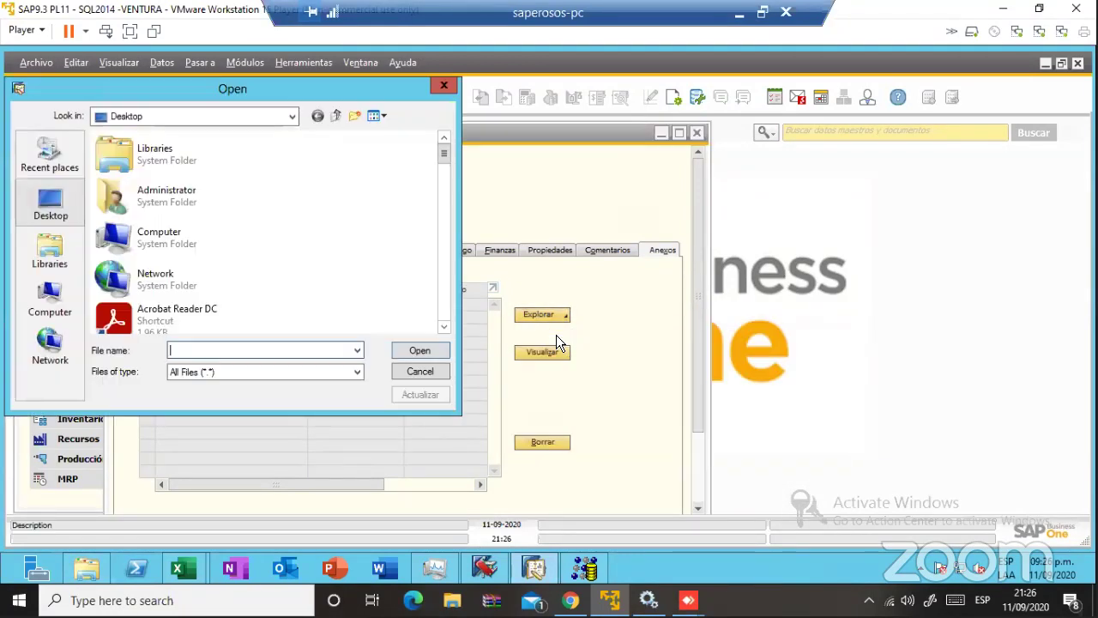
pyautogui.moveTo(443, 154); pyautogui.dragTo(434, 269)
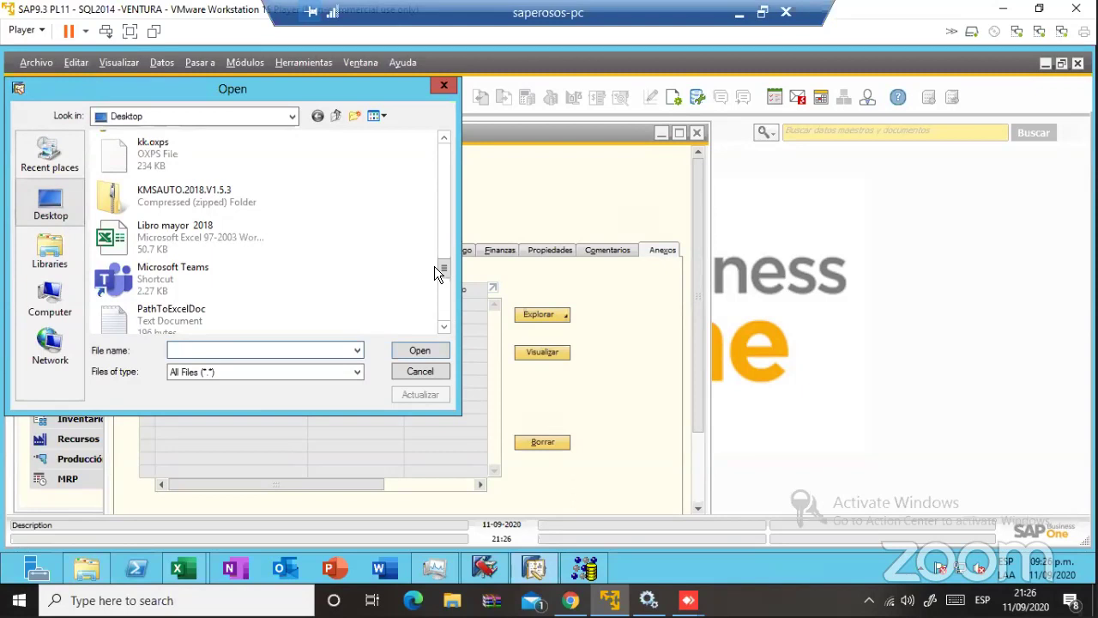
pyautogui.moveTo(442, 271); pyautogui.dragTo(434, 312)
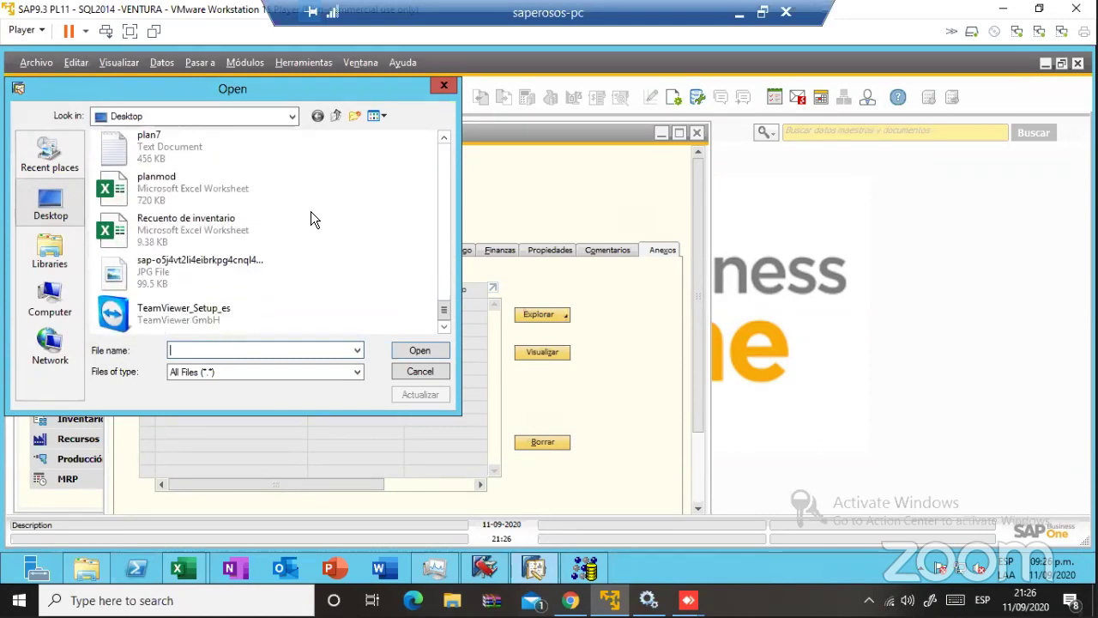
pyautogui.click(193, 225)
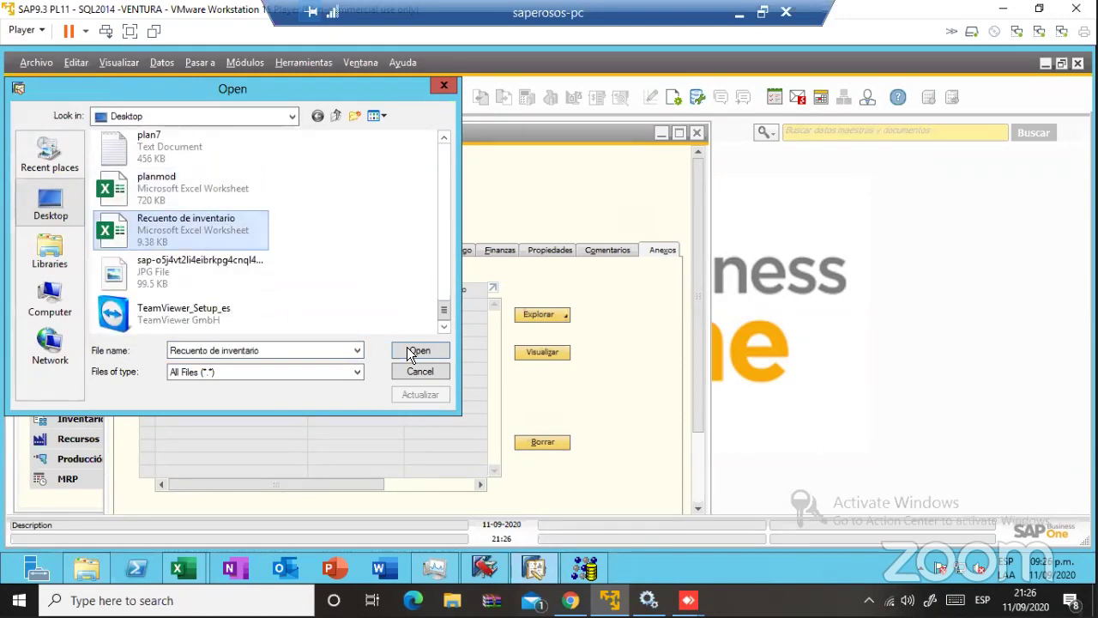
pyautogui.click(415, 348)
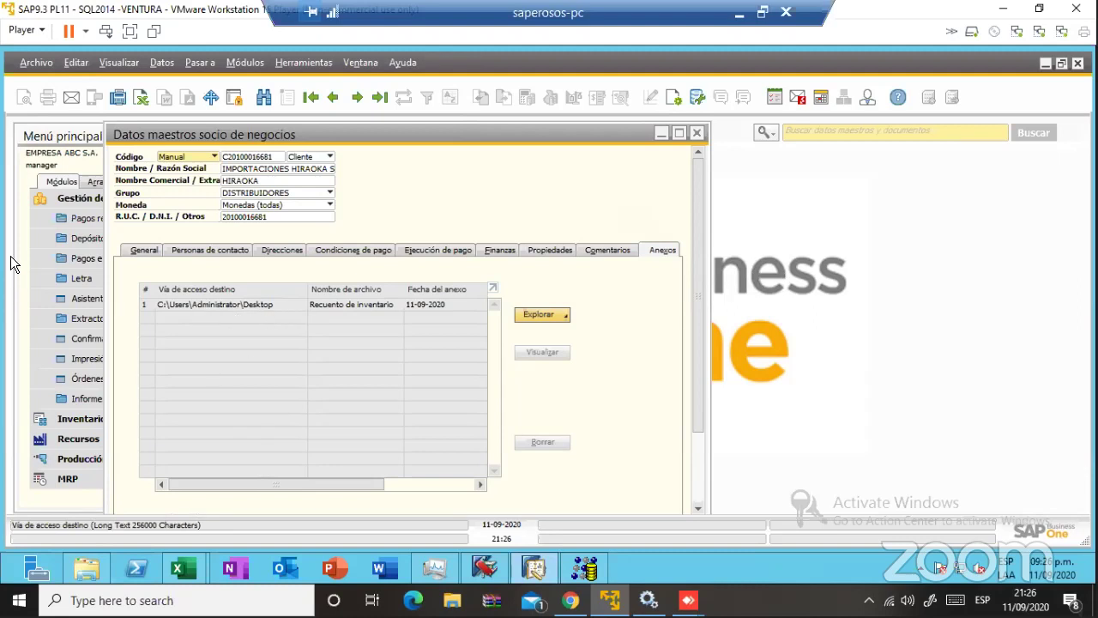
# Step: Attach both Factura de proveedores and Facturas x Clientes spreadsheets in one selection
pyautogui.click(547, 314)
pyautogui.click(573, 333)
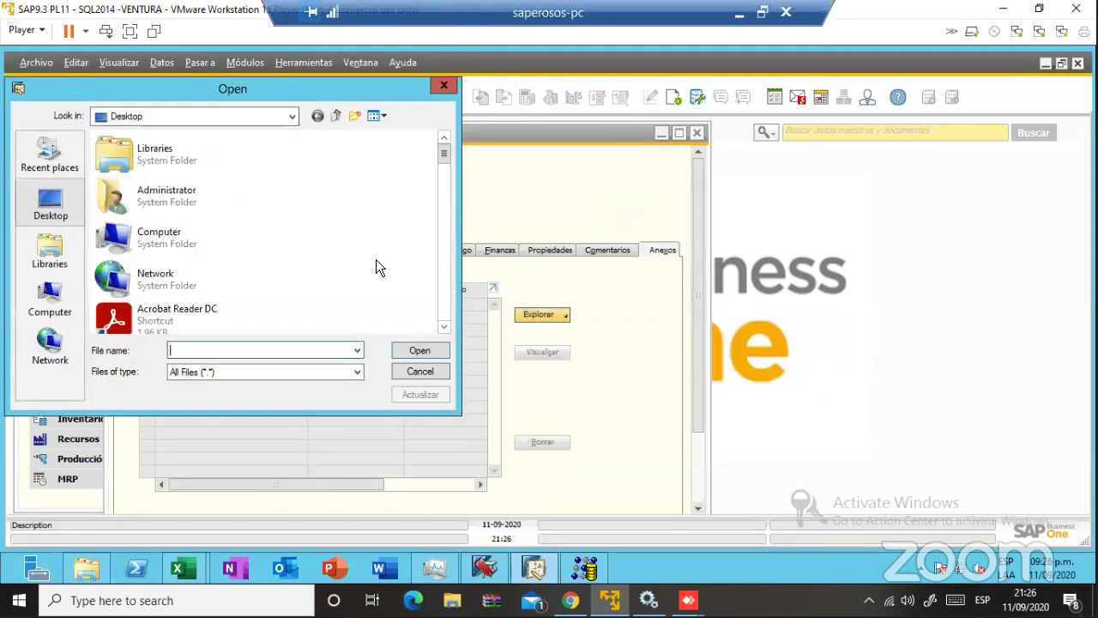
pyautogui.moveTo(444, 151); pyautogui.dragTo(445, 228)
pyautogui.click(247, 199)
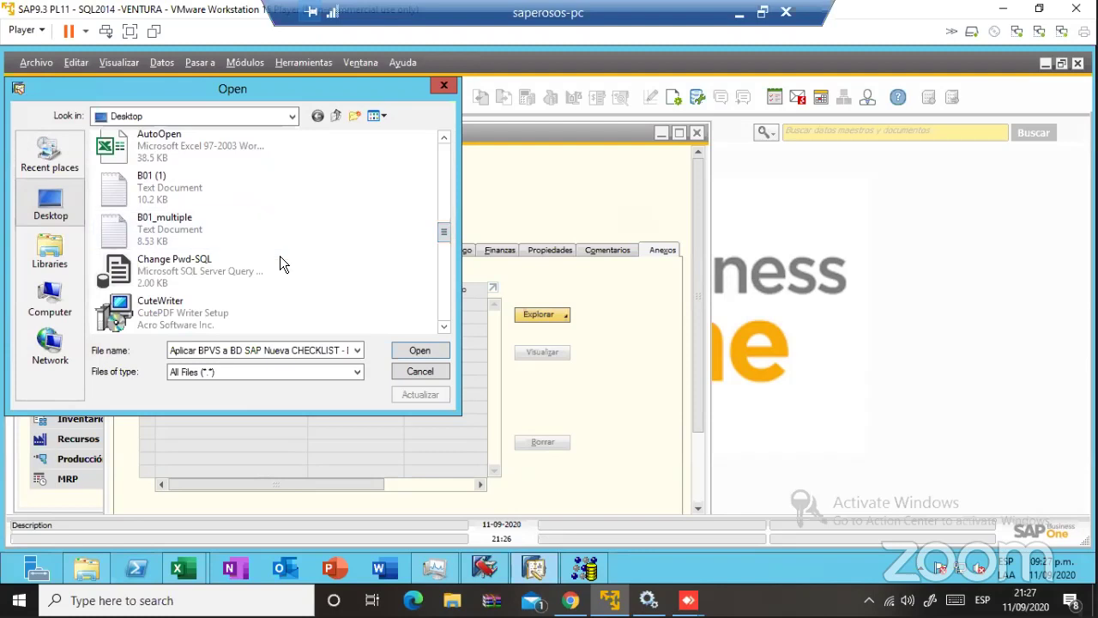
pyautogui.scroll(-2, 279, 255)
pyautogui.keyDown('ctrl'); pyautogui.click(200, 256); pyautogui.keyUp('ctrl')
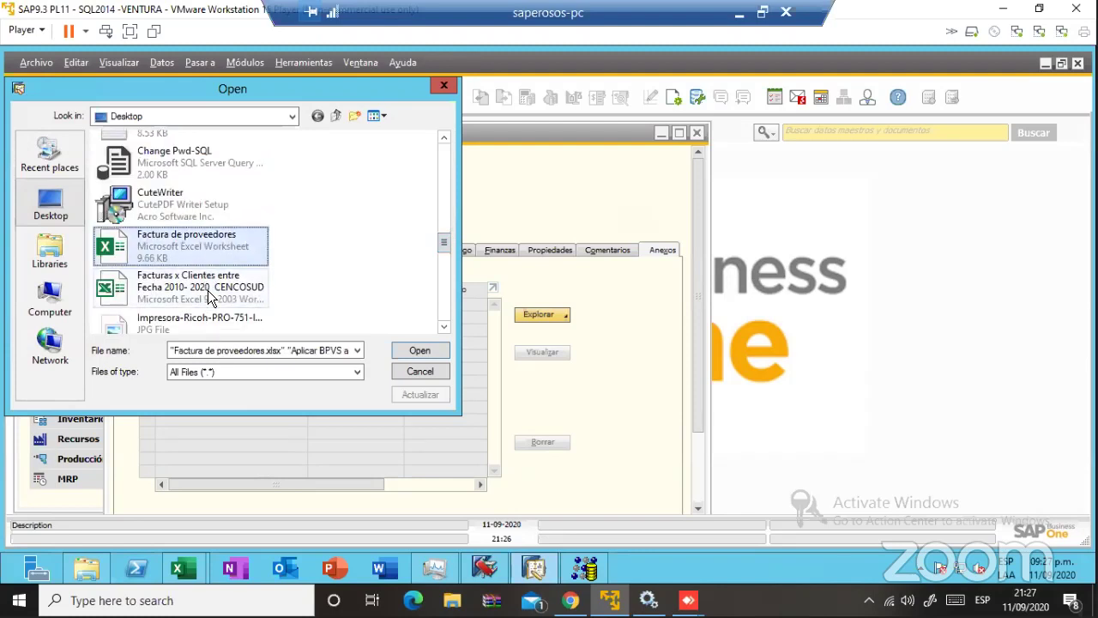
pyautogui.keyDown('ctrl'); pyautogui.click(207, 290); pyautogui.keyUp('ctrl')
pyautogui.click(420, 351)
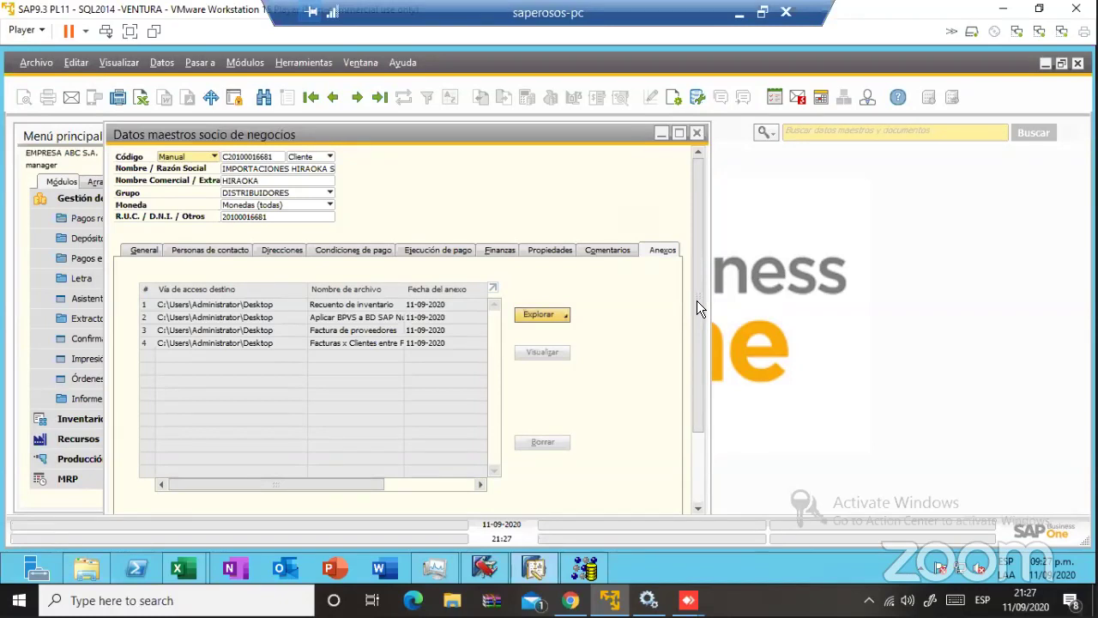
# Step: Look over the comments, properties and payment execution details, then set the partner to Activo
pyautogui.moveTo(697, 301); pyautogui.dragTo(703, 419)
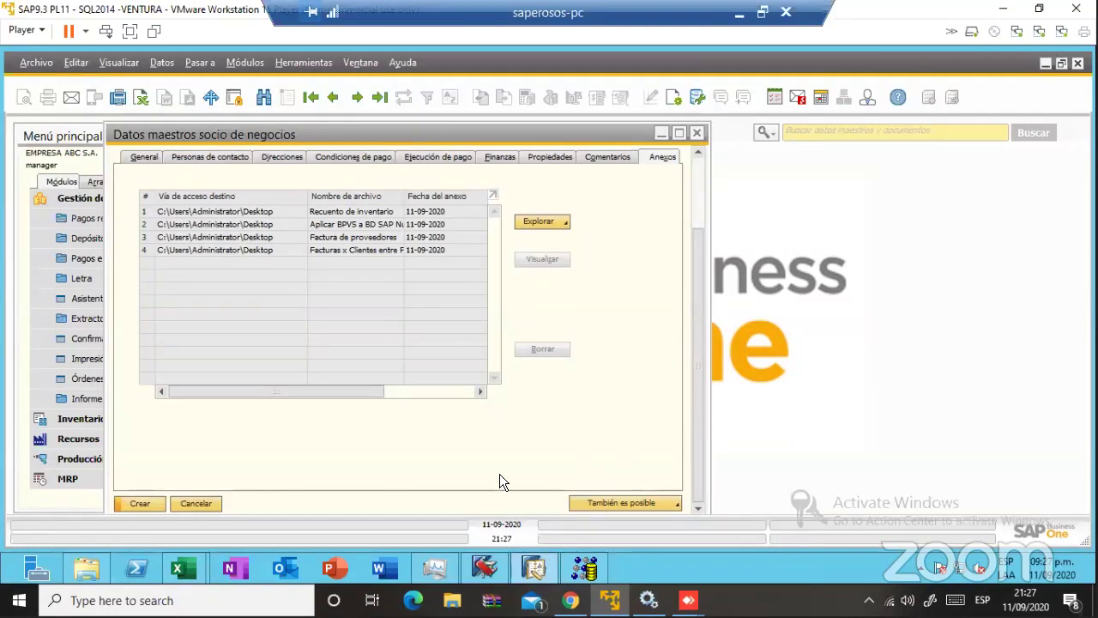
pyautogui.click(616, 158)
pyautogui.click(561, 160)
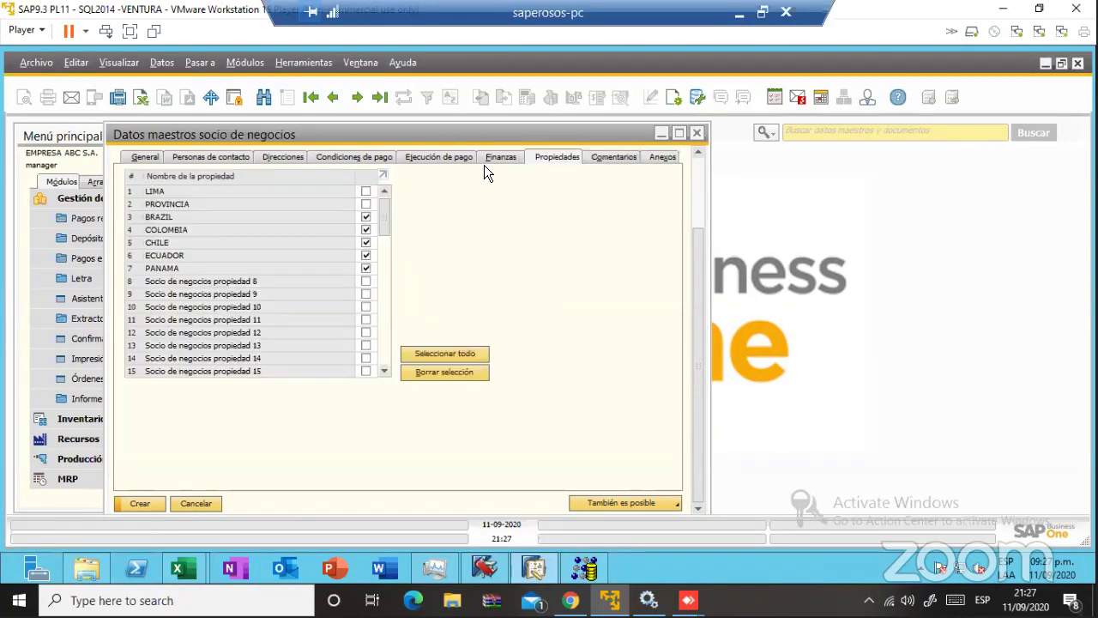
pyautogui.click(450, 160)
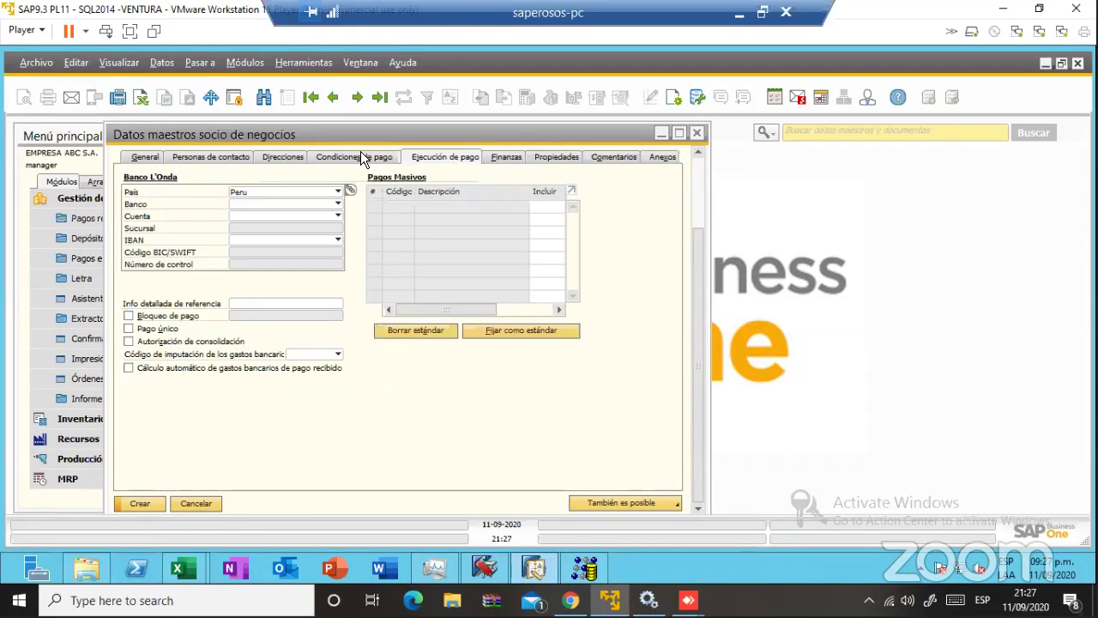
pyautogui.click(149, 160)
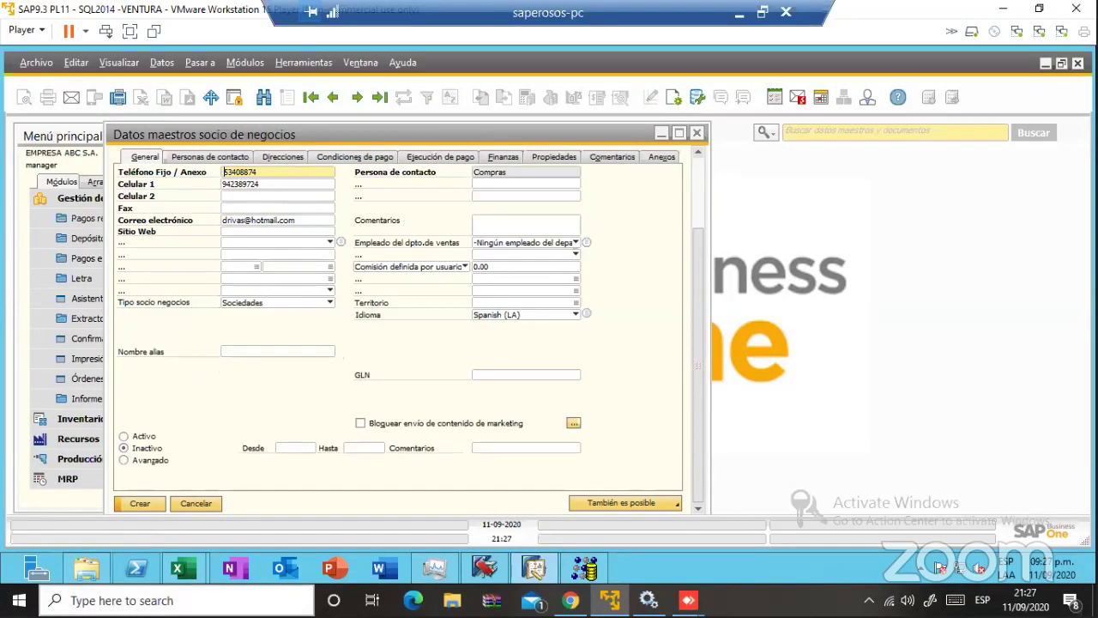
pyautogui.click(125, 437)
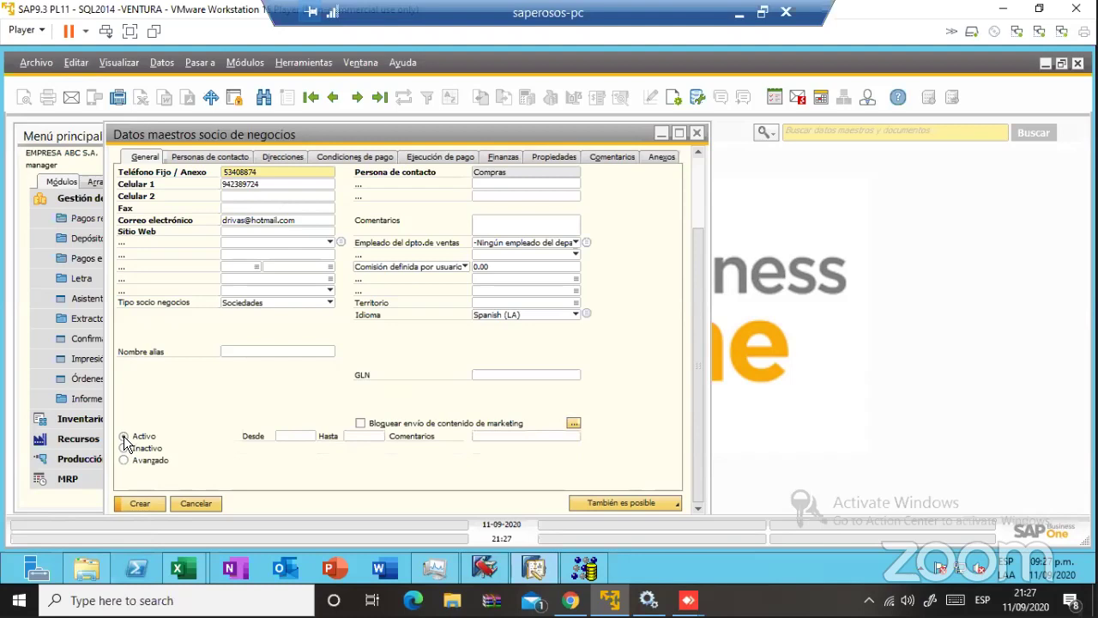
# Step: Save the IMPORTACIONES HIRAOKA partner with Crear and dismiss the confirmation message
pyautogui.click(138, 504)
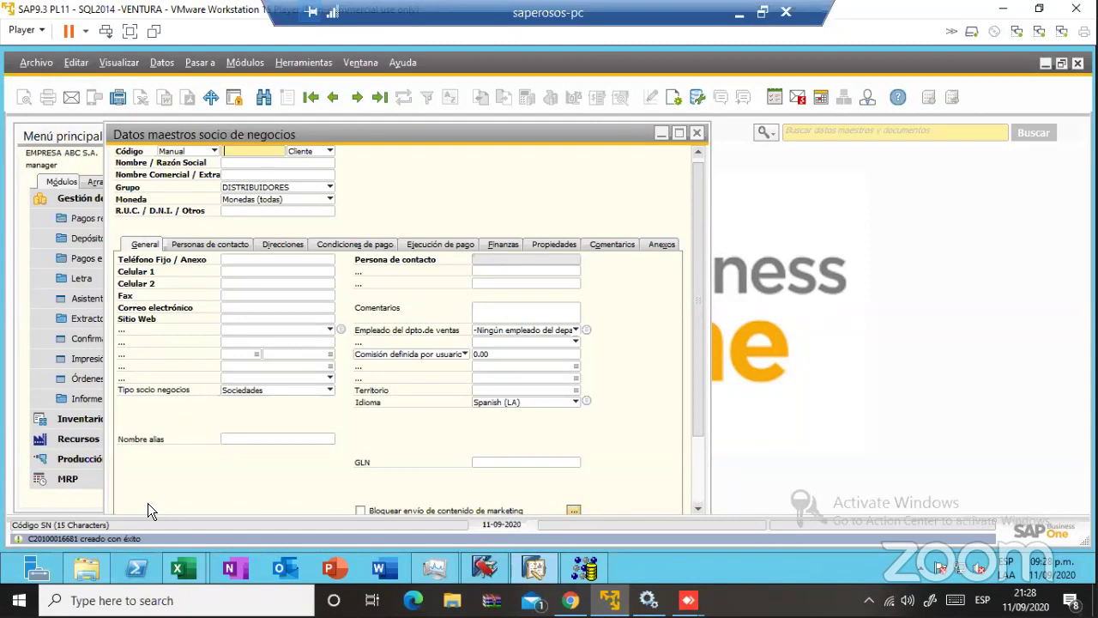
pyautogui.click(94, 539)
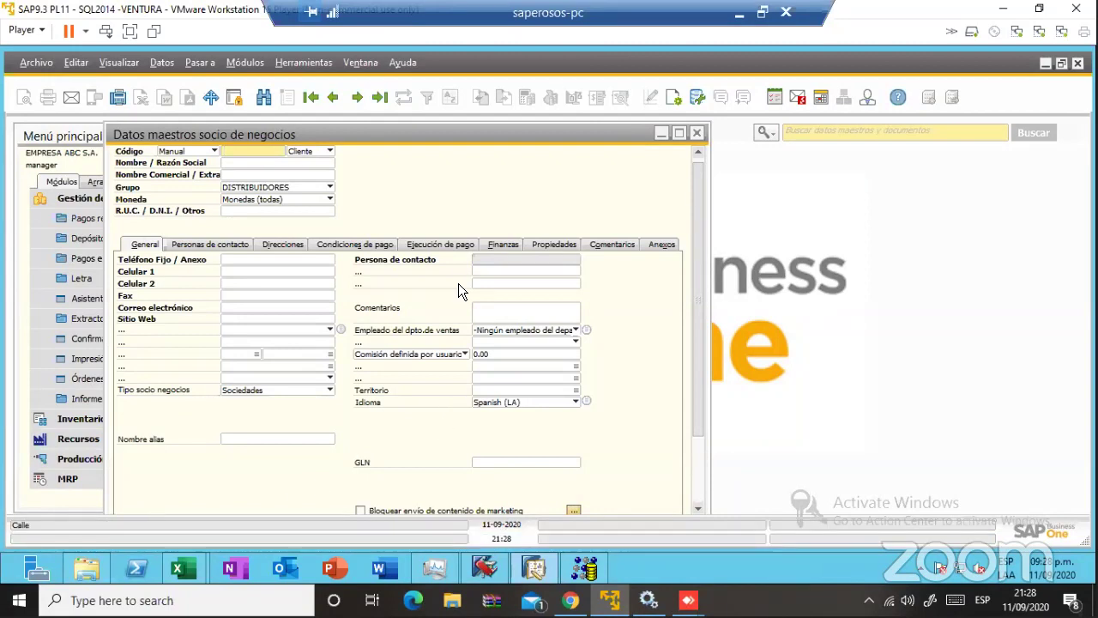
# Step: Close the partner form and open a new Datos maestros socio de negocios form from Socios de Negocios
pyautogui.click(701, 135)
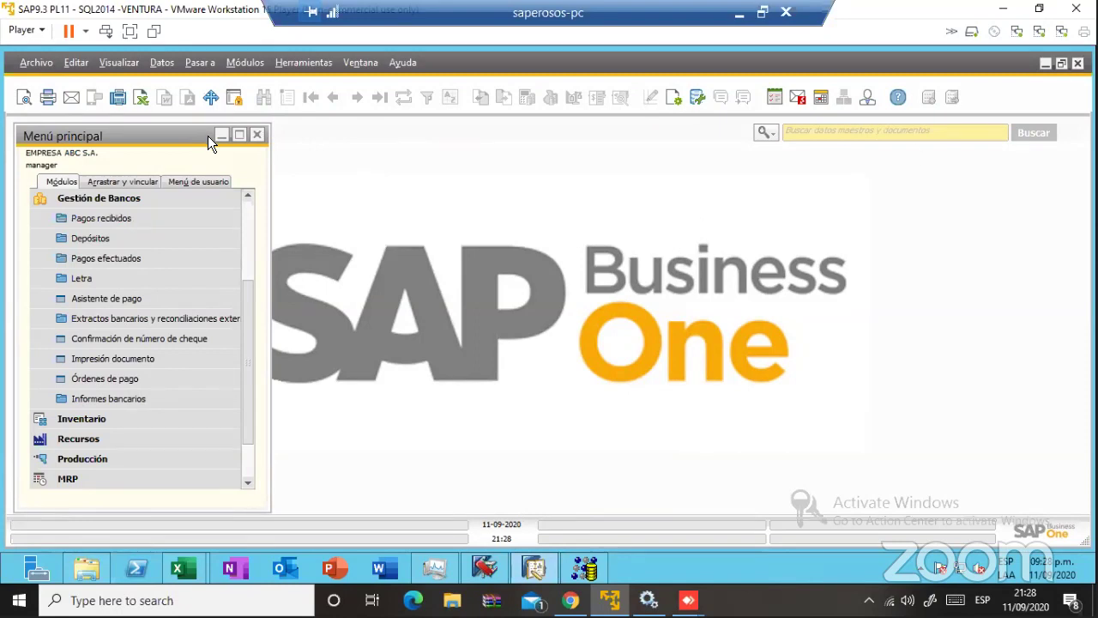
pyautogui.click(144, 197)
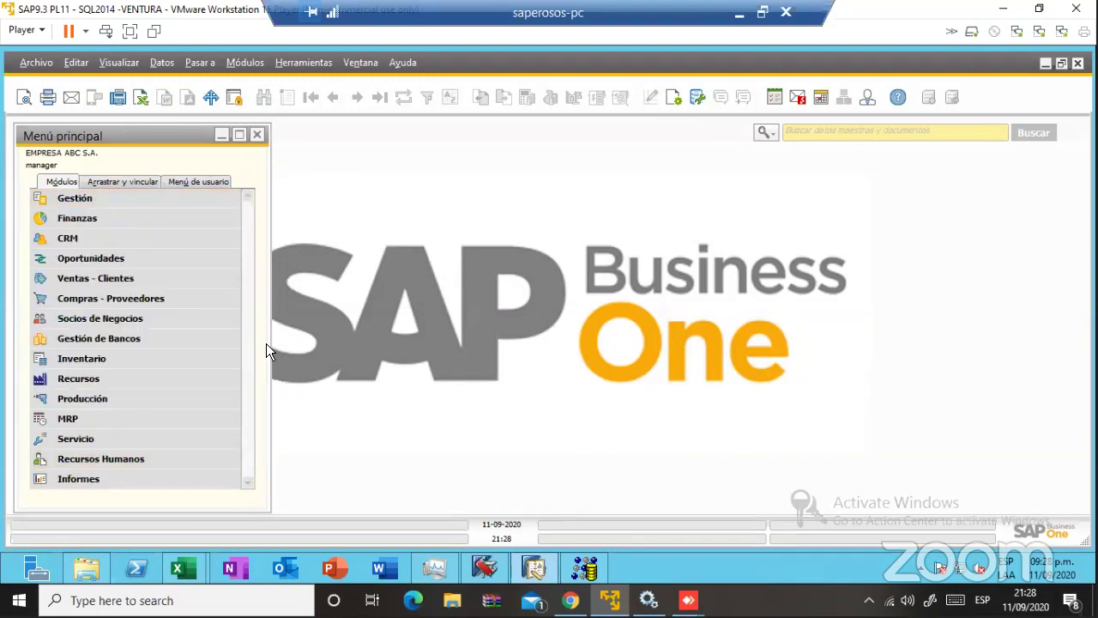
pyautogui.click(165, 321)
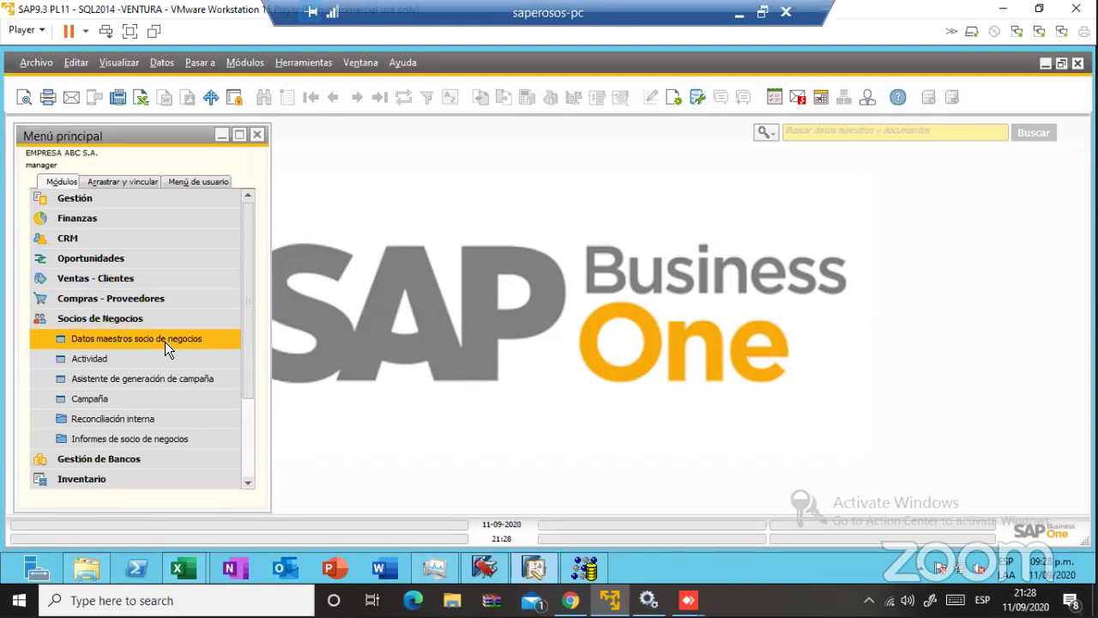
pyautogui.click(165, 340)
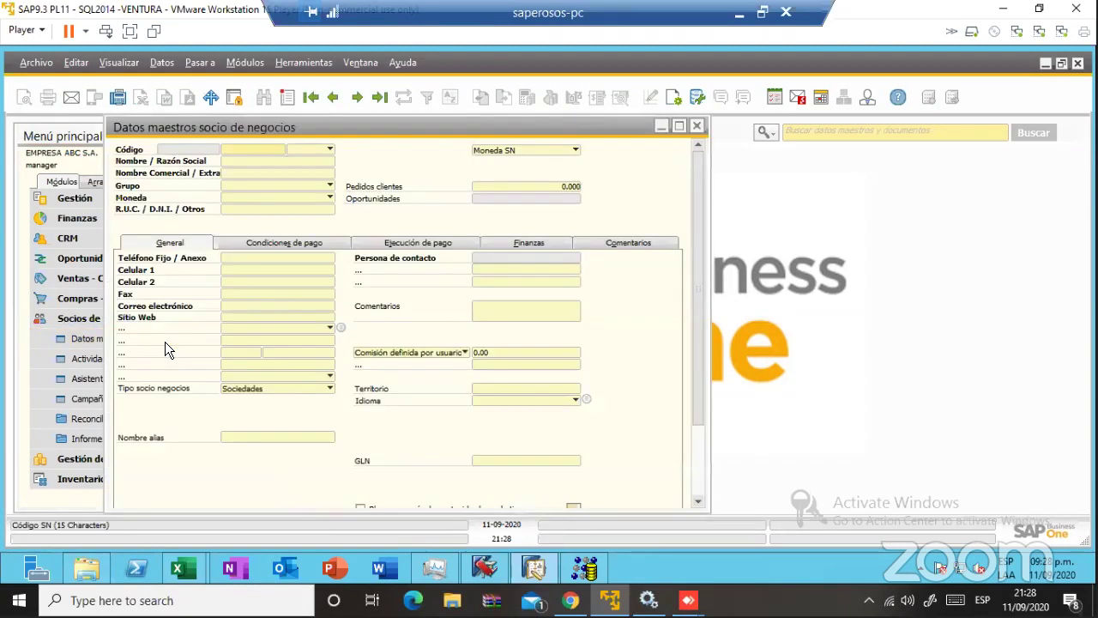
# Step: Check the name, tax ID, foreign name fields and Grupo list, then bring up the company's page in Chrome
pyautogui.click(293, 163)
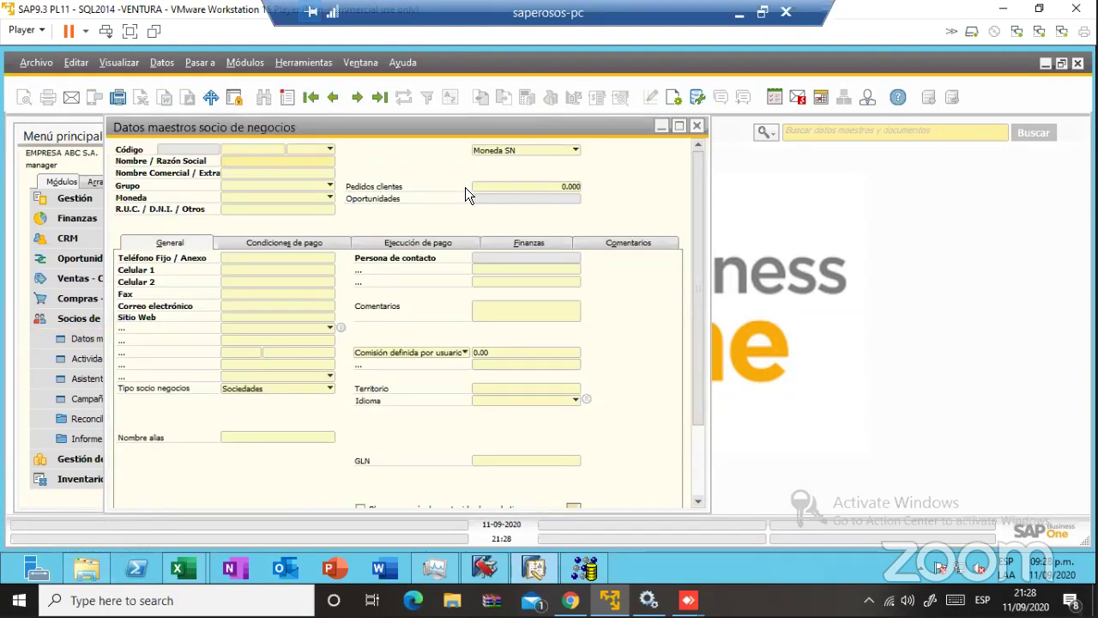
pyautogui.click(272, 209)
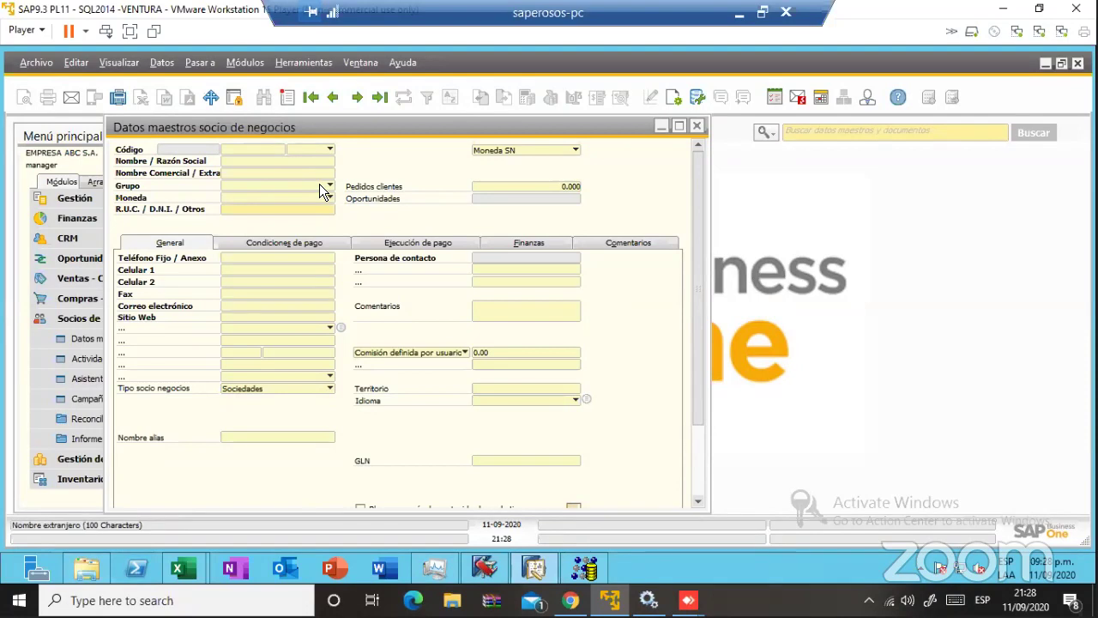
pyautogui.click(319, 184)
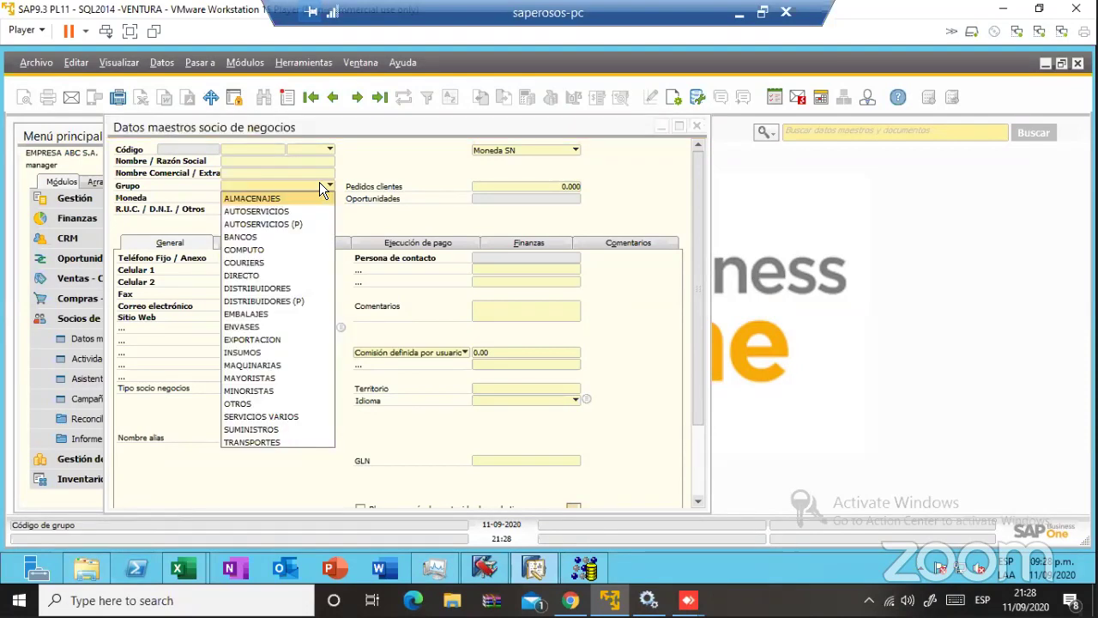
pyautogui.click(319, 184)
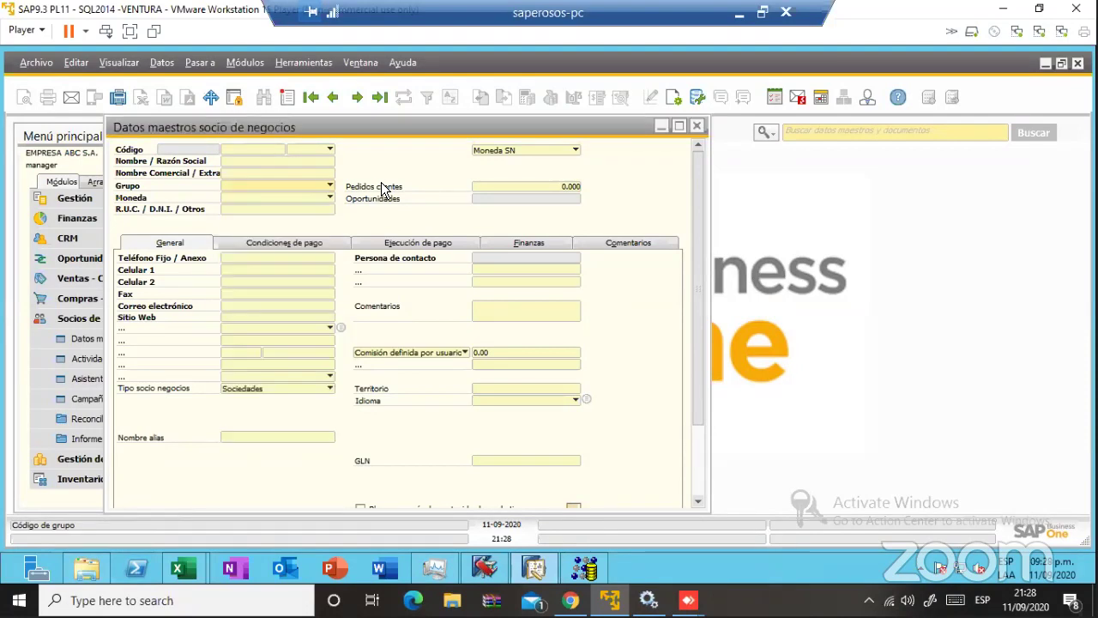
pyautogui.click(275, 174)
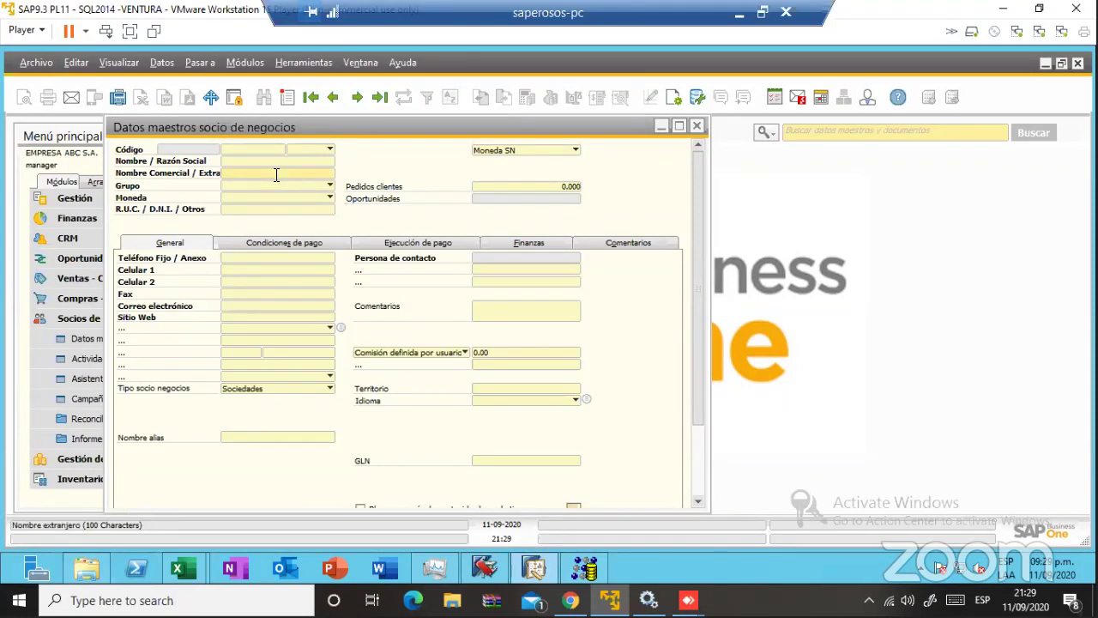
pyautogui.click(287, 161)
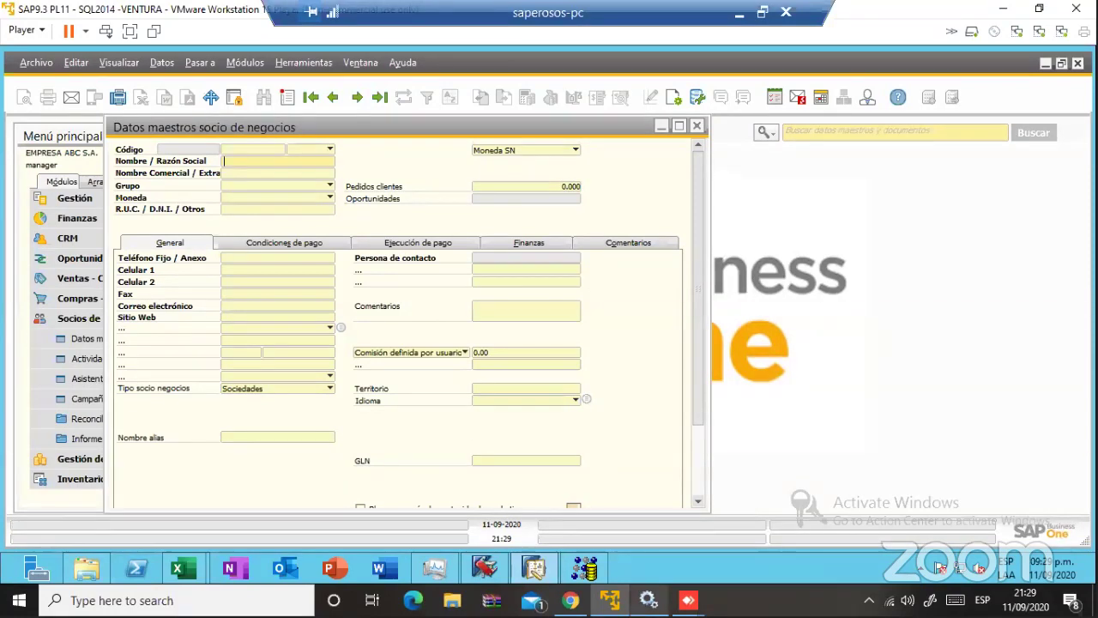
pyautogui.click(570, 600)
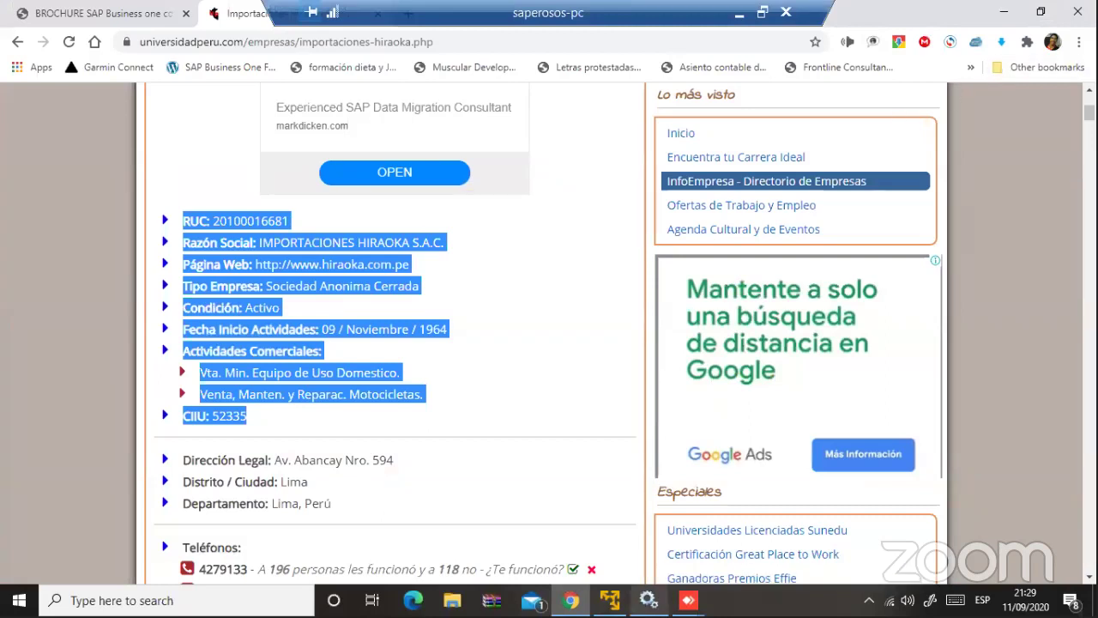
# Step: Go back from Chrome to the SAP Business One session through the AnyDesk window previews
pyautogui.click(688, 600)
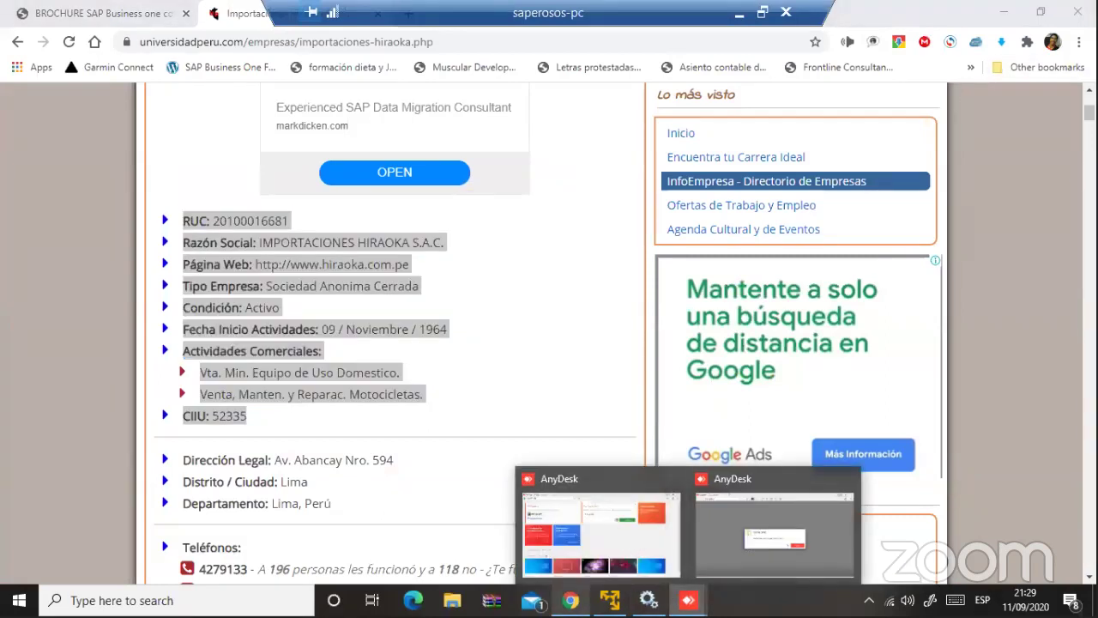
pyautogui.click(610, 599)
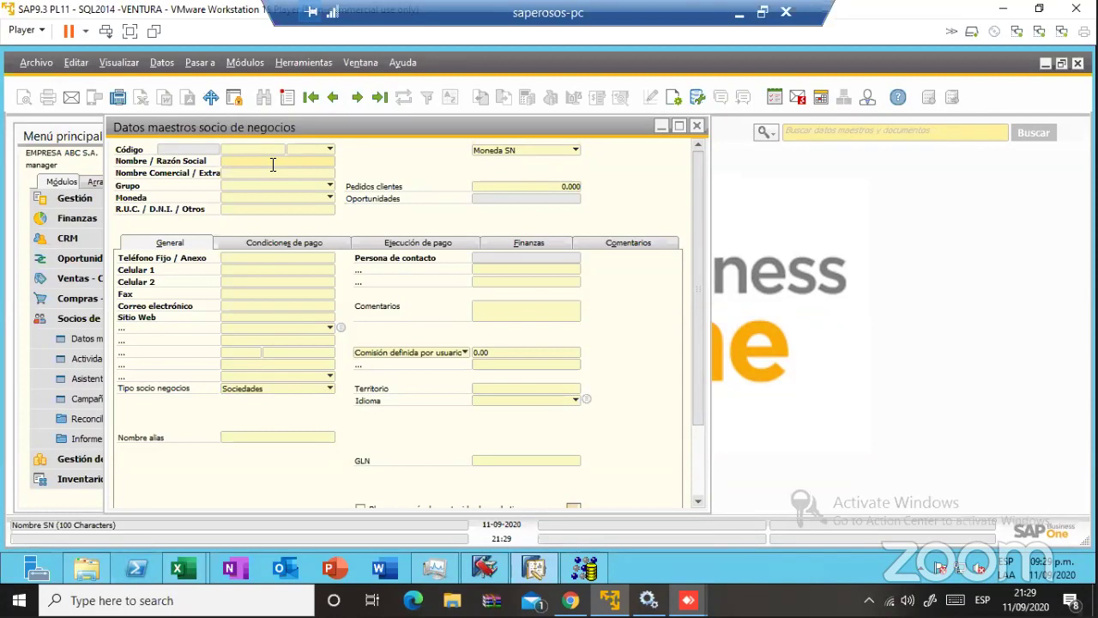
# Step: Search Nombre / Razón Social for '*hiraoka' and load the IMPORTACIONES HIRAOKA record from the results
pyautogui.write('*hiraoka')
pyautogui.press('Tab')
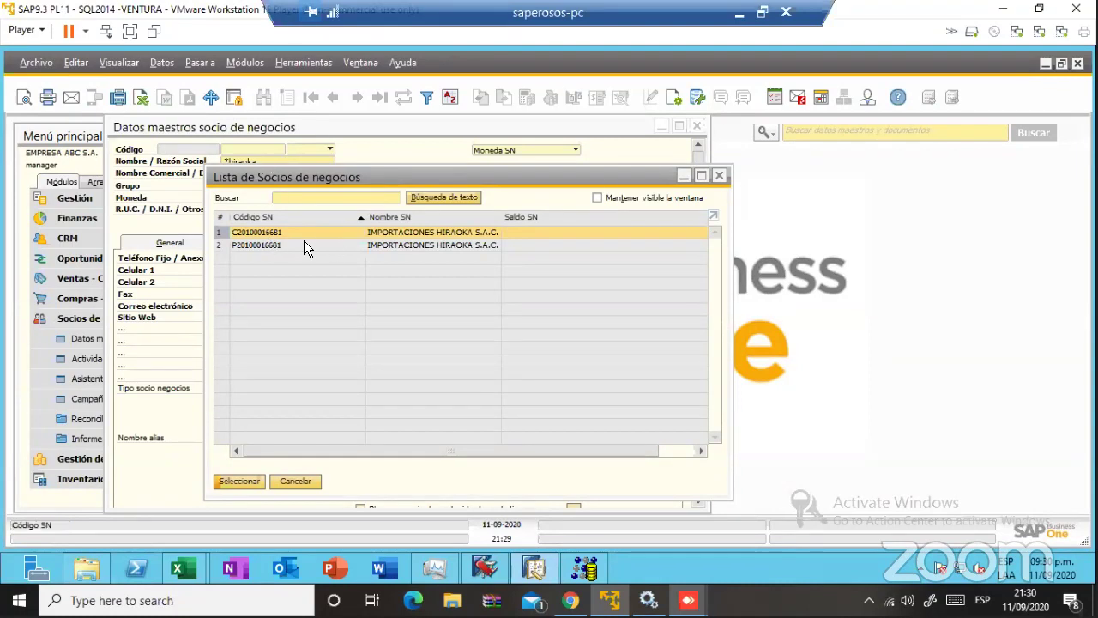
pyautogui.doubleClick(261, 233)
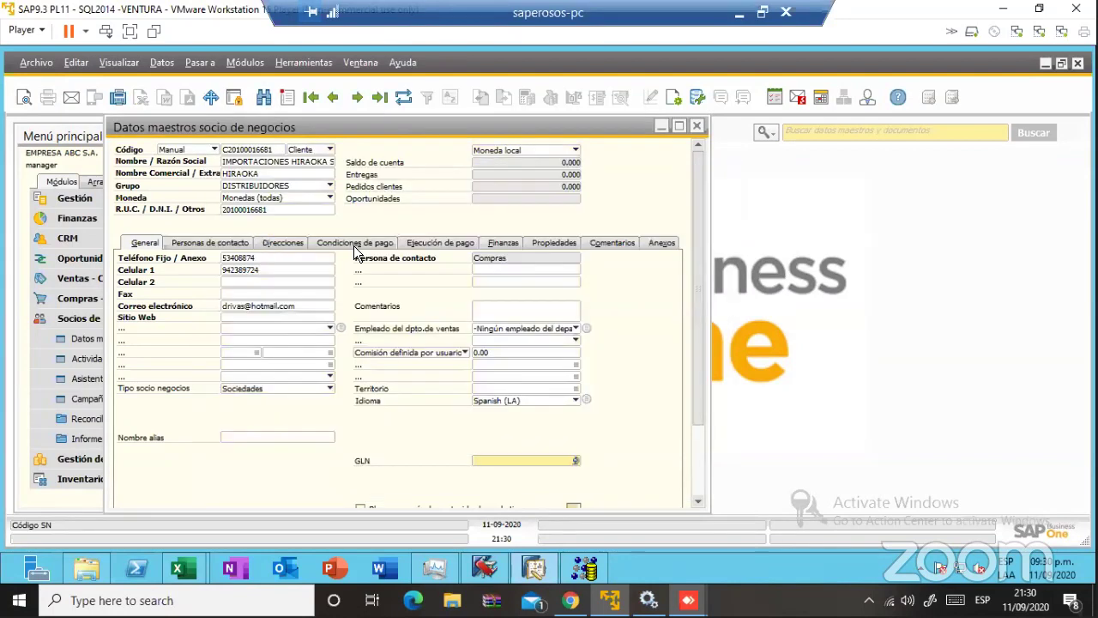
# Step: Replace the user part of the partner's Correo electrónico with the new name and save with Actualizar
pyautogui.click(247, 306)
pyautogui.moveTo(247, 305); pyautogui.dragTo(213, 304)
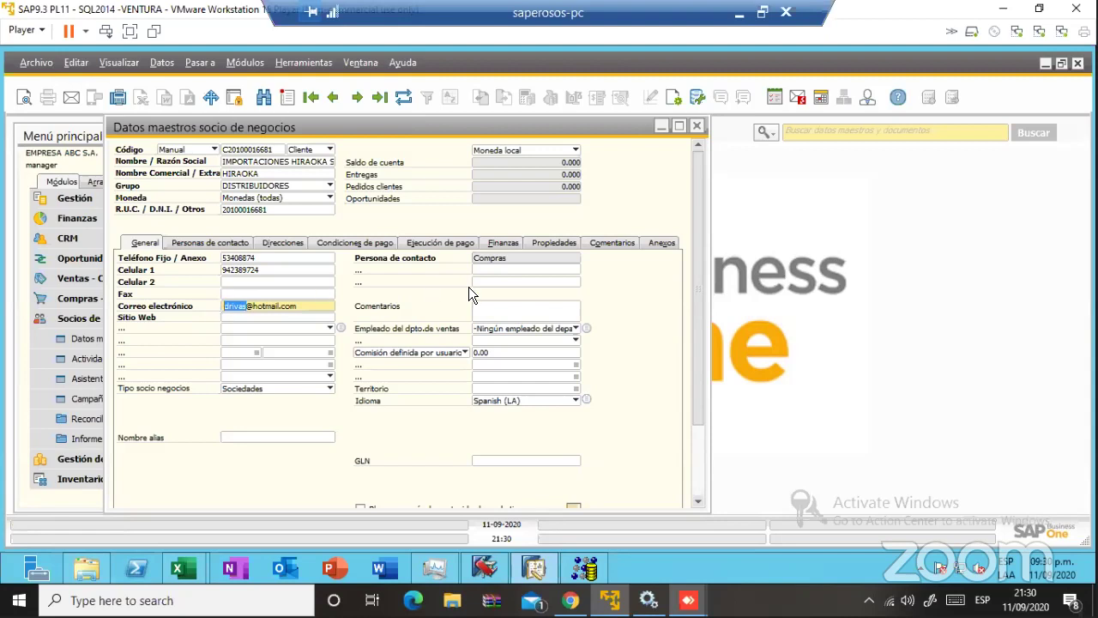
pyautogui.scroll(-3, 543, 396)
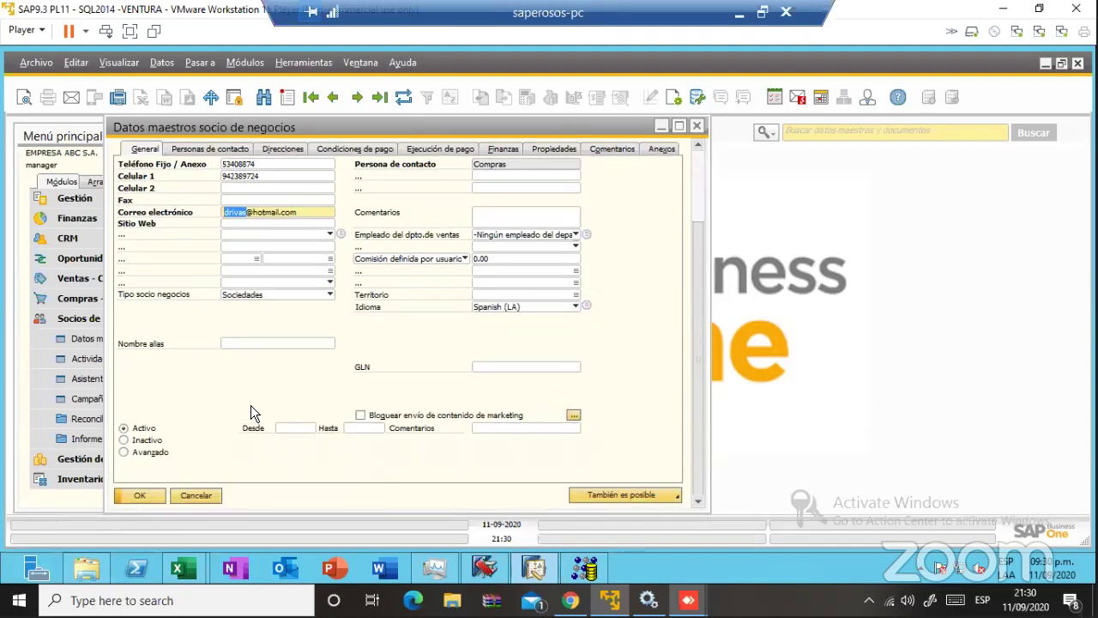
pyautogui.scroll(2, 442, 317)
pyautogui.scroll(2, 439, 314)
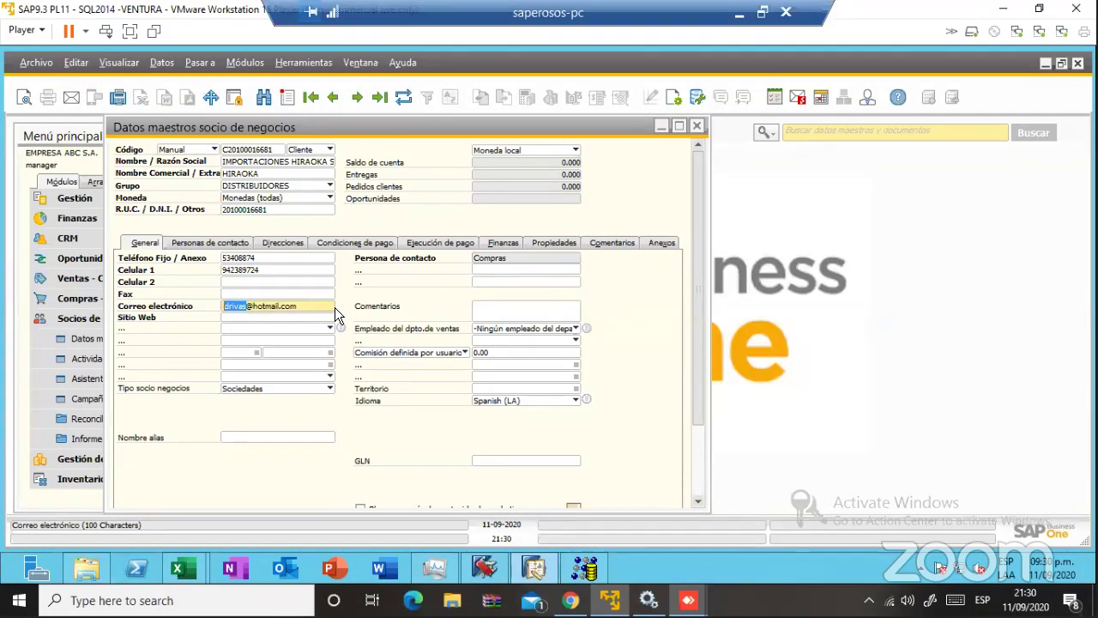
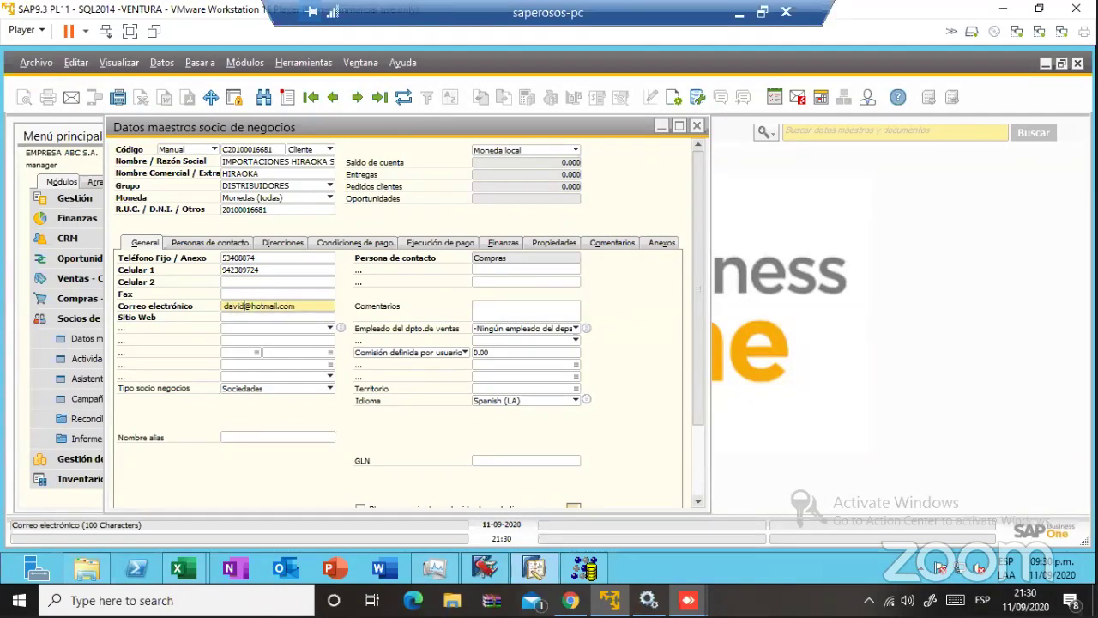
pyautogui.scroll(-3, 393, 394)
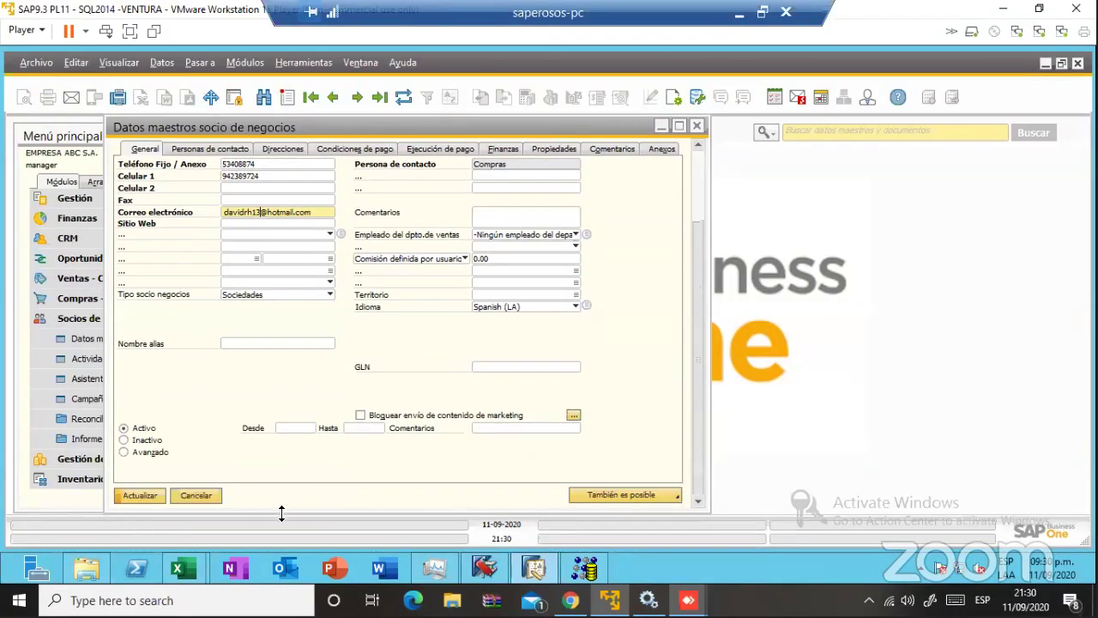
pyautogui.click(144, 496)
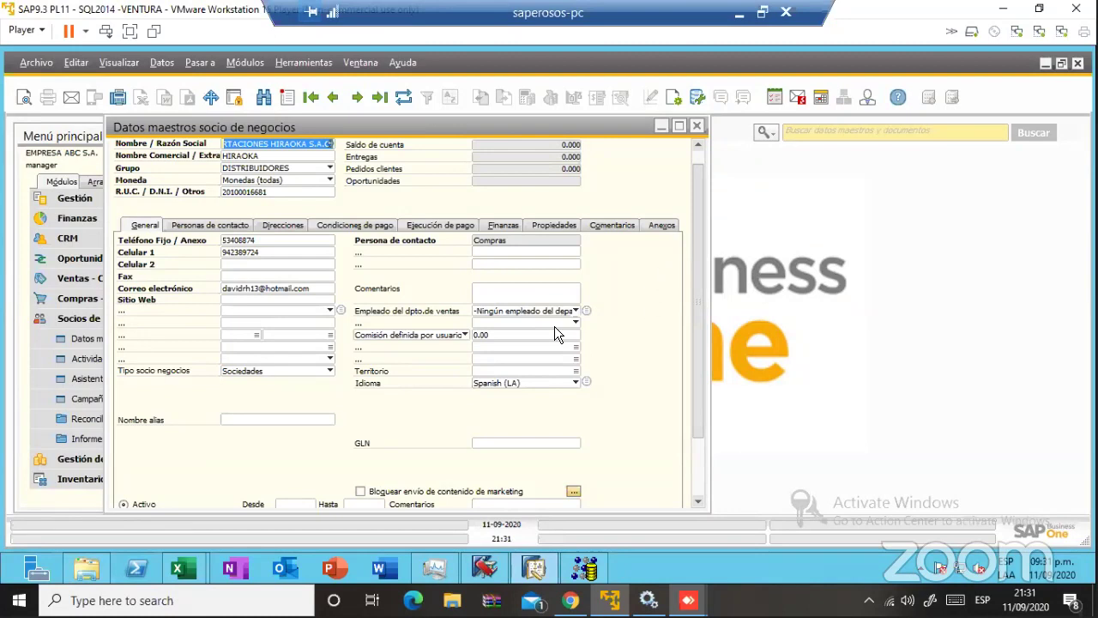
# Step: Review the contact persons and the DESTINO 2 and LEGAL addresses of the customer
pyautogui.scroll(-1, 559, 321)
pyautogui.scroll(1, 572, 314)
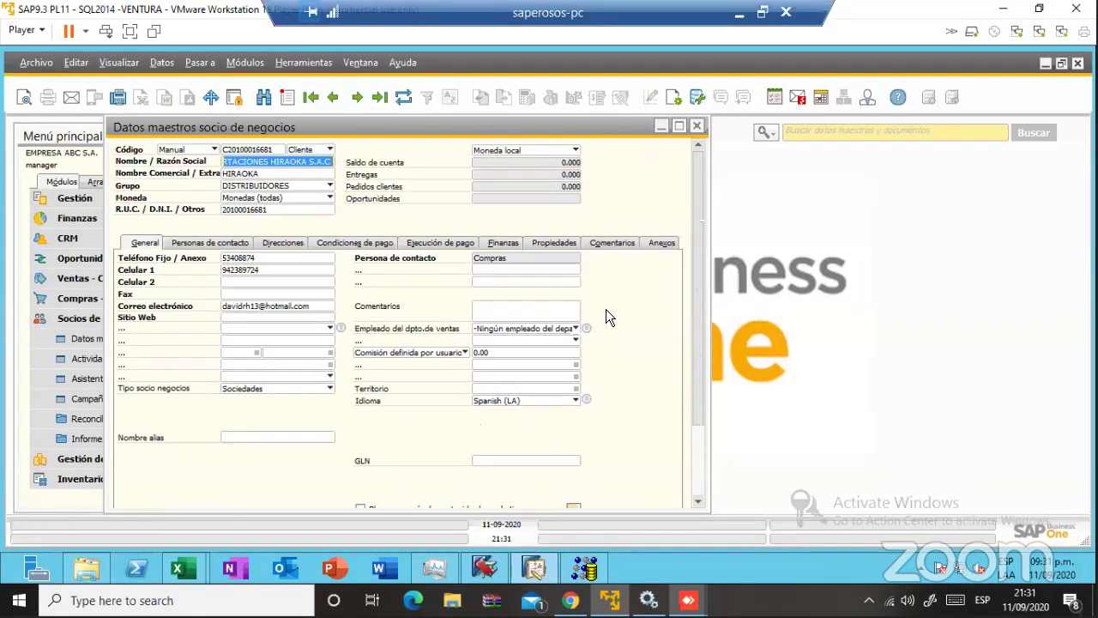
pyautogui.click(201, 243)
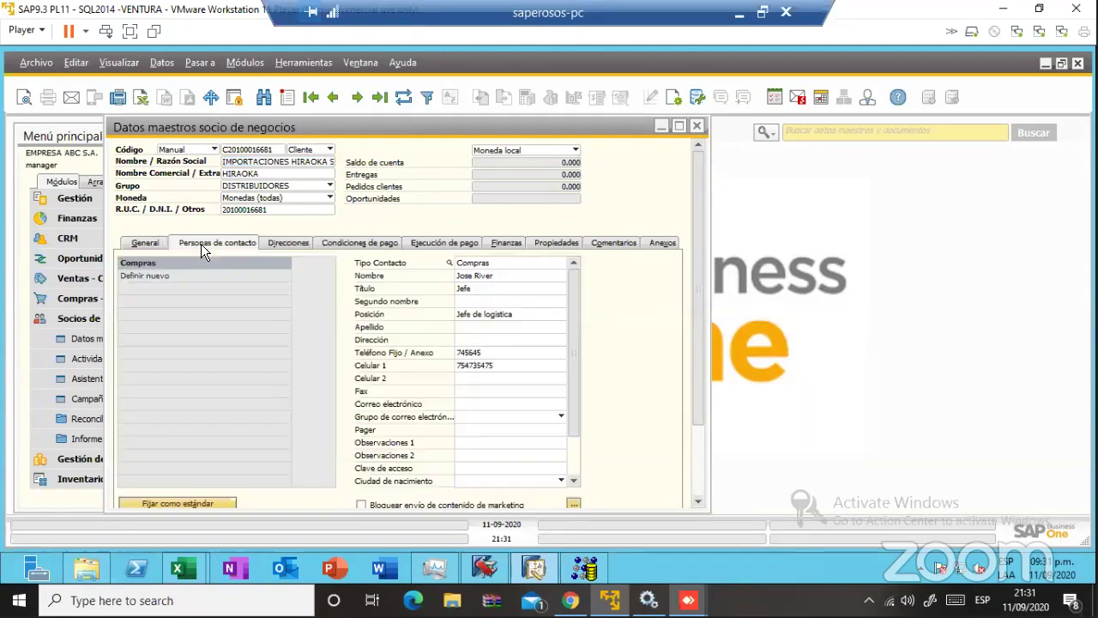
pyautogui.click(278, 247)
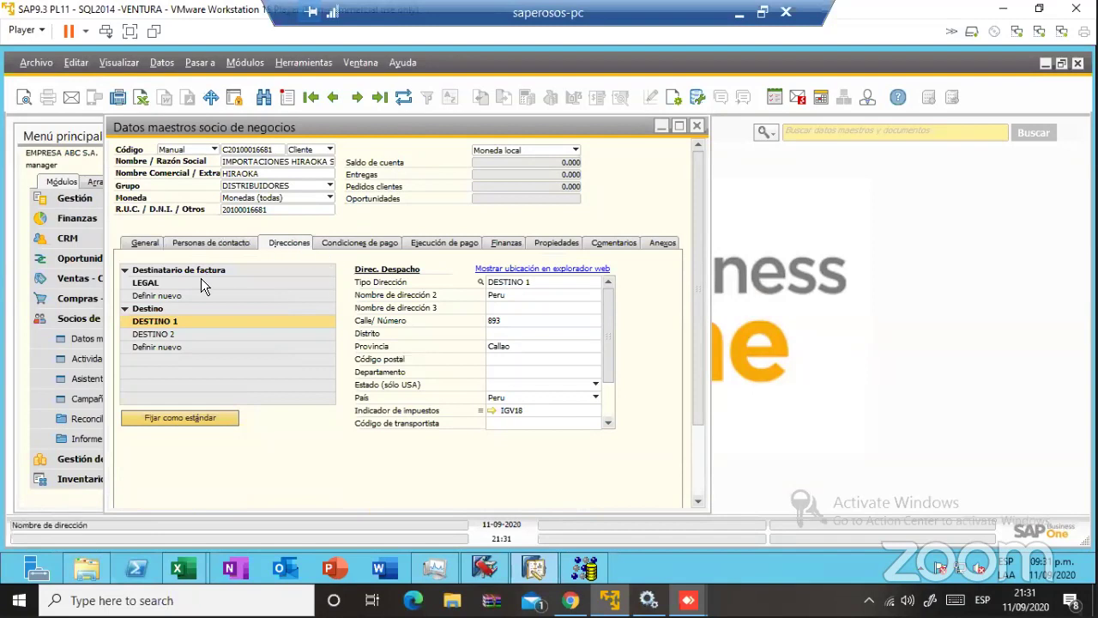
pyautogui.click(178, 334)
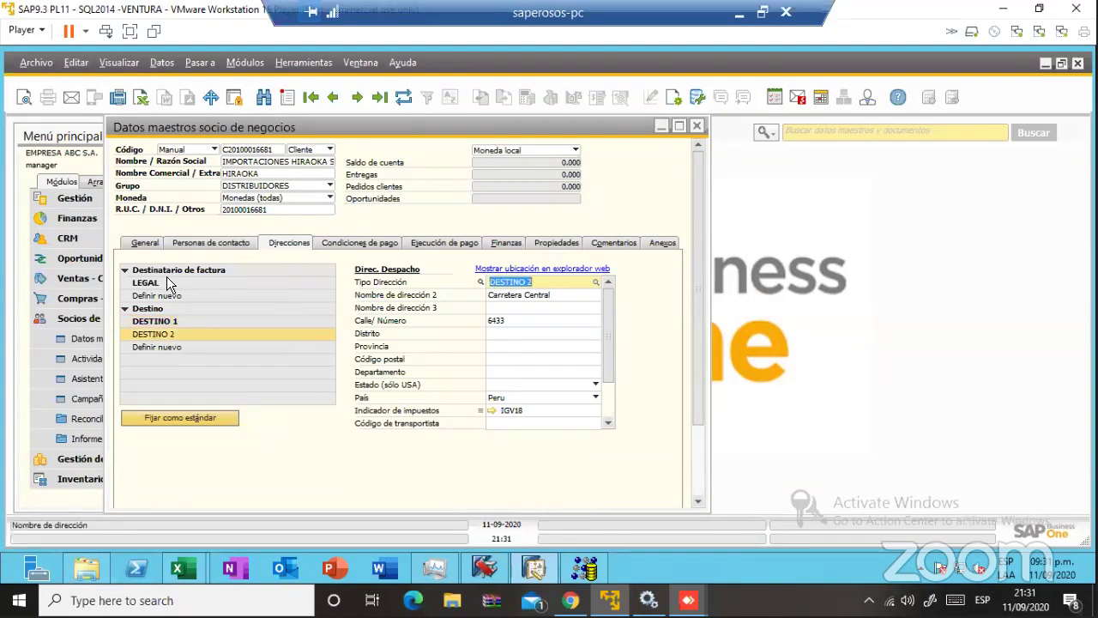
pyautogui.click(168, 282)
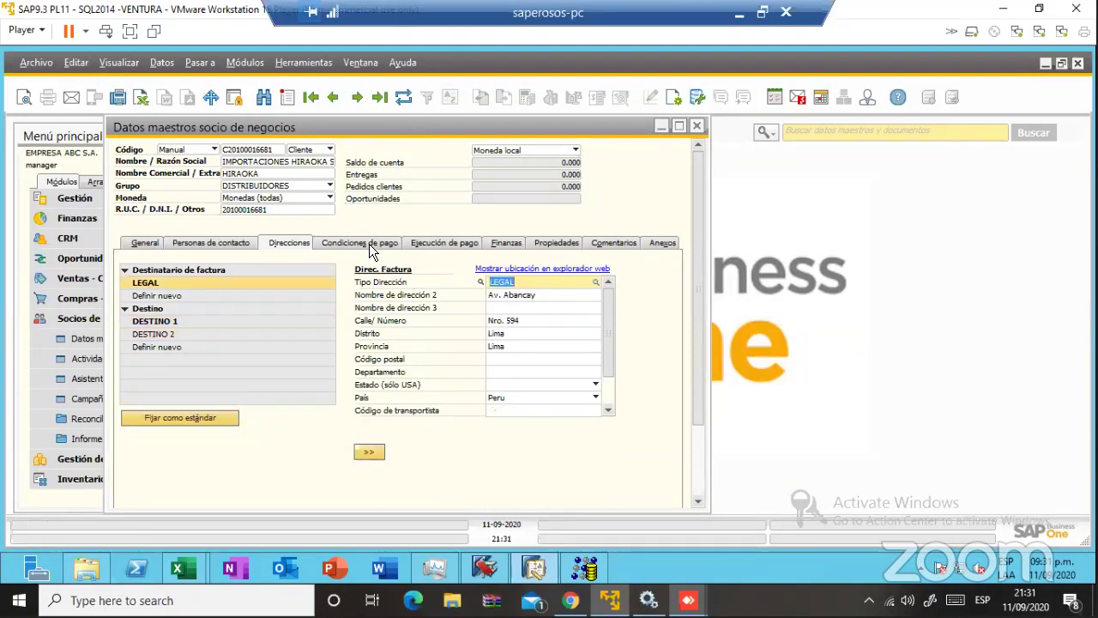
# Step: Look through payment execution, finance, properties, comments and attachments, returning to Condiciones de pago
pyautogui.click(368, 243)
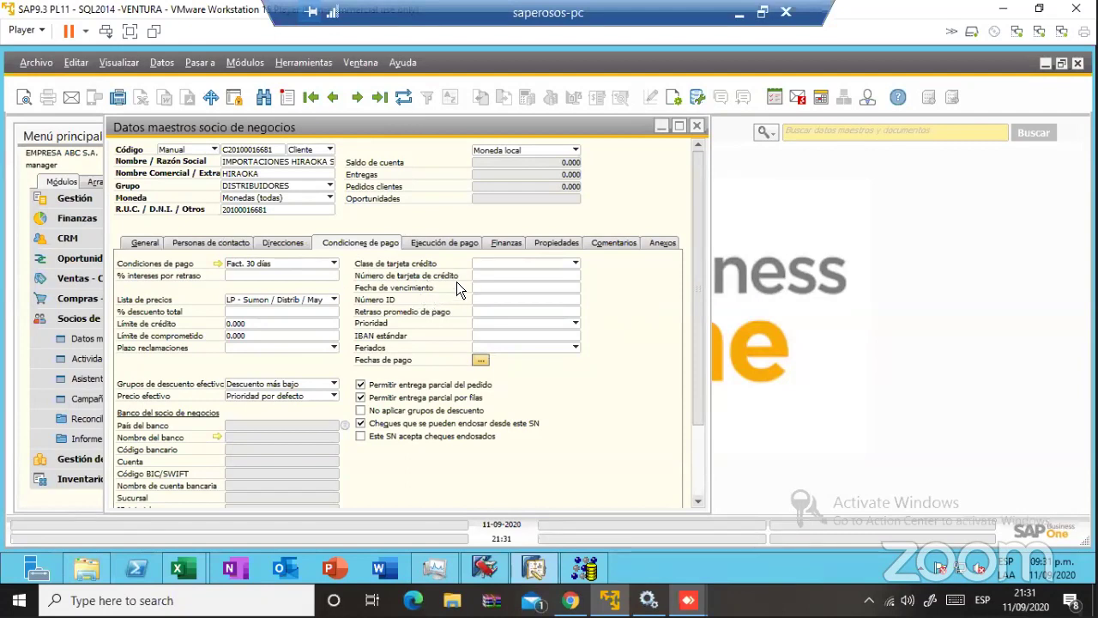
pyautogui.click(431, 242)
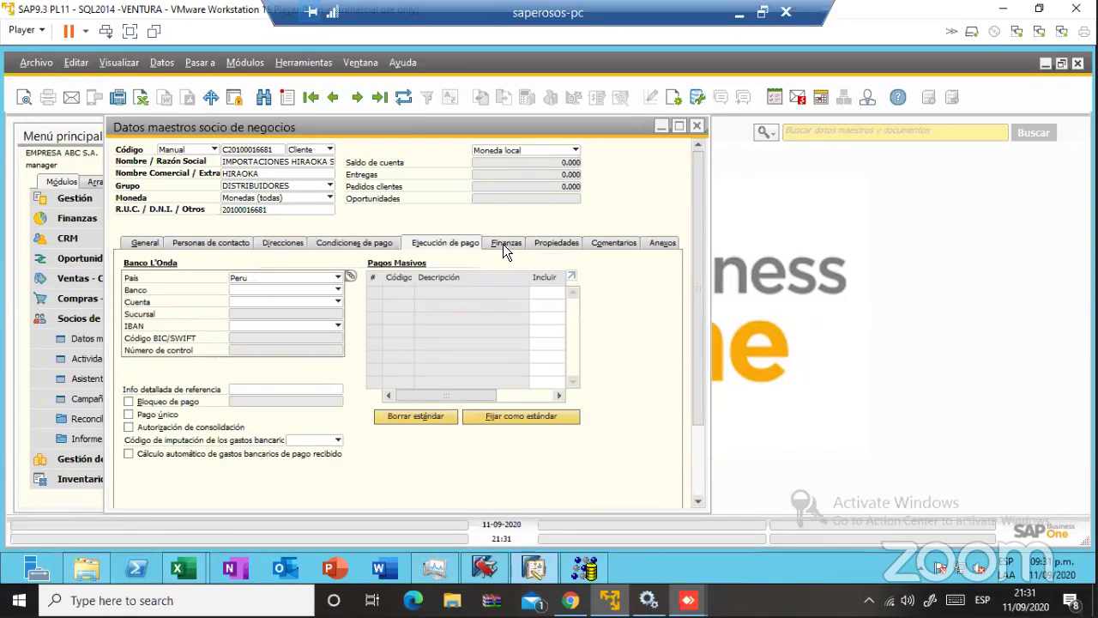
pyautogui.click(504, 244)
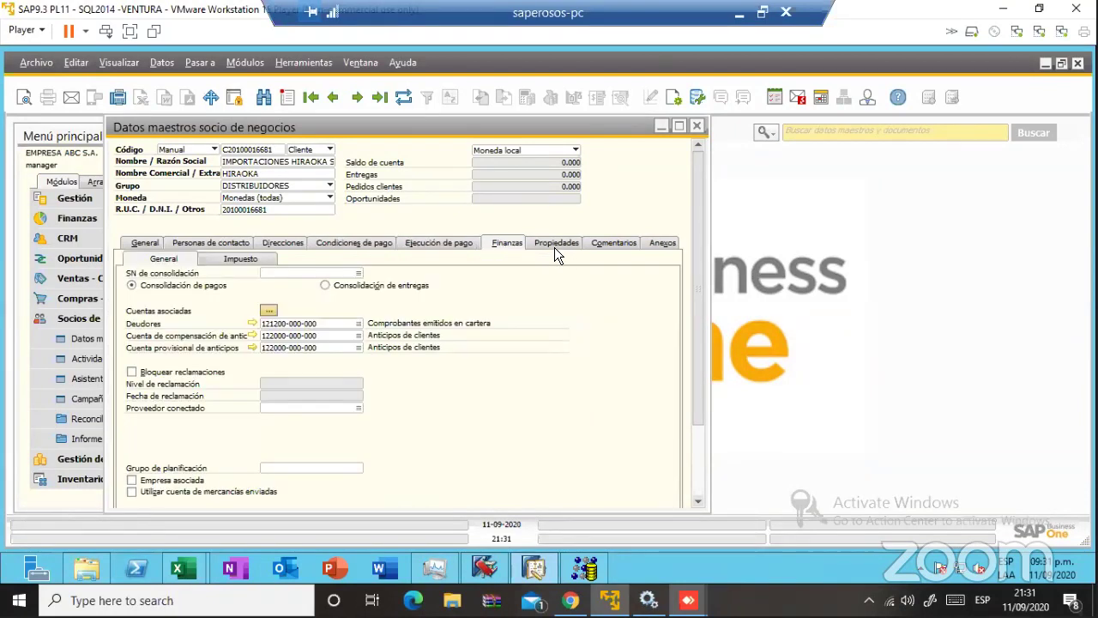
pyautogui.click(554, 248)
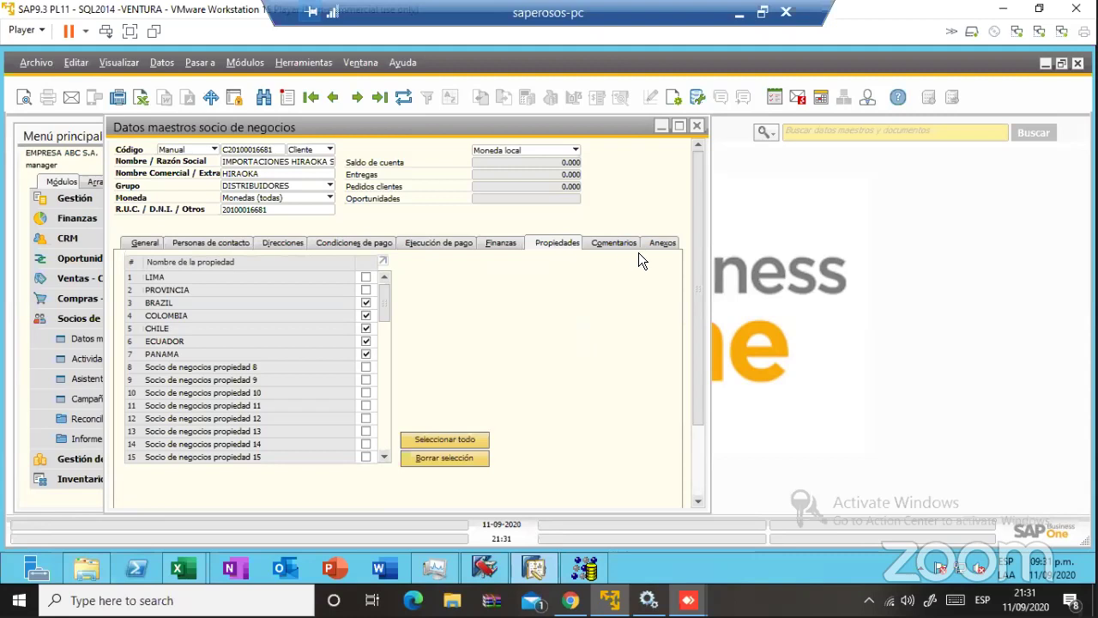
pyautogui.click(603, 245)
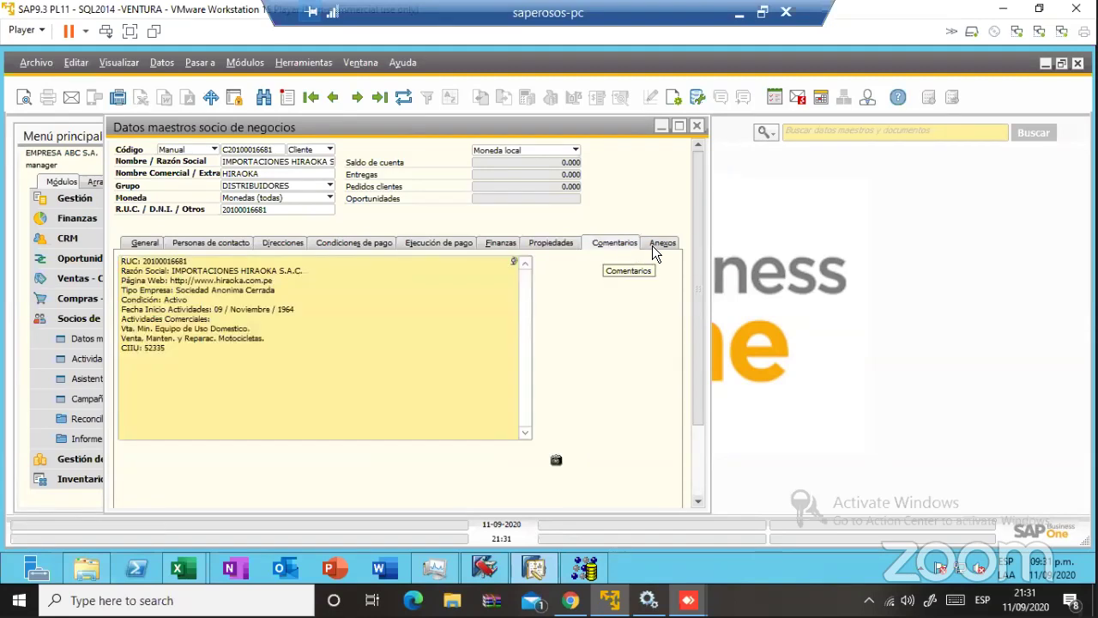
pyautogui.click(654, 245)
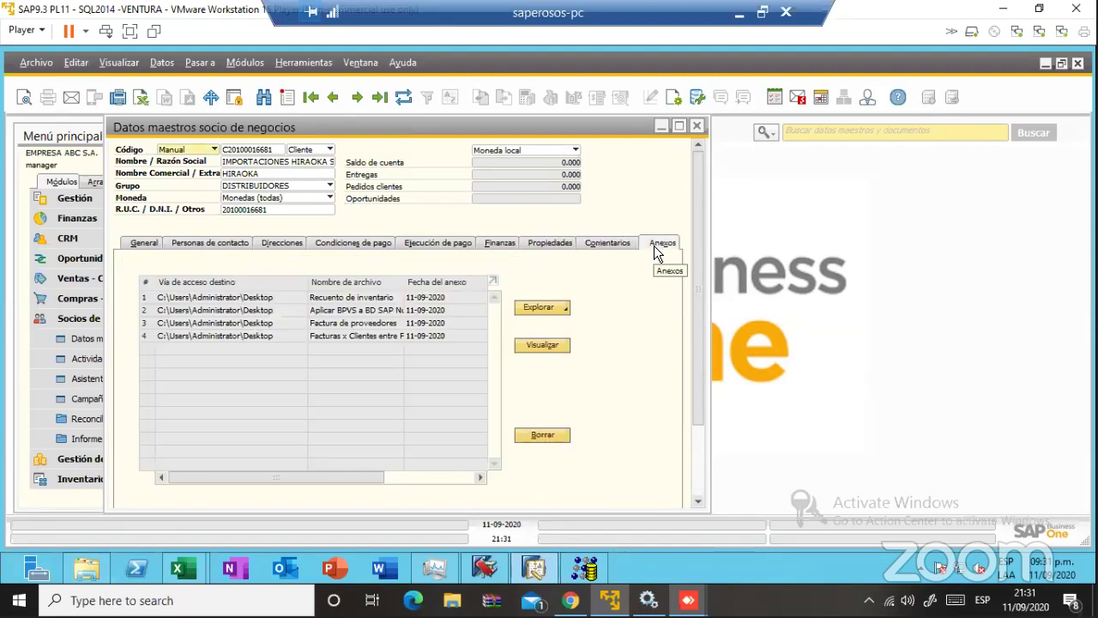
pyautogui.click(425, 245)
pyautogui.click(367, 247)
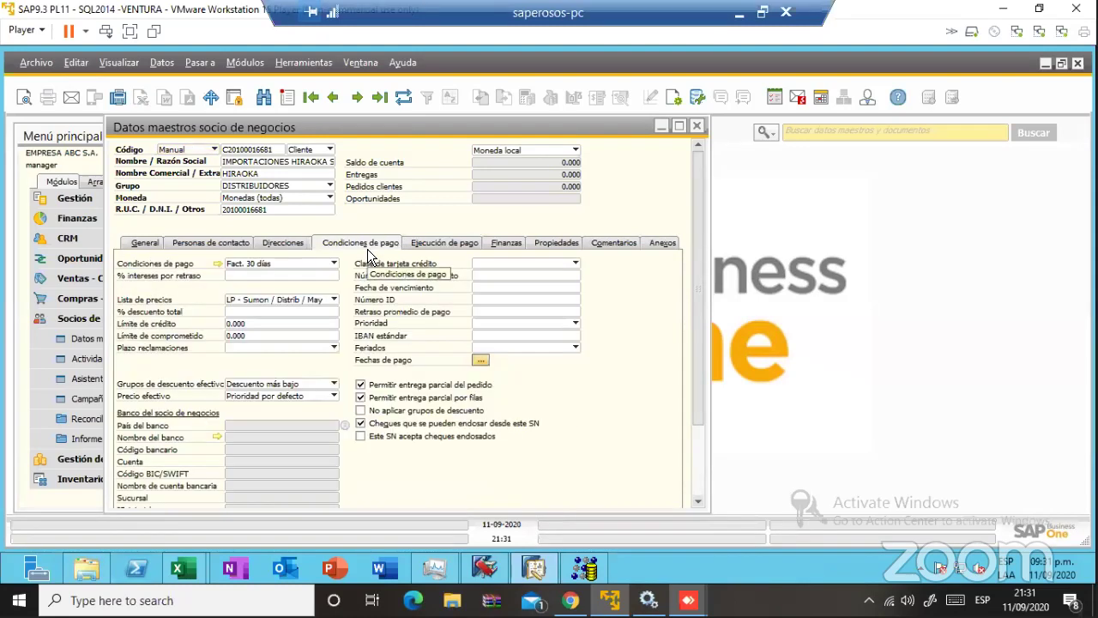
pyautogui.click(511, 246)
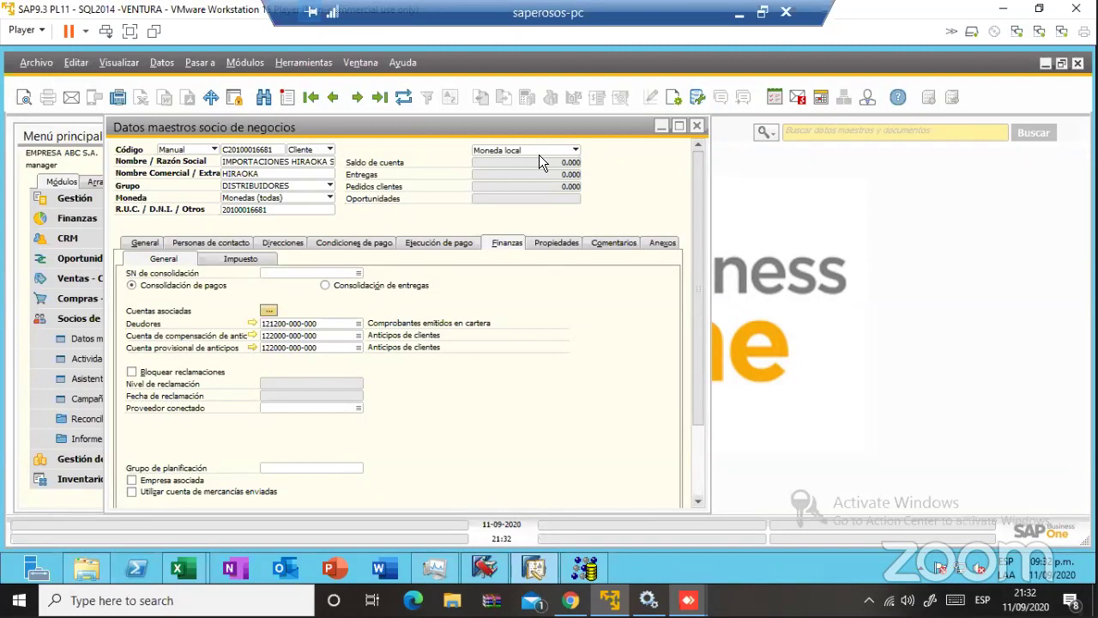
pyautogui.moveTo(486, 130); pyautogui.dragTo(492, 133)
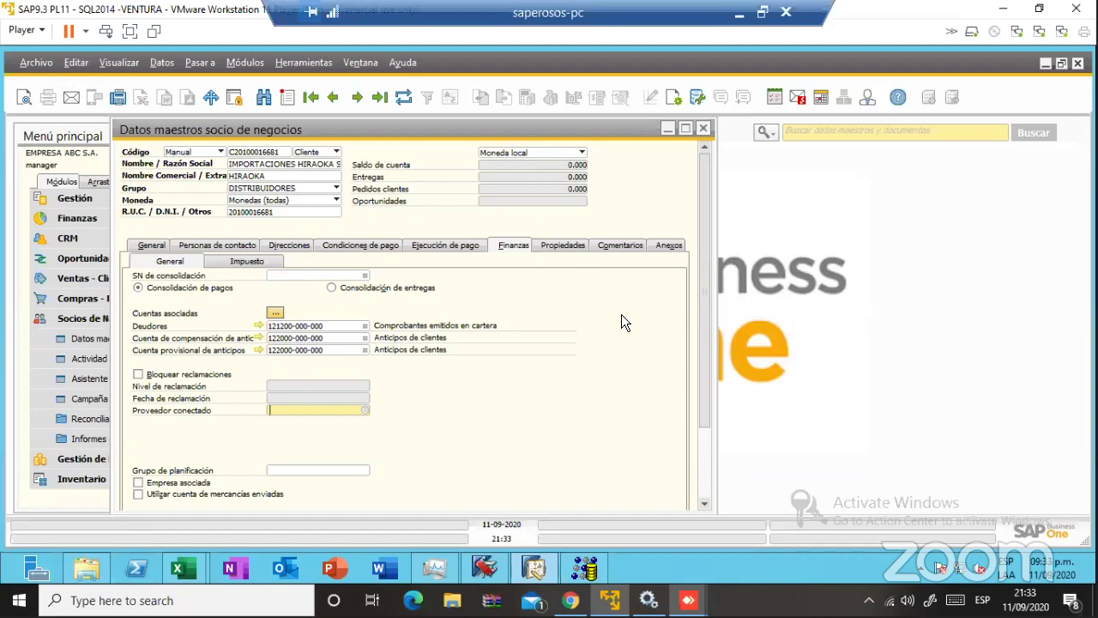
pyautogui.scroll(-2, 705, 326)
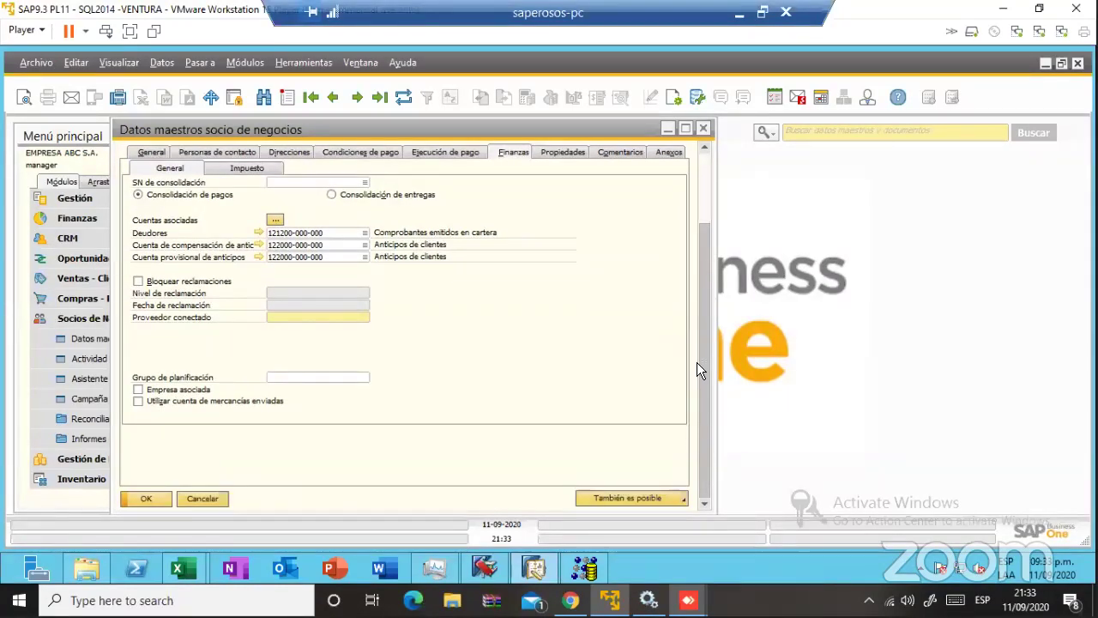
pyautogui.scroll(2, 696, 362)
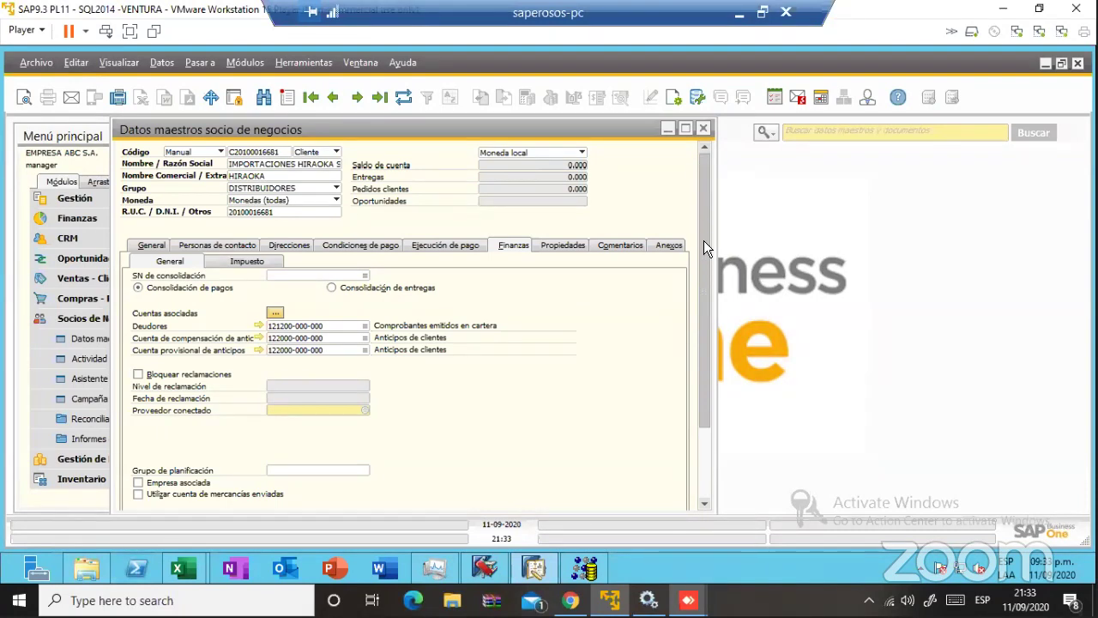
pyautogui.moveTo(701, 345); pyautogui.dragTo(700, 401)
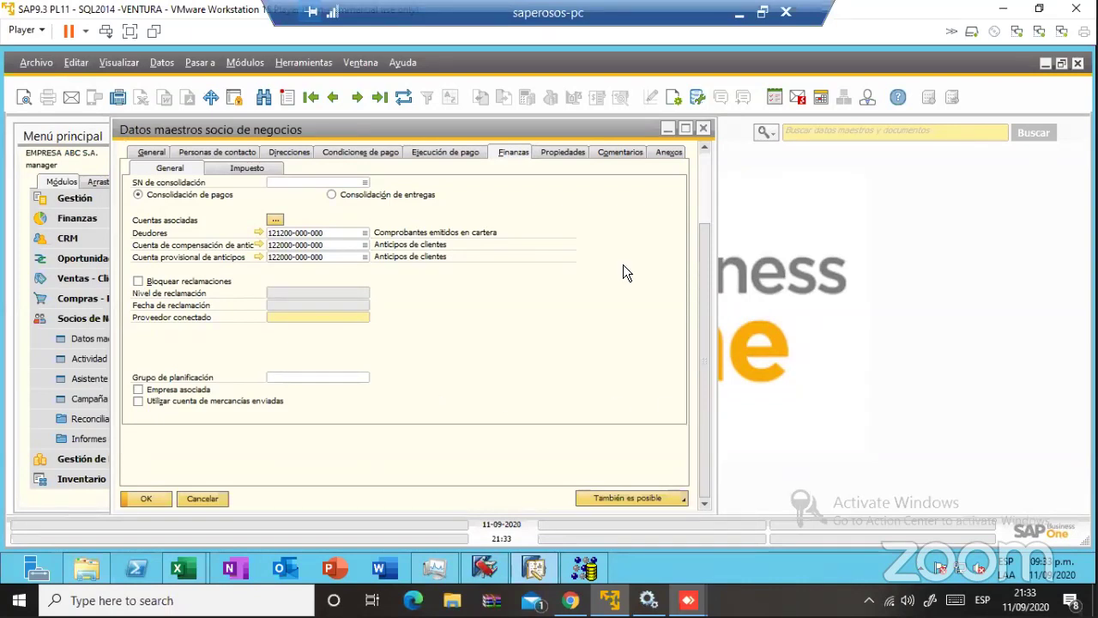
pyautogui.click(708, 175)
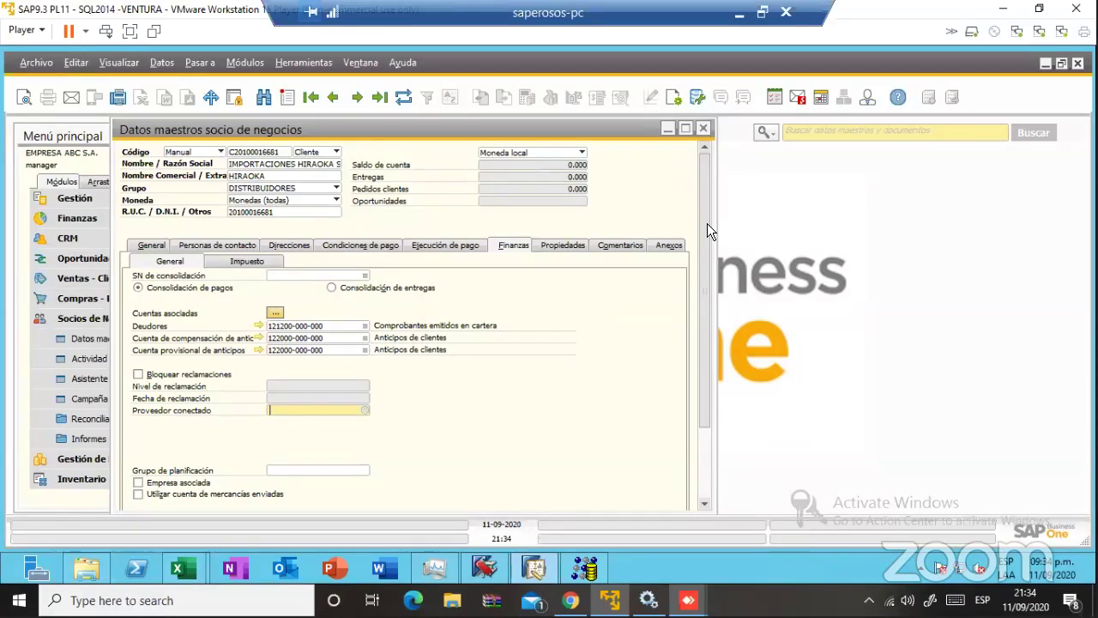
# Step: View the Propiedades checklist, then the Anexos list of four files attached 11-09-2020
pyautogui.click(574, 249)
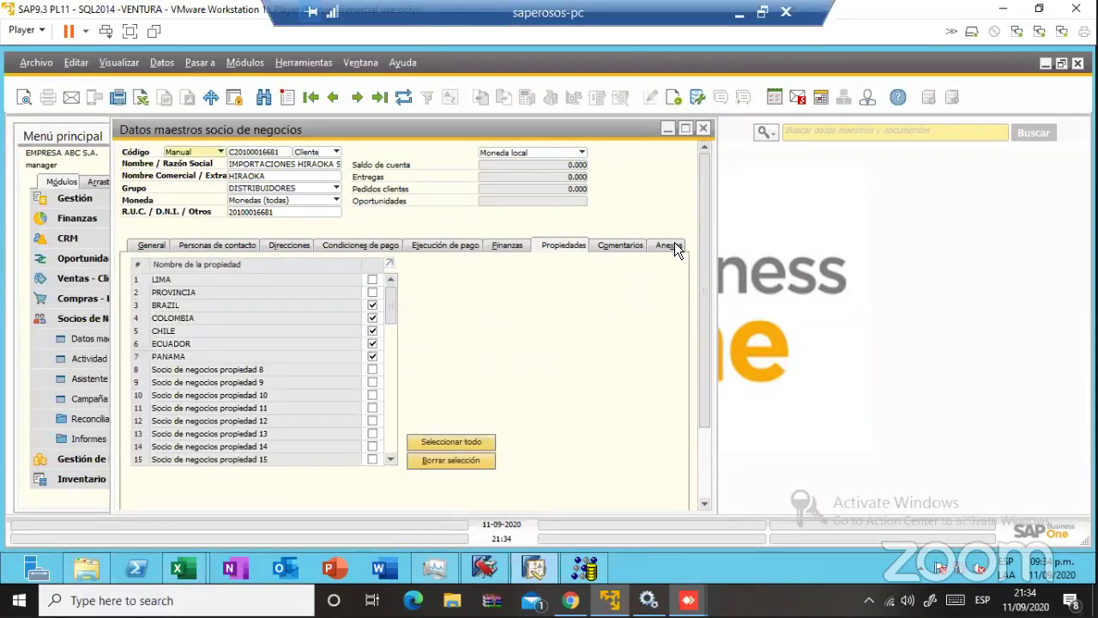
pyautogui.click(674, 245)
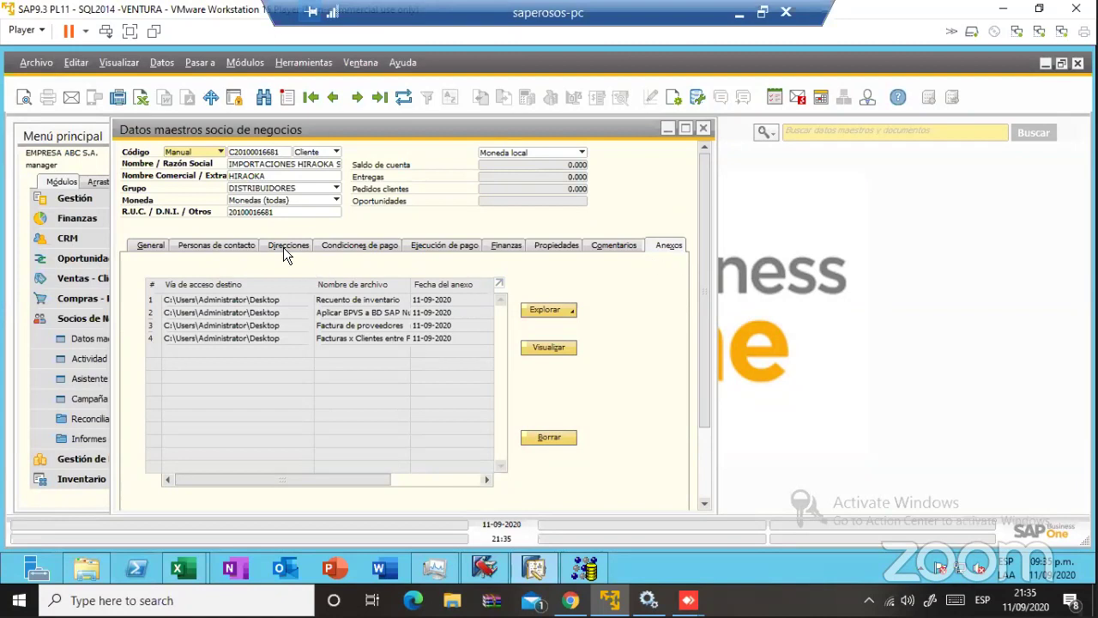
pyautogui.click(84, 163)
pyautogui.click(95, 278)
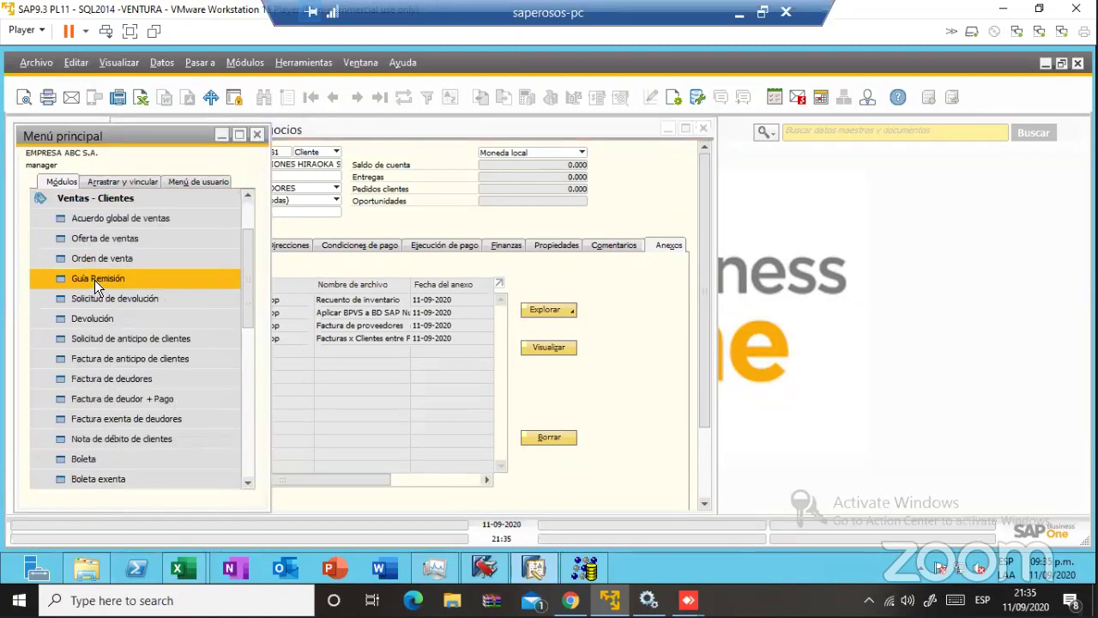
pyautogui.click(110, 379)
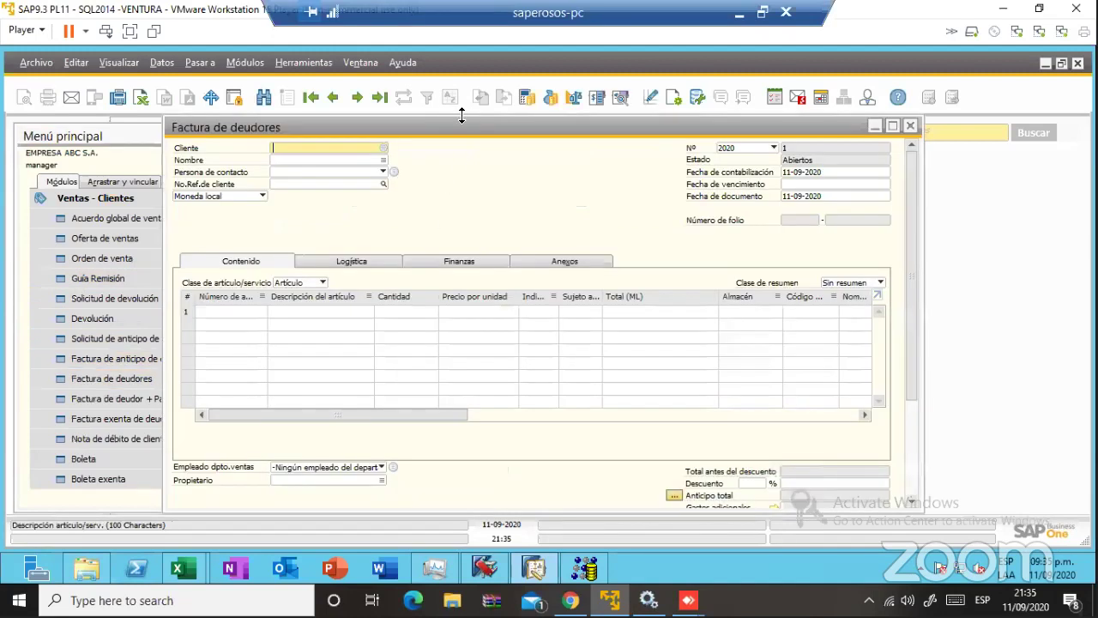
pyautogui.moveTo(399, 133); pyautogui.dragTo(325, 138)
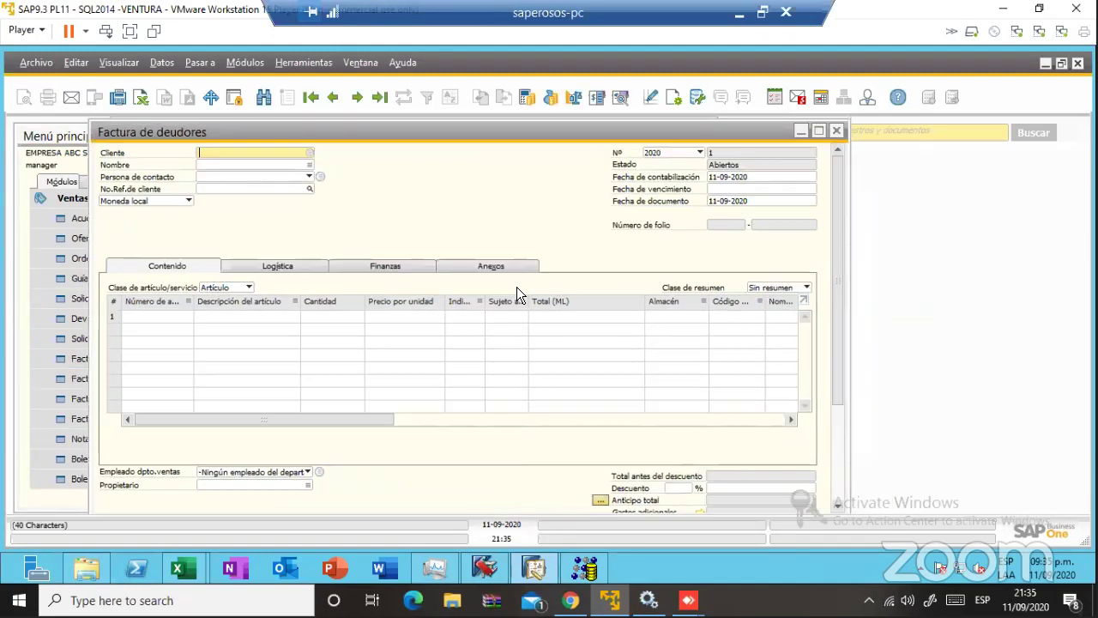
pyautogui.click(511, 270)
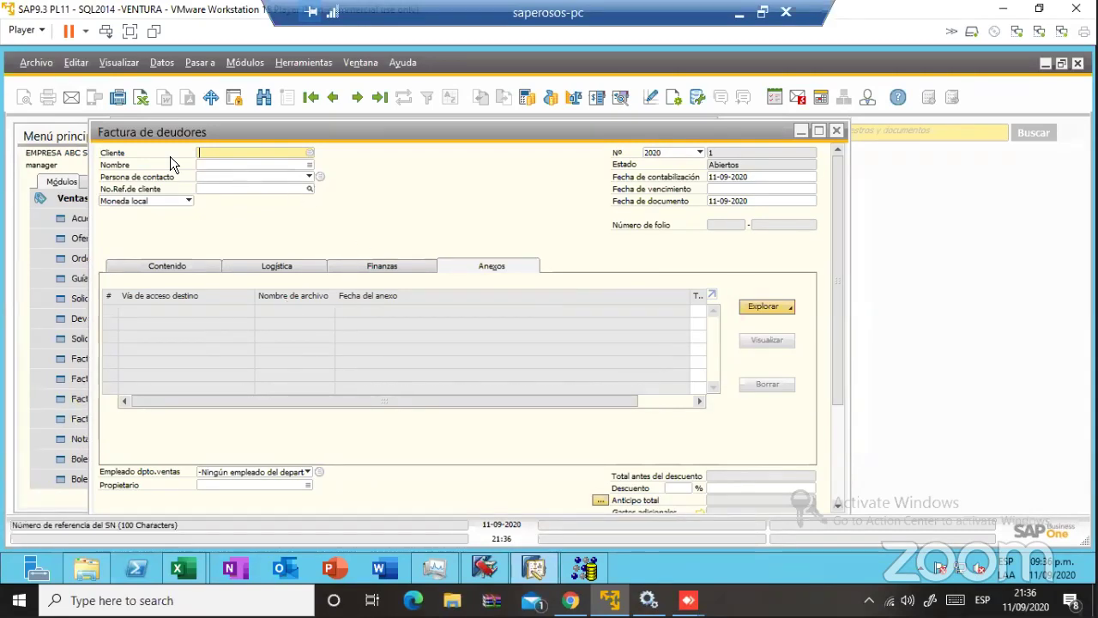
pyautogui.click(835, 130)
pyautogui.click(665, 207)
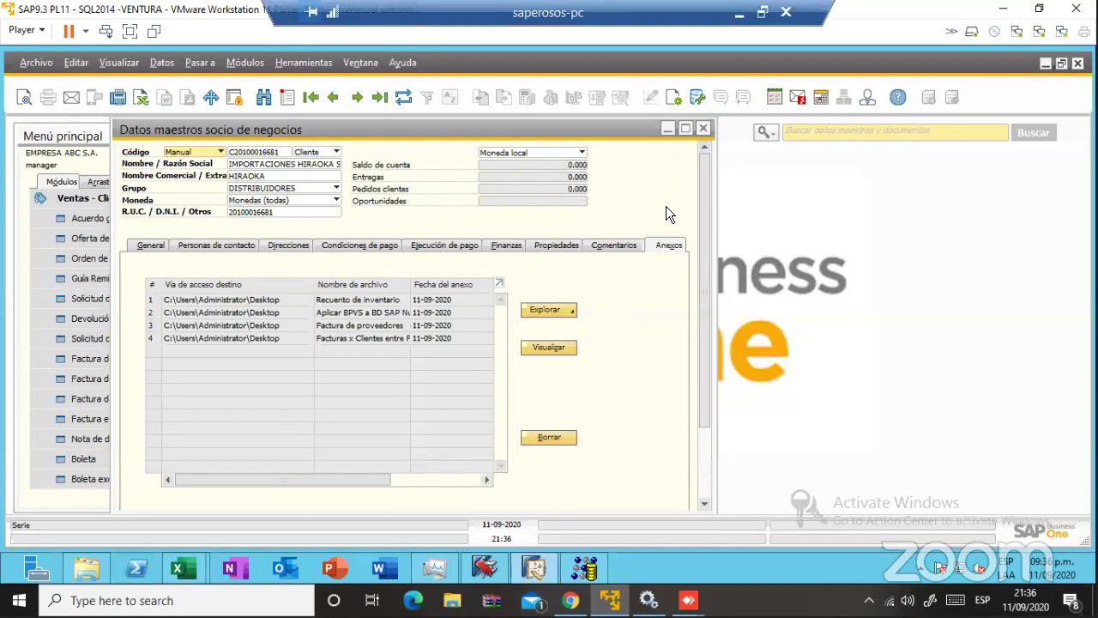
# Step: Select the Recuento de inventario attachment, then show the Finanzas tab's linked debtor and advance accounts
pyautogui.click(271, 300)
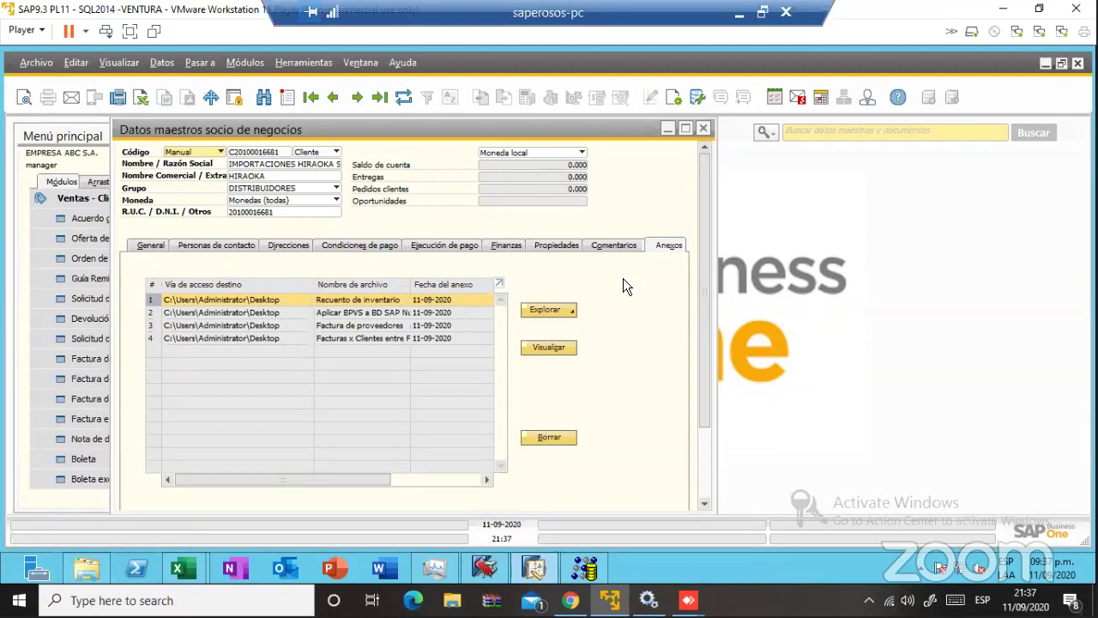
pyautogui.click(505, 245)
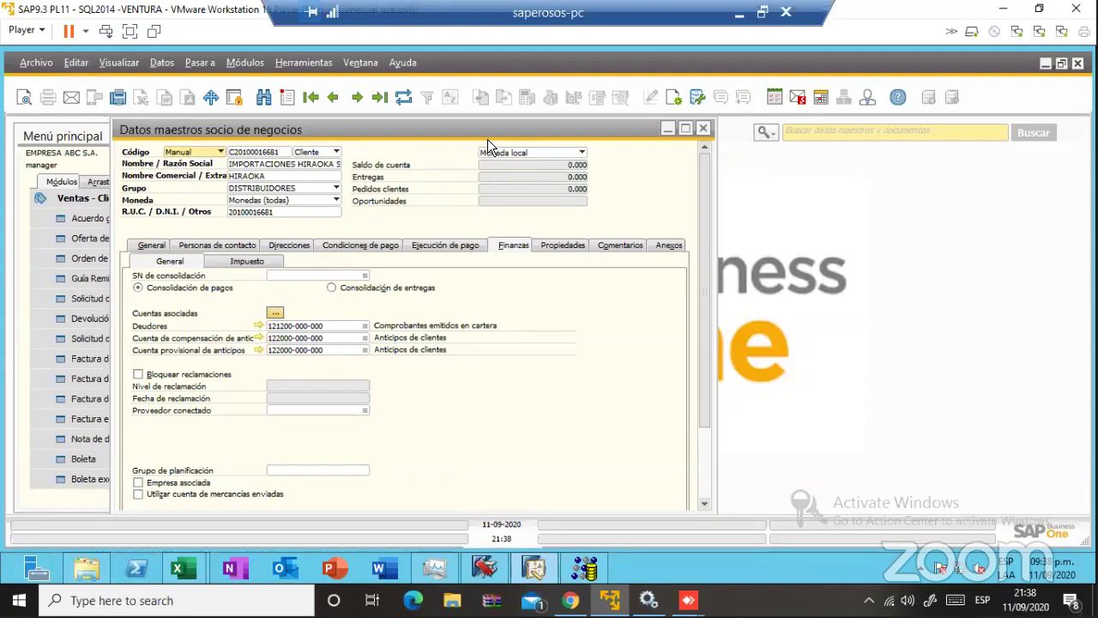
# Step: Start a new A/R invoice (Factura de deudores) with NEPTUNIA SA picked as customer
pyautogui.doubleClick(322, 327)
pyautogui.moveTo(372, 128); pyautogui.dragTo(535, 136)
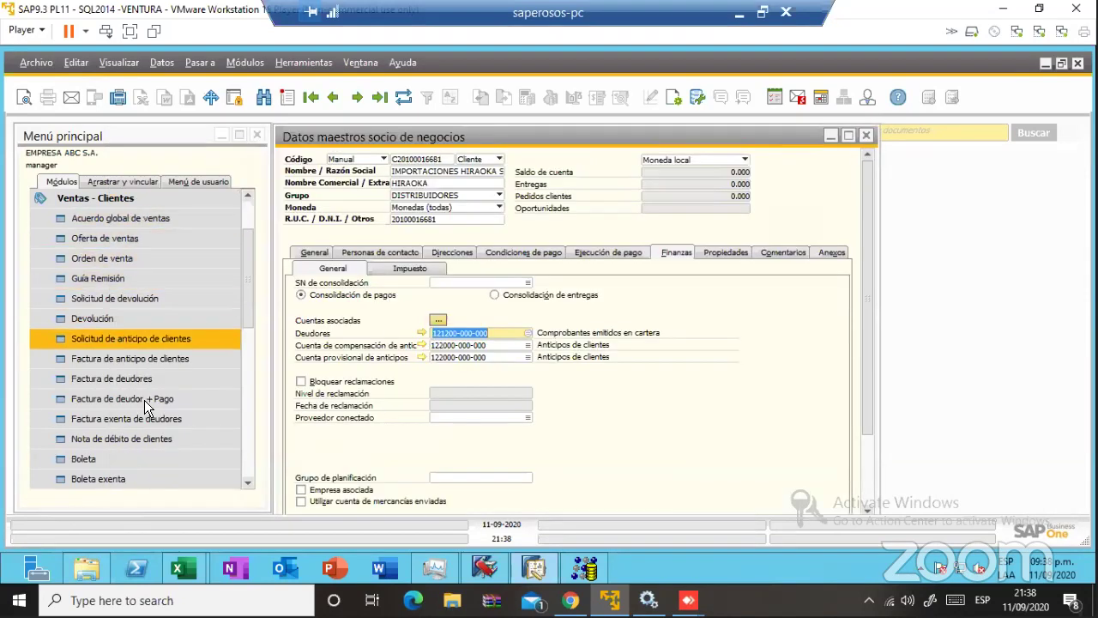
pyautogui.click(149, 372)
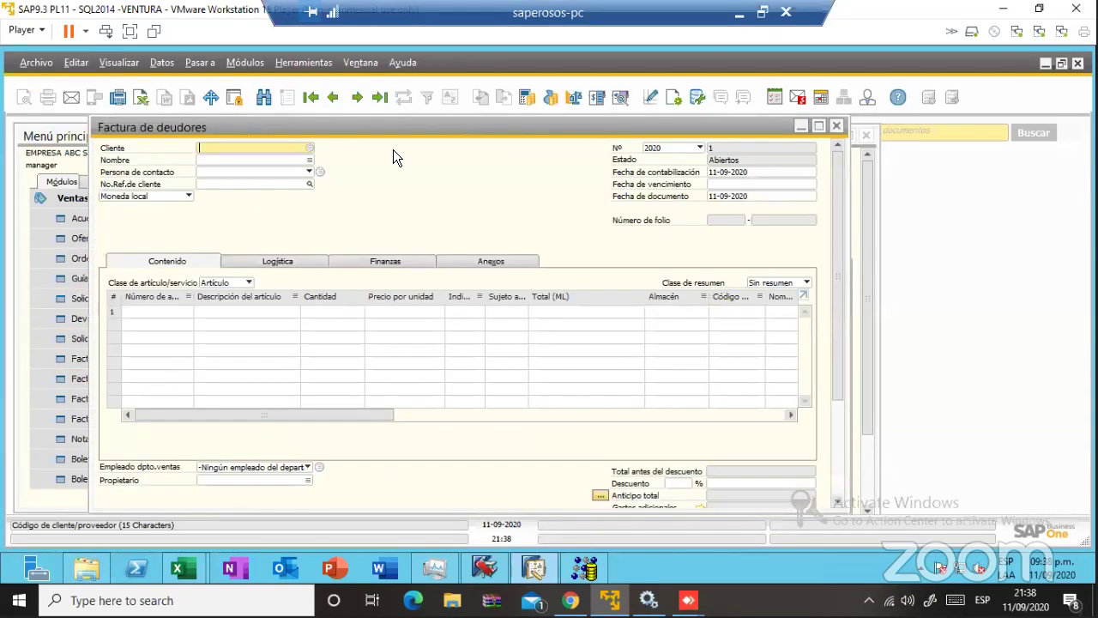
pyautogui.press('Tab')
pyautogui.click(284, 287)
pyautogui.doubleClick(285, 287)
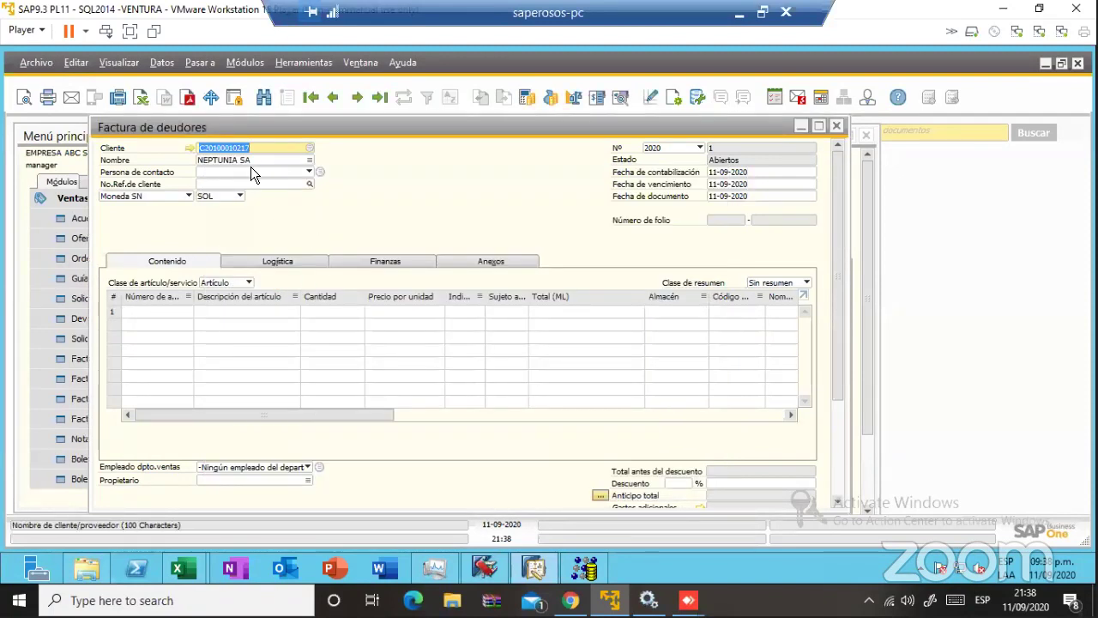
# Step: Replace the customer with IMPORTACIONES HIRAOKA S.A.C., filling contact person Compras
pyautogui.moveTo(247, 130); pyautogui.dragTo(211, 241)
pyautogui.click(216, 272)
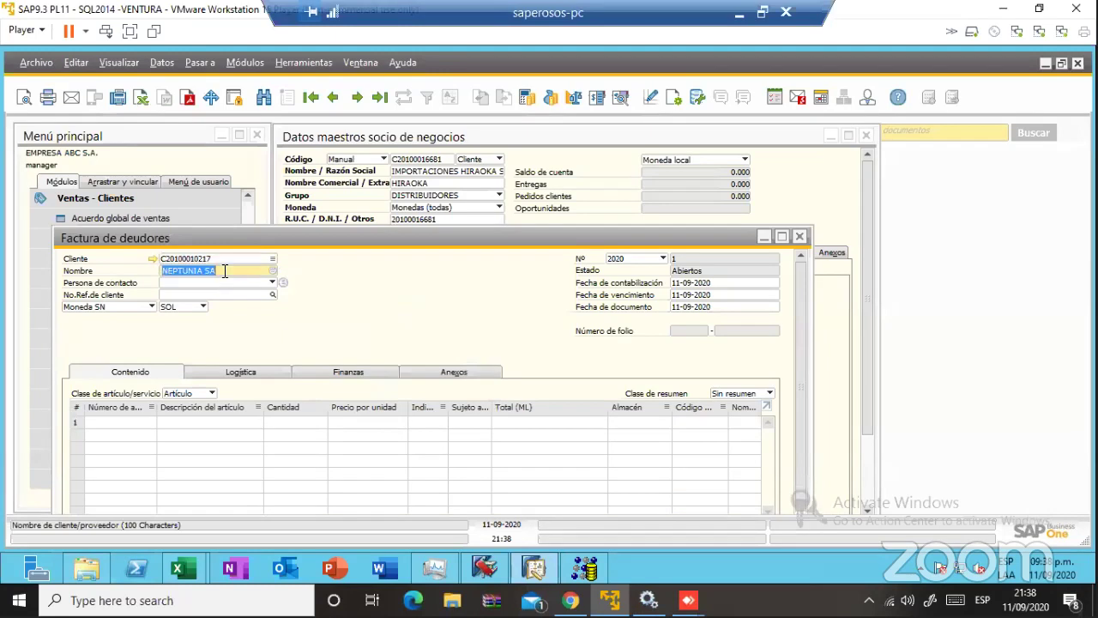
pyautogui.write('hiraok')
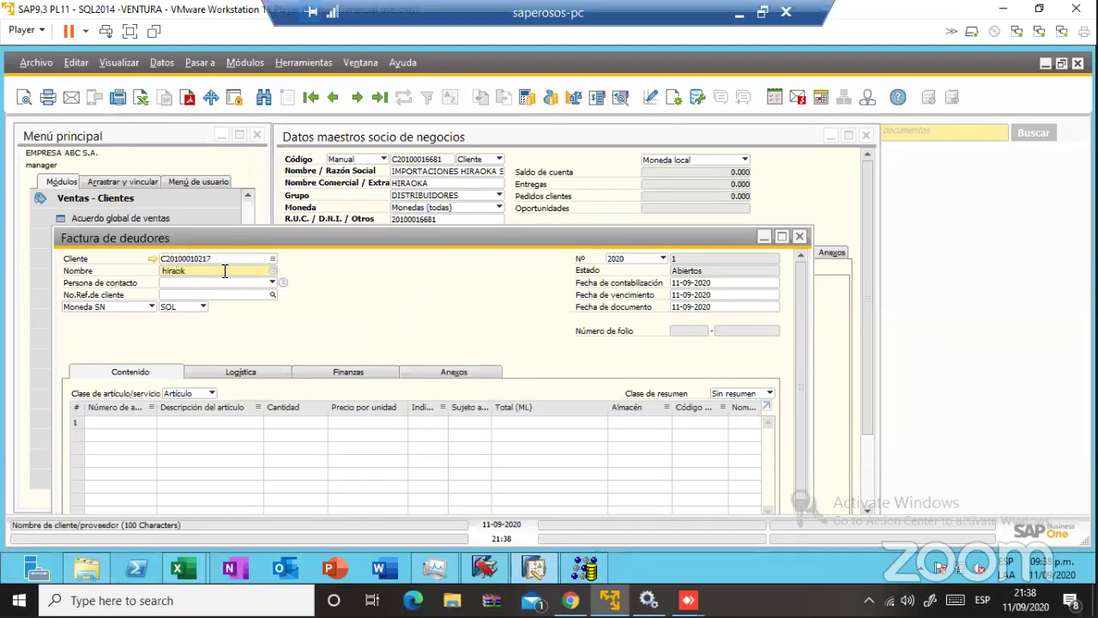
pyautogui.click(230, 282)
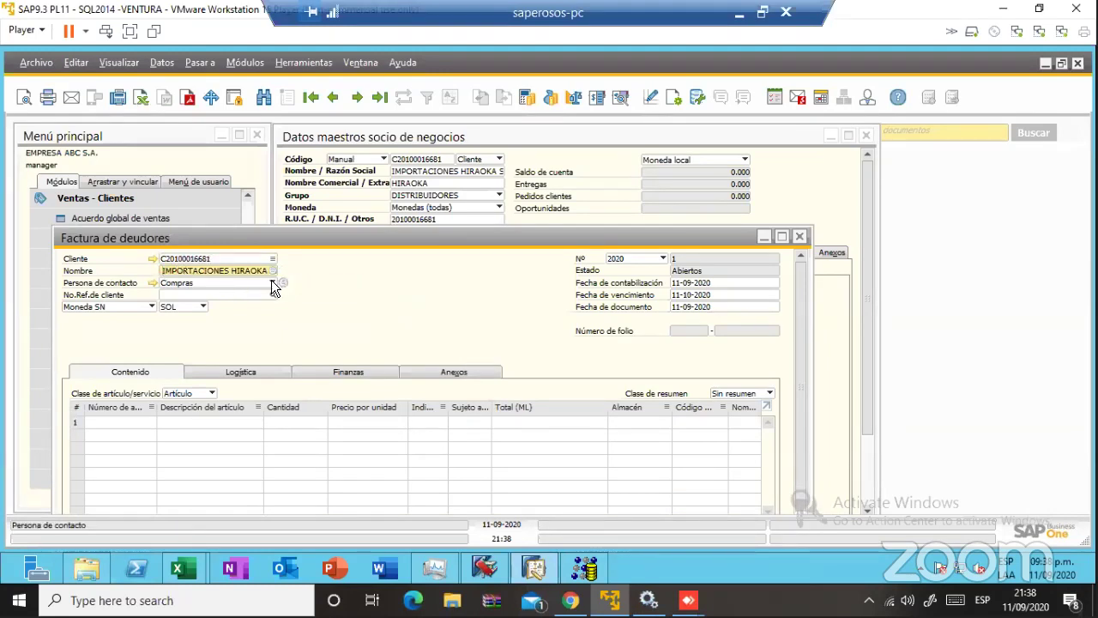
pyautogui.click(271, 281)
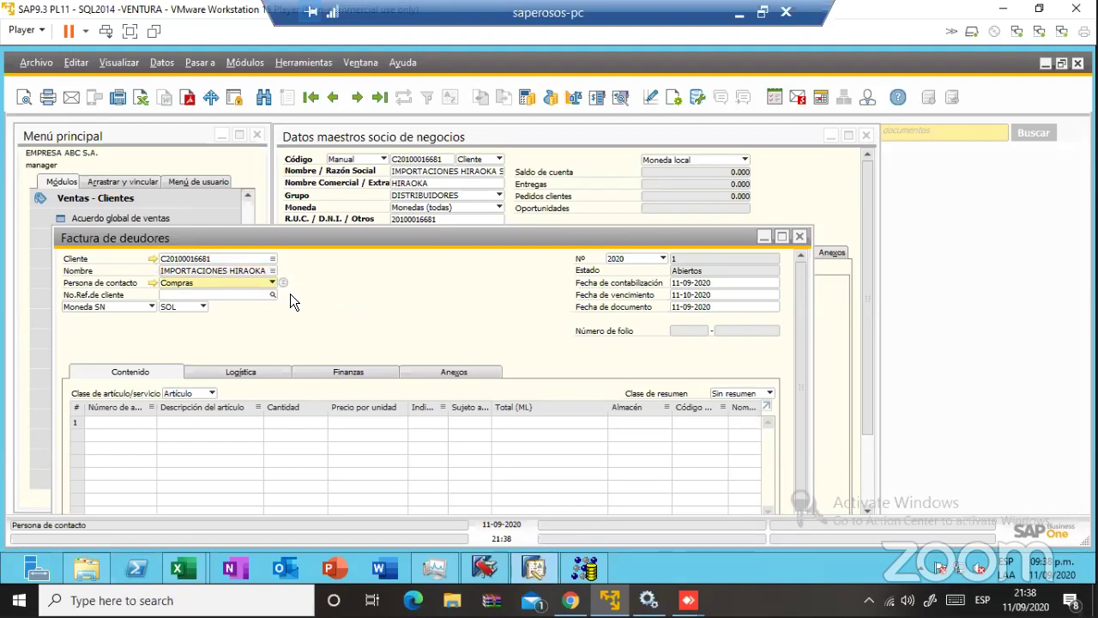
# Step: On the invoice's Finanzas tab, try values 16 and 1 in Cuenta asociada via Lista de Cuentas
pyautogui.click(369, 371)
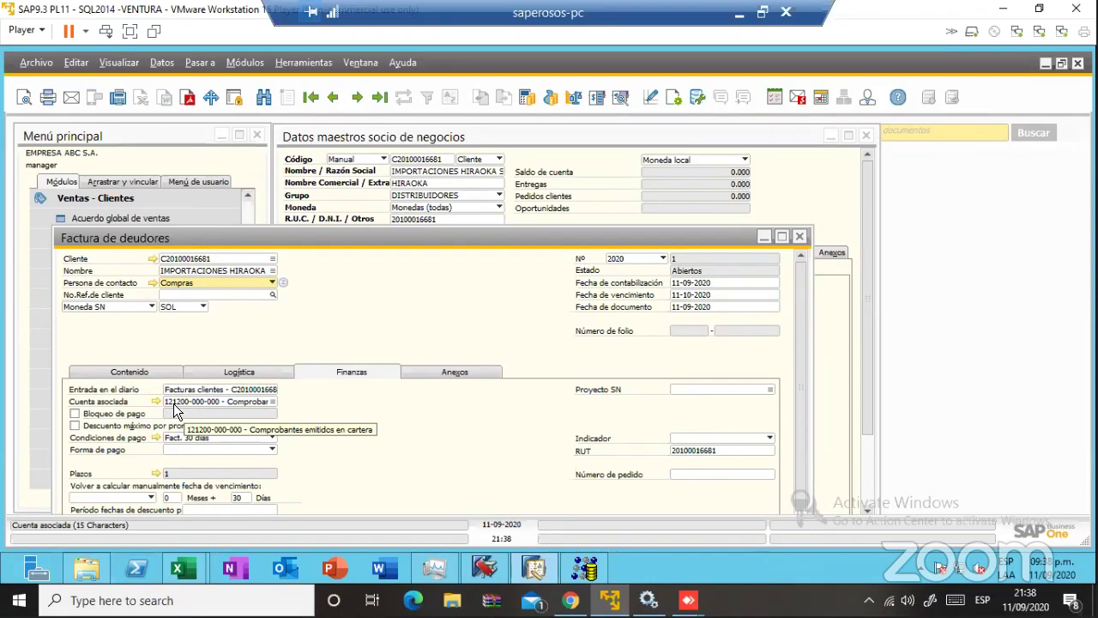
pyautogui.click(193, 400)
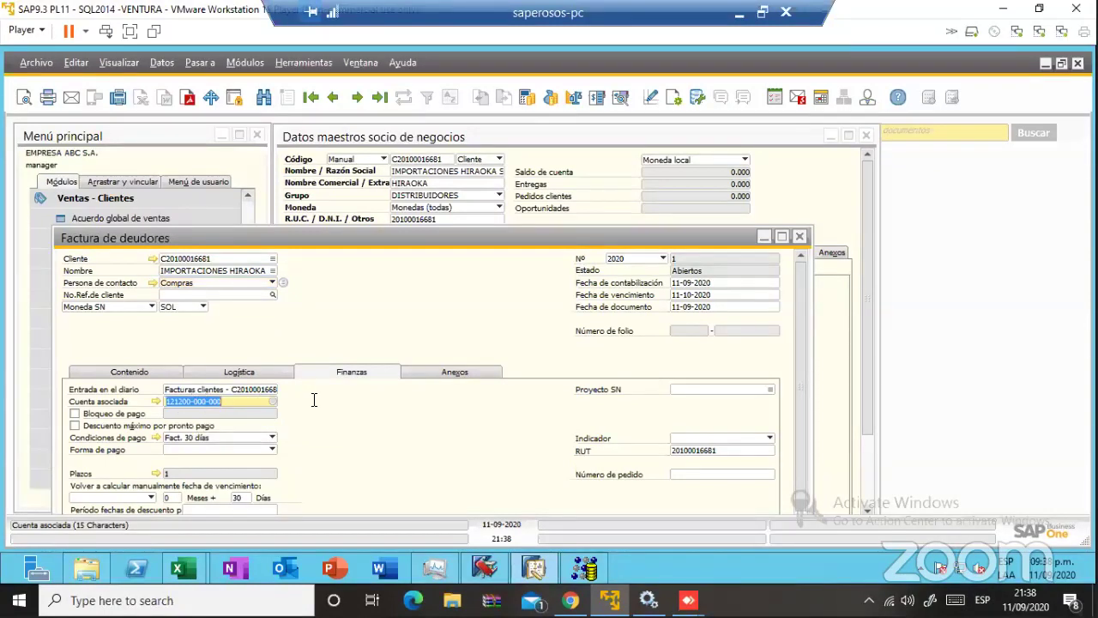
pyautogui.write('16')
pyautogui.press('Tab')
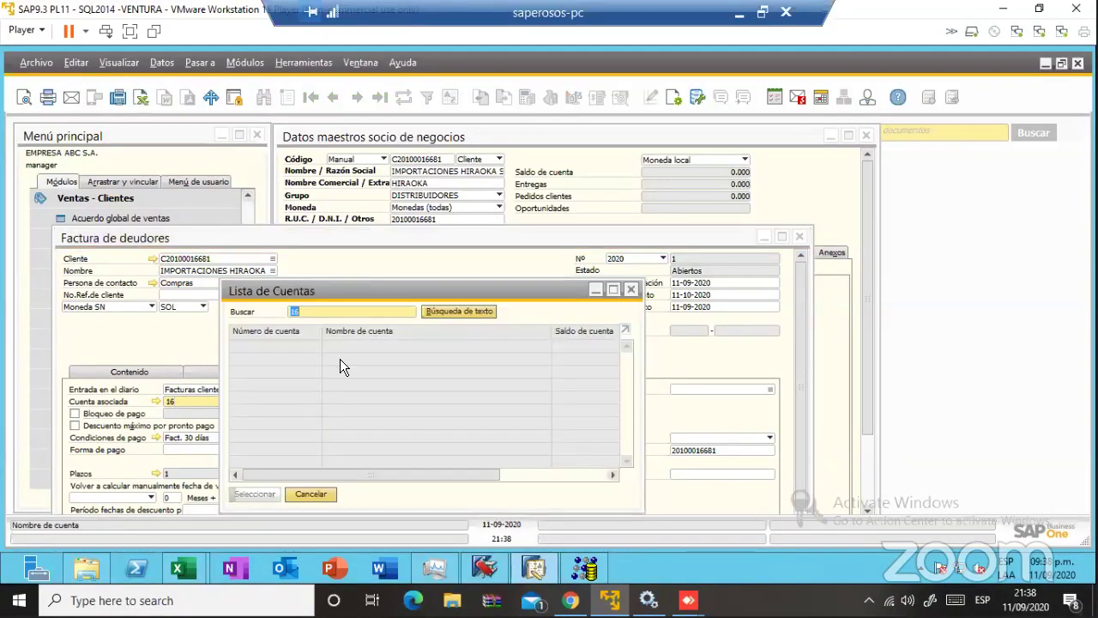
pyautogui.press('Escape')
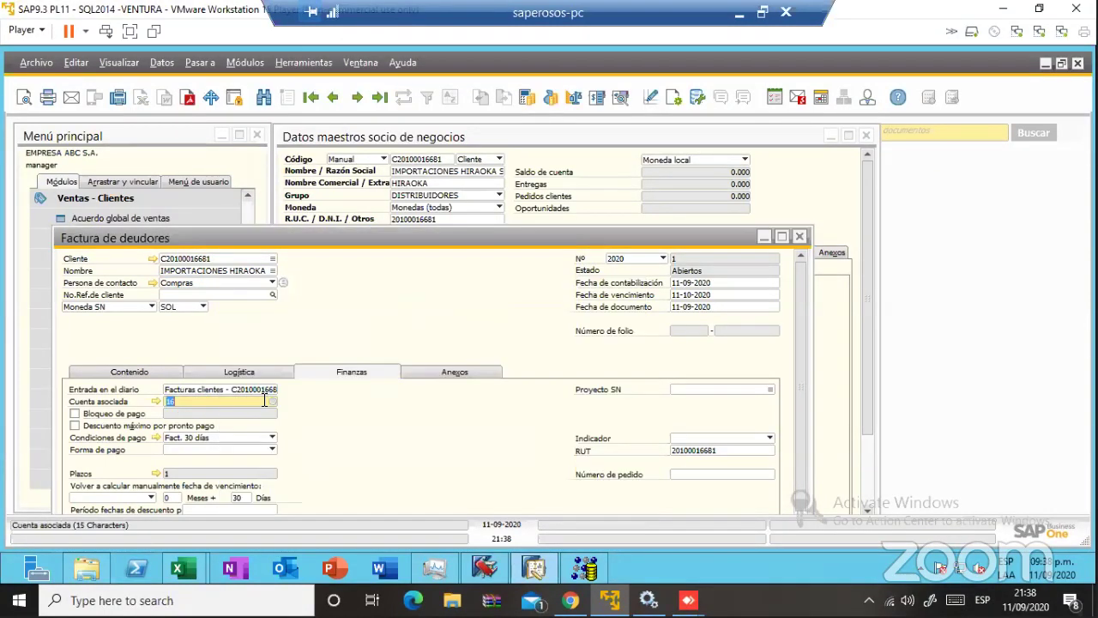
pyautogui.press('BackSpace')
pyautogui.write('1')
pyautogui.press('Tab')
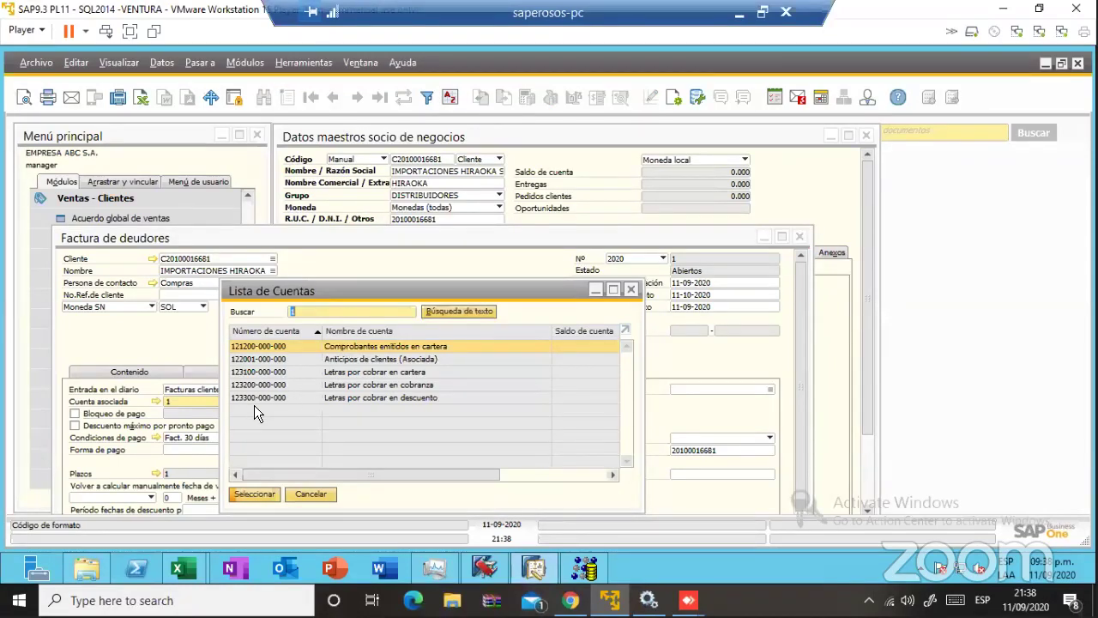
pyautogui.click(311, 493)
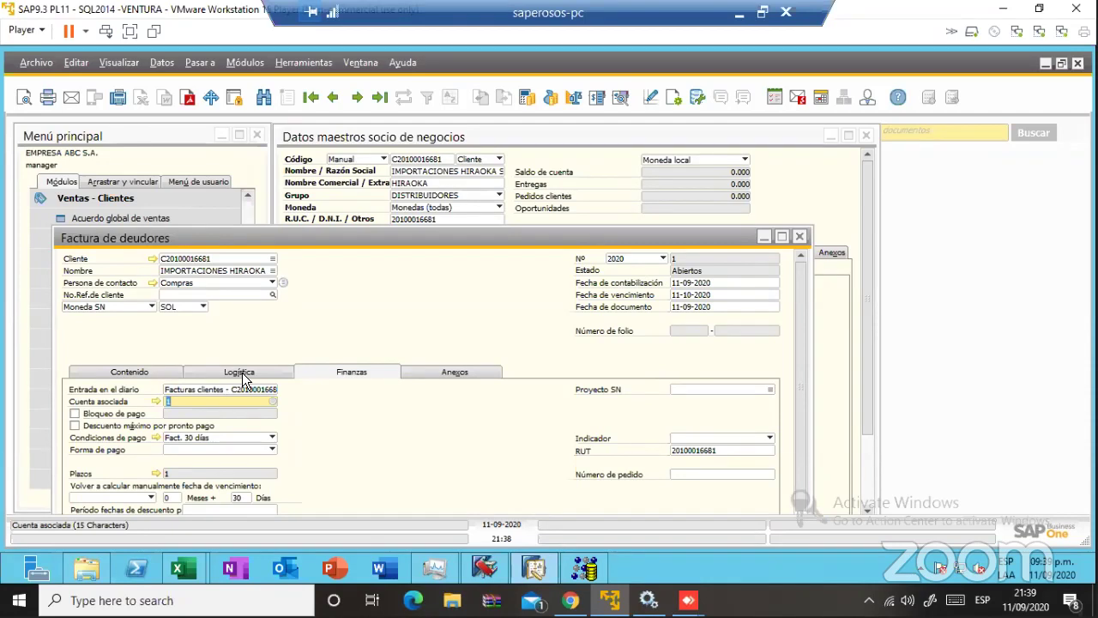
pyautogui.click(193, 402)
pyautogui.click(520, 139)
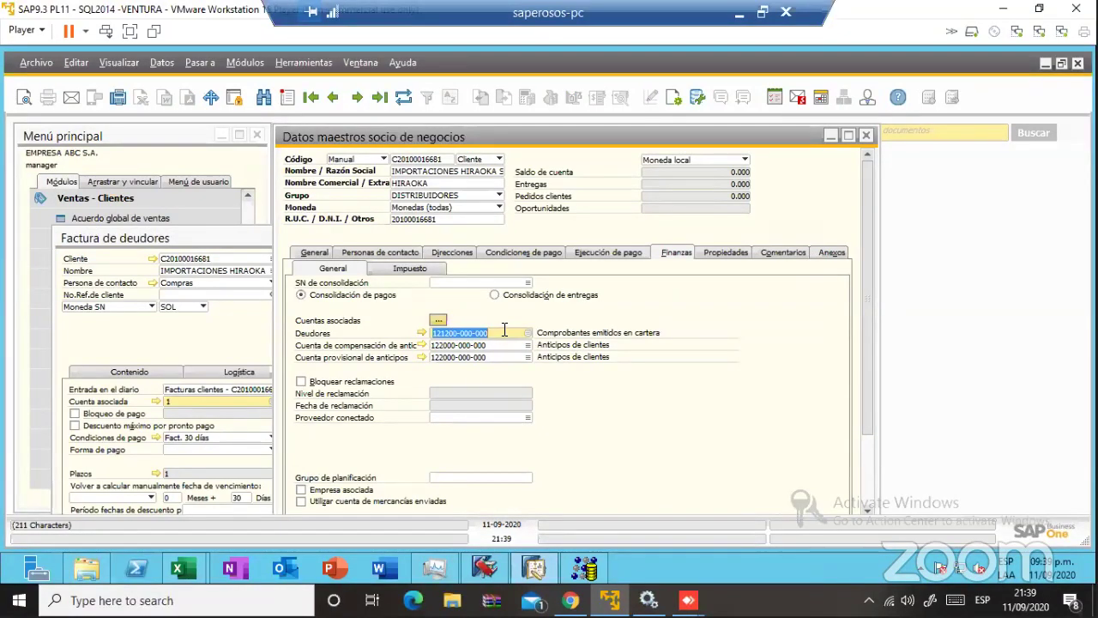
pyautogui.click(224, 400)
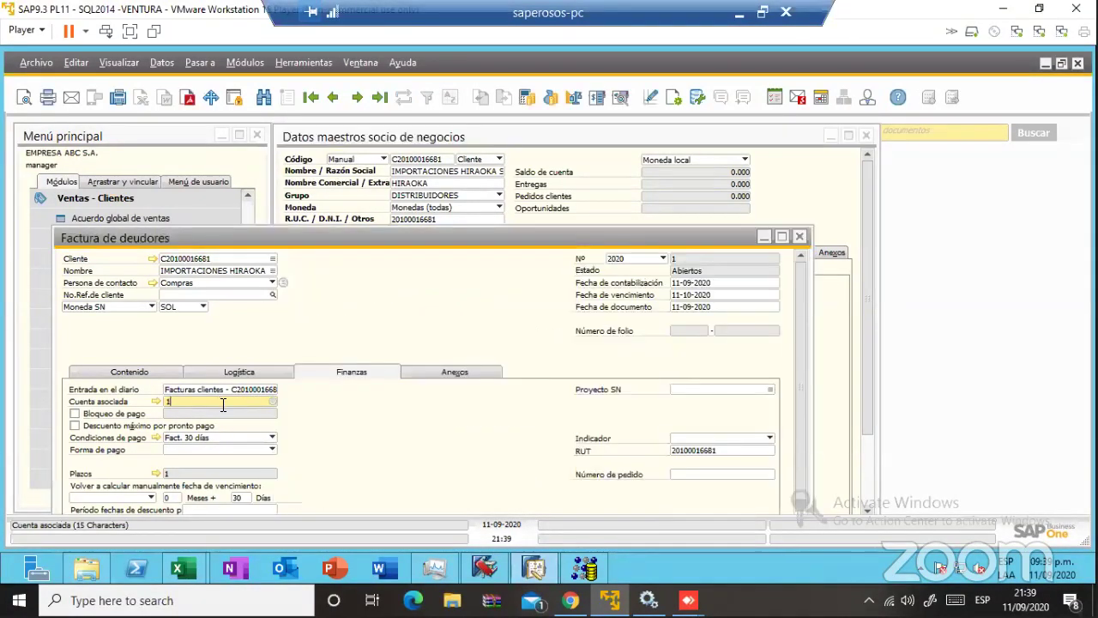
pyautogui.write('6')
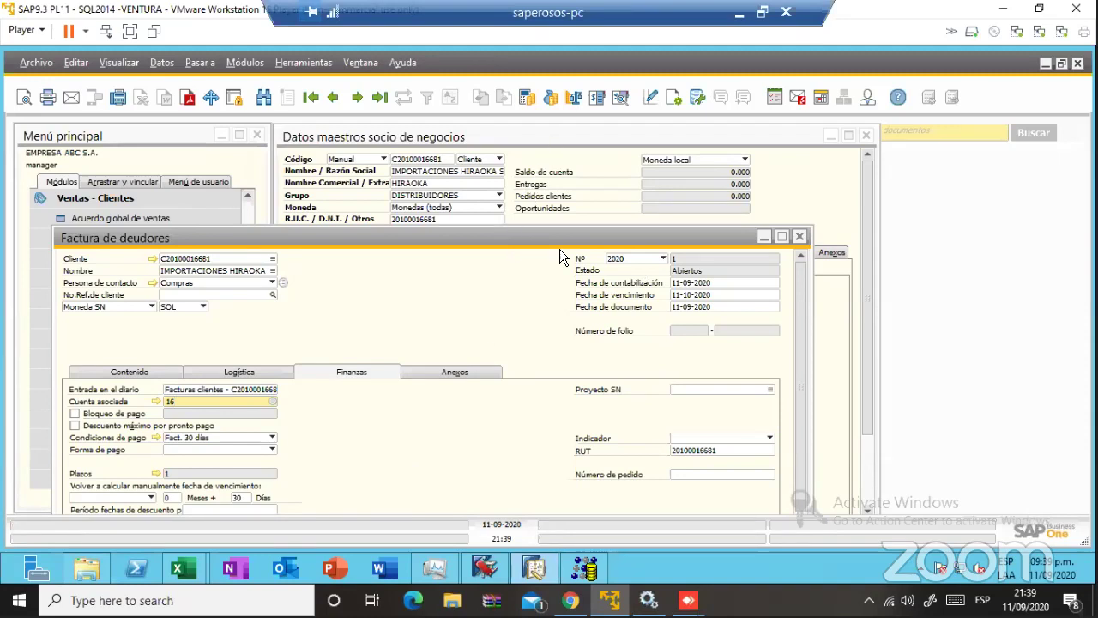
pyautogui.click(588, 147)
pyautogui.doubleClick(462, 333)
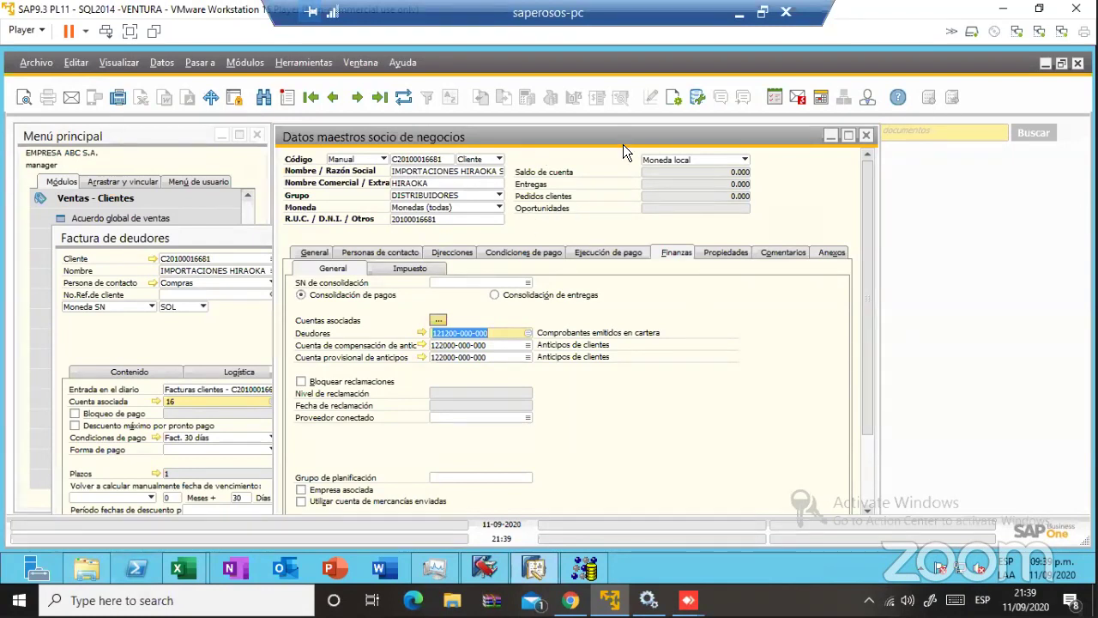
pyautogui.press('Escape')
# Step: Clear the Cuenta asociada value and close the invoice without saving
pyautogui.press('Tab')
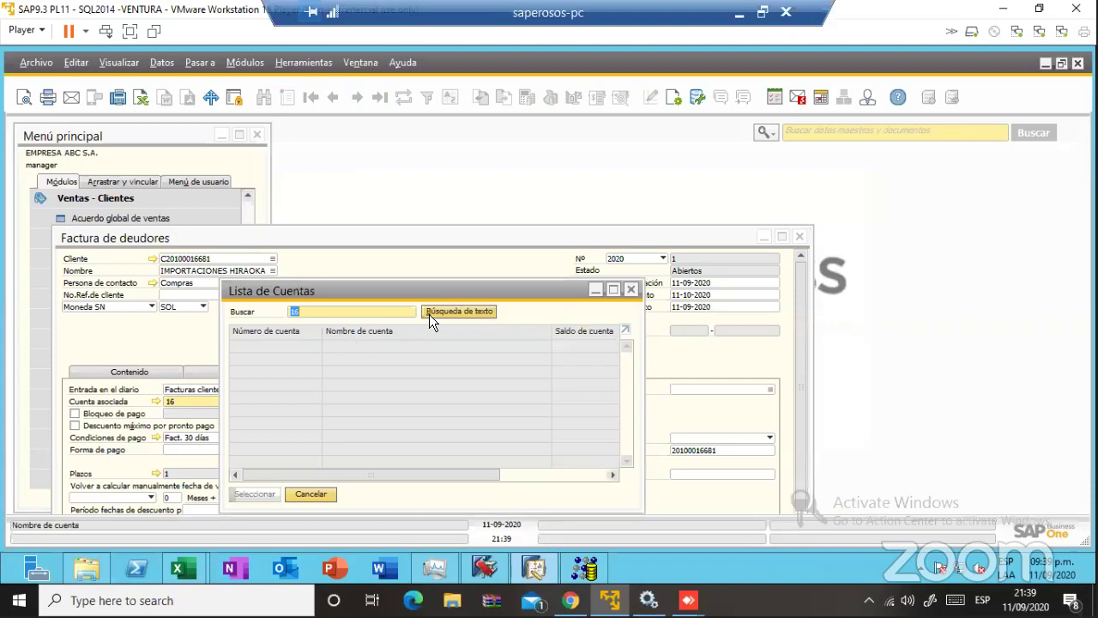
pyautogui.click(311, 494)
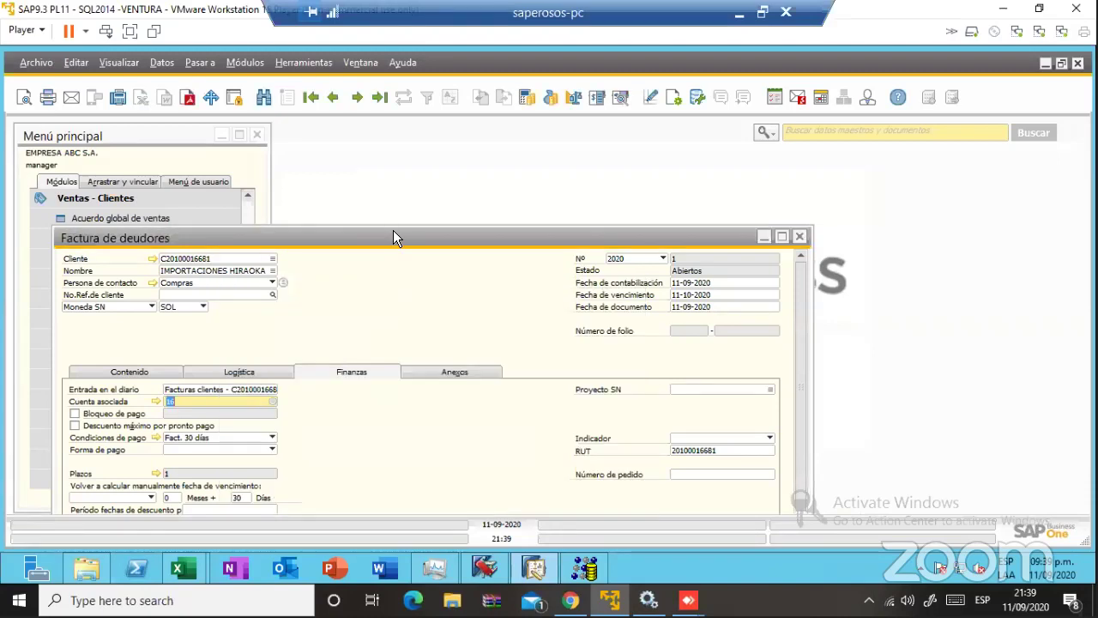
pyautogui.press('Tab')
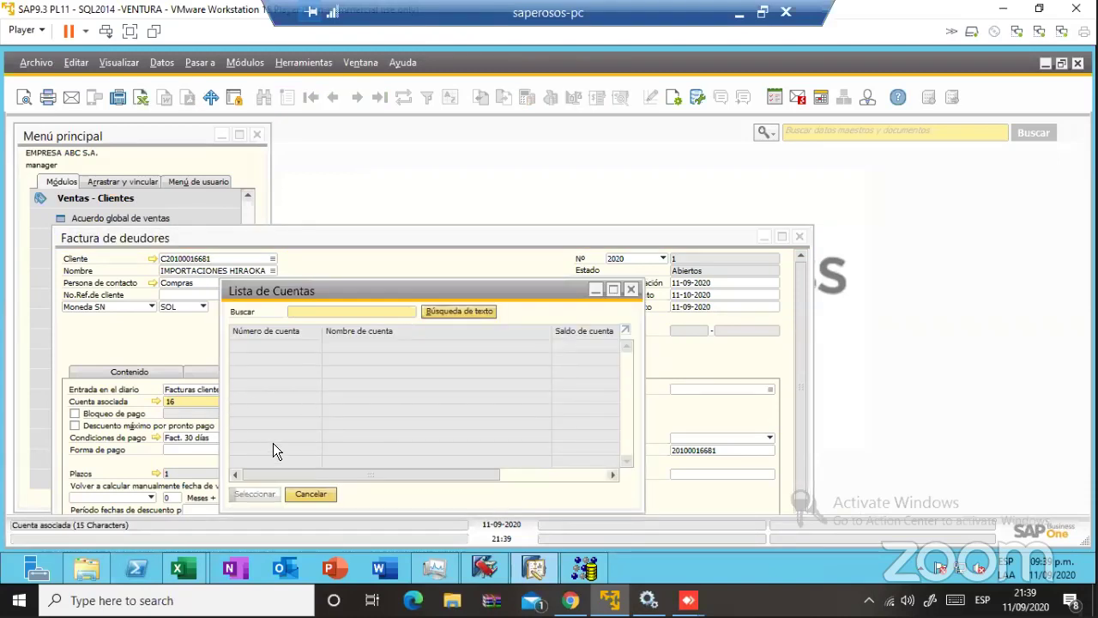
pyautogui.click(313, 494)
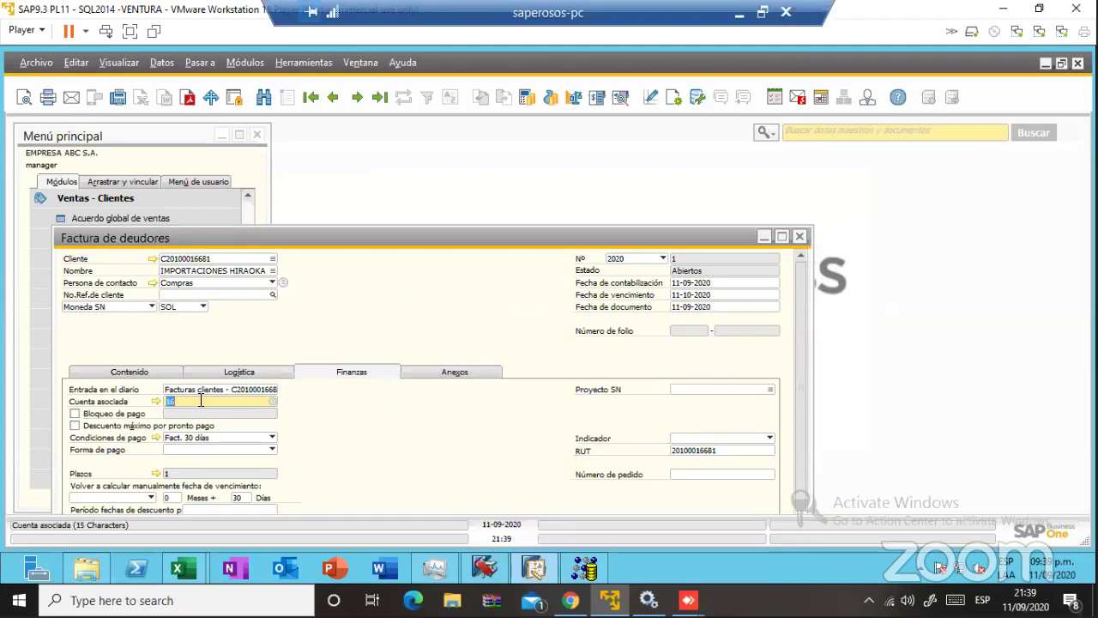
pyautogui.press('BackSpace')
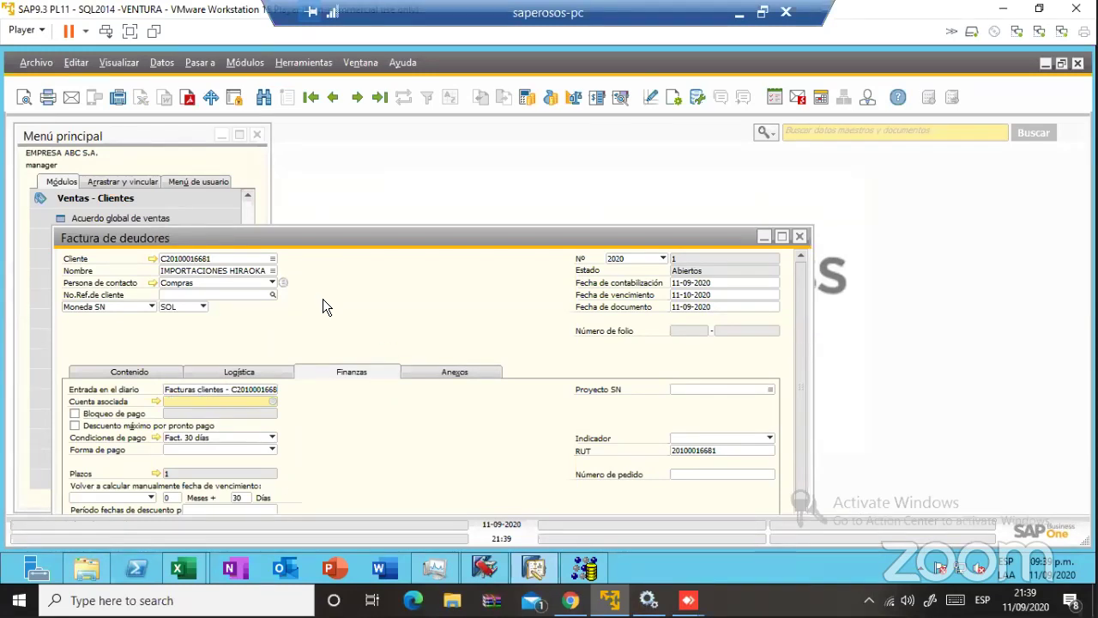
pyautogui.press('Escape')
pyautogui.click(480, 352)
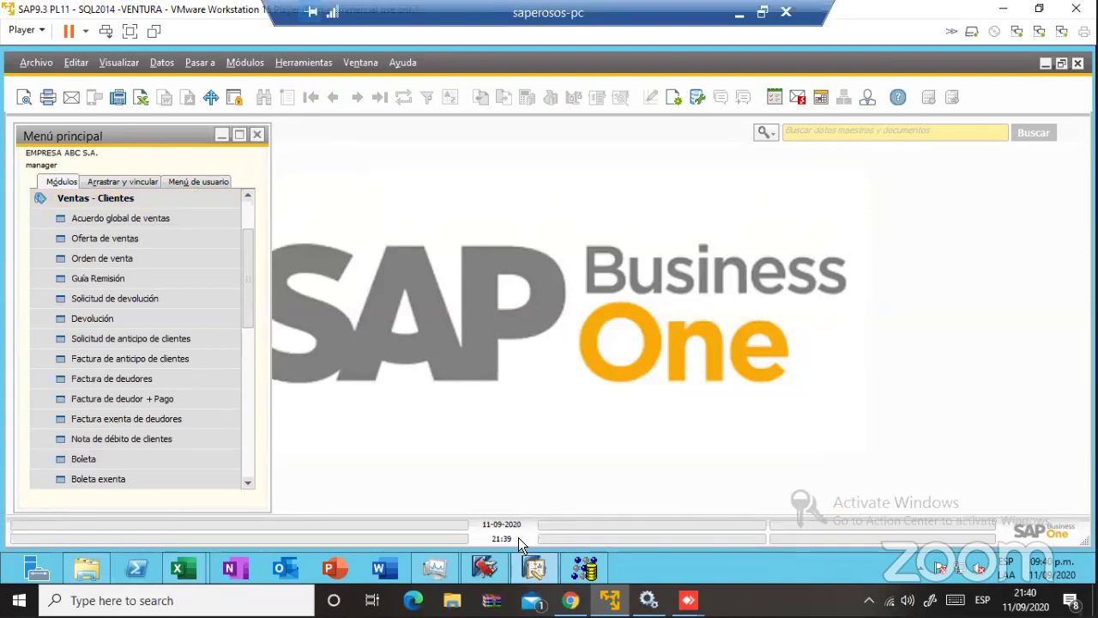
# Step: Show page 5 of the BROCHURE PDF in Chrome and highlight Proveedores and Materiales in the syllabus
pyautogui.click(570, 600)
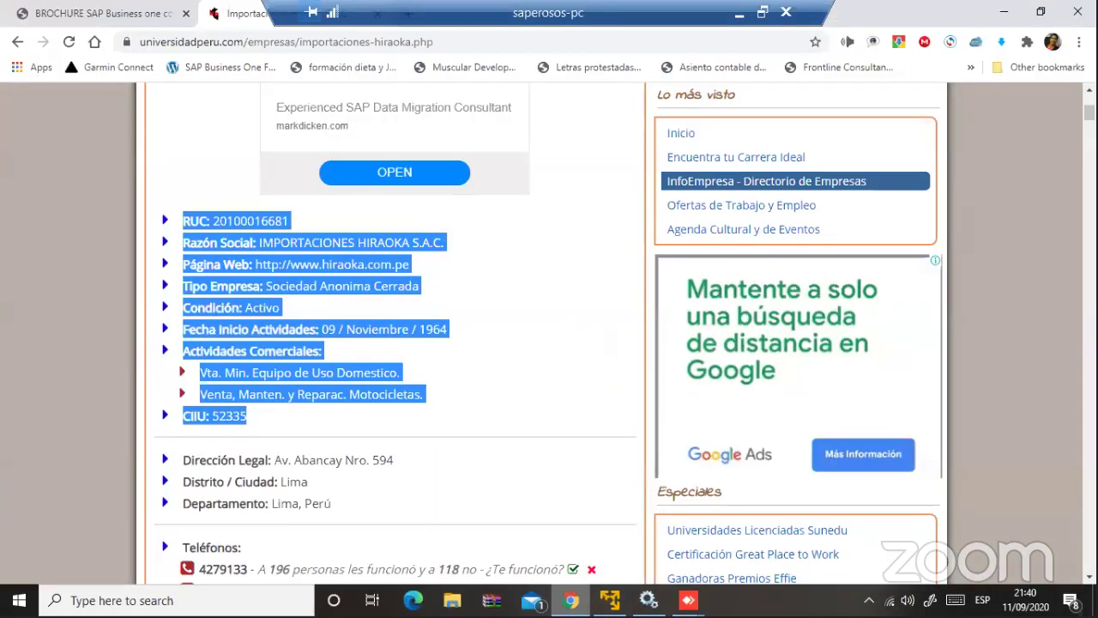
pyautogui.click(105, 13)
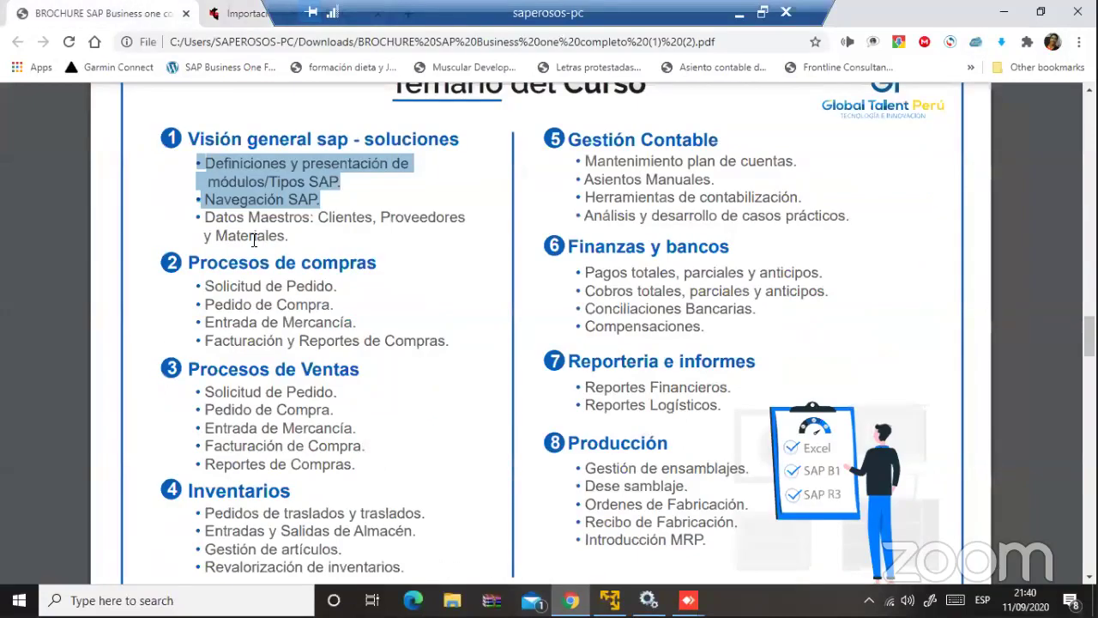
pyautogui.moveTo(376, 216); pyautogui.dragTo(466, 217)
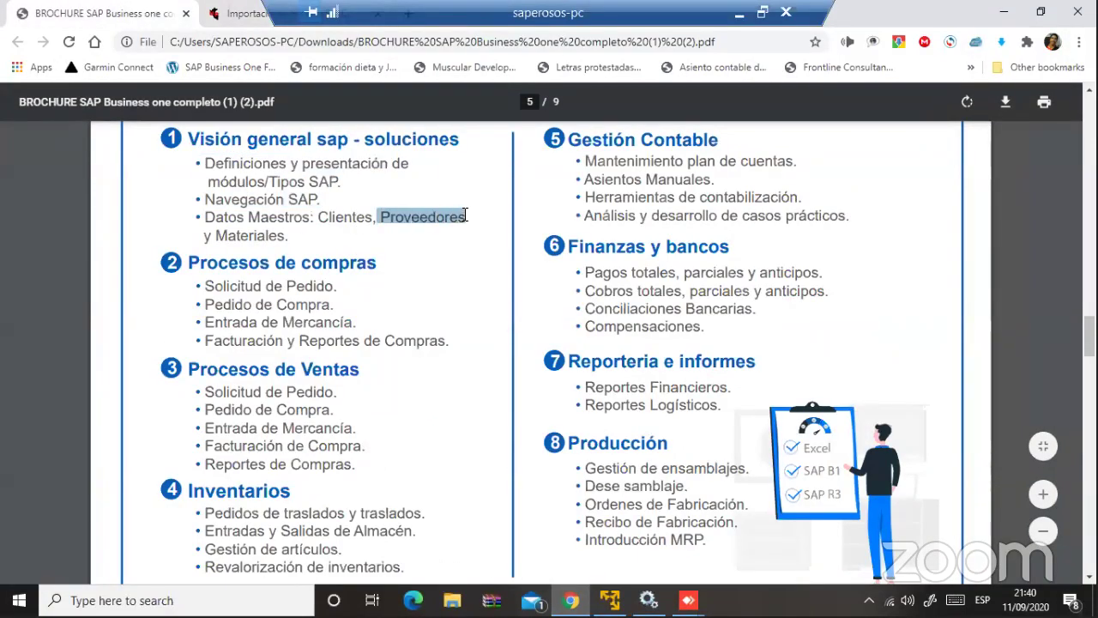
pyautogui.click(388, 217)
pyautogui.moveTo(377, 217); pyautogui.dragTo(389, 219)
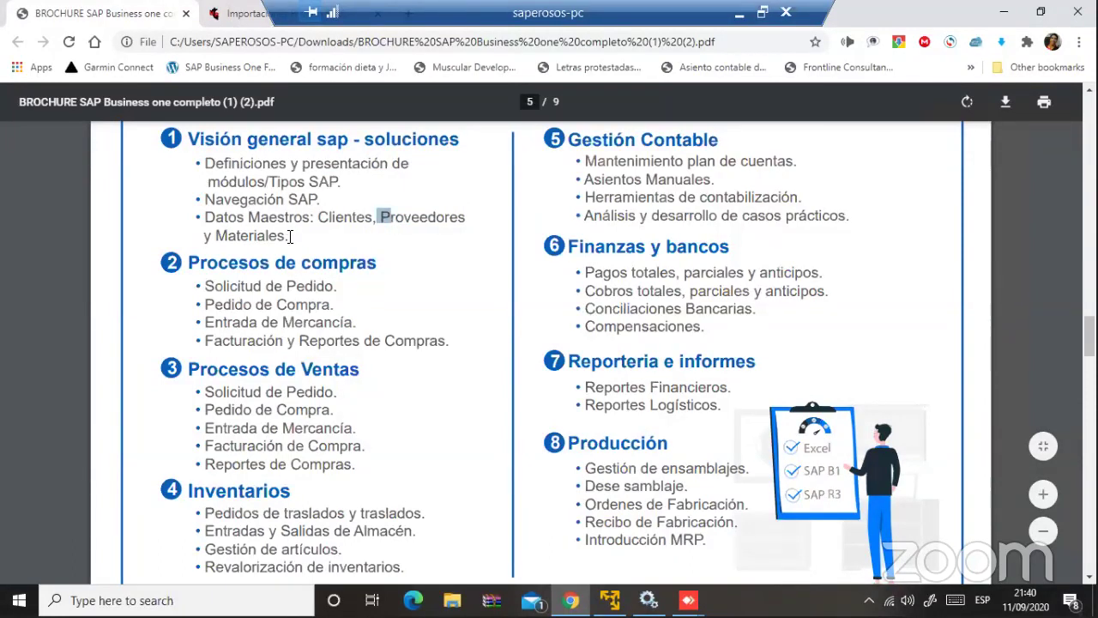
pyautogui.click(219, 233)
pyautogui.doubleClick(220, 234)
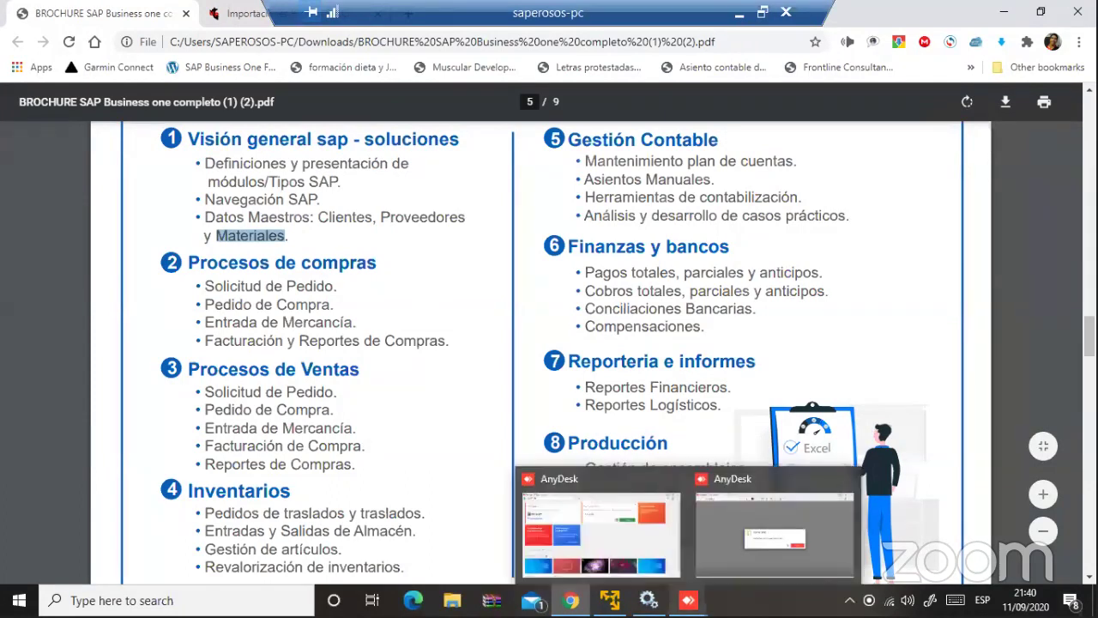
# Step: Back in SAP, collapse Ventas - Clientes and open Datos maestros de artículo from Inventario
pyautogui.click(609, 600)
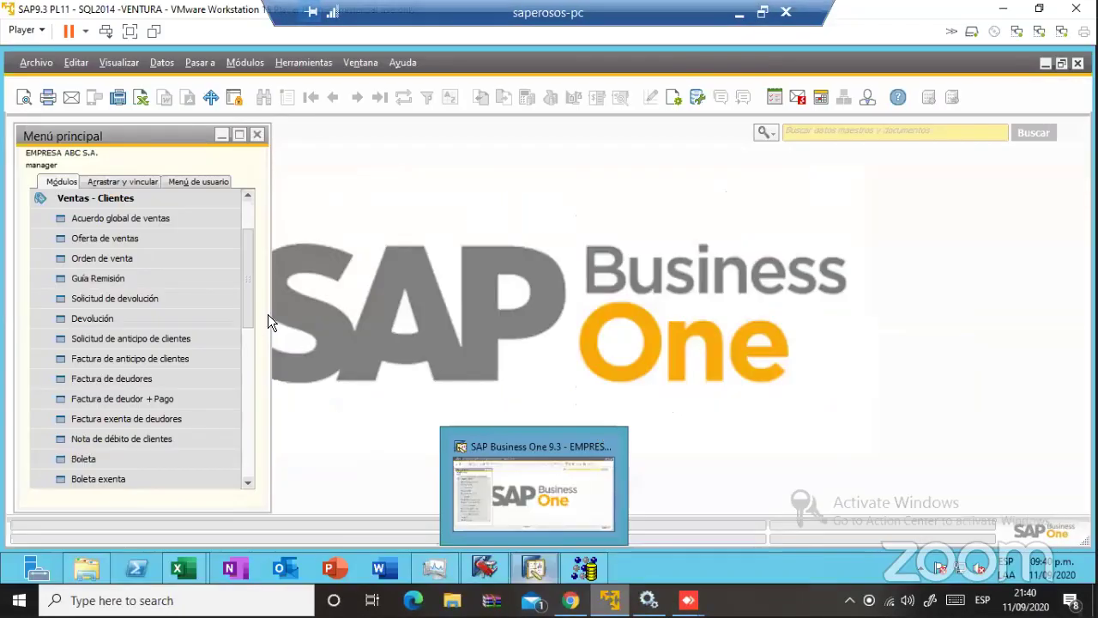
pyautogui.click(71, 201)
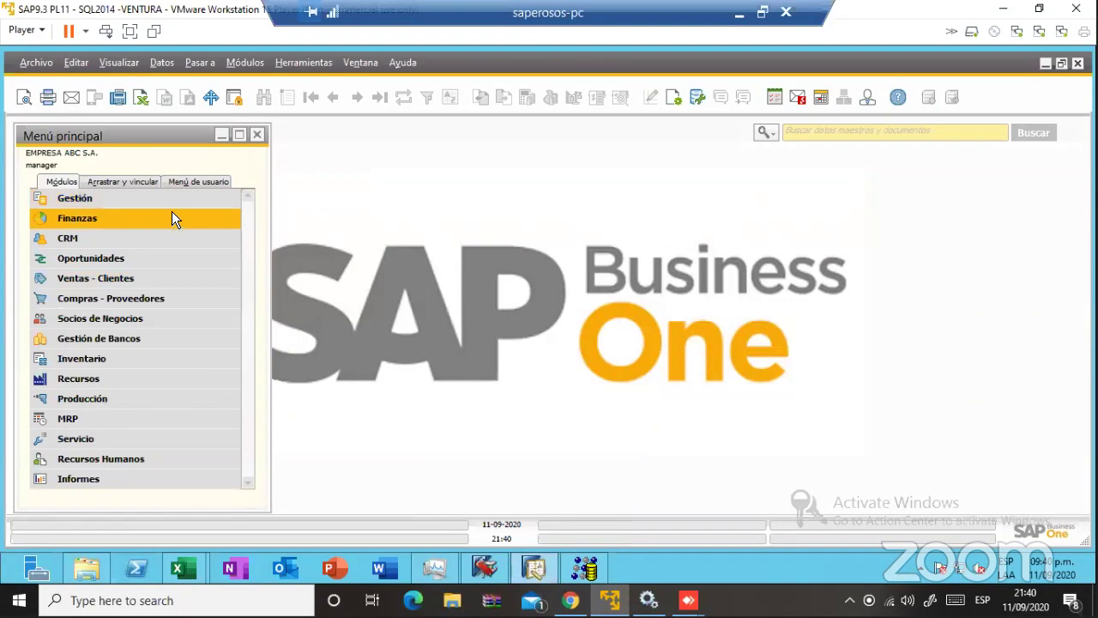
pyautogui.click(116, 358)
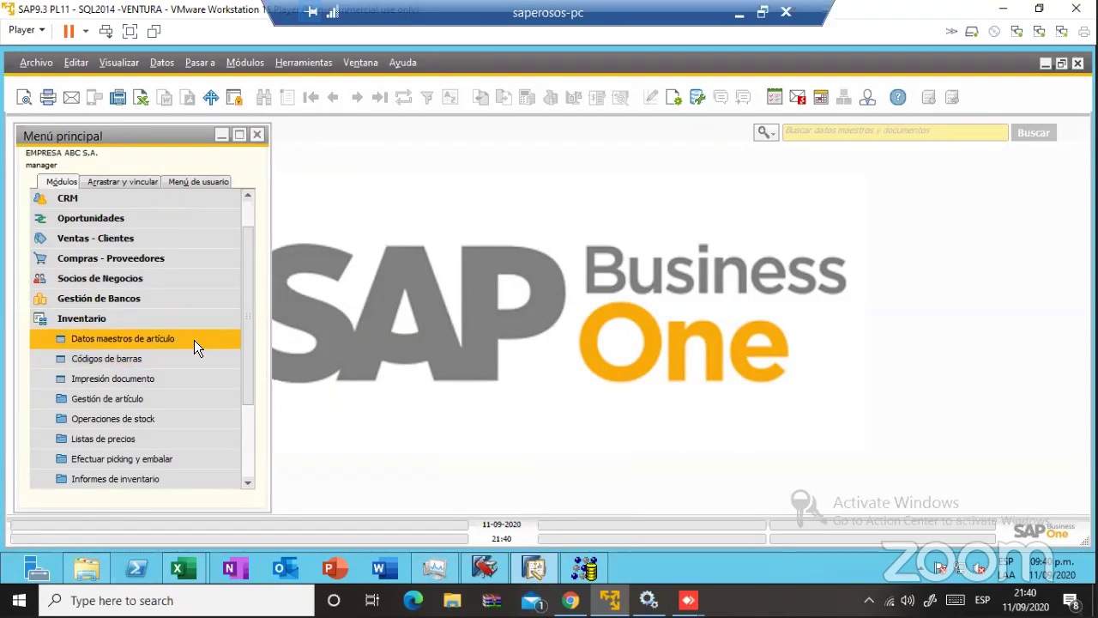
pyautogui.click(194, 340)
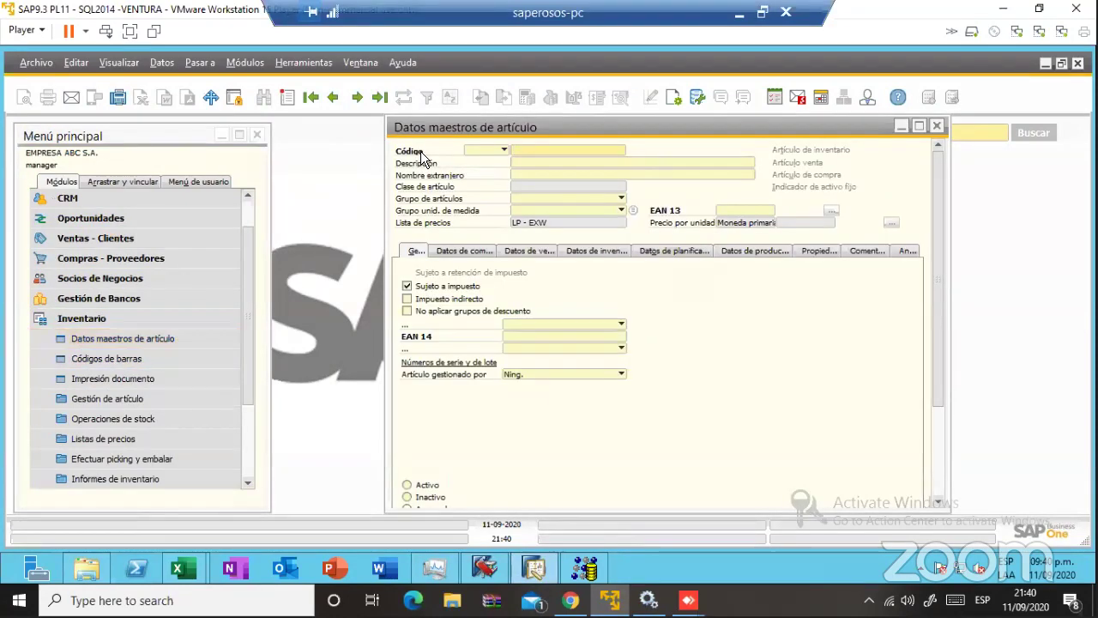
pyautogui.moveTo(441, 129); pyautogui.dragTo(312, 141)
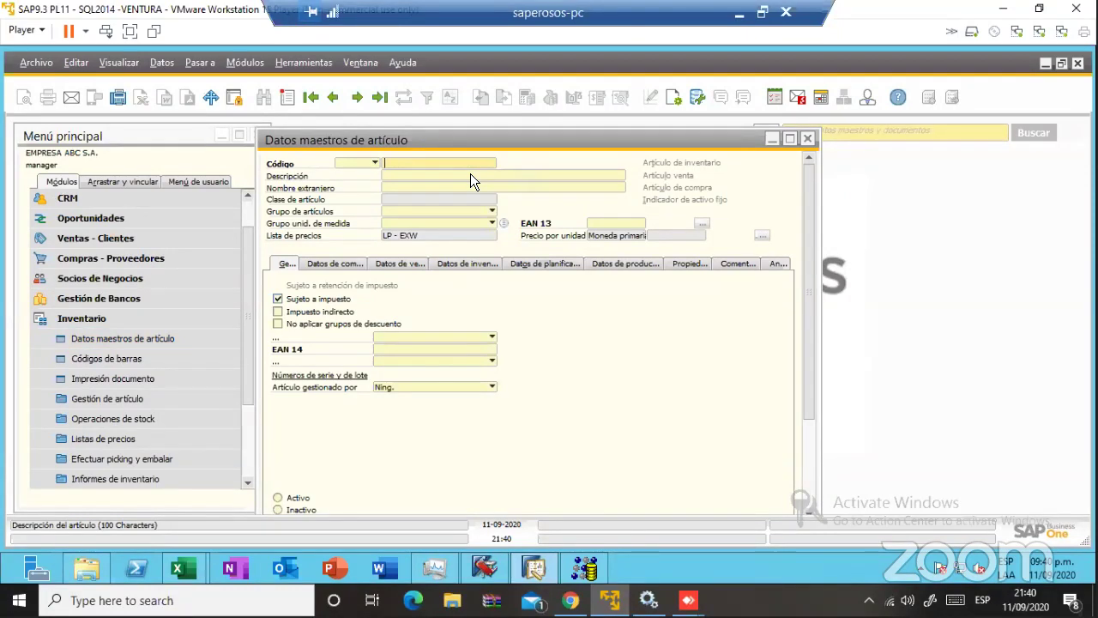
# Step: Create a new item with Código BIC0001, then return to the brochure in Chrome
pyautogui.click(283, 100)
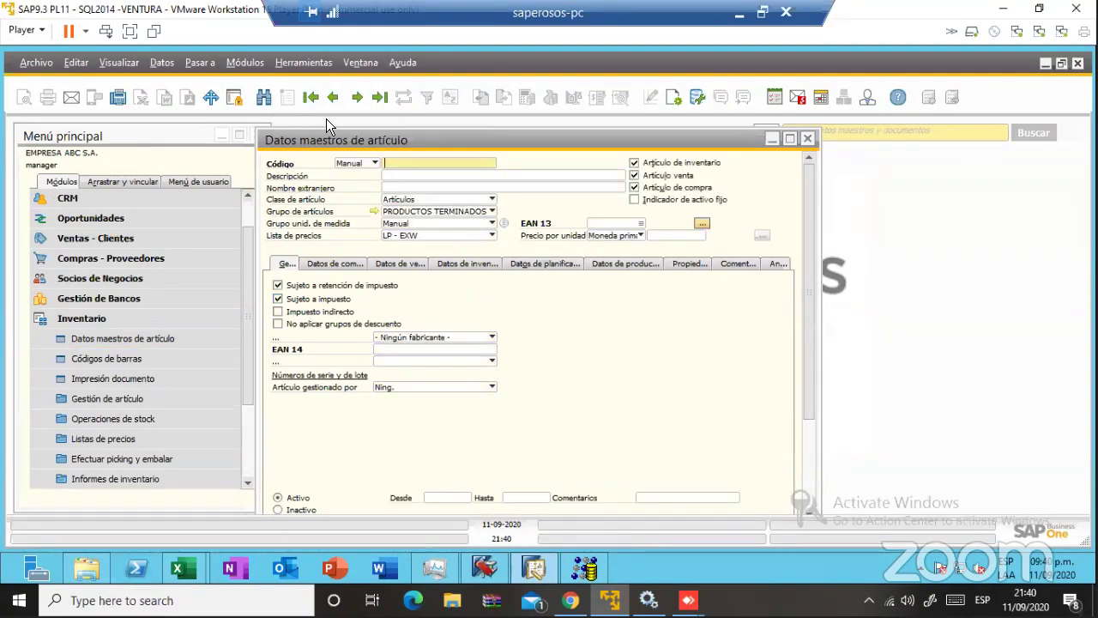
pyautogui.moveTo(379, 137); pyautogui.dragTo(369, 136)
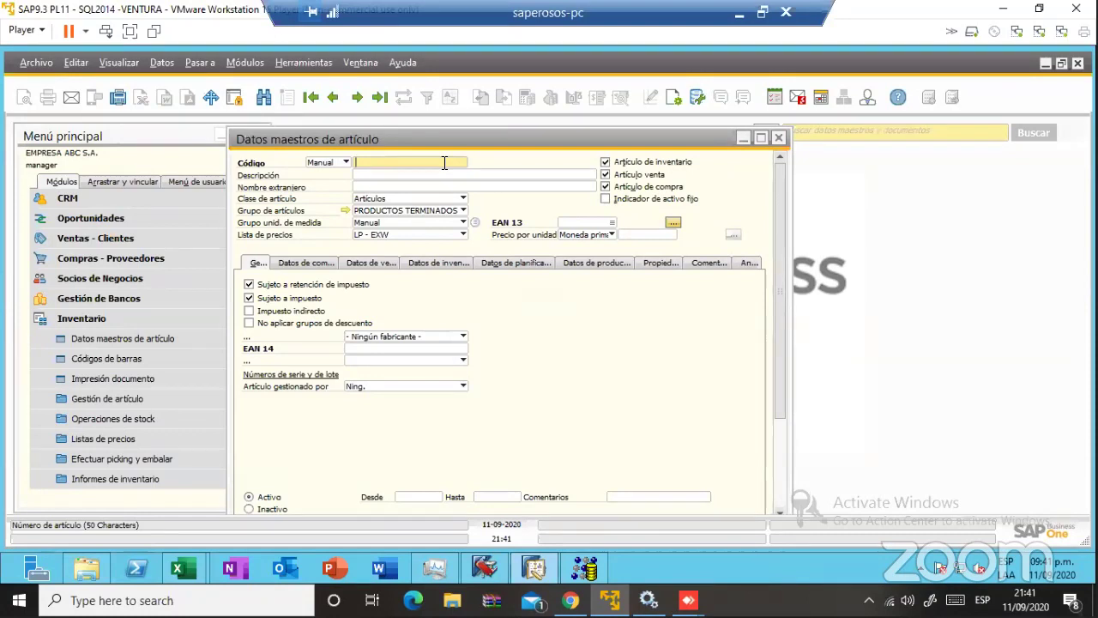
pyautogui.write('BIC0001')
pyautogui.press('Tab')
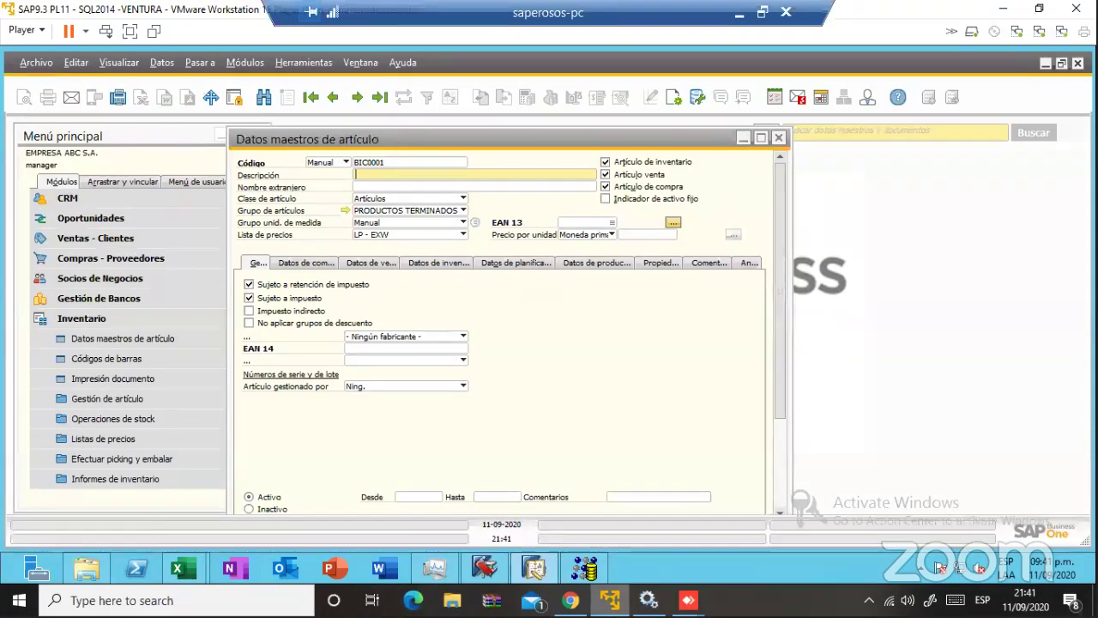
pyautogui.click(570, 599)
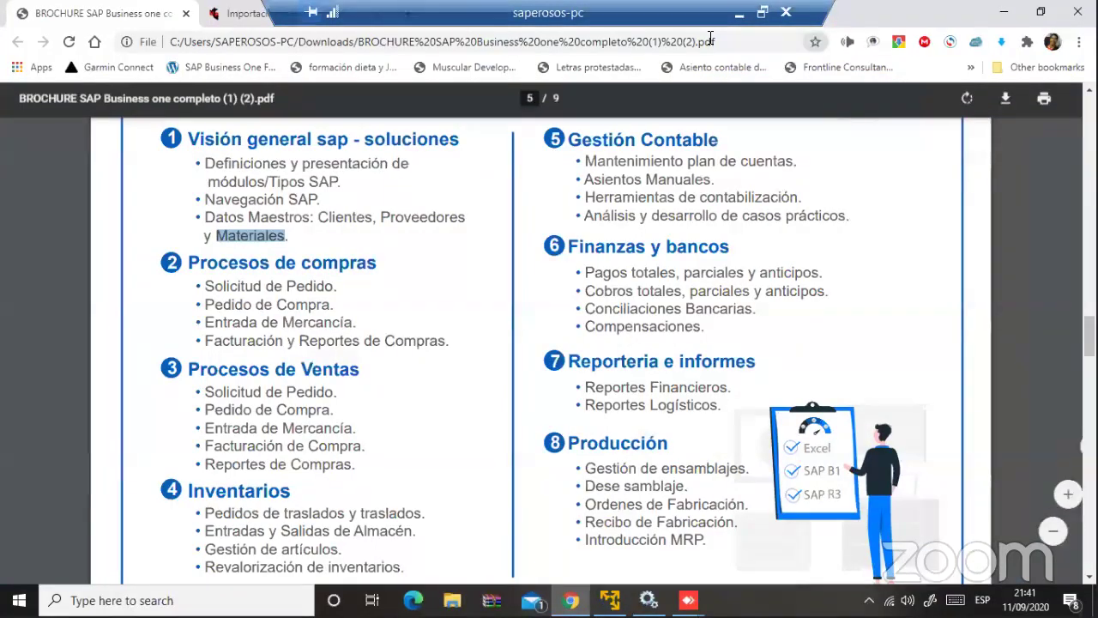
# Step: Search Google for 'bicicleta specialized' and open the specializedperu.com site
pyautogui.hotkey('ctrl', 't')
pyautogui.click(423, 346)
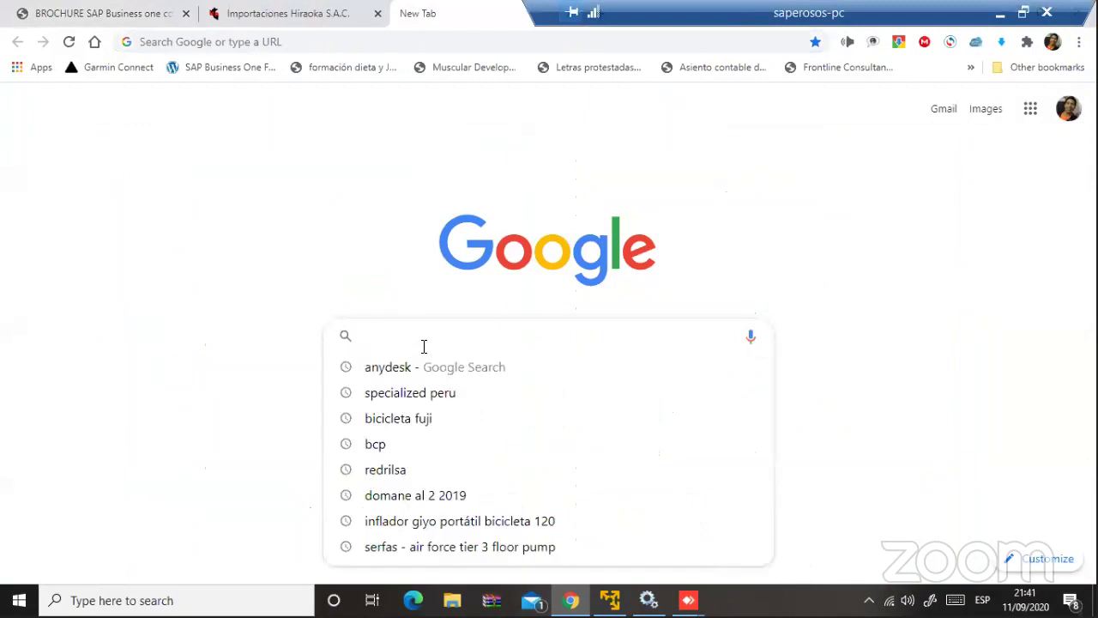
pyautogui.write('bicicleta sp')
pyautogui.press('Down')
pyautogui.press('Return')
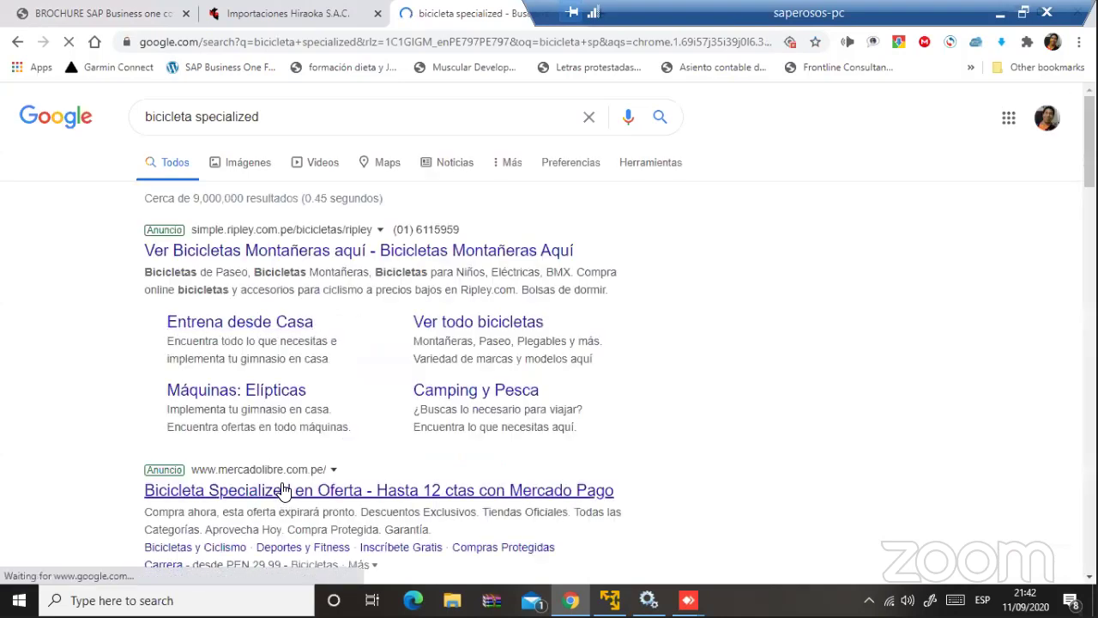
pyautogui.scroll(-2, 343, 400)
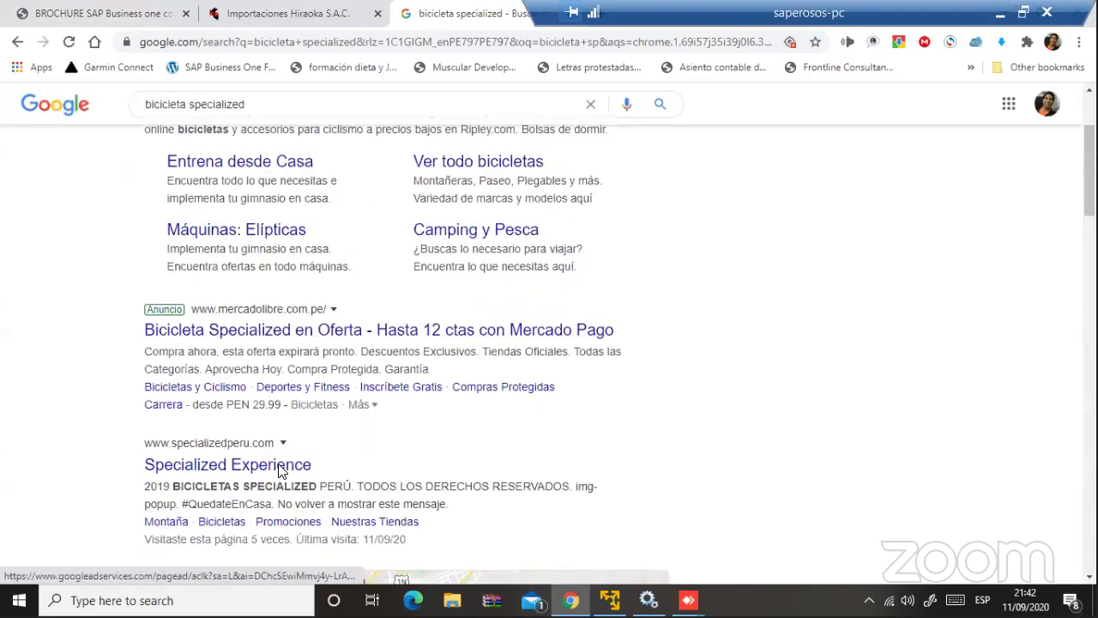
pyautogui.click(282, 468)
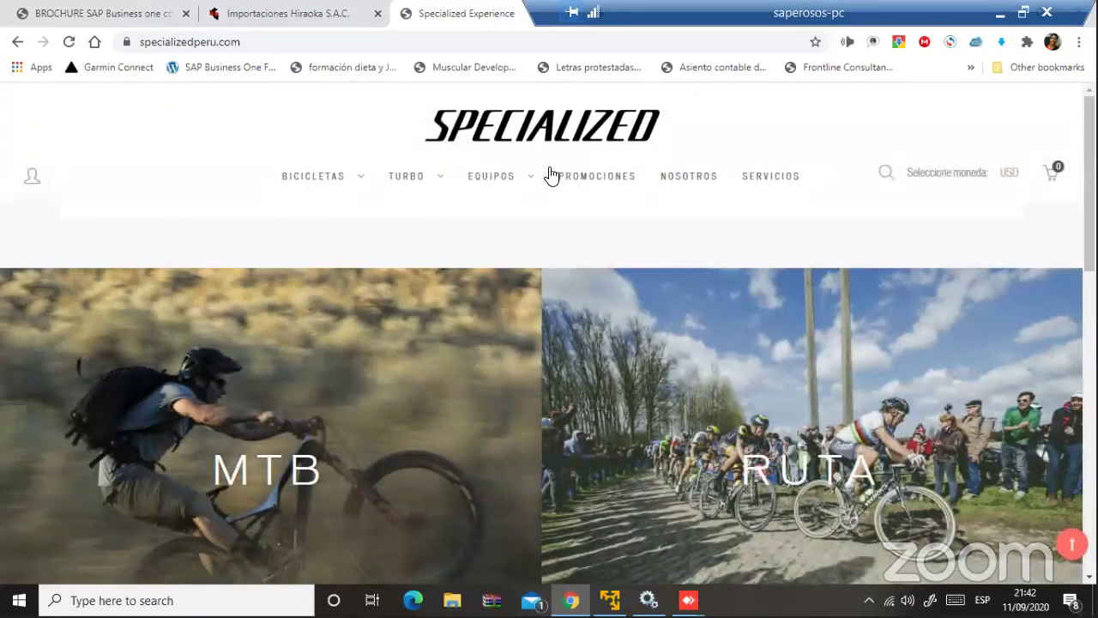
# Step: Go to Bicicletas > Ruta > Allez and open the ALLEZ bike's product details
pyautogui.moveTo(501, 183)
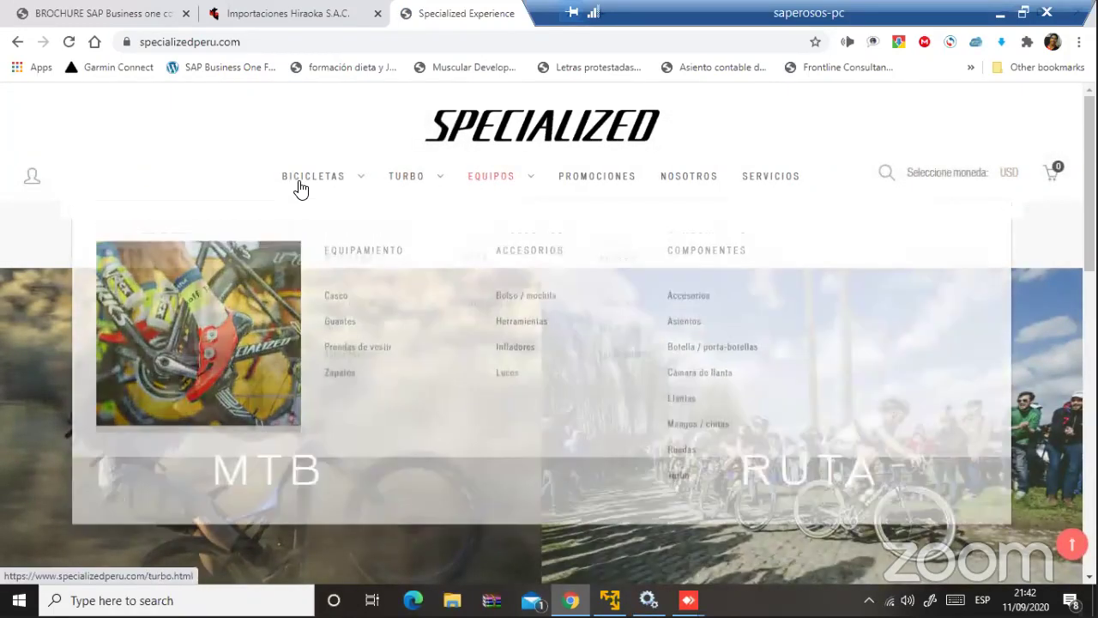
pyautogui.moveTo(299, 189)
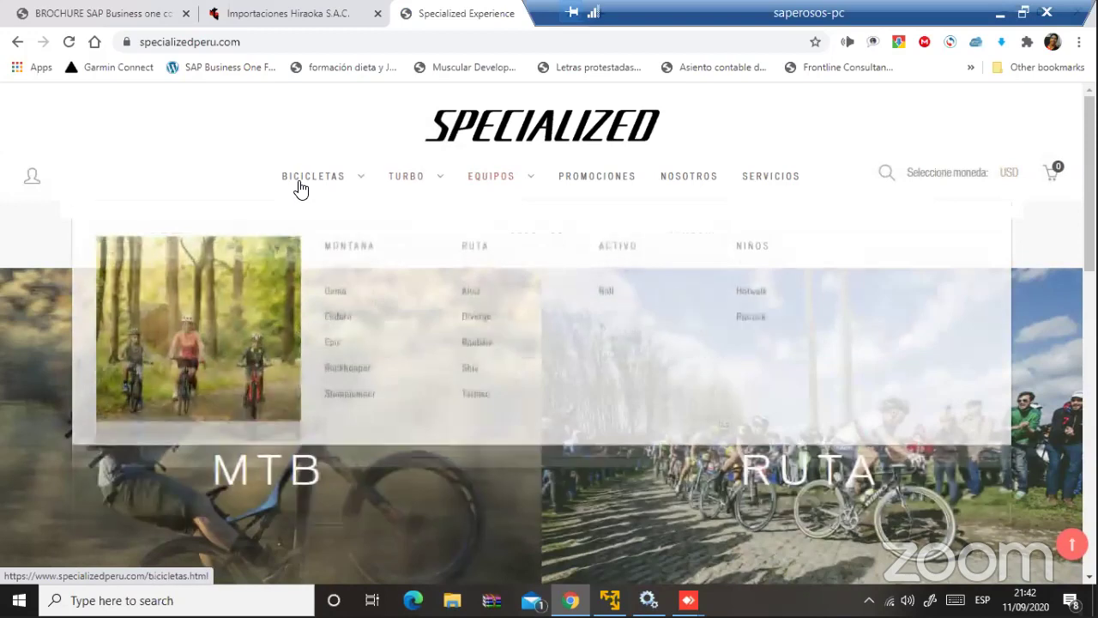
pyautogui.click(470, 284)
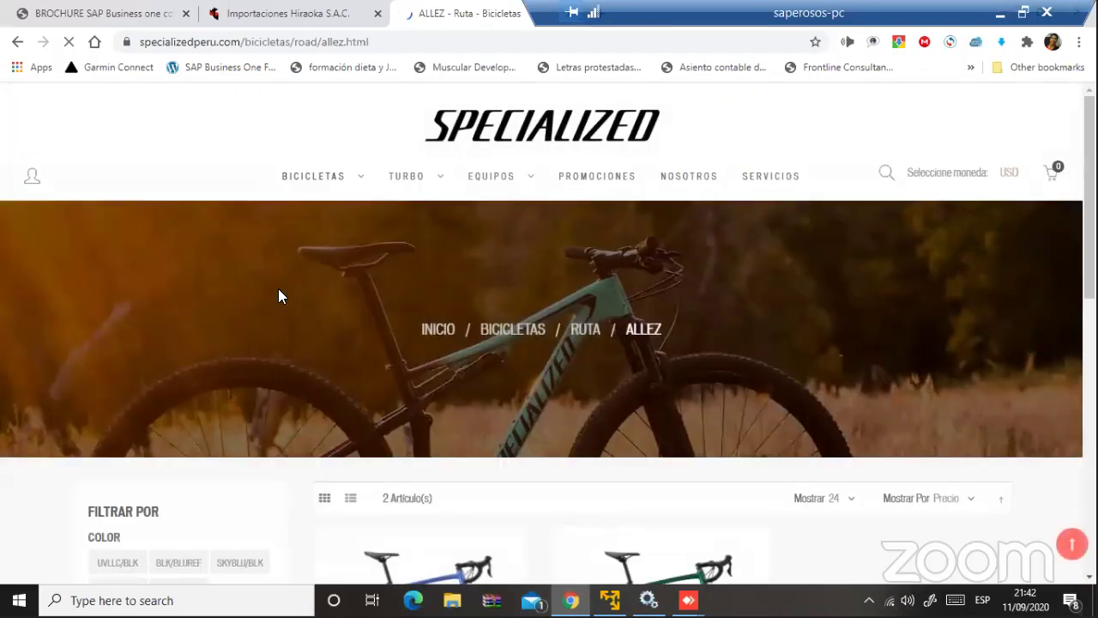
pyautogui.scroll(-3, 477, 371)
pyautogui.scroll(-4, 444, 249)
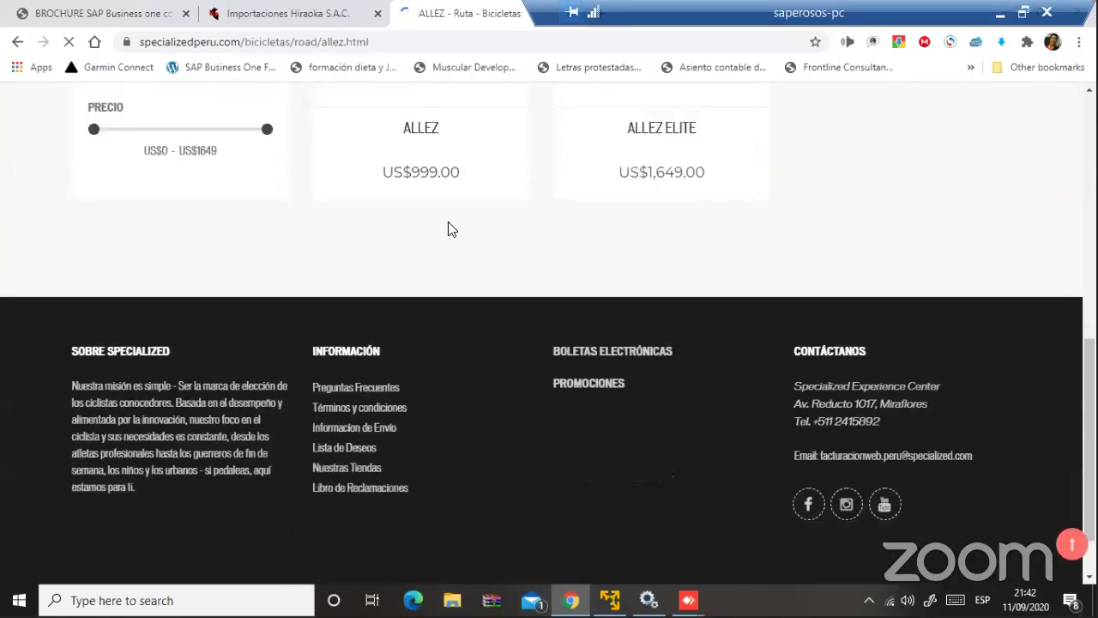
pyautogui.scroll(3, 429, 319)
pyautogui.scroll(2, 463, 380)
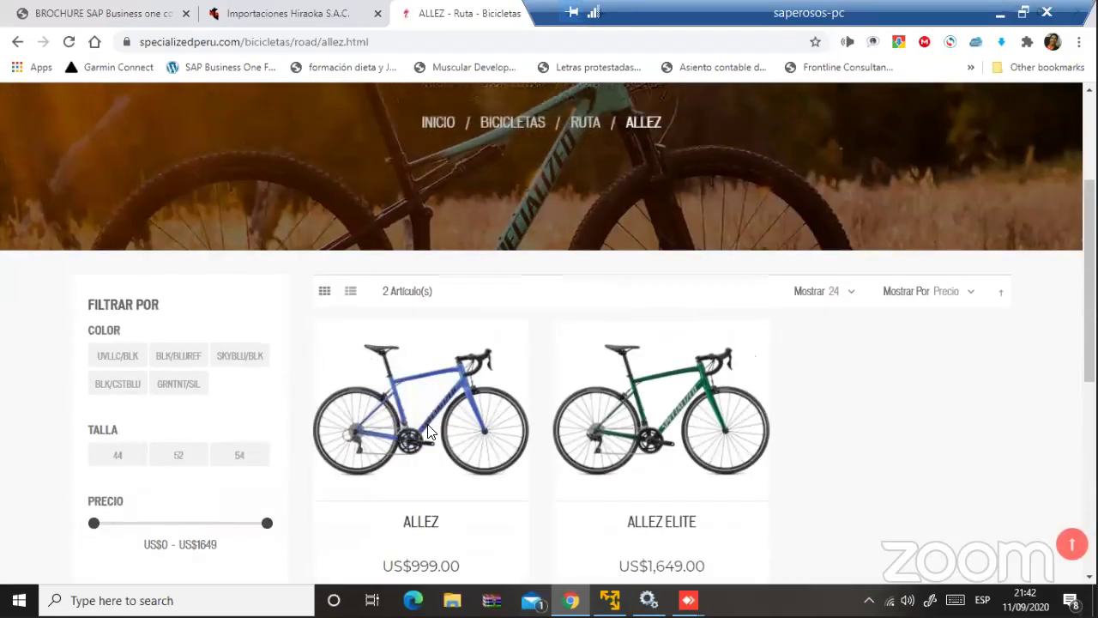
pyautogui.click(428, 446)
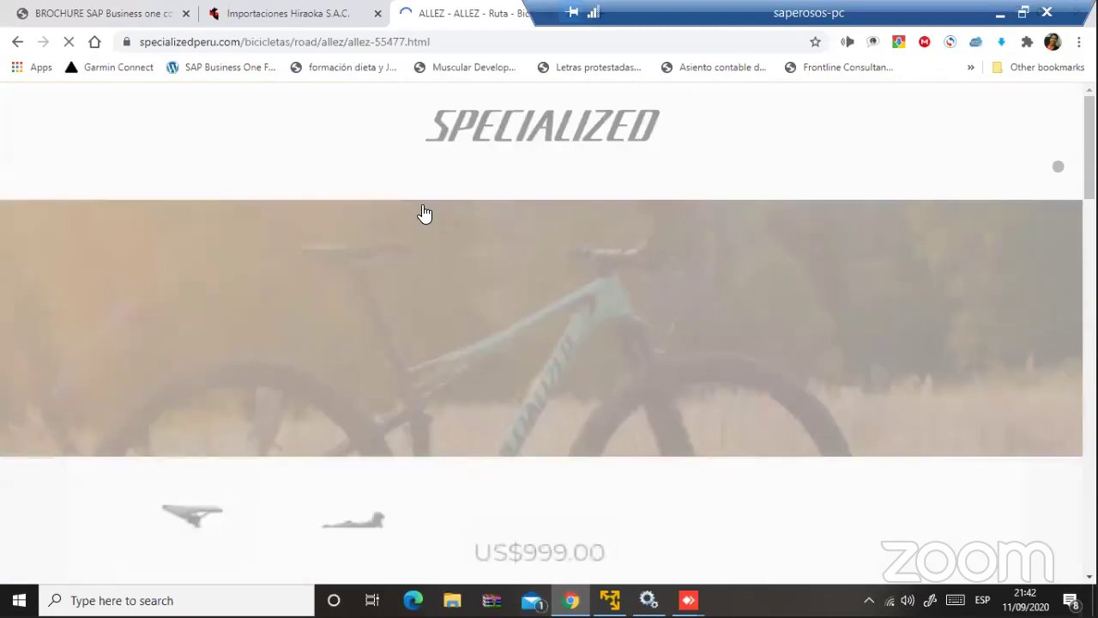
pyautogui.scroll(-5, 356, 290)
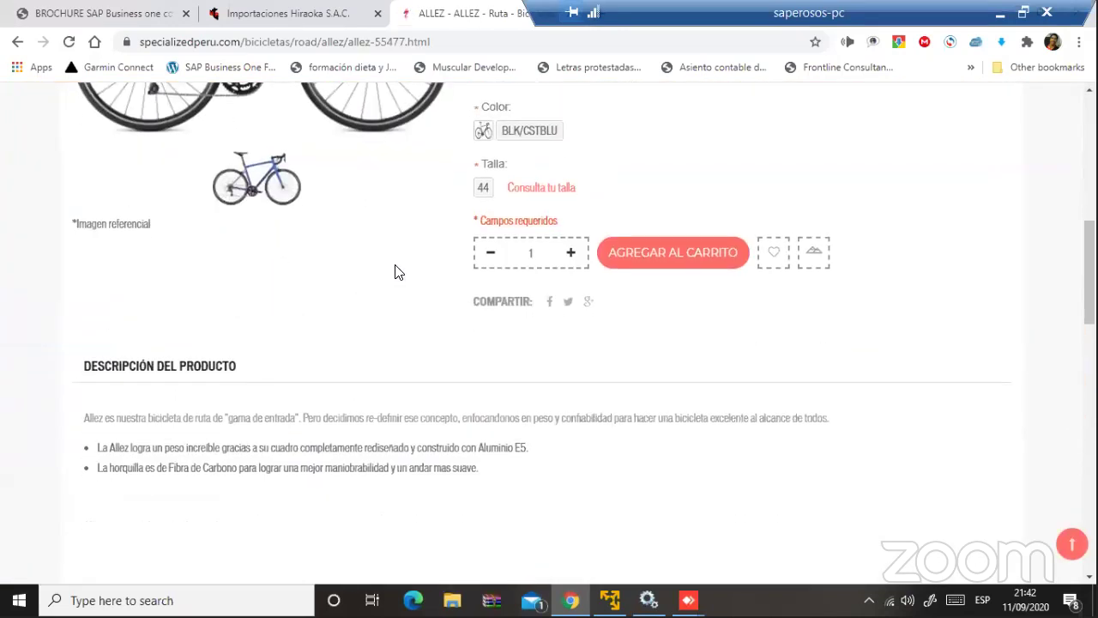
pyautogui.scroll(3, 464, 228)
# Step: Select the ALLEZ product name on the page, then return to the SAP item master form
pyautogui.moveTo(543, 150); pyautogui.dragTo(517, 187)
pyautogui.click(516, 118)
pyautogui.doubleClick(516, 118)
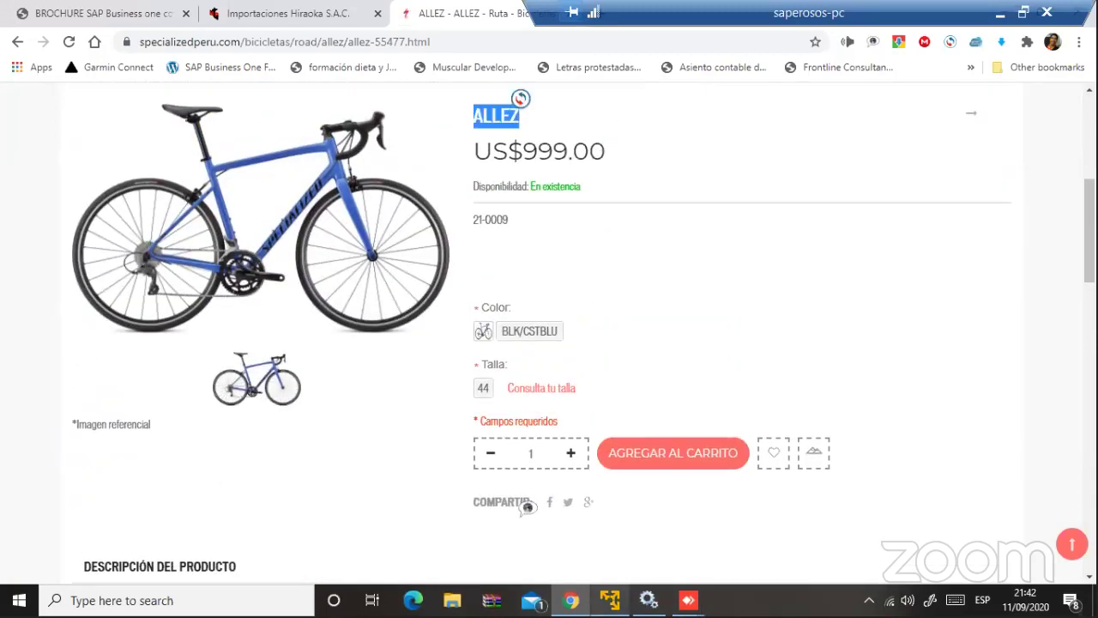
pyautogui.click(609, 600)
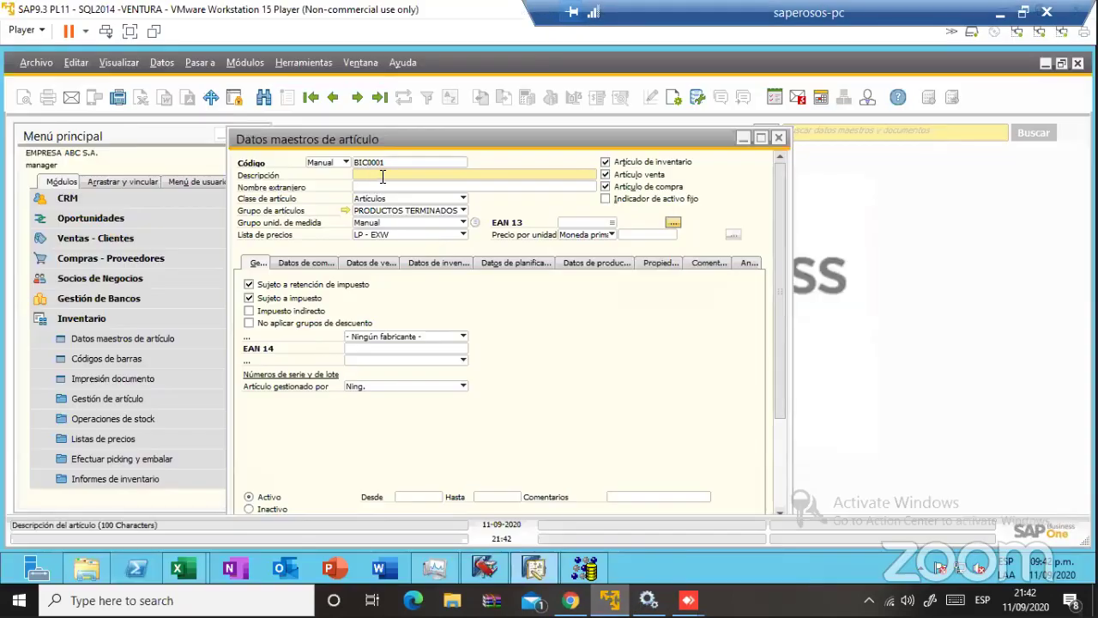
# Step: Enter 'Bicicleta ALLEZ' in the Descripción field of item BIC0001
pyautogui.write('Bicicleta')
pyautogui.press('BackSpace')
pyautogui.press('BackSpace')
pyautogui.write('cleta ALLEZ')
pyautogui.click(392, 186)
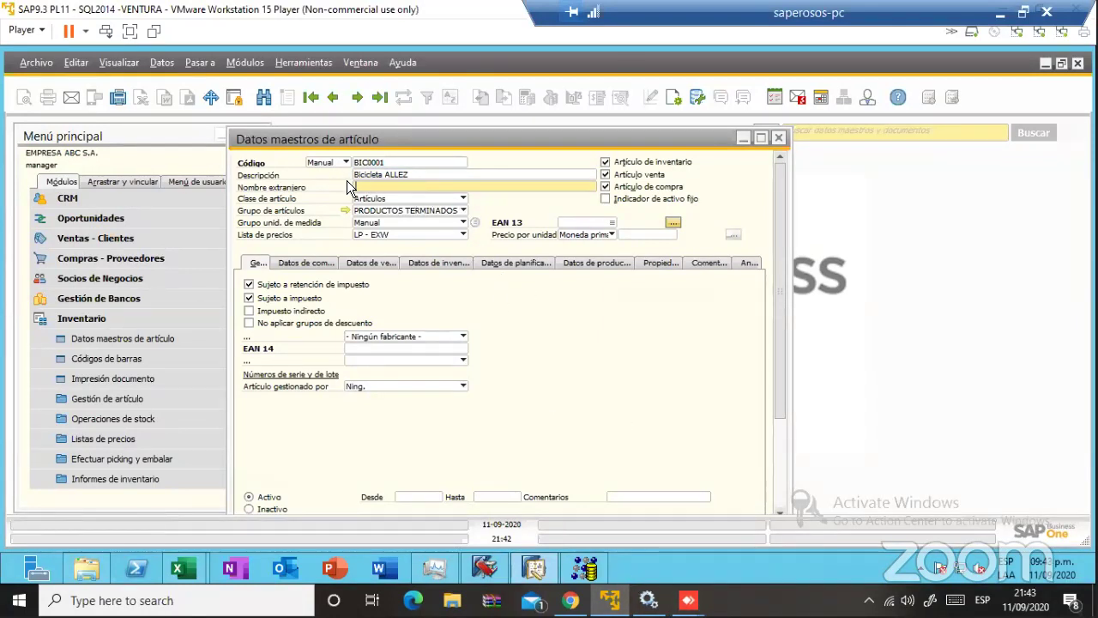
# Step: Review the Clase de artículo options (Artículos, Trabajo, Viaje) without changing them
pyautogui.click(398, 199)
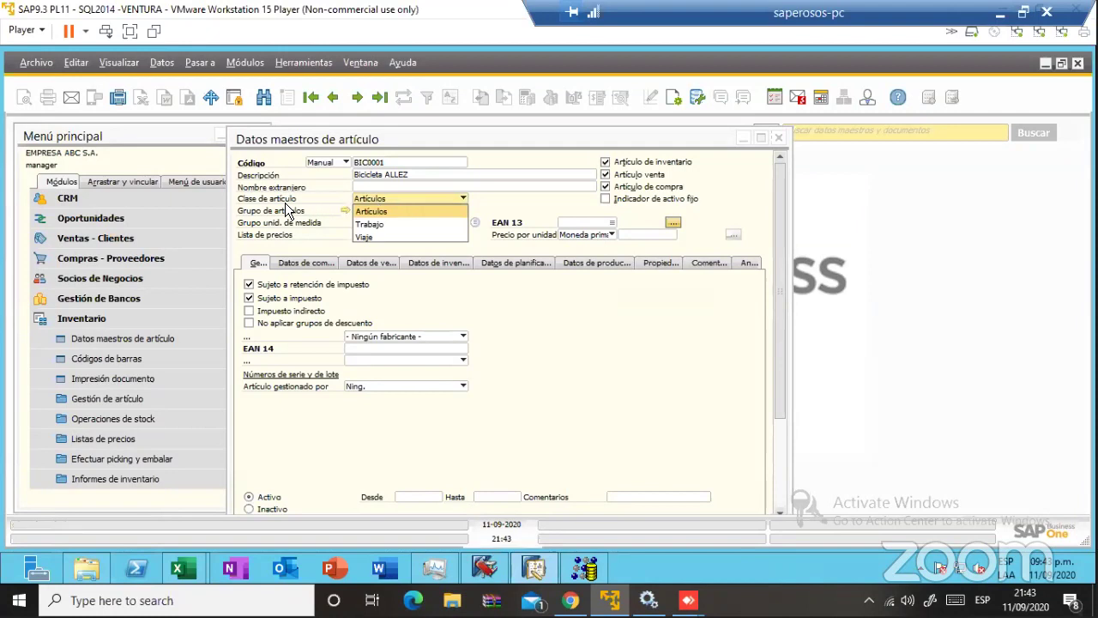
pyautogui.click(396, 197)
pyautogui.click(415, 199)
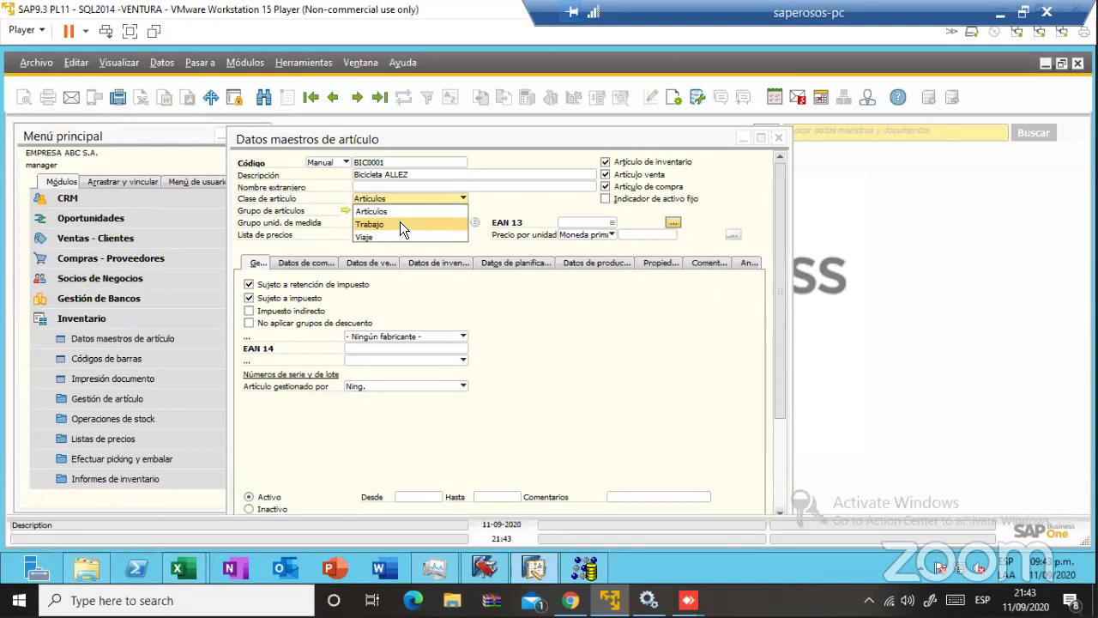
pyautogui.press('Down')
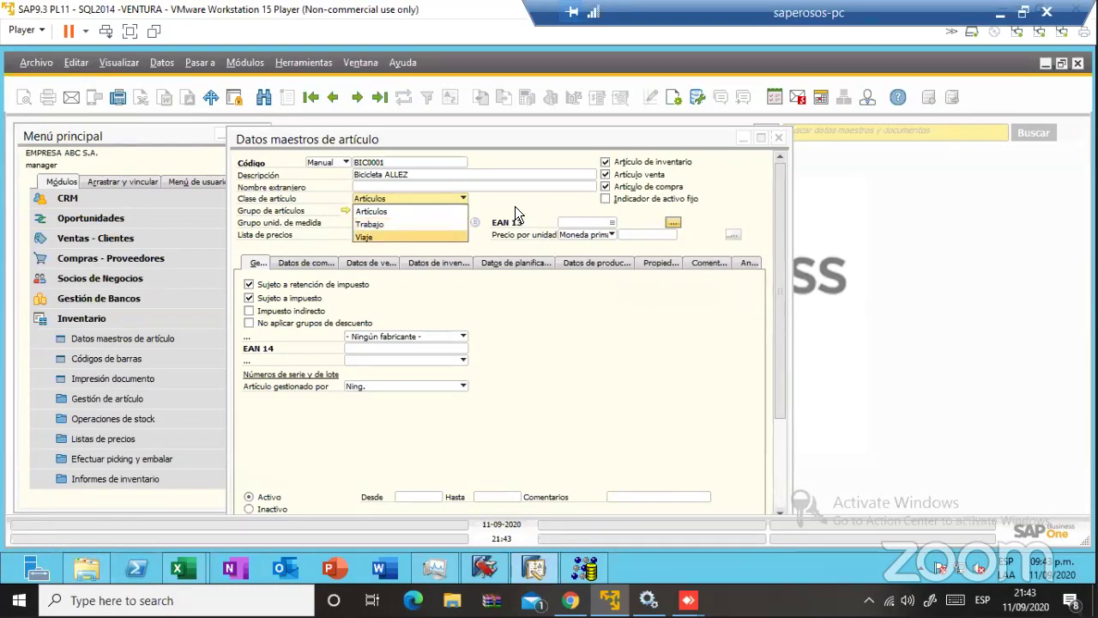
pyautogui.click(514, 206)
# Step: Expand Recursos in the main menu, keep item class Artículos, and show the item groups
pyautogui.click(70, 317)
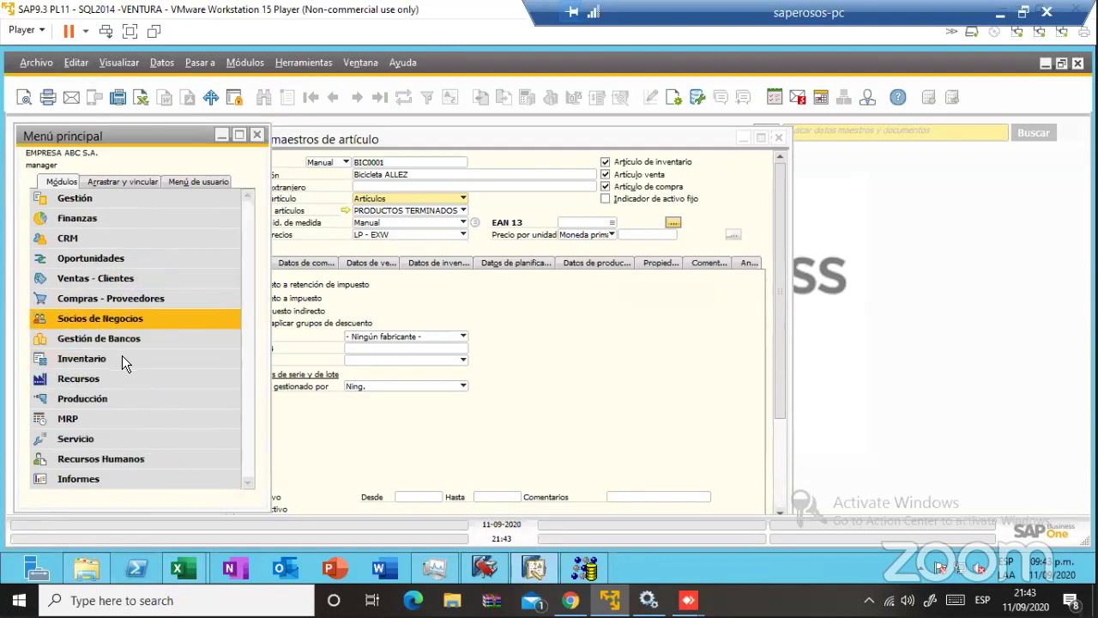
pyautogui.click(110, 383)
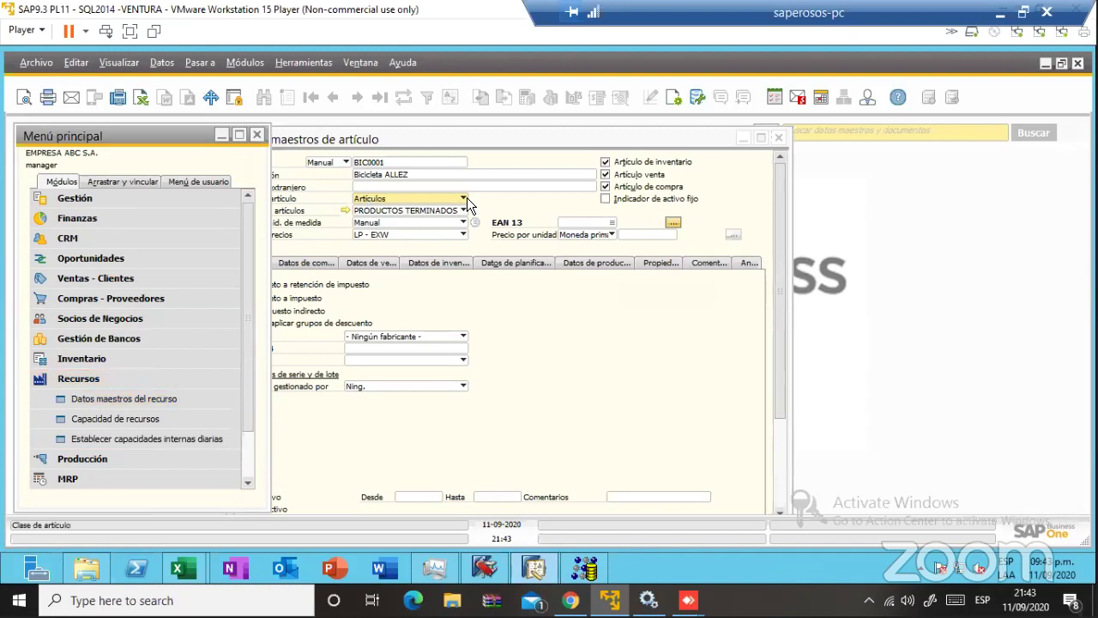
pyautogui.click(530, 206)
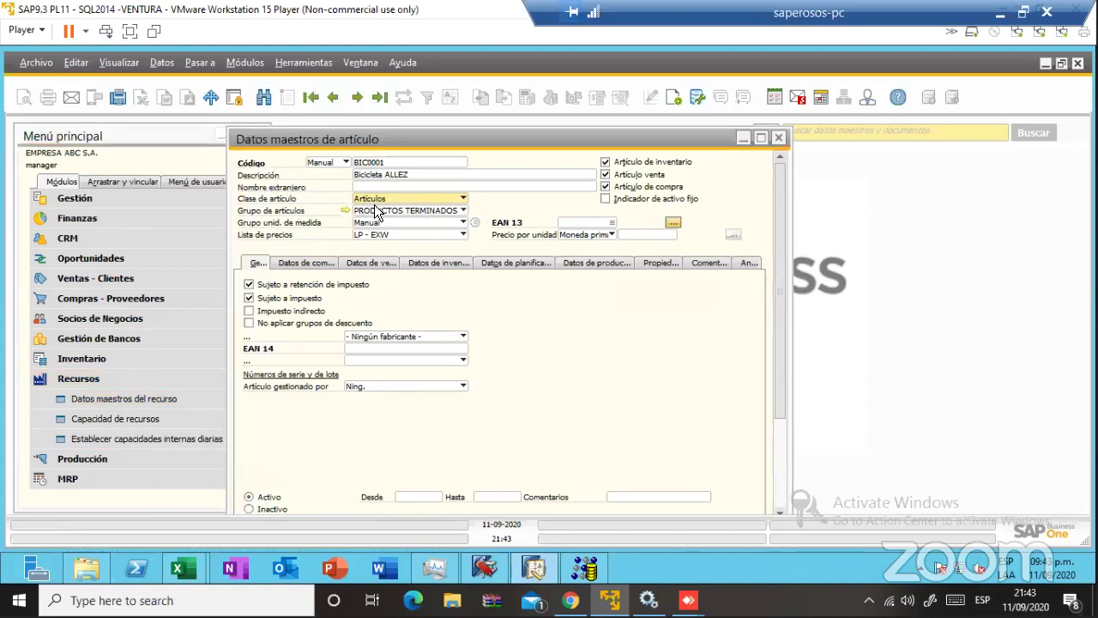
pyautogui.click(446, 201)
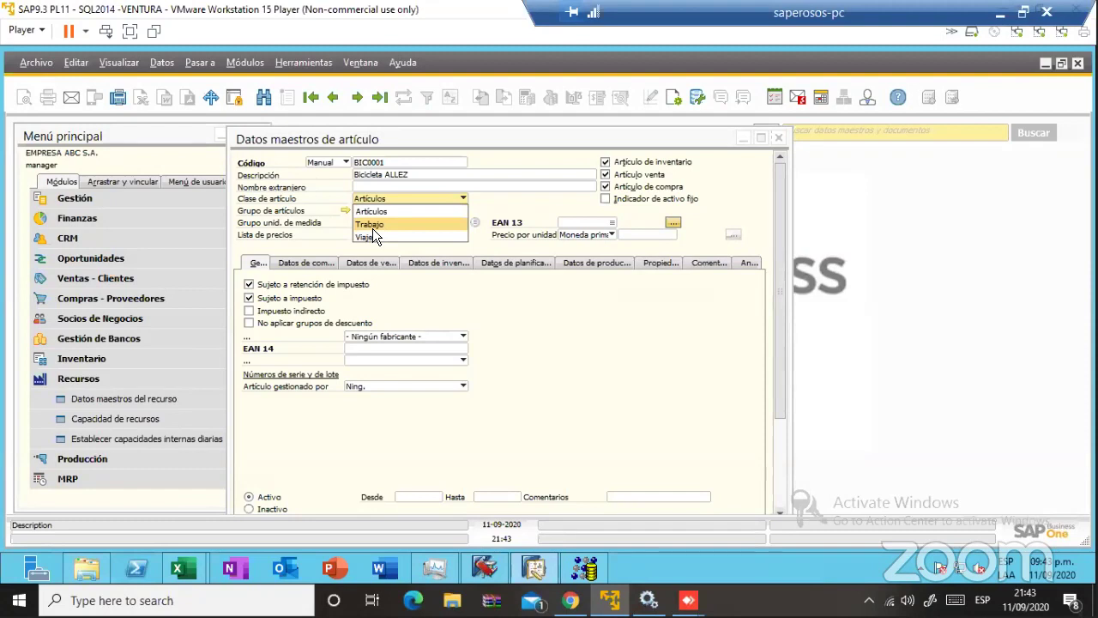
pyautogui.click(507, 196)
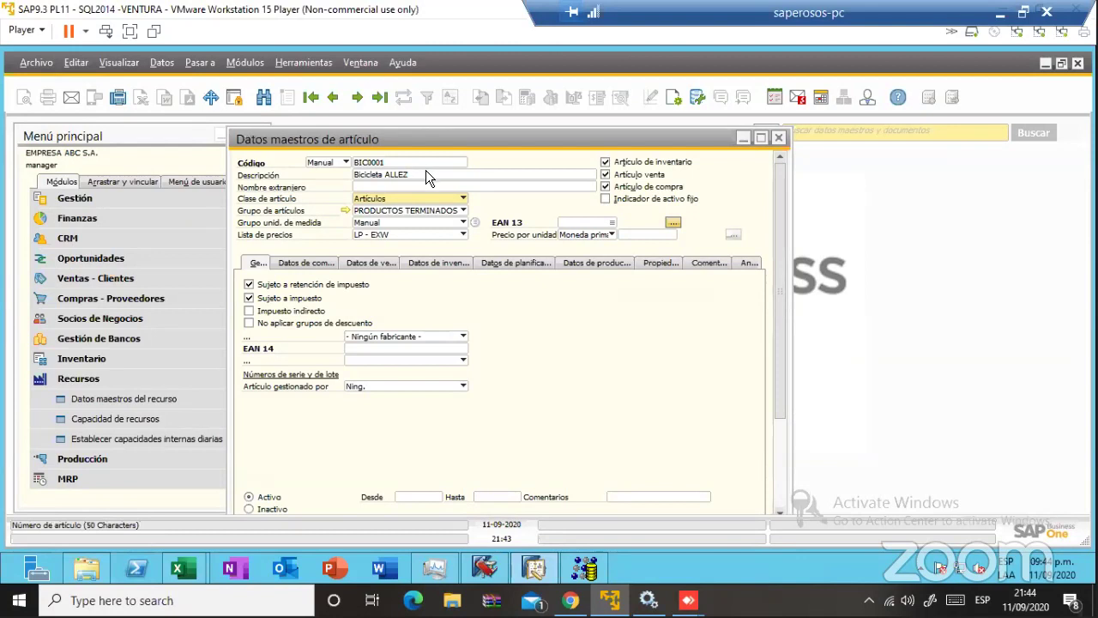
pyautogui.click(462, 211)
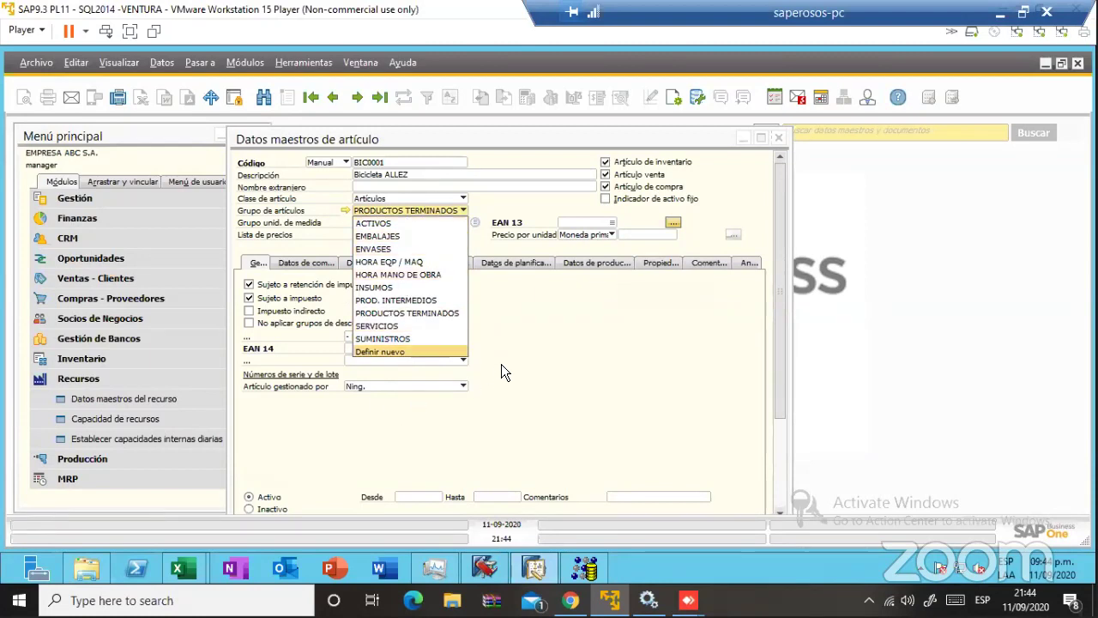
# Step: Choose 'Definir nuevo' in the Grupo de artículos list to open the group definitions window
pyautogui.click(518, 324)
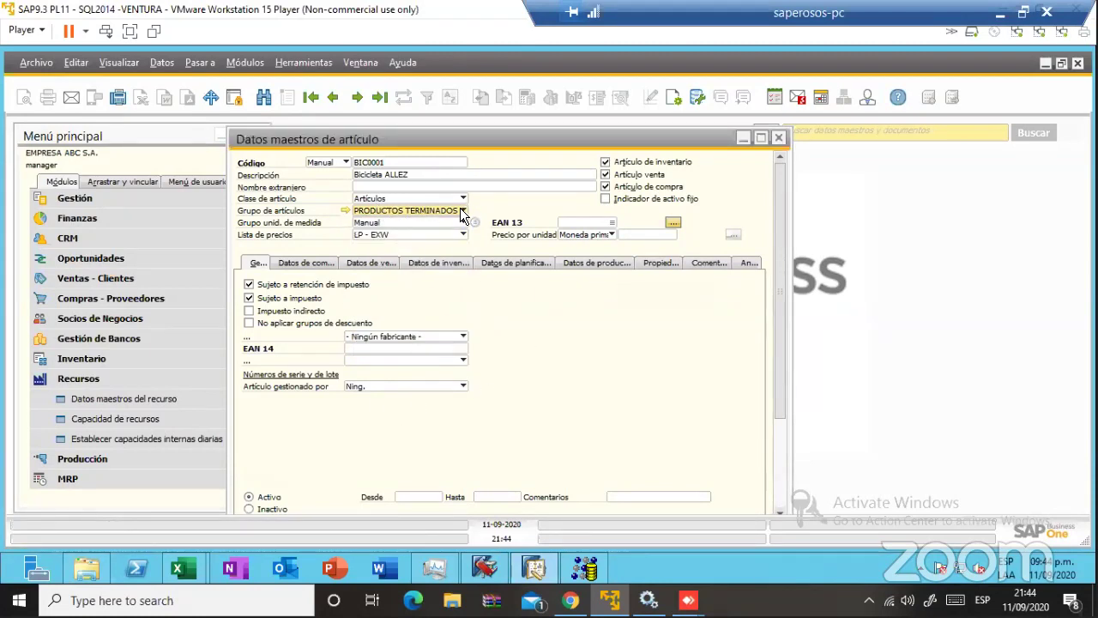
pyautogui.click(462, 211)
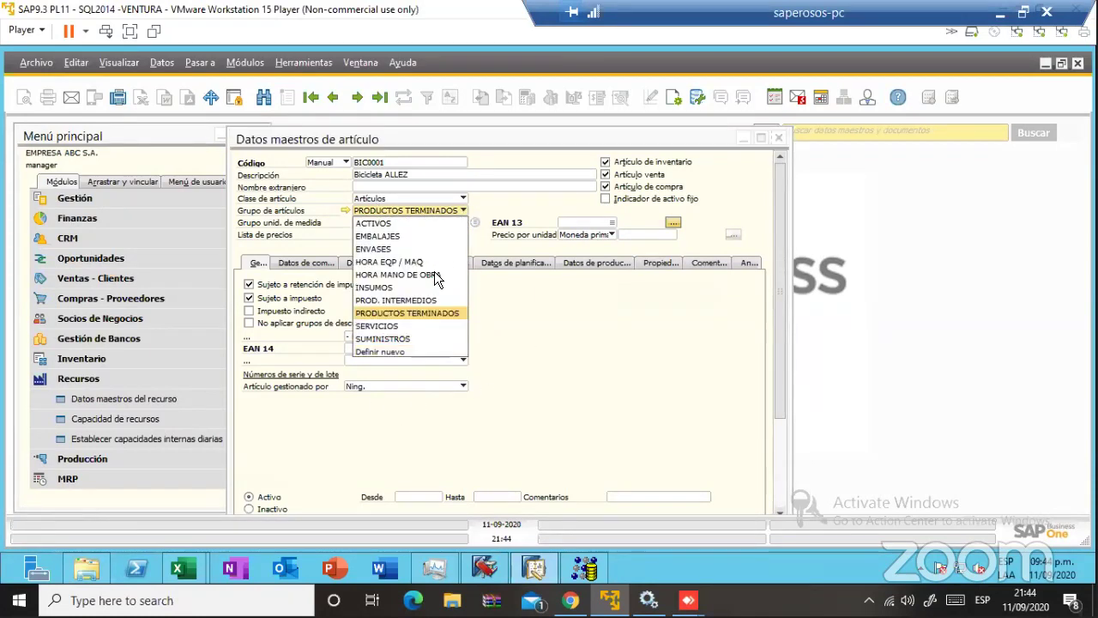
pyautogui.click(424, 350)
pyautogui.moveTo(479, 127); pyautogui.dragTo(390, 207)
# Step: Create item group BICICLETAS and accept updating item BIC0001 from it
pyautogui.click(462, 227)
pyautogui.write('BICICLET')
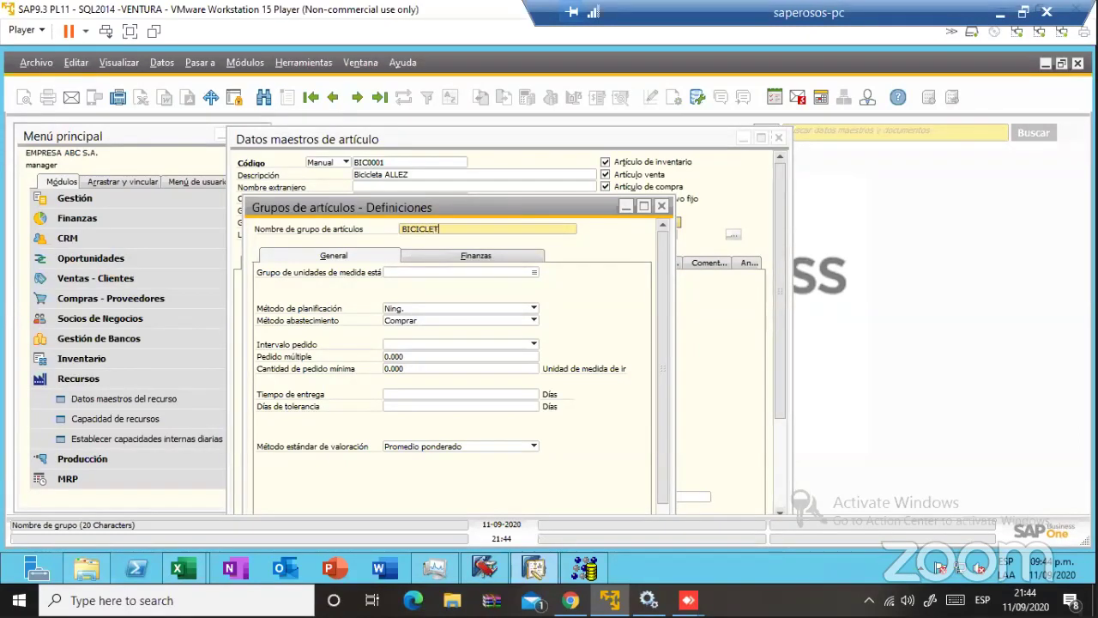
pyautogui.write('AS')
pyautogui.moveTo(536, 206); pyautogui.dragTo(445, 141)
pyautogui.moveTo(567, 207); pyautogui.dragTo(568, 321)
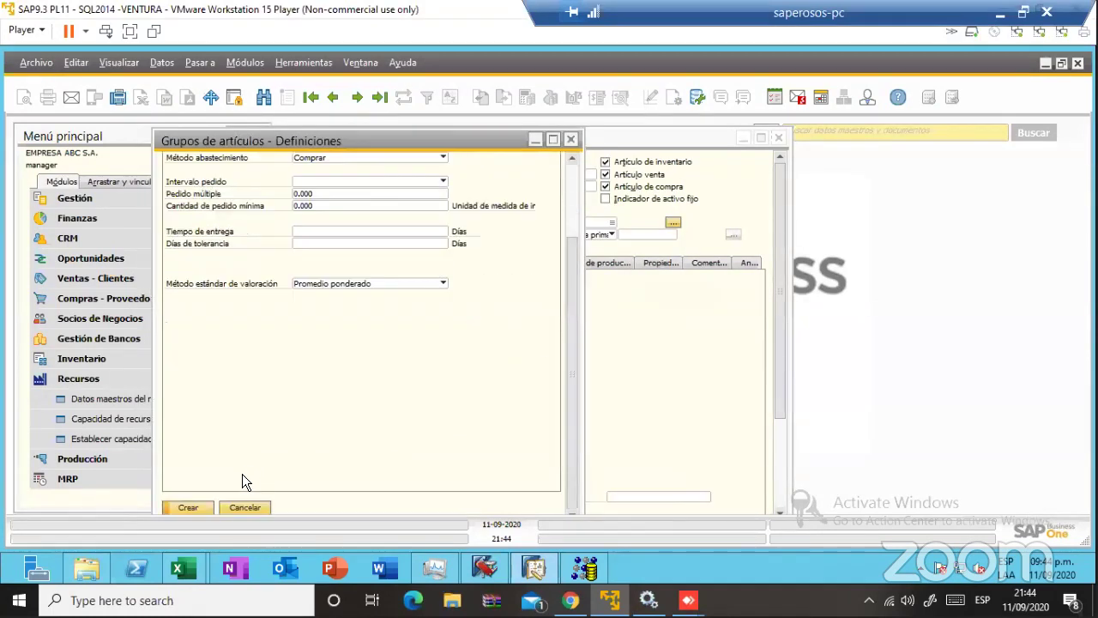
pyautogui.click(186, 509)
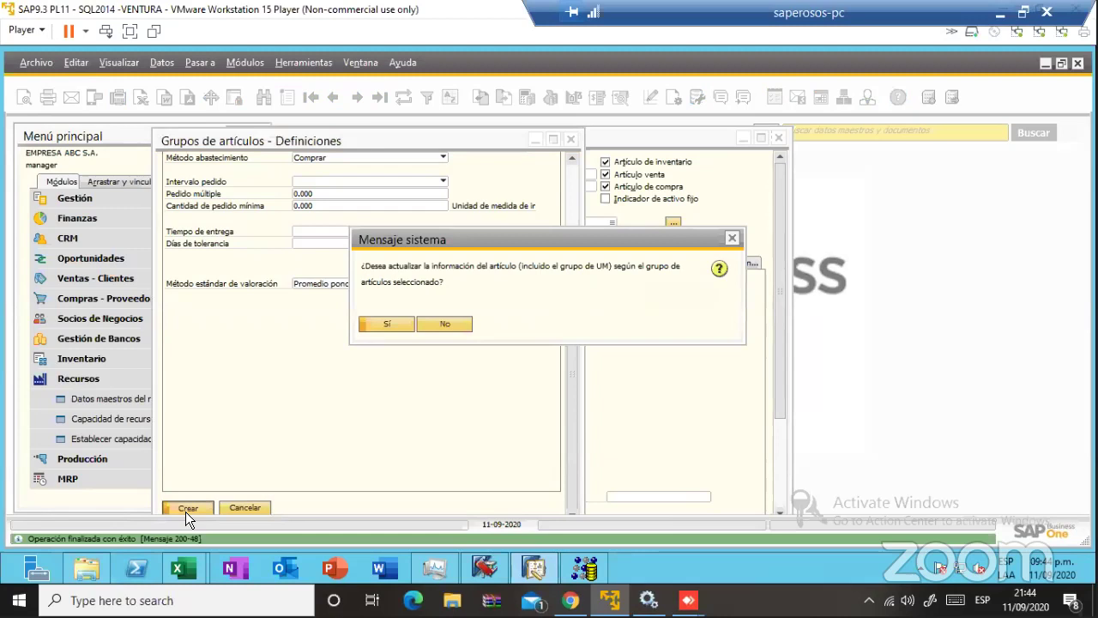
pyautogui.click(387, 324)
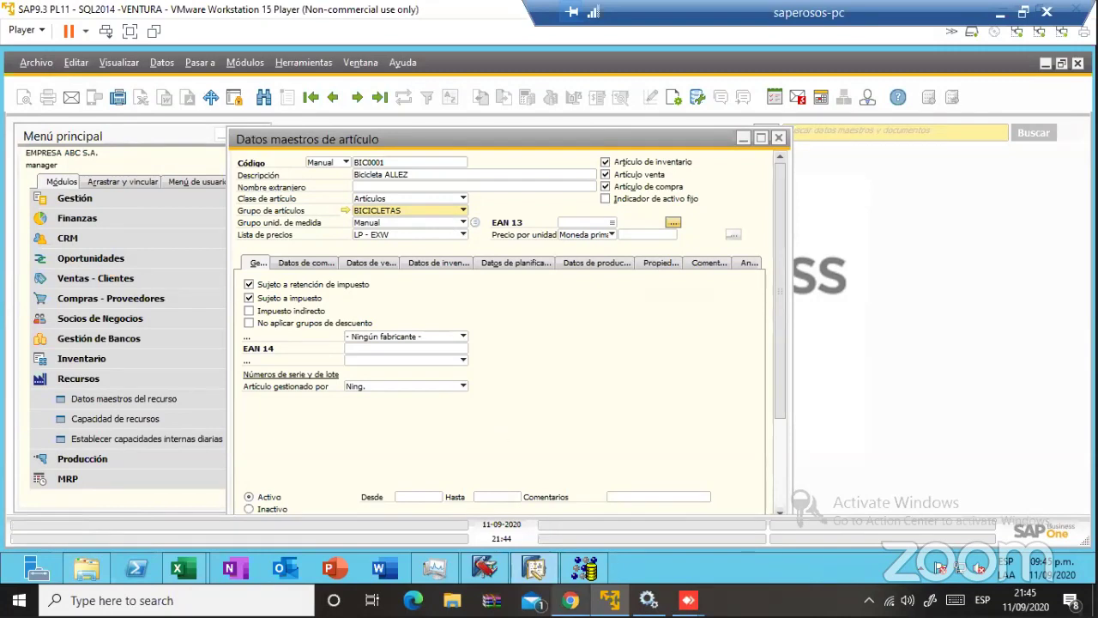
# Step: Glance over the ALLEZ product page in Chrome, then switch back to SAP with Alt+Tab
pyautogui.click(571, 599)
pyautogui.scroll(-10, 521, 282)
pyautogui.scroll(15, 521, 282)
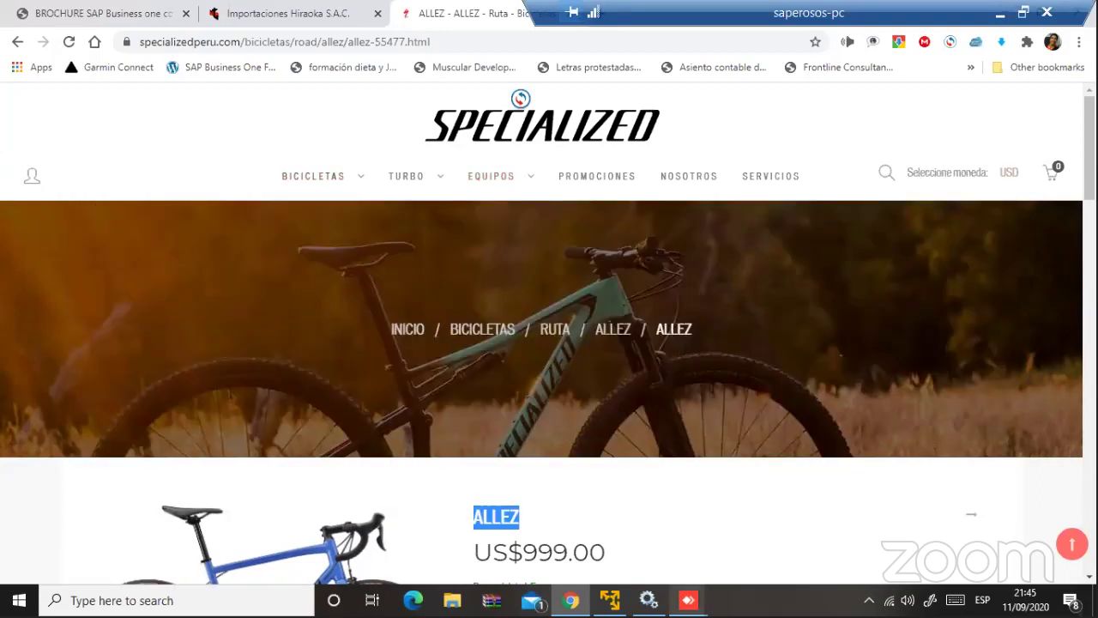
pyautogui.hotkey('alt', 'Tab')
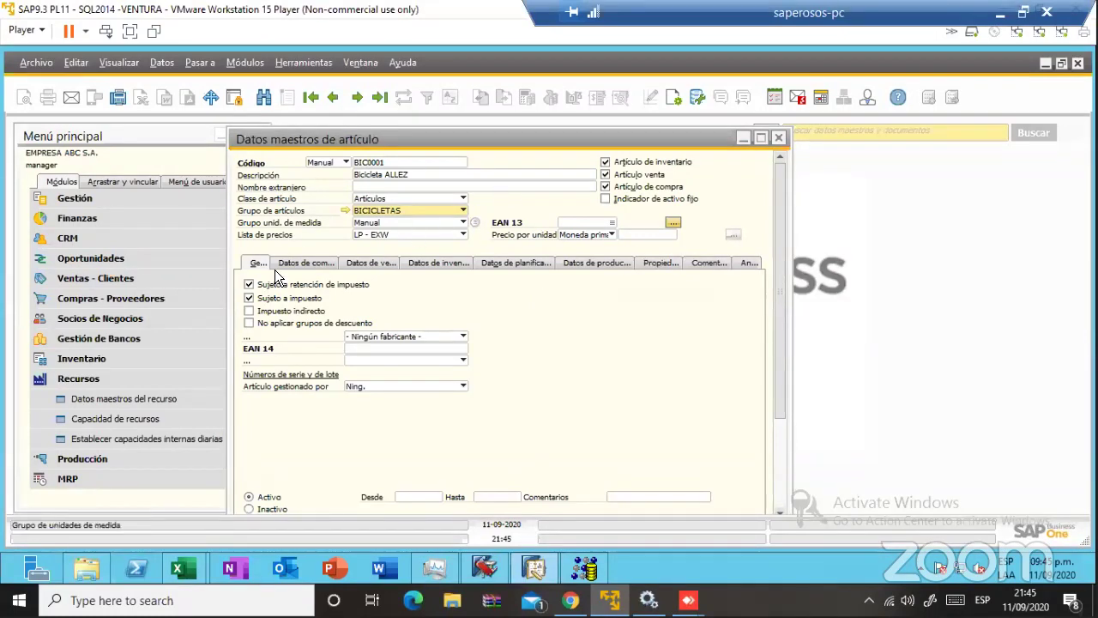
pyautogui.click(139, 319)
pyautogui.click(142, 320)
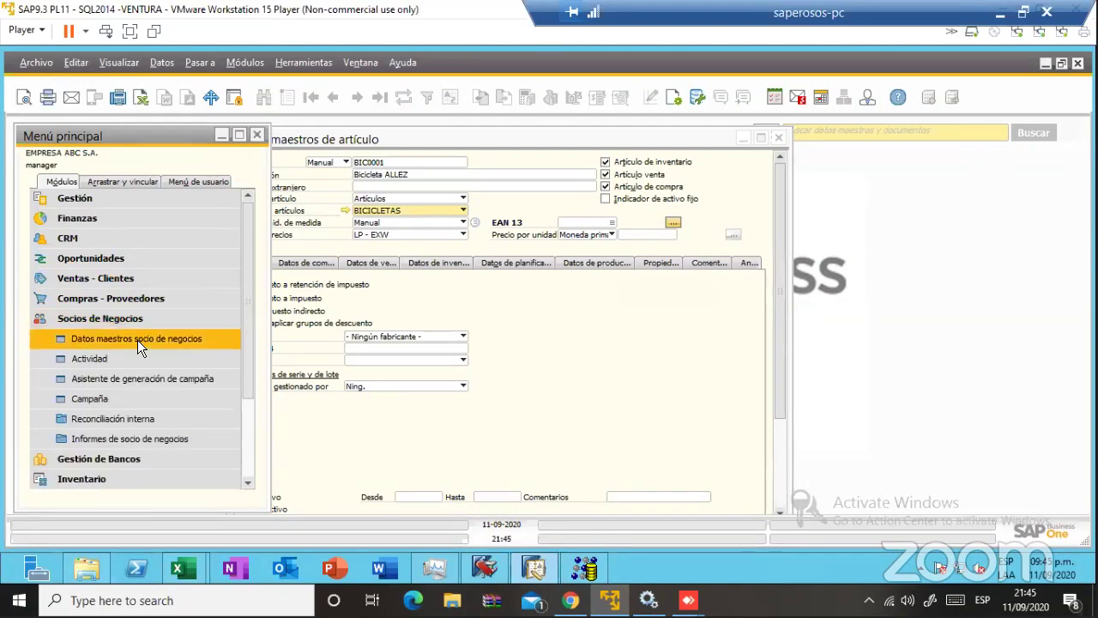
pyautogui.click(137, 340)
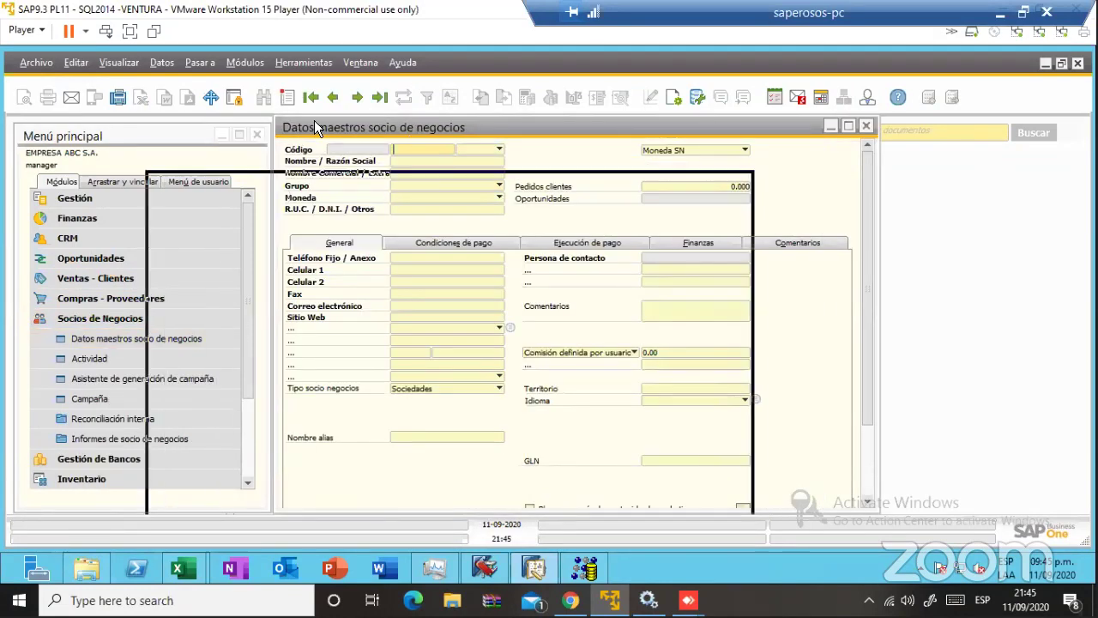
pyautogui.click(331, 99)
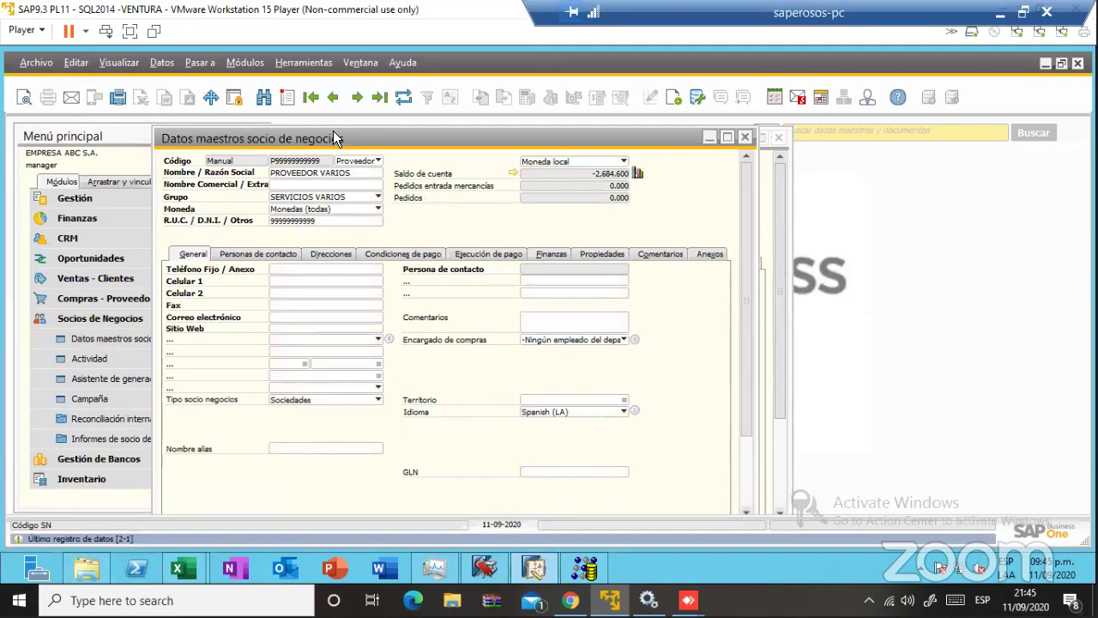
pyautogui.click(263, 97)
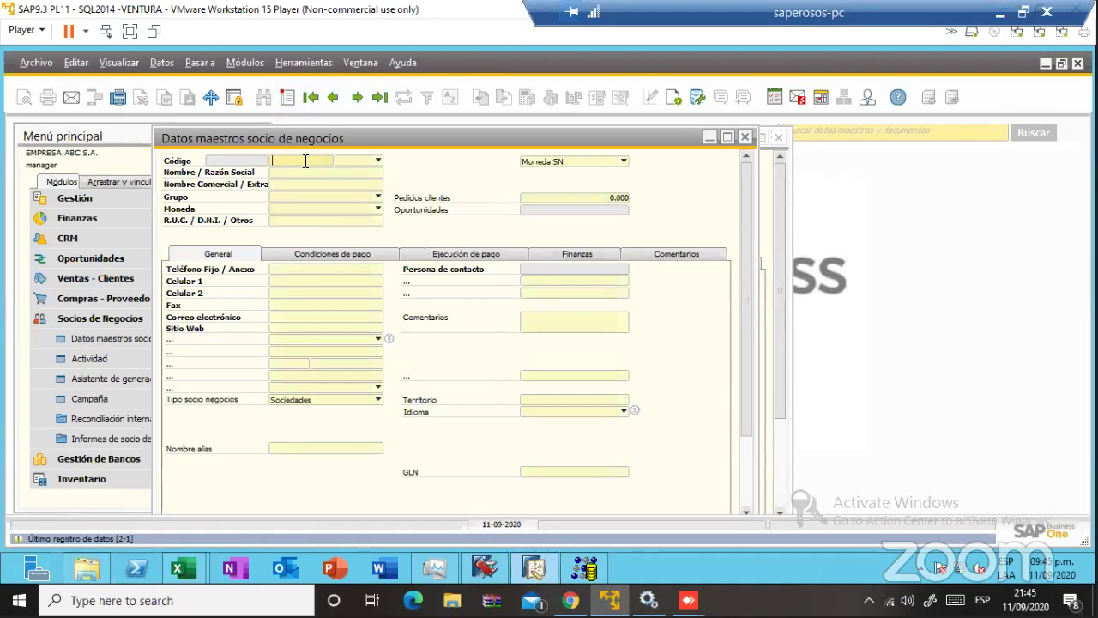
pyautogui.click(303, 174)
pyautogui.write('*hiraoka')
pyautogui.press('Return')
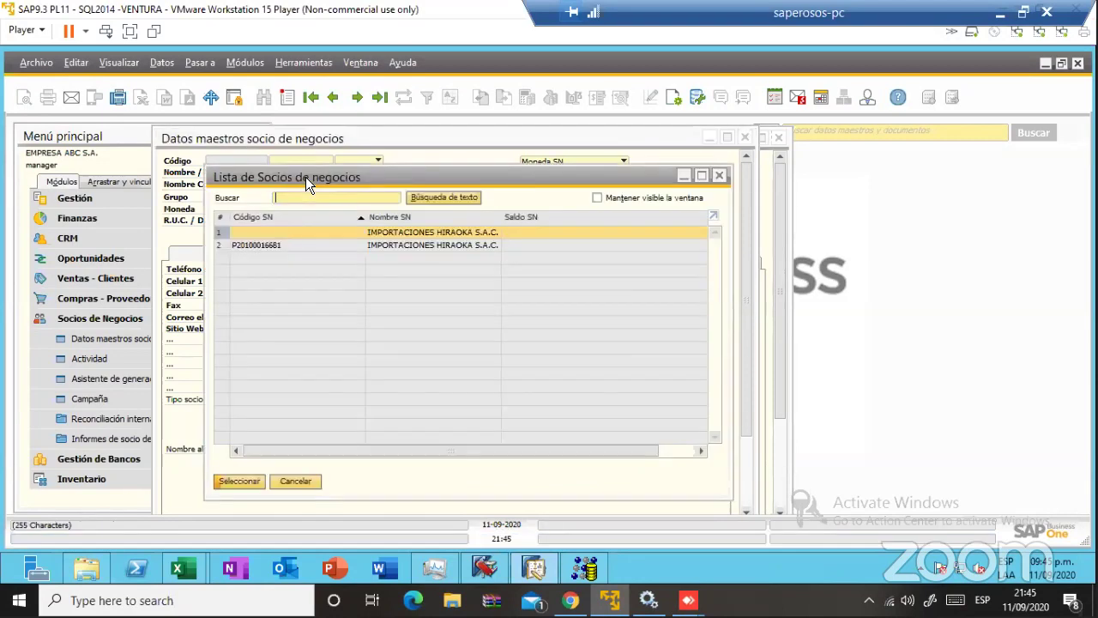
pyautogui.doubleClick(301, 230)
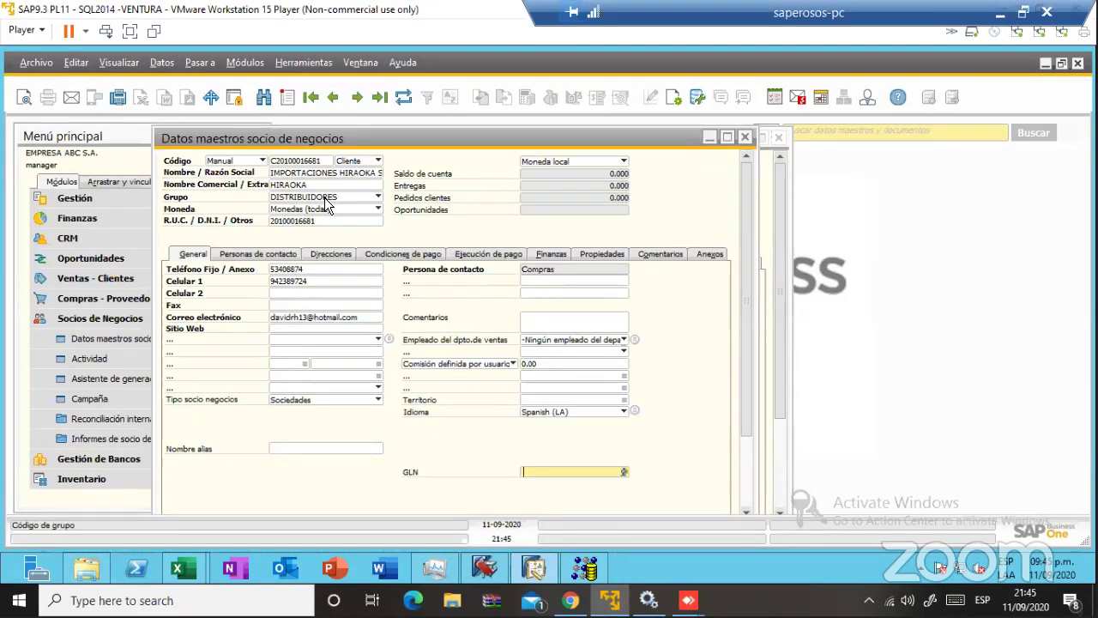
pyautogui.click(333, 198)
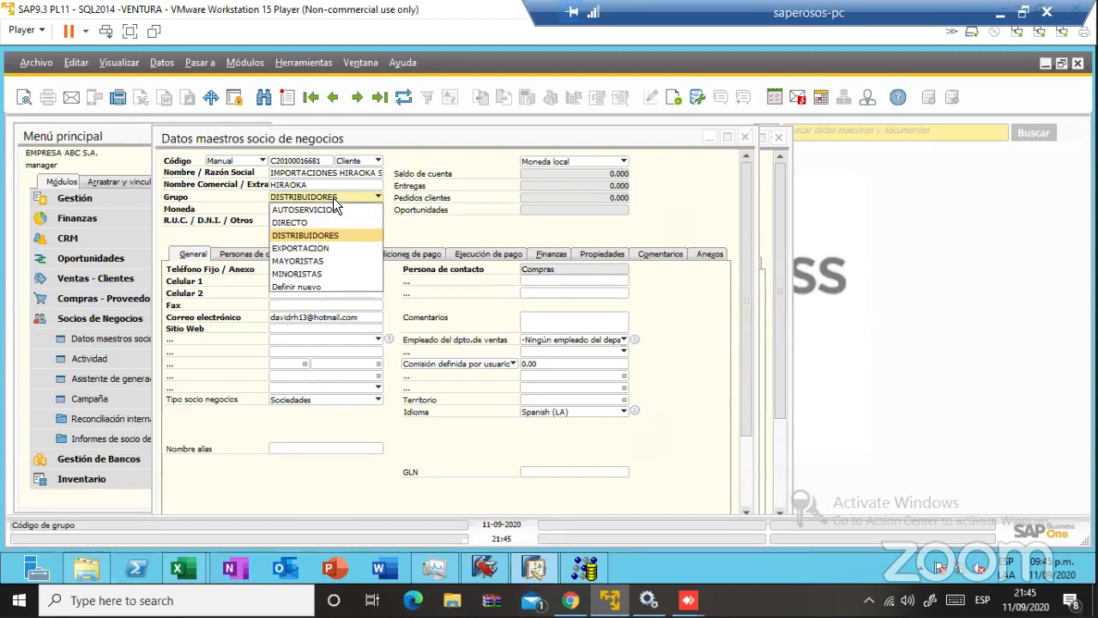
pyautogui.click(333, 198)
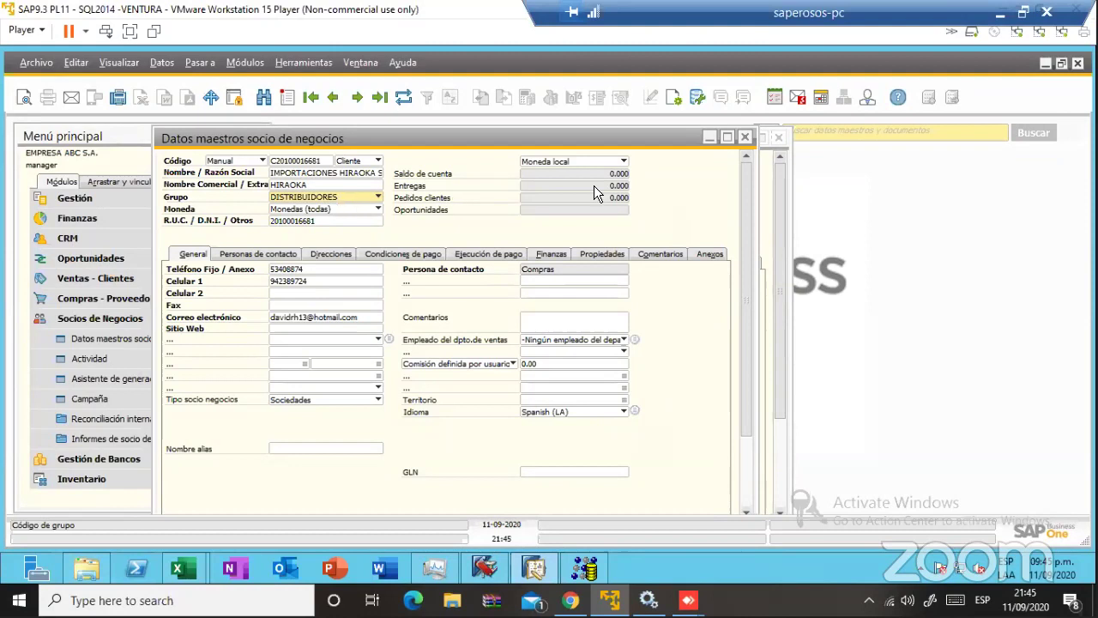
pyautogui.click(746, 139)
pyautogui.moveTo(492, 139); pyautogui.dragTo(472, 139)
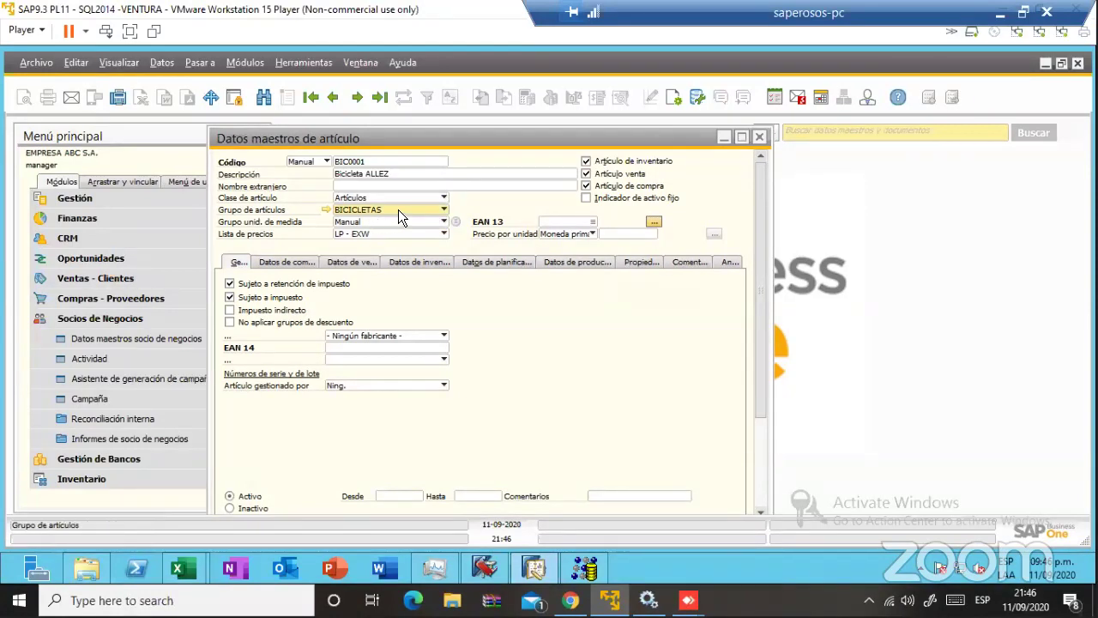
# Step: Open the BICICLETAS group's Finanzas accounts and inspect the cost of goods account code
pyautogui.click(326, 211)
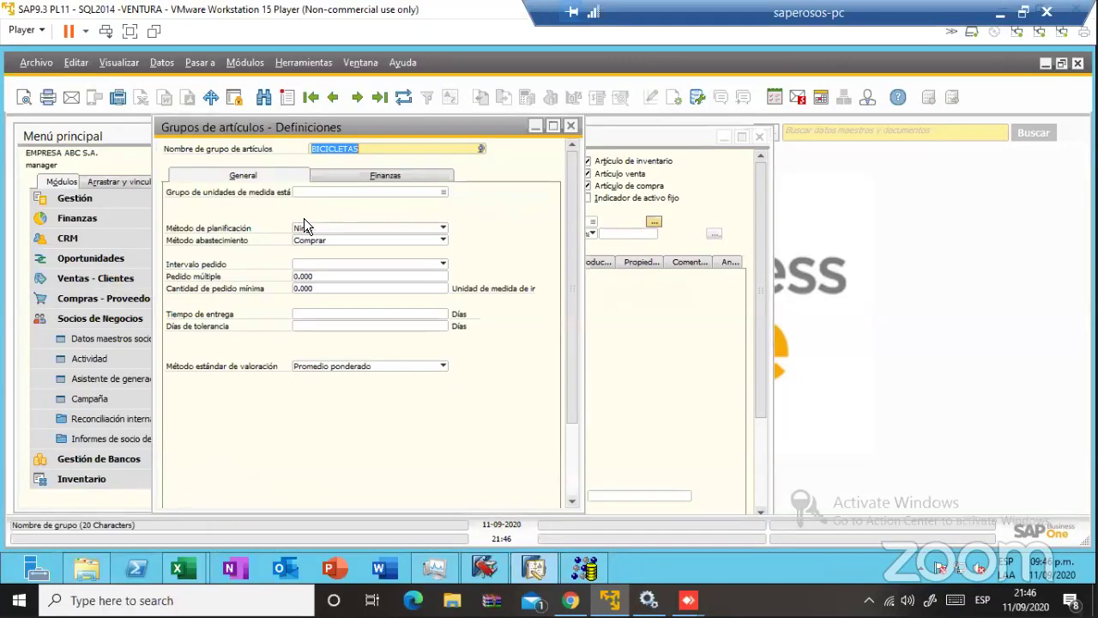
pyautogui.click(355, 177)
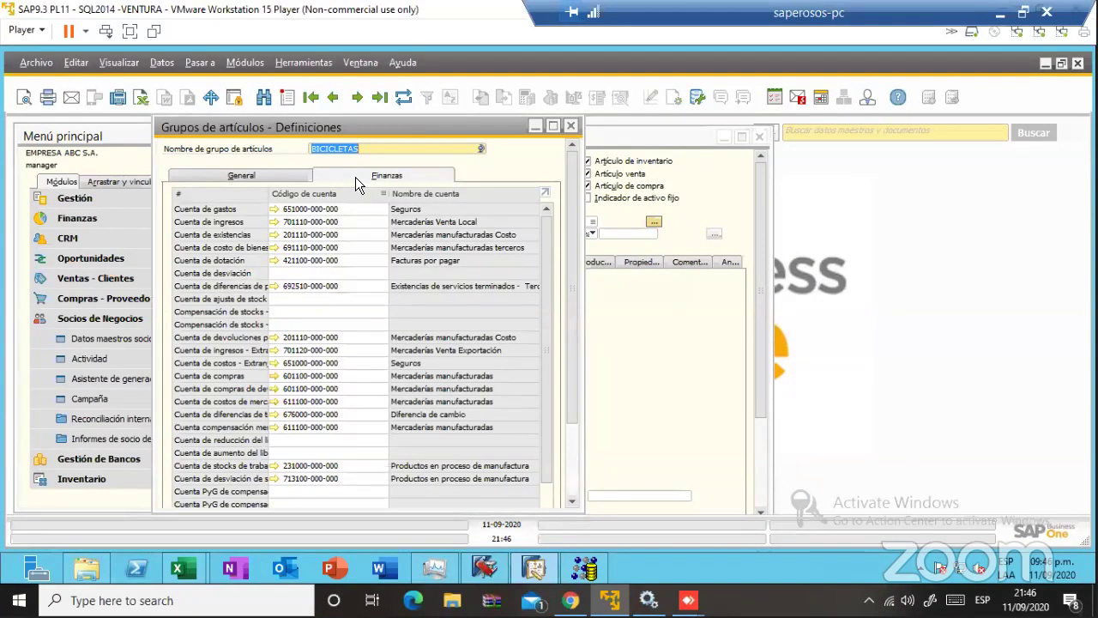
pyautogui.moveTo(355, 137); pyautogui.dragTo(279, 151)
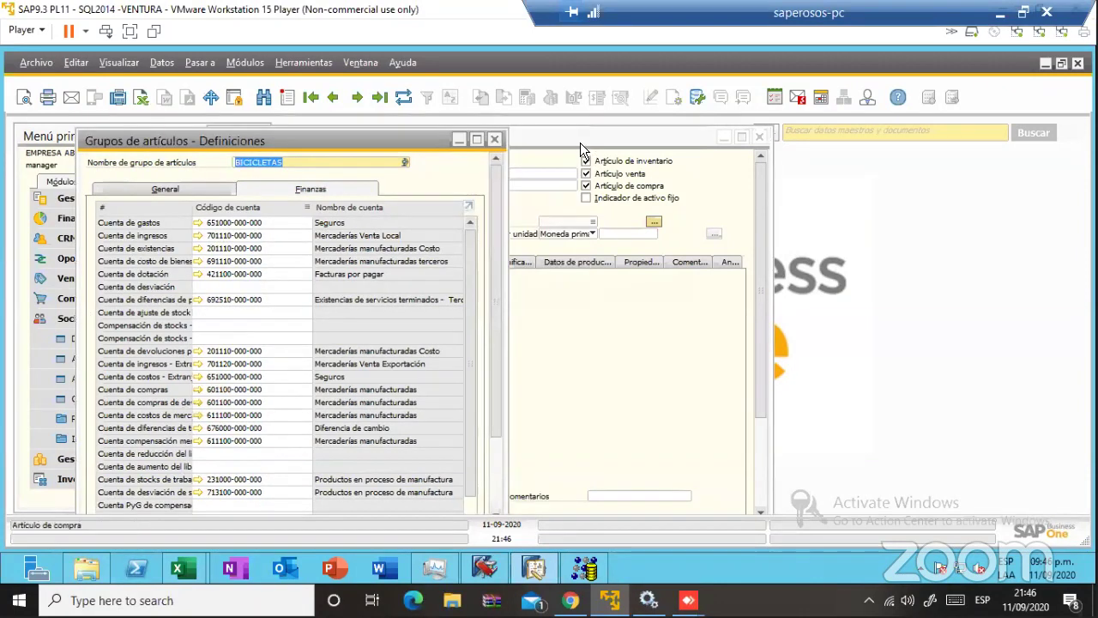
pyautogui.moveTo(667, 147); pyautogui.dragTo(806, 150)
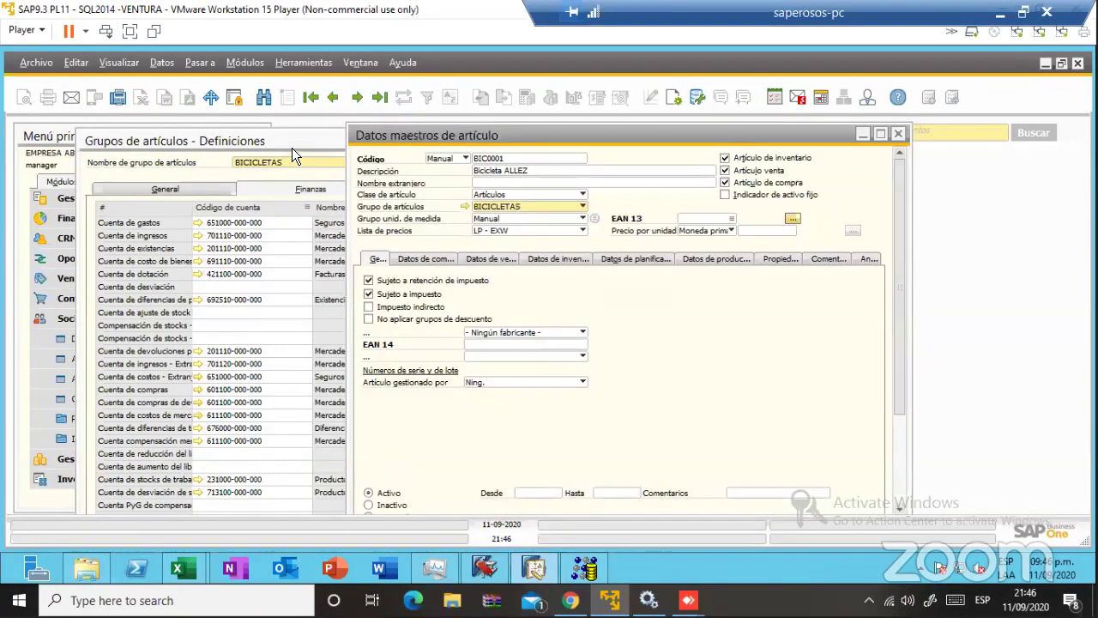
pyautogui.click(292, 148)
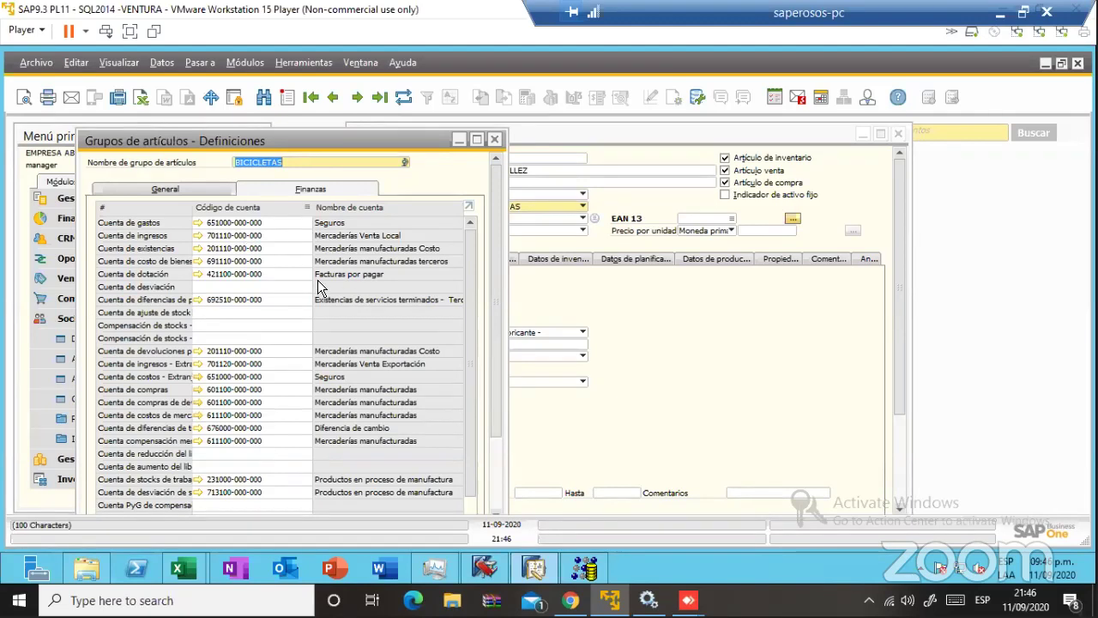
pyautogui.moveTo(599, 143); pyautogui.dragTo(626, 142)
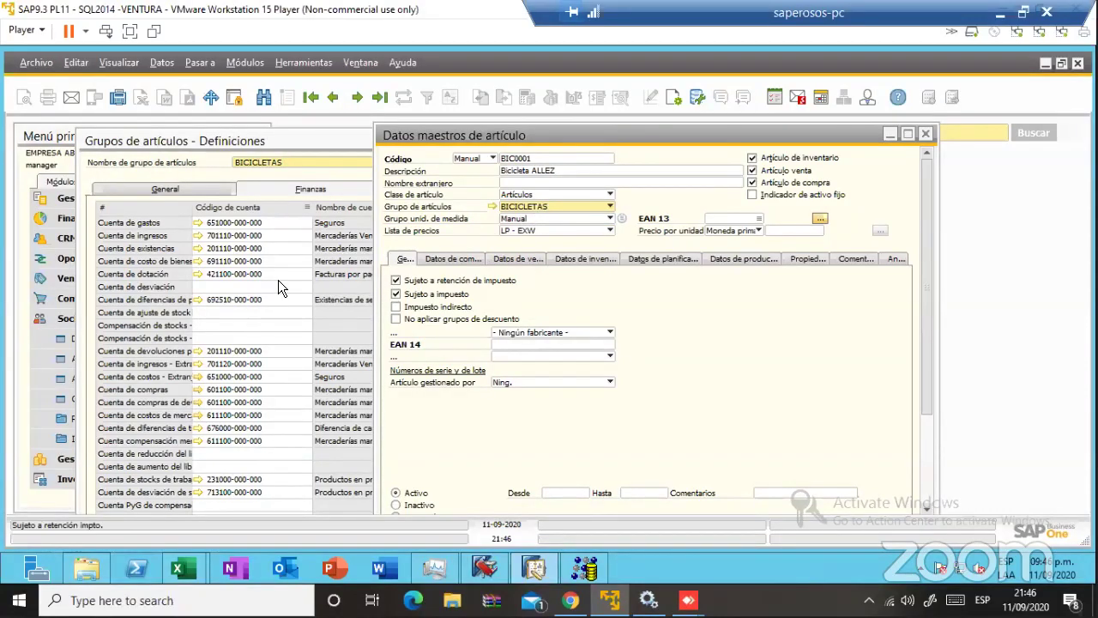
pyautogui.click(221, 262)
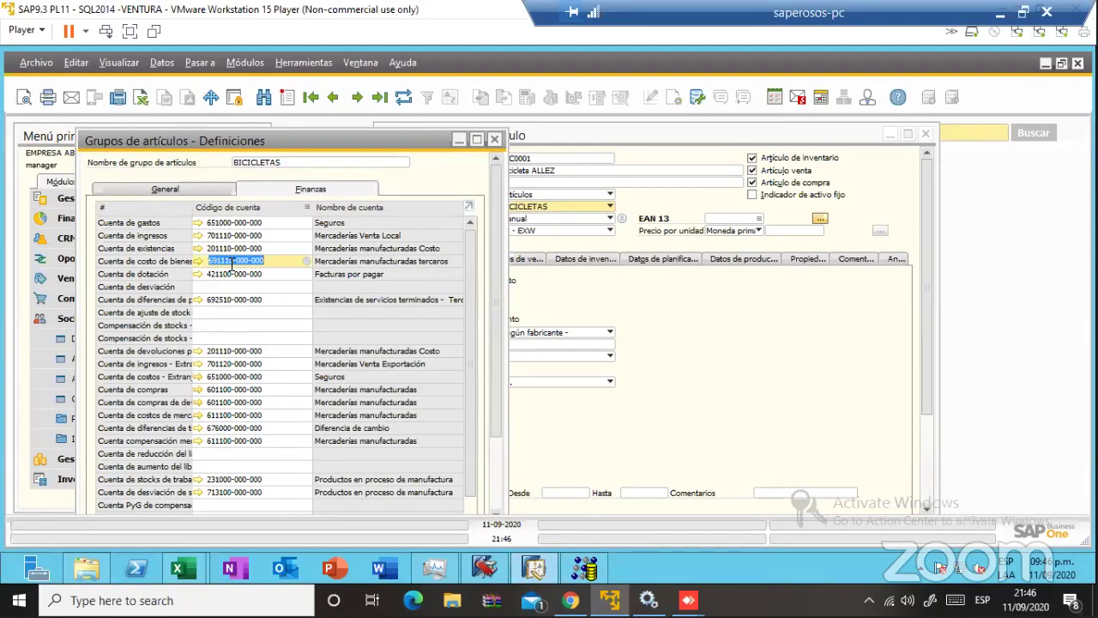
pyautogui.moveTo(209, 261); pyautogui.dragTo(269, 261)
pyautogui.click(268, 249)
pyautogui.click(271, 259)
pyautogui.click(495, 138)
# Step: Assign item group ENVASES to the item, accepting the update from the group
pyautogui.click(609, 206)
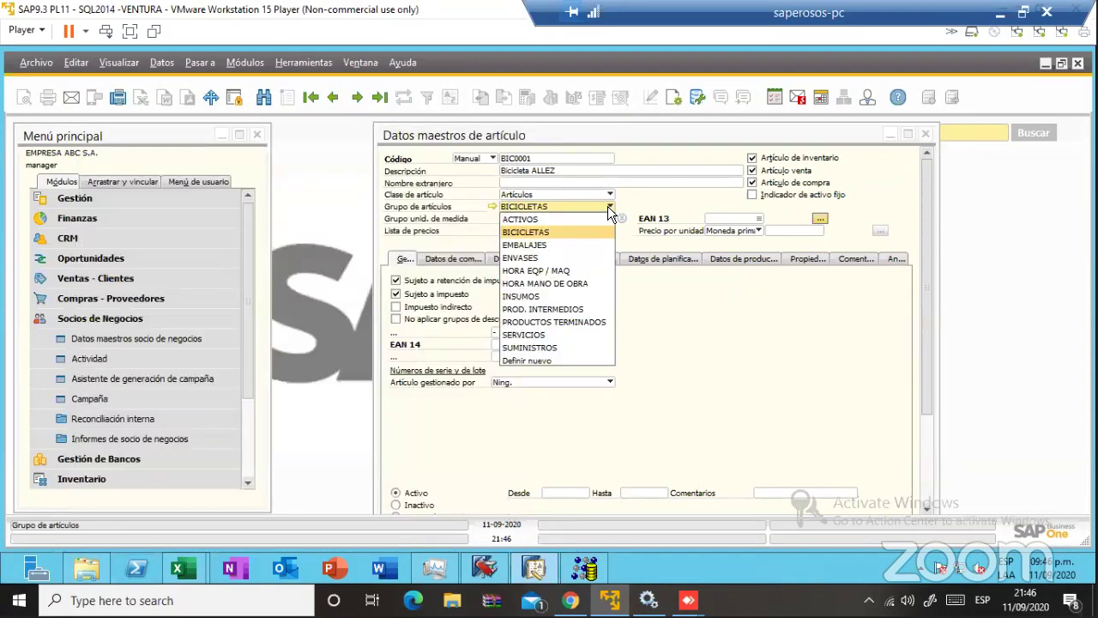
pyautogui.click(575, 257)
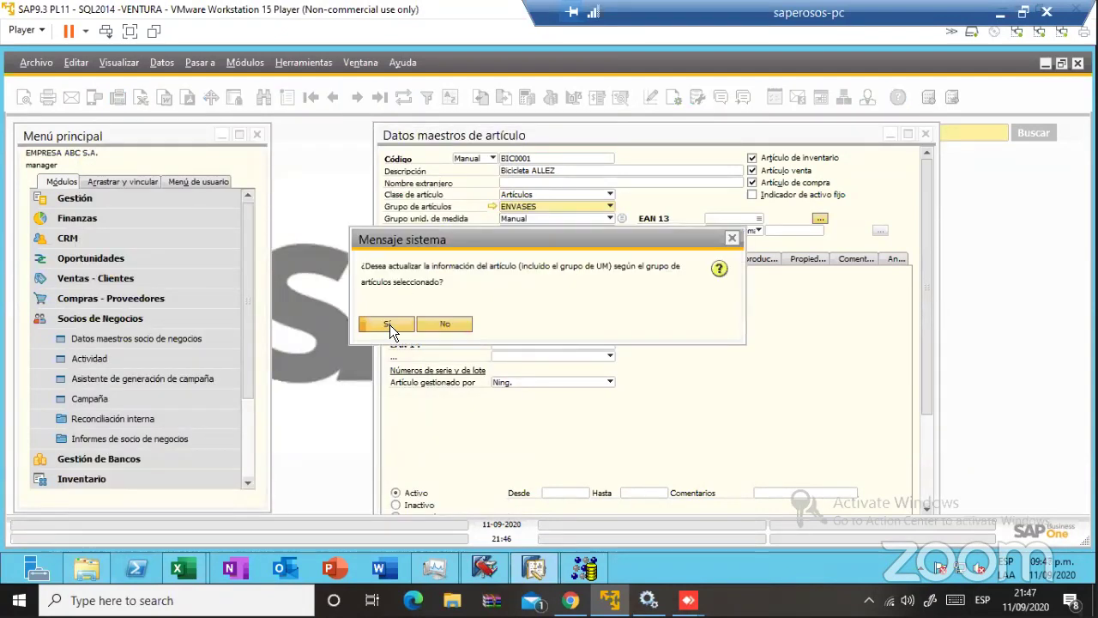
pyautogui.click(389, 324)
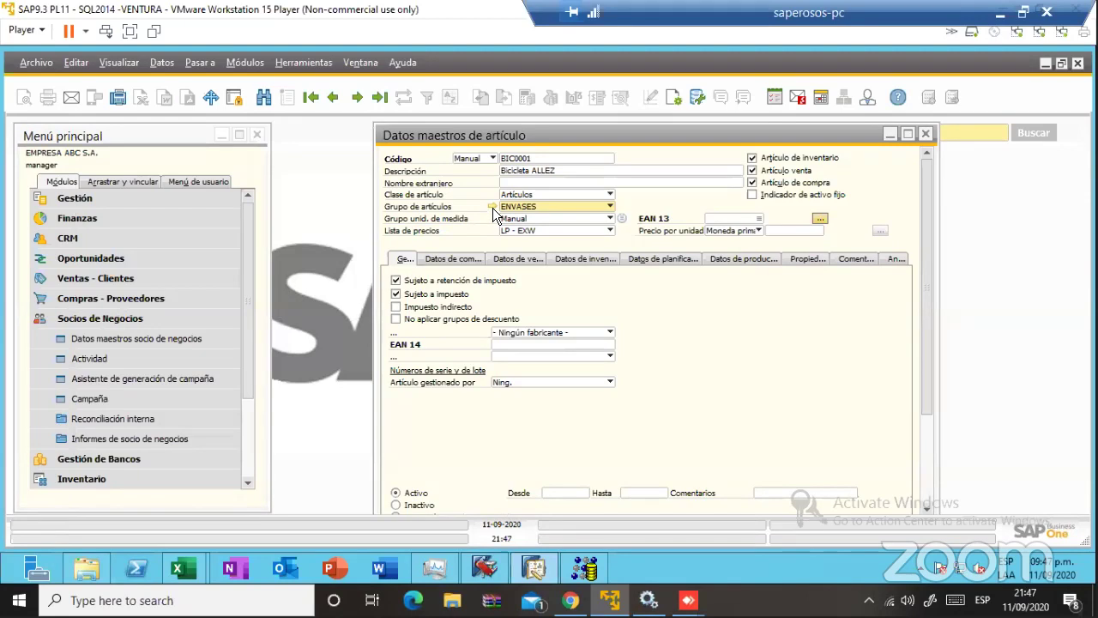
pyautogui.click(492, 208)
pyautogui.click(328, 178)
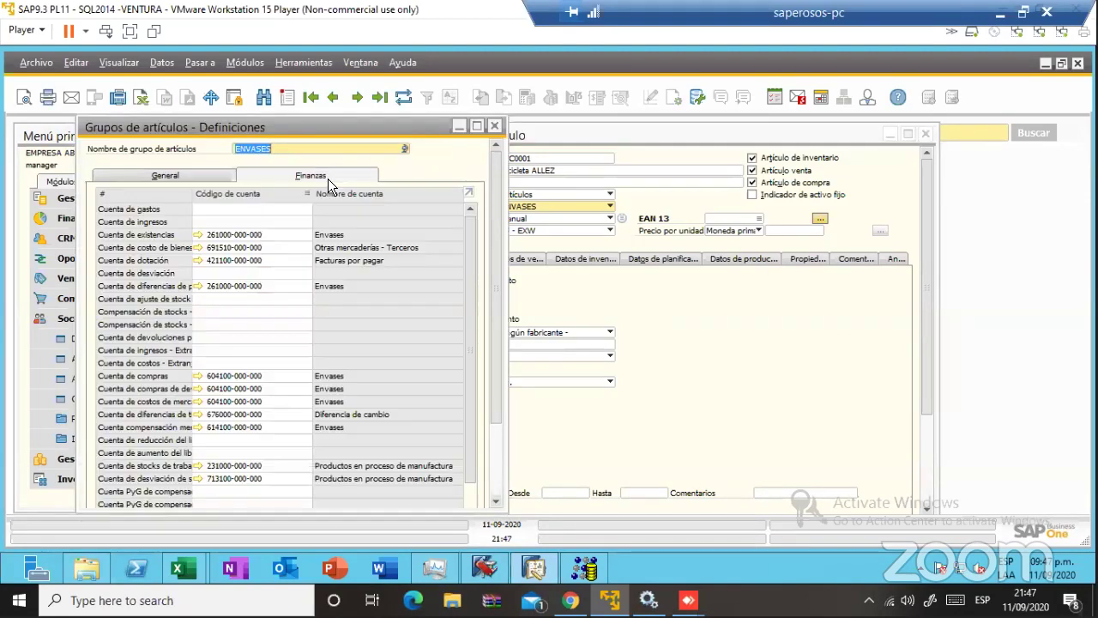
pyautogui.click(238, 233)
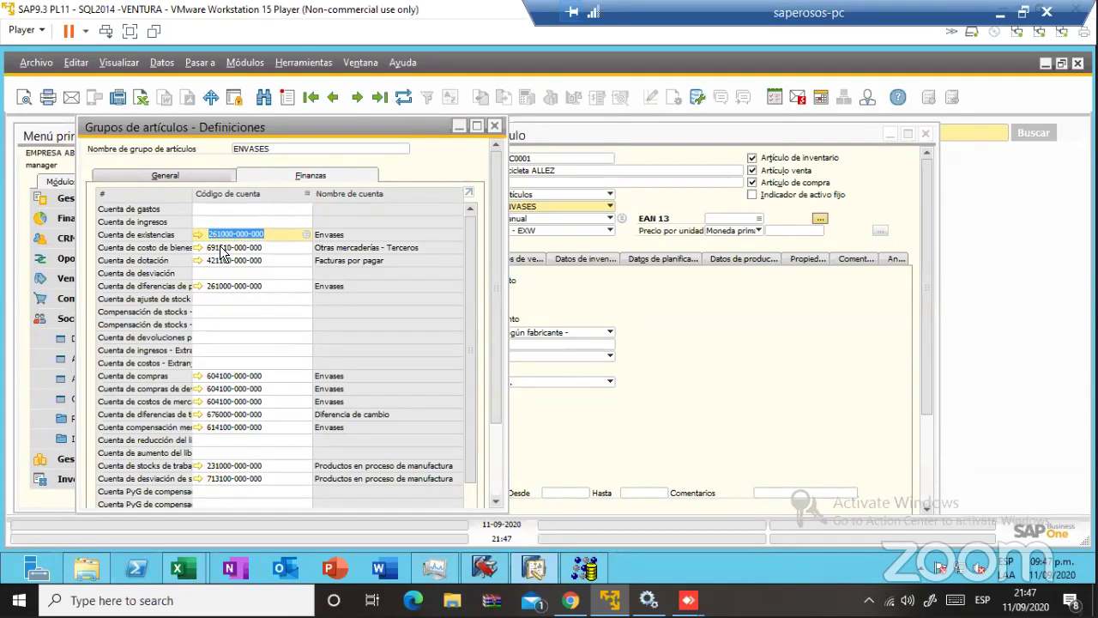
pyautogui.click(495, 130)
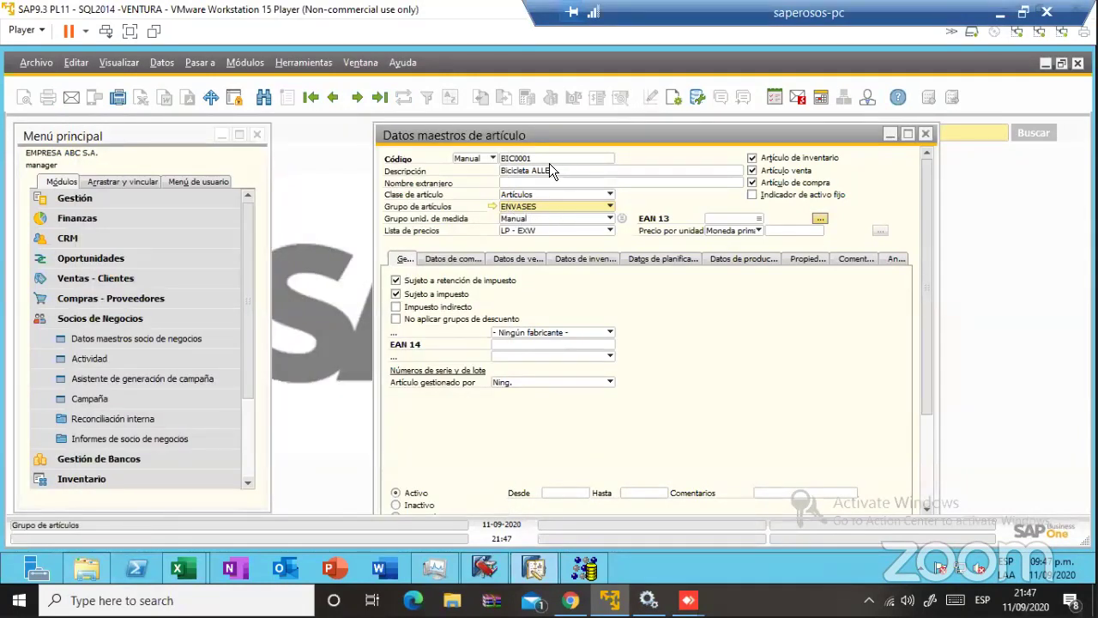
pyautogui.moveTo(563, 135); pyautogui.dragTo(523, 141)
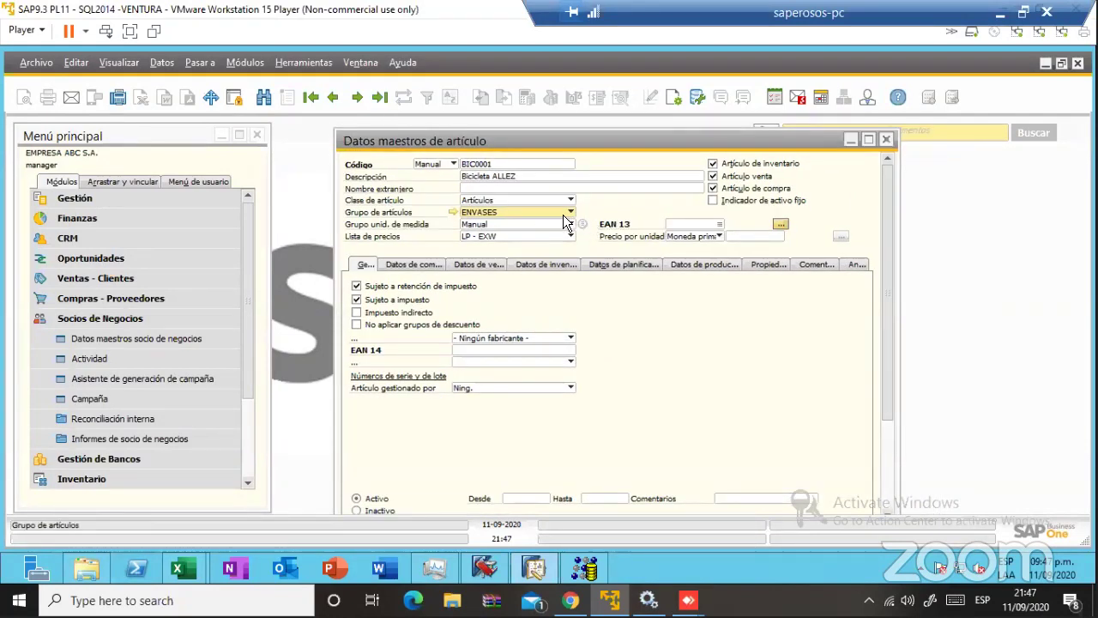
# Step: Reassign the item to group BICICLETAS, accepting the update from the group
pyautogui.click(570, 215)
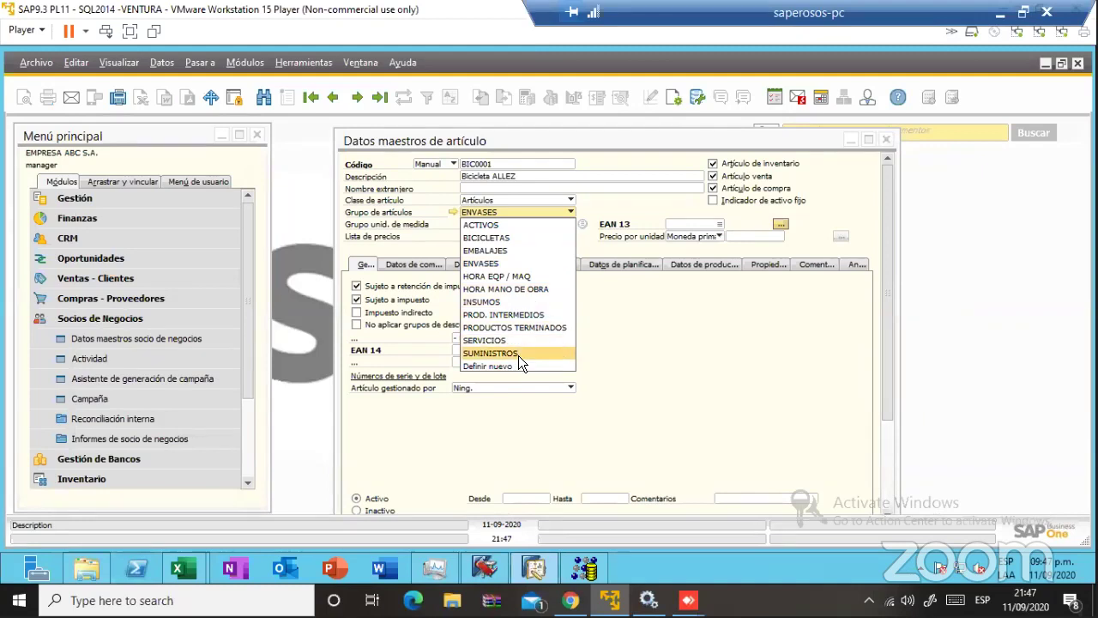
pyautogui.click(523, 238)
pyautogui.click(403, 324)
pyautogui.moveTo(501, 134); pyautogui.dragTo(350, 132)
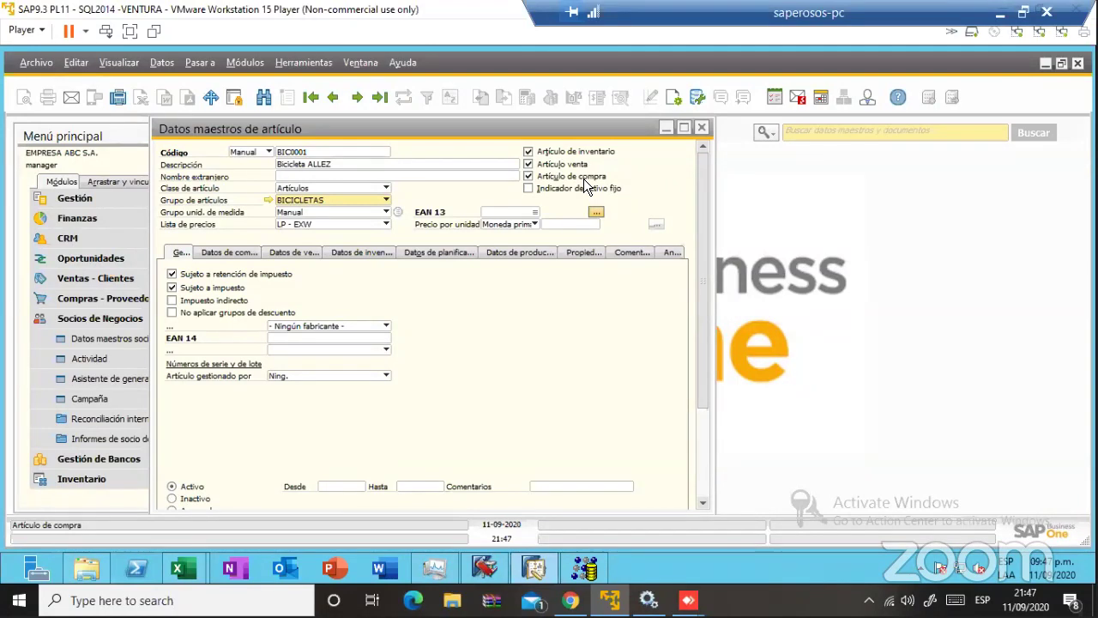
# Step: Toggle the inventory, sales and purchase item checkboxes off and back on
pyautogui.click(528, 151)
pyautogui.click(528, 164)
pyautogui.click(528, 176)
pyautogui.click(528, 175)
pyautogui.click(529, 164)
pyautogui.click(529, 151)
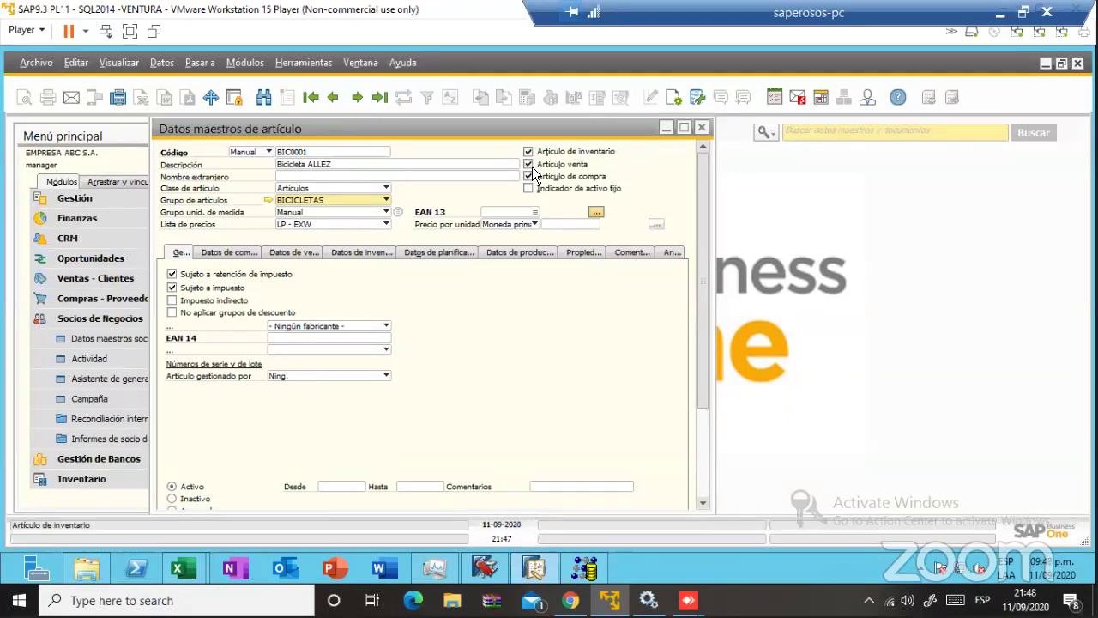
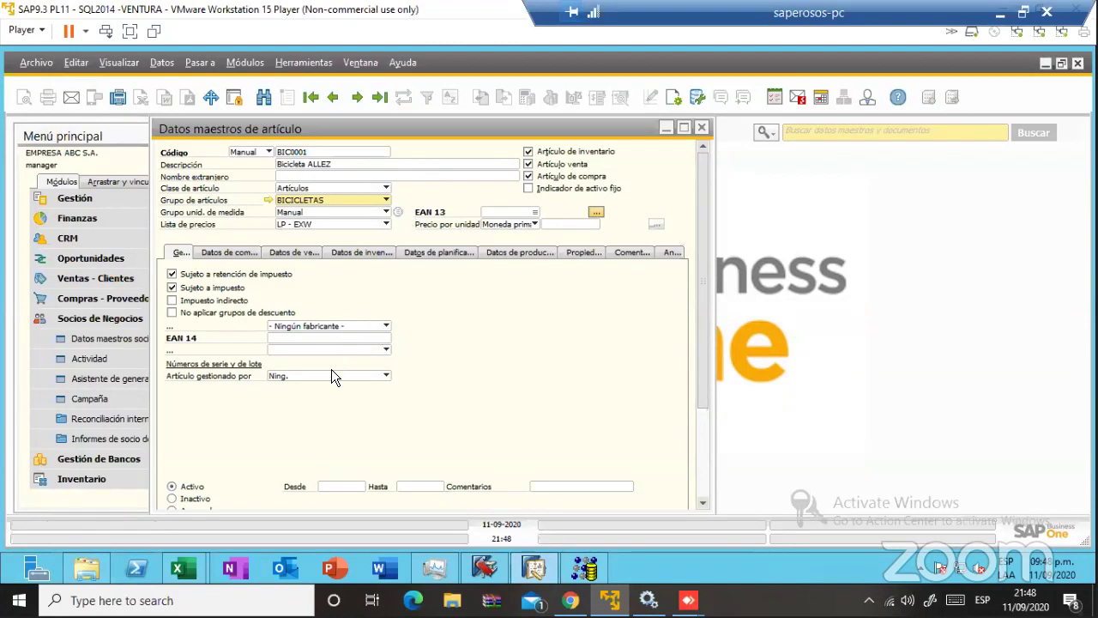
# Step: Clear the inventory and sales item flags, type 'Luz' in the description, then undo it
pyautogui.click(529, 152)
pyautogui.click(529, 163)
pyautogui.click(371, 163)
pyautogui.write('Luz')
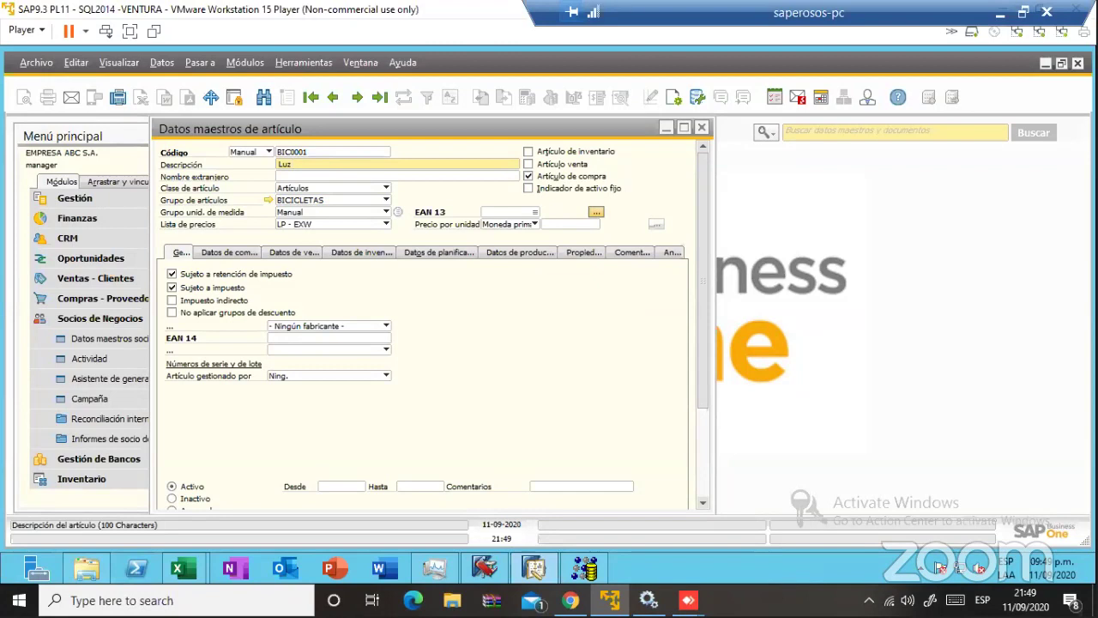
pyautogui.hotkey('ctrl', 'z')
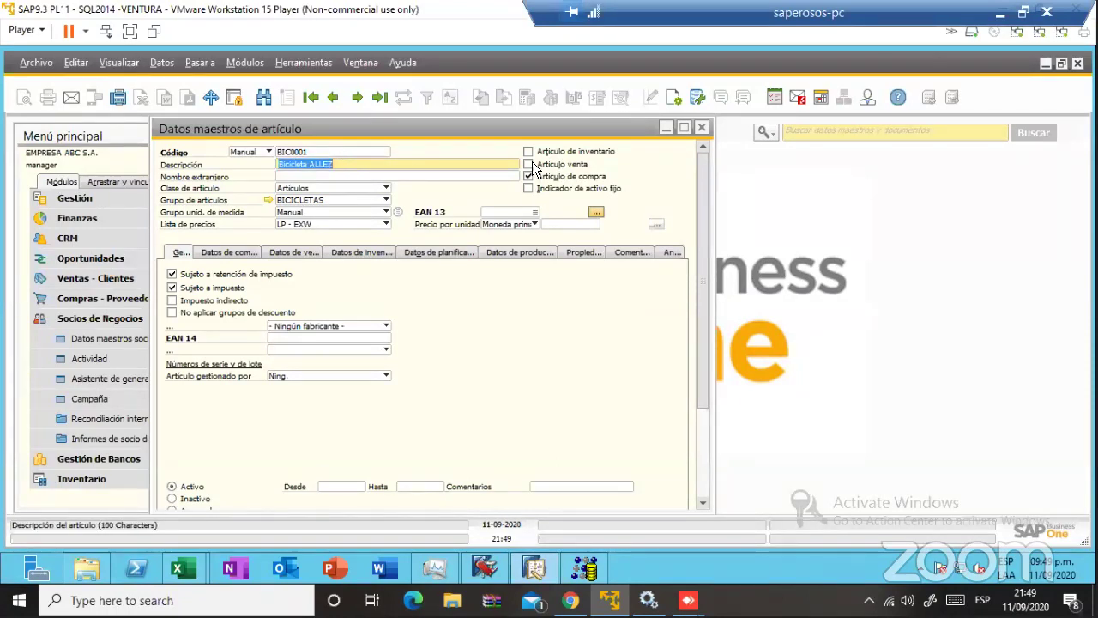
# Step: Re-tick the sales and inventory item flags and check Impuesto indirecto
pyautogui.click(528, 164)
pyautogui.click(528, 151)
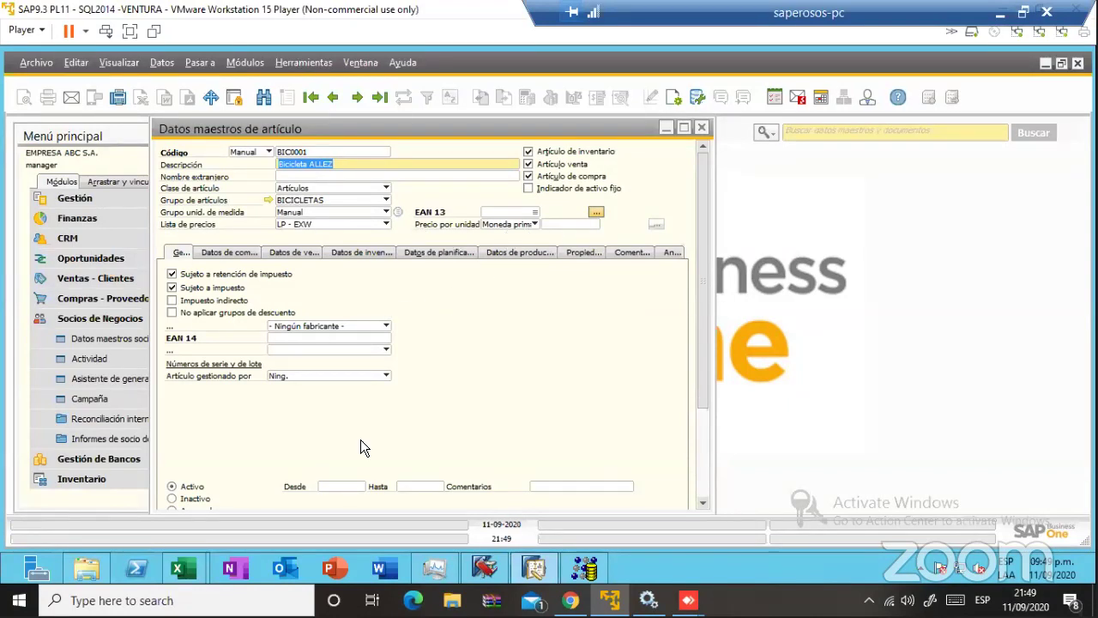
pyautogui.click(175, 302)
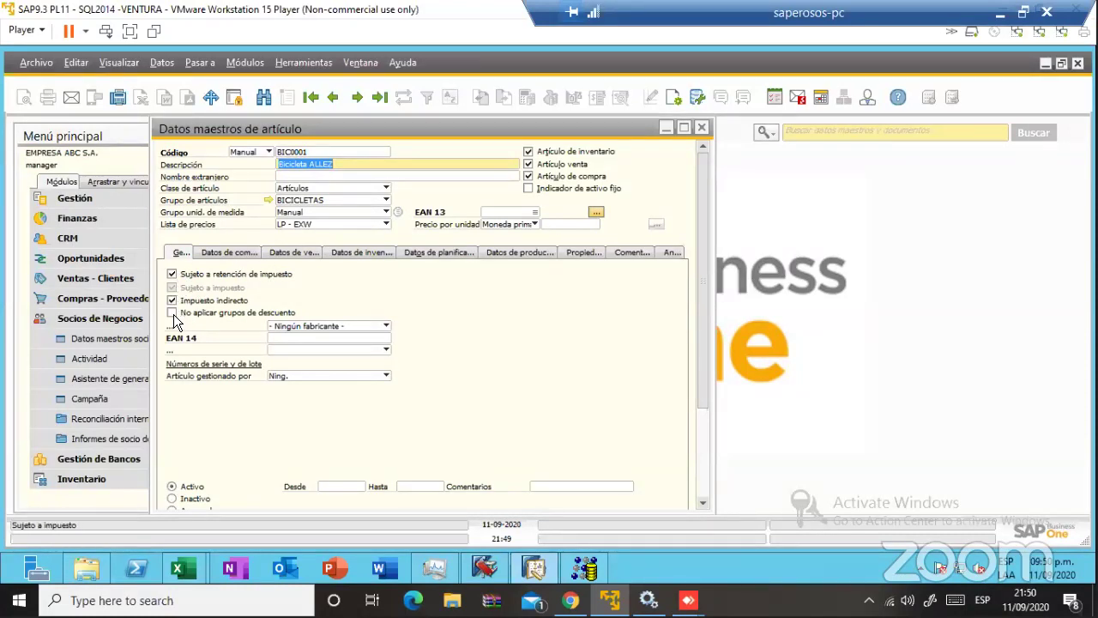
# Step: Choose IGV18 as the purchasing tax indicator on the Datos de compras tab
pyautogui.click(231, 252)
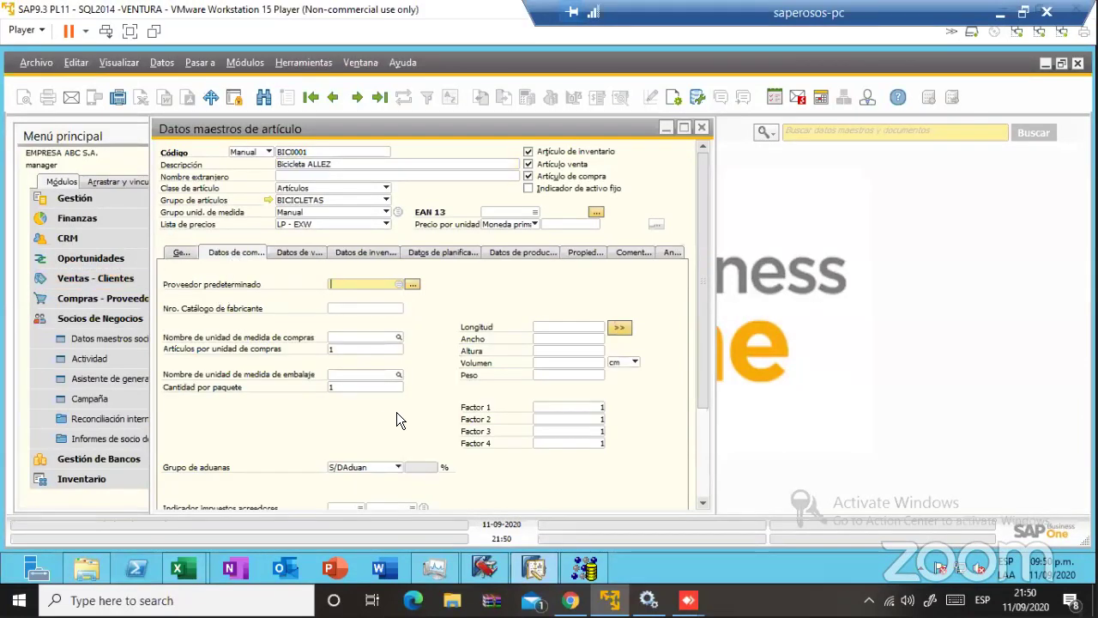
pyautogui.scroll(-1, 379, 364)
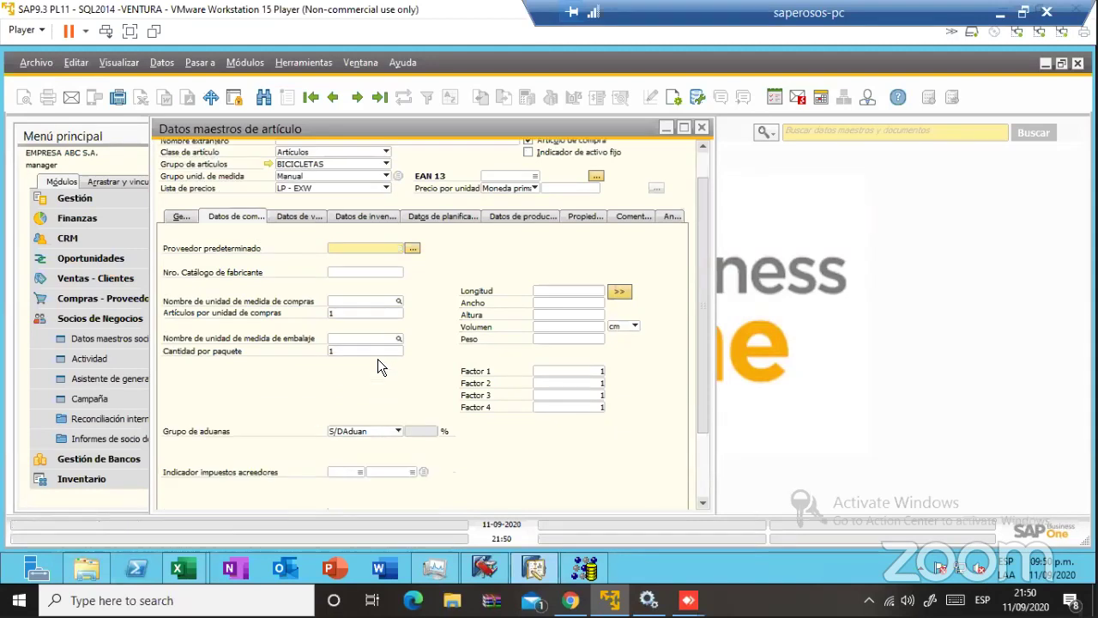
pyautogui.scroll(1, 385, 352)
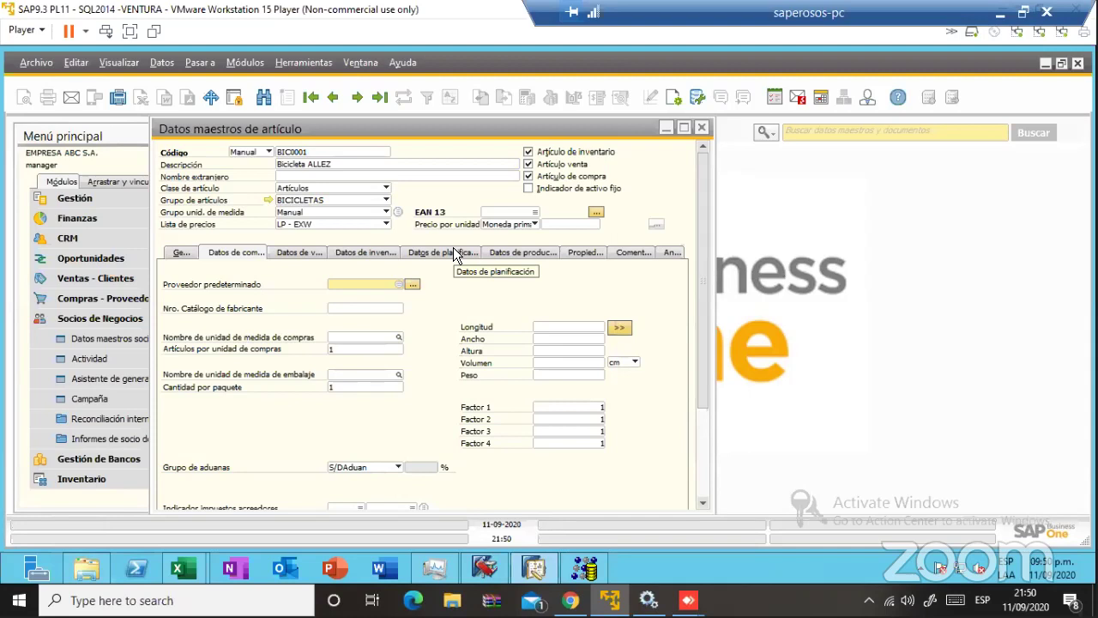
pyautogui.scroll(-2, 458, 301)
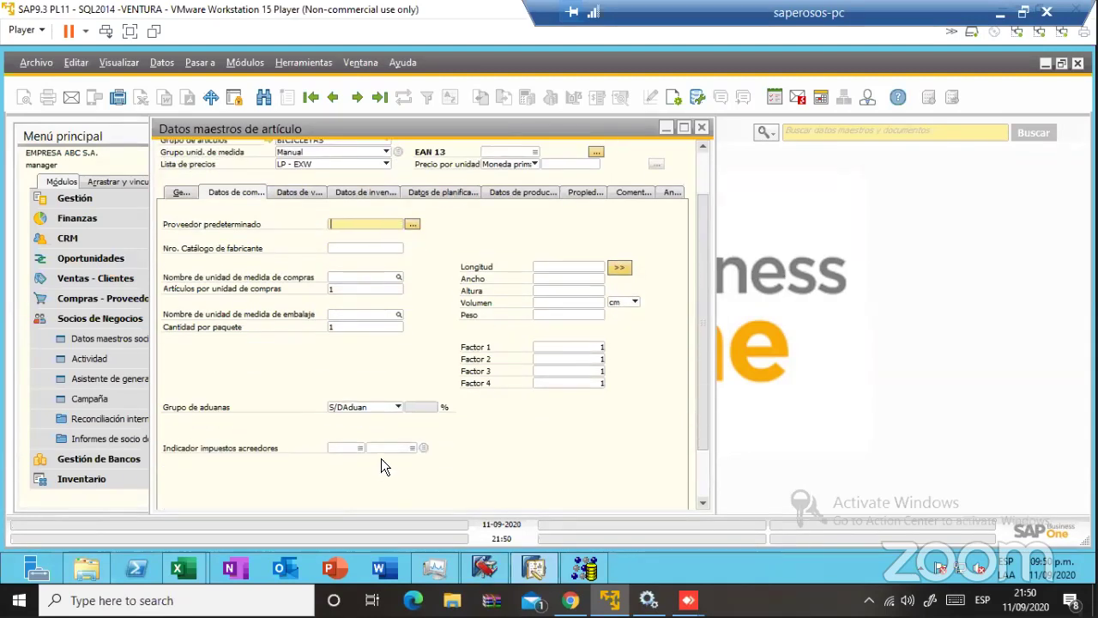
pyautogui.click(357, 450)
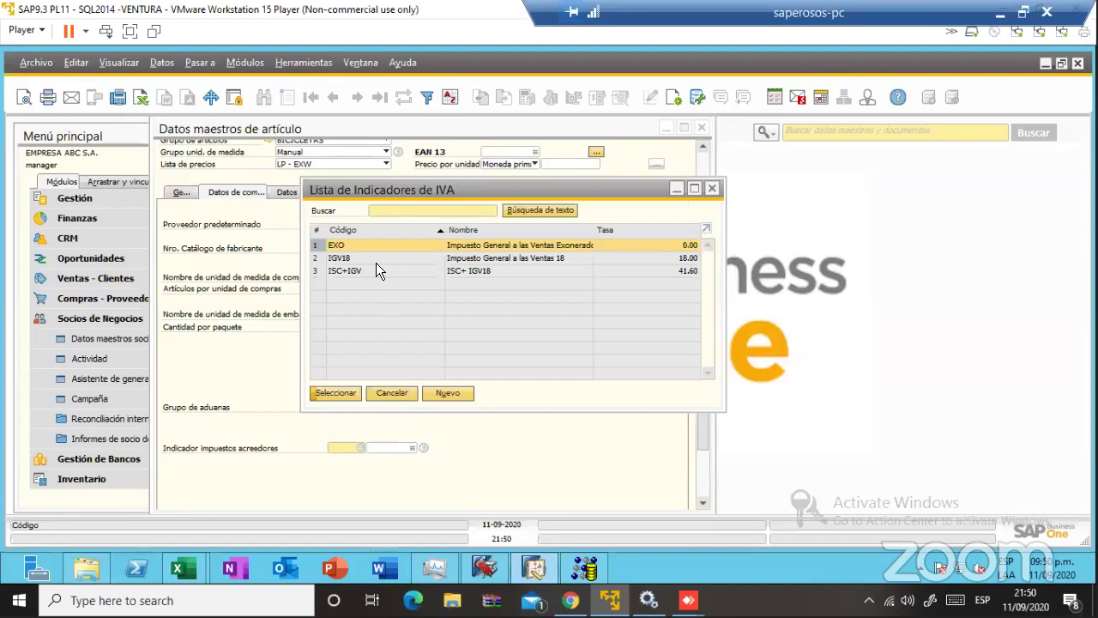
pyautogui.click(360, 256)
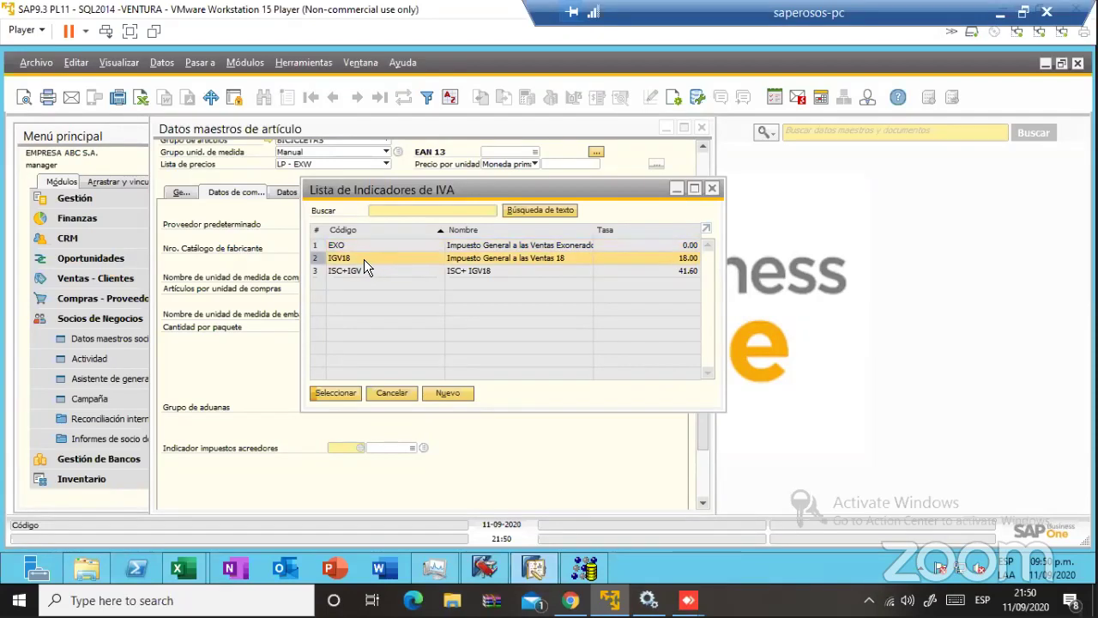
pyautogui.doubleClick(364, 259)
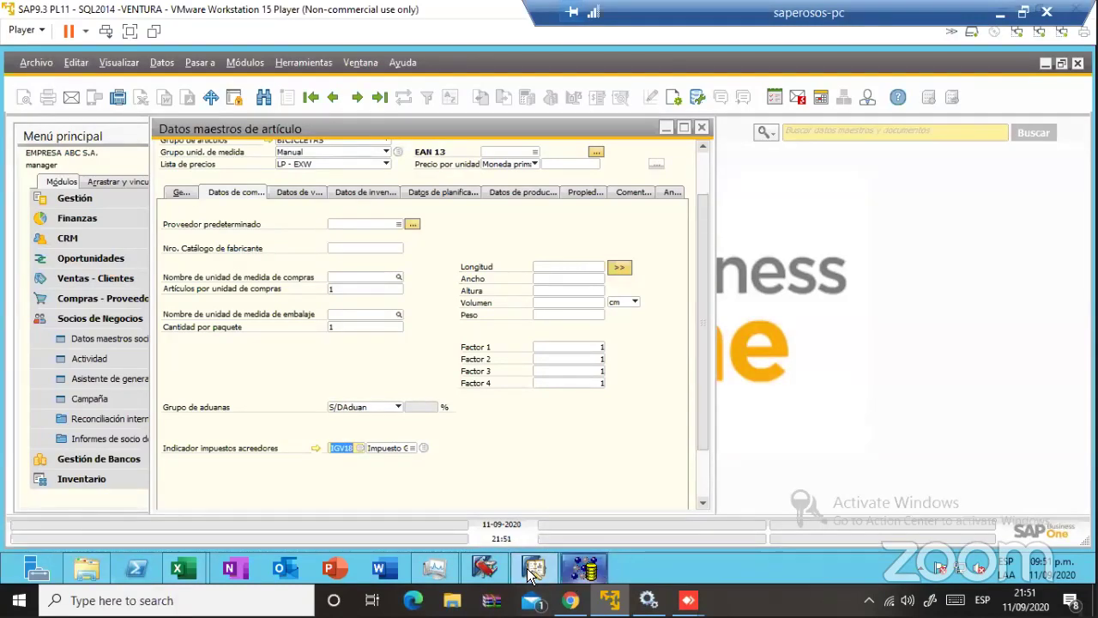
# Step: Review the Specialized ALLEZ product page in Chrome, noting its US$999.00 price, then return to SAP
pyautogui.click(532, 450)
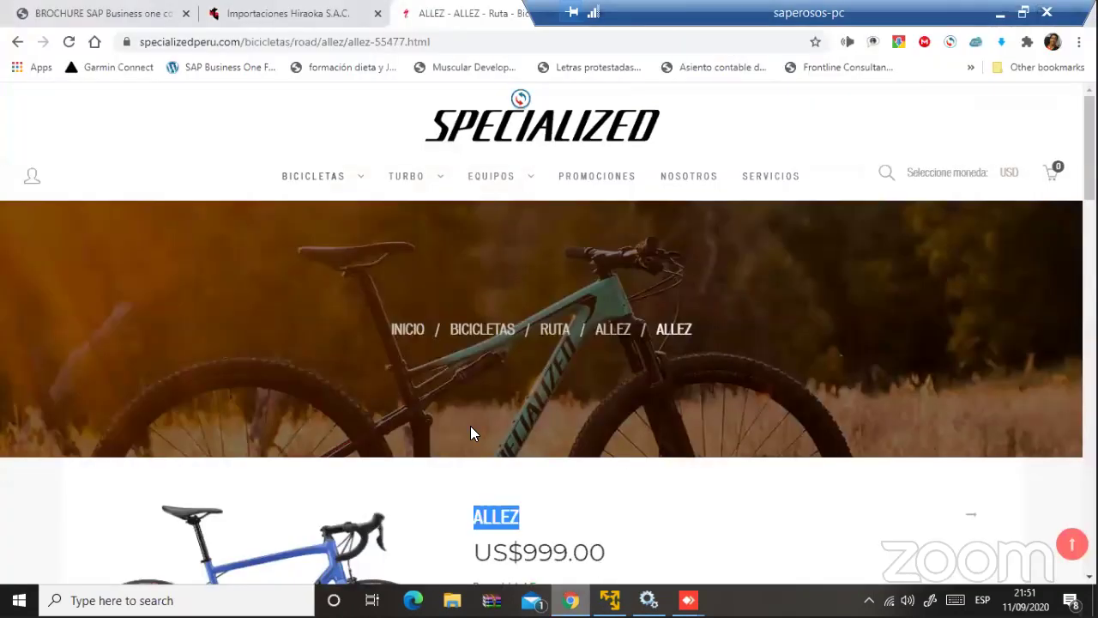
pyautogui.click(355, 510)
pyautogui.scroll(-10, 639, 298)
pyautogui.scroll(-9, 639, 298)
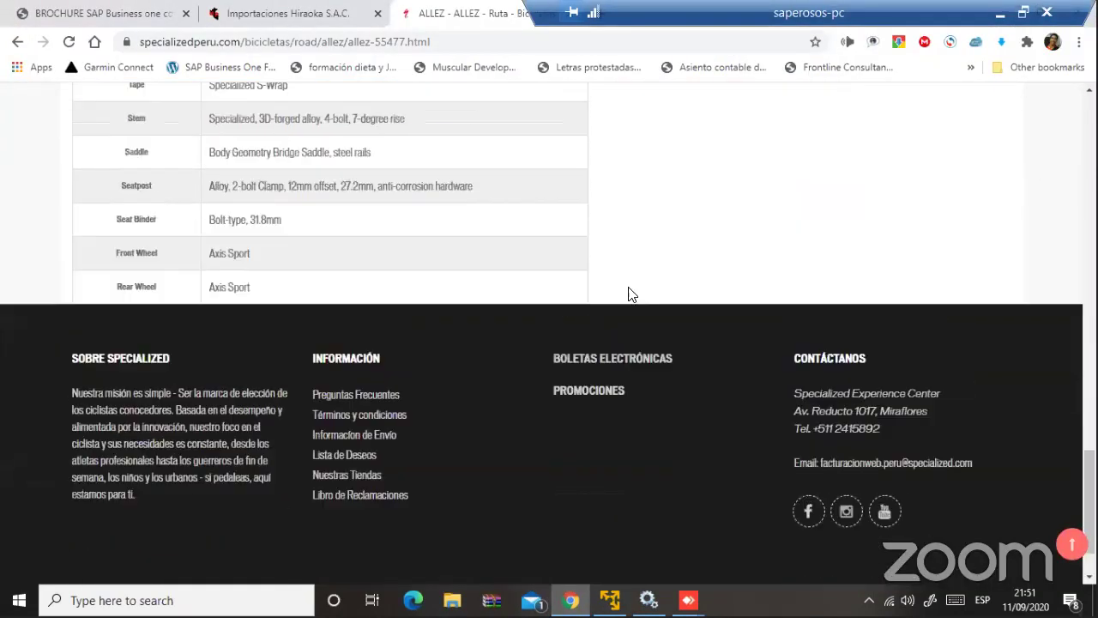
pyautogui.scroll(11, 628, 294)
pyautogui.scroll(8, 628, 293)
pyautogui.scroll(-8, 449, 400)
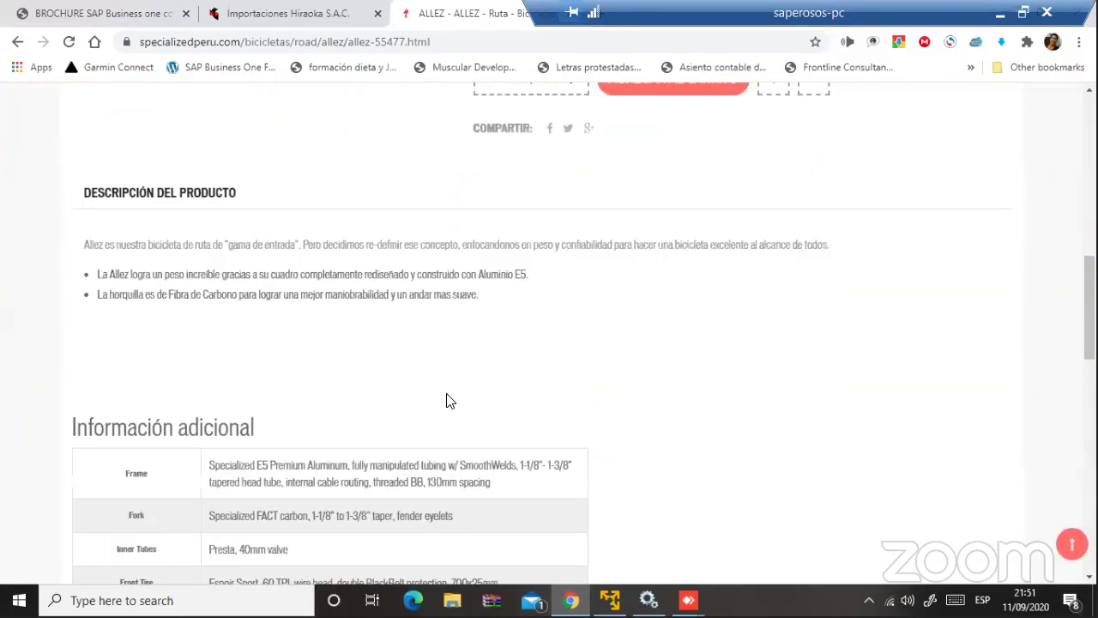
pyautogui.scroll(5, 476, 355)
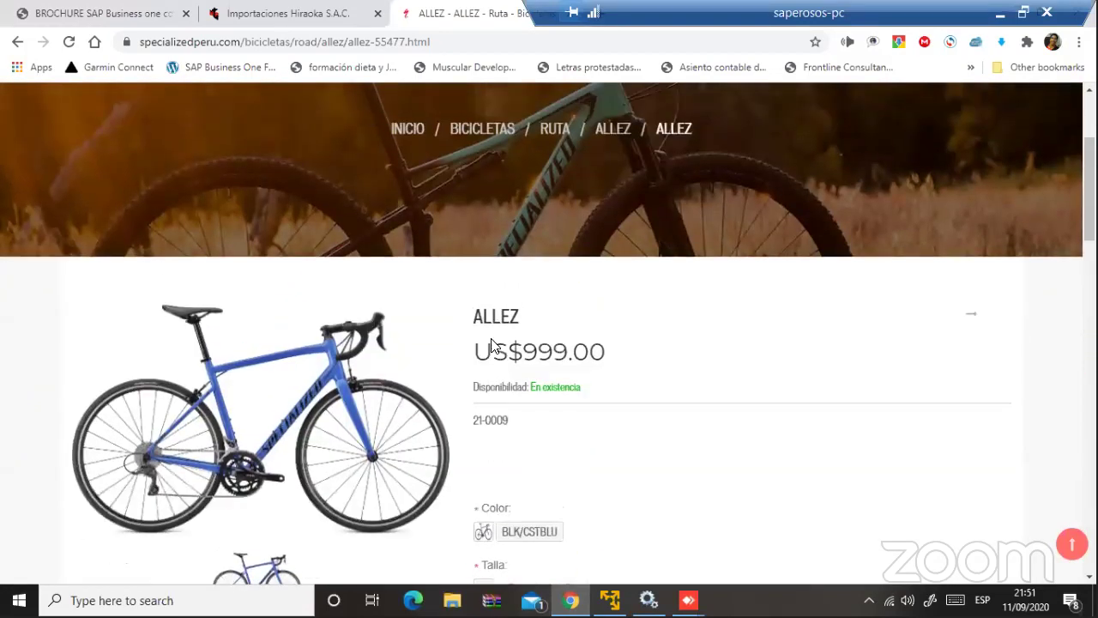
pyautogui.scroll(-7, 611, 573)
pyautogui.scroll(2, 596, 343)
pyautogui.scroll(5, 599, 339)
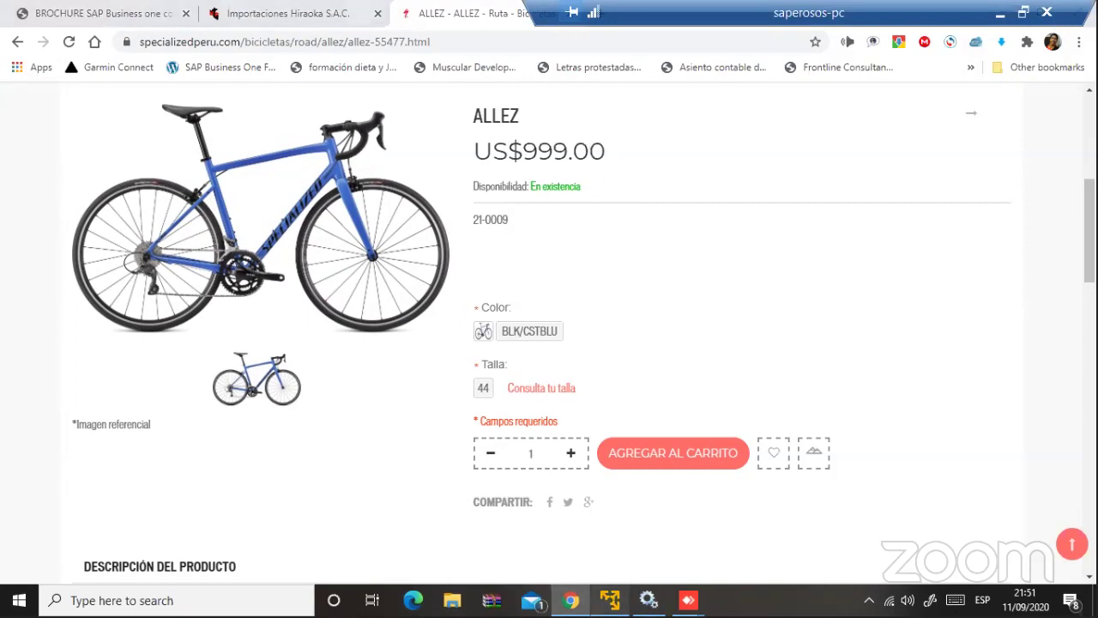
pyautogui.click(610, 600)
pyautogui.scroll(2, 598, 224)
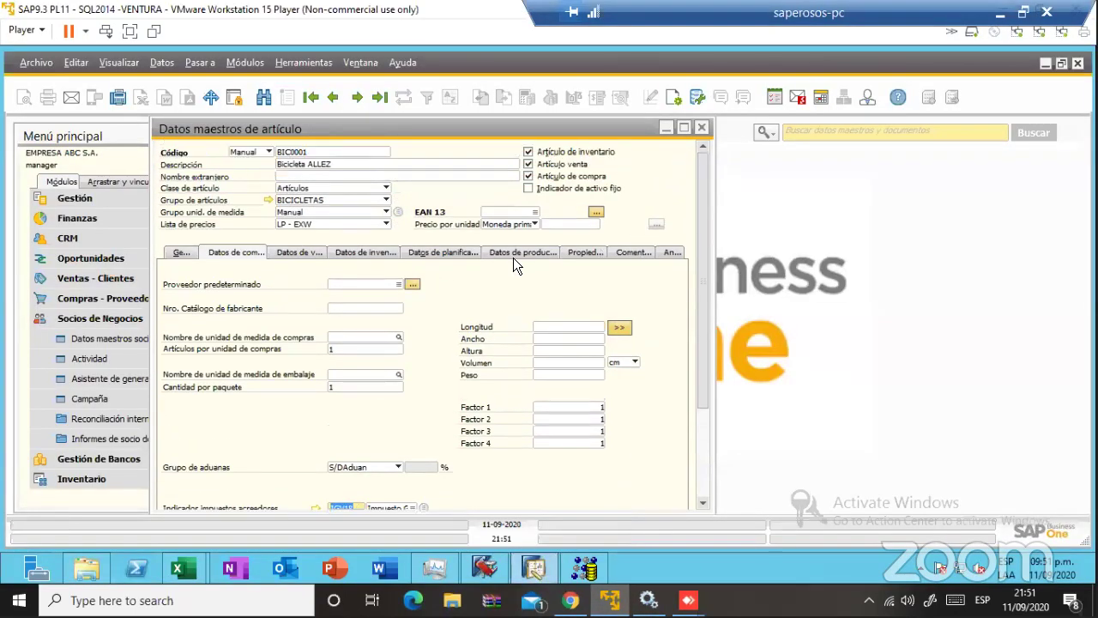
# Step: Enter the unit price 999, then re-enter it as 'usd 999' to get USD 999.000
pyautogui.click(562, 225)
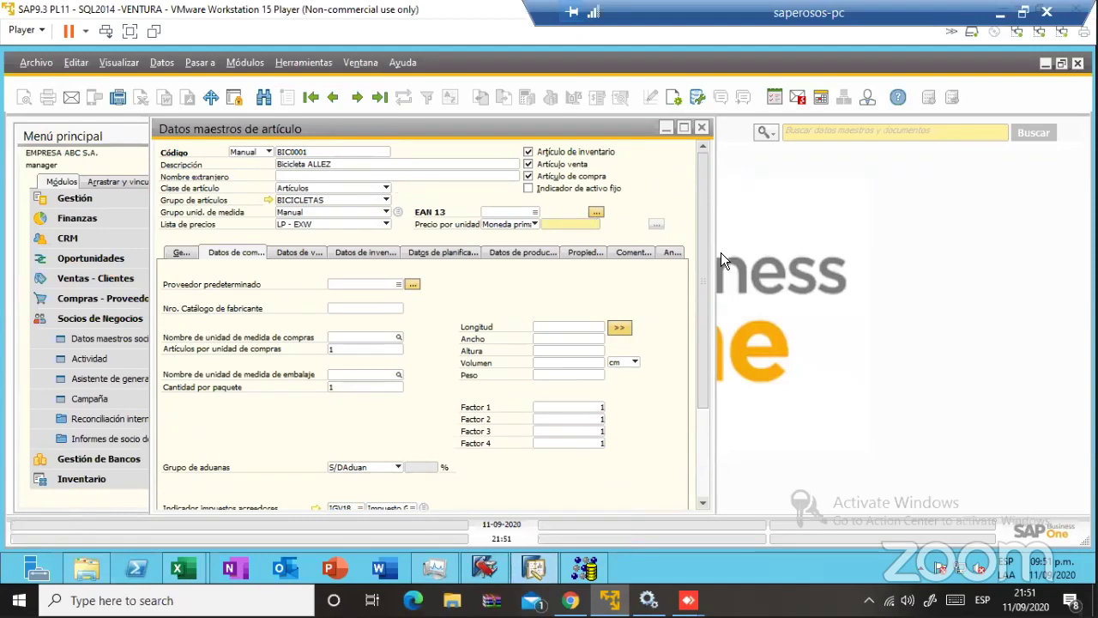
pyautogui.write('999')
pyautogui.press('Tab')
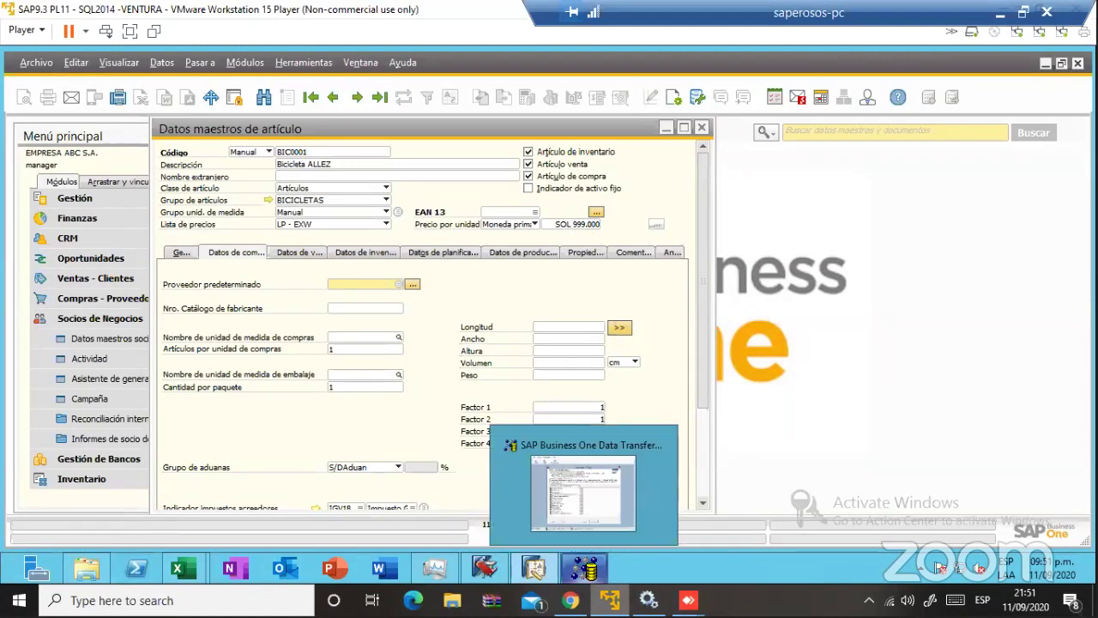
pyautogui.click(571, 599)
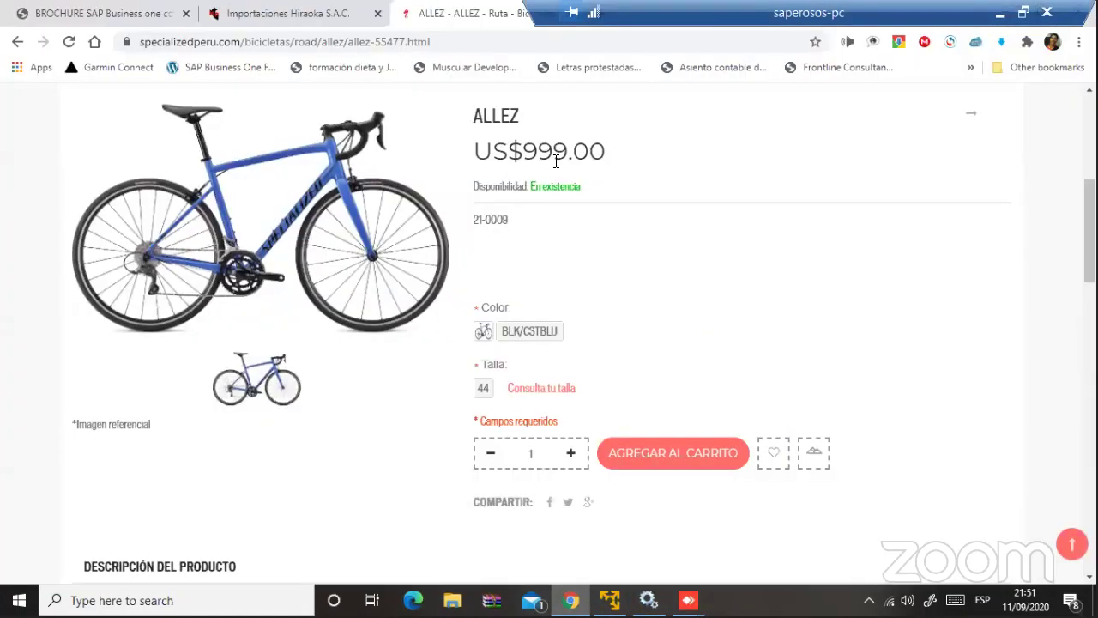
pyautogui.click(609, 600)
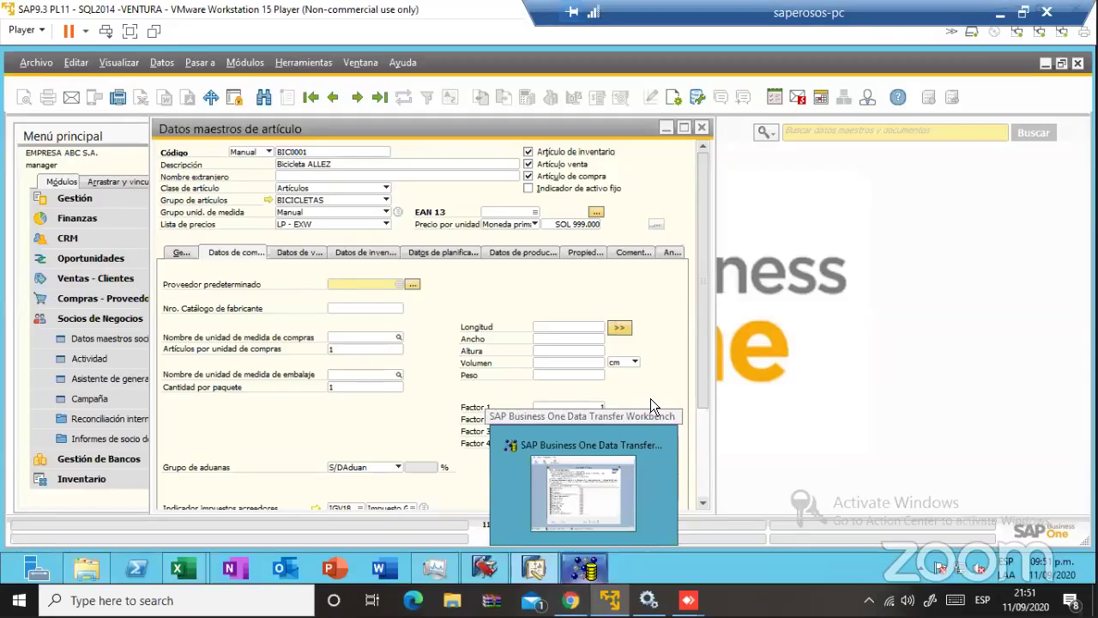
pyautogui.click(590, 225)
pyautogui.write('usd 999')
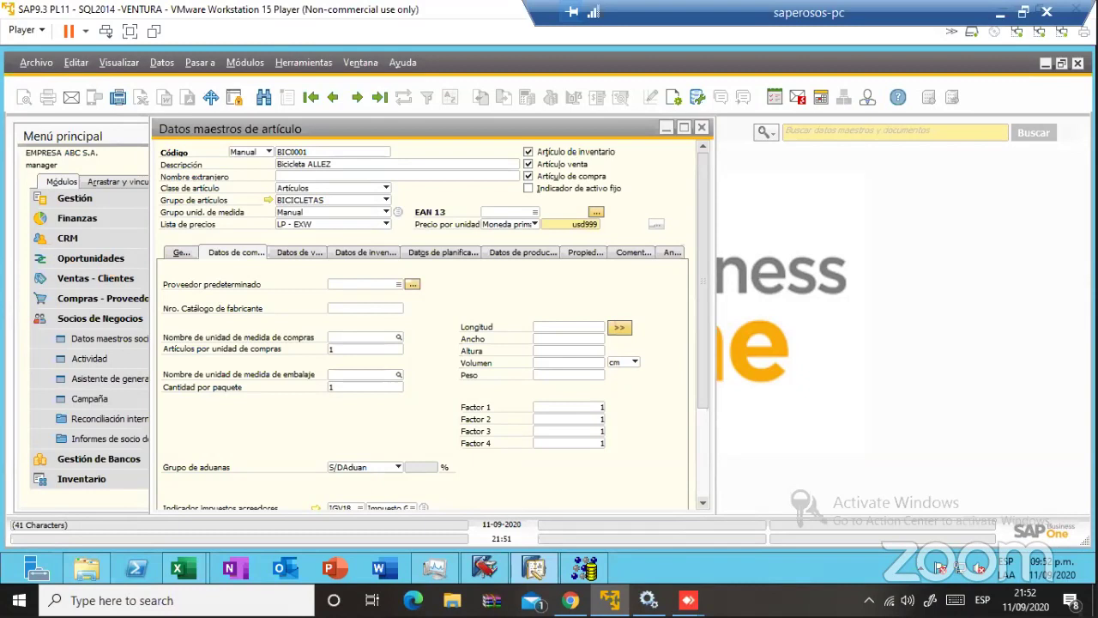
pyautogui.press('Tab')
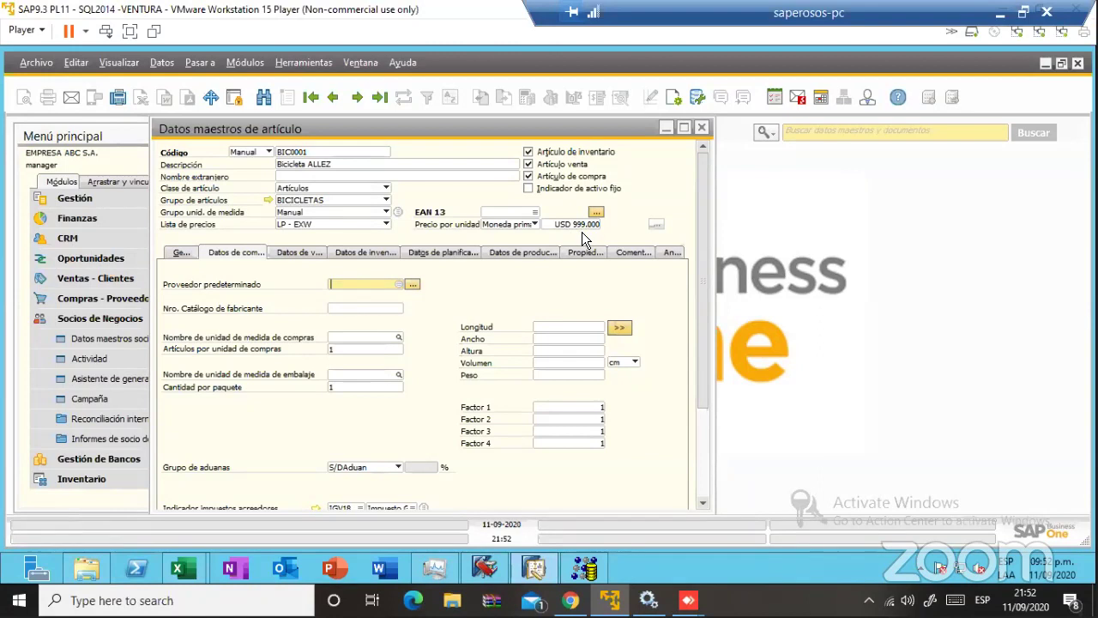
# Step: Enter purchasing length 1.4, width 0.25 and height 1.1, giving volume 0.39
pyautogui.scroll(-1, 569, 347)
pyautogui.click(567, 302)
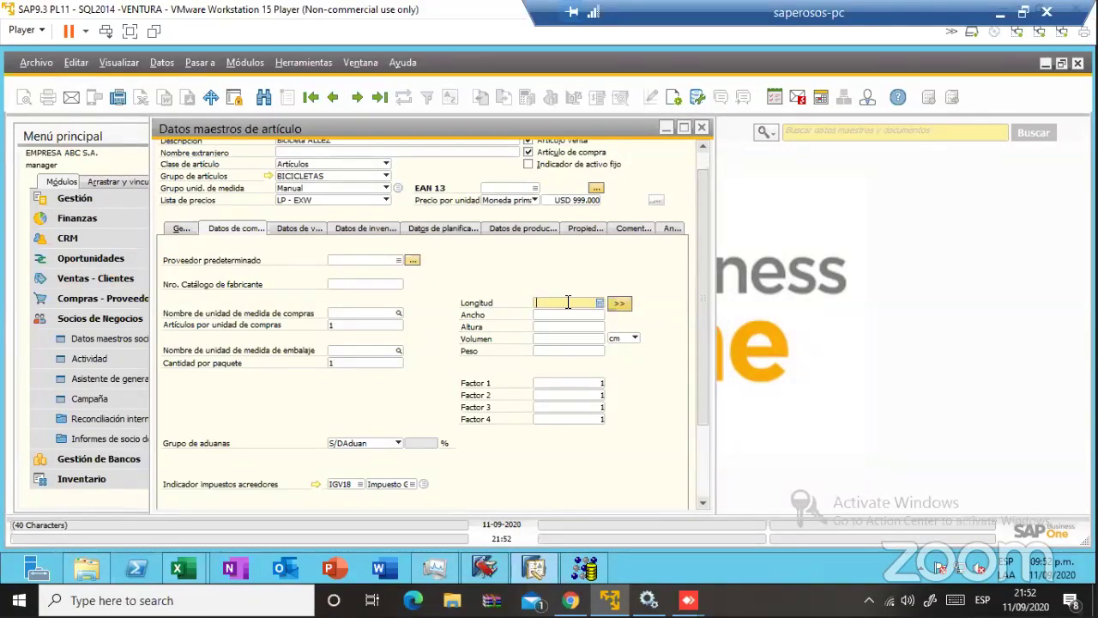
pyautogui.write('1.4')
pyautogui.press('Tab')
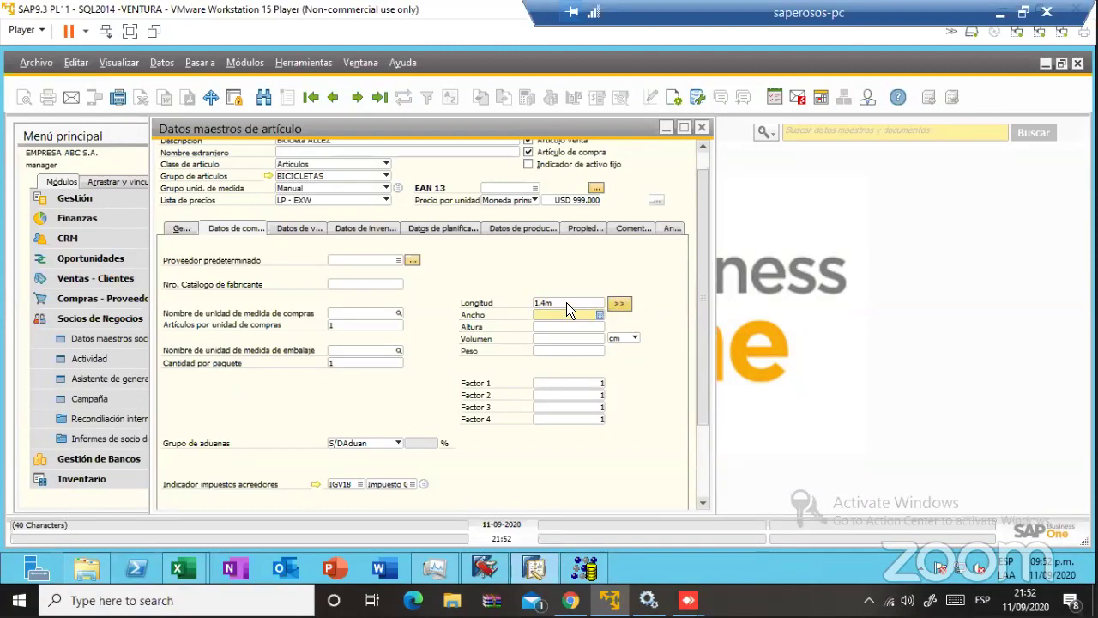
pyautogui.write('0.25')
pyautogui.press('Tab')
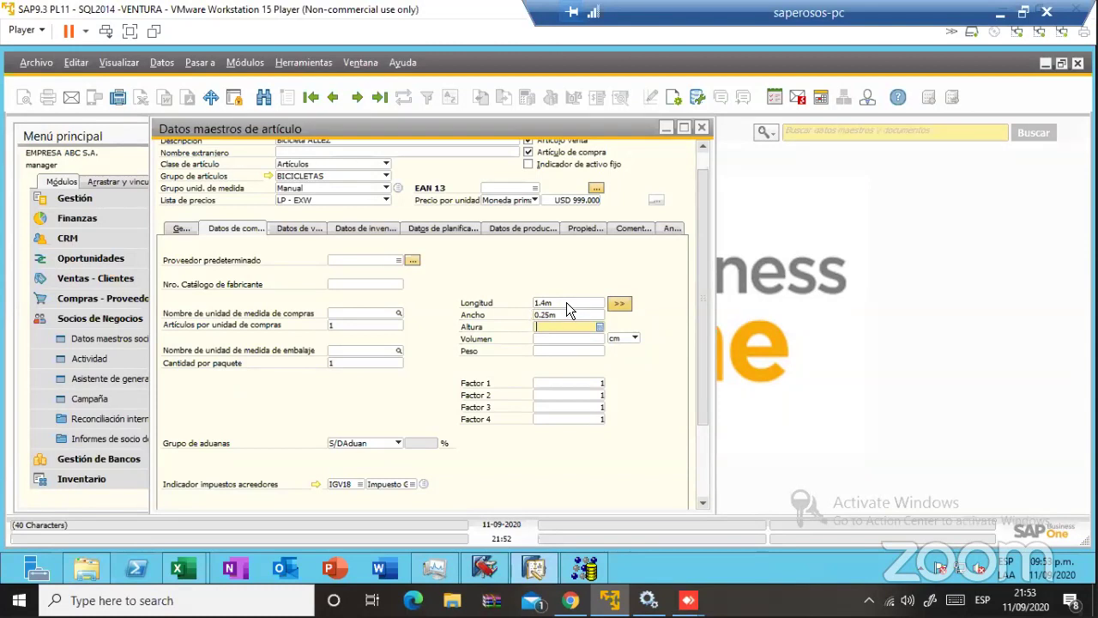
pyautogui.write('1.1')
pyautogui.press('Tab')
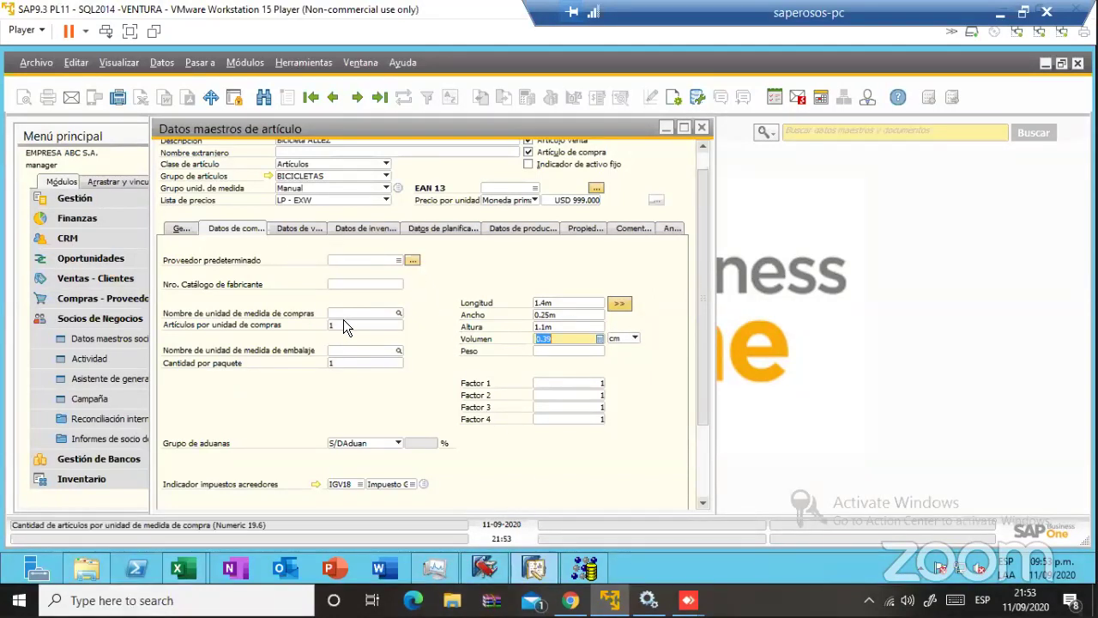
# Step: Set the sales tax indicator on the Datos de ventas tab to IGV18
pyautogui.click(302, 228)
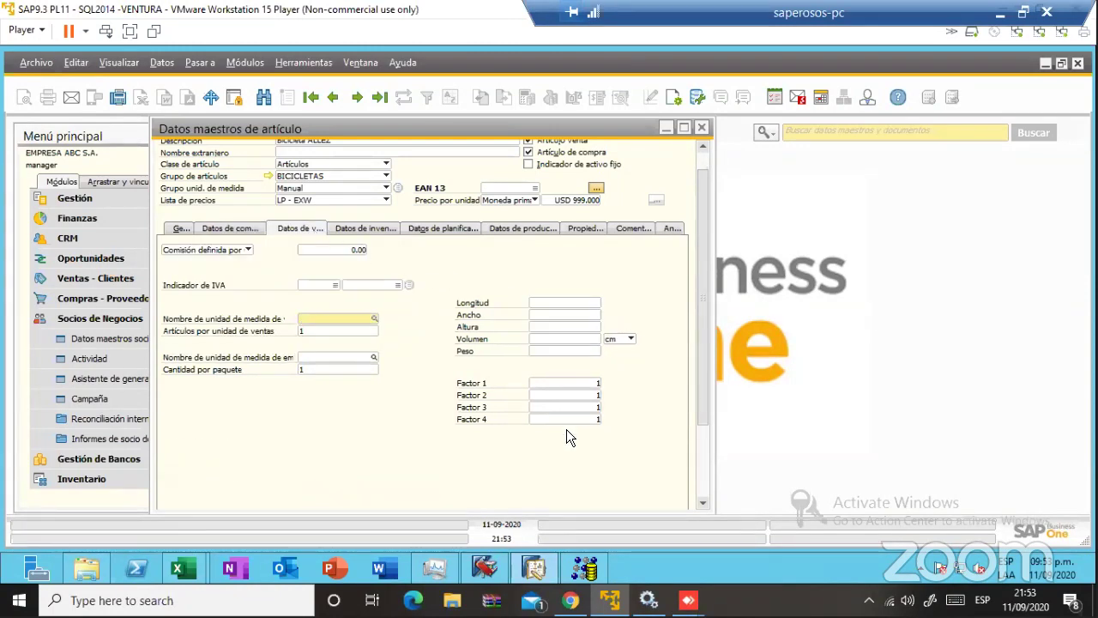
pyautogui.click(400, 283)
pyautogui.click(357, 254)
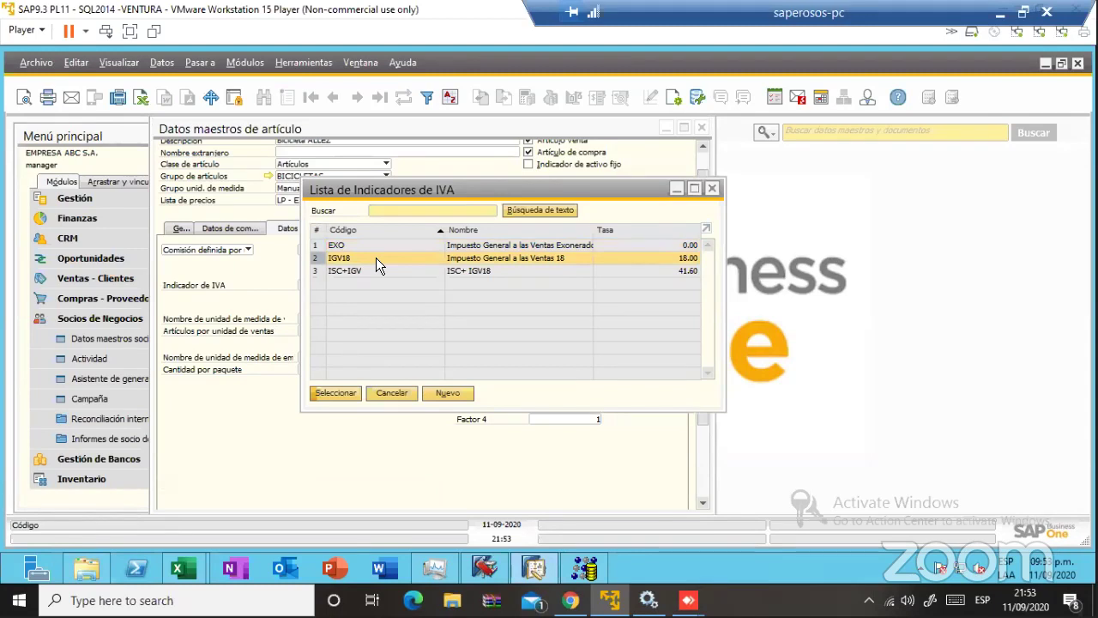
pyautogui.doubleClick(376, 257)
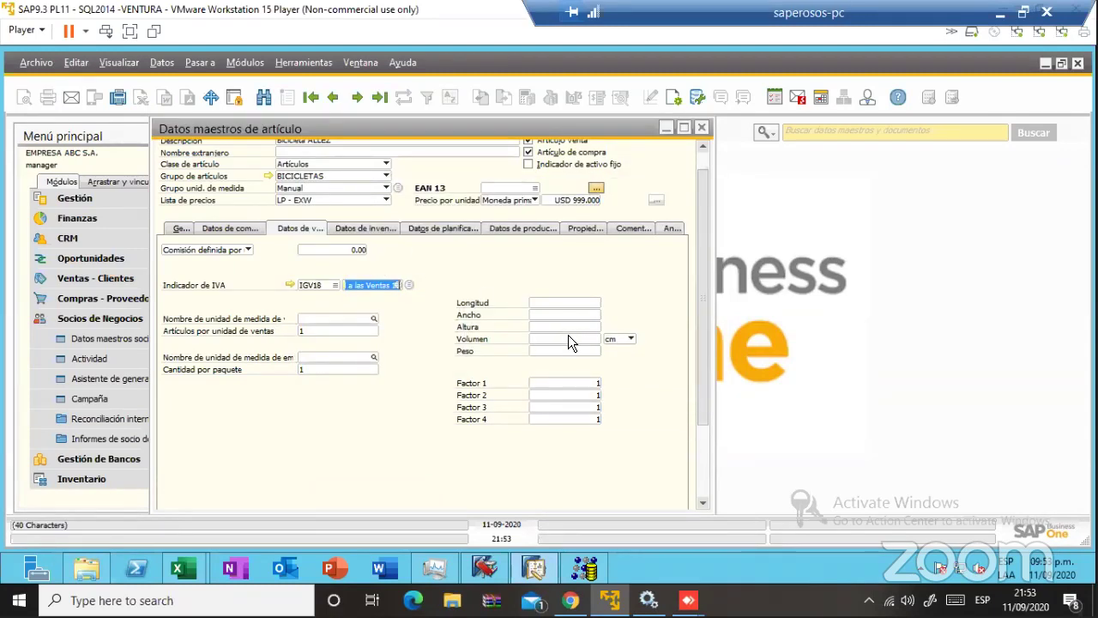
# Step: Compare purchasing and sales data so sales carry dimensions 1.4m, 0.25m, 1.1m, volume 0.39
pyautogui.click(230, 228)
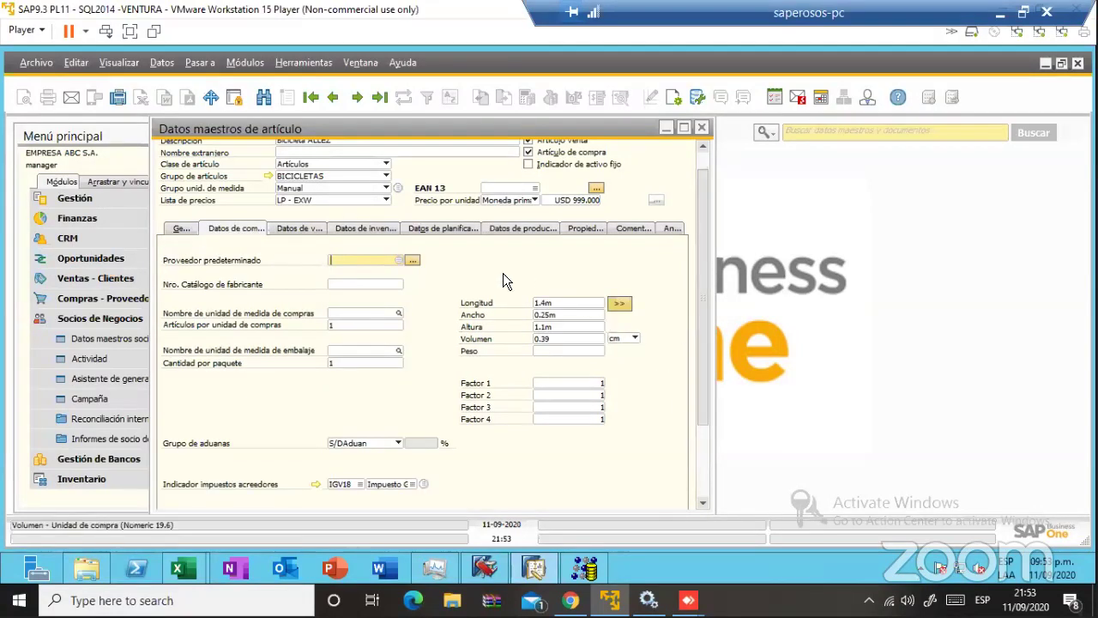
pyautogui.click(293, 228)
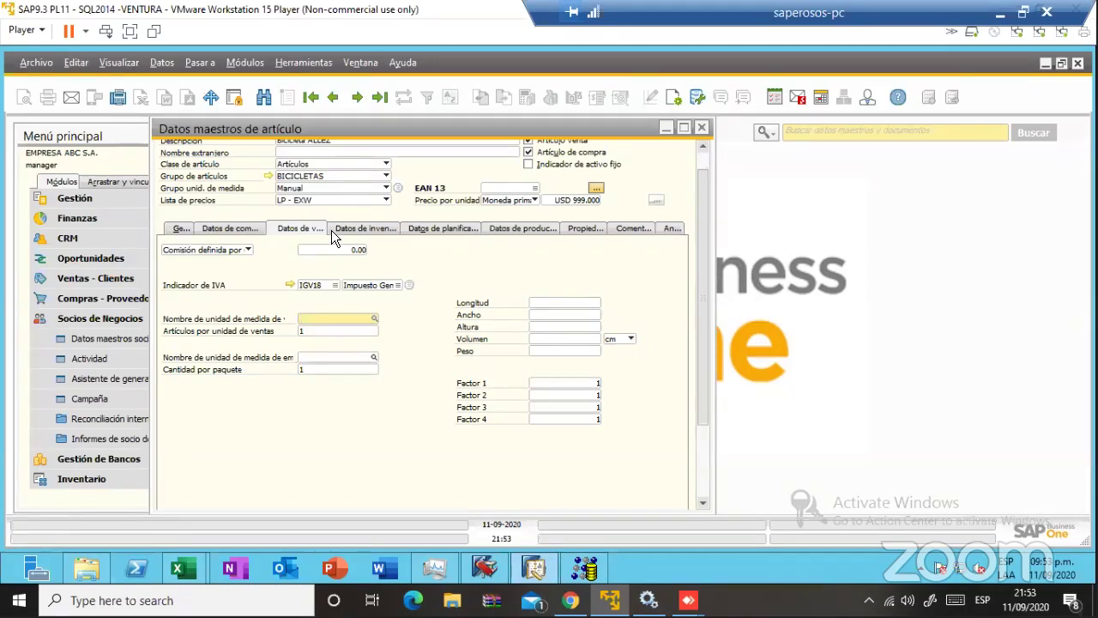
pyautogui.click(247, 228)
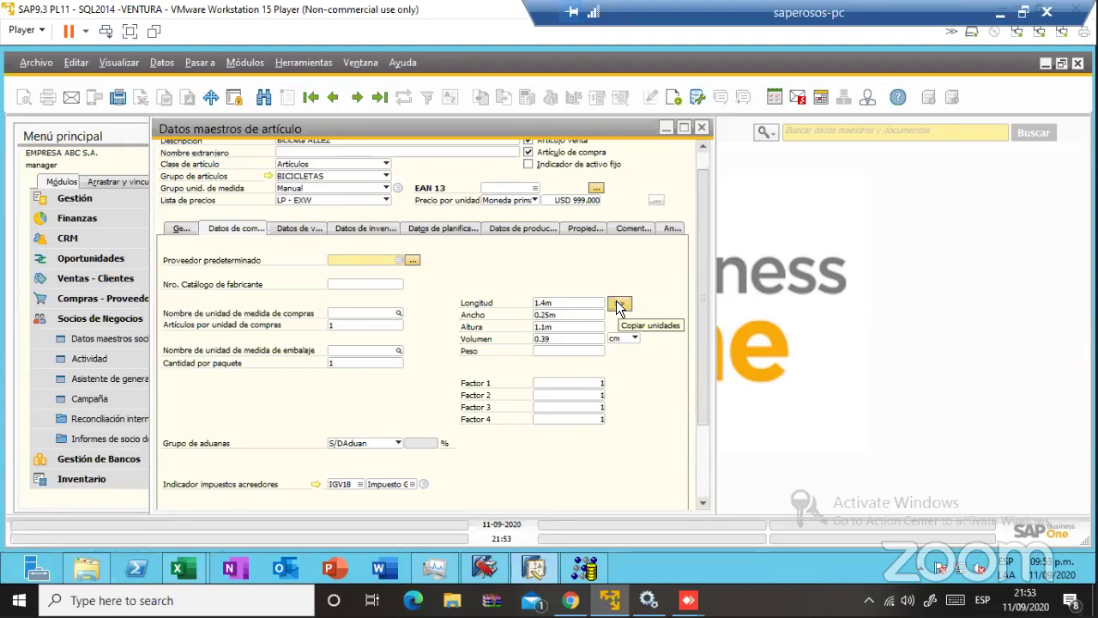
pyautogui.click(296, 227)
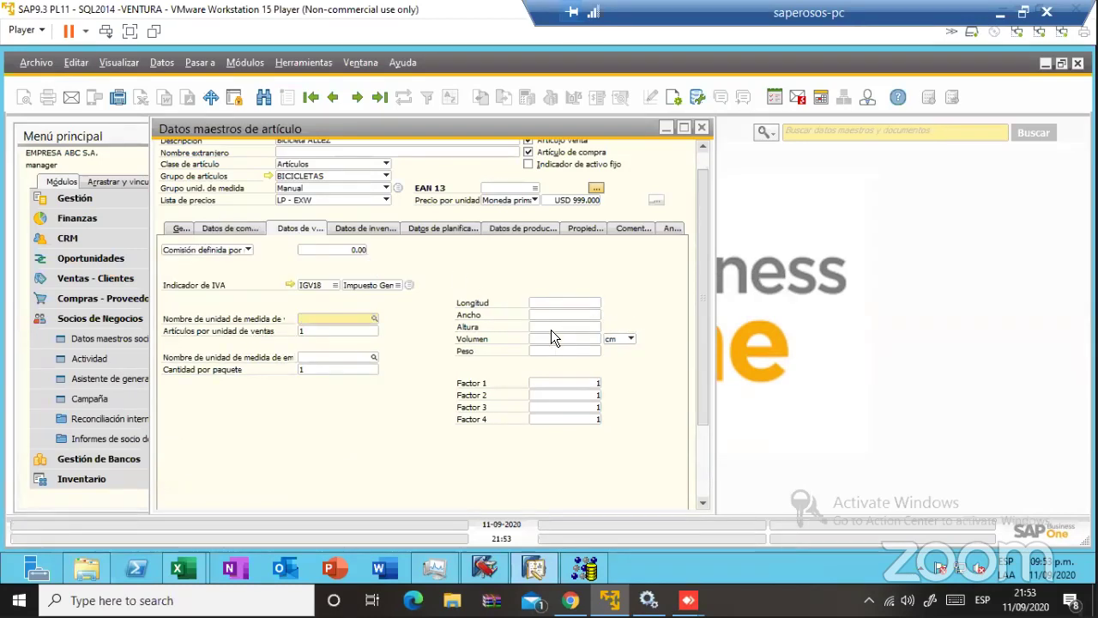
pyautogui.click(240, 228)
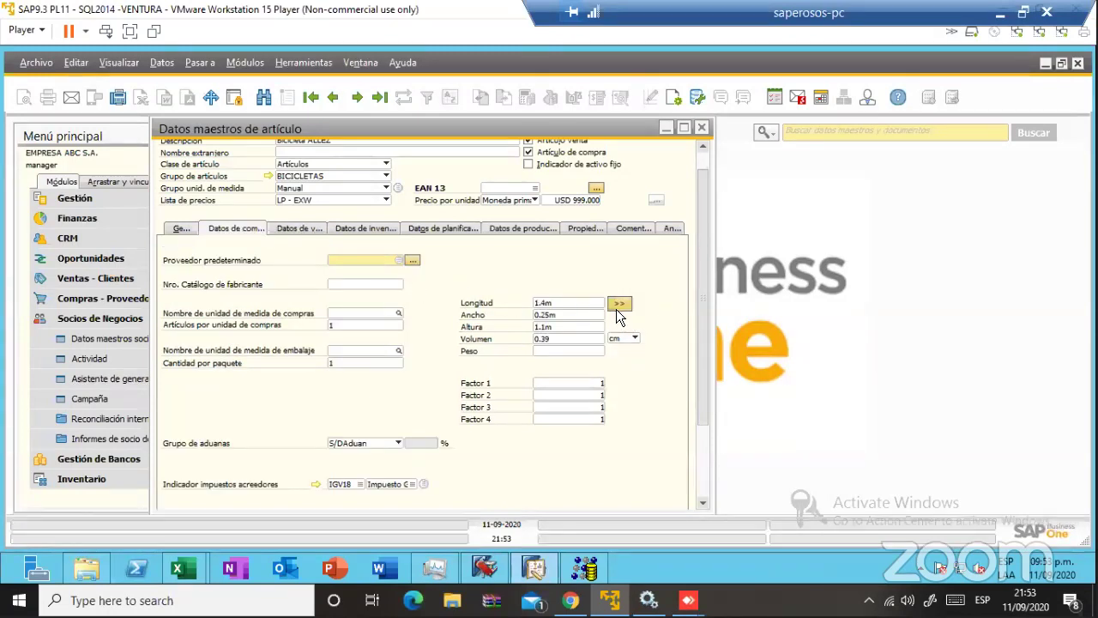
pyautogui.click(309, 230)
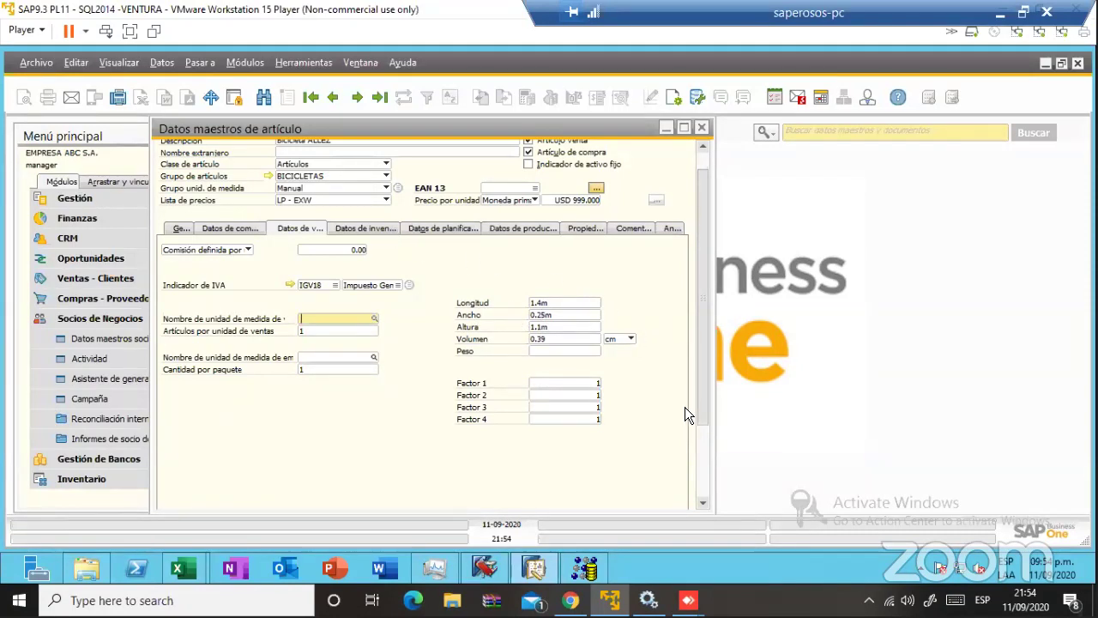
pyautogui.click(369, 230)
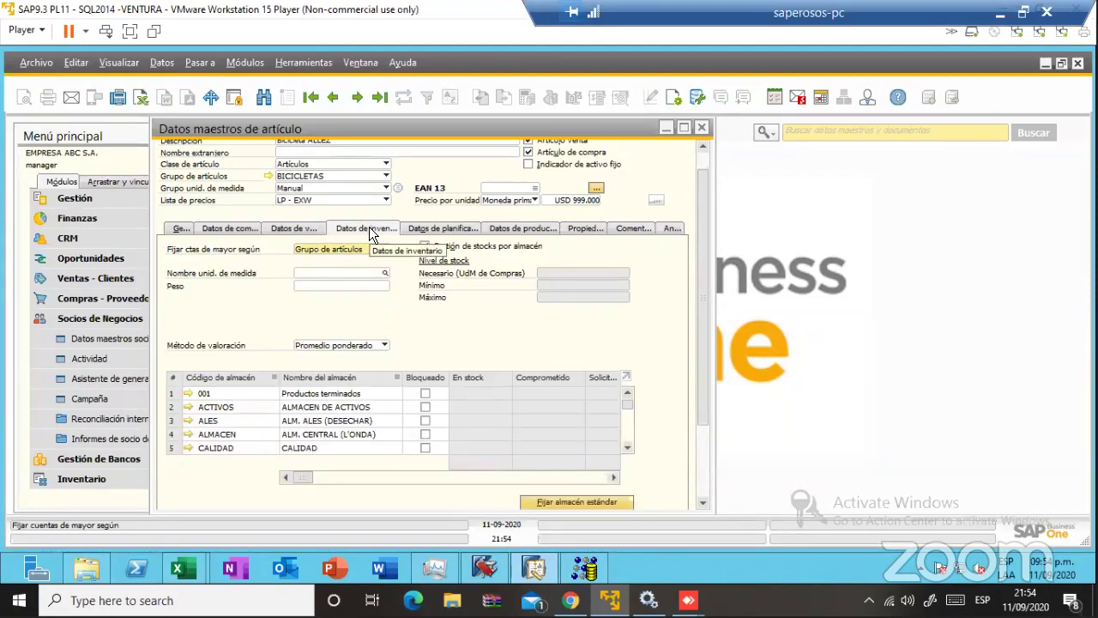
# Step: Keep G/L accounts set by Grupo de artículos and scroll through the warehouse table
pyautogui.moveTo(705, 290); pyautogui.dragTo(705, 251)
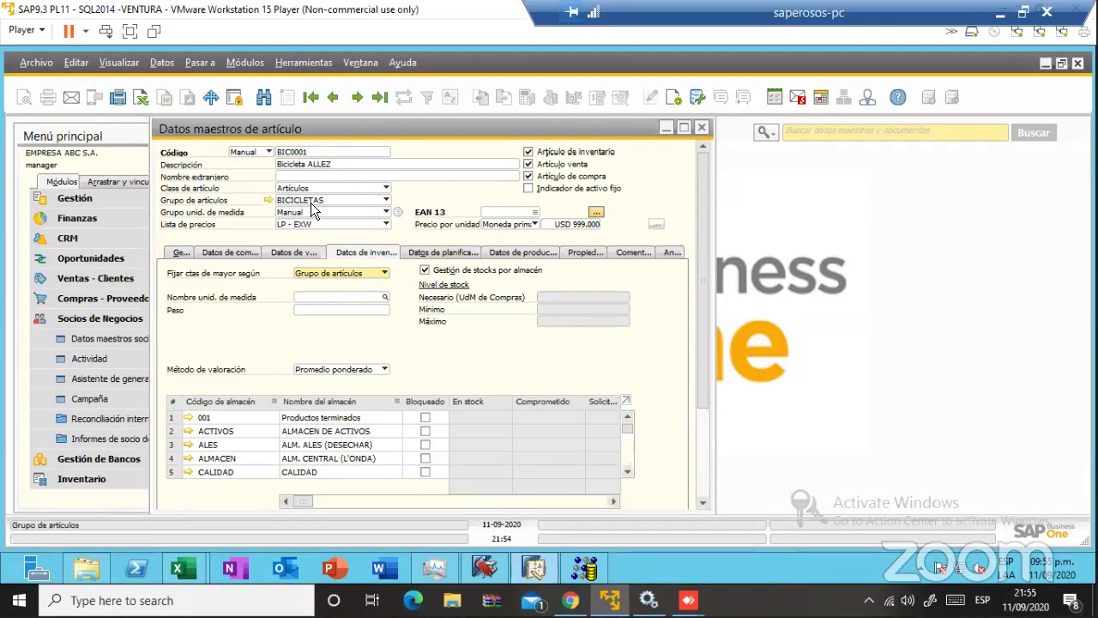
pyautogui.click(382, 268)
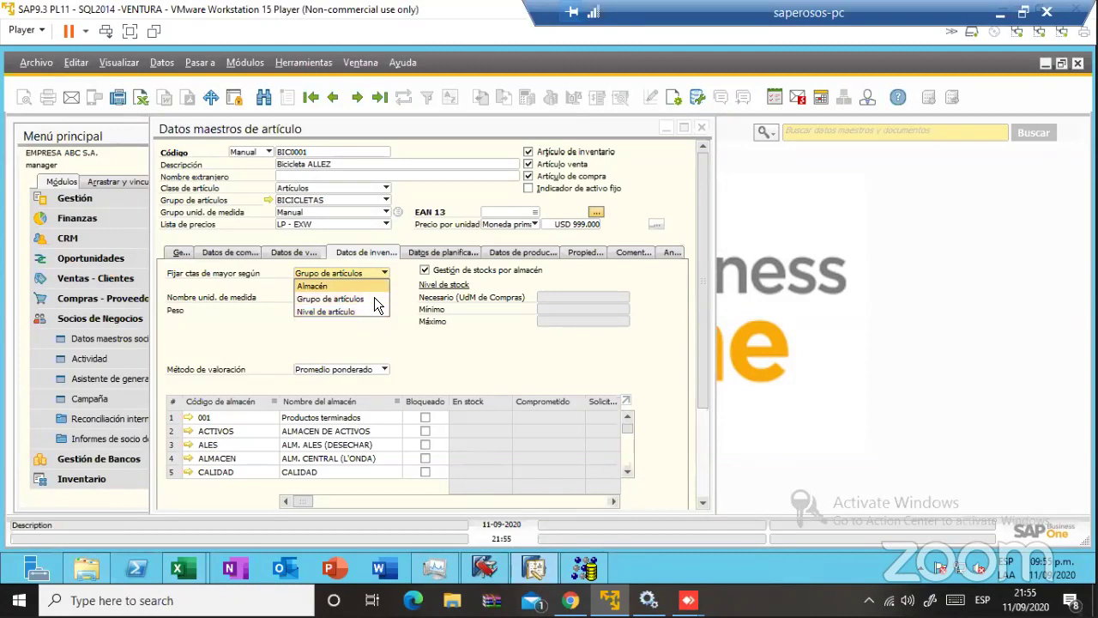
pyautogui.click(444, 375)
pyautogui.scroll(-2, 556, 357)
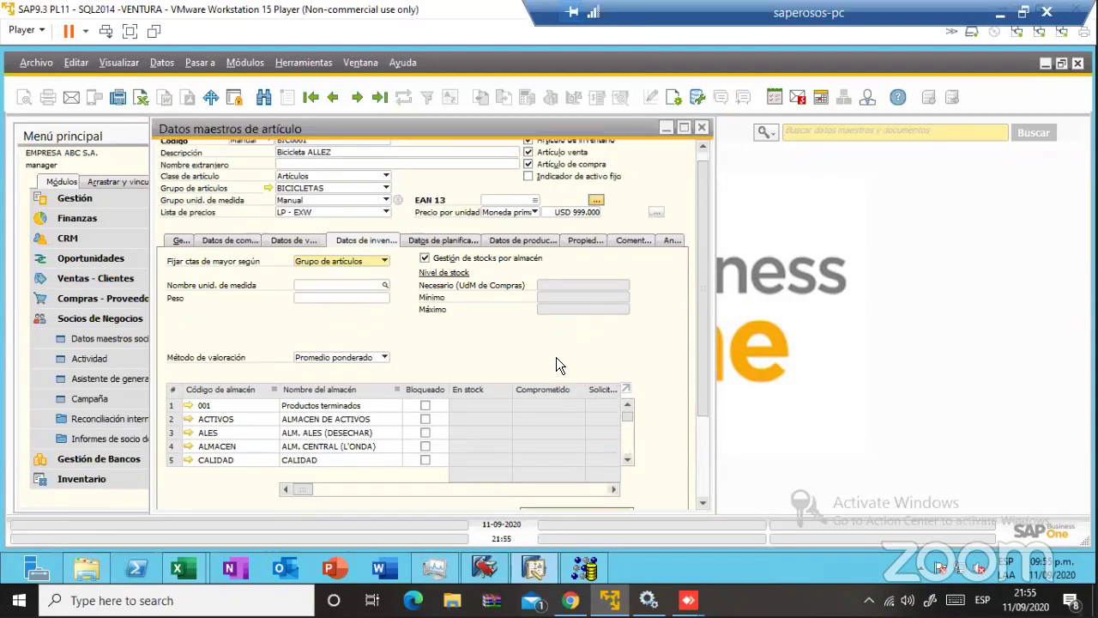
pyautogui.scroll(-3, 522, 367)
pyautogui.scroll(-2, 278, 410)
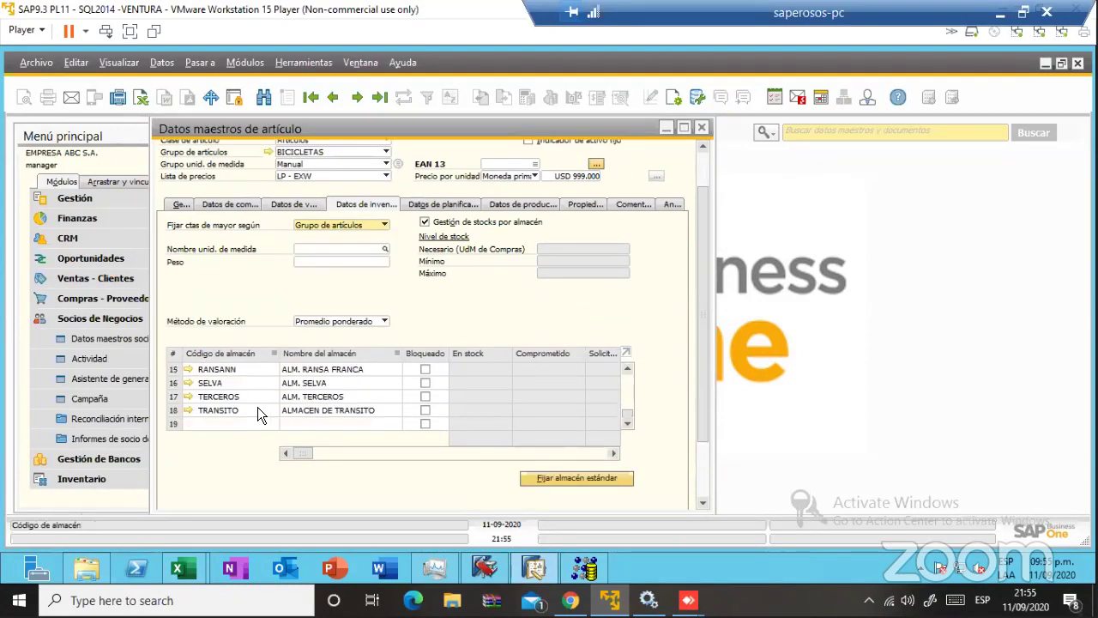
pyautogui.scroll(5, 230, 412)
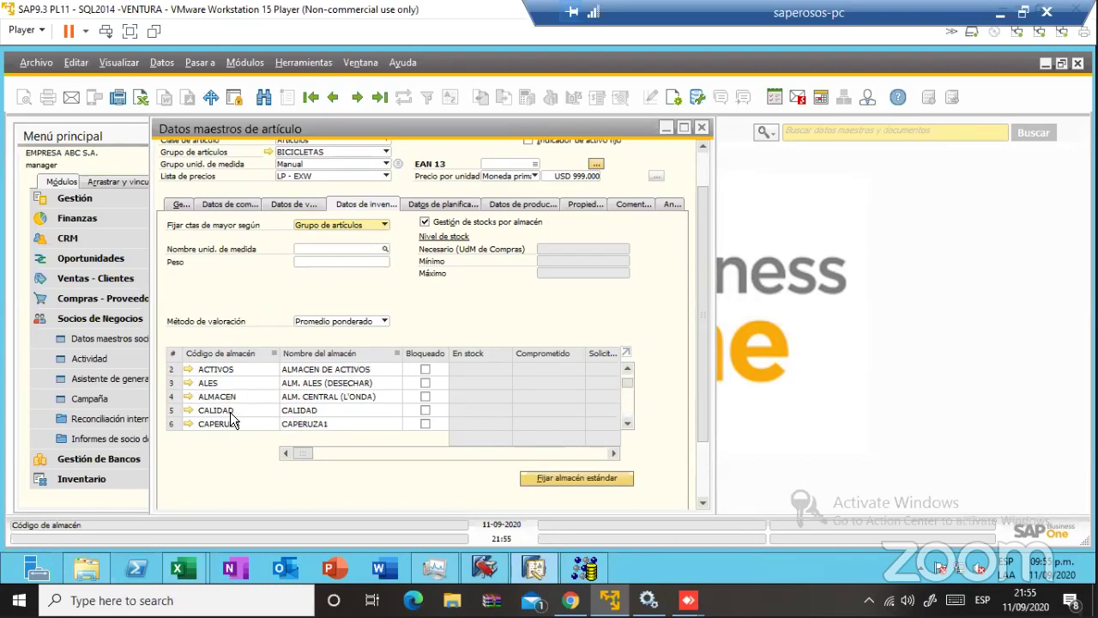
pyautogui.scroll(1, 331, 155)
pyautogui.scroll(-3, 233, 439)
pyautogui.scroll(-2, 233, 438)
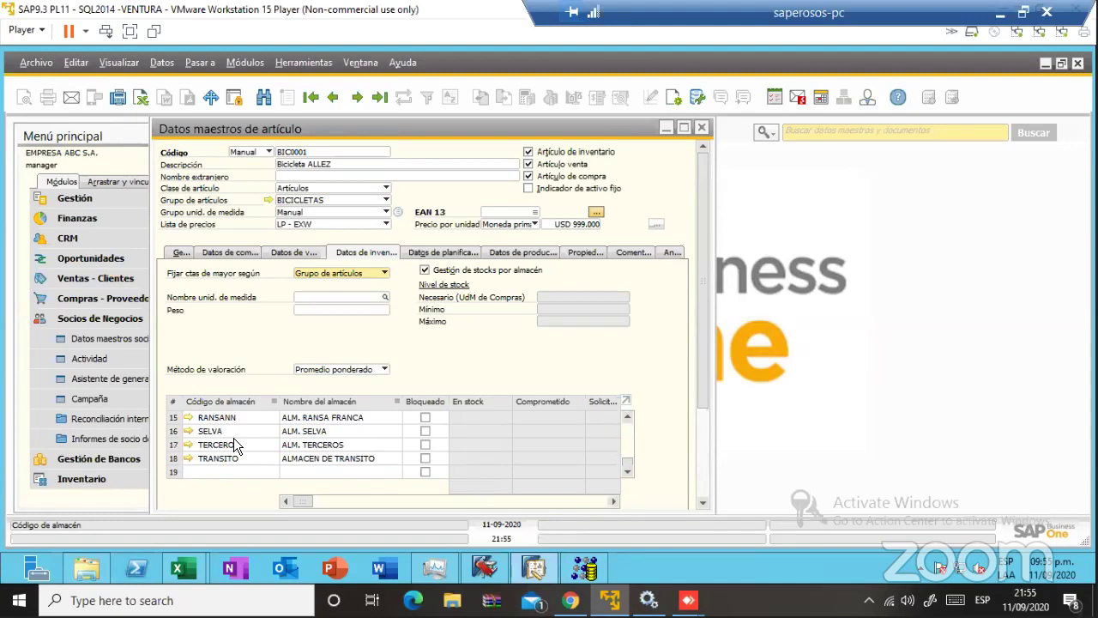
pyautogui.scroll(2, 233, 437)
pyautogui.scroll(3, 239, 442)
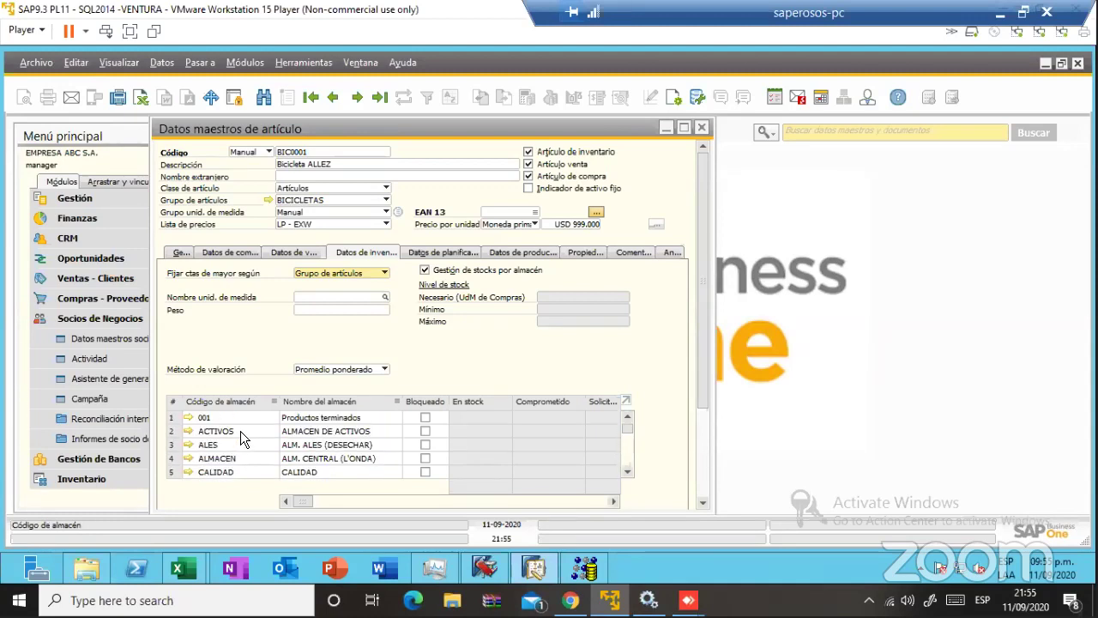
pyautogui.scroll(-5, 246, 434)
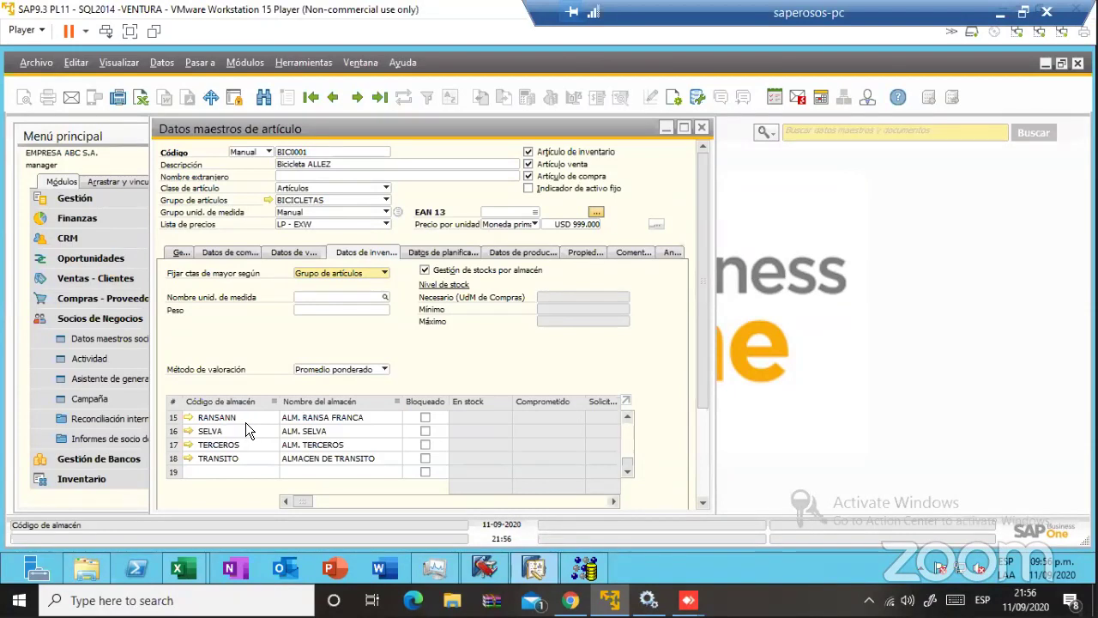
# Step: Look through the planning, production and properties tabs, then show the empty Comentarios tab
pyautogui.click(467, 252)
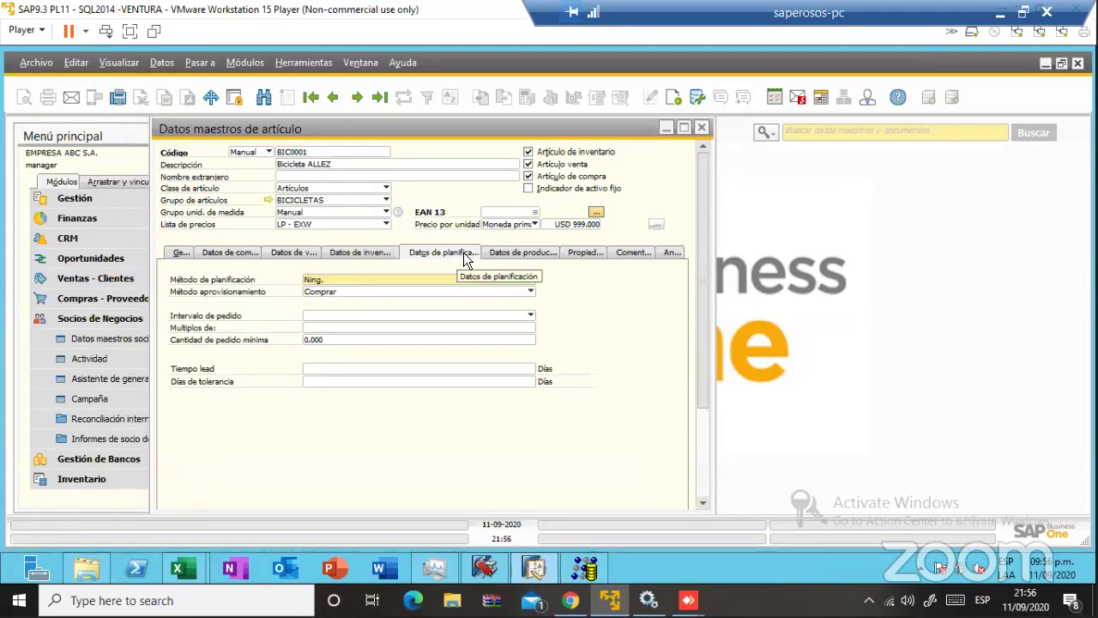
pyautogui.click(524, 253)
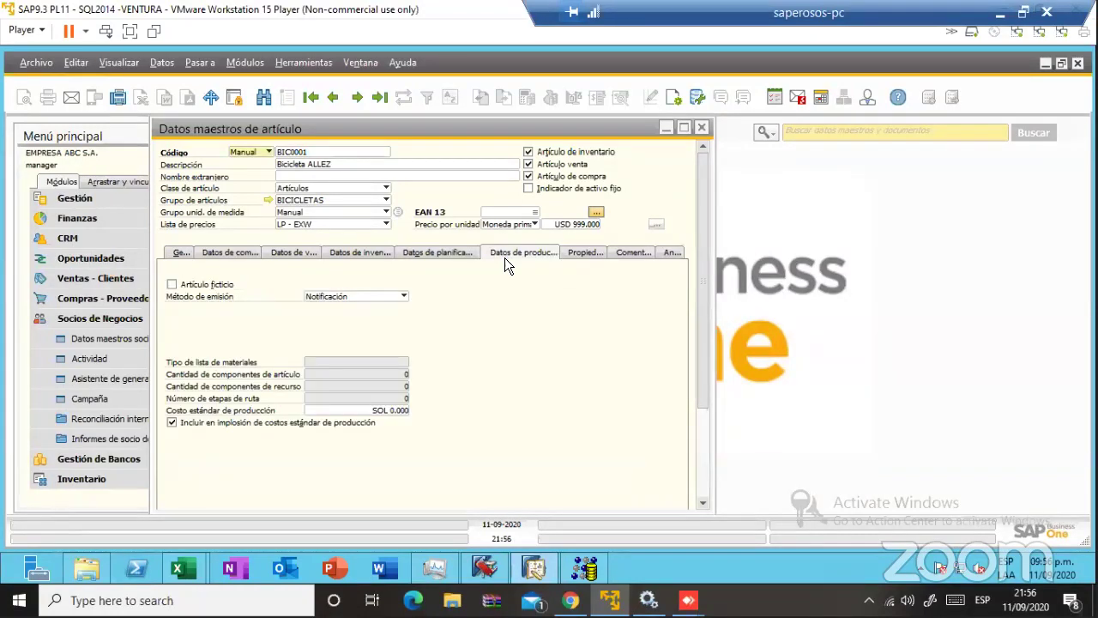
pyautogui.click(588, 250)
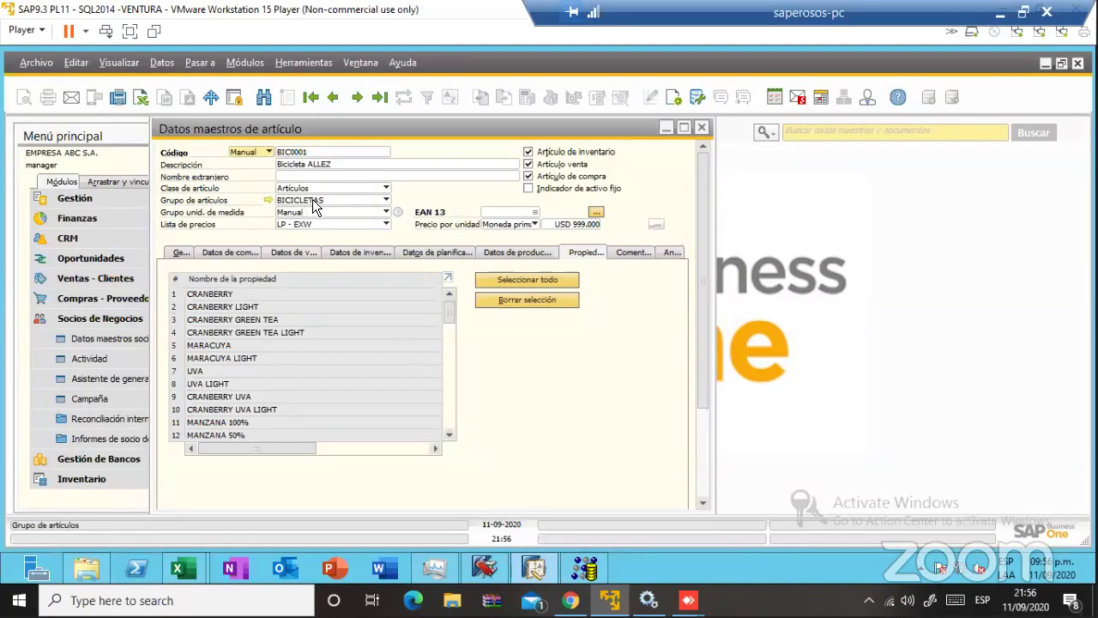
pyautogui.scroll(-3, 292, 352)
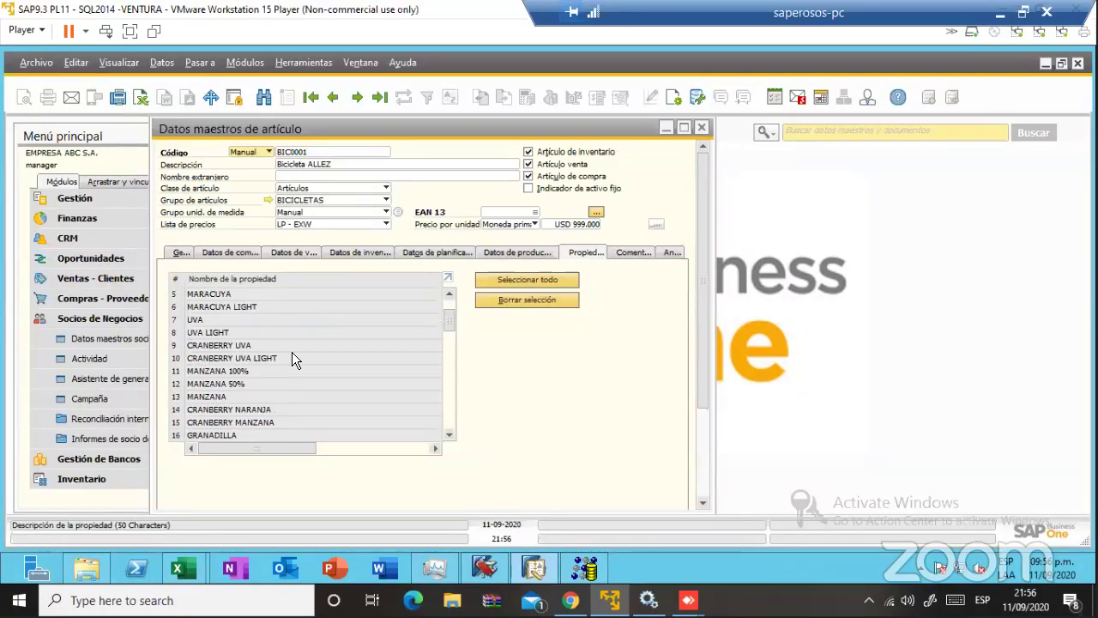
pyautogui.scroll(-7, 292, 356)
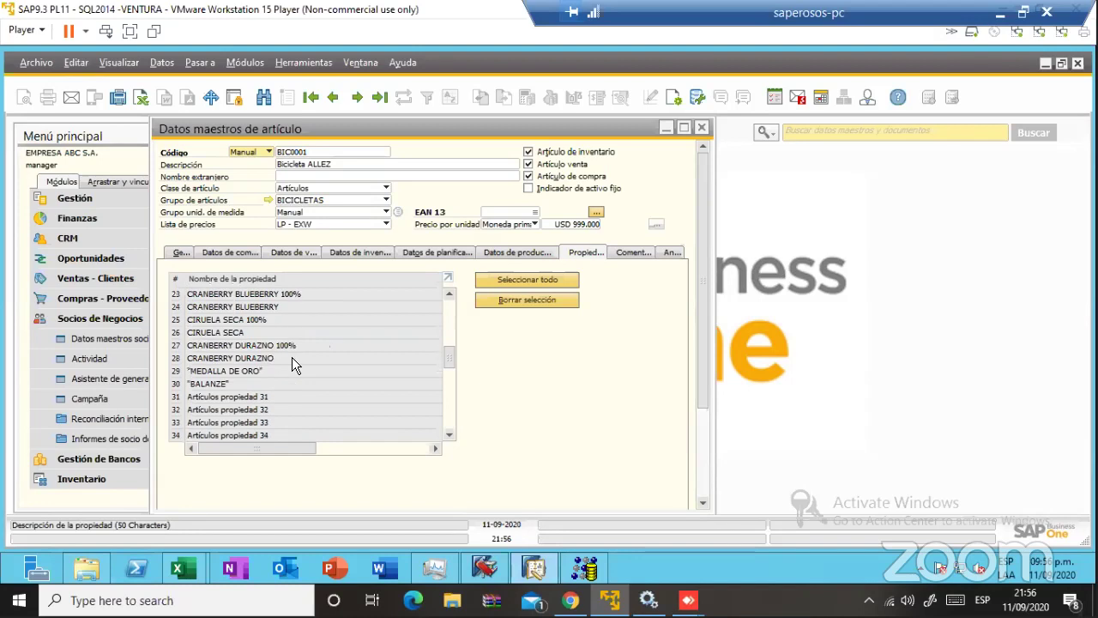
pyautogui.scroll(8, 296, 360)
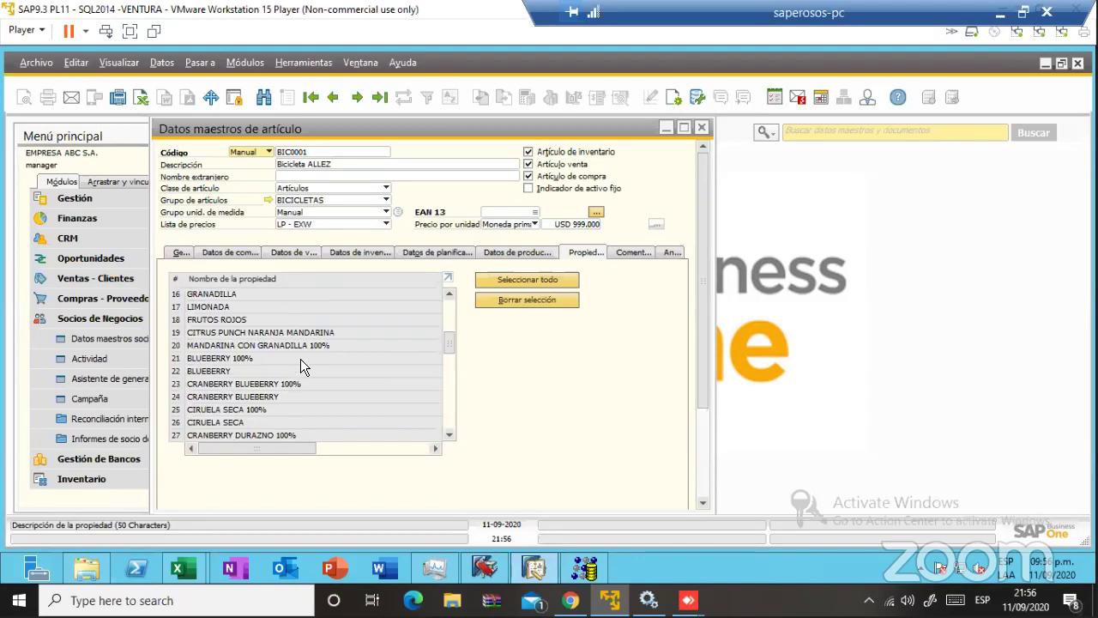
pyautogui.scroll(1, 303, 367)
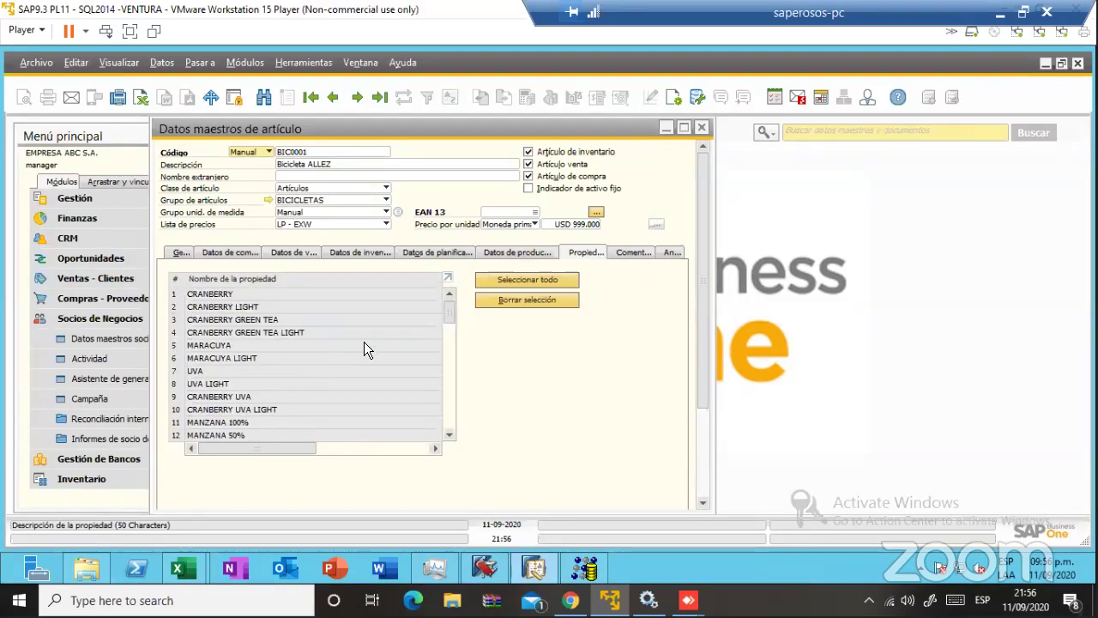
pyautogui.click(634, 253)
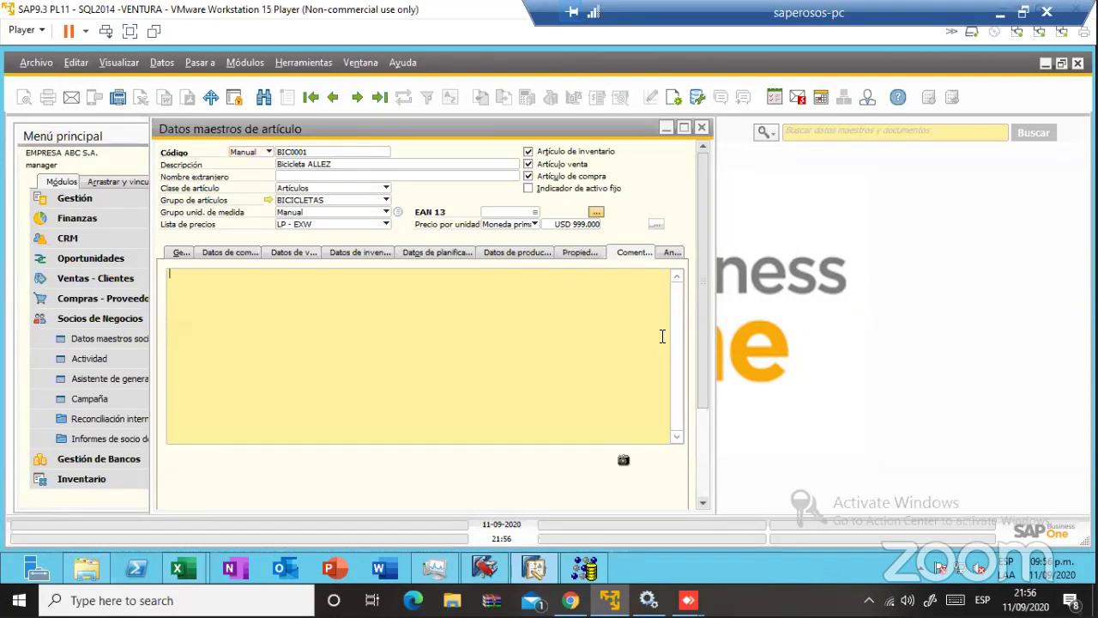
# Step: Select the Información adicional spec table down to Axis Sport on the ALLEZ page, then return to SAP
pyautogui.click(570, 600)
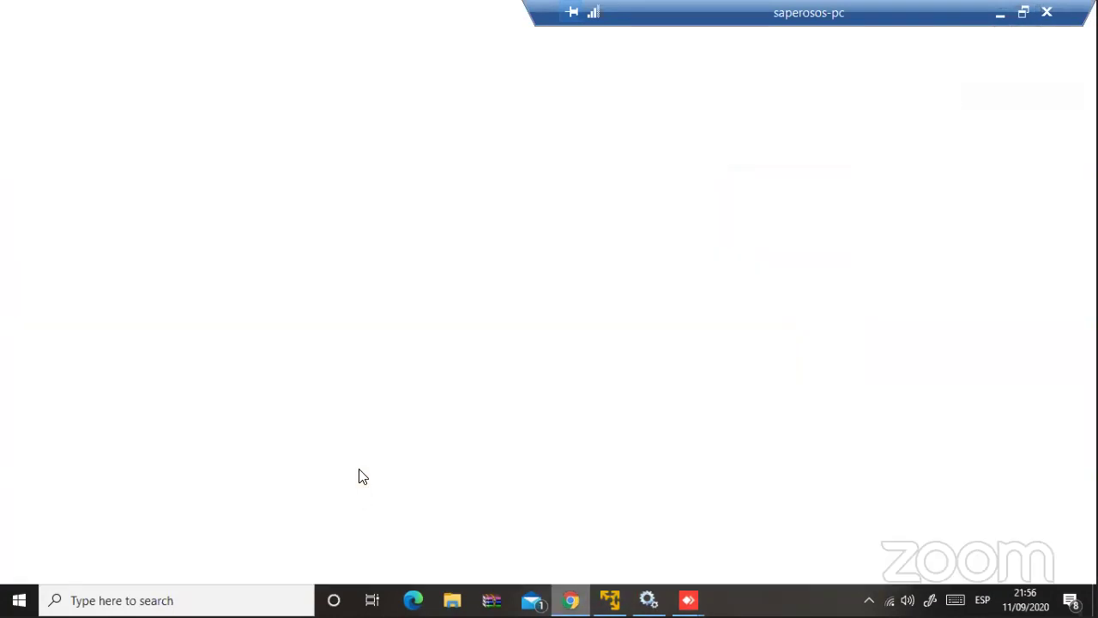
pyautogui.scroll(-10, 311, 443)
pyautogui.scroll(5, 132, 380)
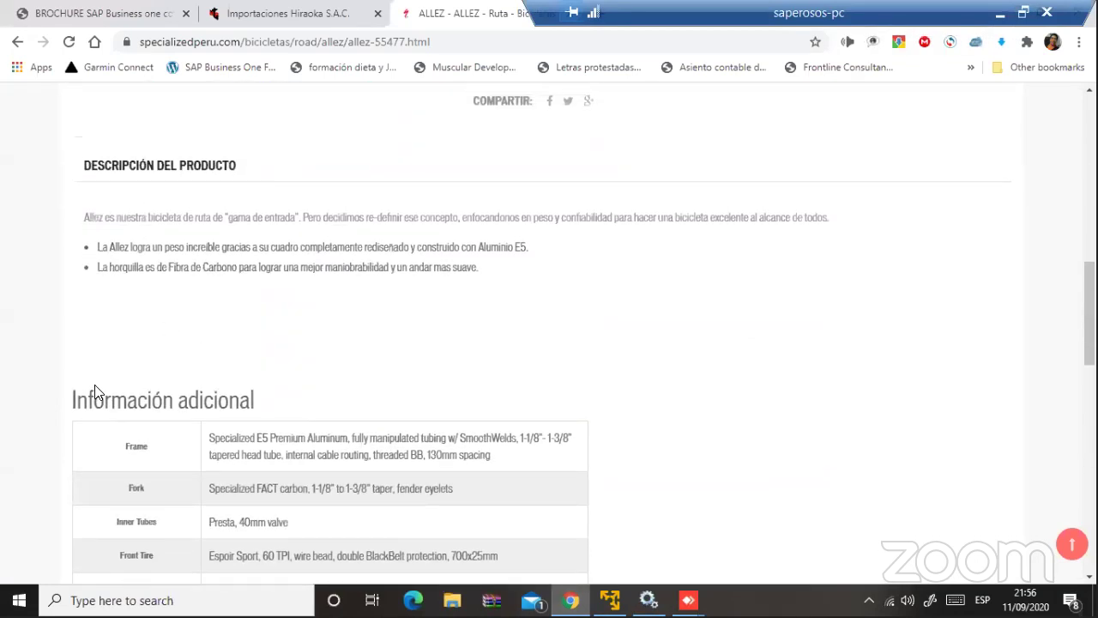
pyautogui.moveTo(74, 400); pyautogui.dragTo(265, 206)
pyautogui.click(75, 400)
pyautogui.scroll(-8, 215, 441)
pyautogui.scroll(-3, 334, 449)
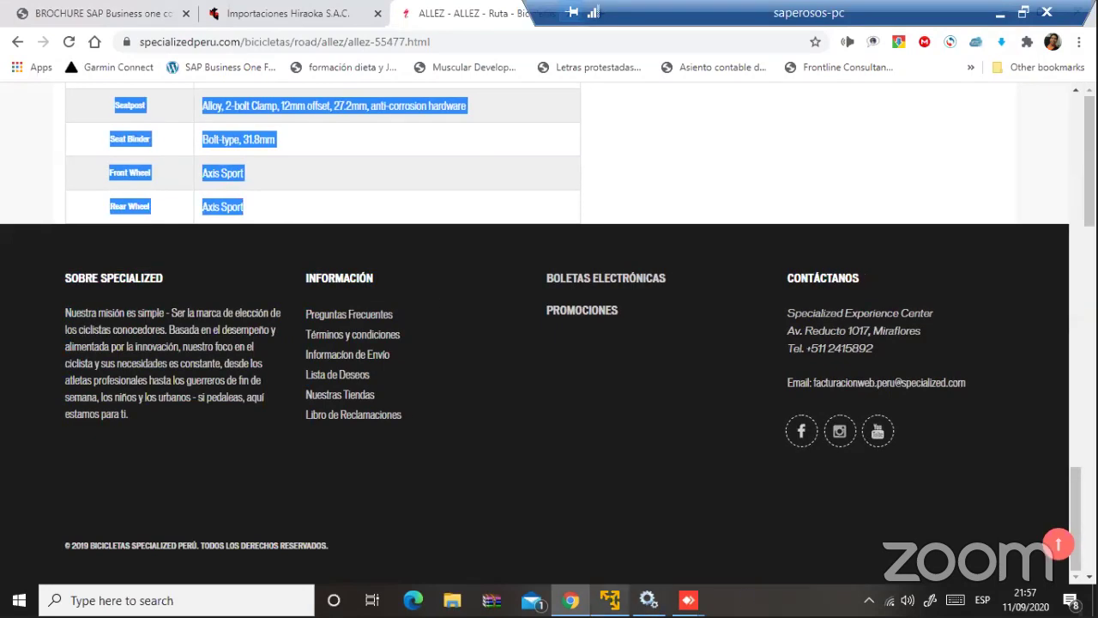
pyautogui.hotkey('alt', 'Tab')
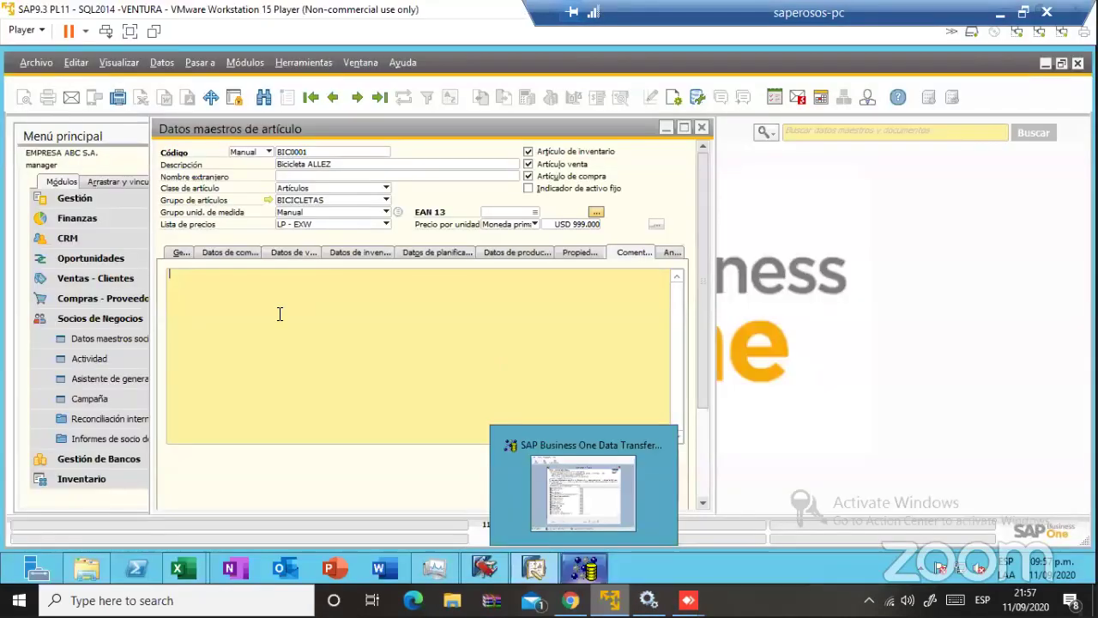
# Step: Paste the bike specs into comments and attach the Aplicar BPVS Word file from the Desktop
pyautogui.hotkey('ctrl', 'v')
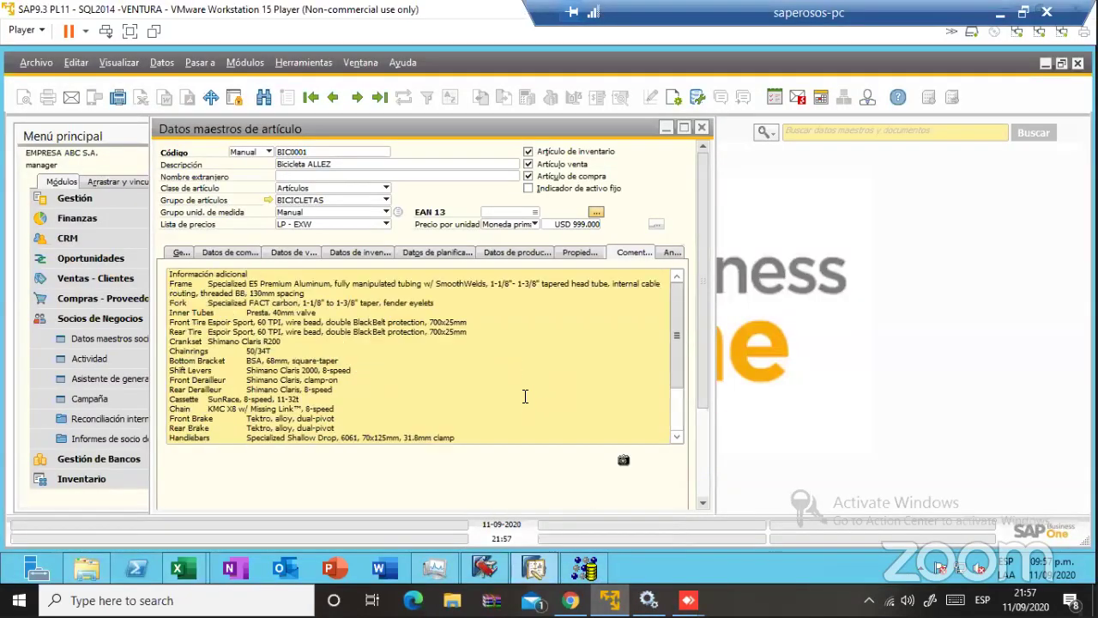
pyautogui.scroll(-2, 523, 386)
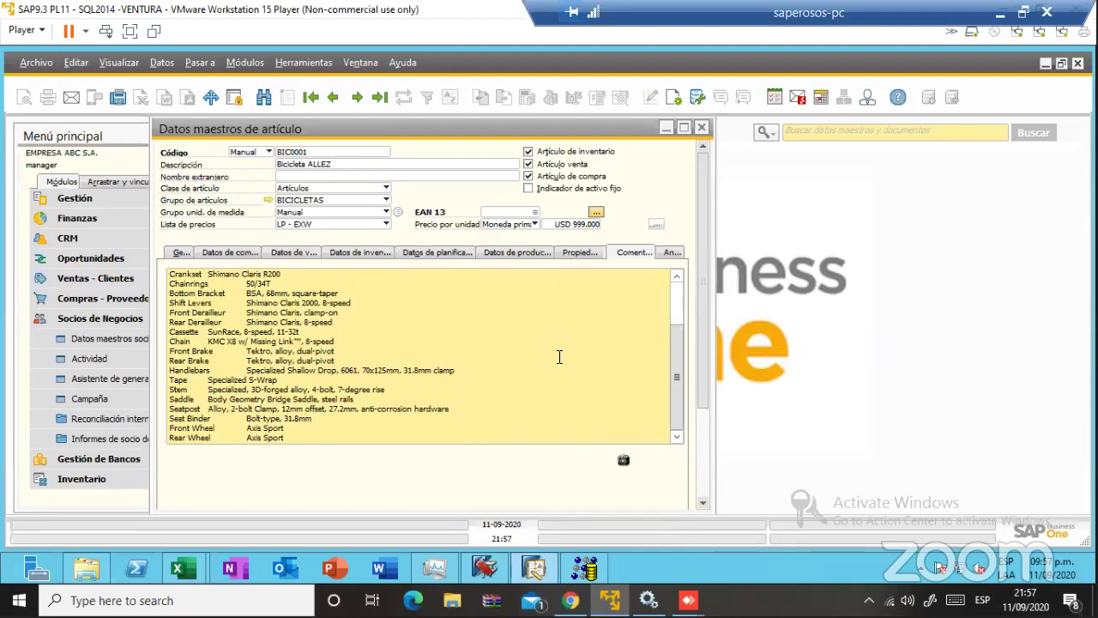
pyautogui.click(671, 254)
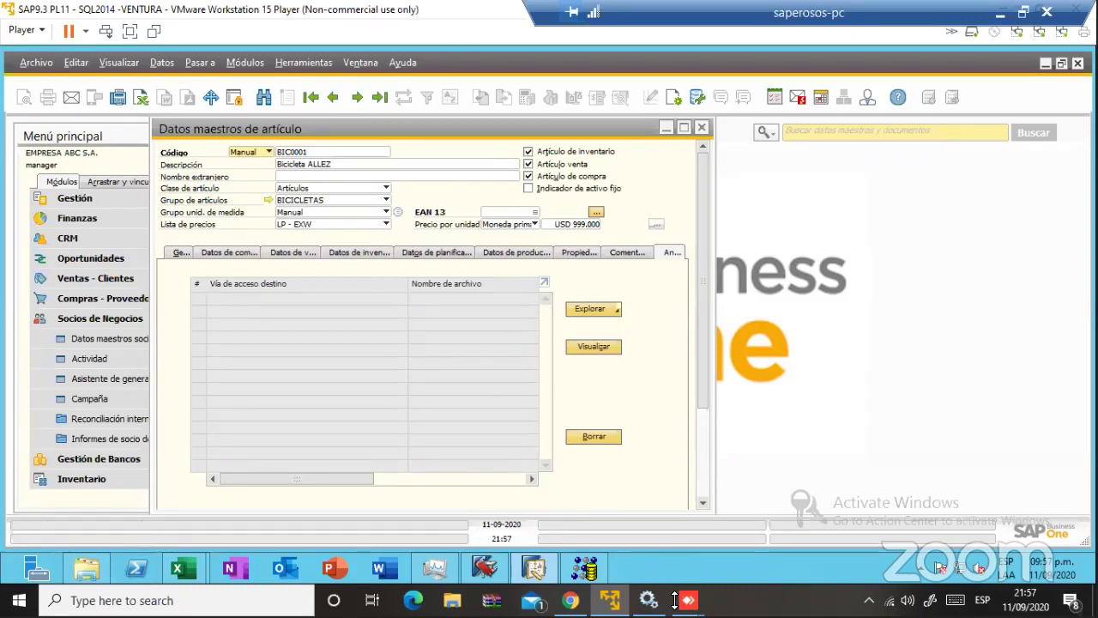
pyautogui.click(599, 309)
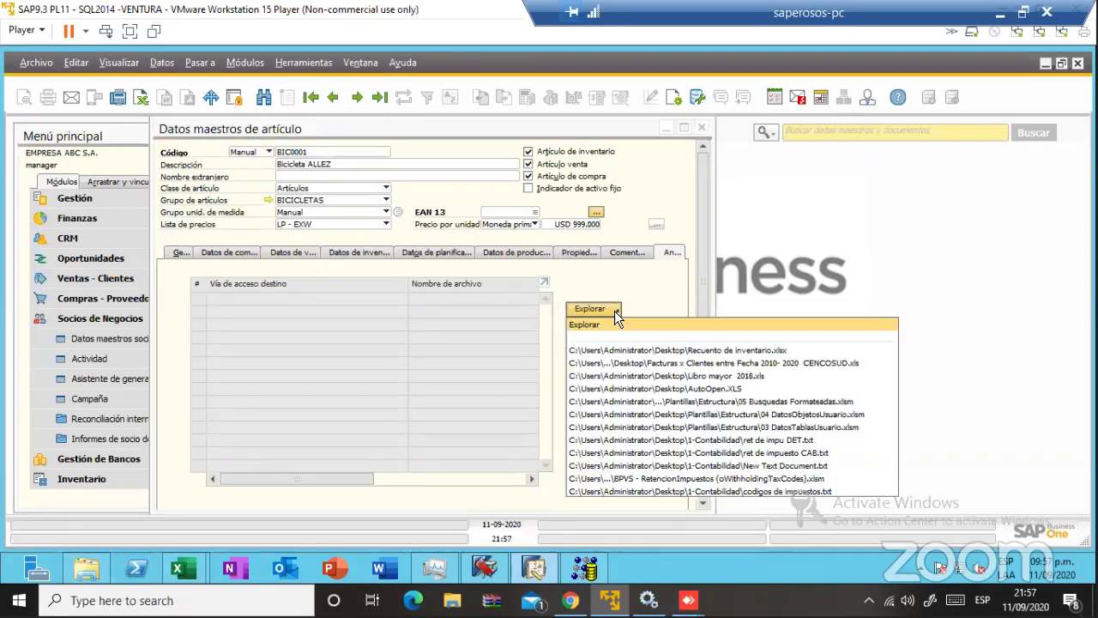
pyautogui.click(608, 326)
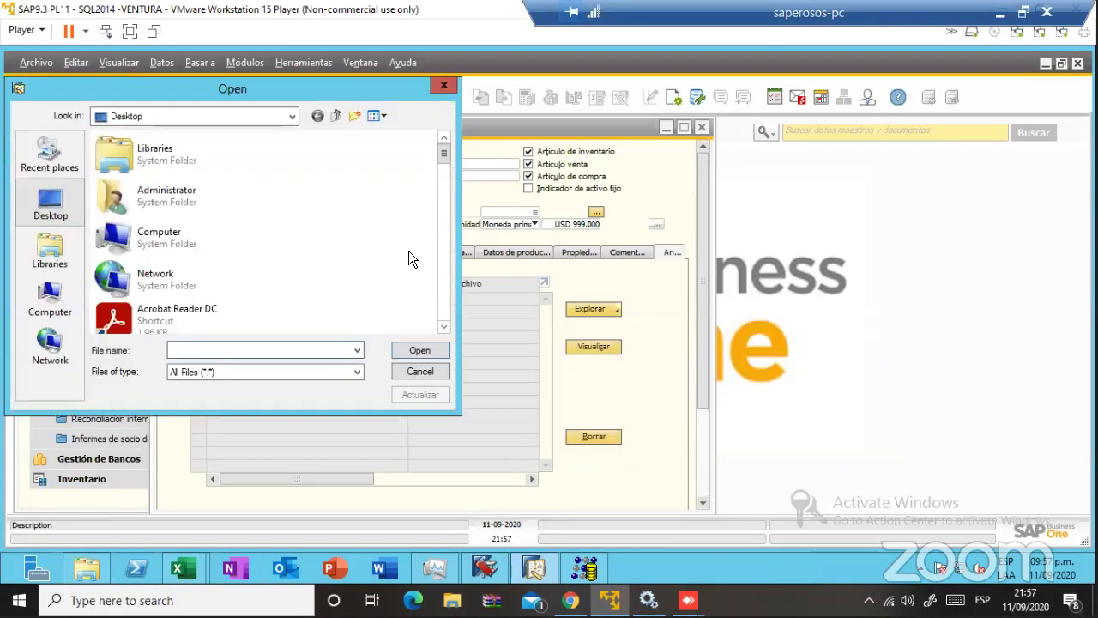
pyautogui.moveTo(445, 159); pyautogui.dragTo(444, 230)
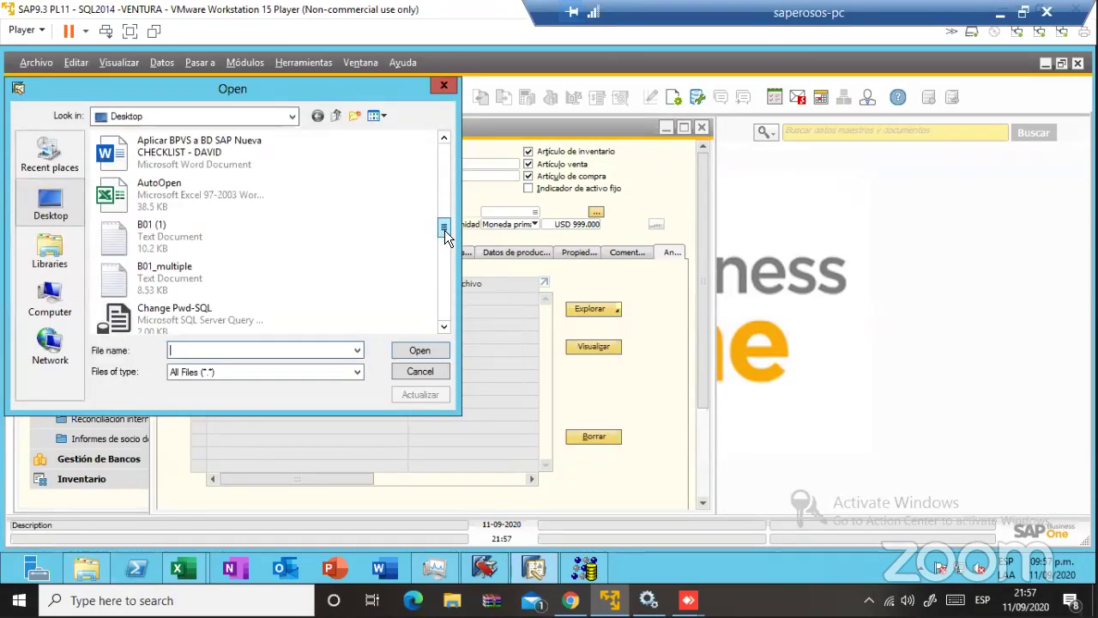
pyautogui.click(190, 321)
pyautogui.click(199, 144)
pyautogui.click(419, 350)
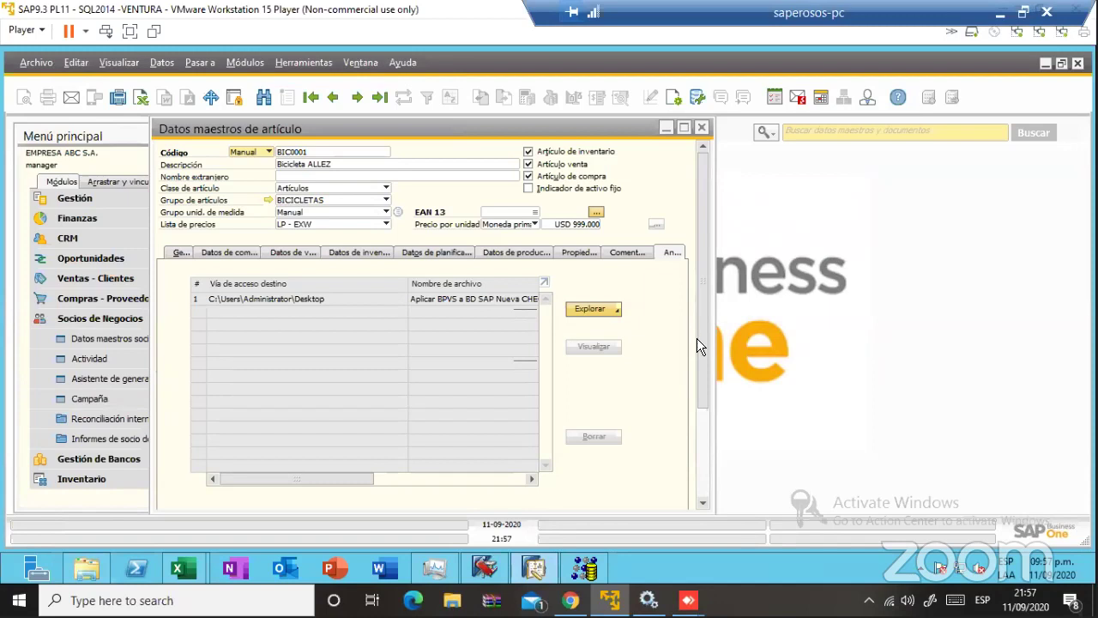
# Step: Create item BIC0001
pyautogui.moveTo(696, 384); pyautogui.dragTo(709, 463)
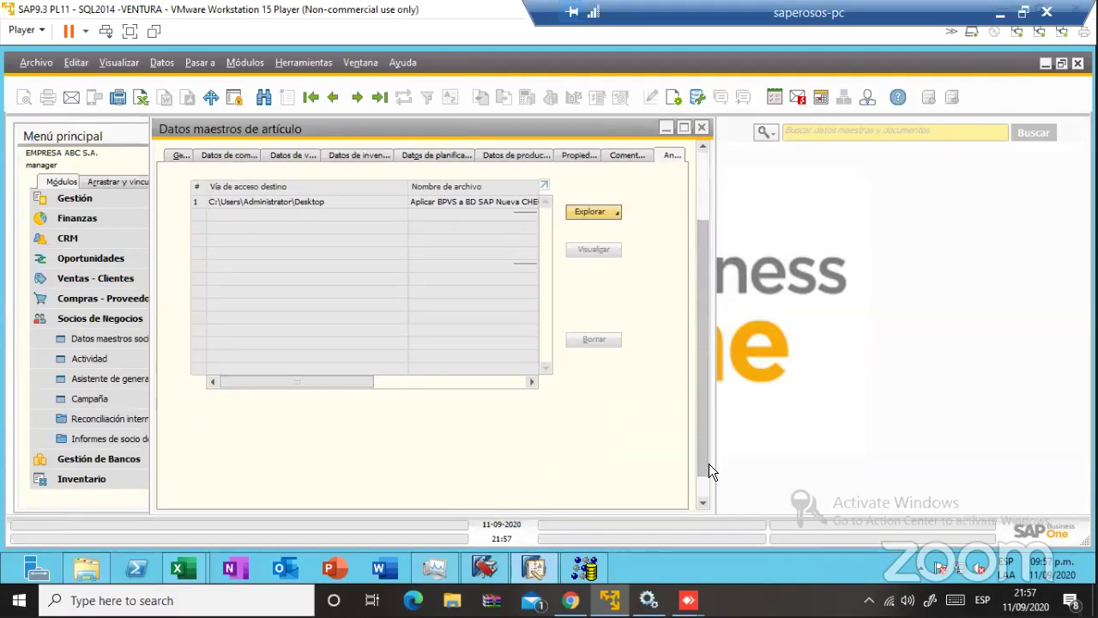
pyautogui.scroll(-1, 469, 453)
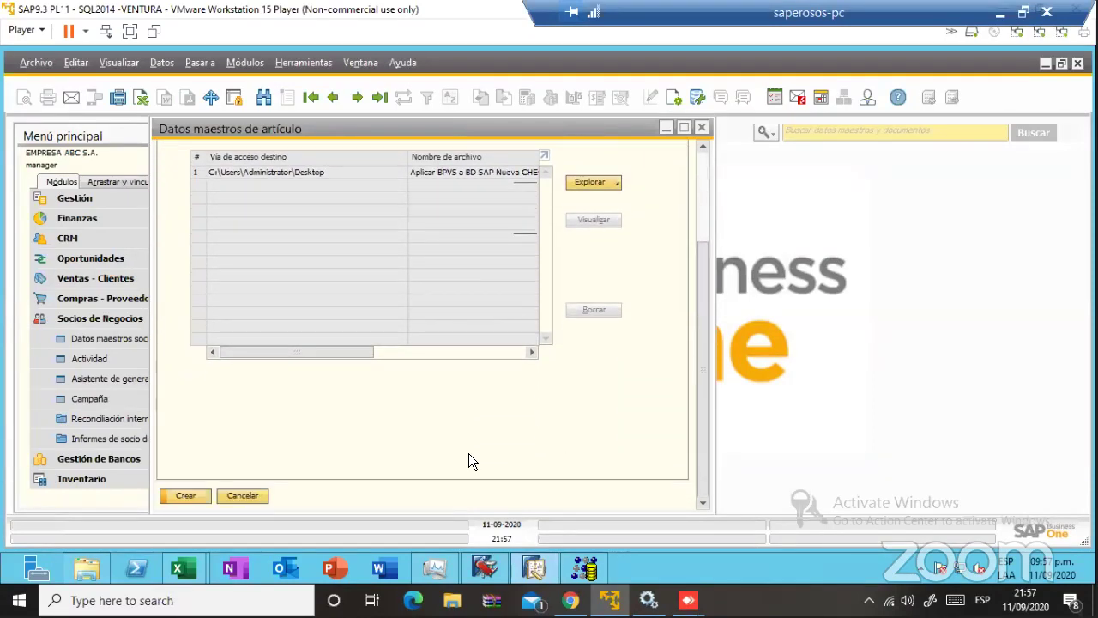
pyautogui.click(199, 497)
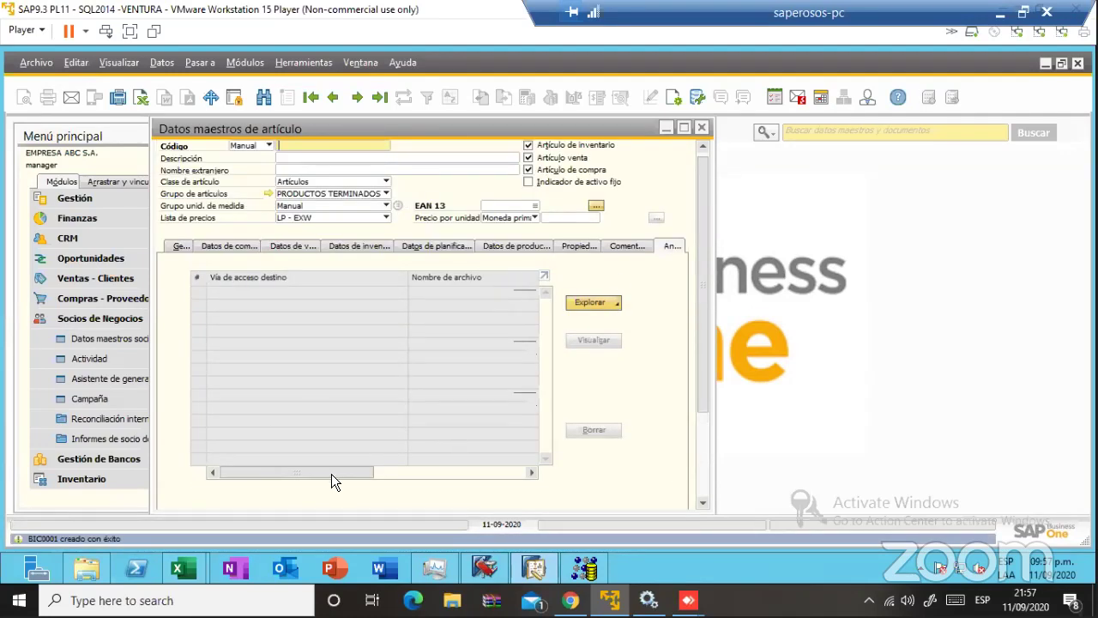
# Step: Close the item window and open an empty Datos maestros de artículo from Inventario, with Descripción in focus
pyautogui.moveTo(369, 477); pyautogui.dragTo(200, 498)
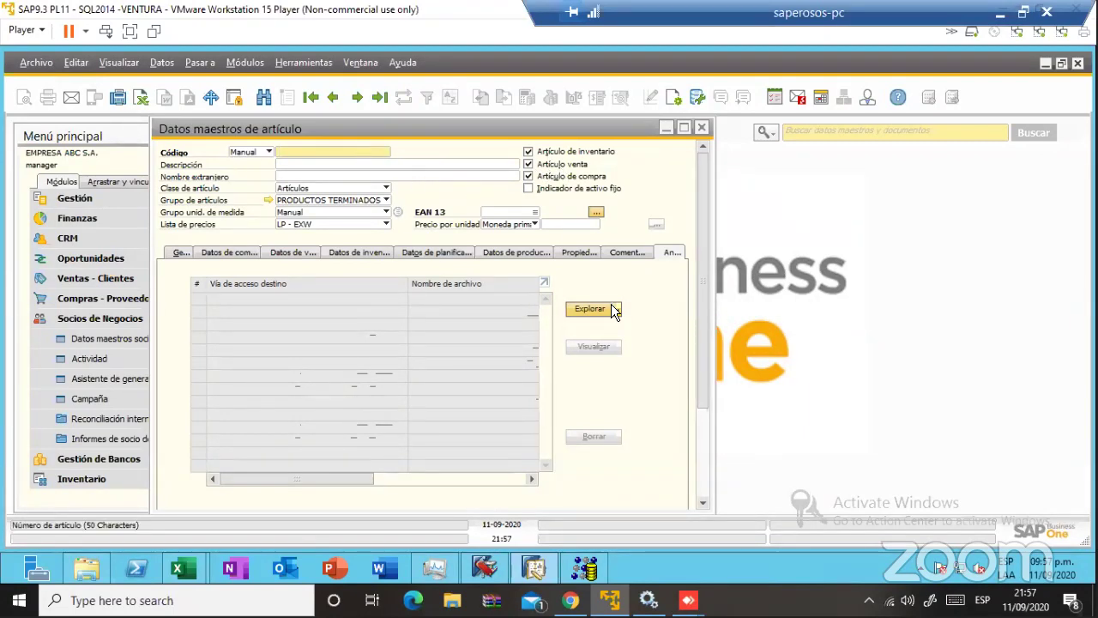
pyautogui.click(701, 128)
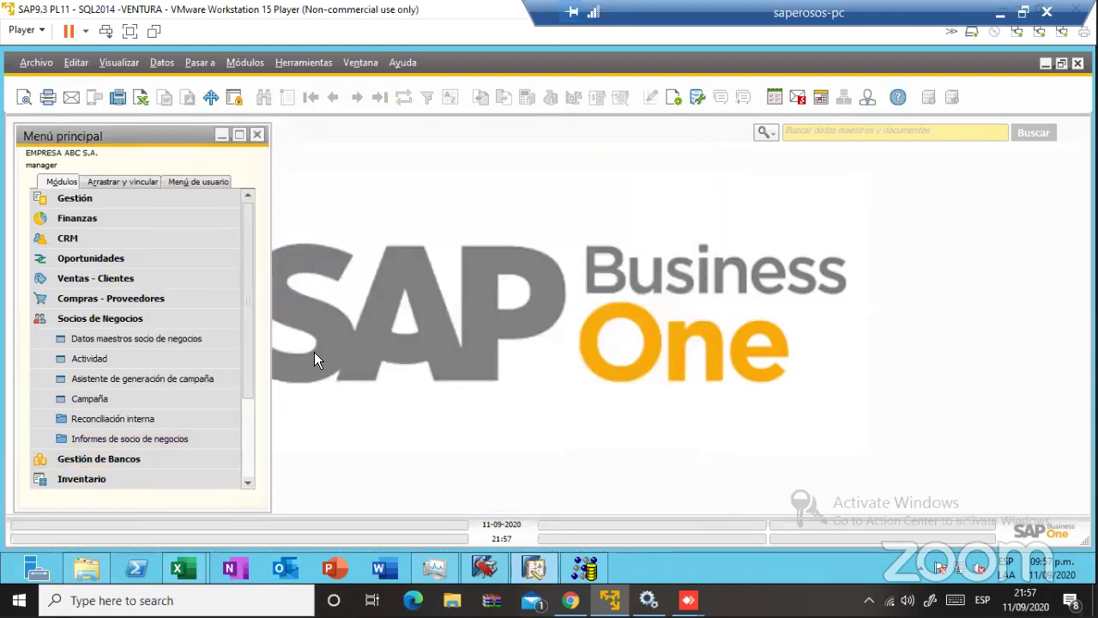
pyautogui.click(165, 323)
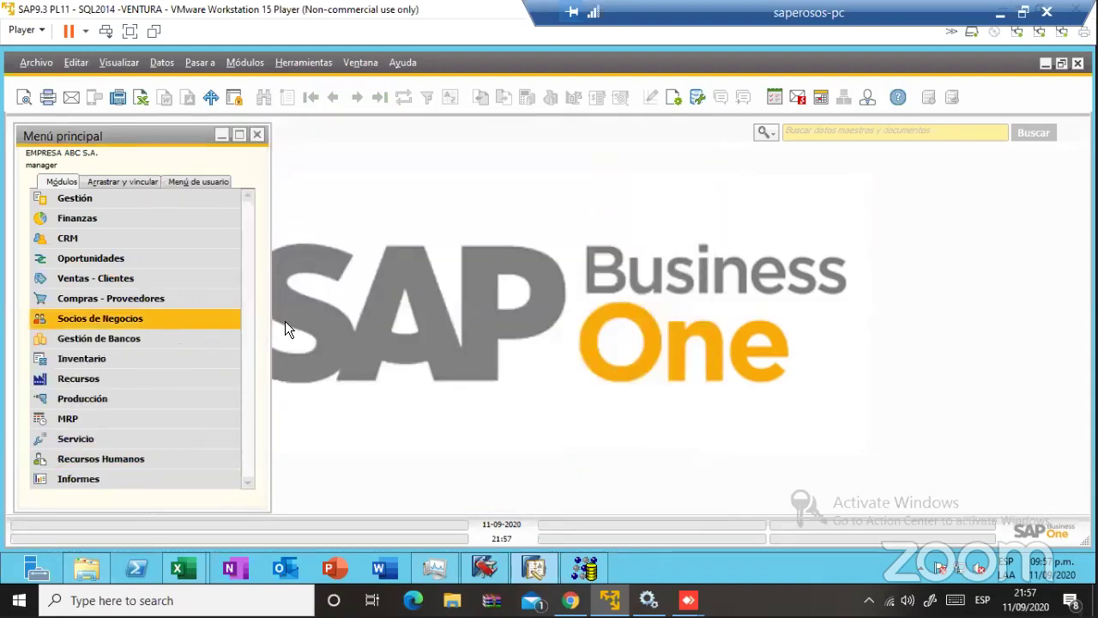
pyautogui.click(144, 361)
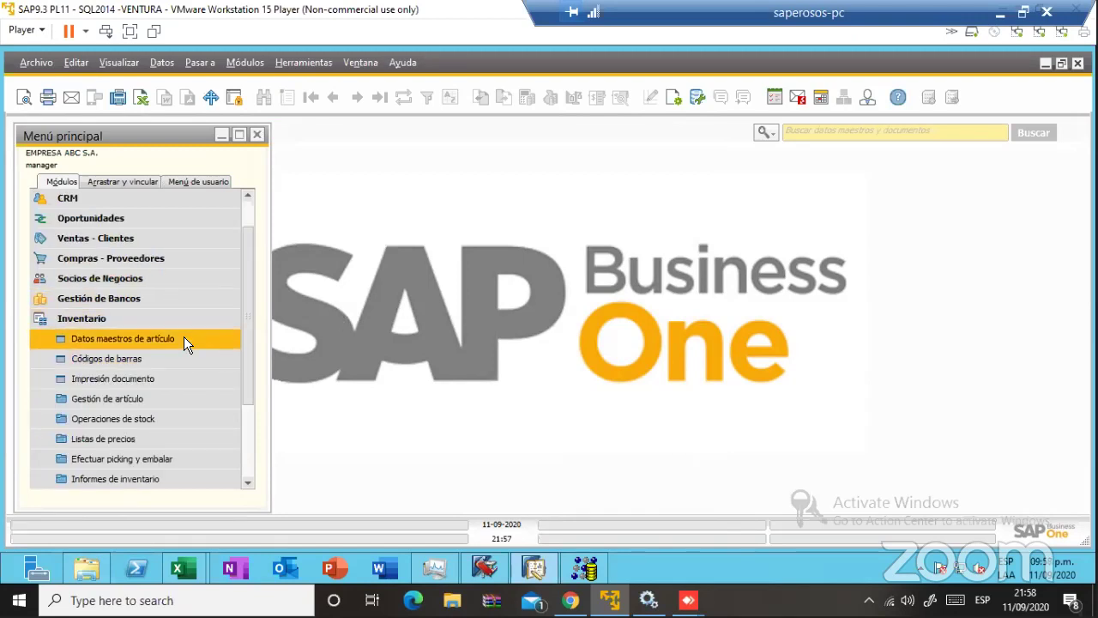
pyautogui.click(184, 338)
pyautogui.click(307, 162)
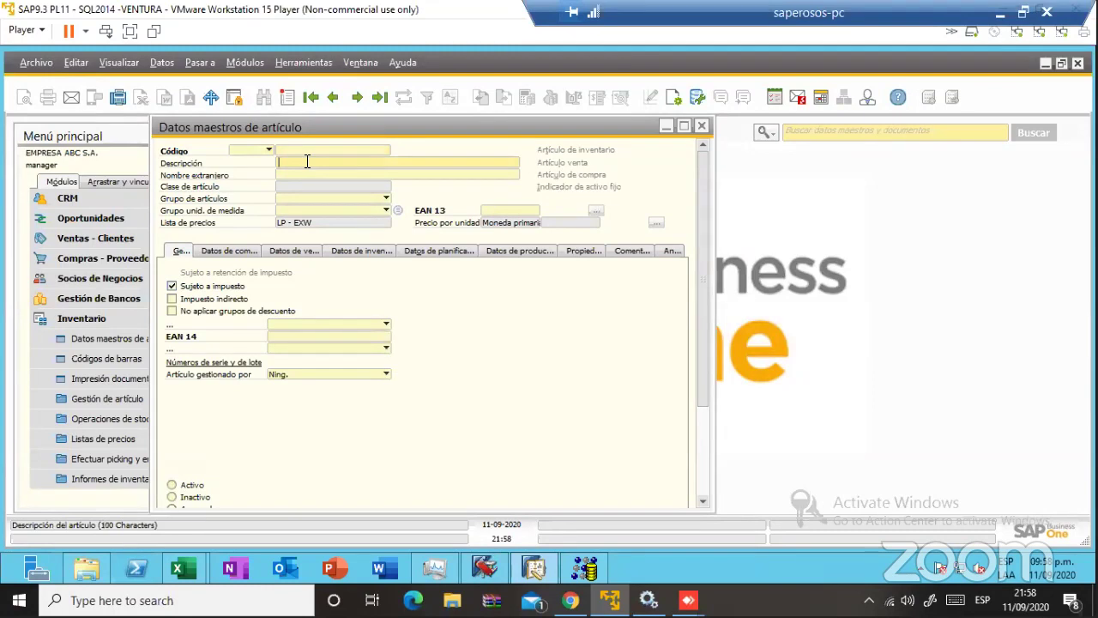
# Step: Search '*bic' in Descripción to bring up item BIC0001 Bicicleta ALLEZ
pyautogui.write('*bici')
pyautogui.press('Return')
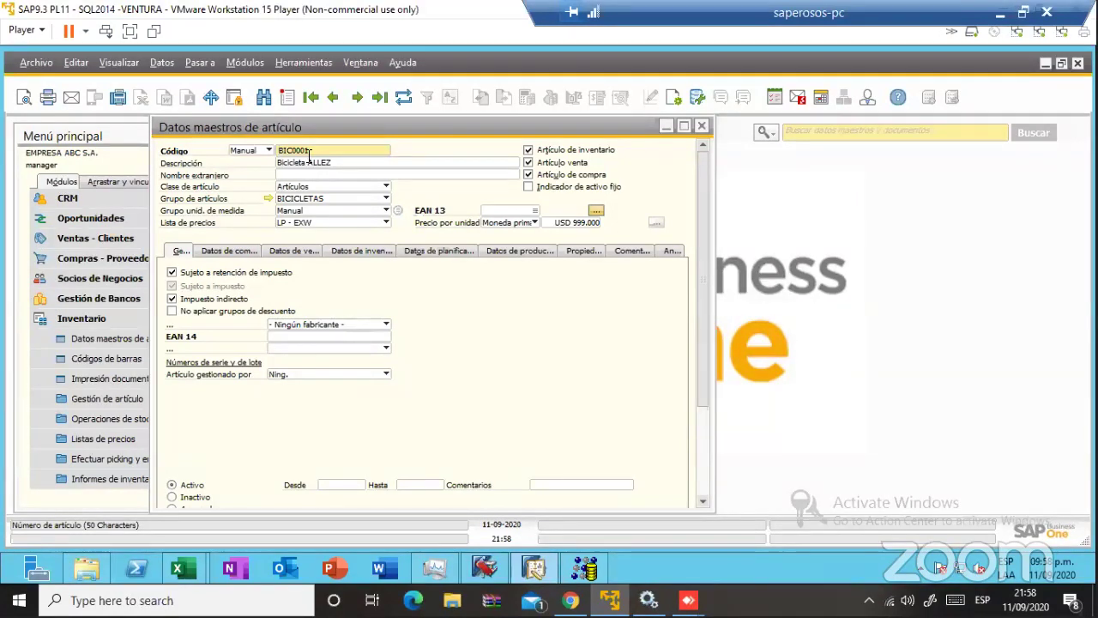
pyautogui.click(332, 169)
pyautogui.click(315, 166)
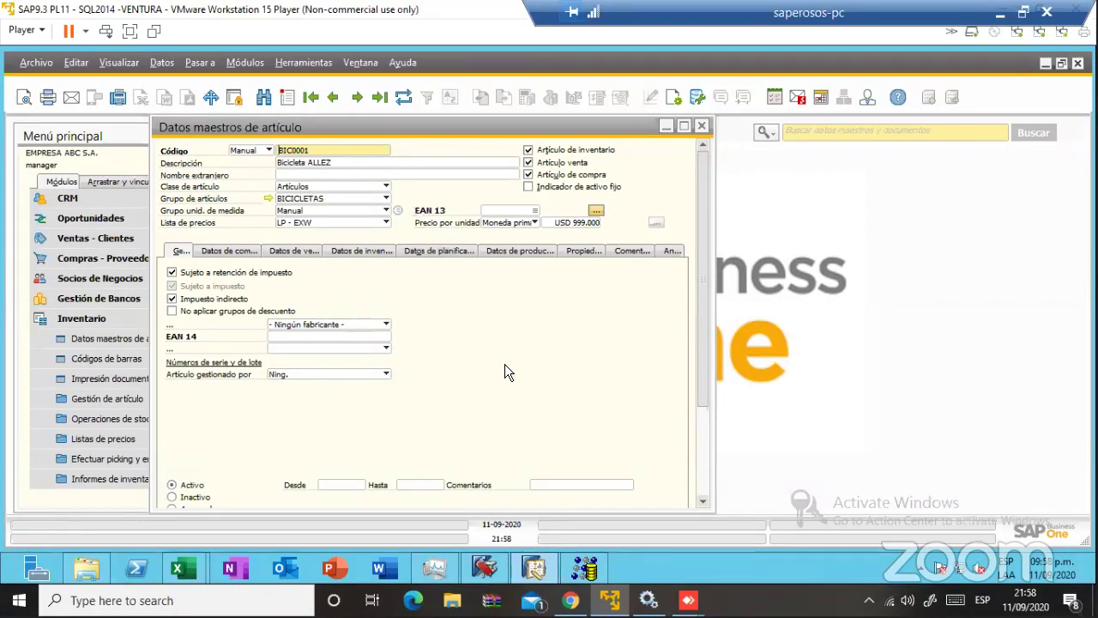
pyautogui.scroll(-1, 507, 374)
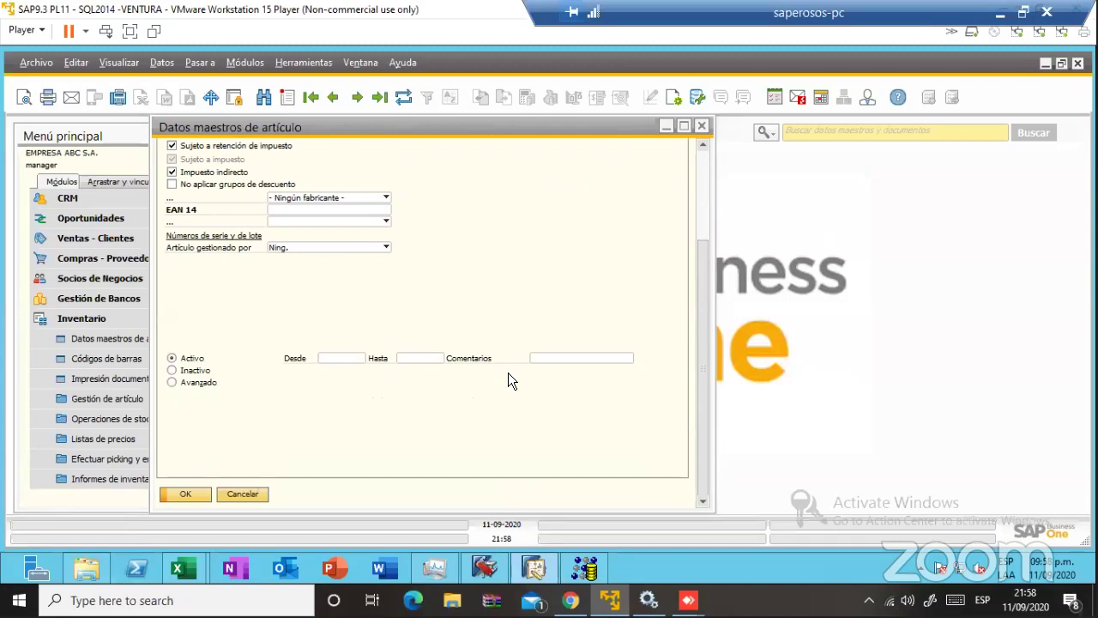
pyautogui.scroll(5, 508, 373)
# Step: Review the item's Compras, Inventario, Planificación, Producción, Propiedades, Comentarios and Anexos tabs
pyautogui.click(230, 251)
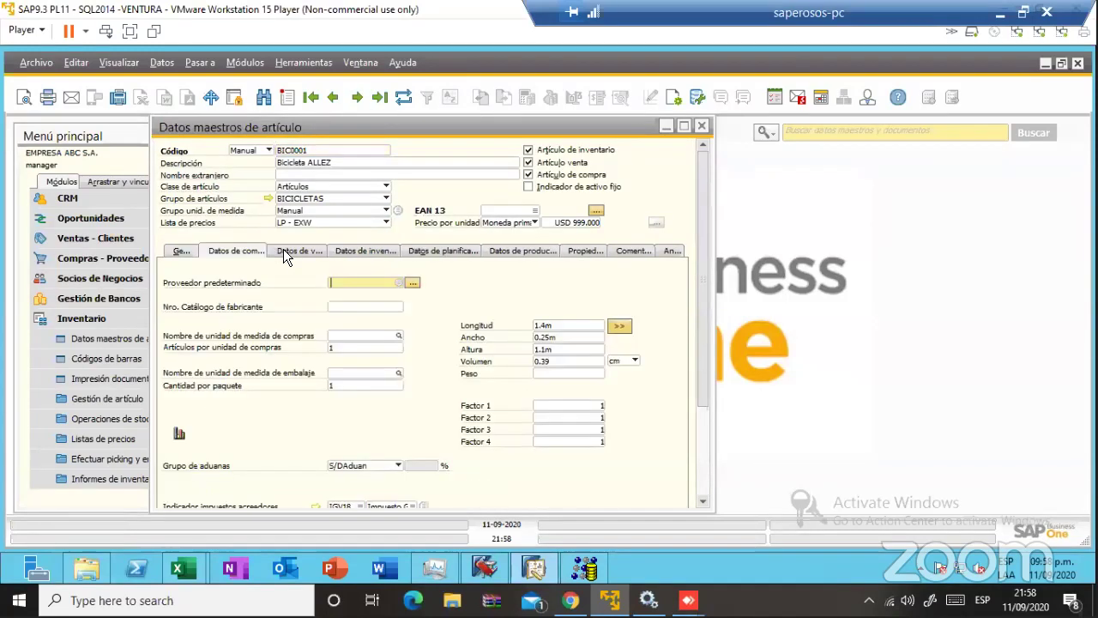
pyautogui.click(381, 250)
pyautogui.click(443, 250)
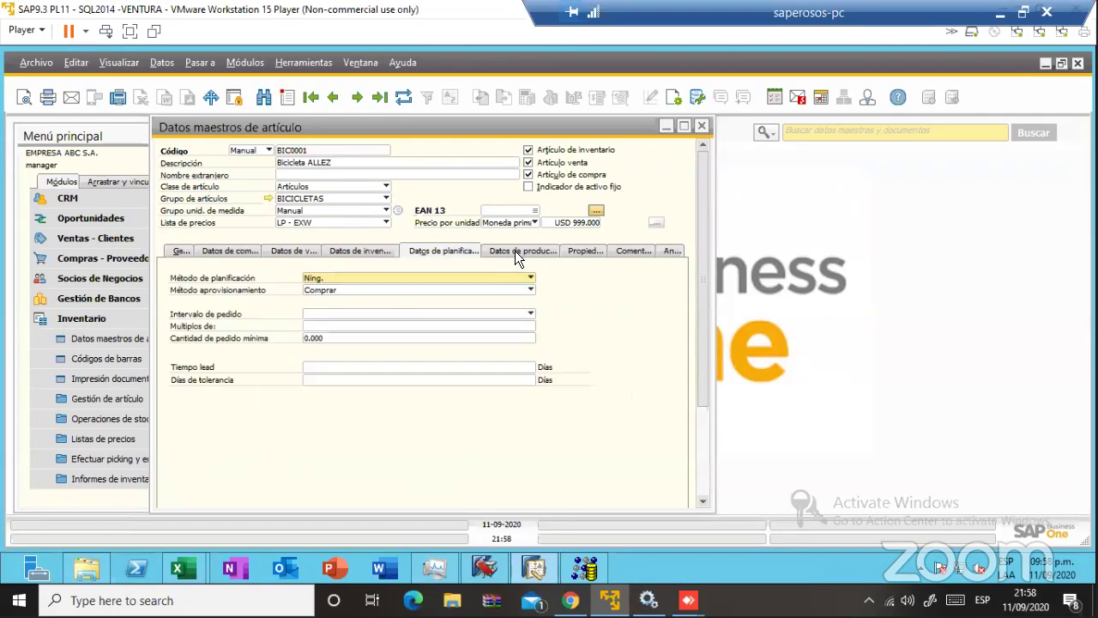
pyautogui.click(523, 250)
pyautogui.click(579, 250)
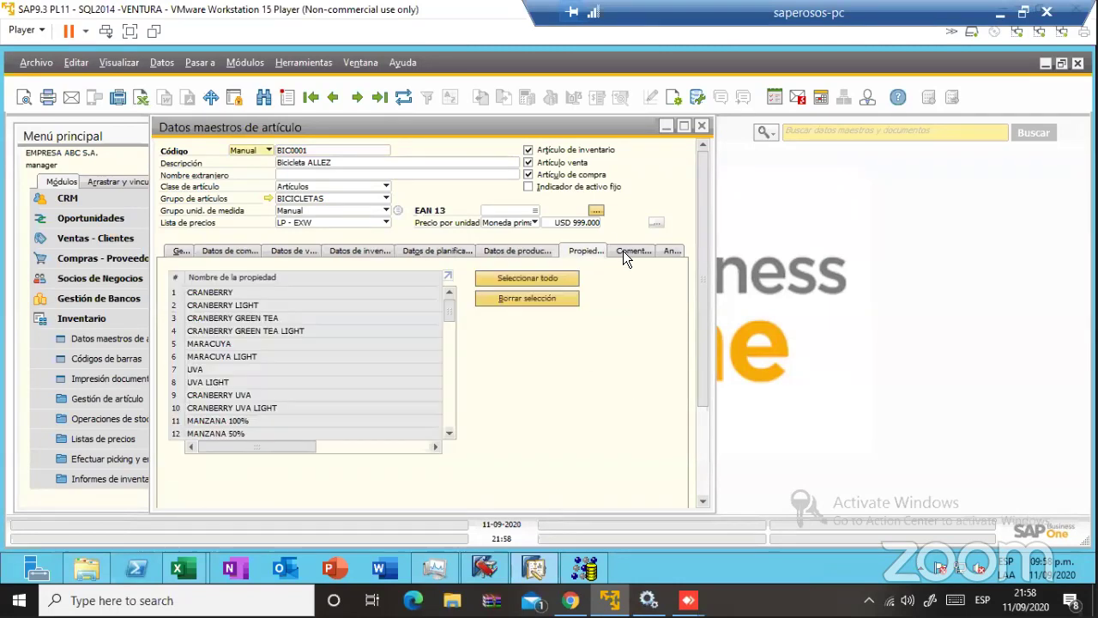
pyautogui.click(623, 250)
pyautogui.scroll(-2, 377, 373)
pyautogui.scroll(2, 366, 367)
pyautogui.scroll(-2, 367, 377)
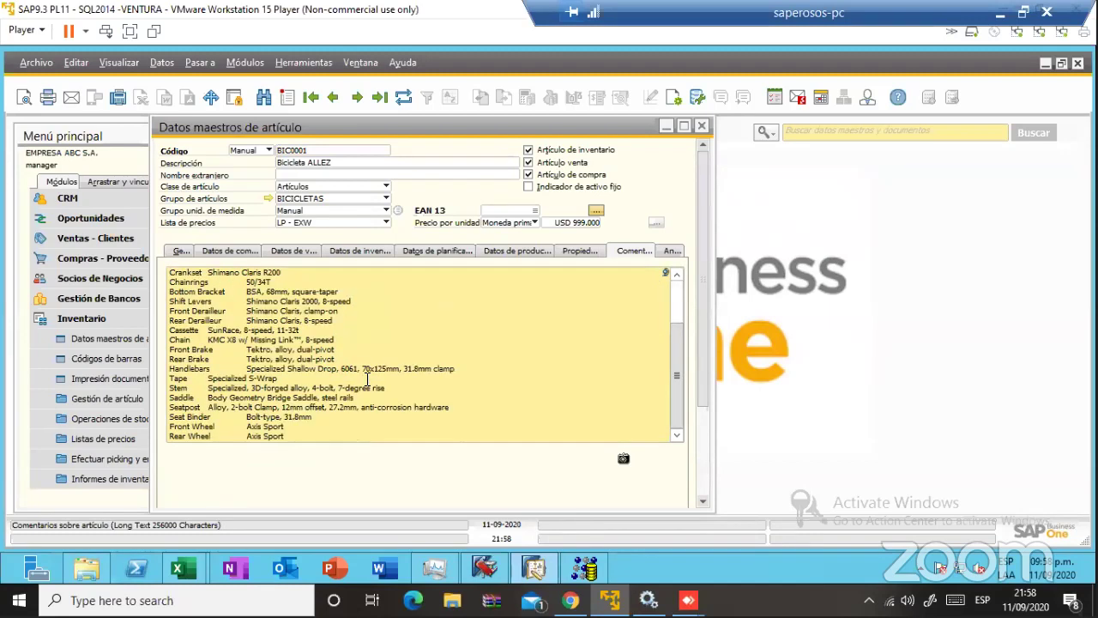
pyautogui.scroll(2, 324, 348)
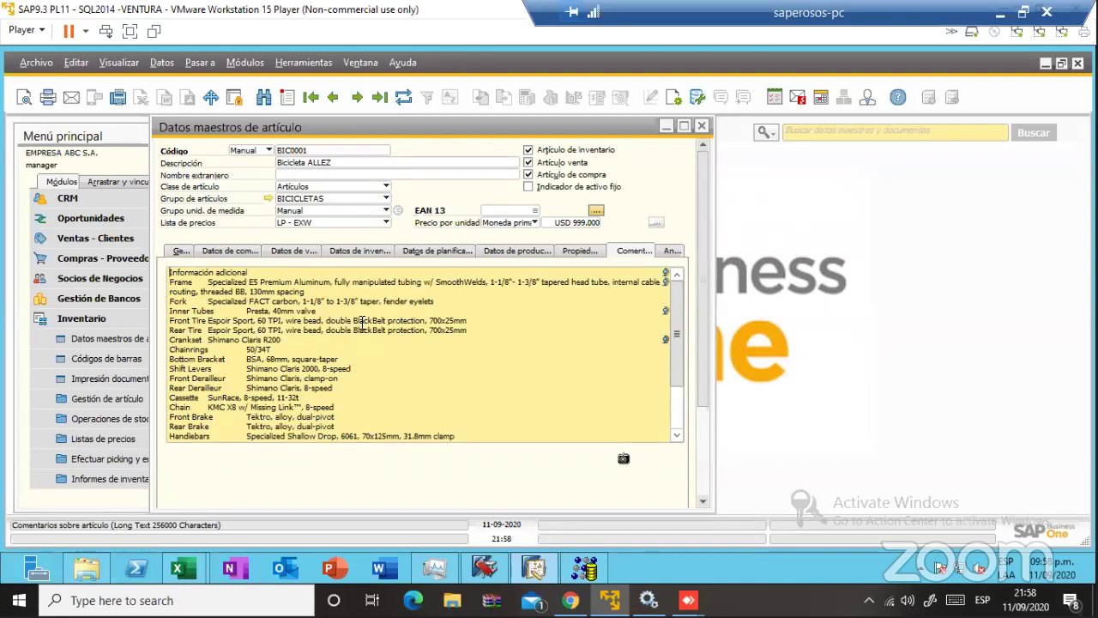
pyautogui.click(671, 250)
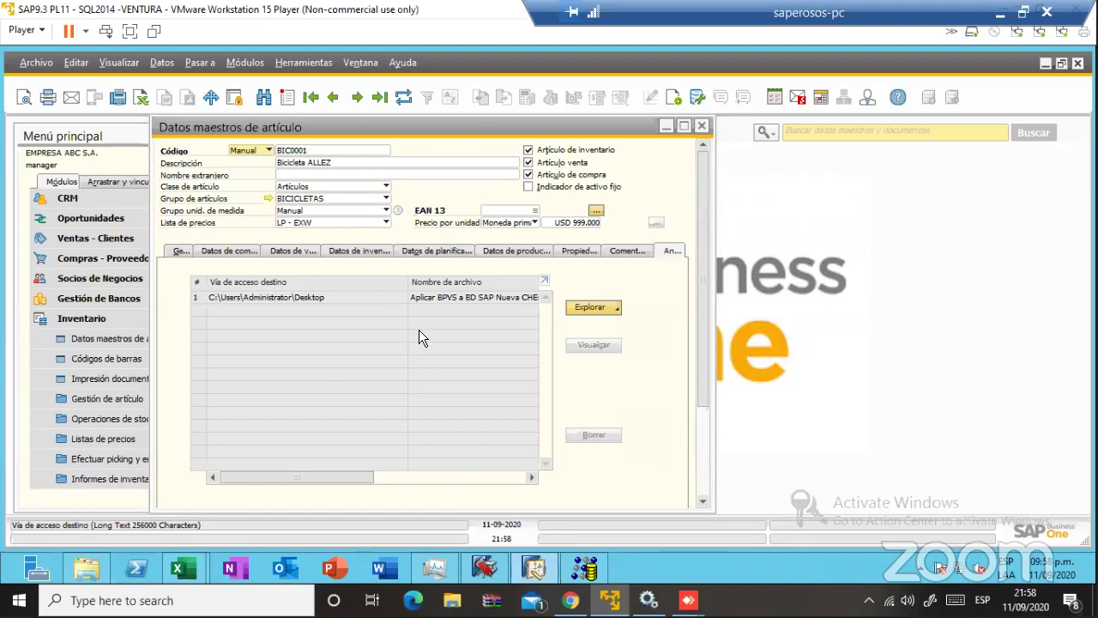
pyautogui.click(280, 295)
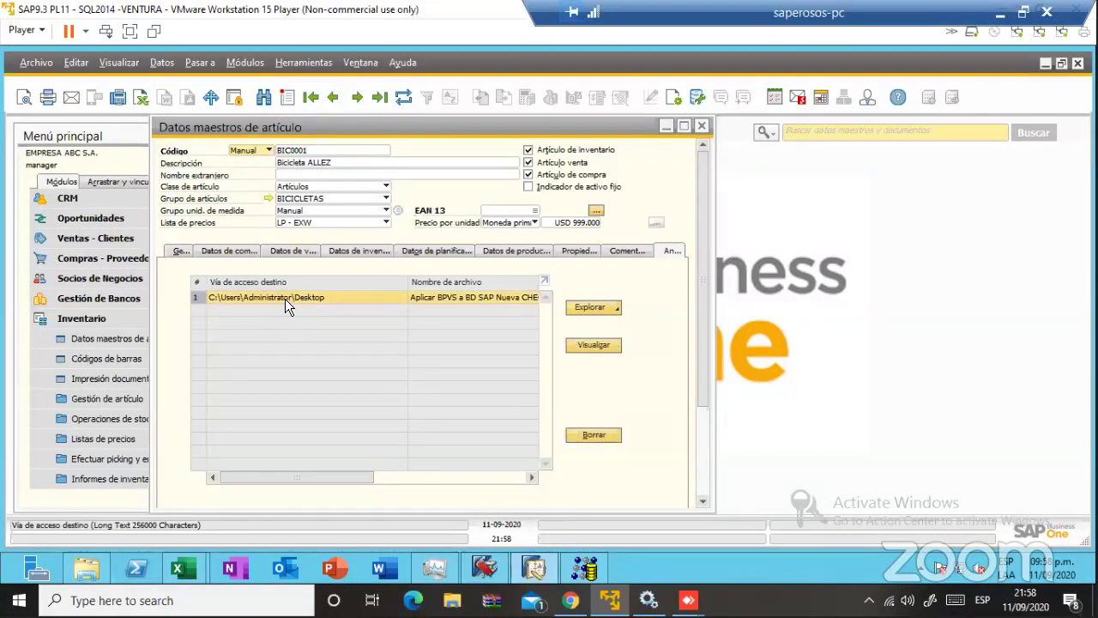
pyautogui.doubleClick(289, 298)
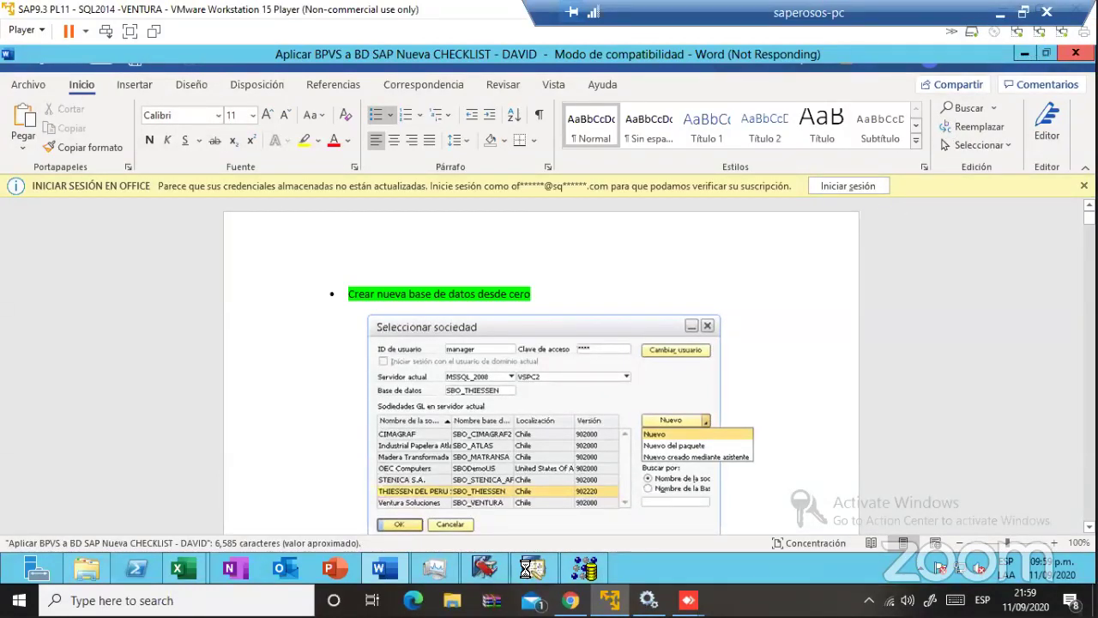
pyautogui.click(533, 570)
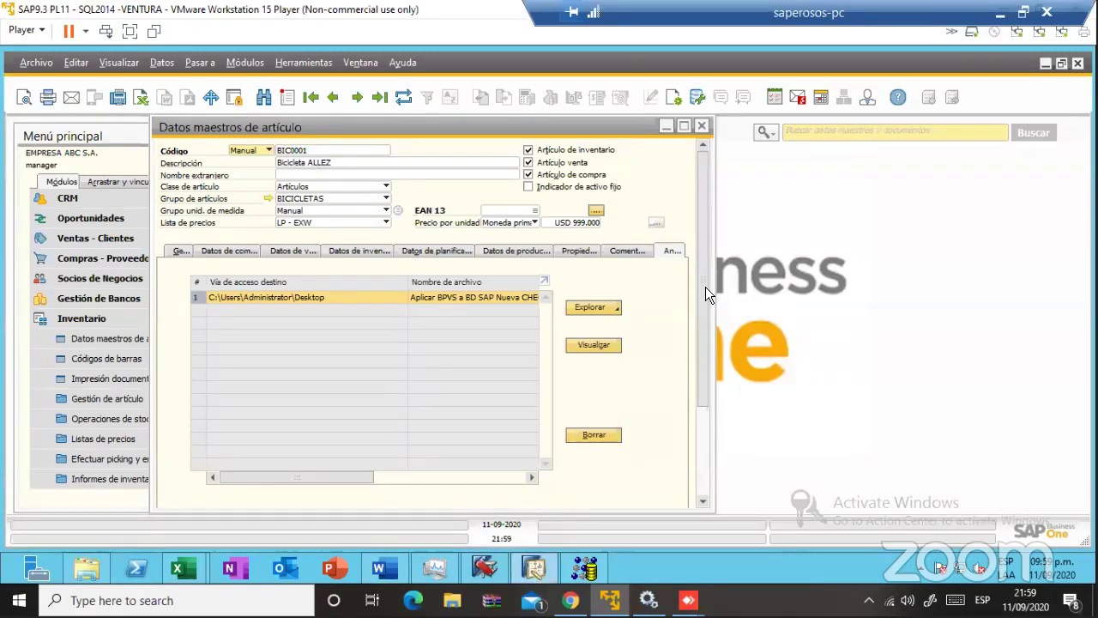
pyautogui.moveTo(699, 331); pyautogui.dragTo(707, 184)
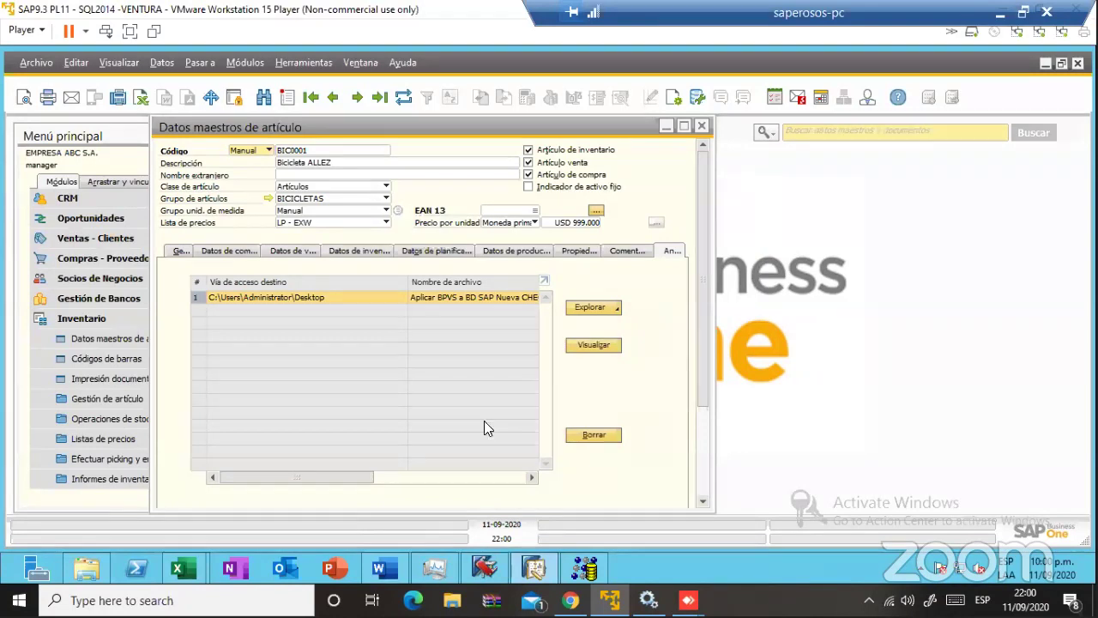
# Step: Switch item BIC0001 from the Anexos tab back to its General tab
pyautogui.click(171, 249)
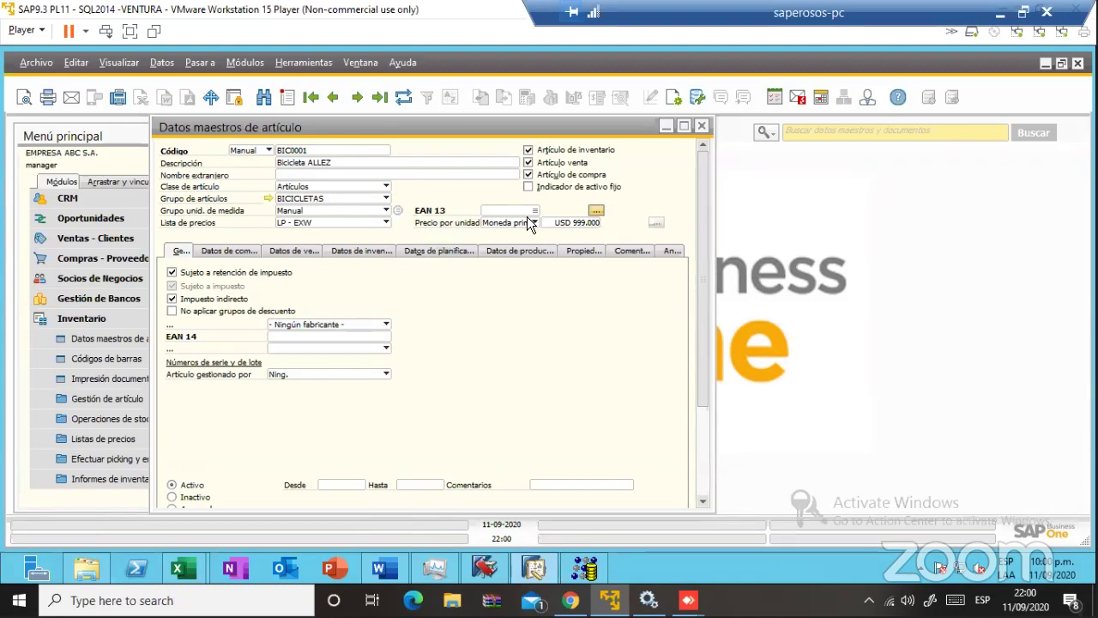
pyautogui.click(594, 211)
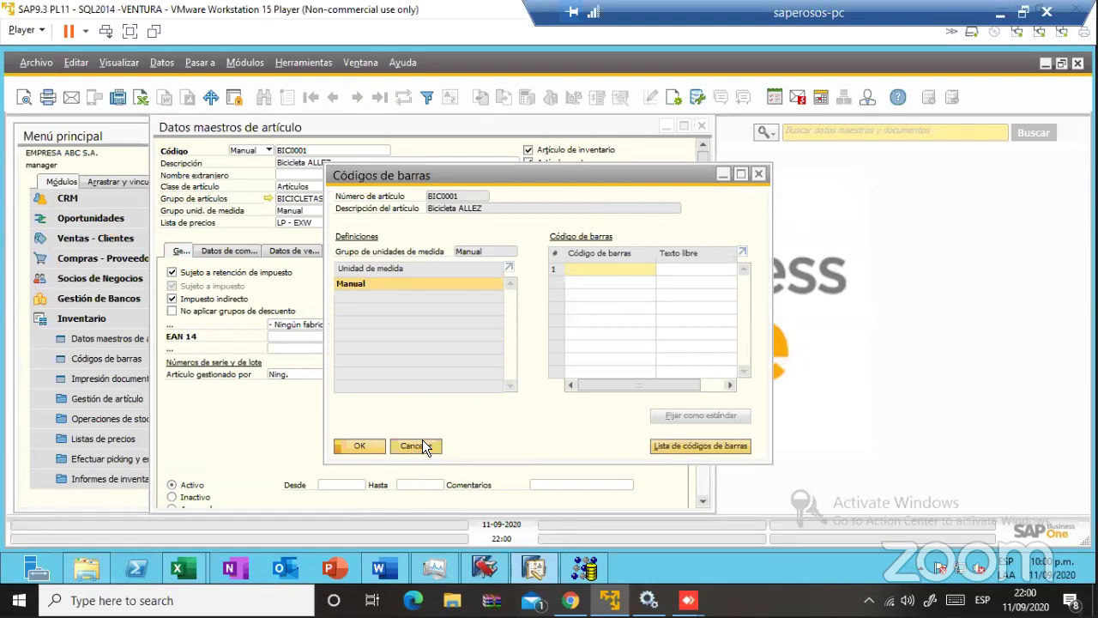
pyautogui.click(417, 445)
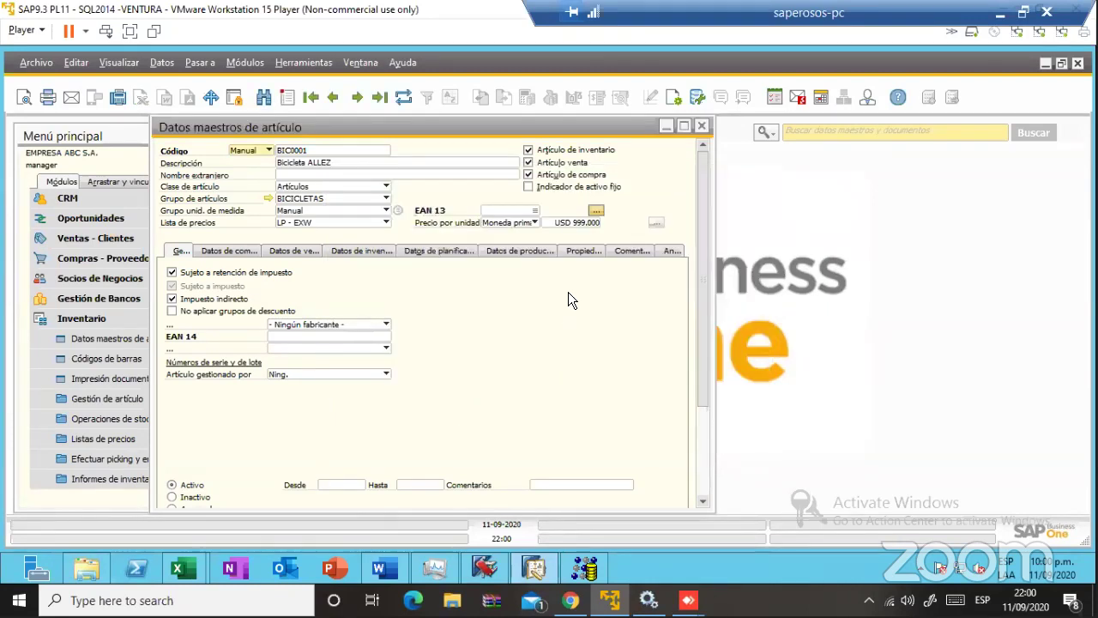
pyautogui.click(597, 211)
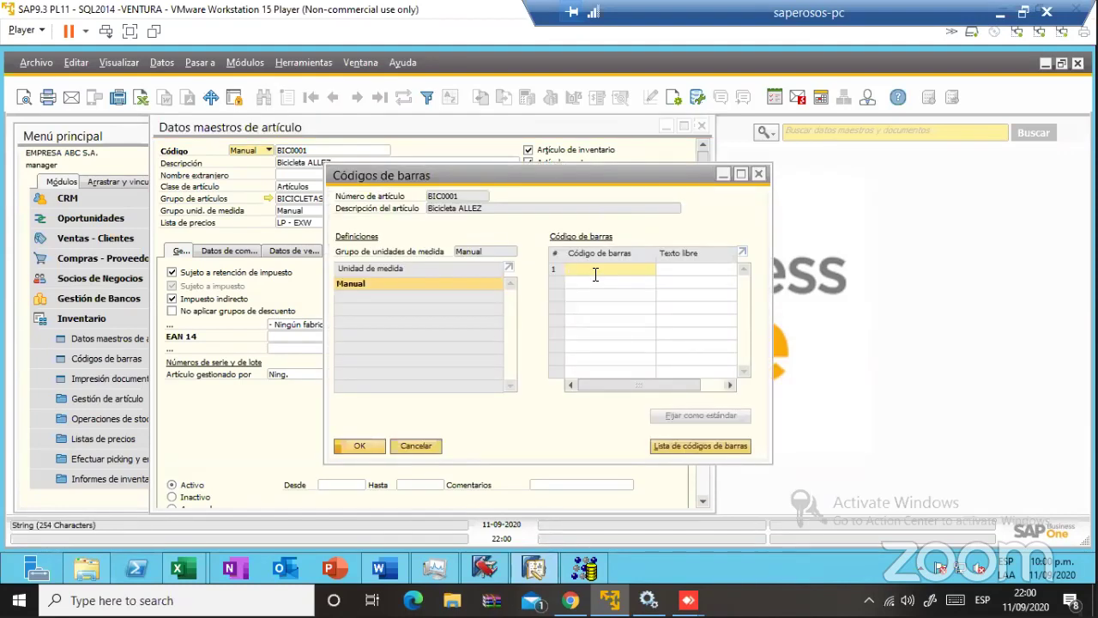
pyautogui.write('59324597543987')
pyautogui.press('BackSpace')
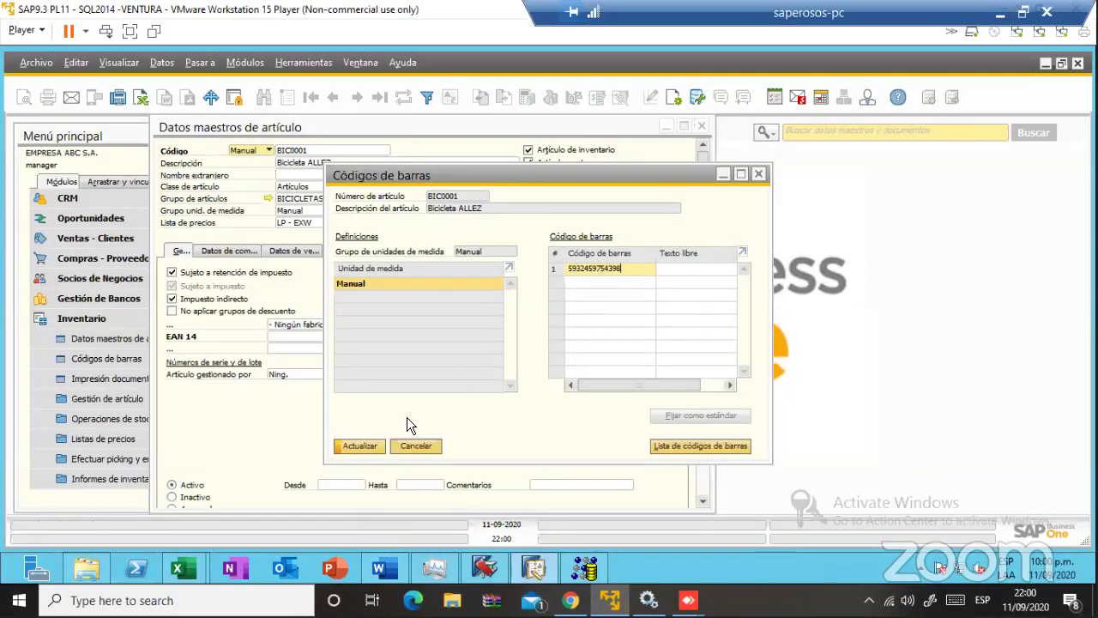
pyautogui.click(366, 450)
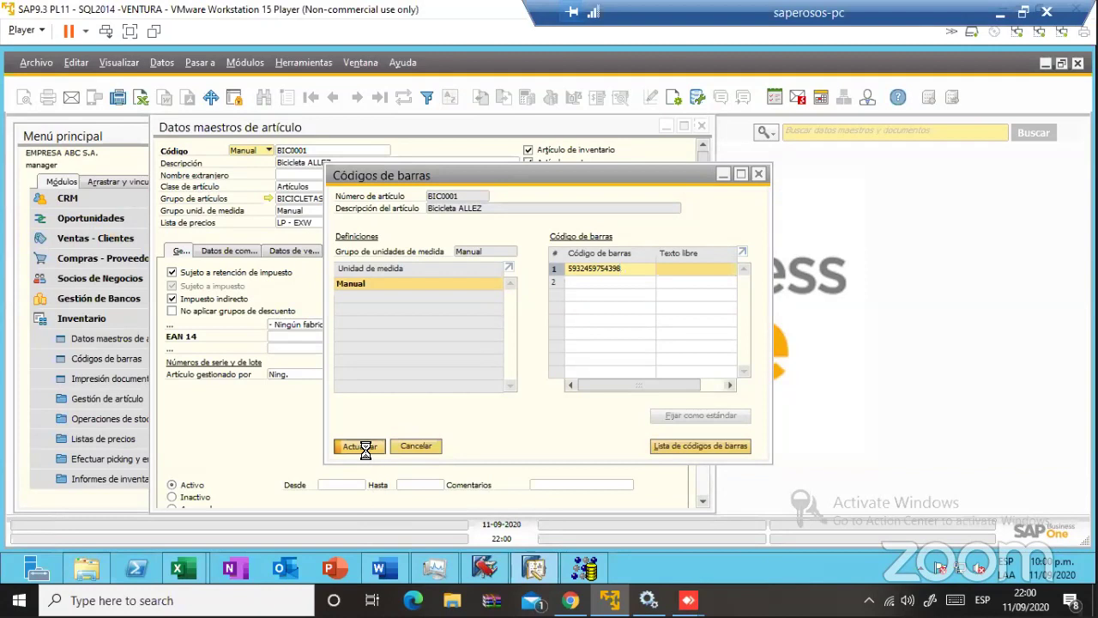
pyautogui.click(365, 450)
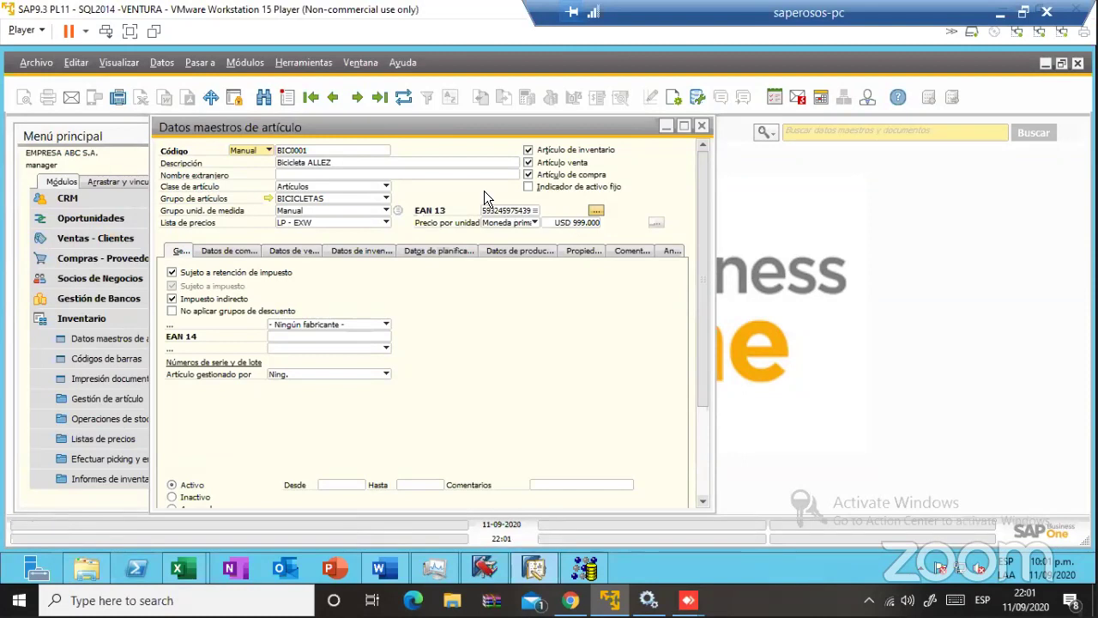
# Step: Copy the item's EAN 13 barcode value with the right-click Copia option
pyautogui.click(301, 150)
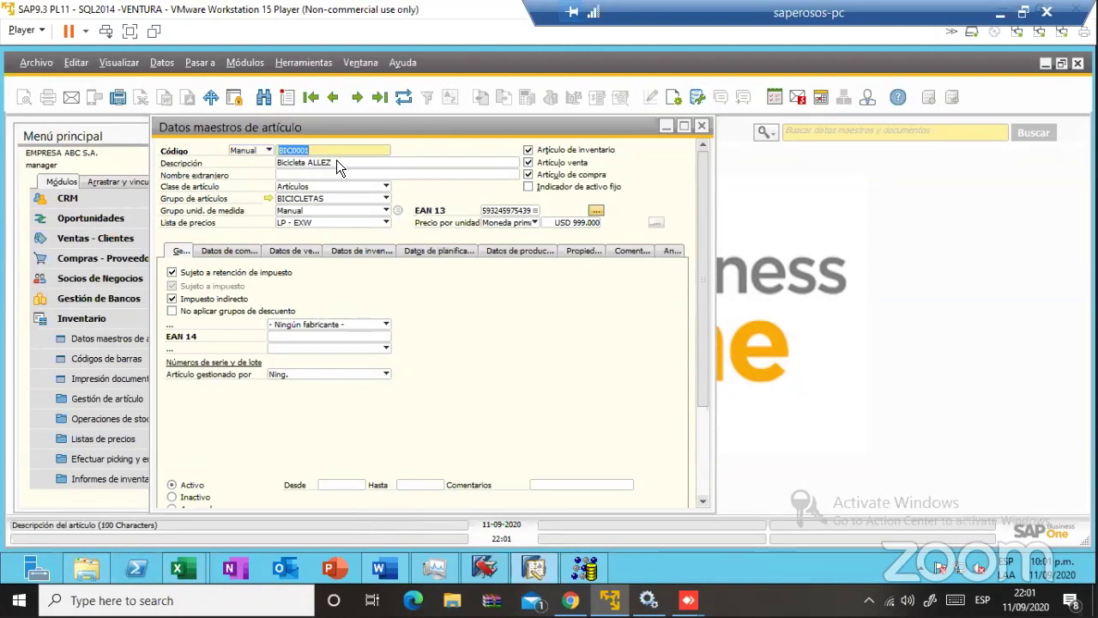
pyautogui.press('Tab')
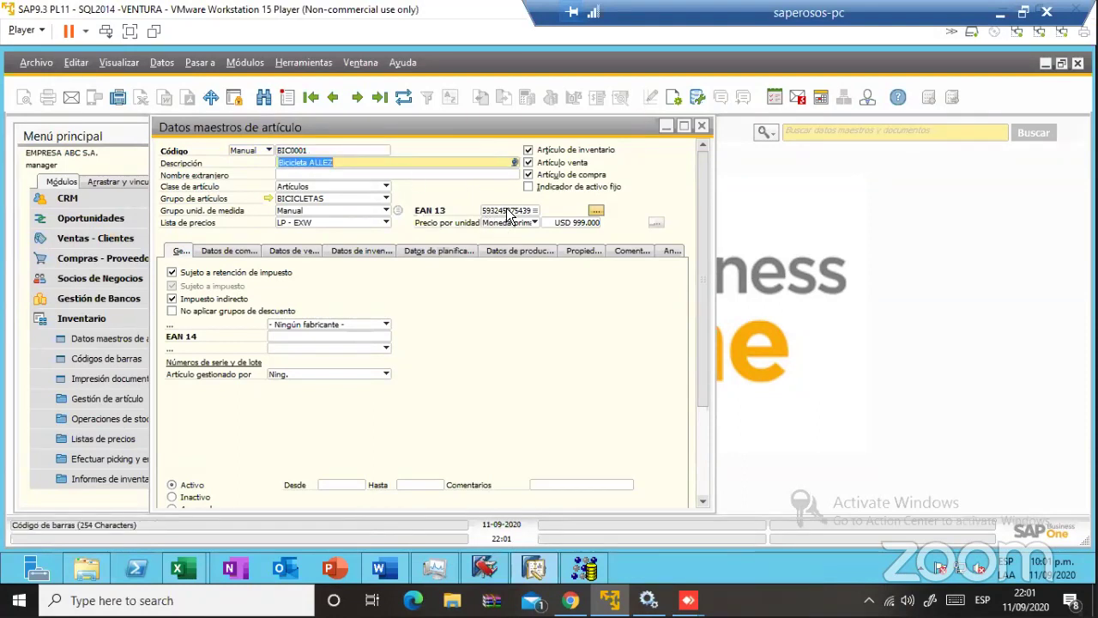
pyautogui.click(510, 211)
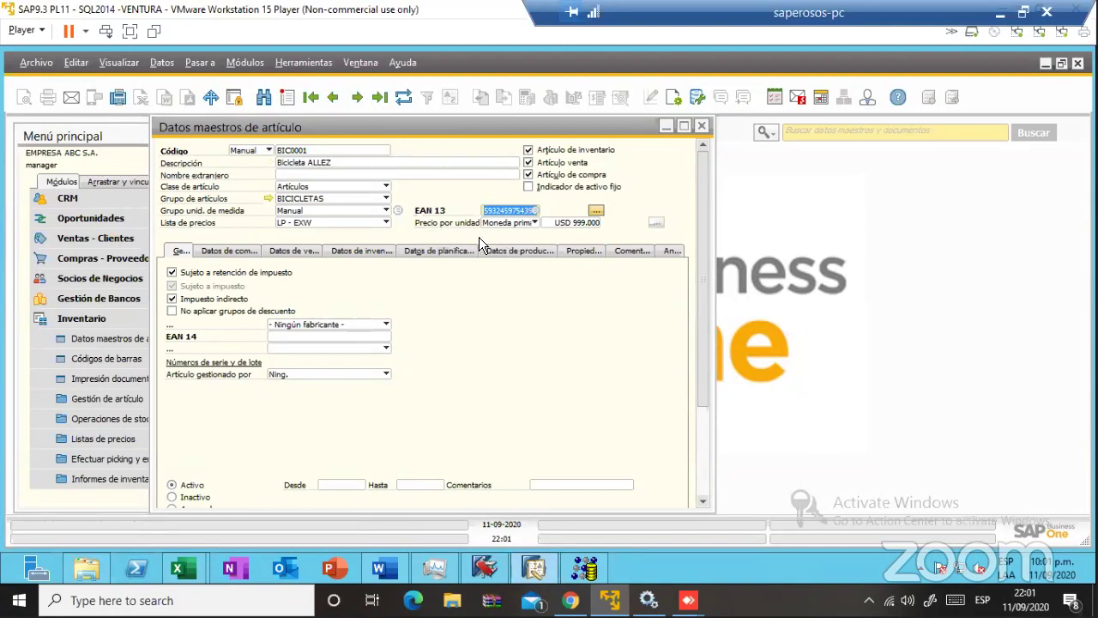
pyautogui.rightClick(532, 221)
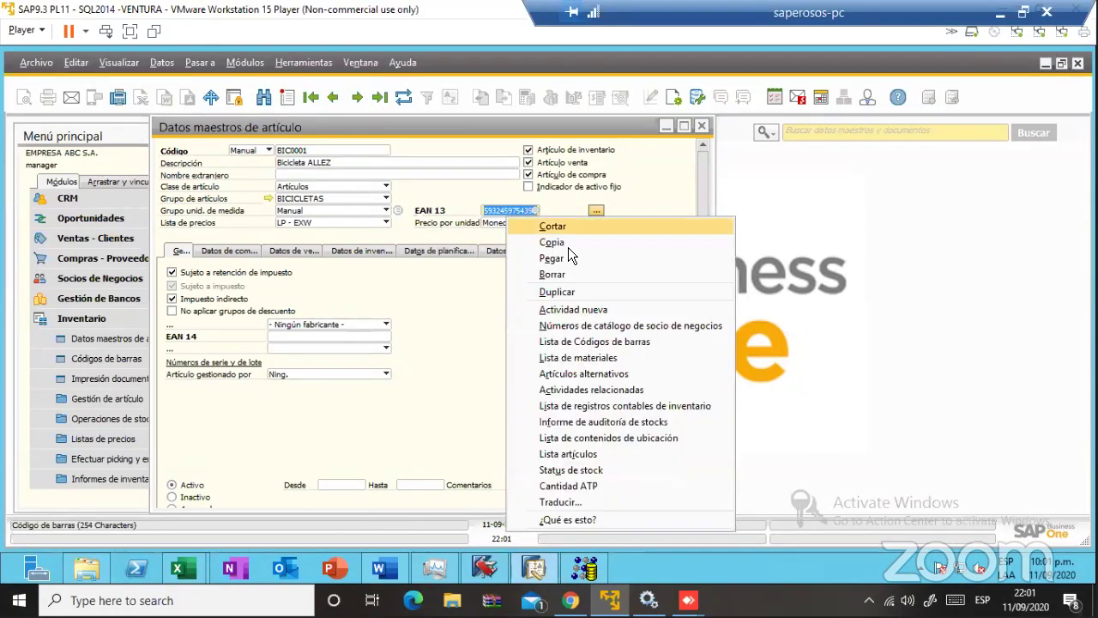
pyautogui.click(555, 242)
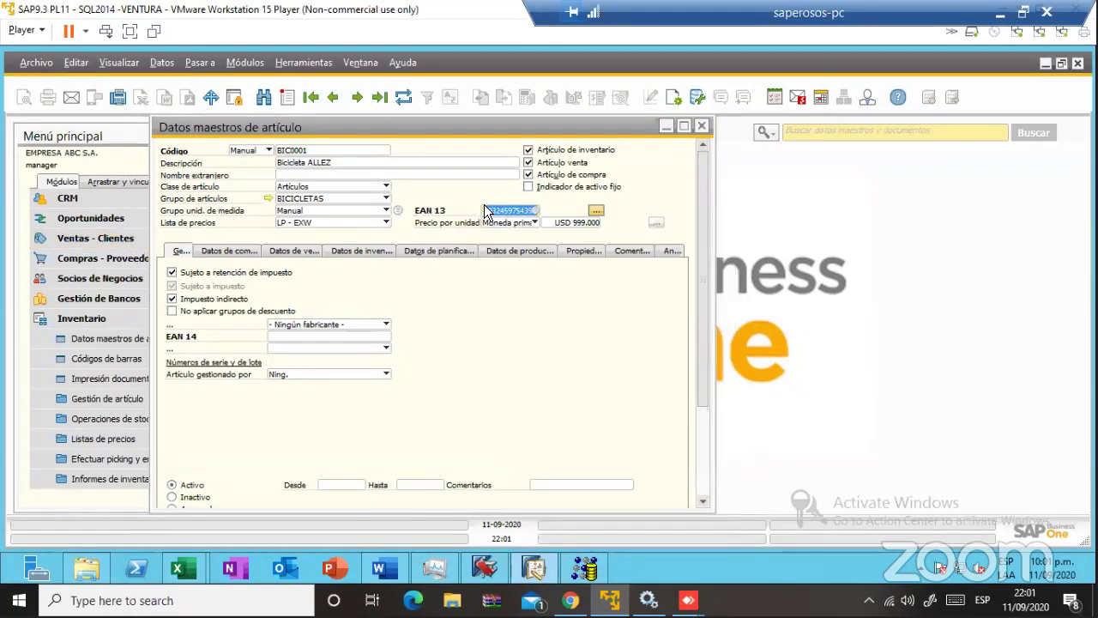
pyautogui.click(120, 319)
# Step: Dismiss the Pedido series error and start a Factura de proveedores with a supplier from the Proveedor list
pyautogui.click(113, 290)
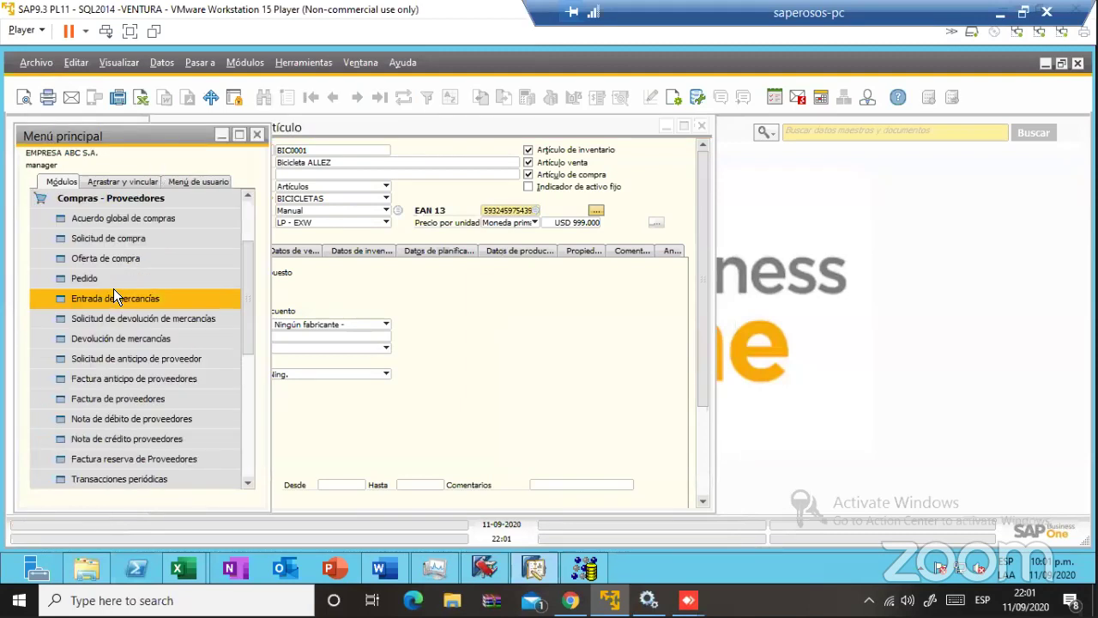
pyautogui.click(141, 285)
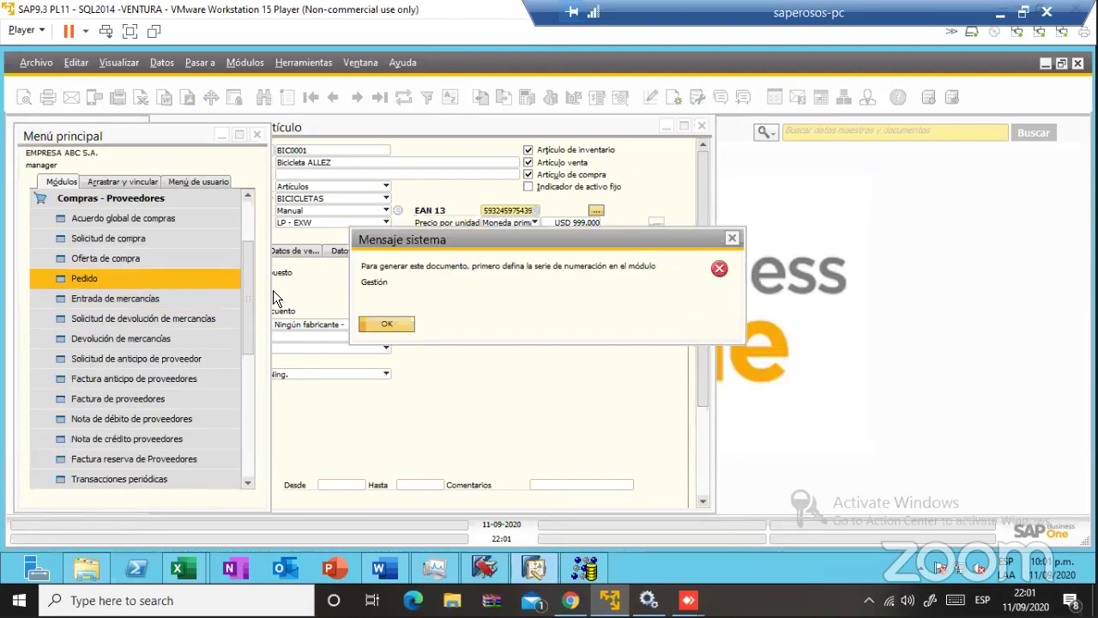
pyautogui.click(386, 324)
pyautogui.click(144, 399)
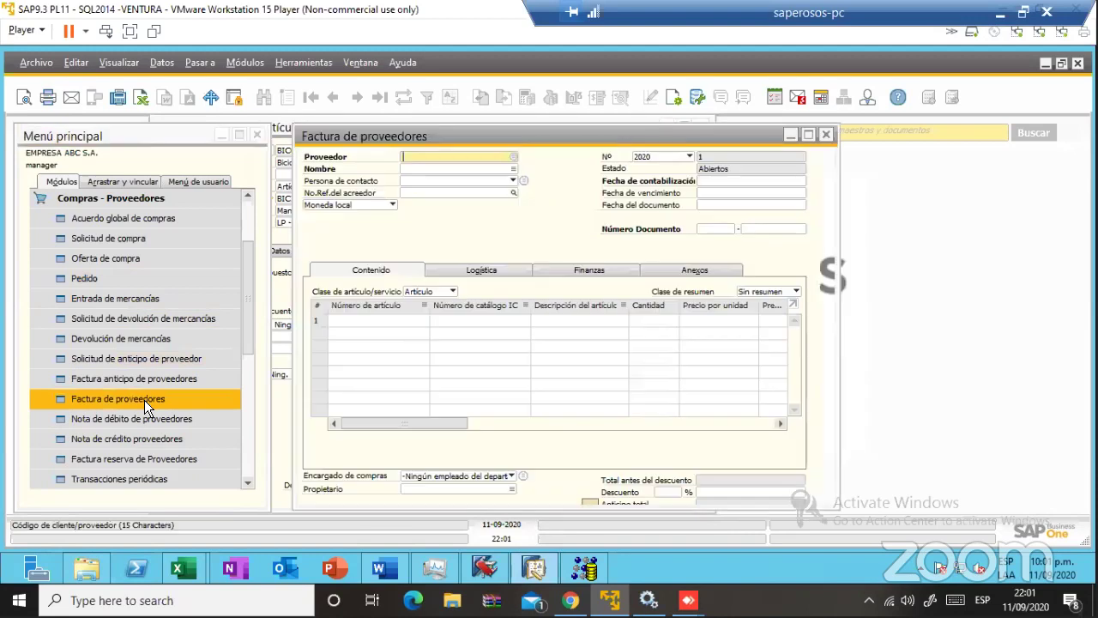
pyautogui.click(513, 156)
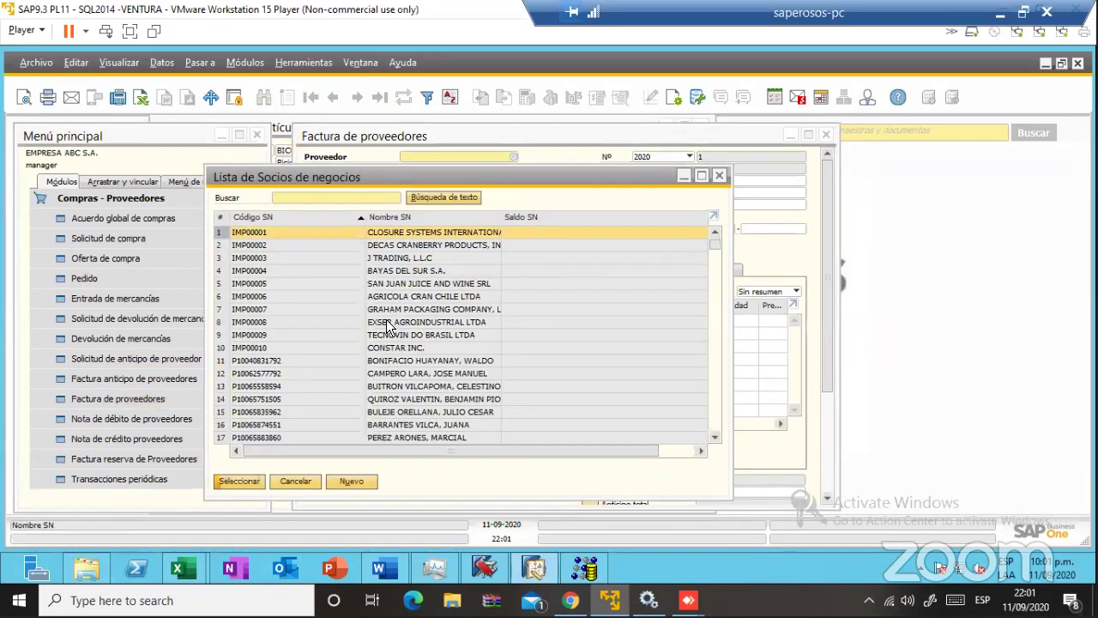
pyautogui.doubleClick(376, 384)
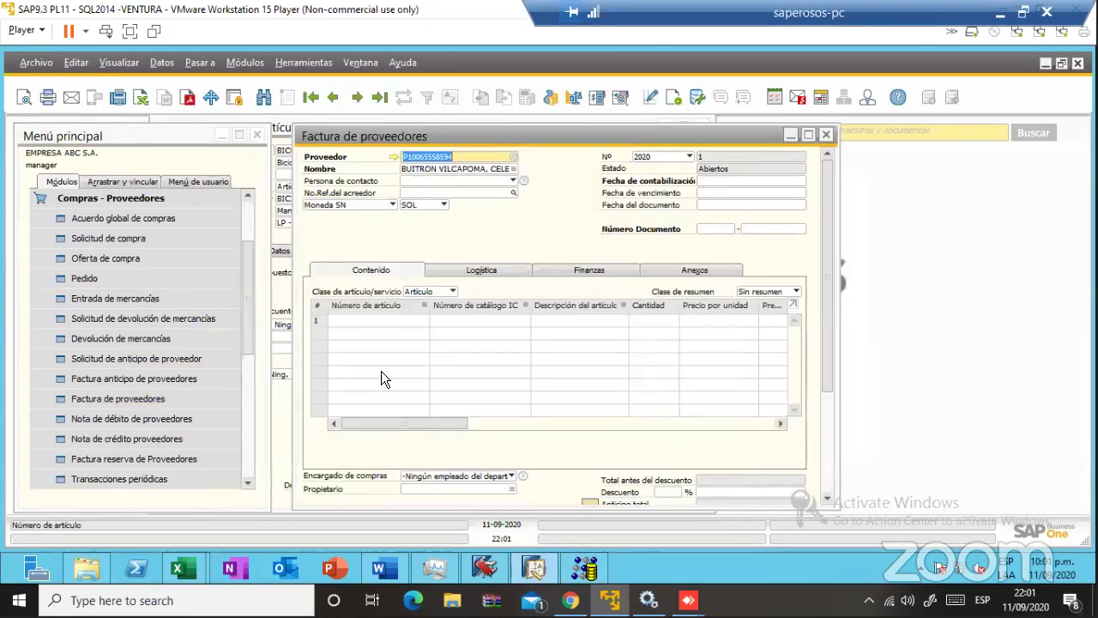
pyautogui.click(480, 320)
pyautogui.moveTo(506, 137); pyautogui.dragTo(369, 150)
pyautogui.moveTo(706, 240); pyautogui.dragTo(891, 235)
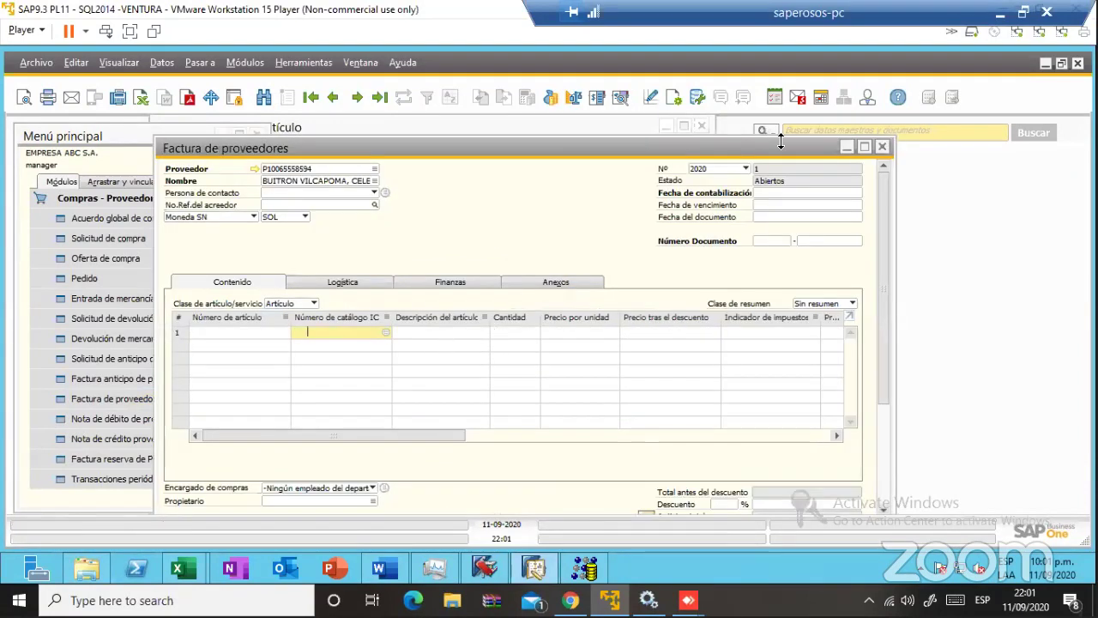
# Step: Make the Código de barras column visible in the invoice's line table
pyautogui.click(674, 103)
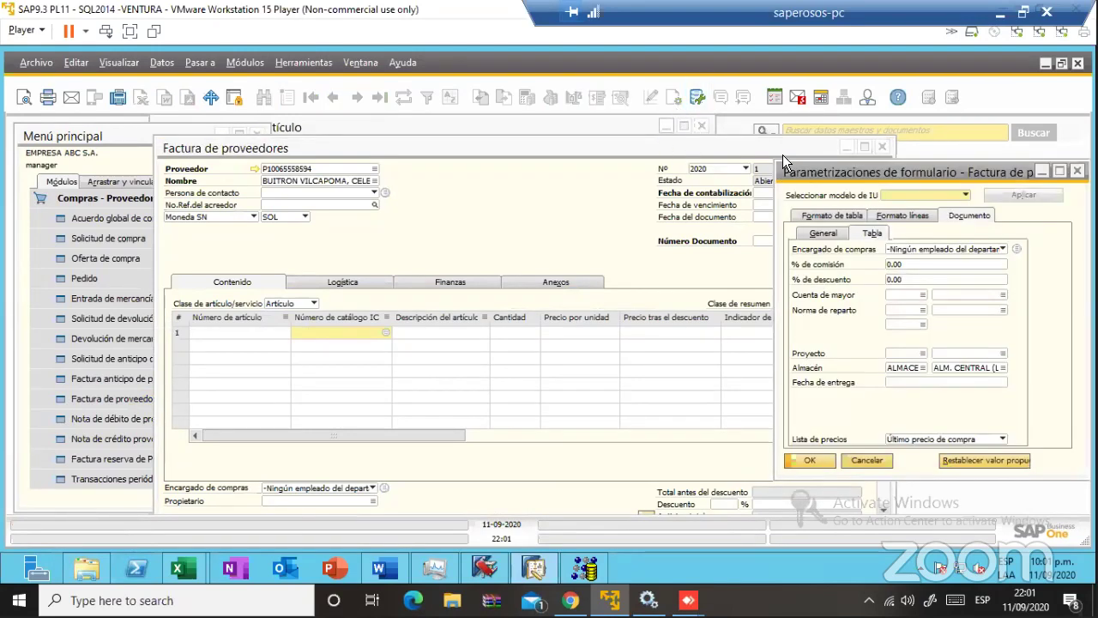
pyautogui.click(832, 216)
pyautogui.click(962, 324)
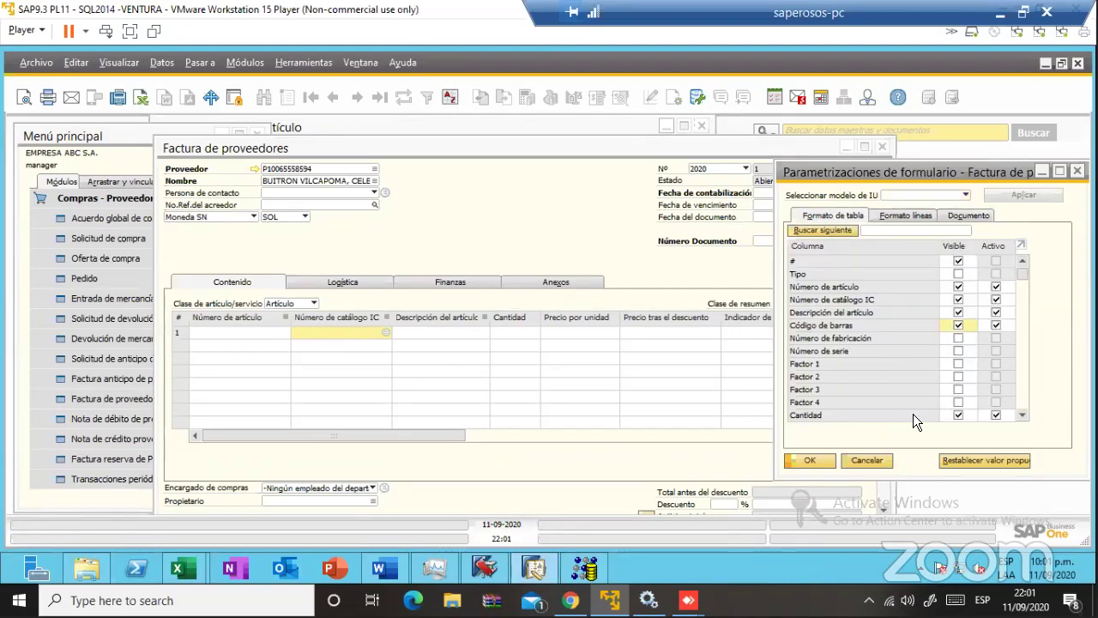
pyautogui.click(820, 463)
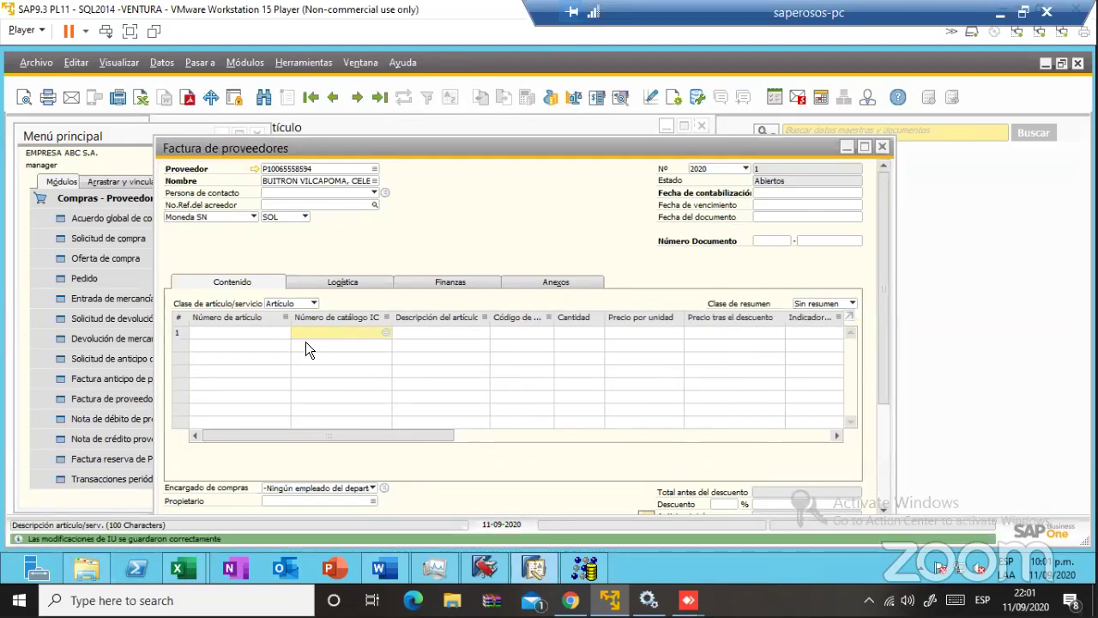
pyautogui.click(521, 332)
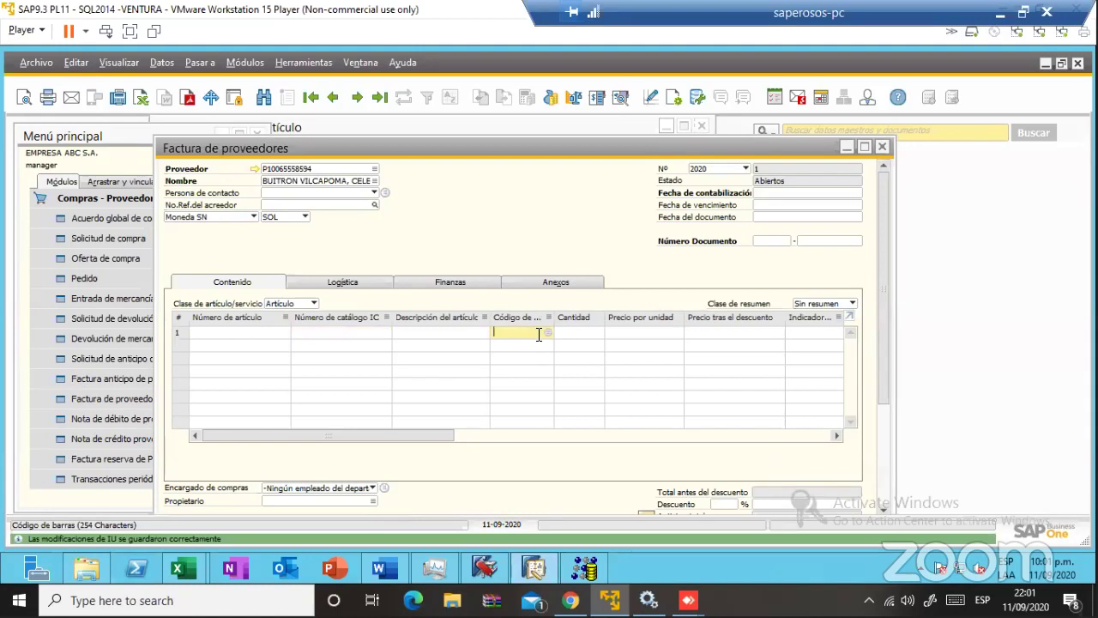
pyautogui.write('5932459754398')
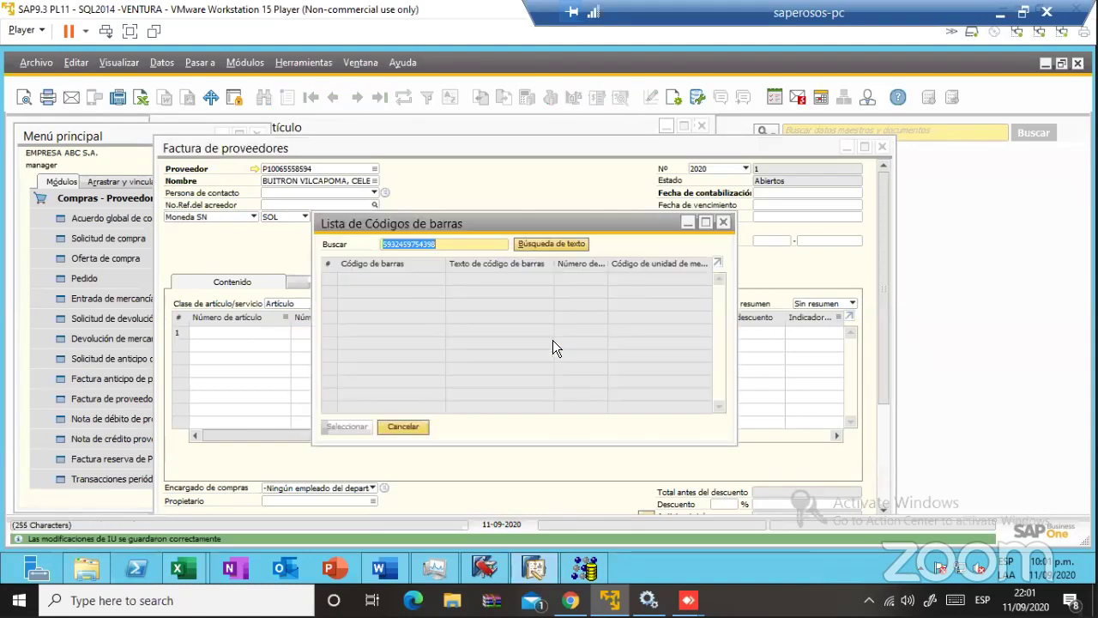
pyautogui.press('Escape')
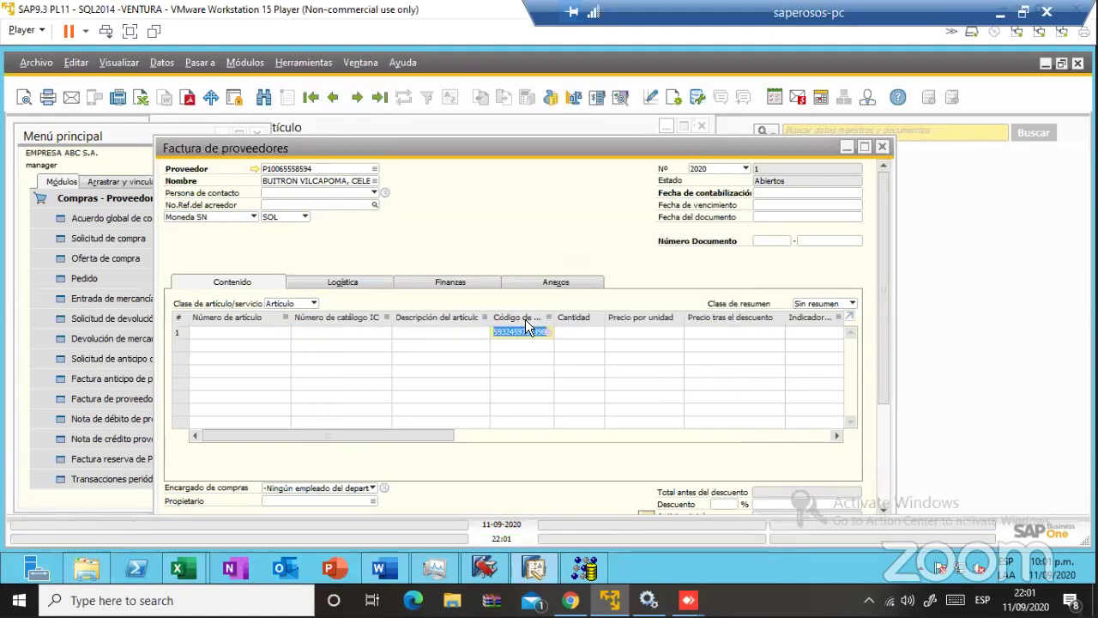
pyautogui.press('BackSpace')
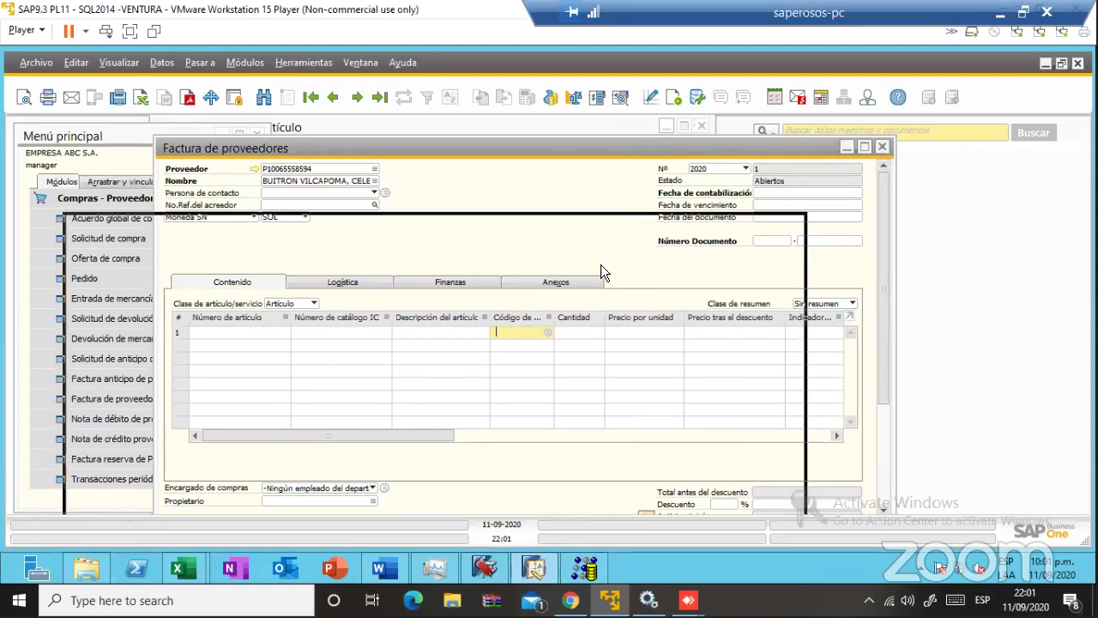
pyautogui.click(570, 129)
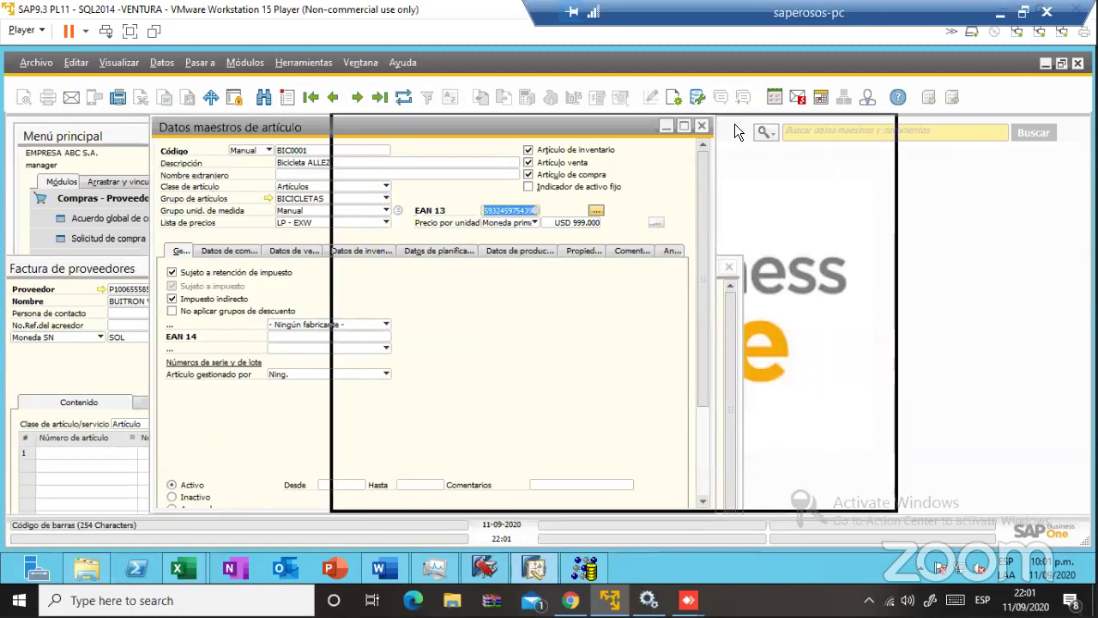
pyautogui.moveTo(734, 124); pyautogui.dragTo(734, 124)
pyautogui.click(884, 415)
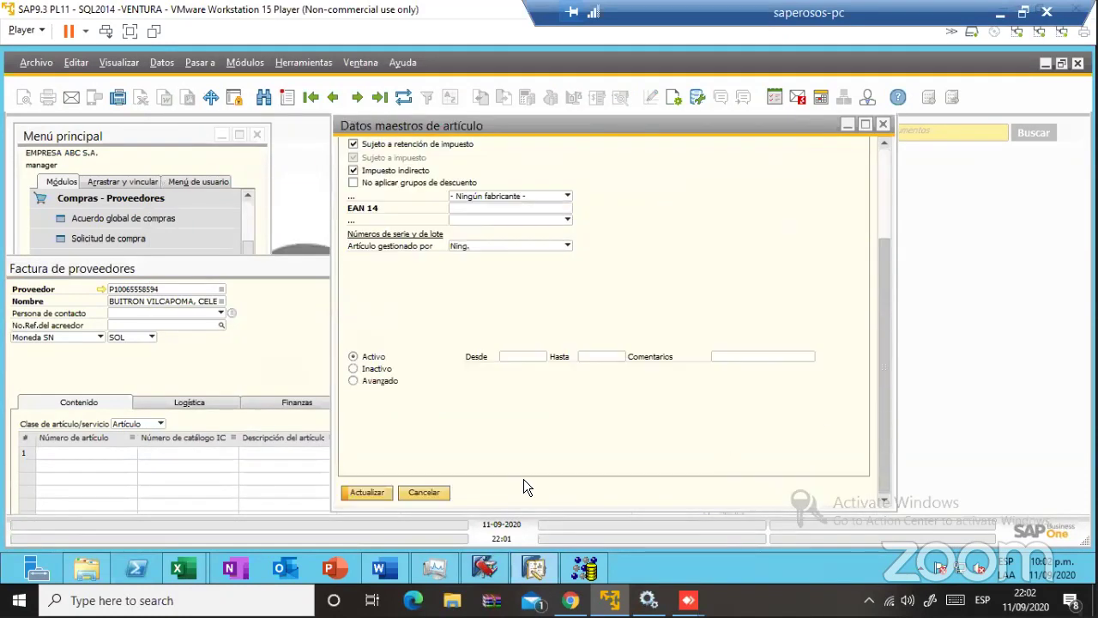
pyautogui.click(379, 492)
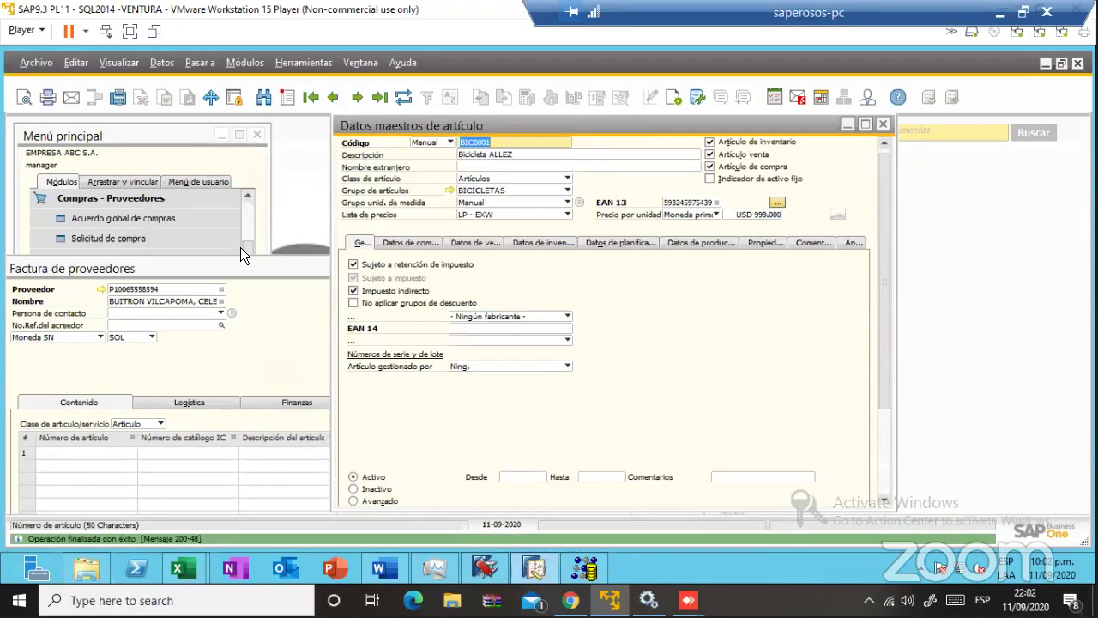
# Step: Fill invoice line 1 with BIC0001 Bicicleta ALLEZ from the barcode and check its item, description and barcode
pyautogui.moveTo(261, 262); pyautogui.dragTo(333, 135)
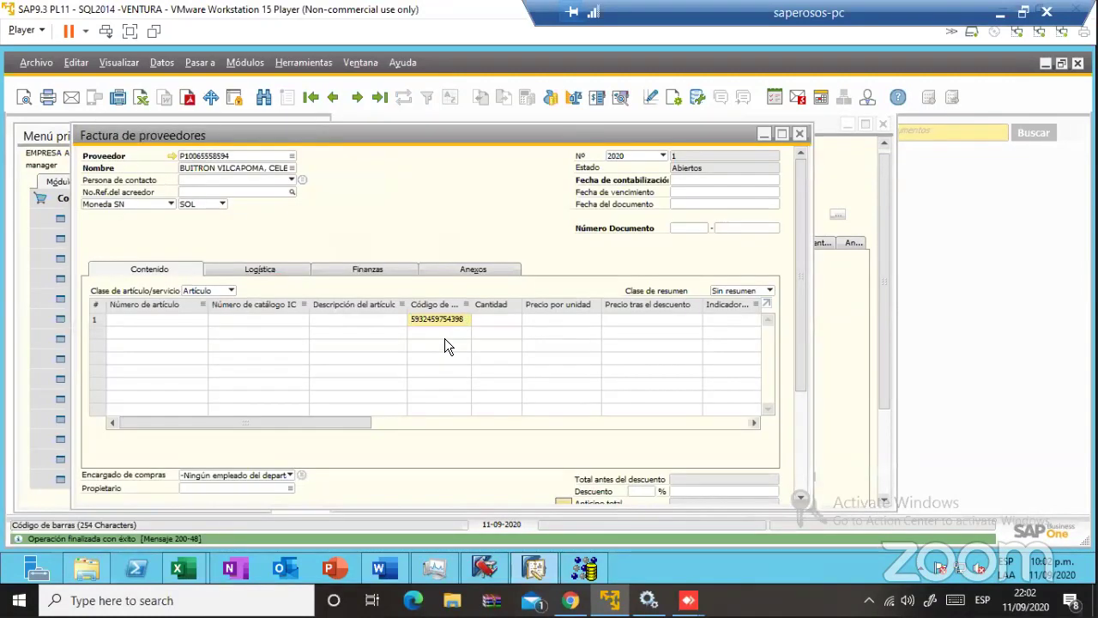
pyautogui.press('Tab')
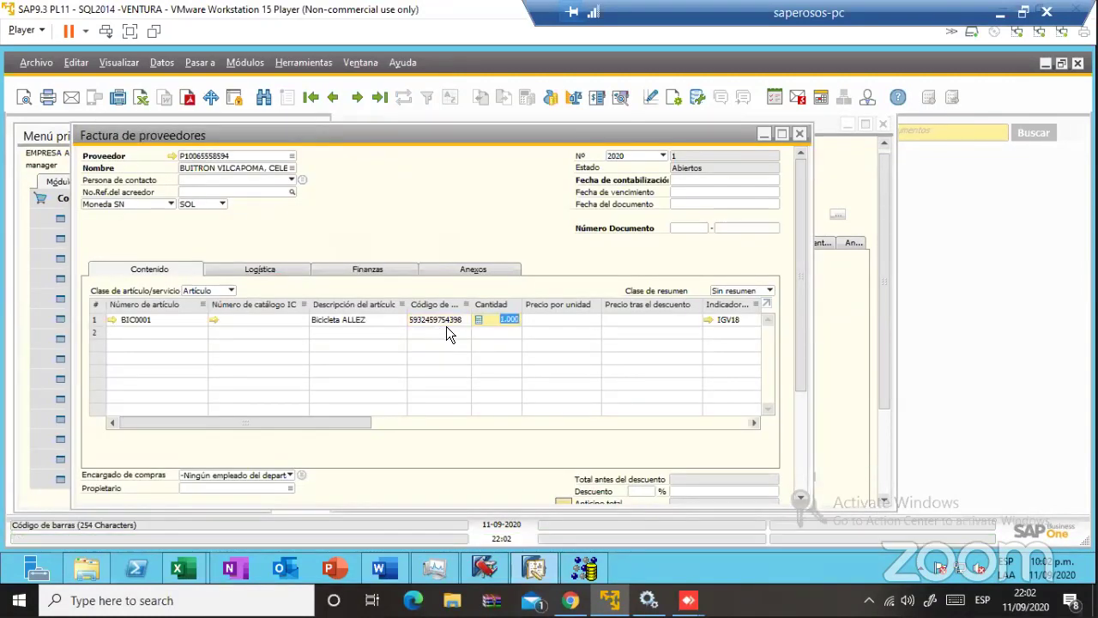
pyautogui.click(158, 321)
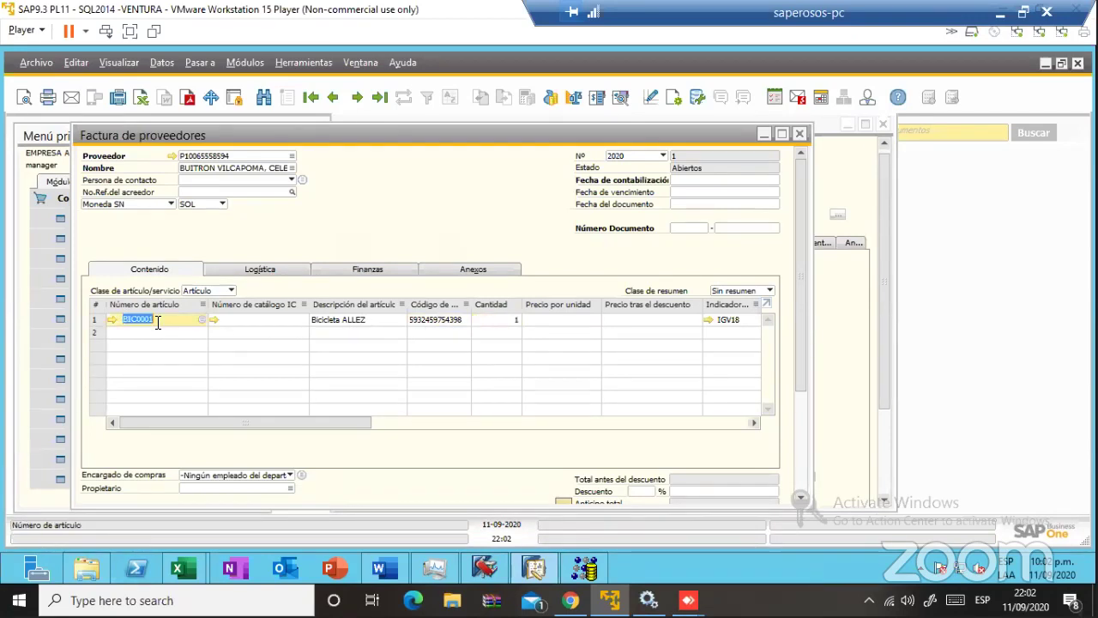
pyautogui.click(329, 324)
pyautogui.click(436, 324)
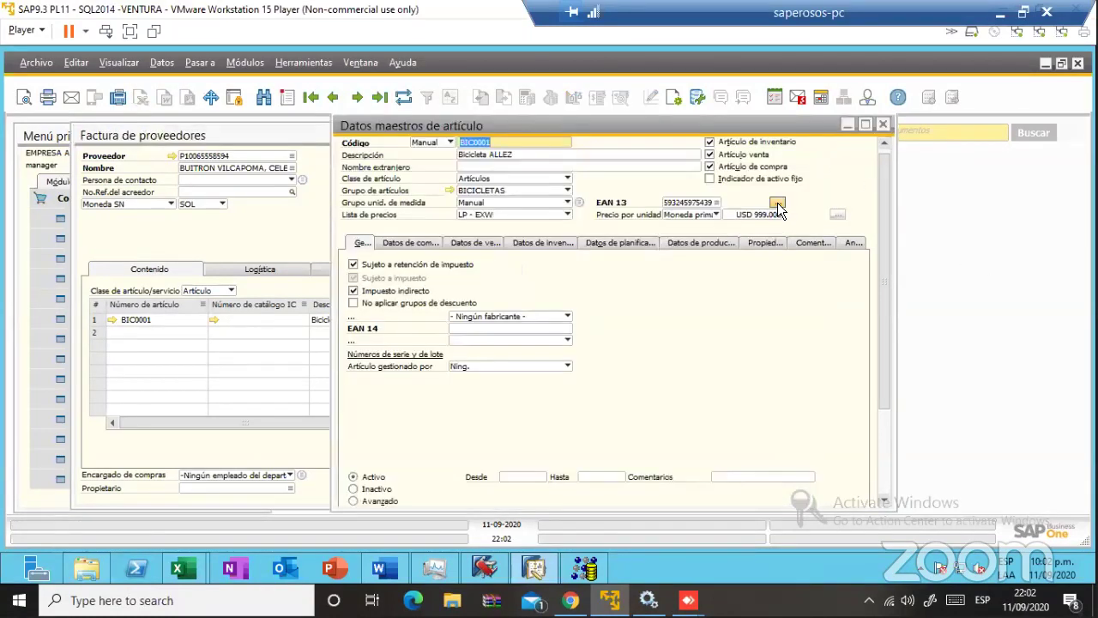
pyautogui.click(777, 203)
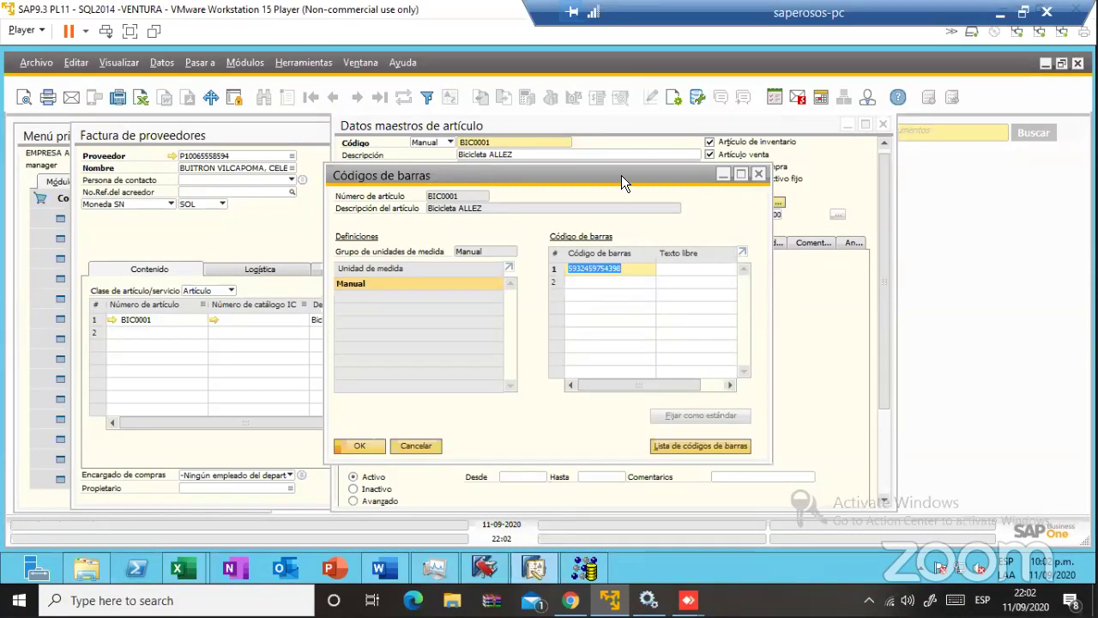
pyautogui.moveTo(621, 175); pyautogui.dragTo(509, 240)
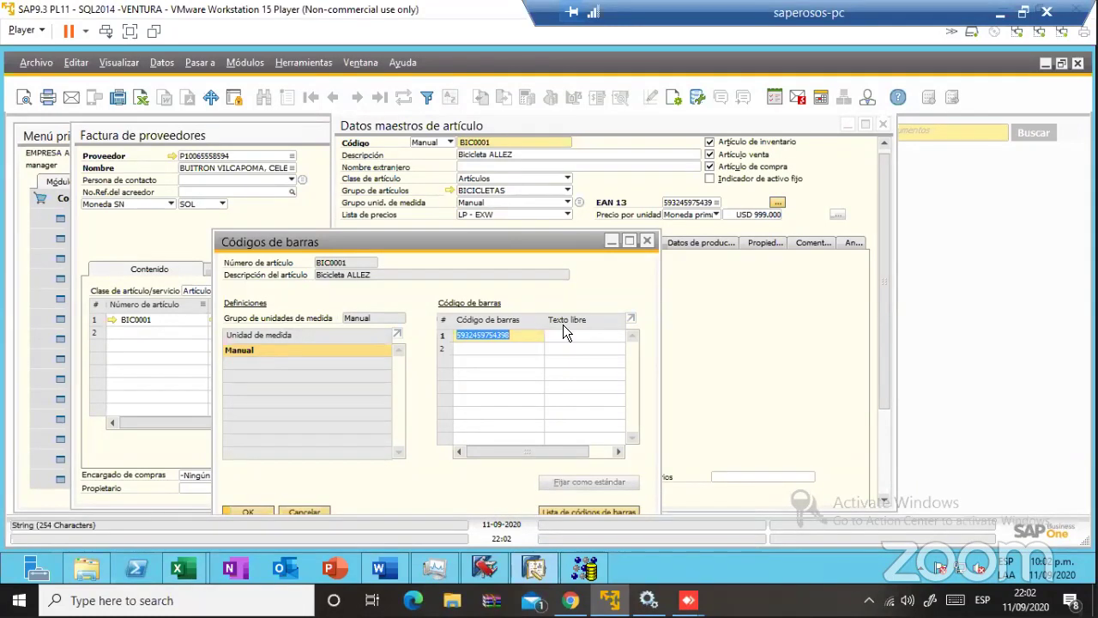
pyautogui.click(505, 336)
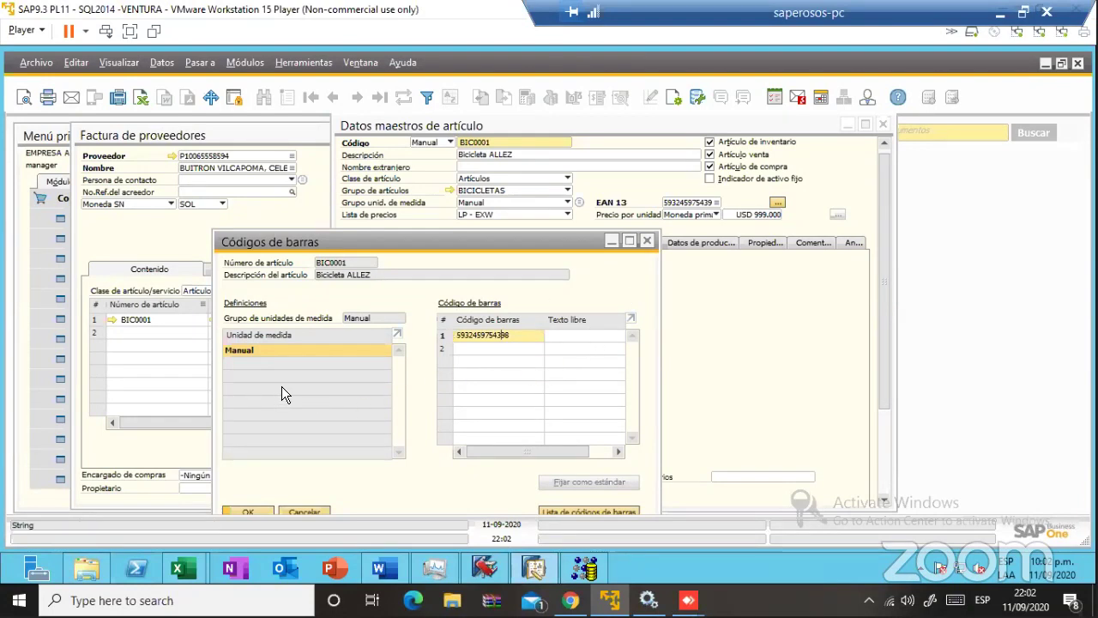
pyautogui.click(648, 242)
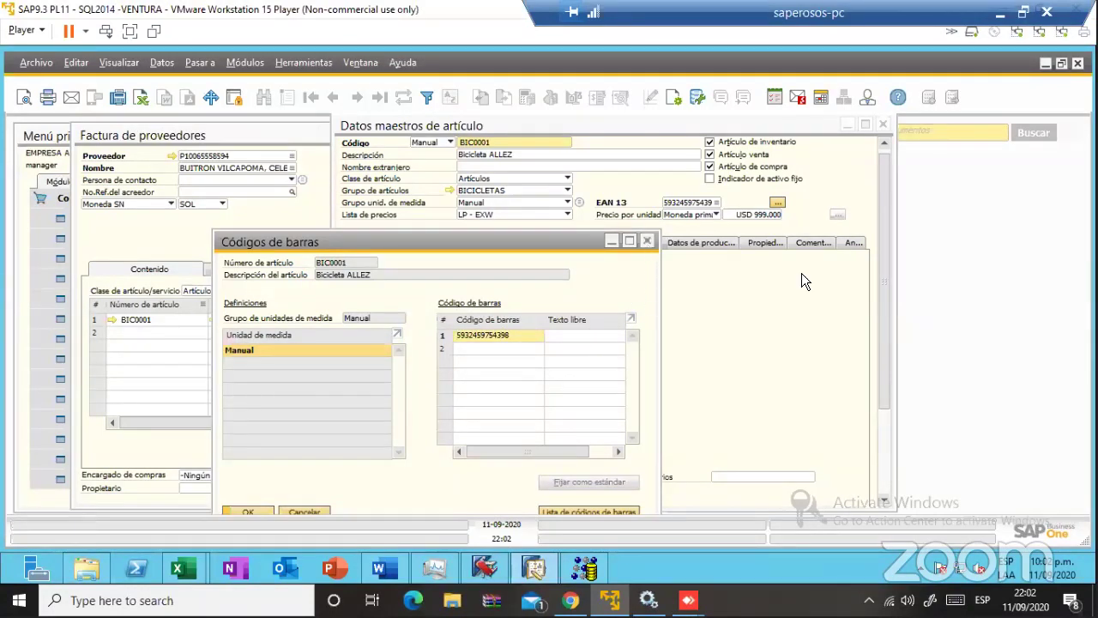